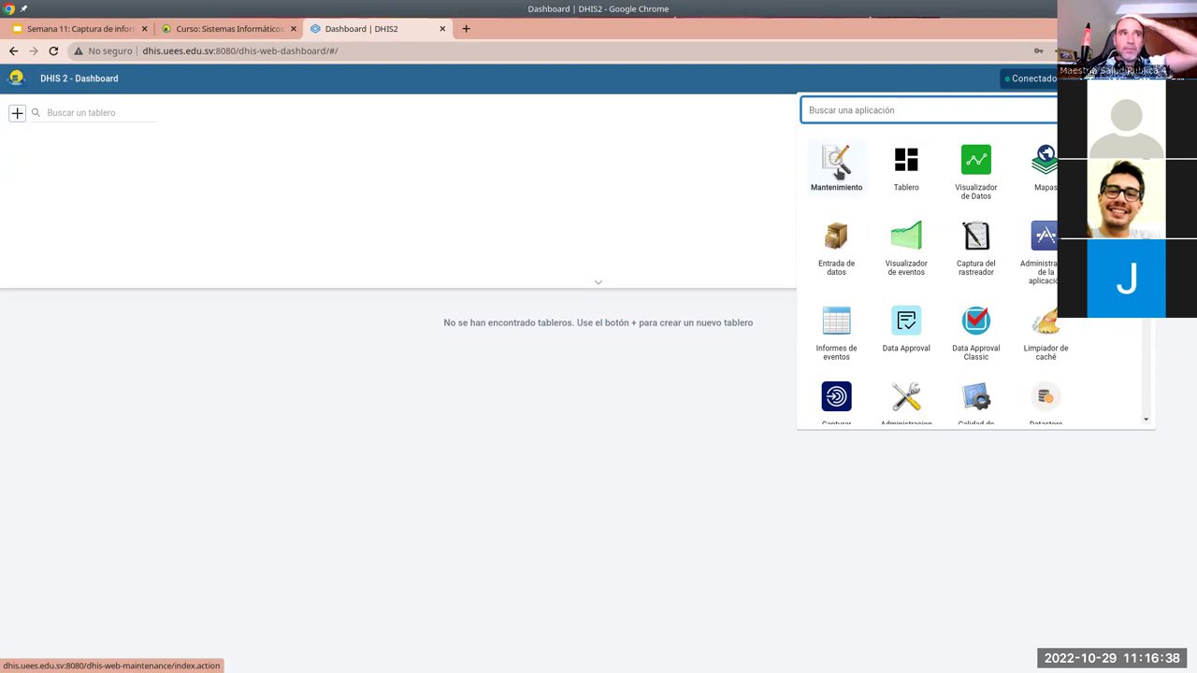
Open the Mantenimiento app and show the Unidad organizativa management list
left_click(838, 166)
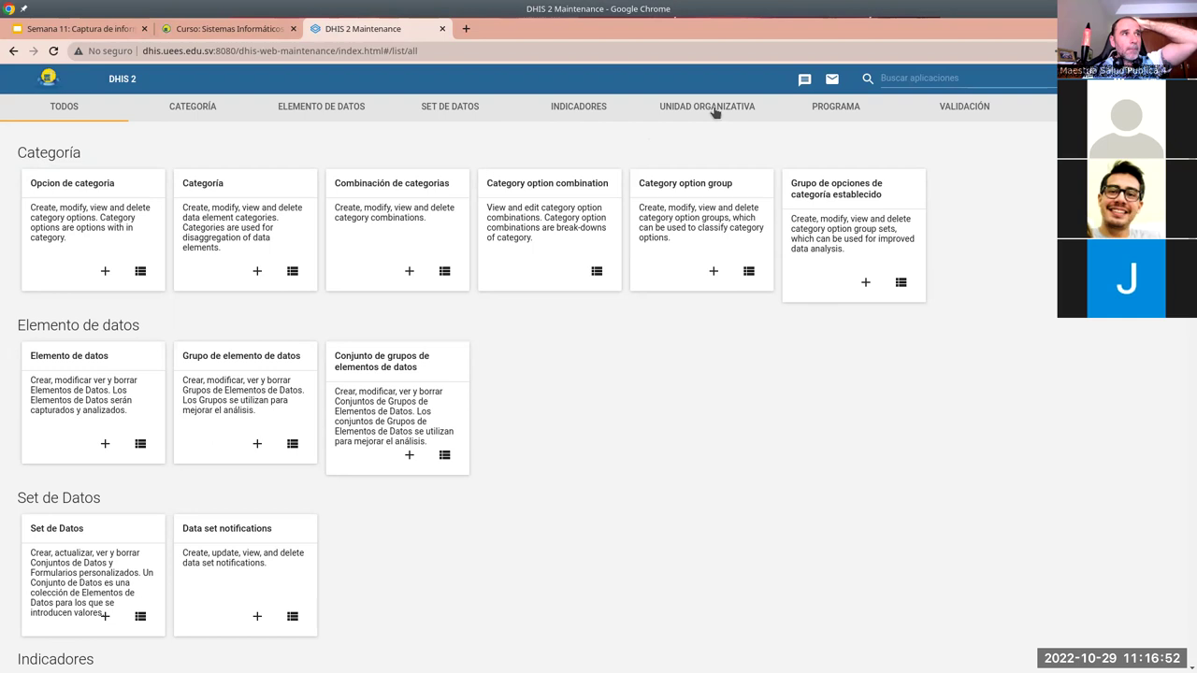
scroll(579, 488, "down", 3)
scroll(579, 482, "up", 3)
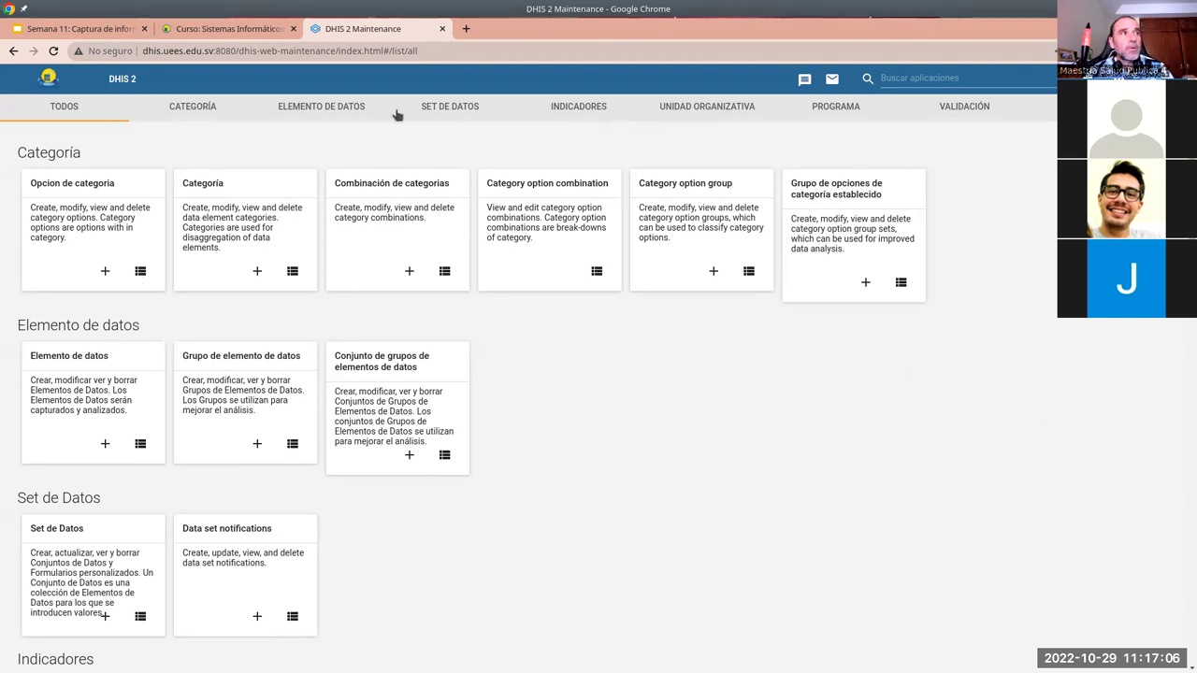
left_click(692, 111)
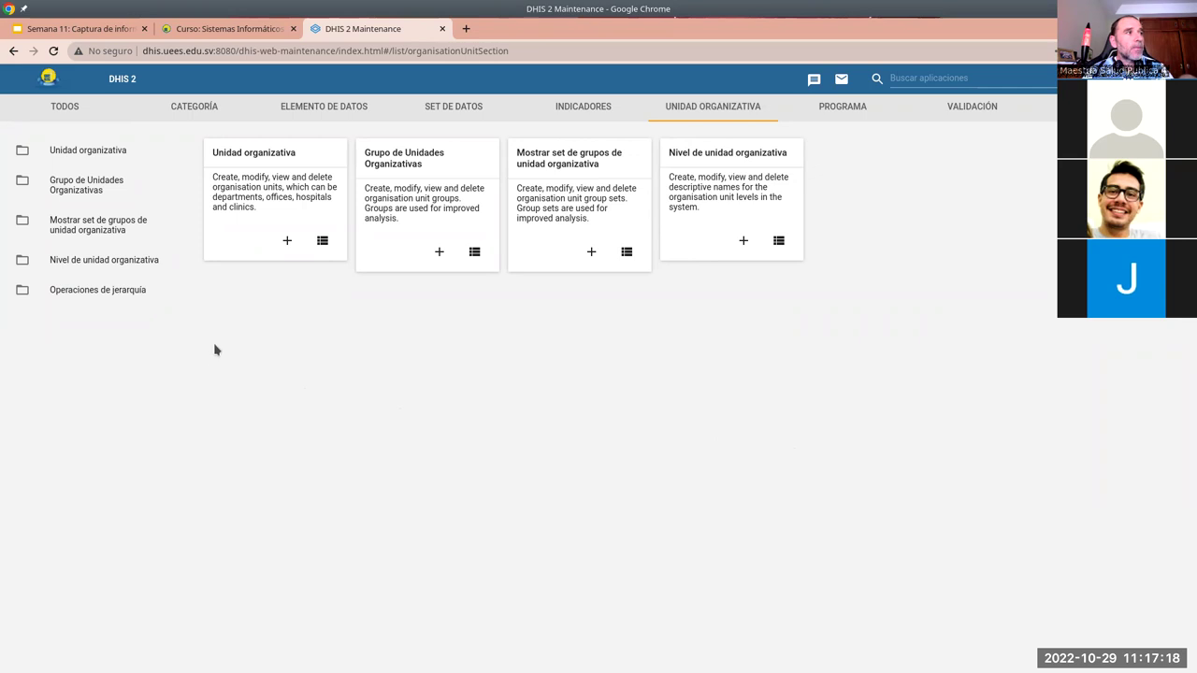
left_click(98, 158)
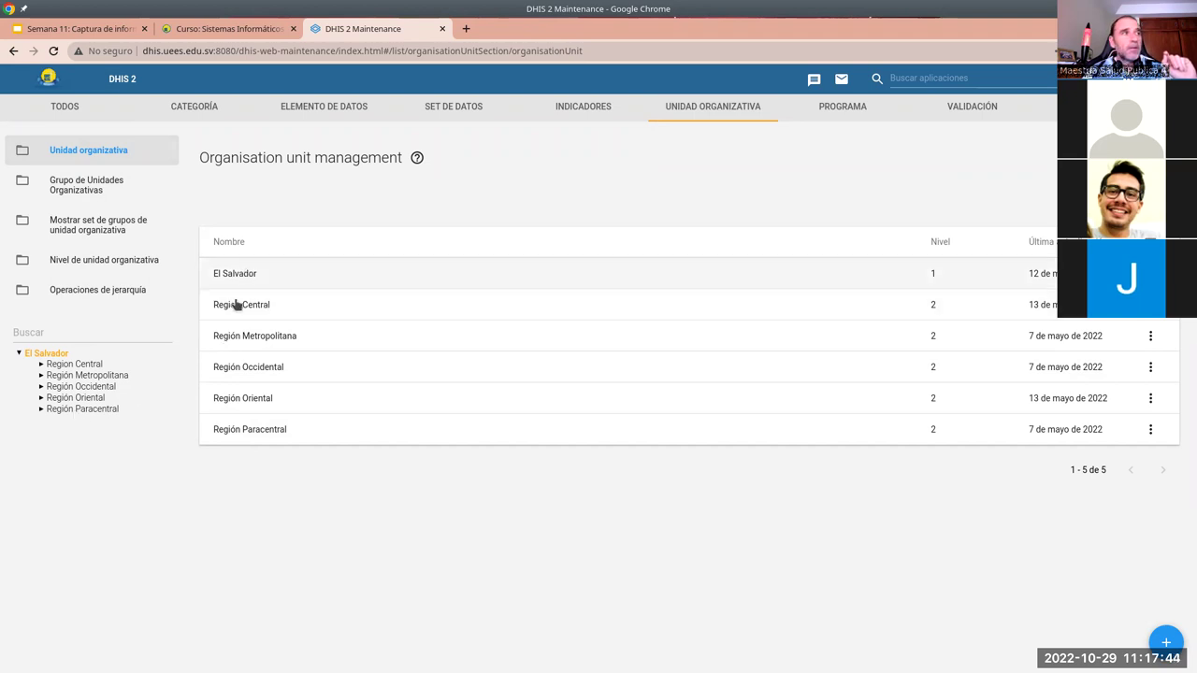
Browse the Region Central and Región Occidental branches of the organisation unit tree and select Departamento de Sonsonate as the parent
left_click(64, 367)
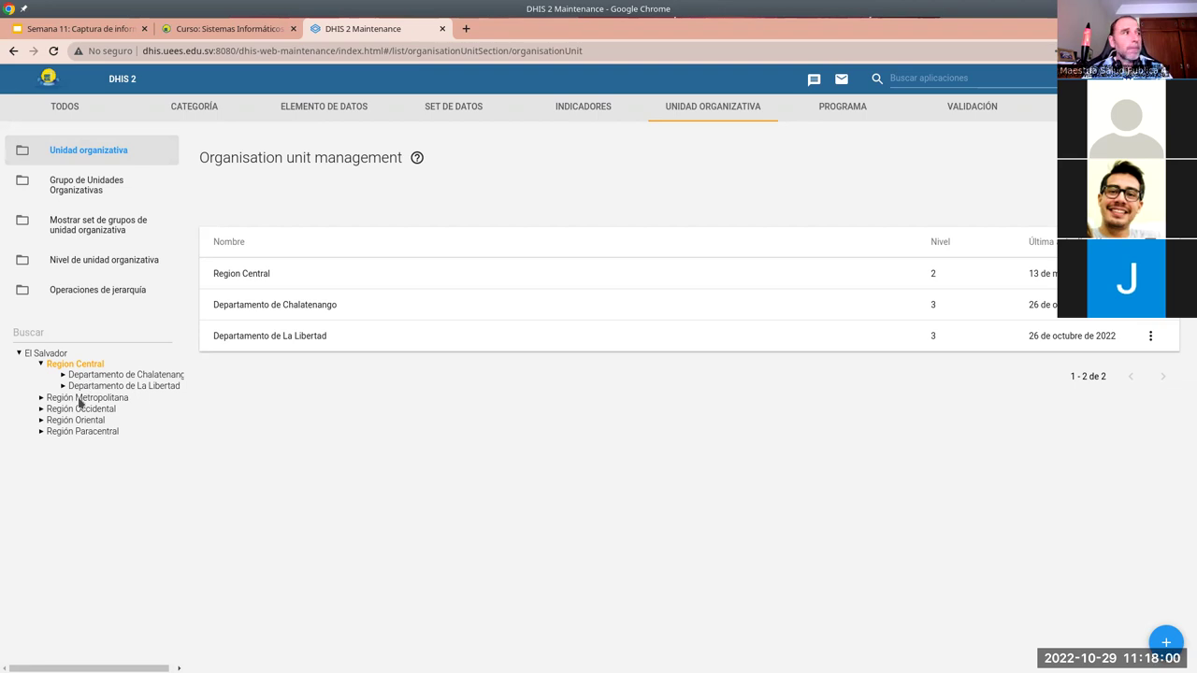
left_click(98, 375)
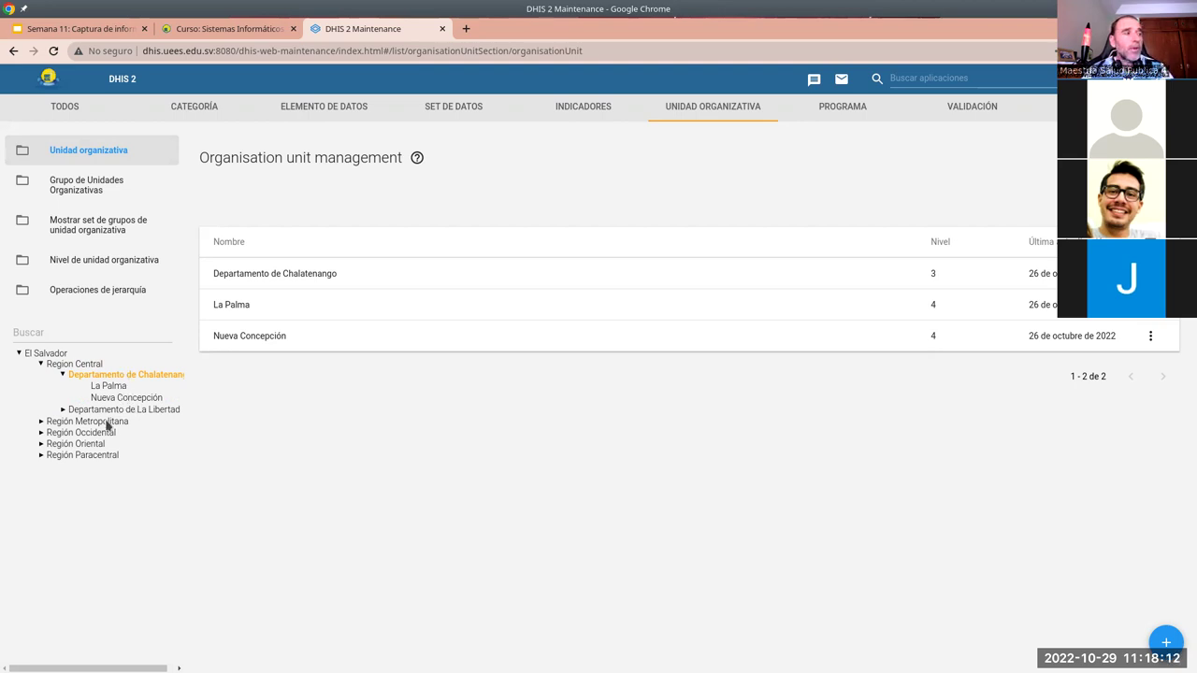
left_click(42, 433)
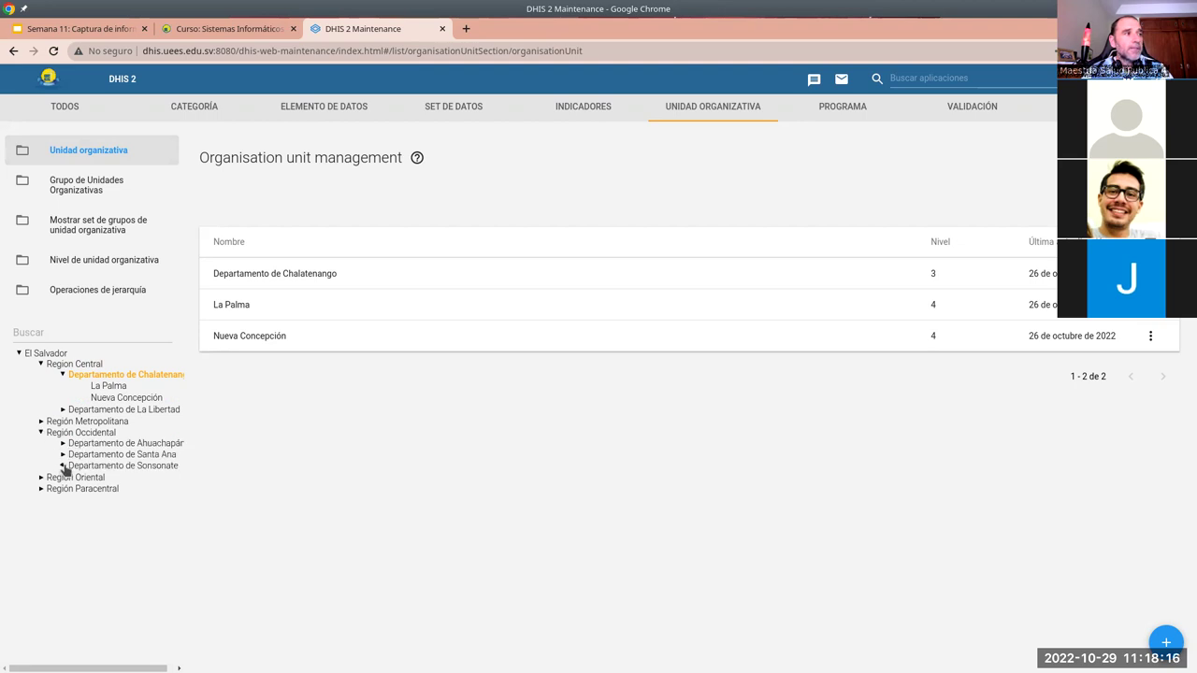
left_click(63, 466)
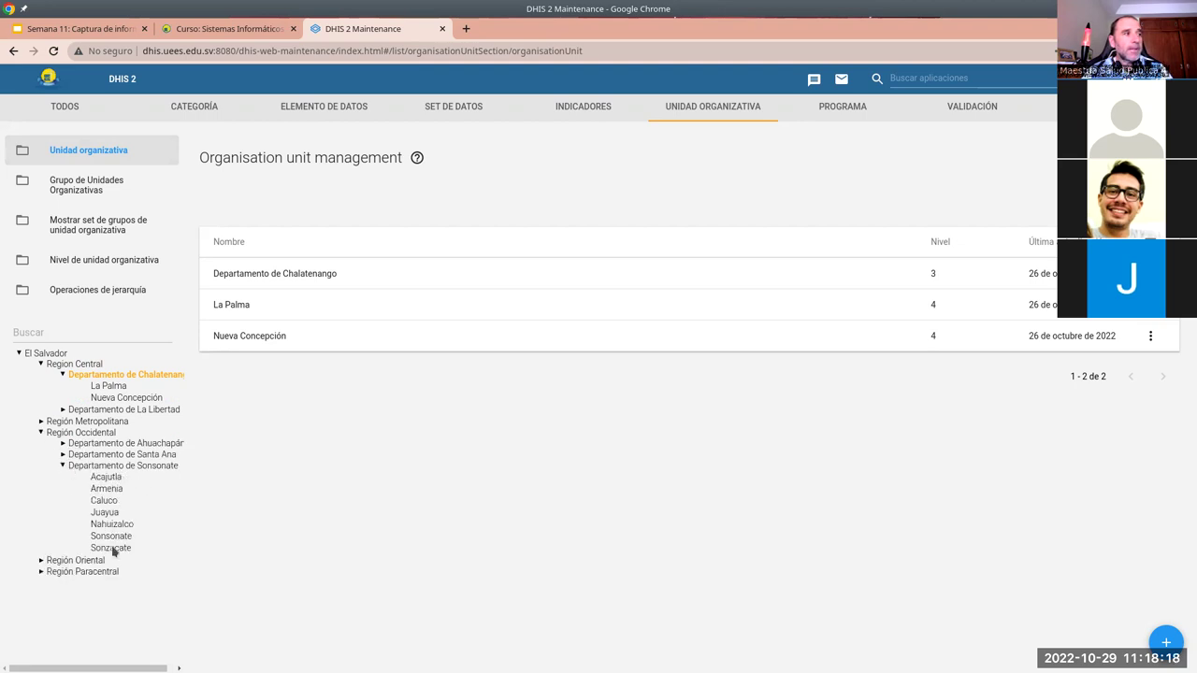
left_click(116, 467)
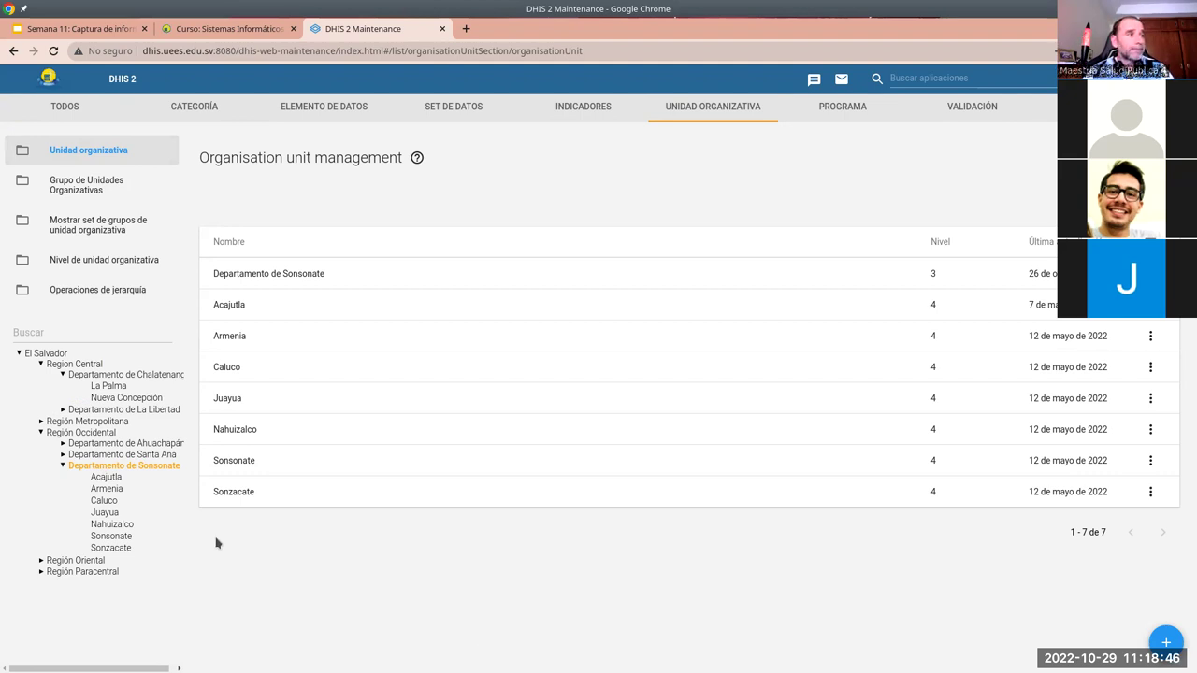
Start a new organisation unit under Departamento de Sonsonate with the name Izalco and the short name Iz
left_click(1177, 642)
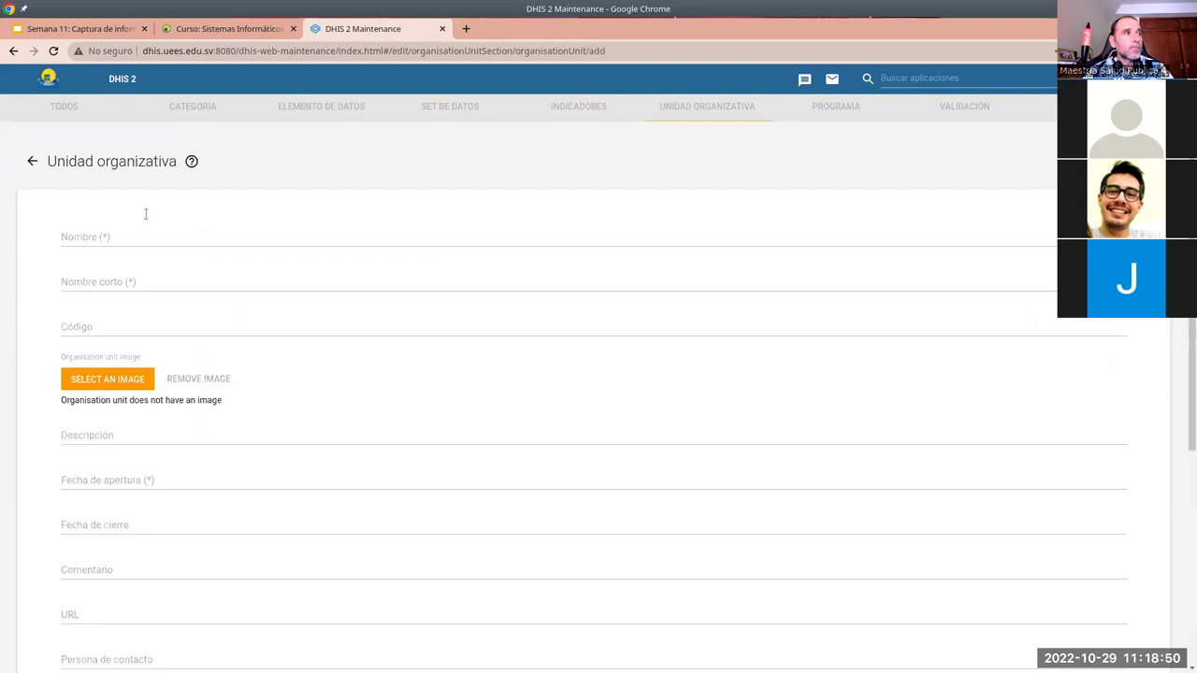
left_click(107, 237)
type("Izalco")
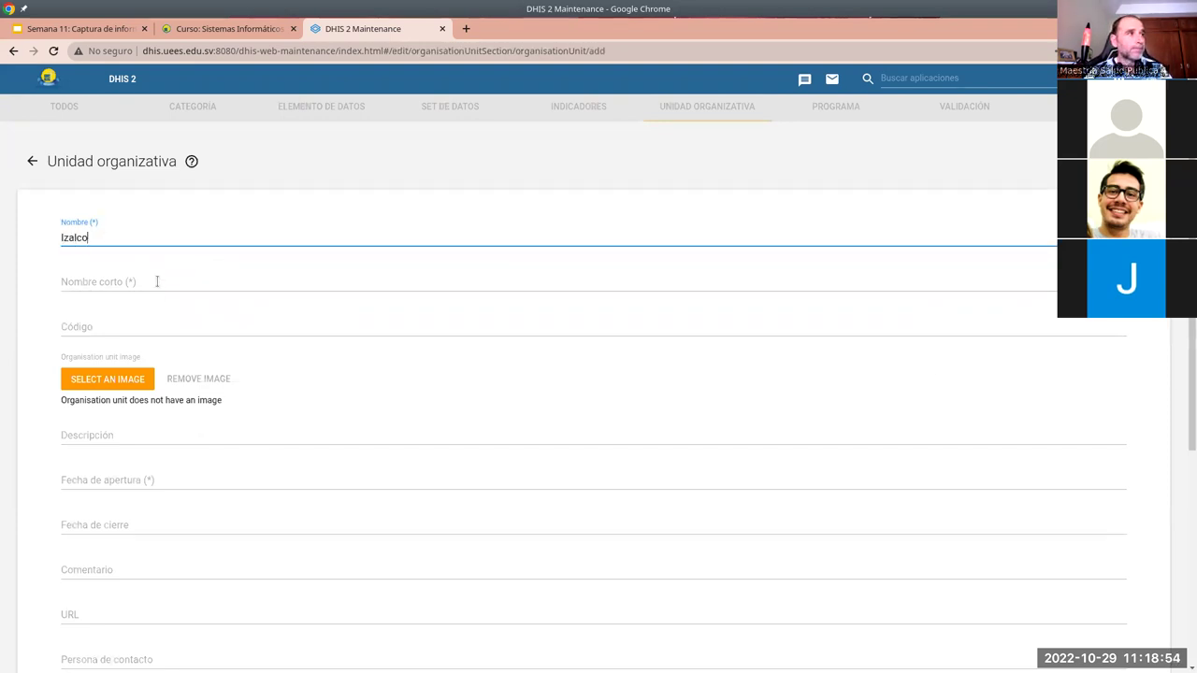
left_click(155, 280)
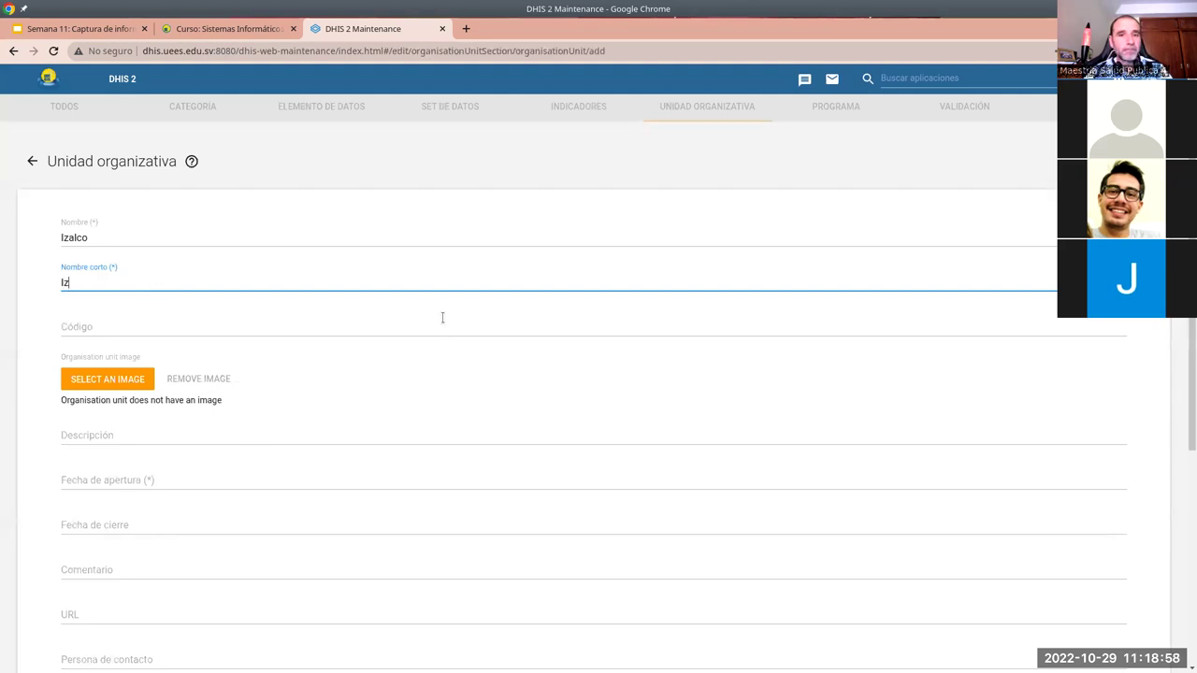
Set the opening date of the Izalco unit to 2022-01-01 and save the unit
scroll(210, 480, "down", 1)
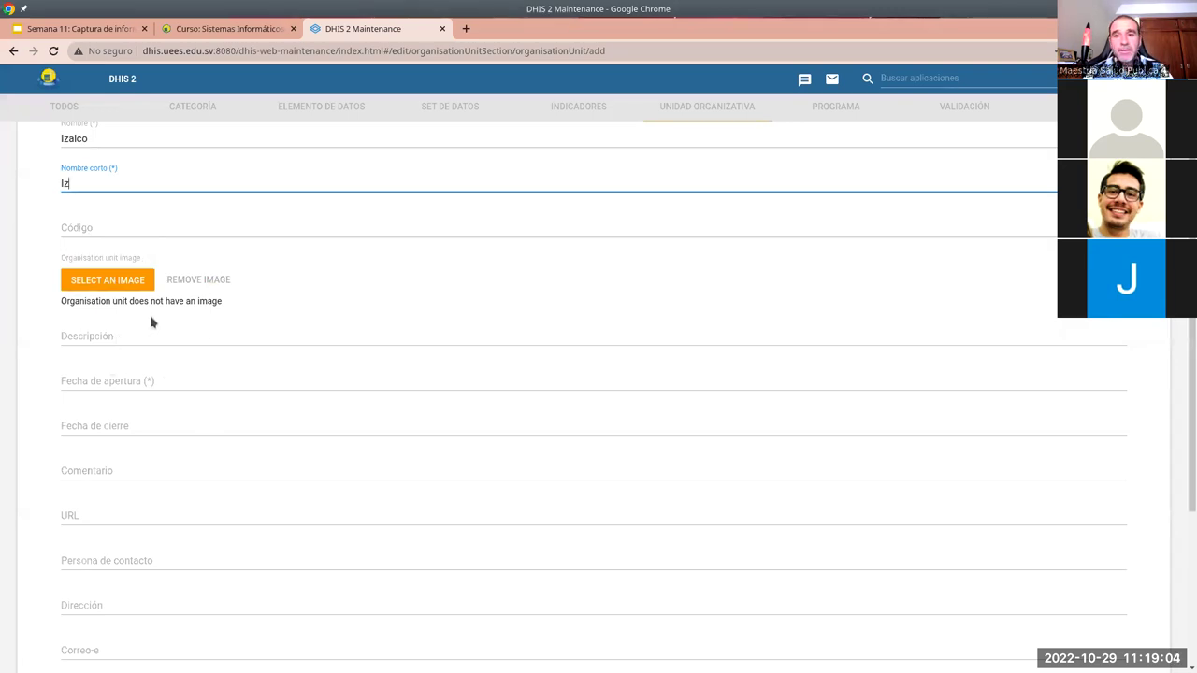
scroll(256, 474, "down", 2)
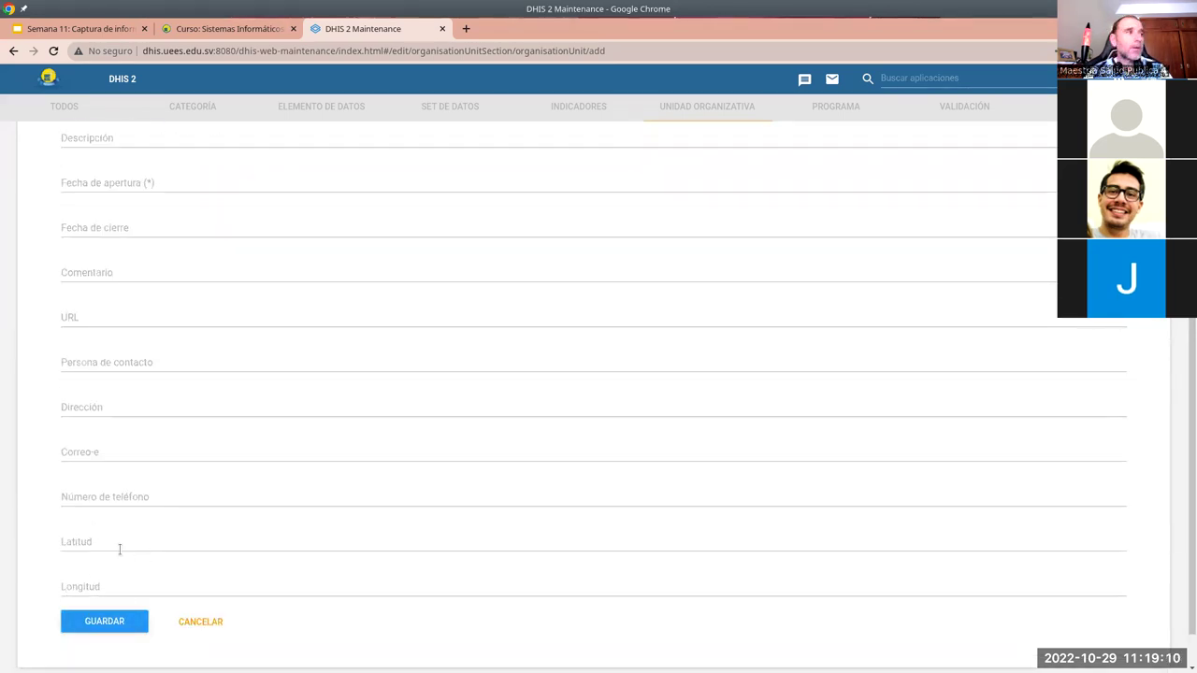
scroll(125, 552, "up", 2)
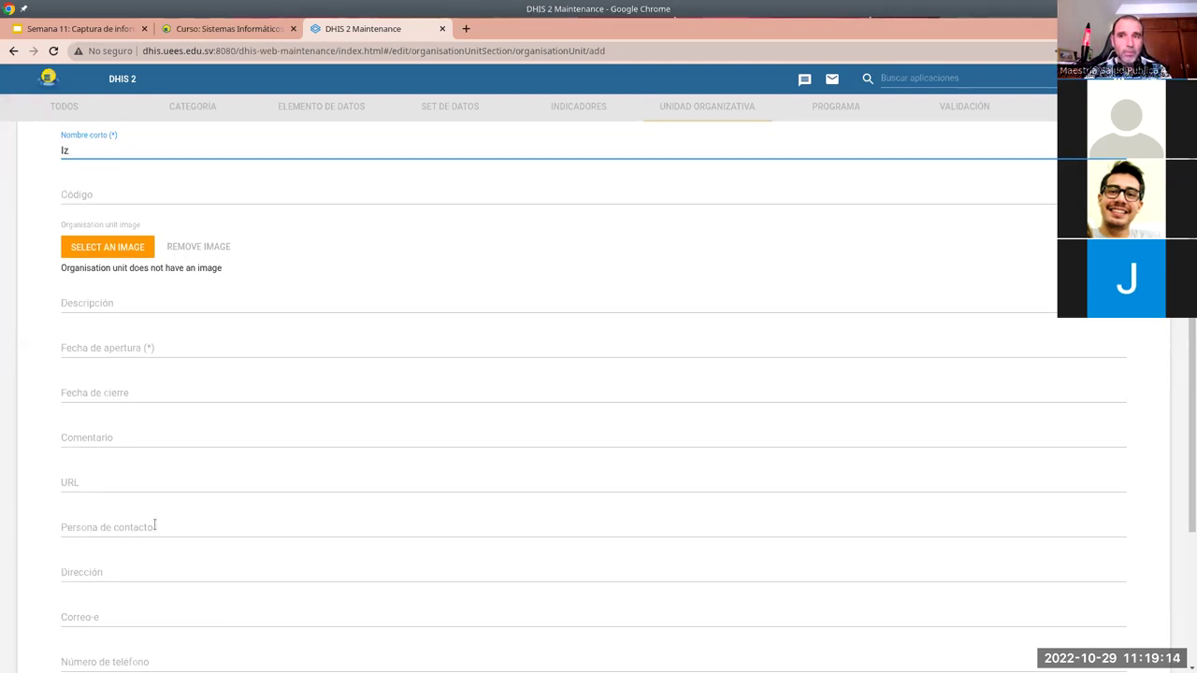
left_click(80, 348)
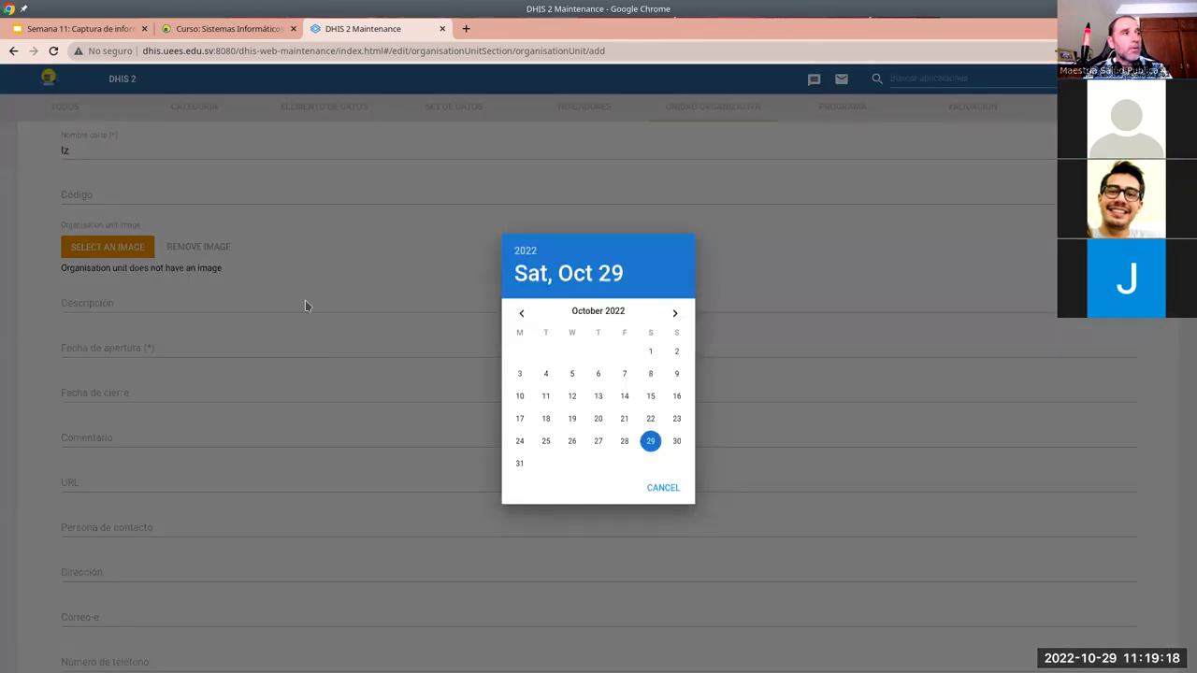
left_click(521, 315)
left_click(521, 315)
left_click(521, 315)
left_click(521, 315)
left_click(521, 315)
left_click(521, 315)
left_click(521, 315)
left_click(521, 316)
left_click(521, 315)
left_click(652, 352)
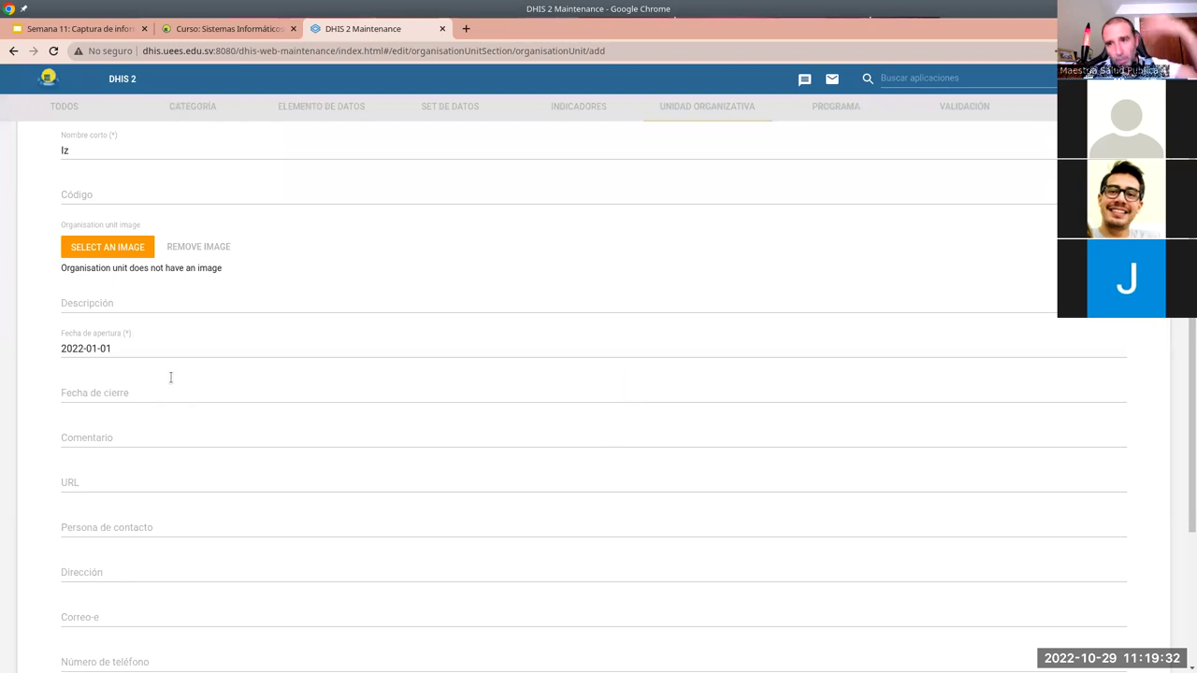
scroll(220, 407, "down", 3)
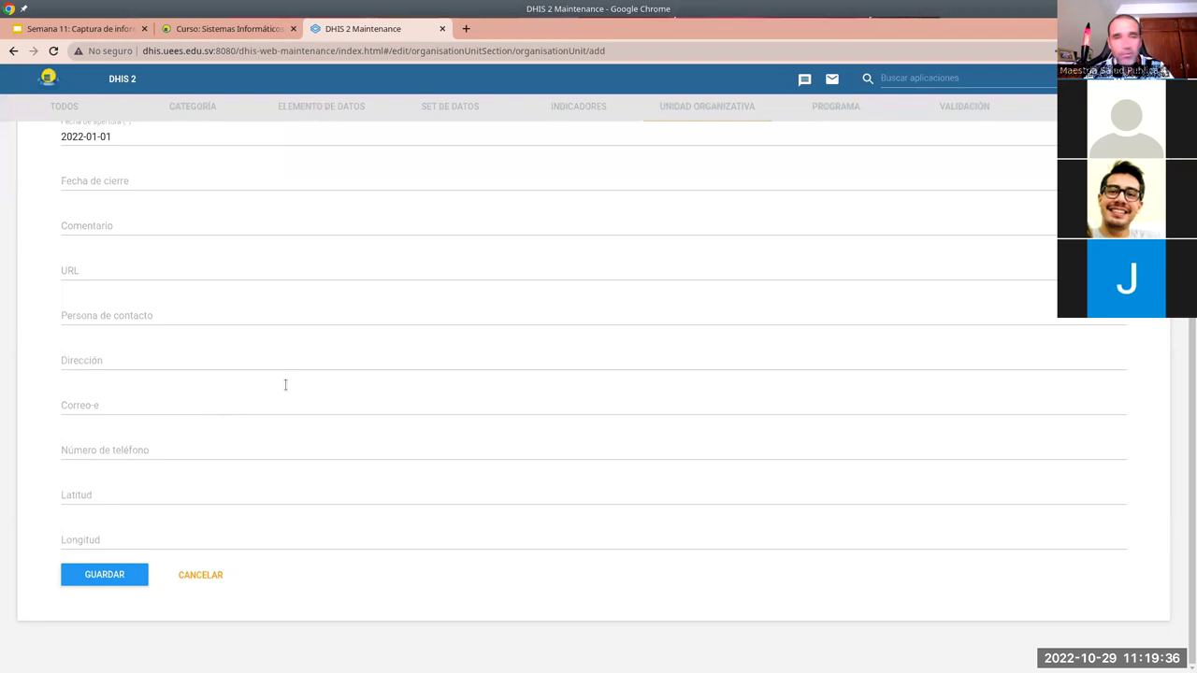
left_click(94, 585)
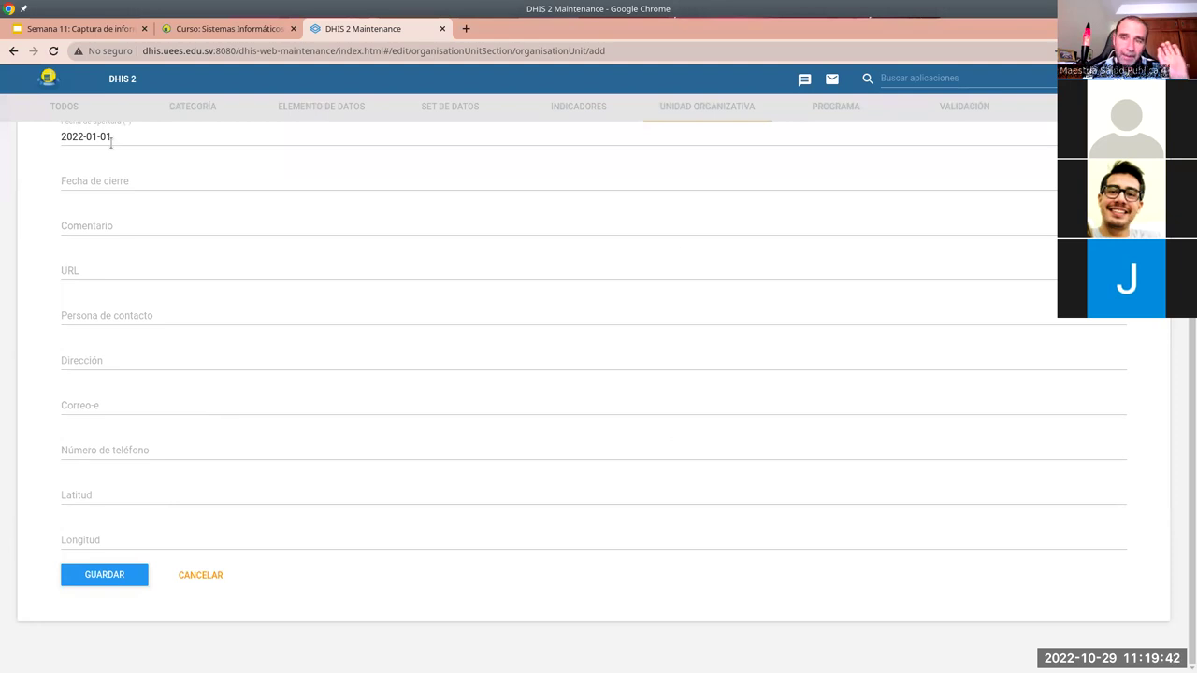
left_click(90, 575)
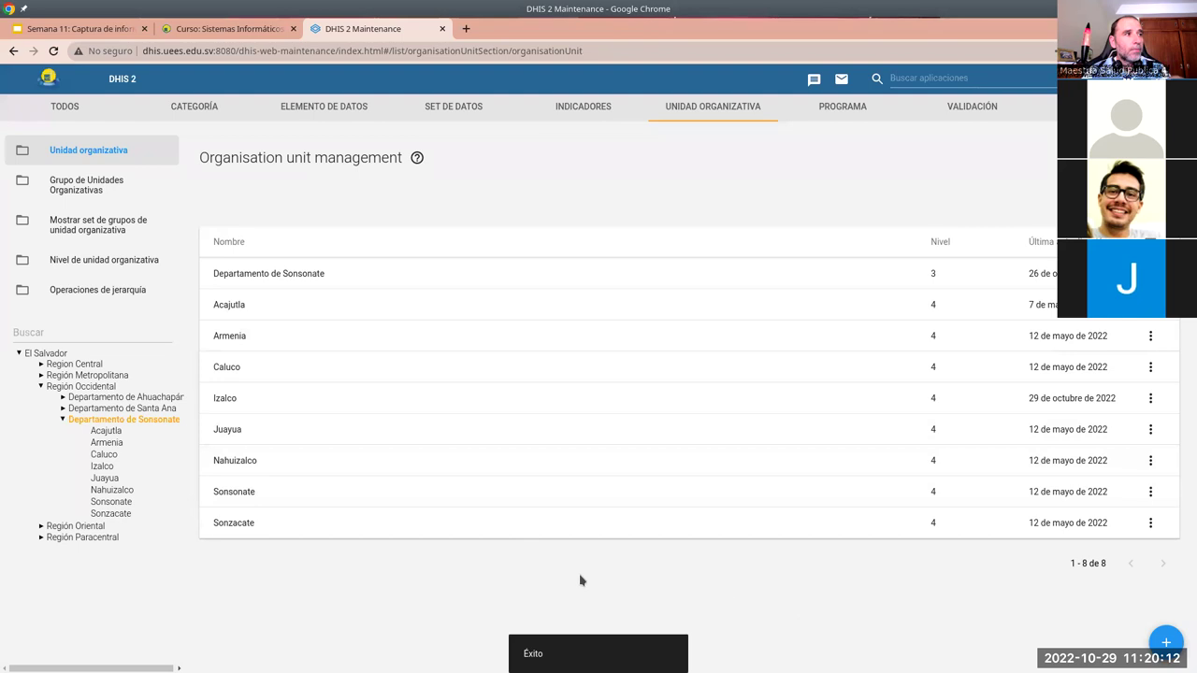
Start another organisation unit named Unidad Comunitaria de Salud Familiar de Izalco with the short name UCSF Izalco
left_click(1166, 642)
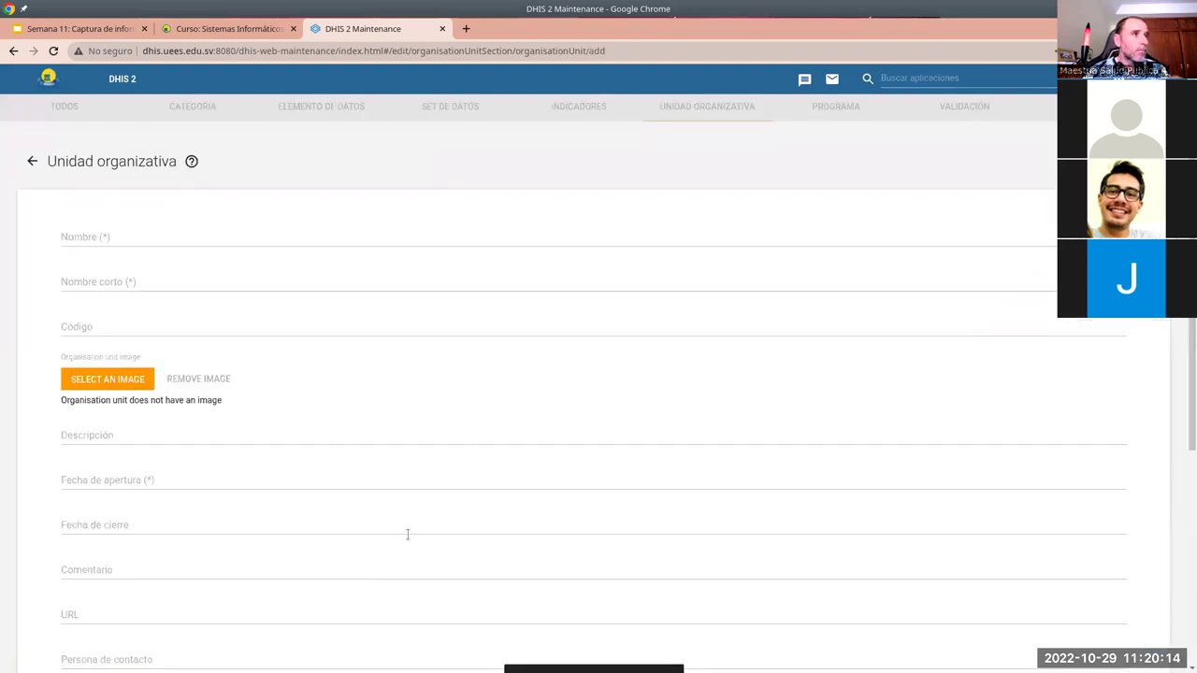
left_click(172, 239)
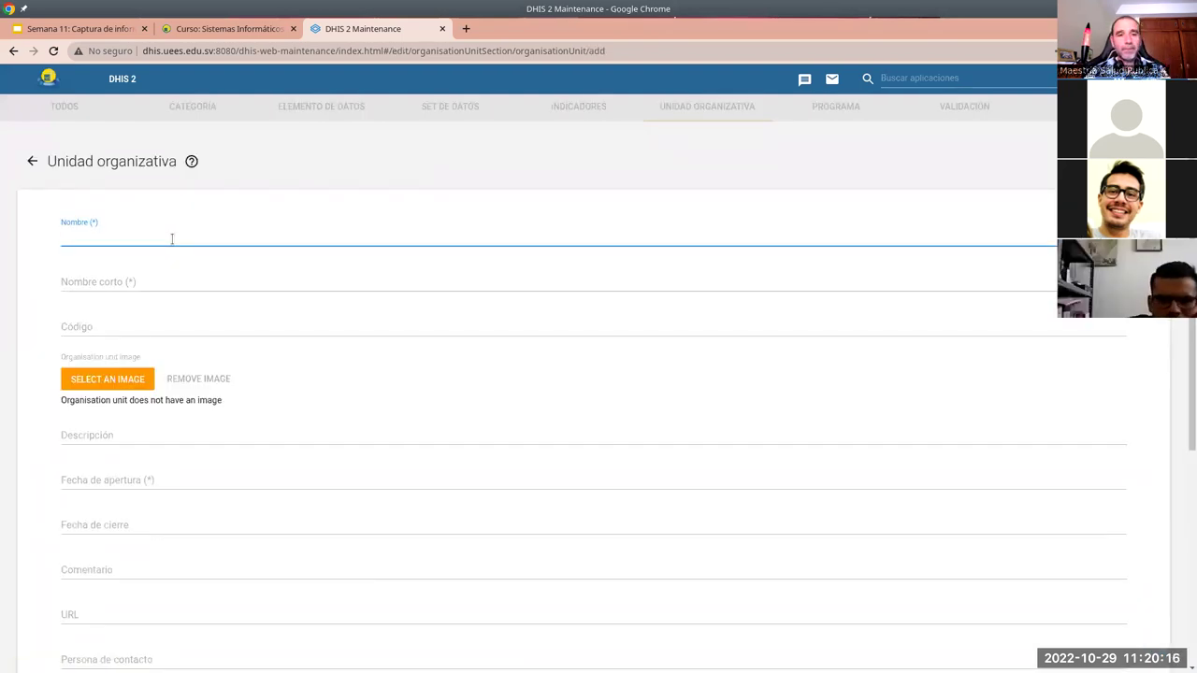
type("Unidad Comunitaria de Salud")
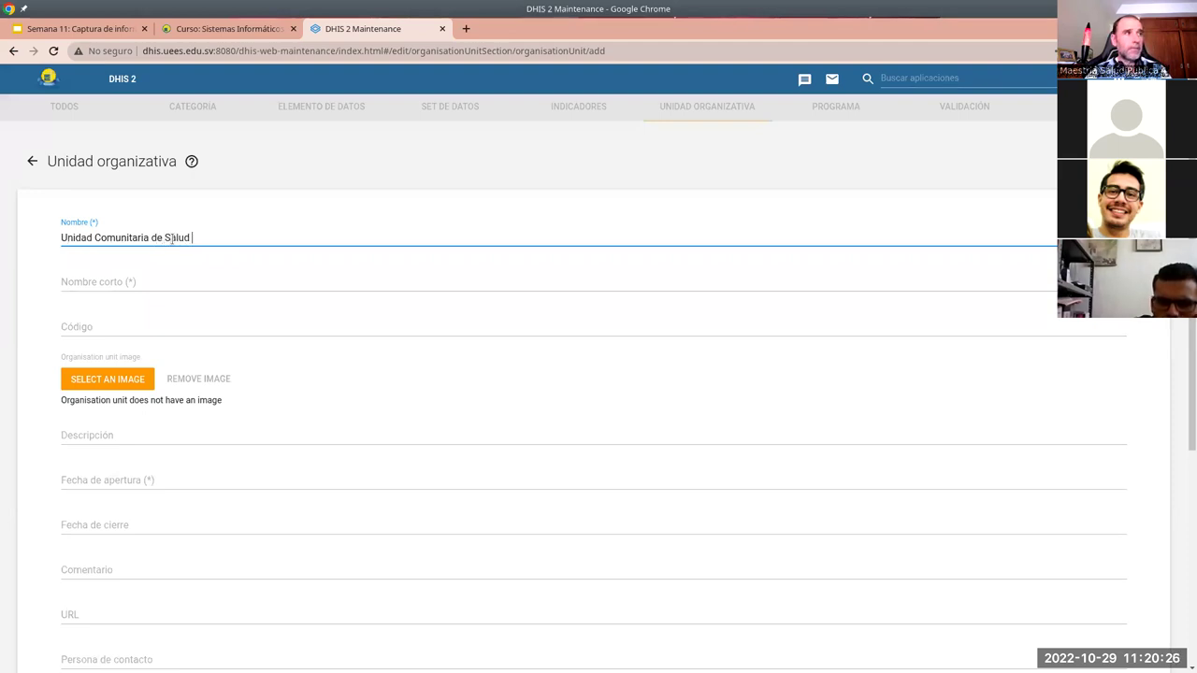
type("Iz")
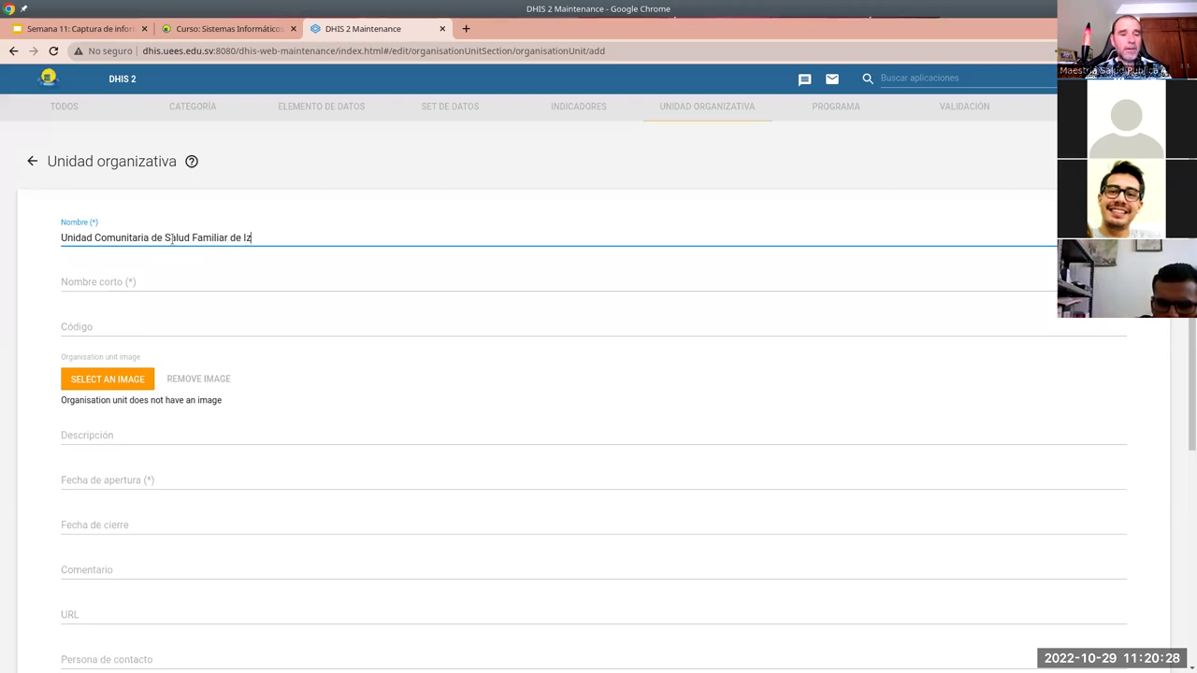
type("alco")
key("Tab")
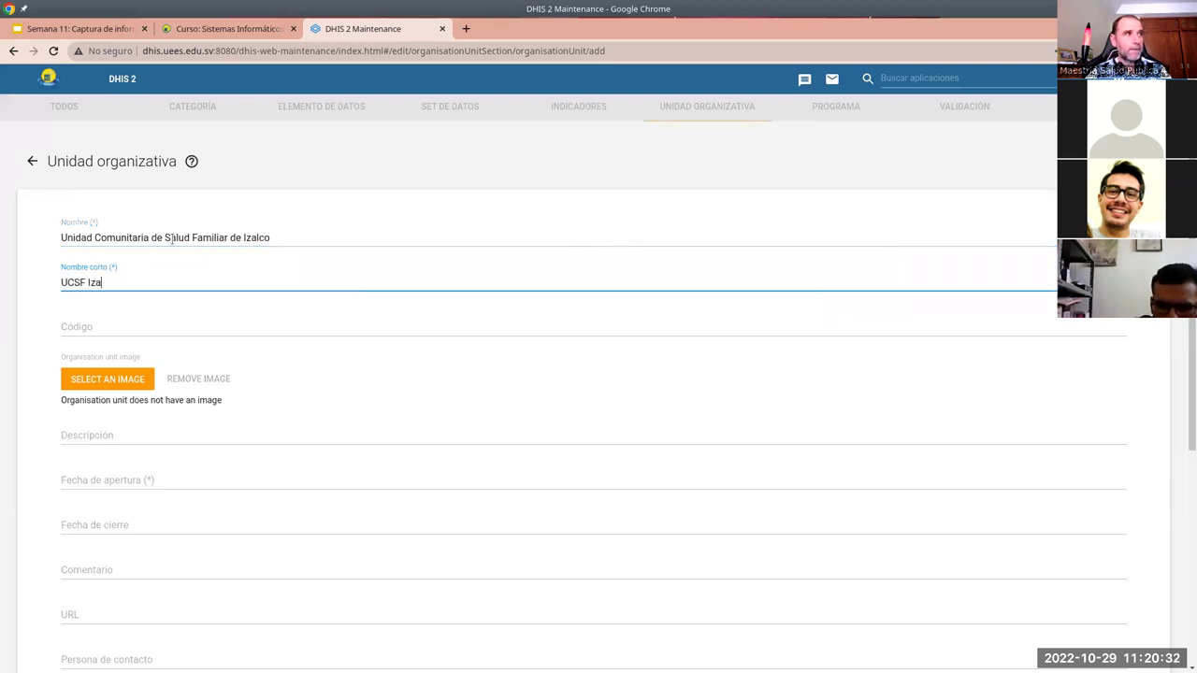
Set the health unit's opening date to 2022-01-01 and save the new organisation unit
scroll(270, 499, "down", 2)
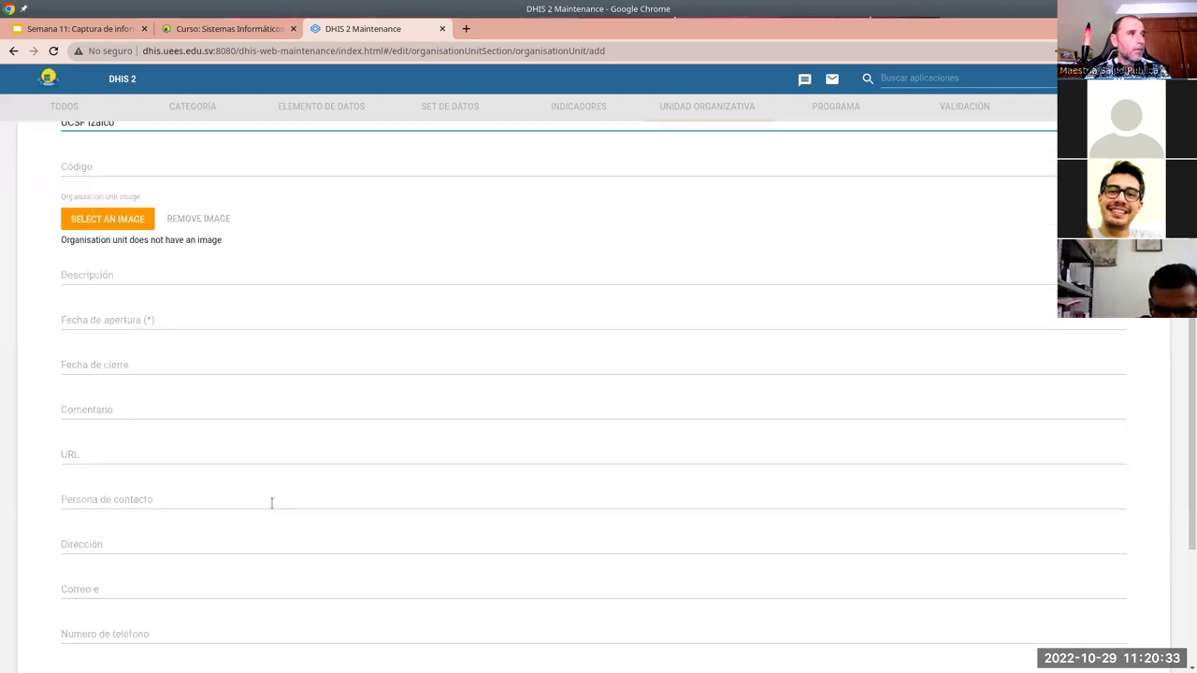
left_click(105, 318)
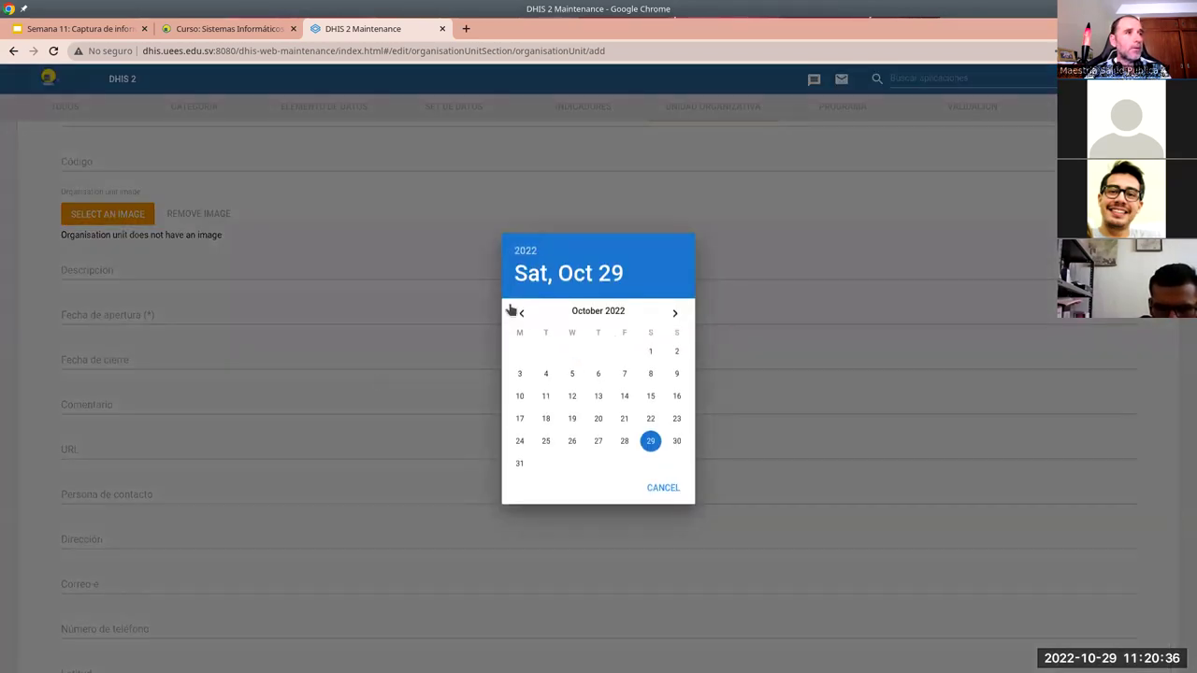
left_click(523, 314)
left_click(523, 315)
left_click(523, 314)
left_click(523, 315)
left_click(523, 314)
left_click(523, 314)
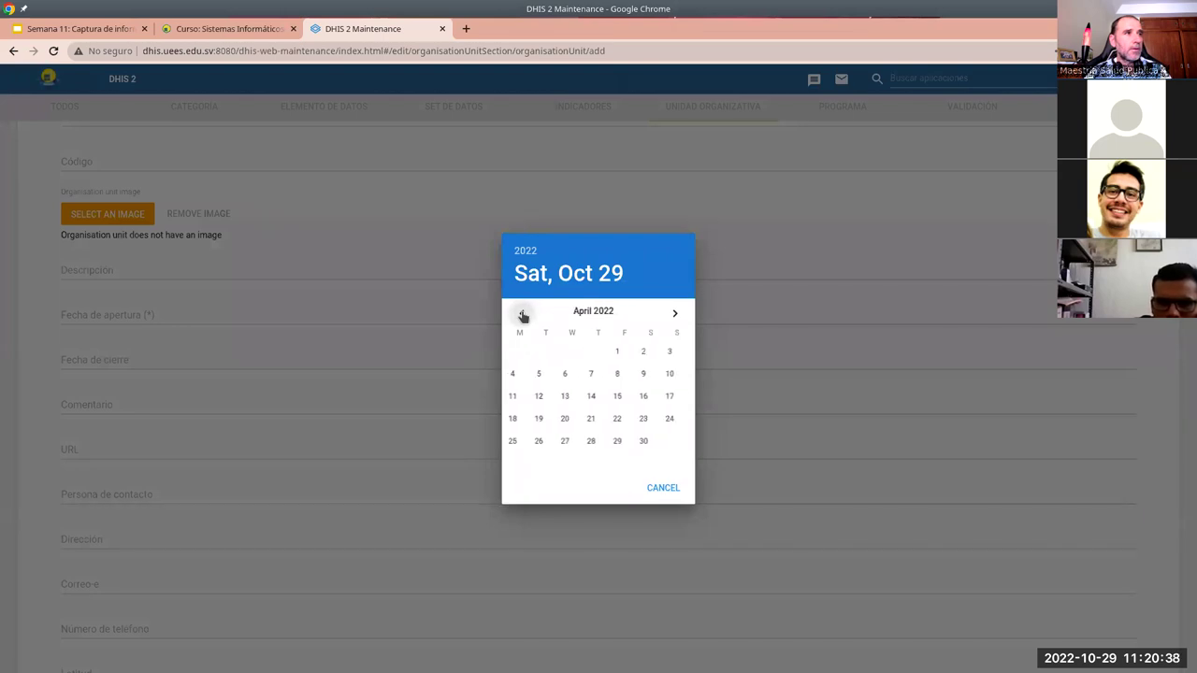
left_click(522, 315)
left_click(523, 314)
left_click(522, 315)
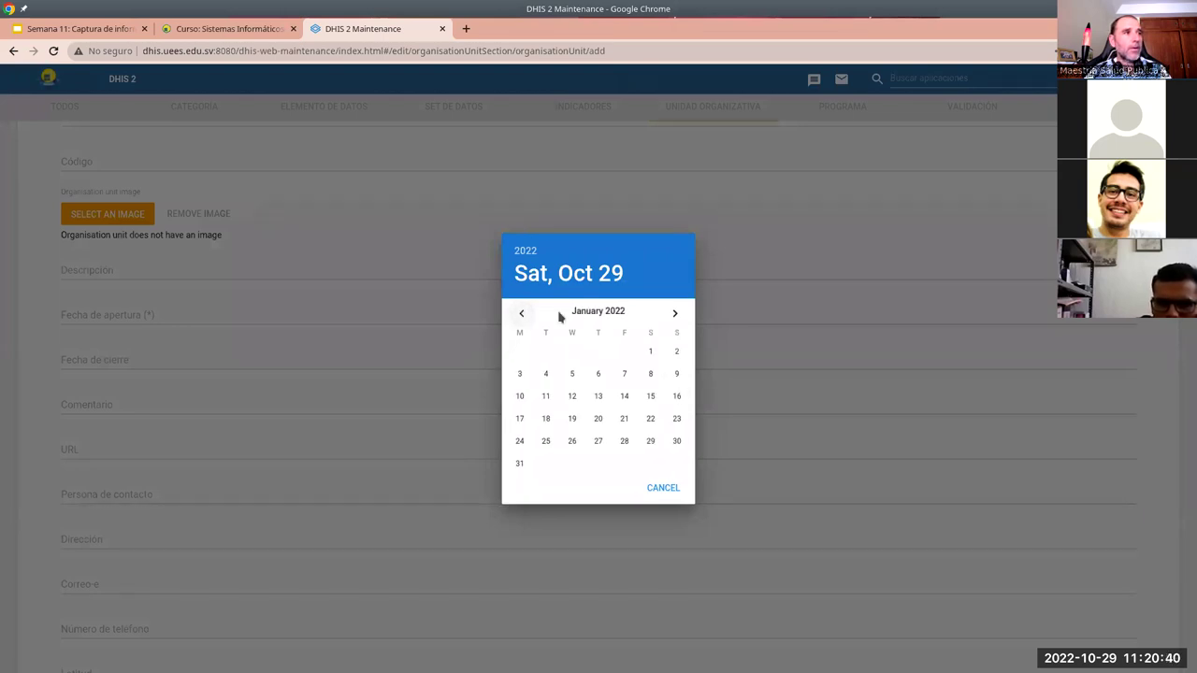
left_click(650, 351)
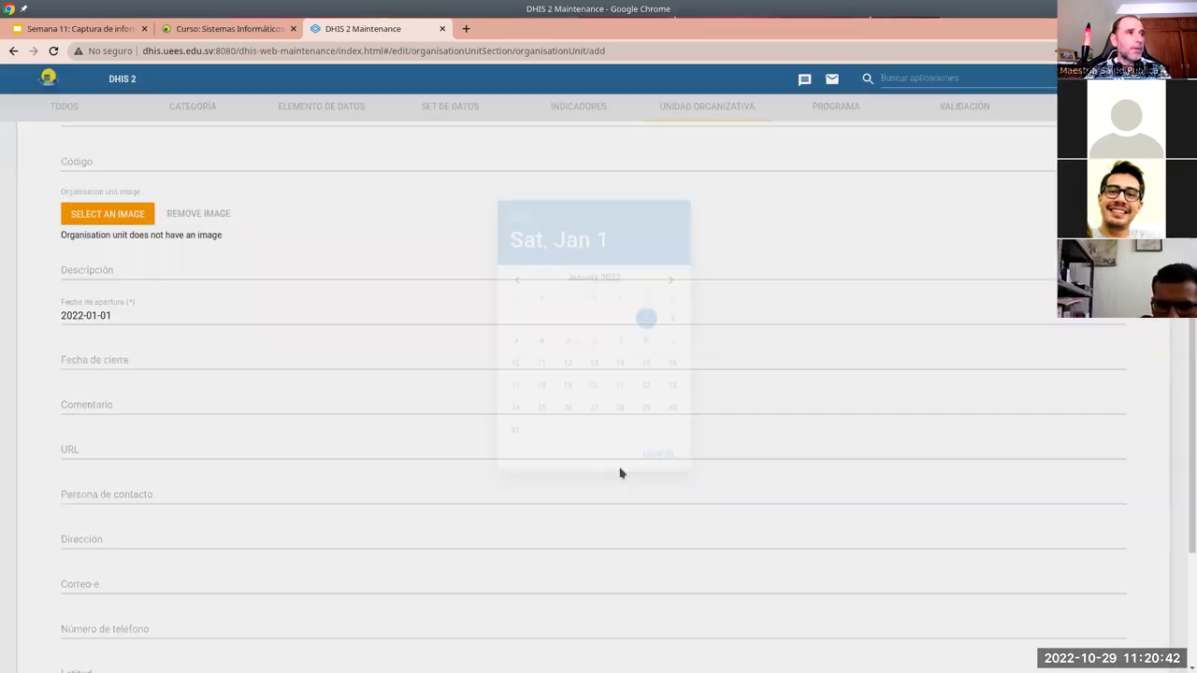
scroll(487, 547, "down", 2)
left_click(131, 591)
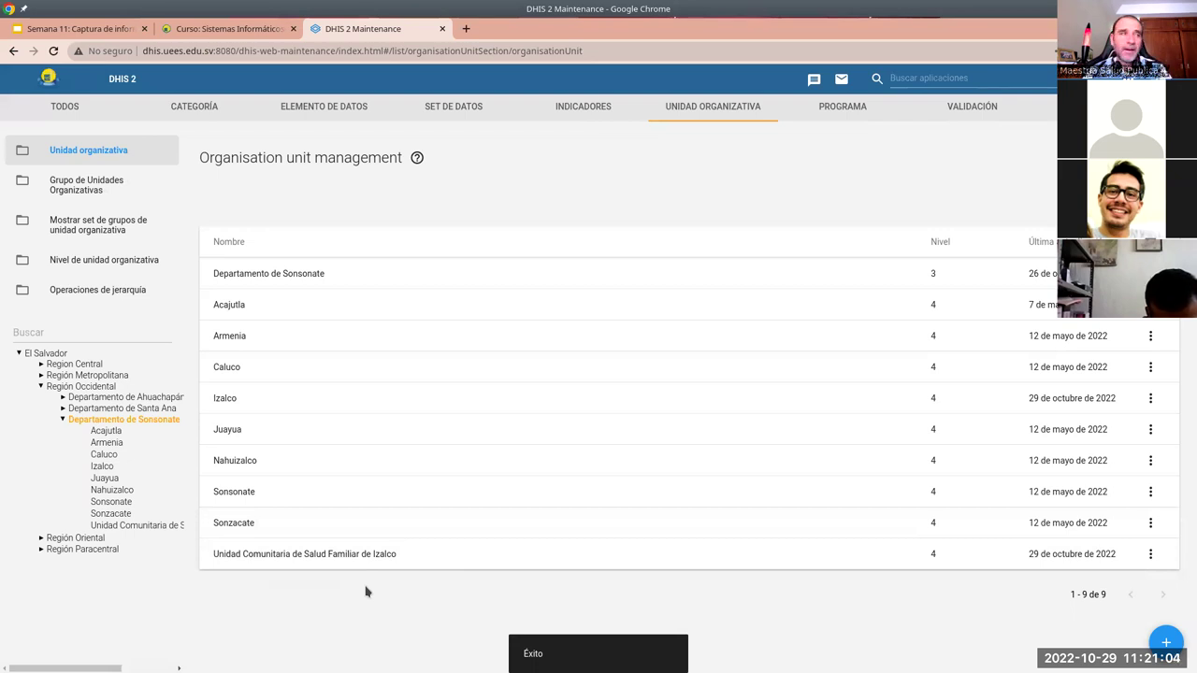
In the hierarchy operations, select Unidad Comunitaria de Salud Familiar de Izalco under Departamento de Sonsonate as the unit to move
left_click(71, 294)
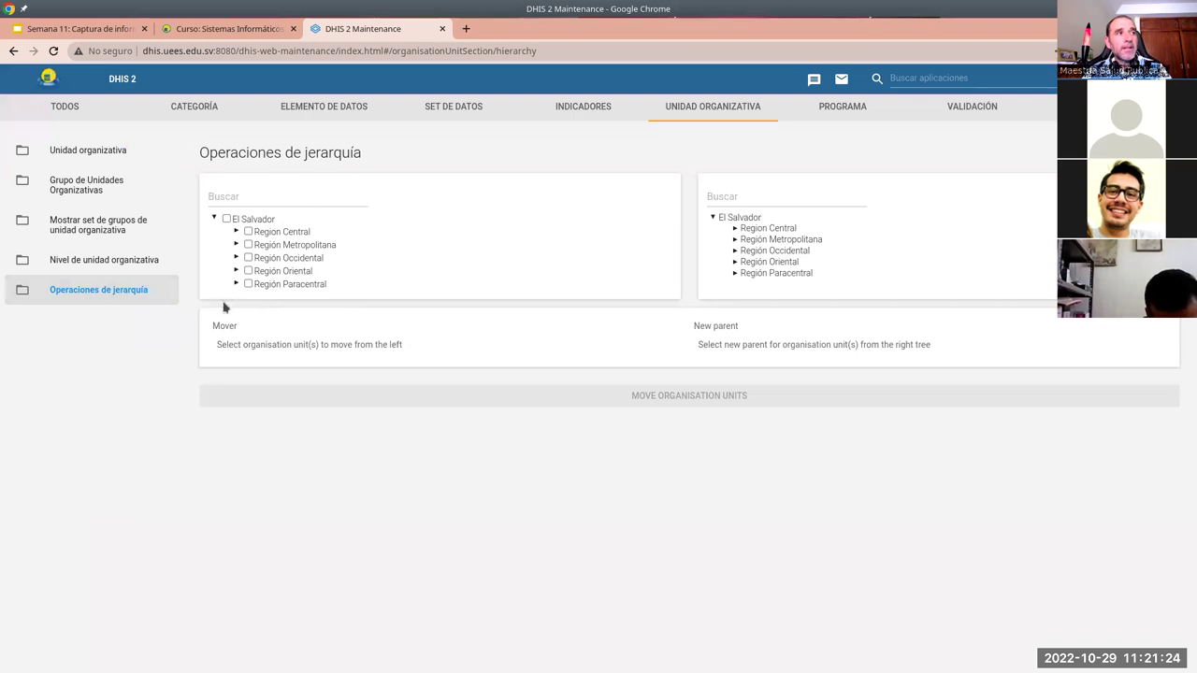
left_click(236, 256)
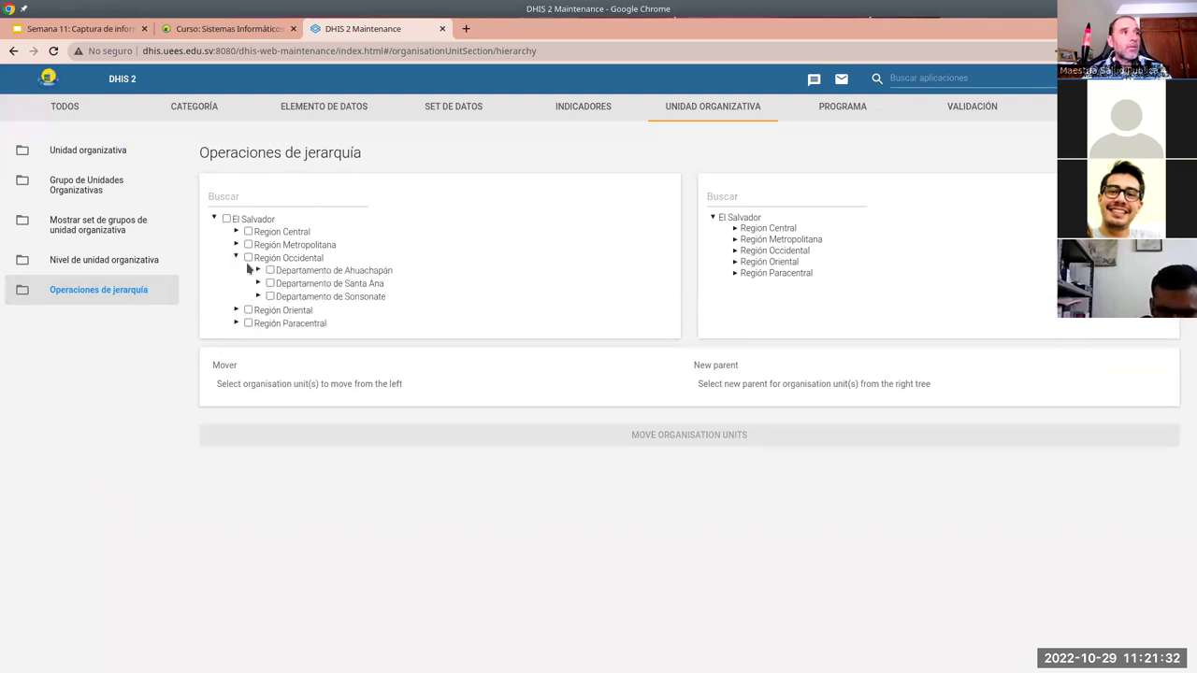
left_click(258, 297)
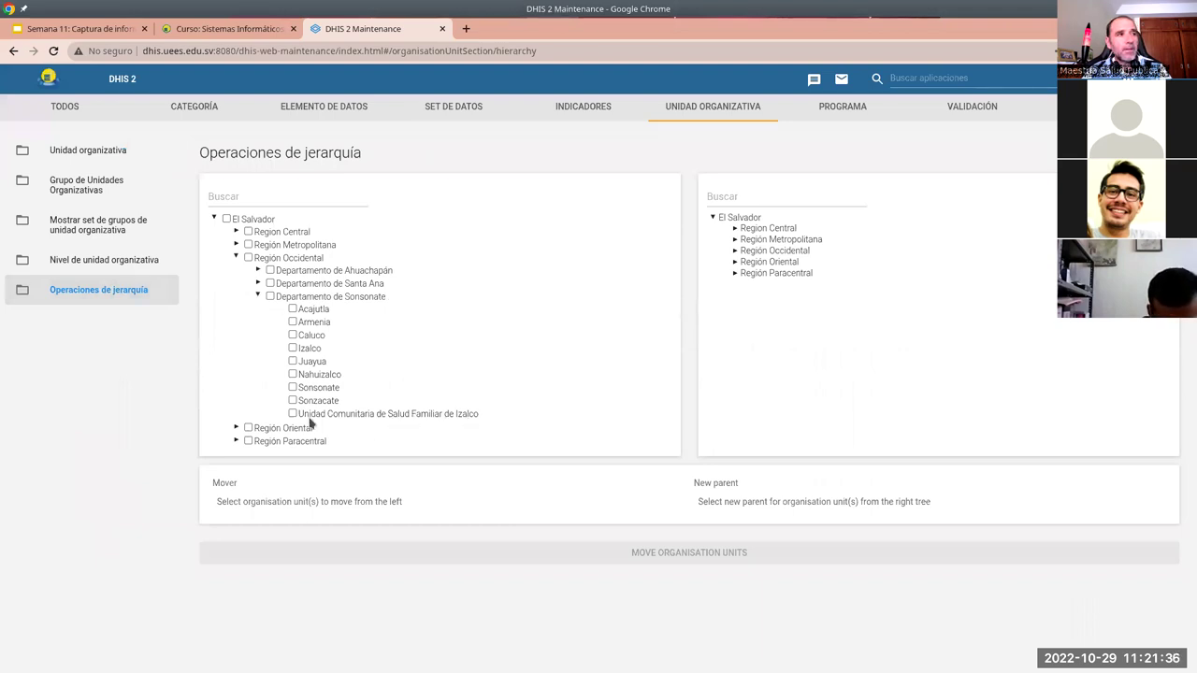
left_click(292, 415)
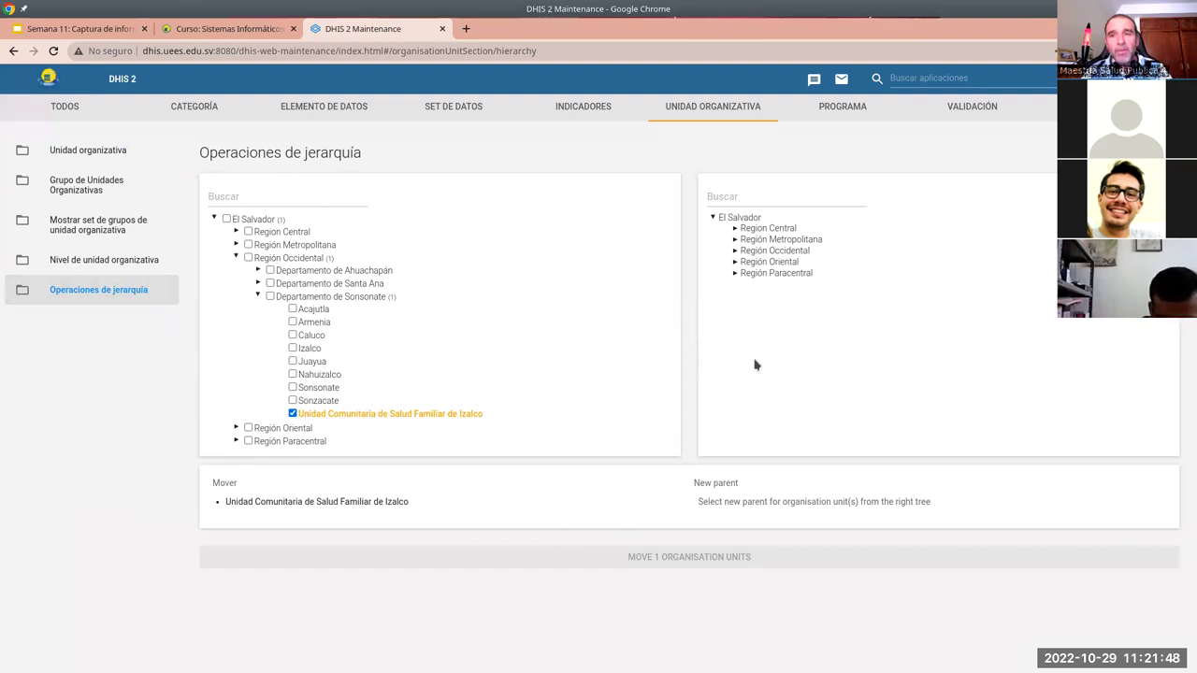
Choose Izalco under Departamento de Sonsonate as the new parent and move the selected health unit there
left_click(735, 252)
left_click(757, 284)
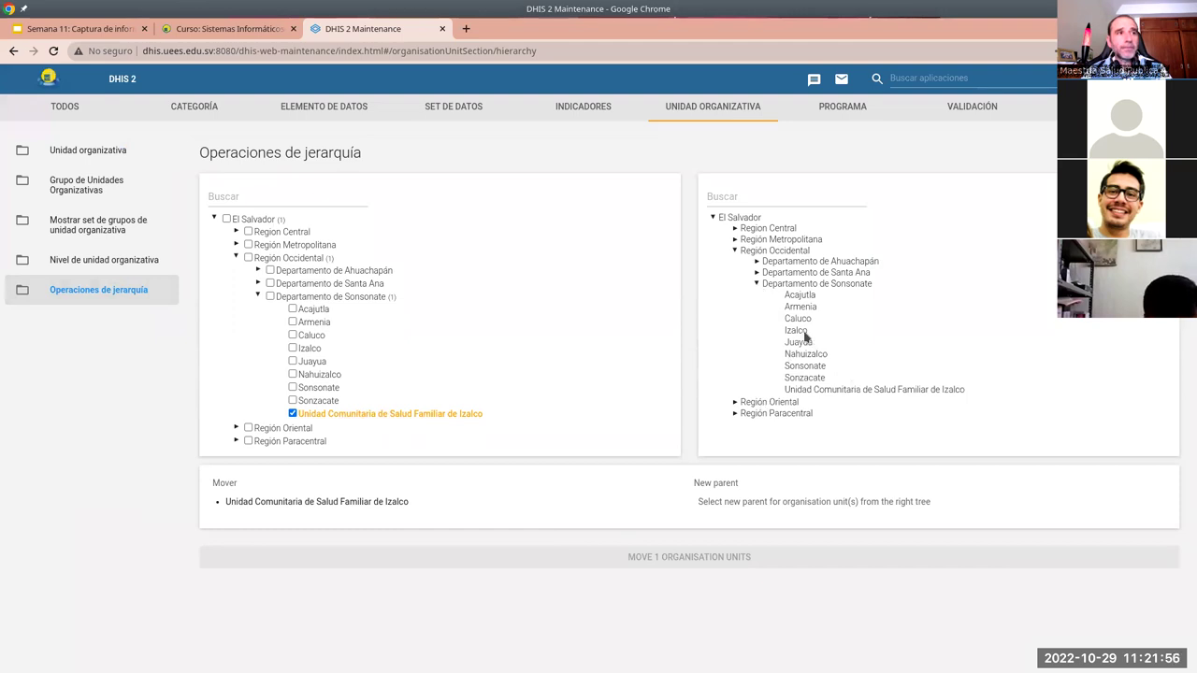
left_click(796, 332)
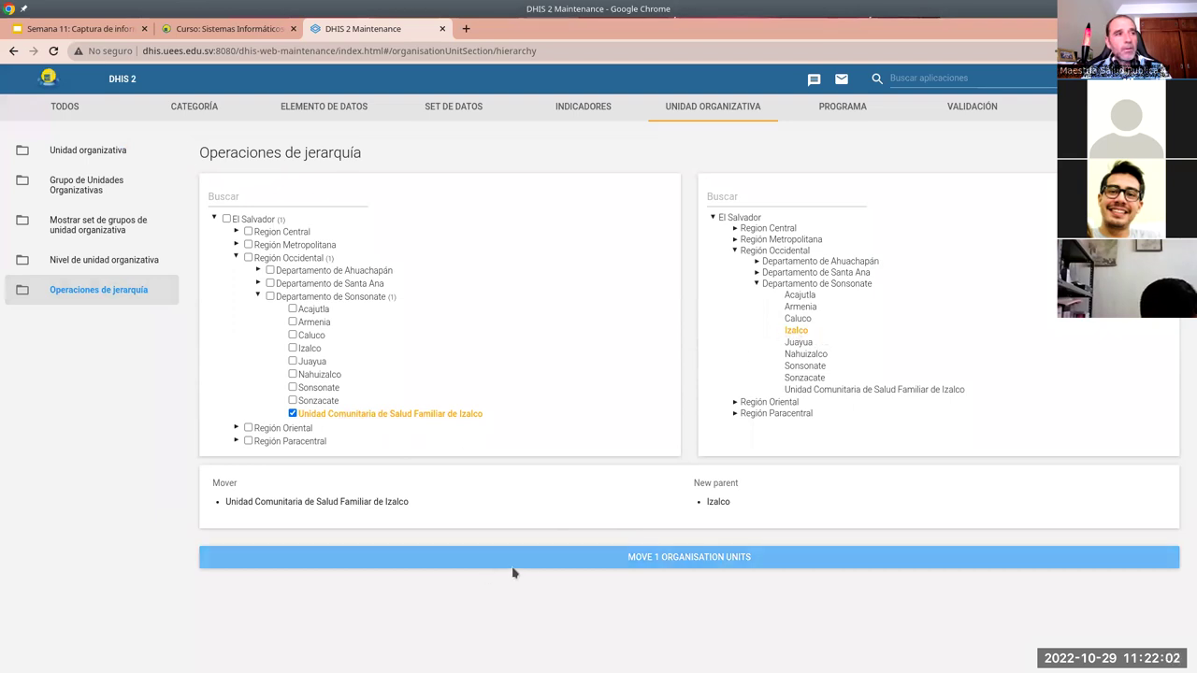
left_click(547, 558)
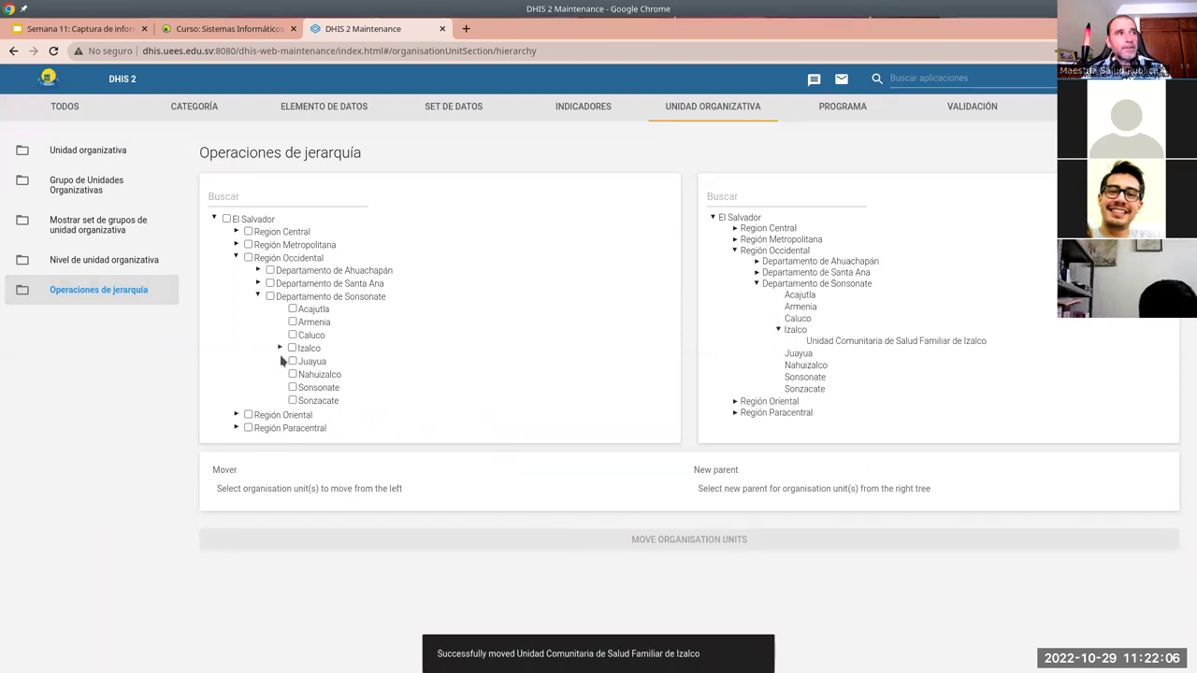
left_click(279, 349)
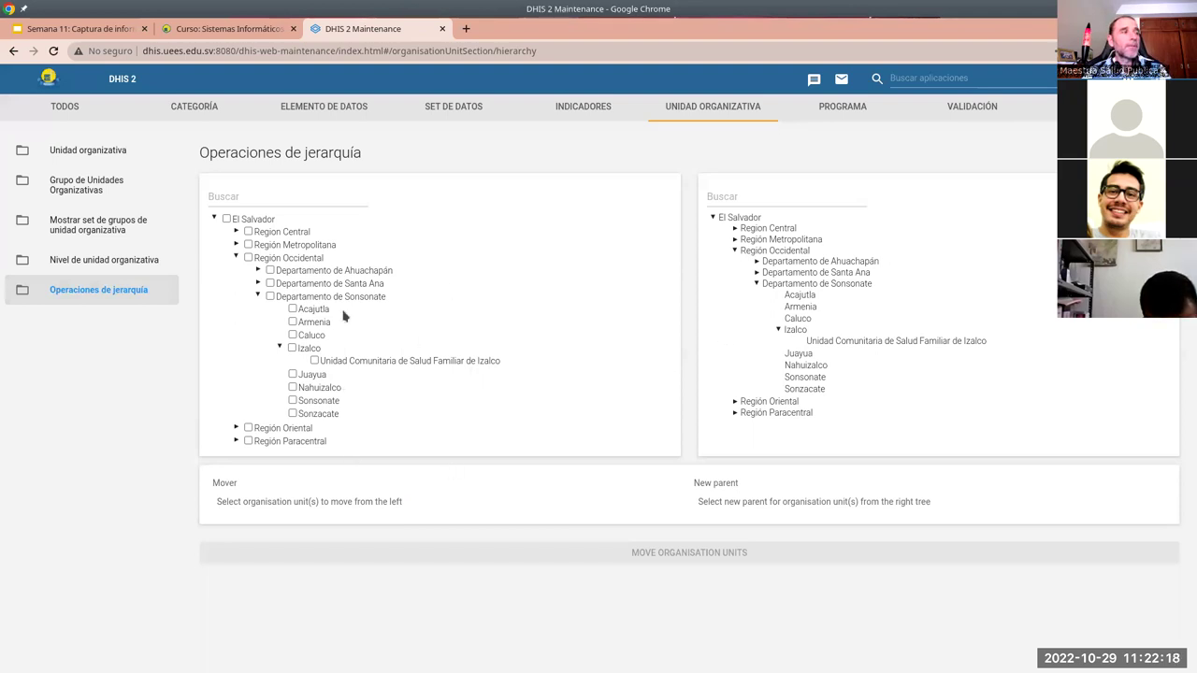
Start a new organisation unit under Izalco with ECOSF Cuyagualo as both its name and short name
left_click(107, 160)
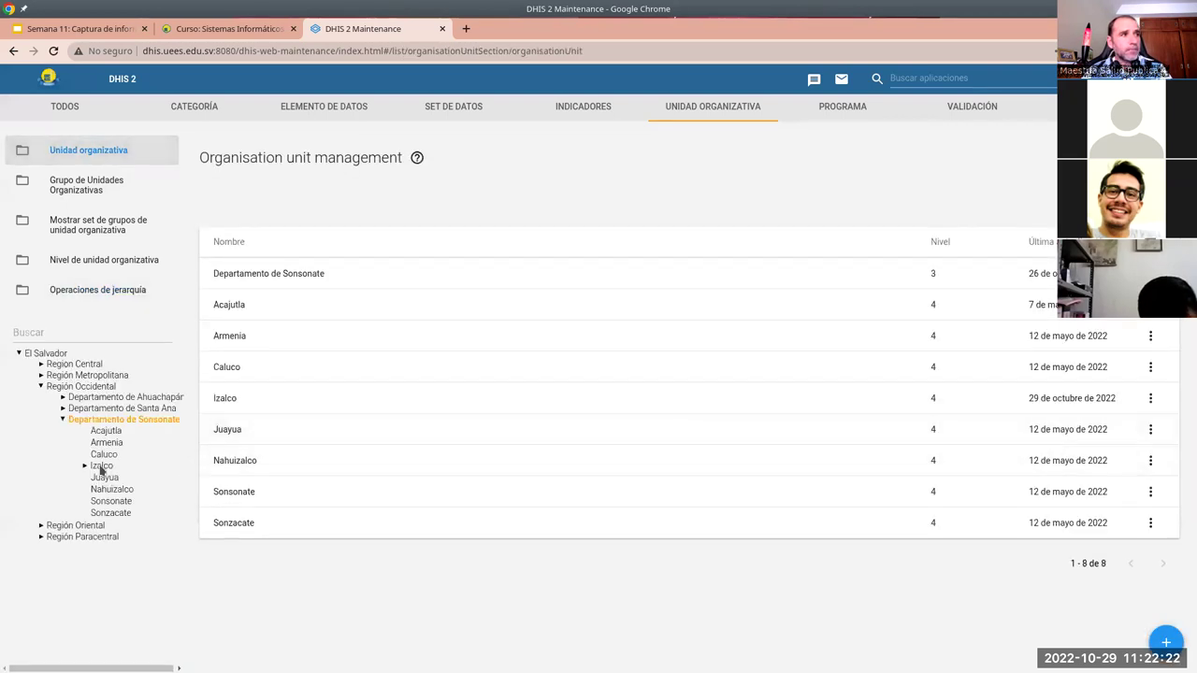
left_click(101, 466)
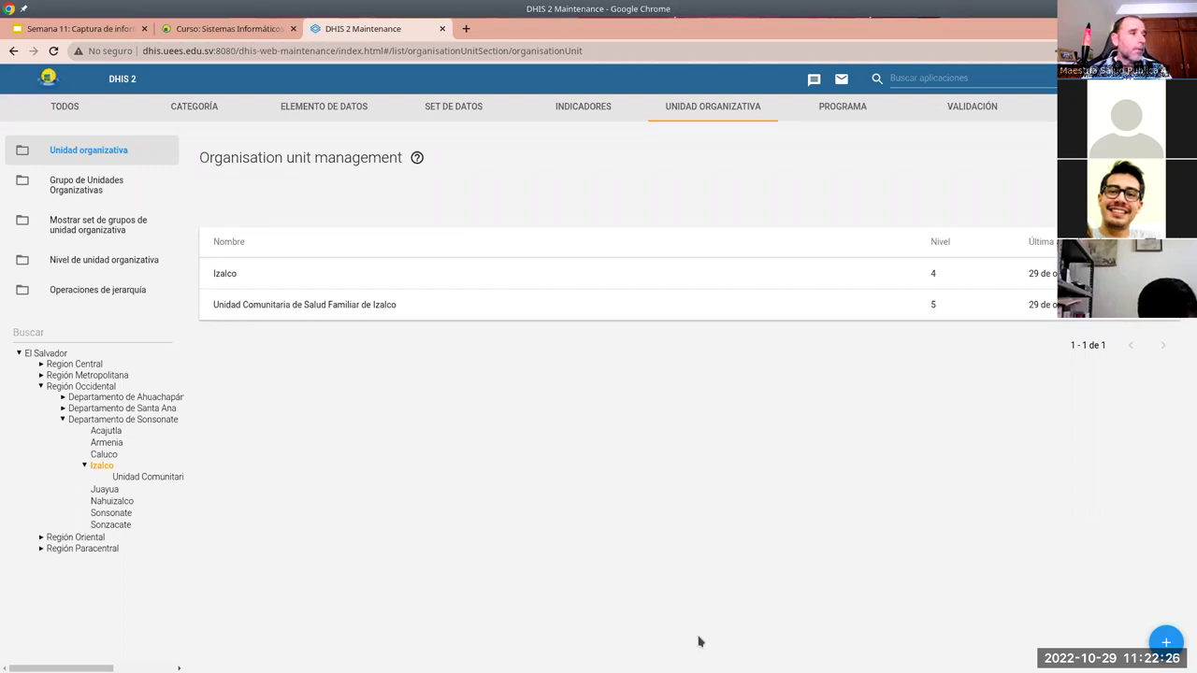
left_click(1165, 644)
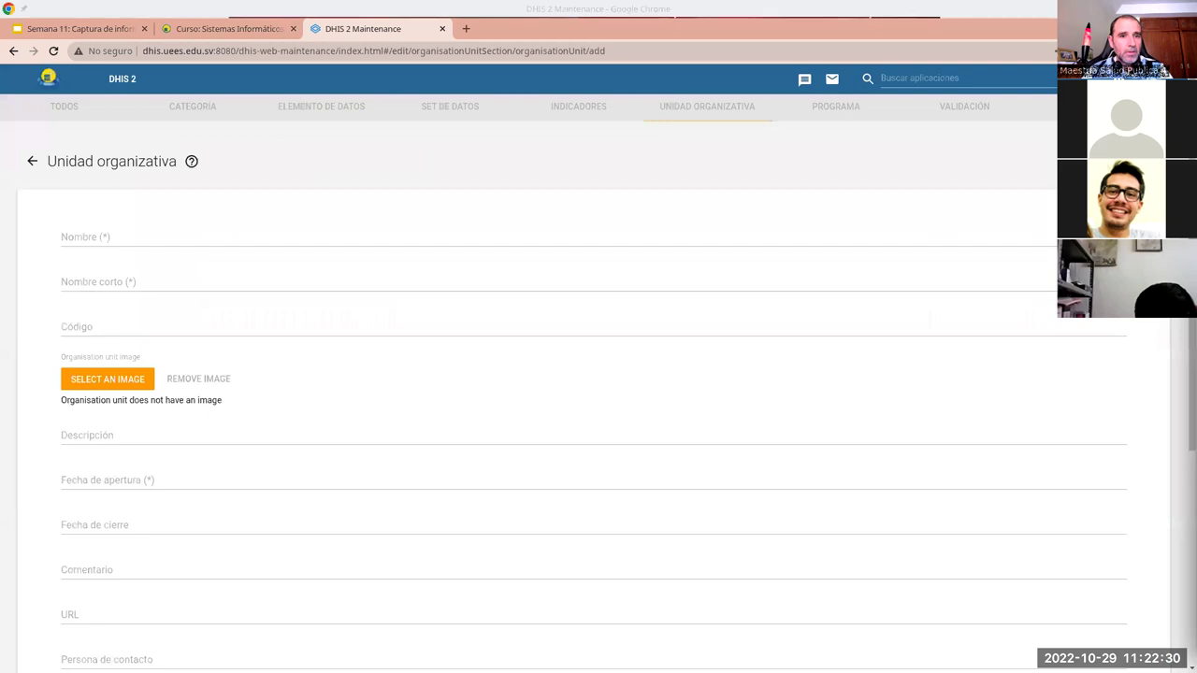
left_click(181, 240)
type("ECOSF Cuyagualo")
left_click(178, 274)
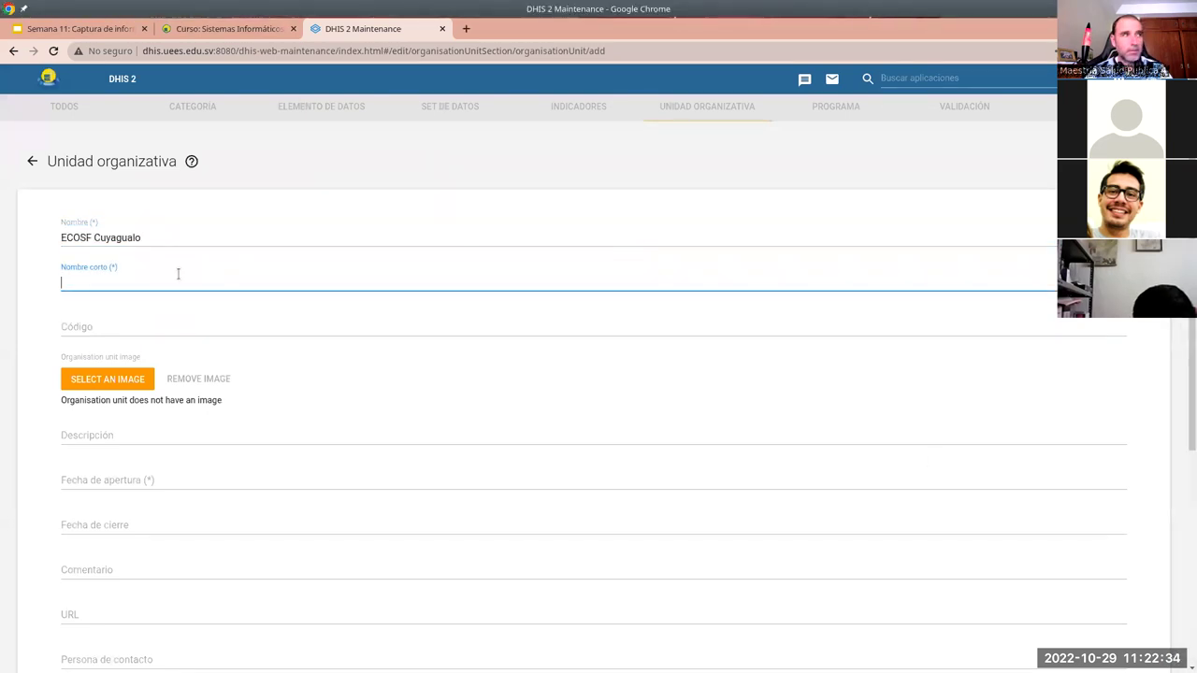
type("ECOSF Cuyagualo")
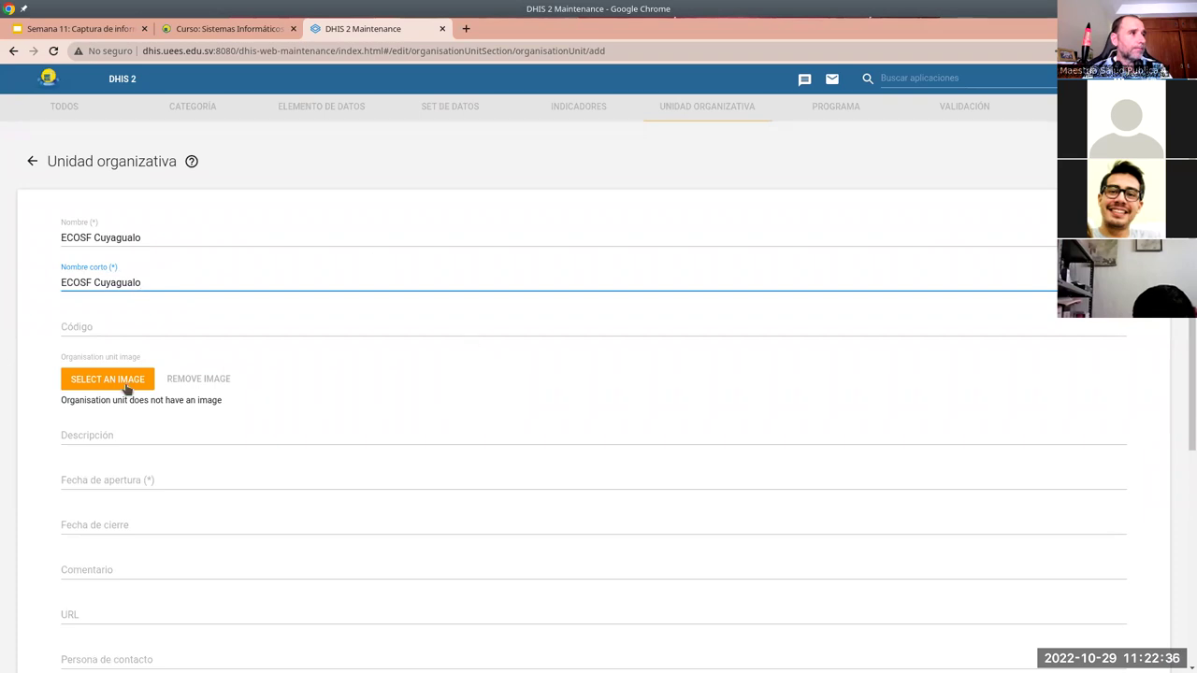
Set the opening date of ECOSF Cuyagualo to 2022-01-01 and save the unit
scroll(117, 426, "down", 1)
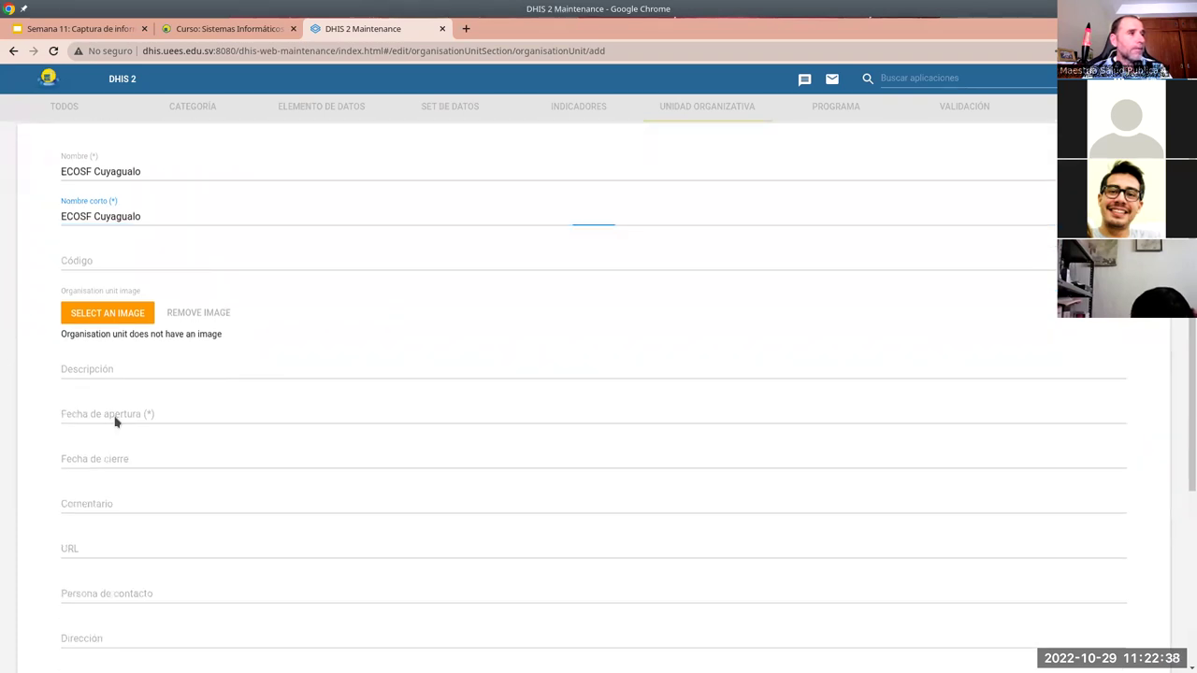
left_click(116, 420)
left_click(522, 316)
left_click(522, 316)
left_click(522, 316)
left_click(522, 316)
left_click(522, 317)
left_click(522, 316)
left_click(522, 316)
left_click(522, 316)
left_click(521, 317)
left_click(520, 317)
left_click(675, 315)
left_click(651, 351)
scroll(998, 641, "down", 5)
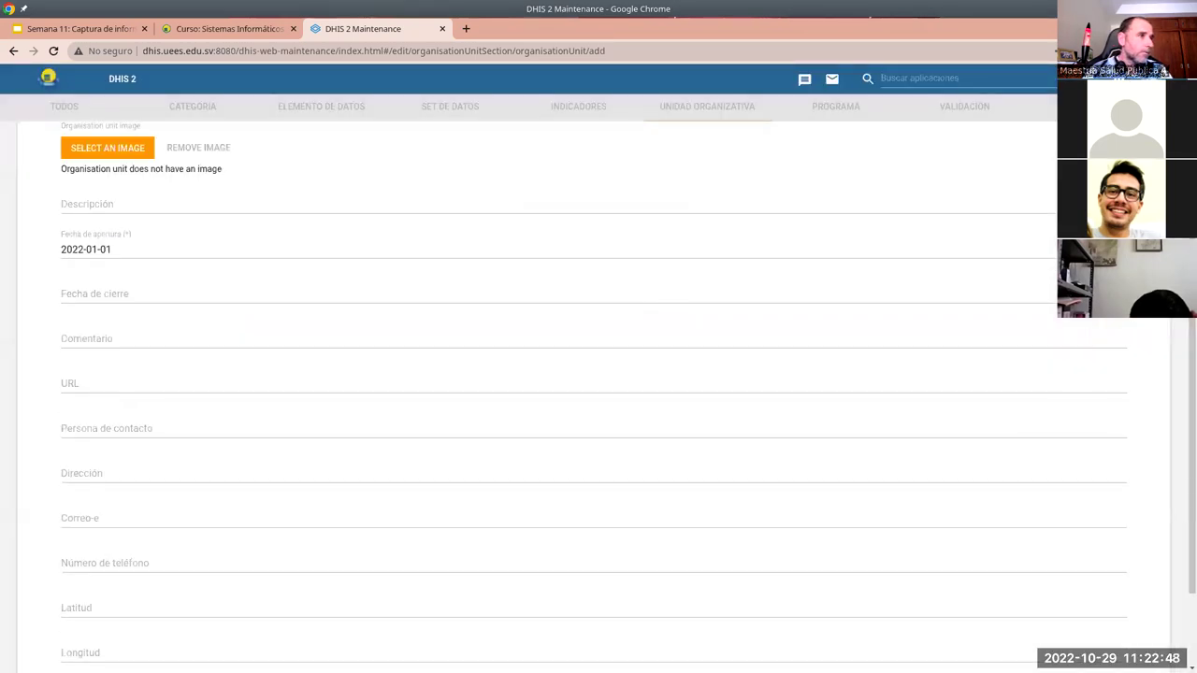
left_click(104, 576)
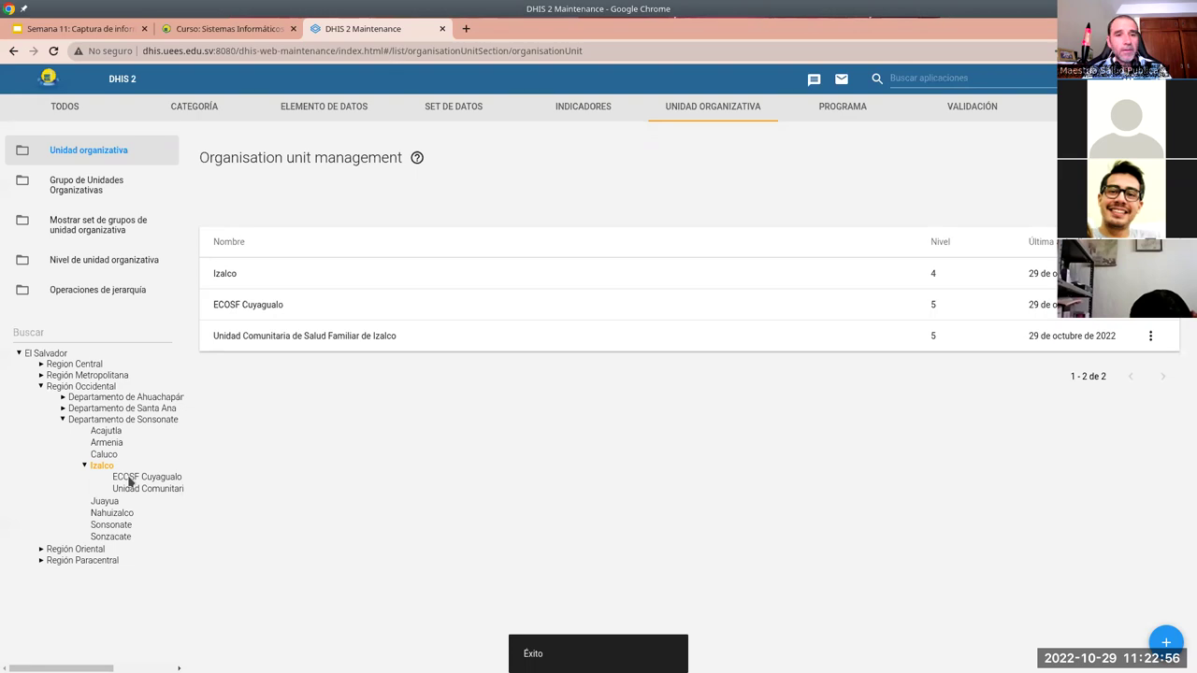
Clone Unidad Comunitaria de Salud Familiar de Izalco and name the copy Clínica María Auxiliadora
left_click(1151, 337)
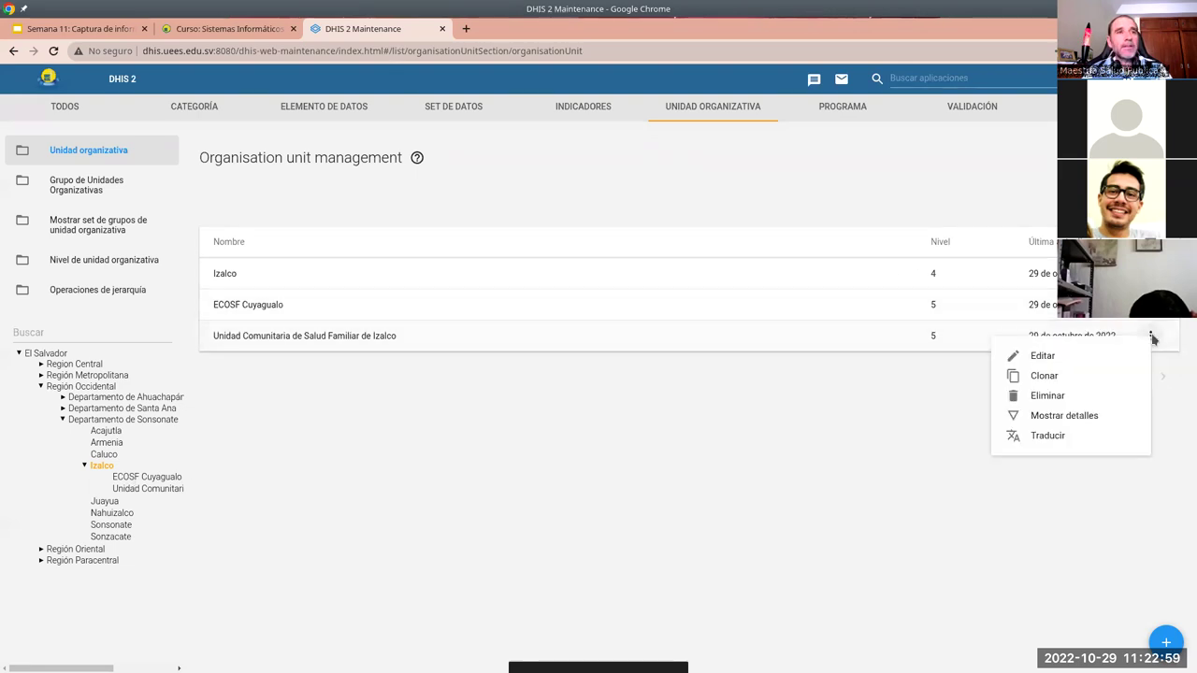
left_click(1073, 377)
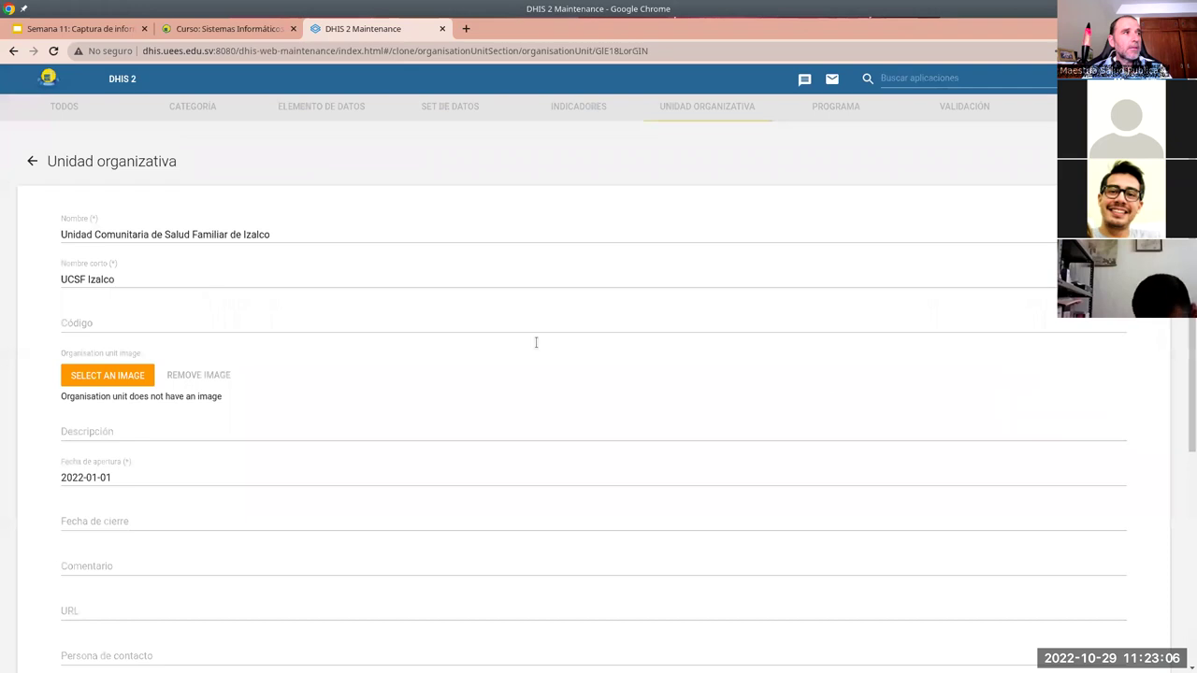
triple_click(174, 237)
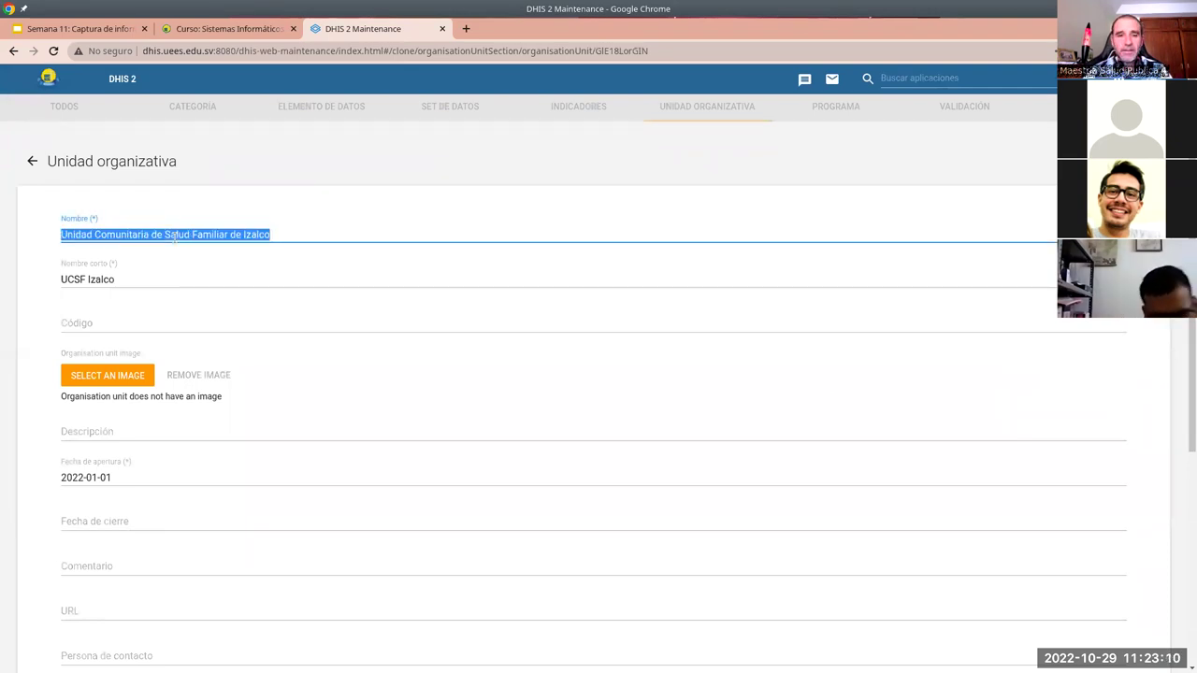
type("n")
key("BackSpace")
key("BackSpace")
type("ínica M")
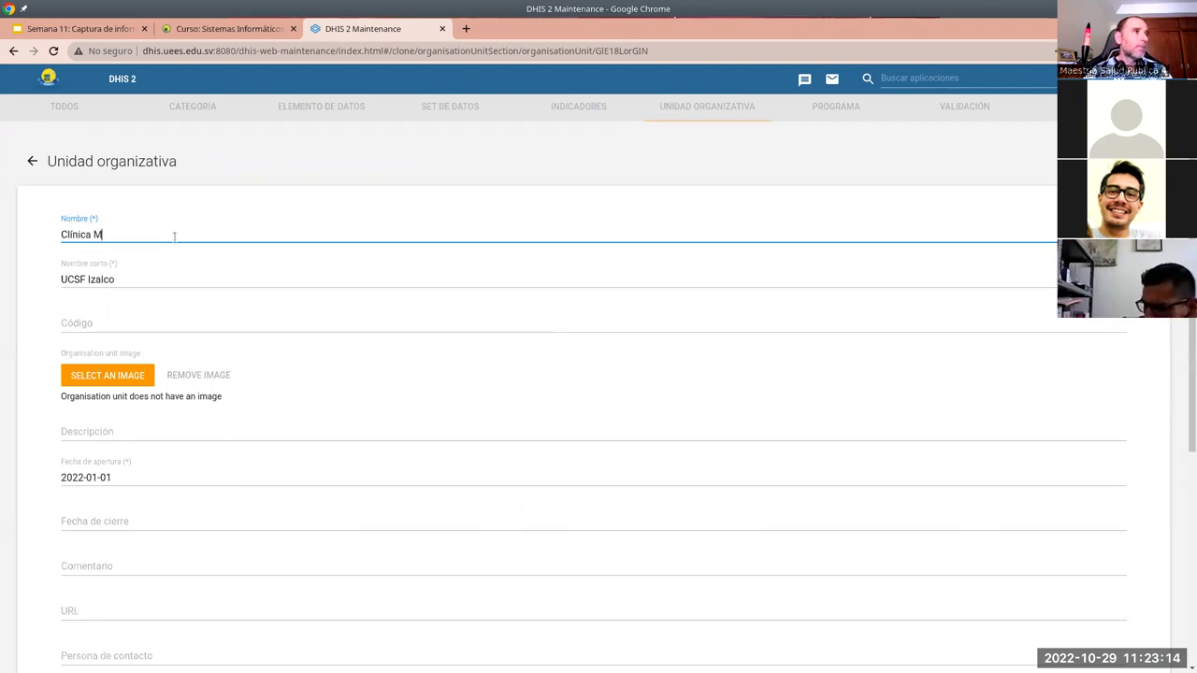
type("aría Auxiliadora")
Set the cloned clinic's short name to CMA and save the unit
key("Tab")
type("C")
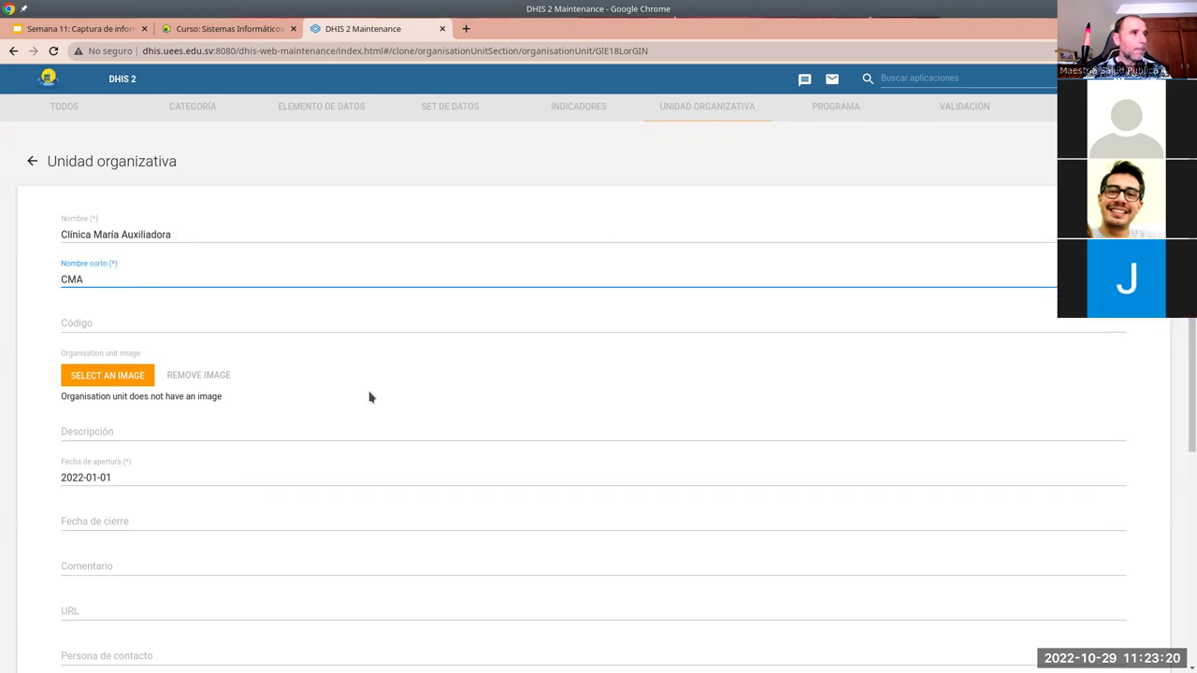
scroll(369, 396, "down", 3)
scroll(379, 510, "down", 5)
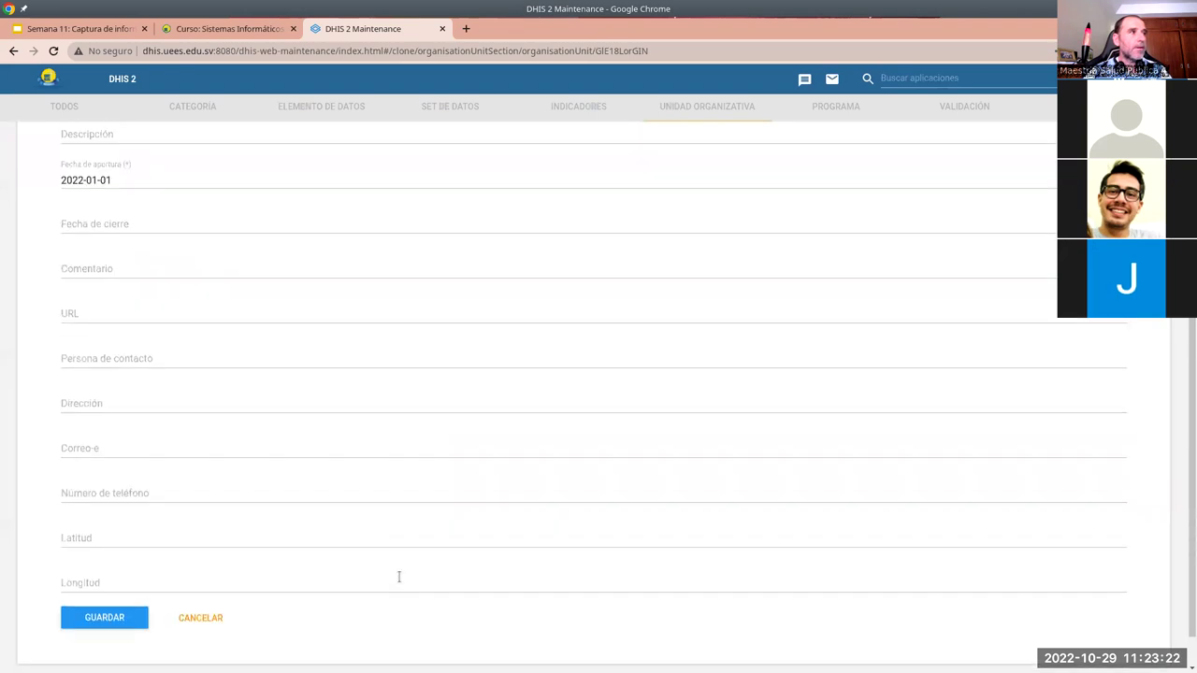
left_click(84, 576)
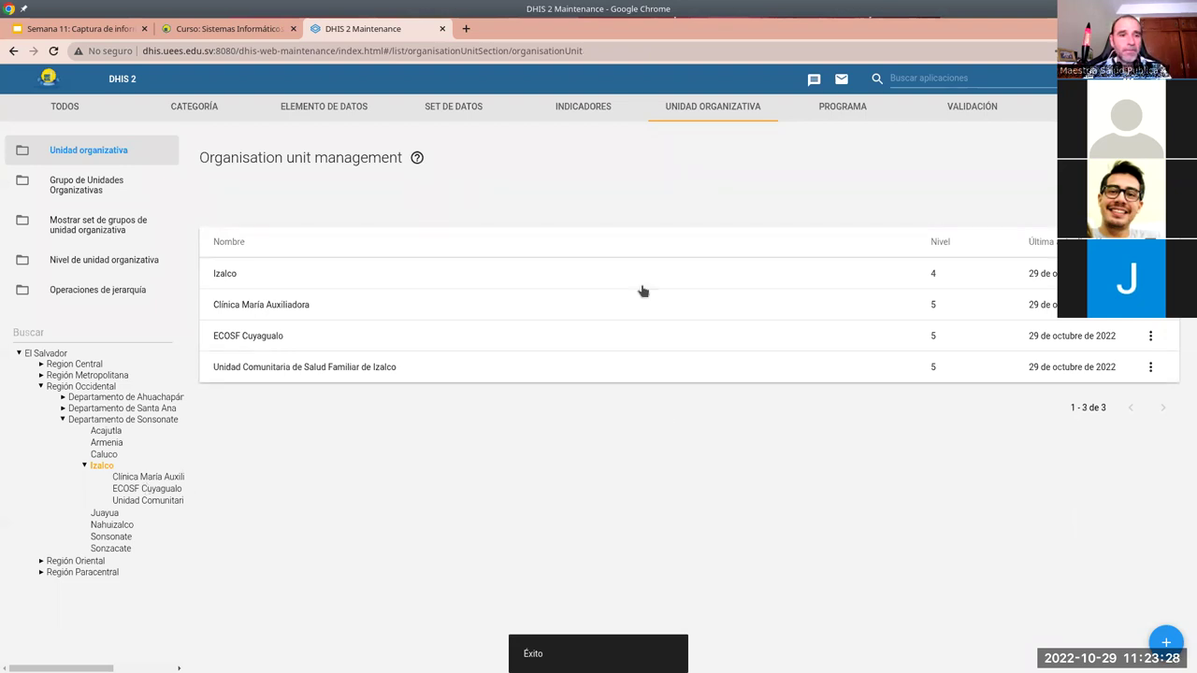
Start a new organisation unit under the Sonsonate municipality named Clínica comunal de Sonsonate with the short name CCS
left_click(117, 538)
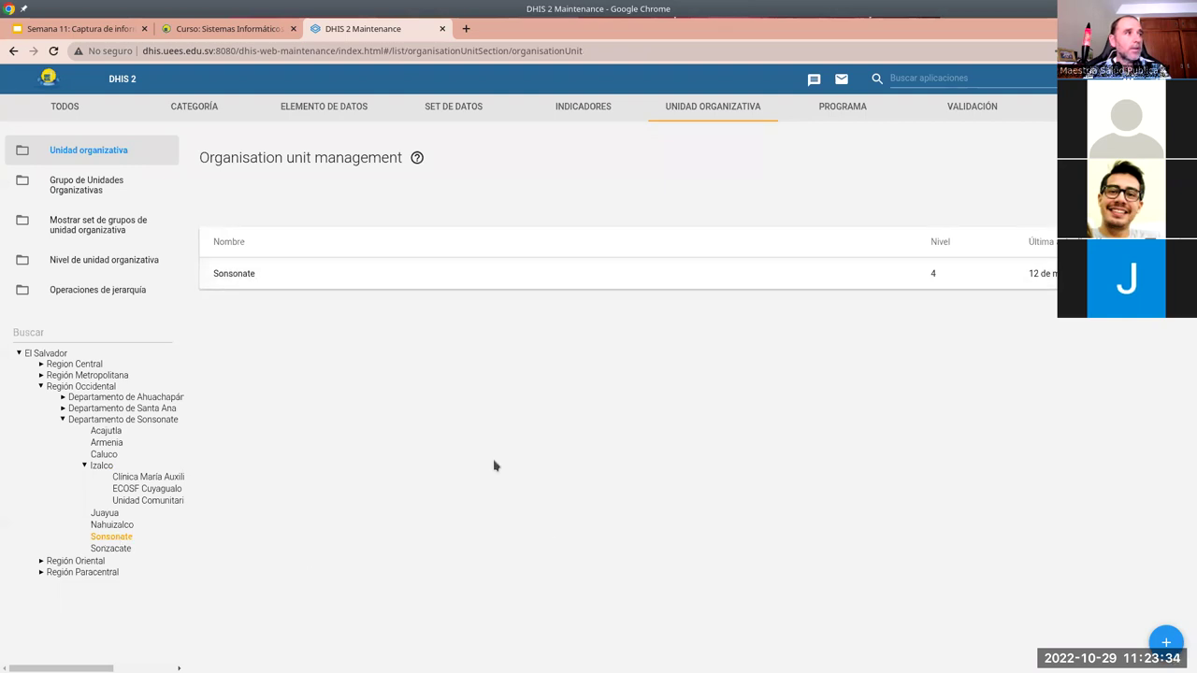
left_click(1167, 643)
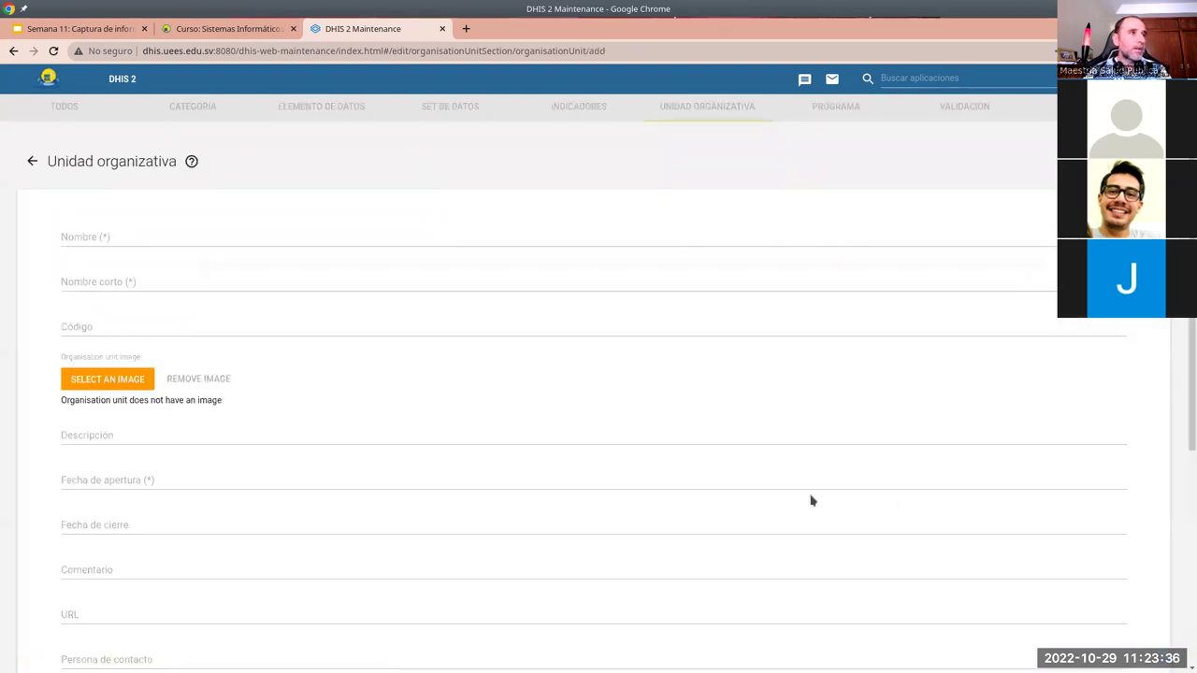
left_click(157, 237)
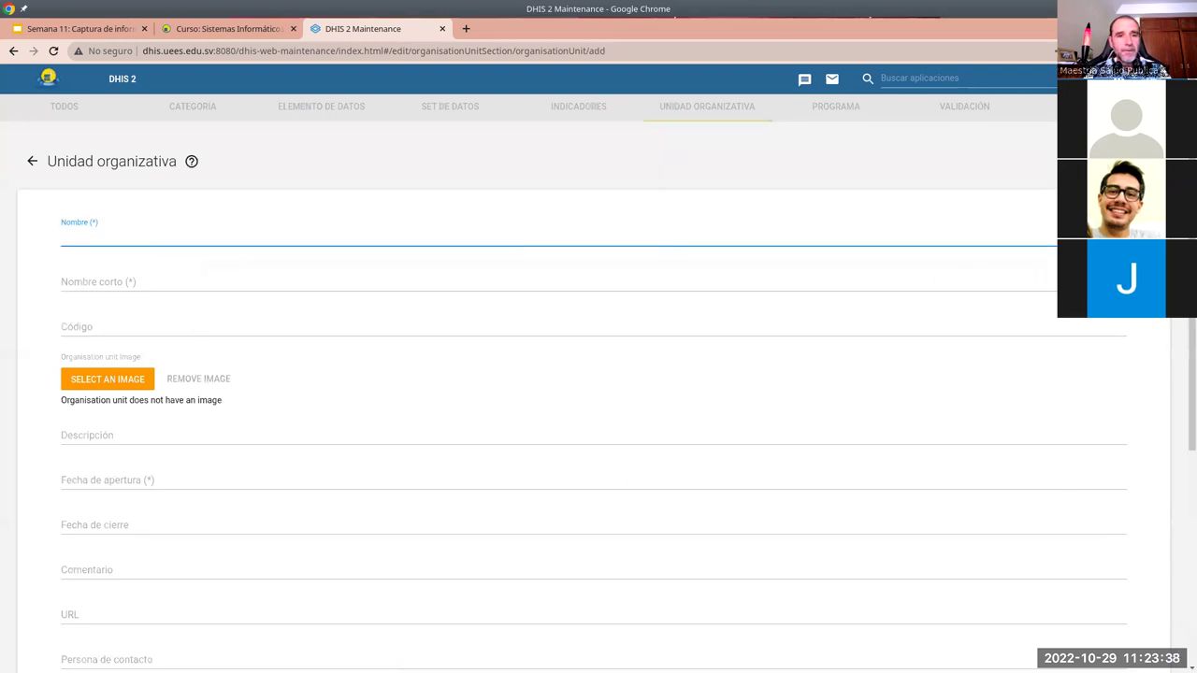
key("alt+Tab")
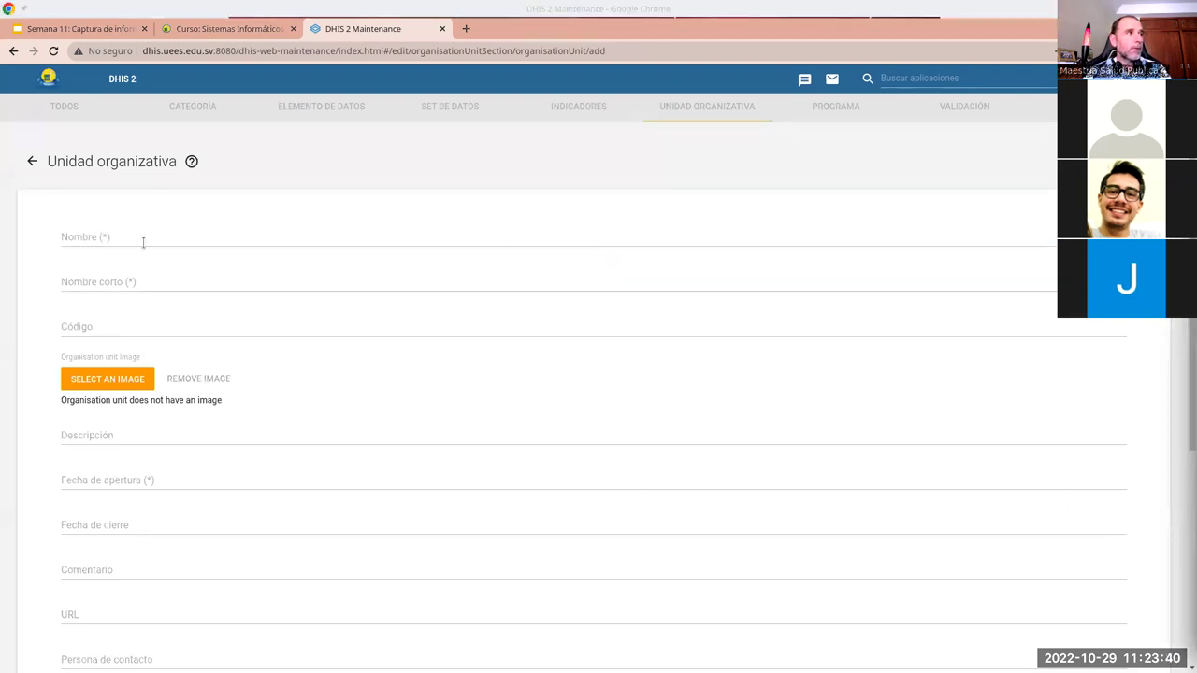
left_click(143, 242)
type("Clínica comunal de Sonsonate")
left_click(107, 280)
type("C")
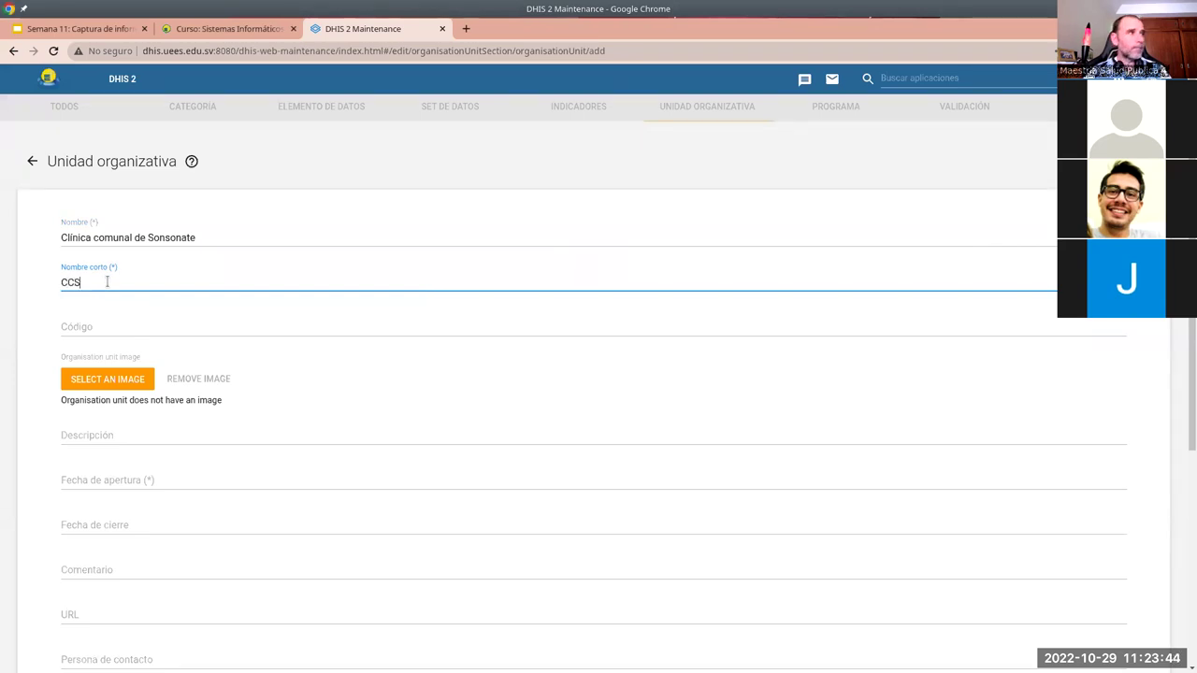
Set the opening date of Clínica comunal de Sonsonate to 2022-01-01 and save the unit
scroll(392, 438, "down", 3)
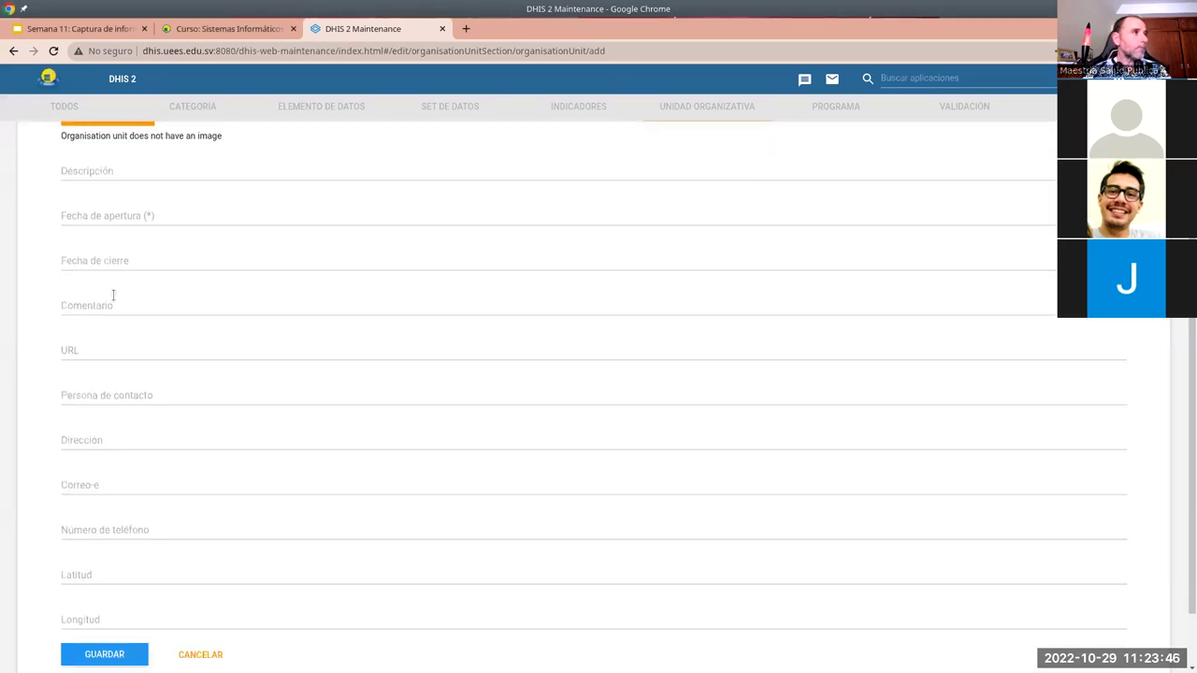
left_click(101, 217)
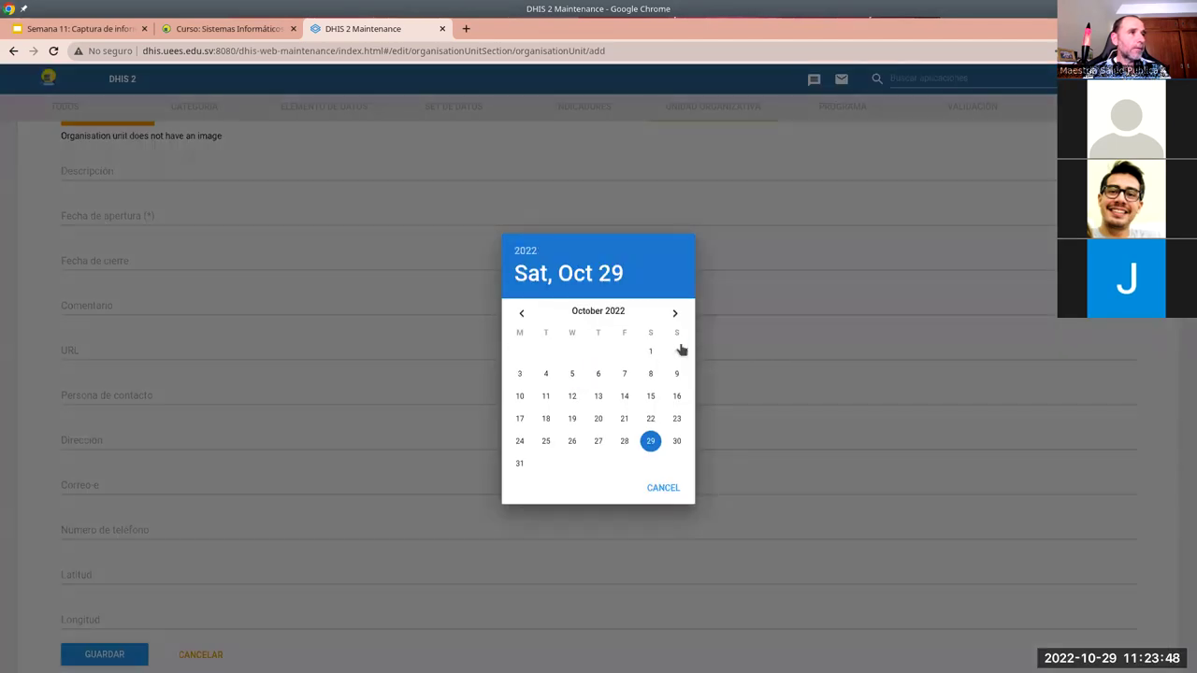
left_click(521, 315)
left_click(521, 314)
left_click(521, 314)
left_click(521, 314)
left_click(521, 314)
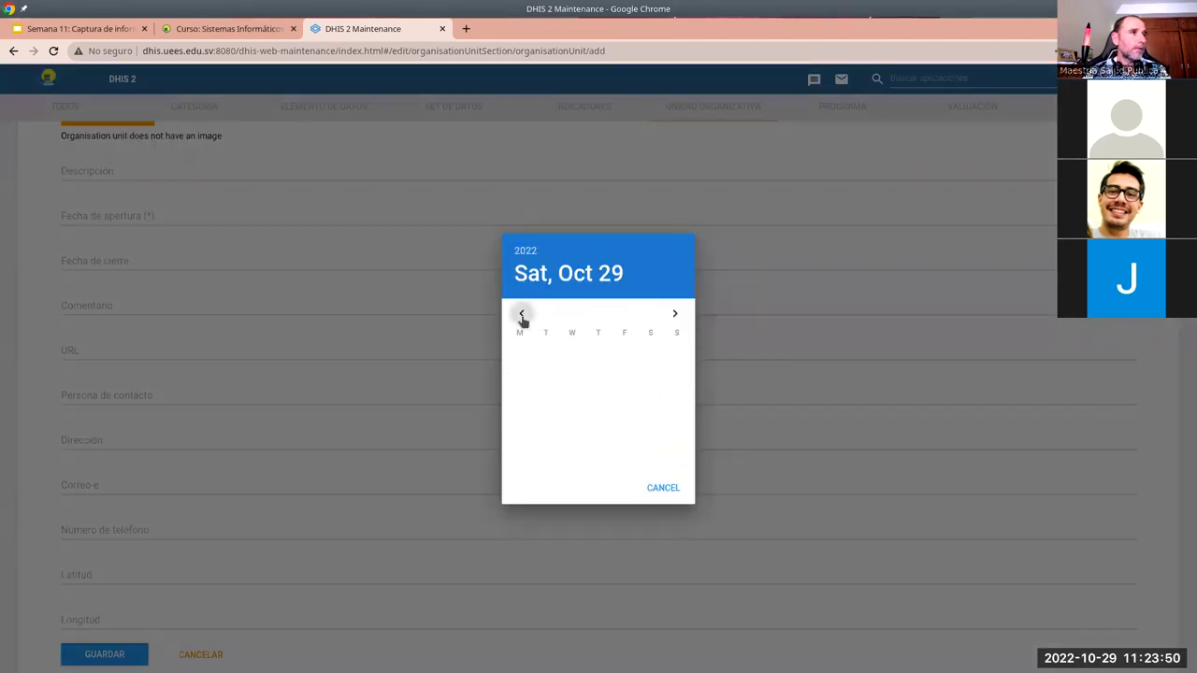
left_click(521, 315)
left_click(521, 315)
left_click(521, 315)
left_click(521, 315)
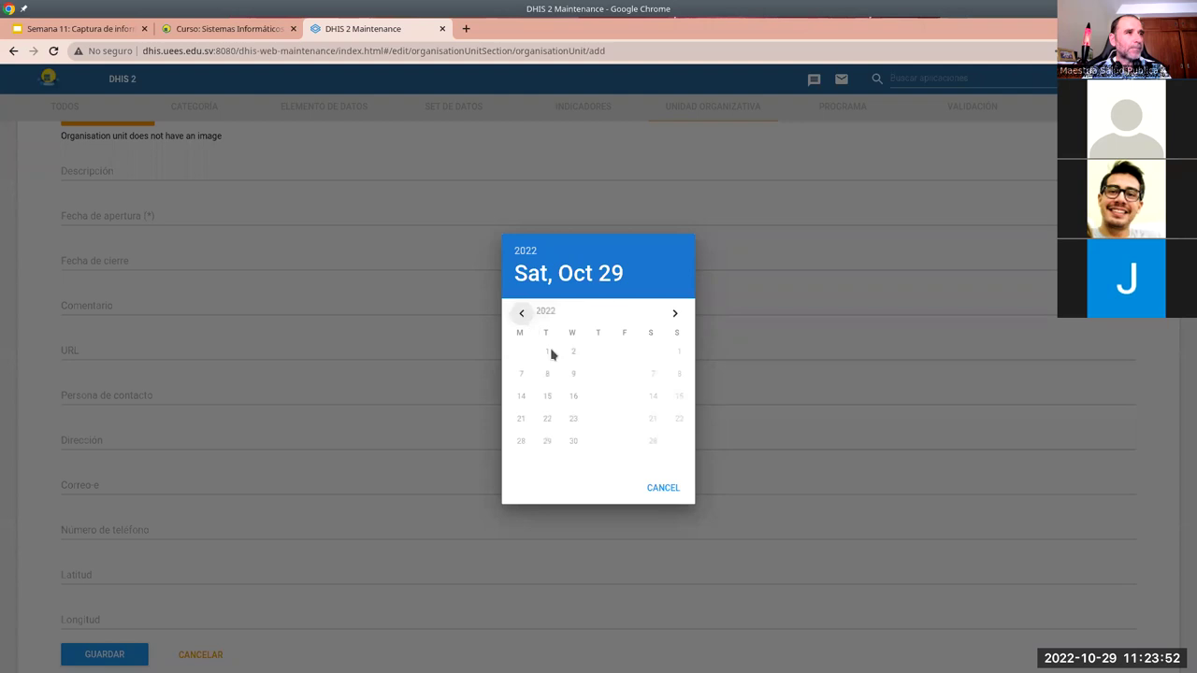
left_click(650, 352)
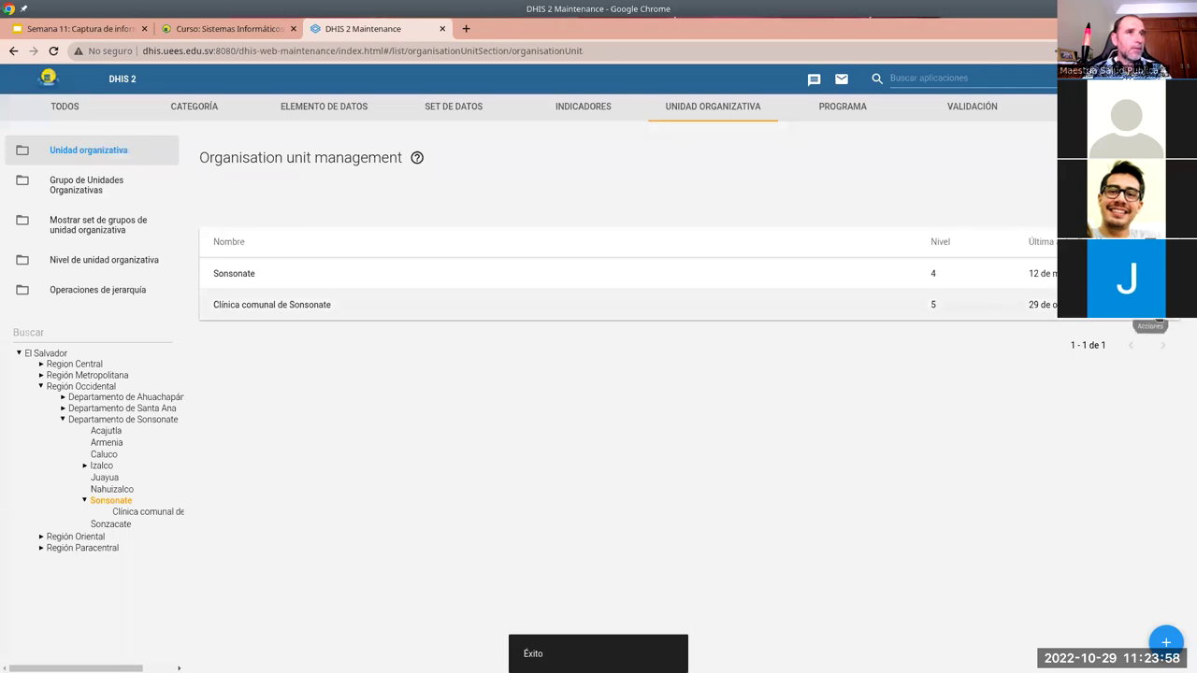
Clone Clínica comunal de Sonsonate and name the copy Hospital Nacional General "Dr. Jorge Mazzini Villacorta"
left_click(1136, 318)
left_click(1091, 342)
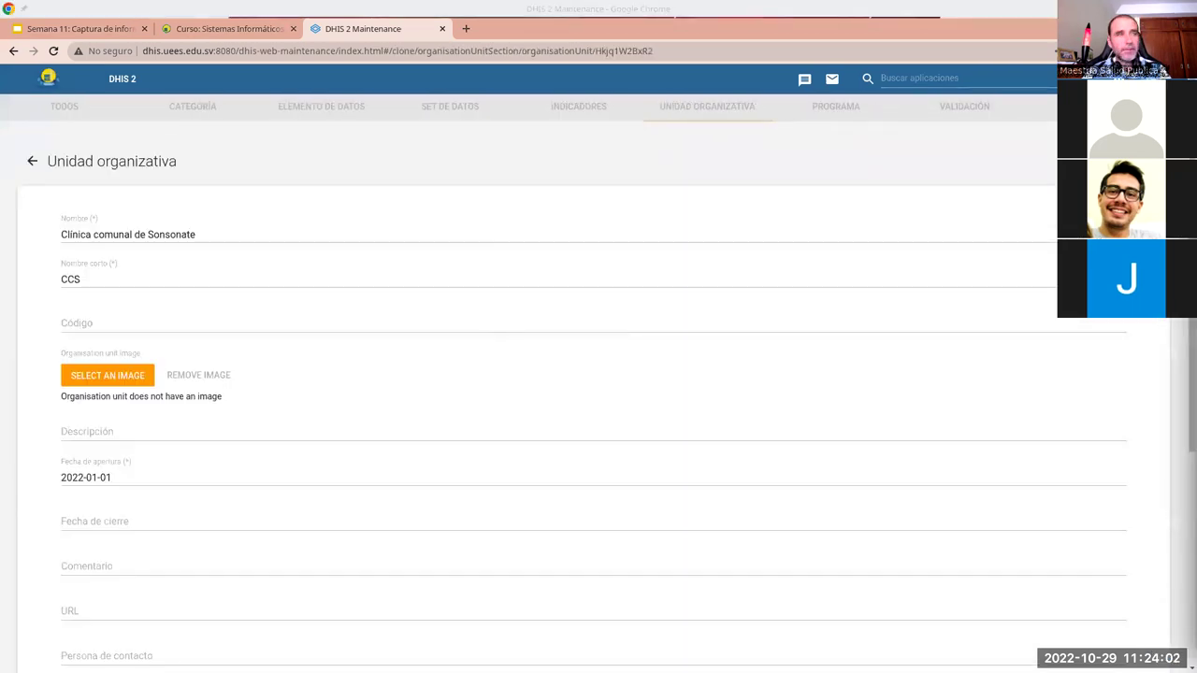
double_click(197, 235)
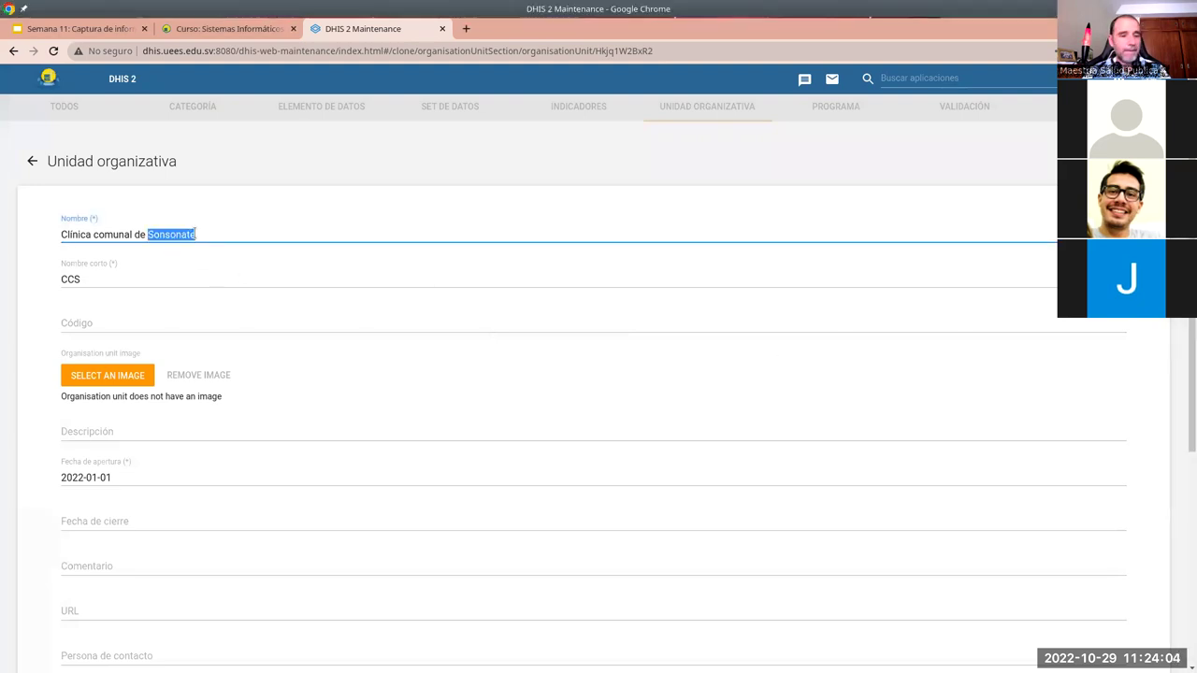
triple_click(169, 235)
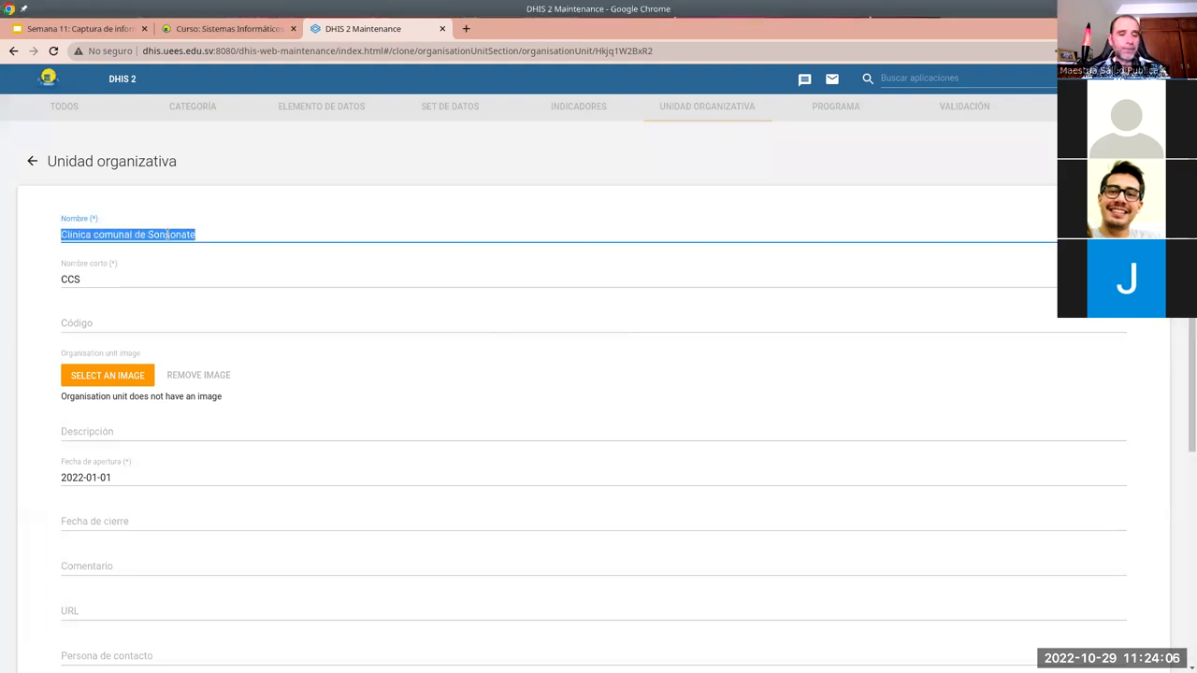
type("Hospital Nacional General \"Dr. Jorge Mazzini Villacorta\"")
Set the cloned national hospital's short name to HNS and save the unit
double_click(145, 283)
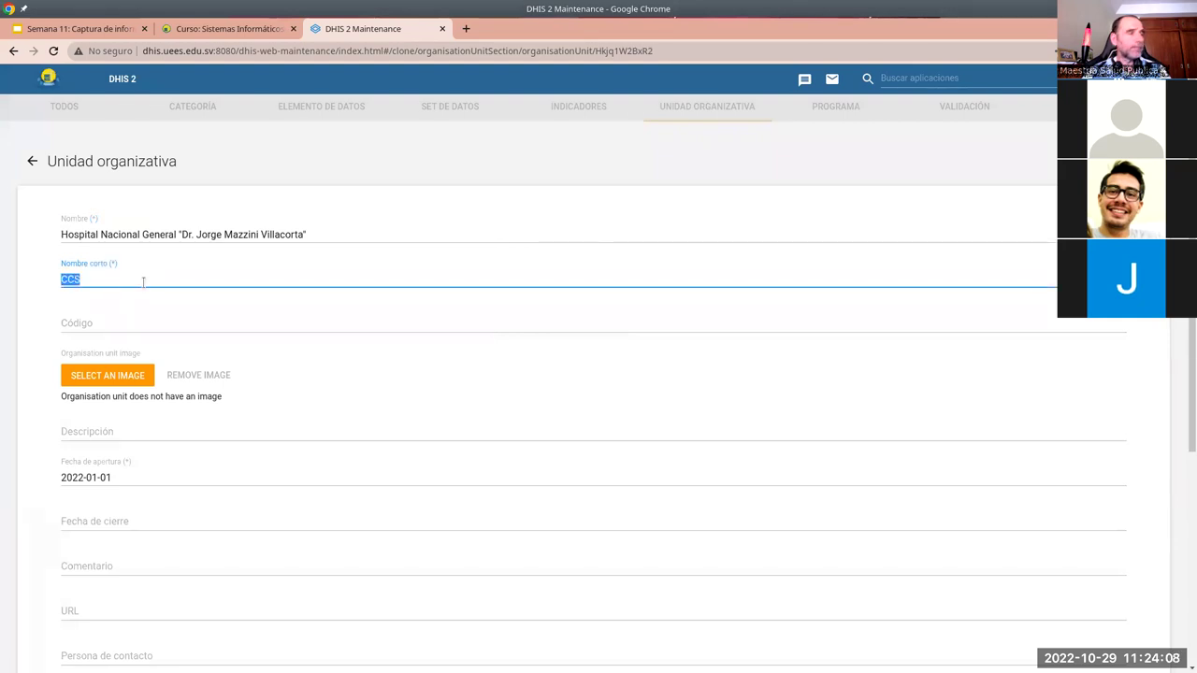
type("HN")
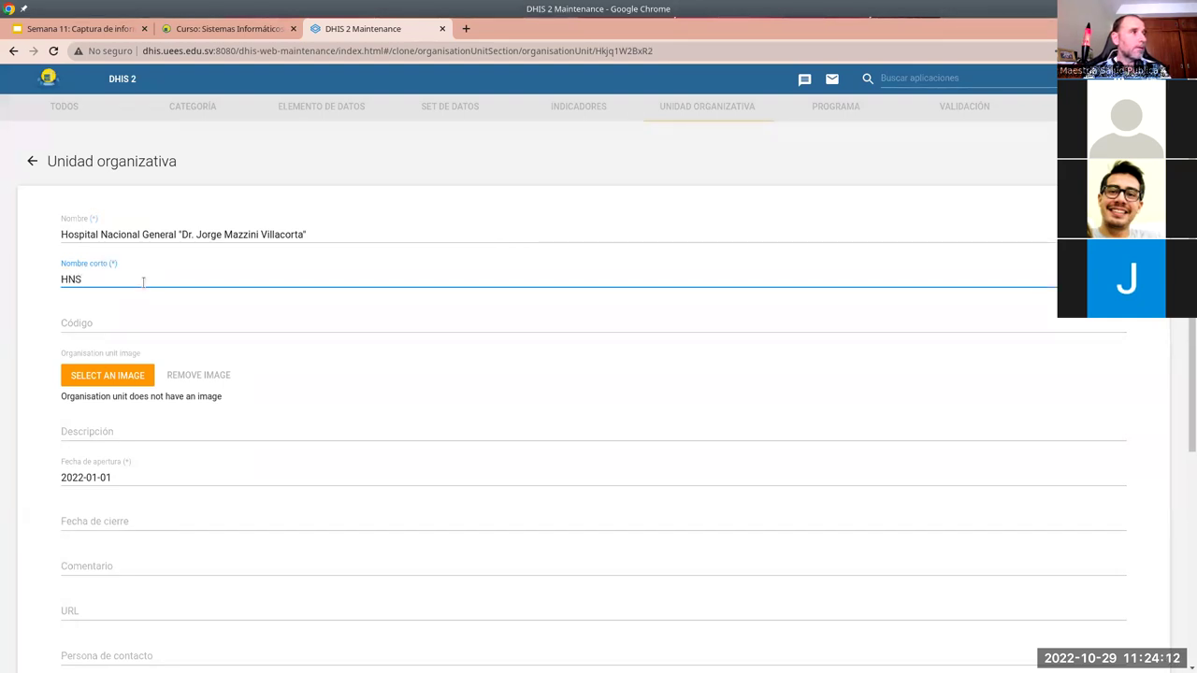
type("S")
scroll(300, 281, "down", 1)
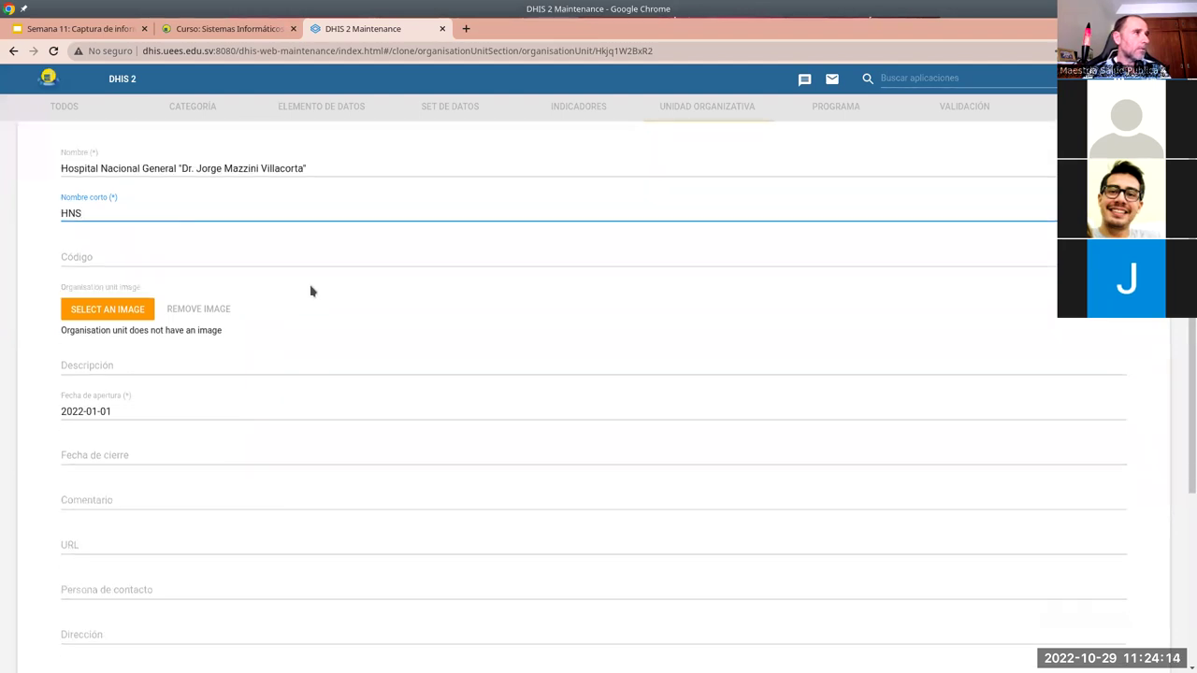
scroll(305, 292, "down", 5)
left_click(99, 571)
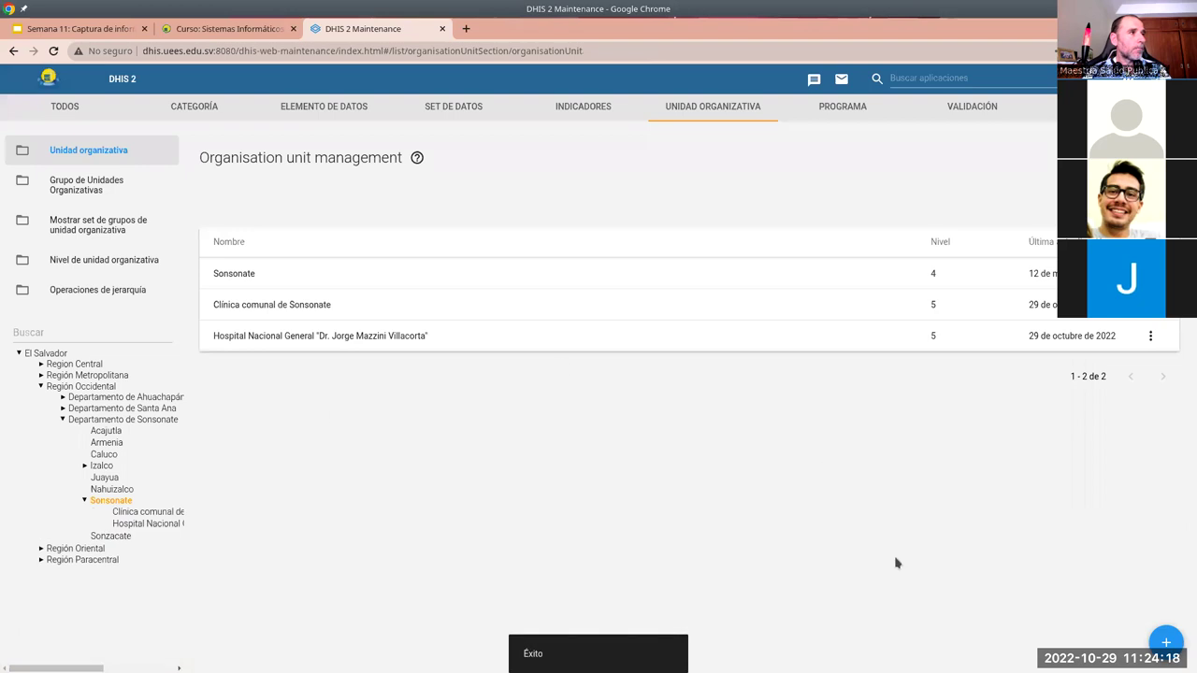
Clone the Hospital Nacional General unit and name the copy Hospital Regional de Sonsonate
left_click(1150, 335)
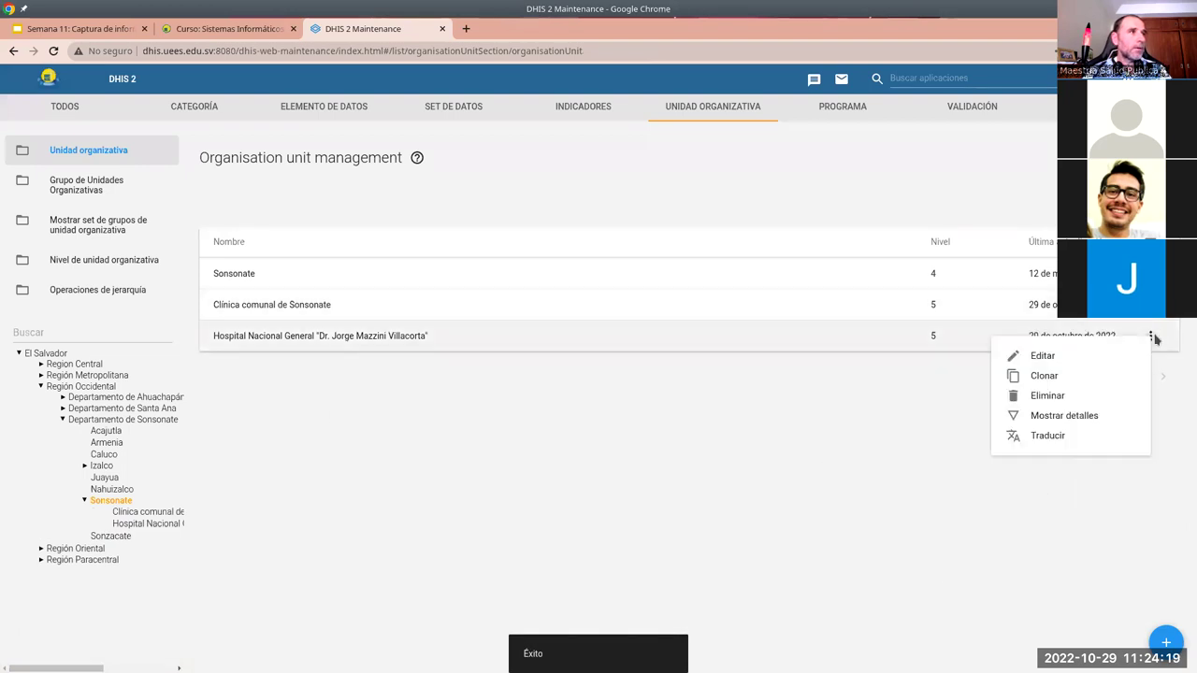
left_click(1023, 384)
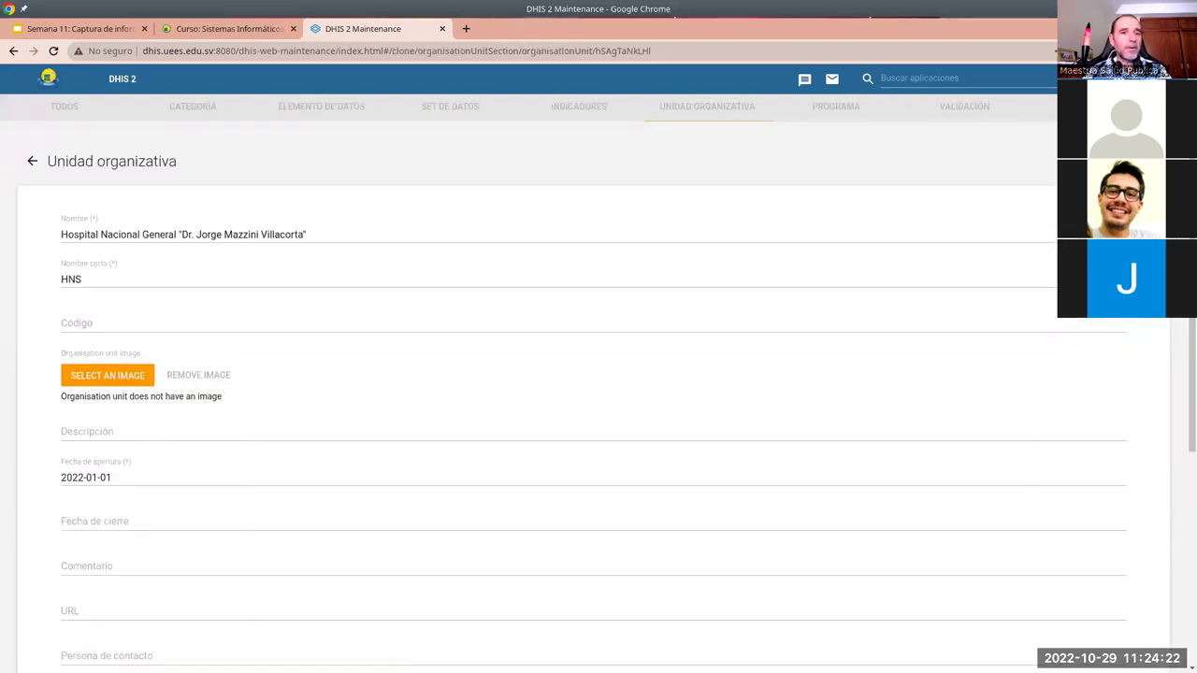
triple_click(157, 234)
key("BackSpace")
left_click(1165, 370)
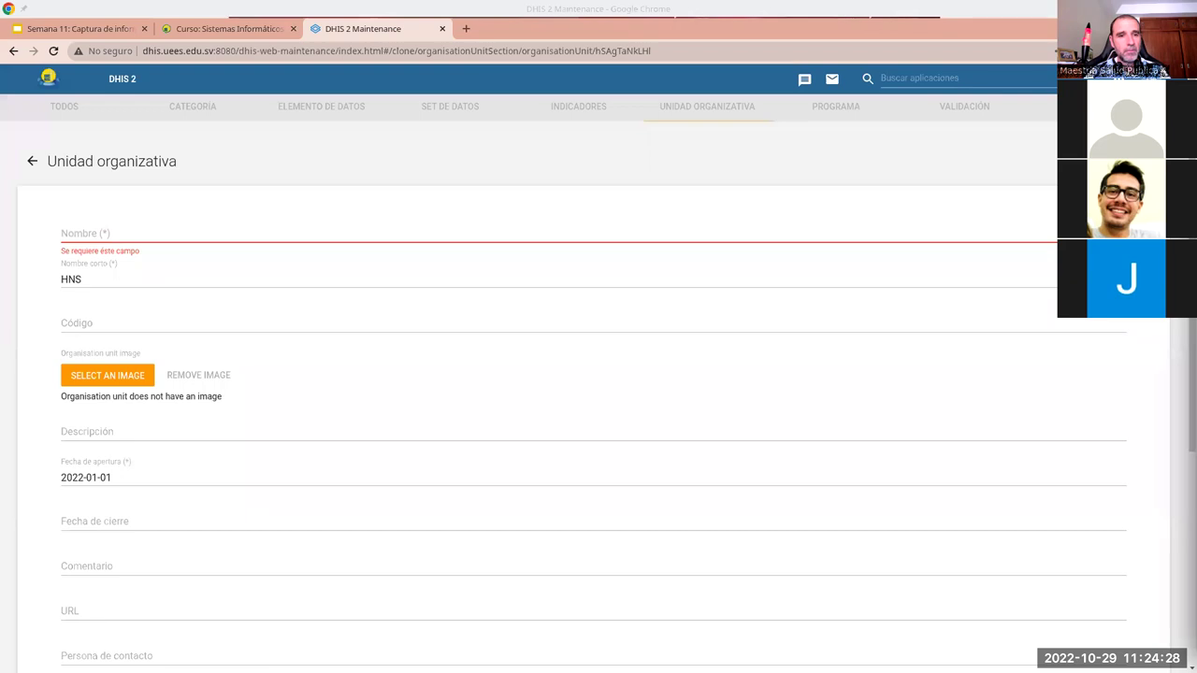
left_click(151, 233)
type("Hospital Regional de Sonsonate")
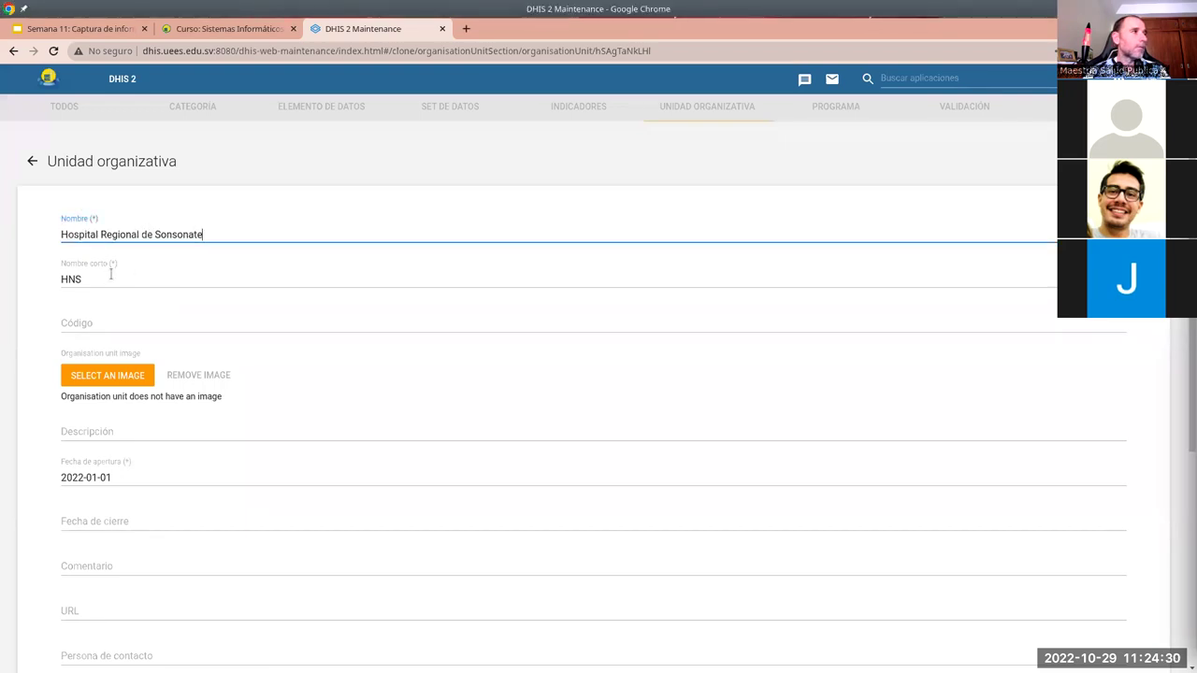
Remove the N from the short name of Hospital Regional de Sonsonate and save the unit
left_click(81, 279)
key("BackSpace")
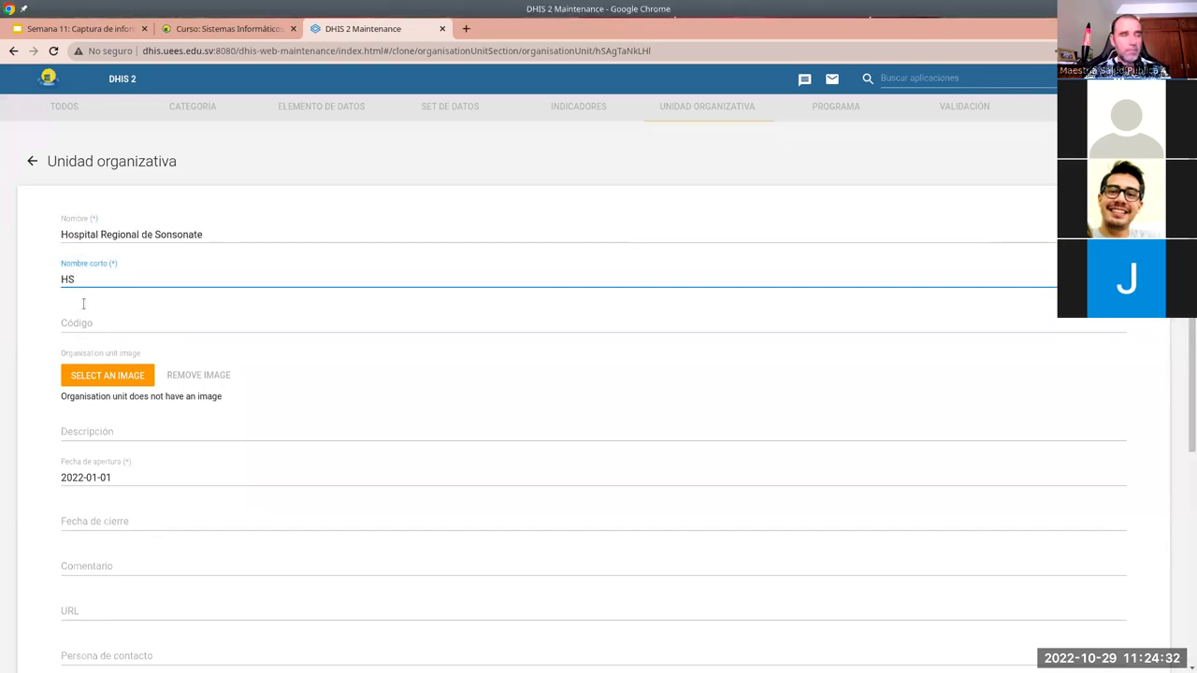
scroll(246, 316, "down", 4)
left_click(104, 575)
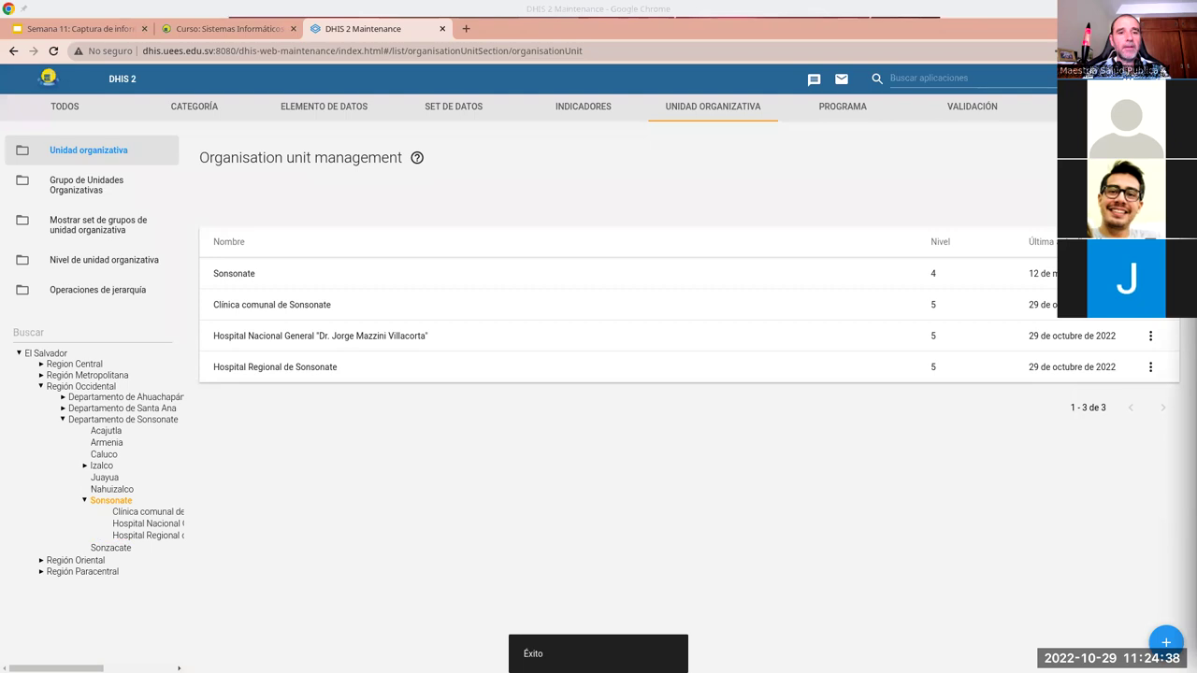
Start a new unit under Sonsonate named Unidad Comunitaria de Salud Familiar de Sonsonate with the short name UCSFE Sonson
left_click(1166, 642)
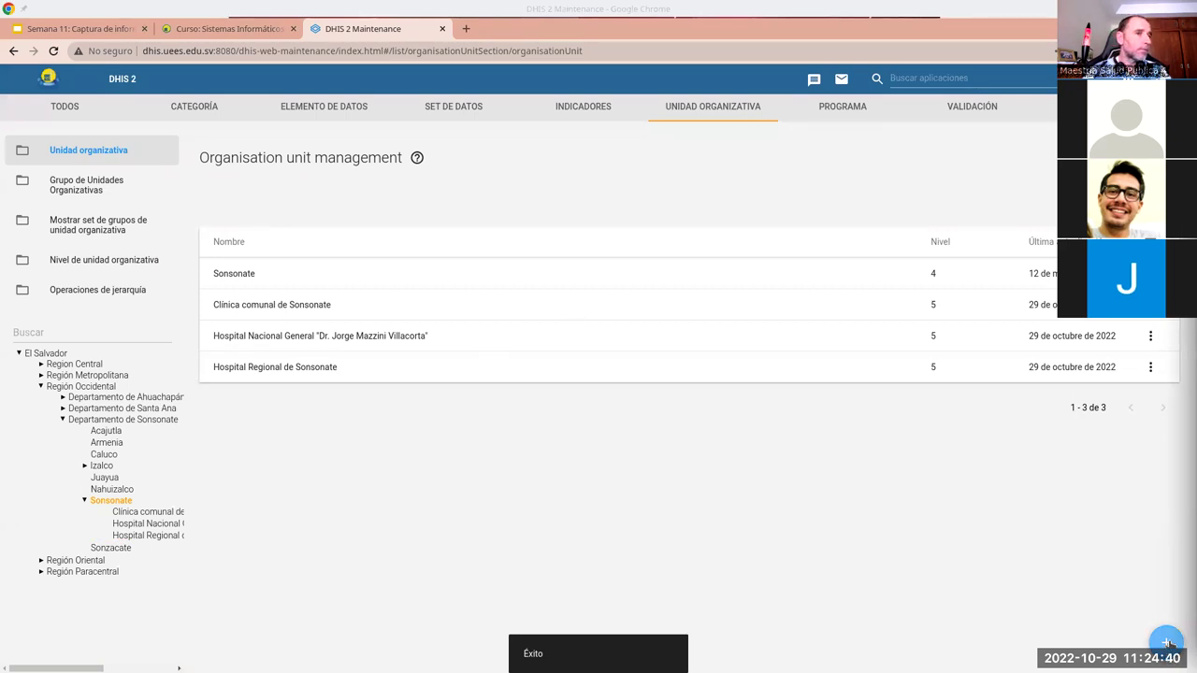
left_click(155, 237)
type("Unidad Comunitaria de Salud Familiar de Sonsonate")
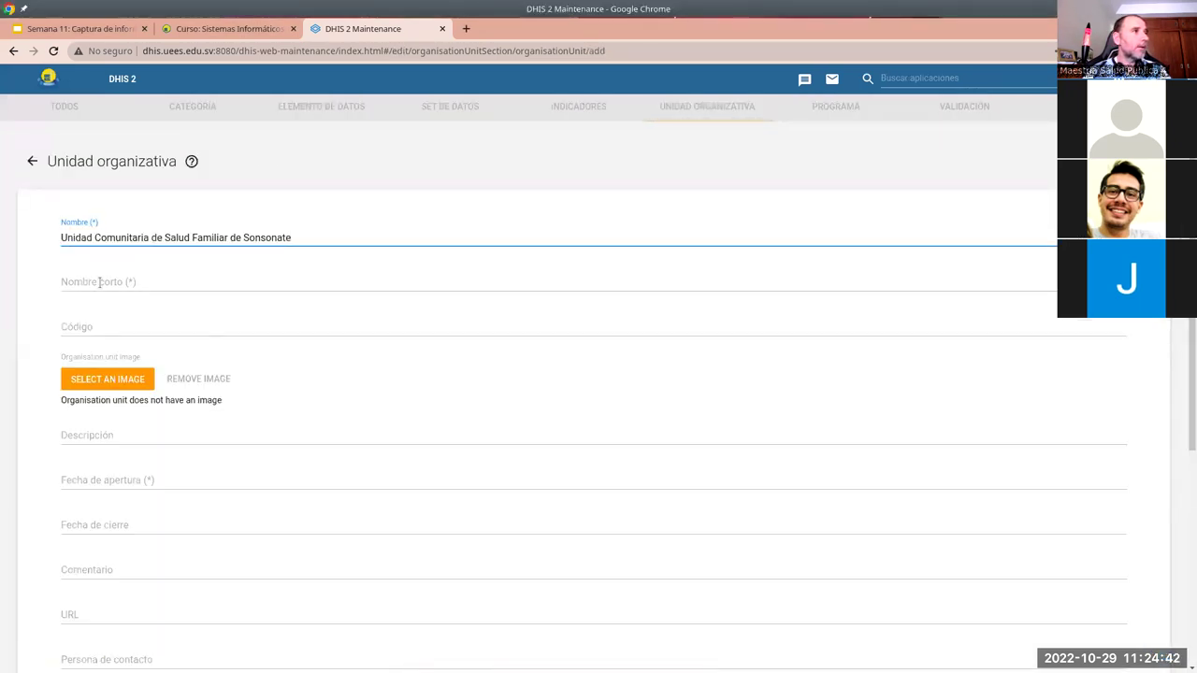
left_click(111, 282)
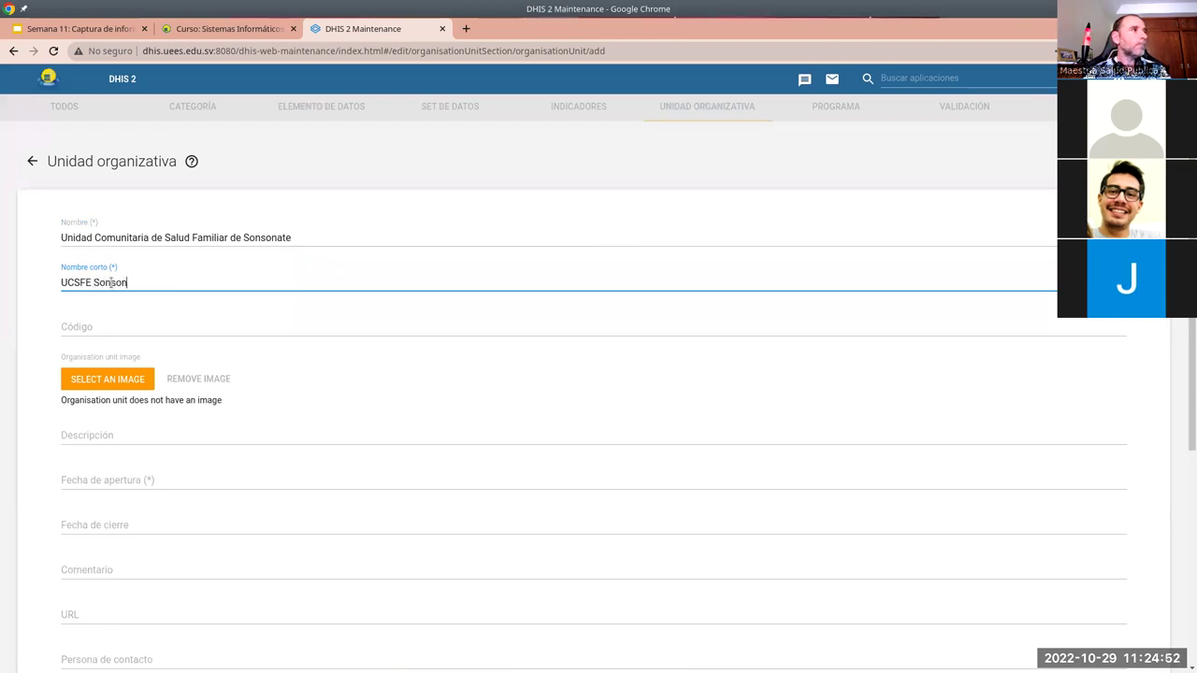
Set the opening date of Unidad Comunitaria de Salud Familiar de Sonsonate to 2022-01-01 and save the unit
scroll(238, 470, "down", 4)
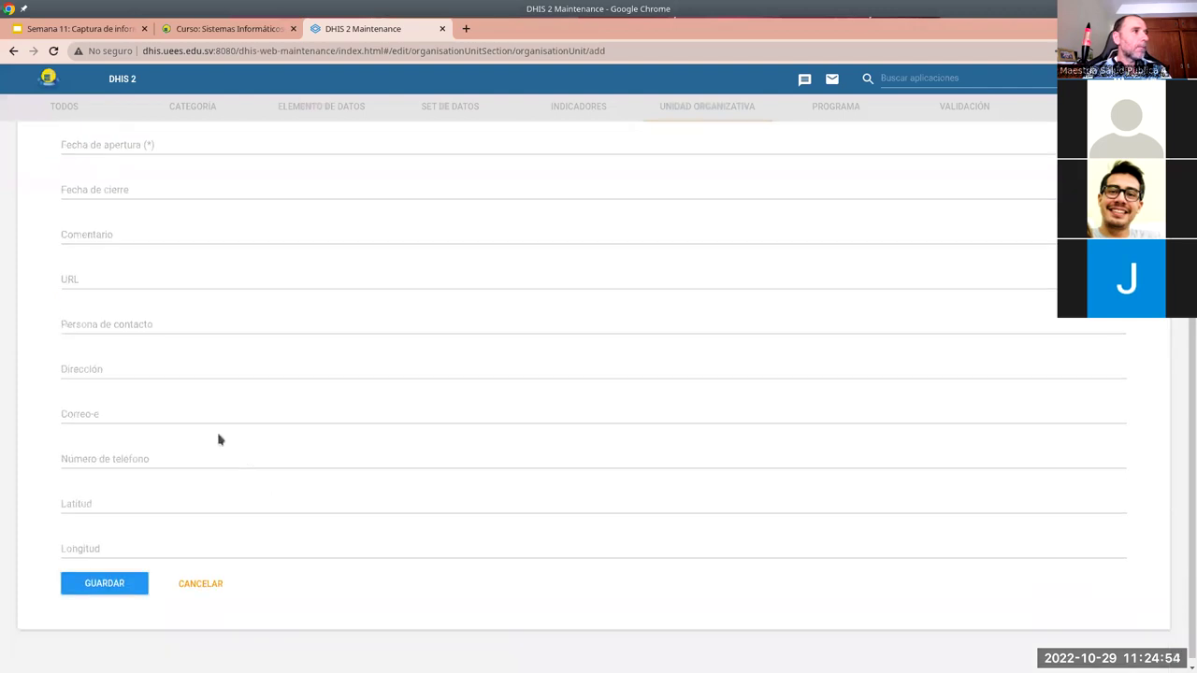
scroll(187, 359, "up", 1)
left_click(117, 268)
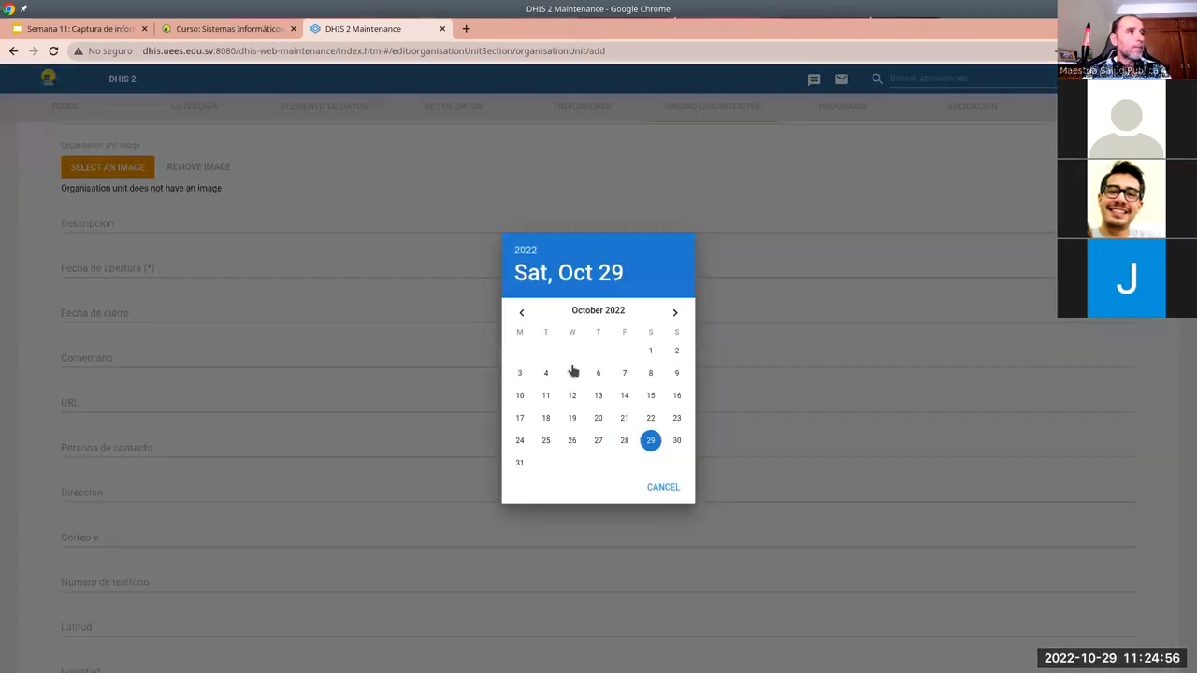
left_click(519, 315)
left_click(519, 315)
left_click(519, 316)
left_click(519, 316)
left_click(520, 315)
left_click(519, 316)
left_click(519, 315)
left_click(519, 315)
left_click(519, 315)
left_click(648, 357)
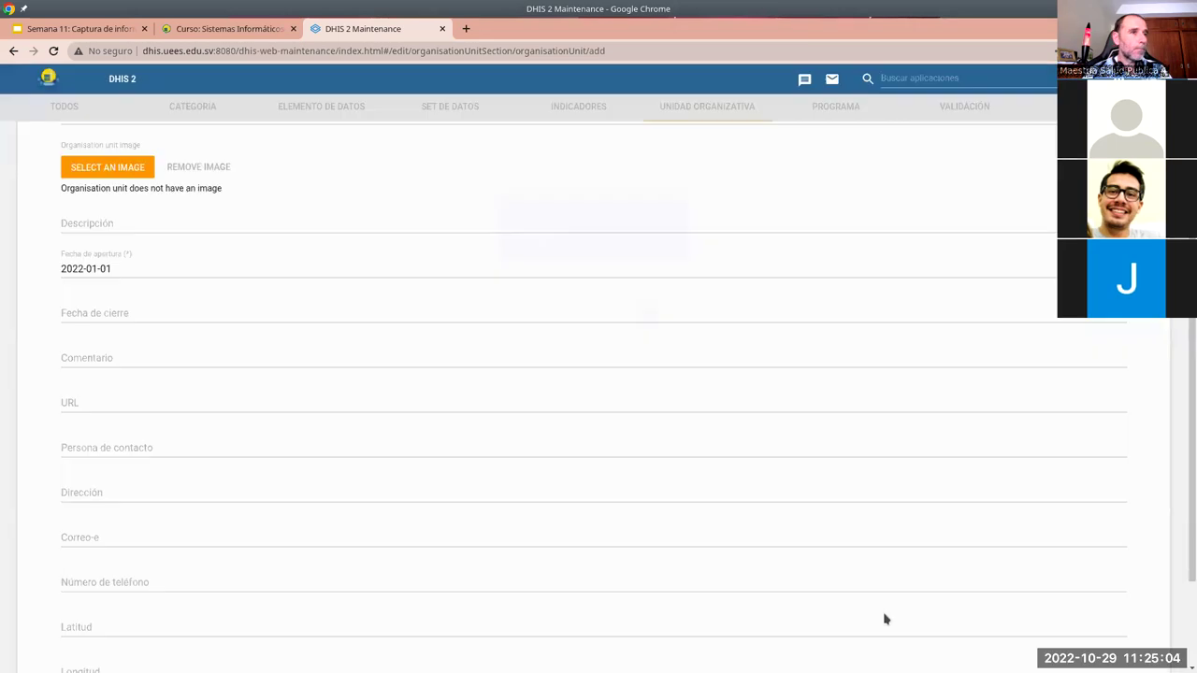
scroll(692, 562, "down", 3)
left_click(99, 574)
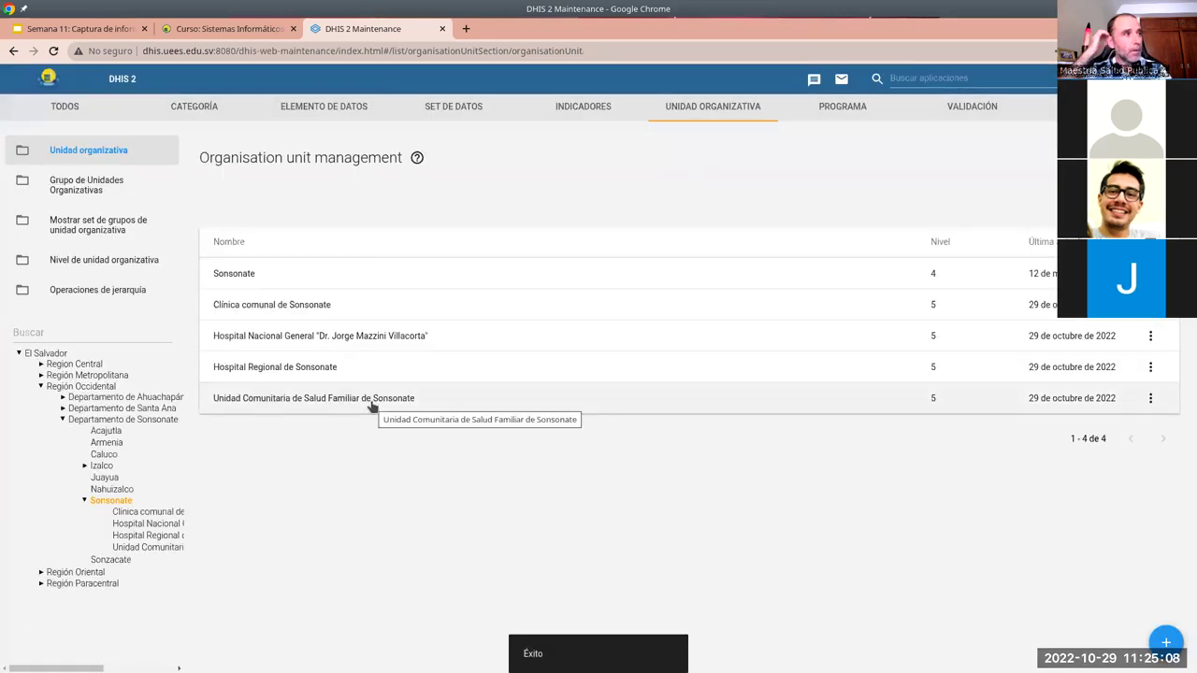
Start a new organisation unit under the Acajutla municipality named Clínica comunal de Acajutla with the short name CCA
left_click(84, 466)
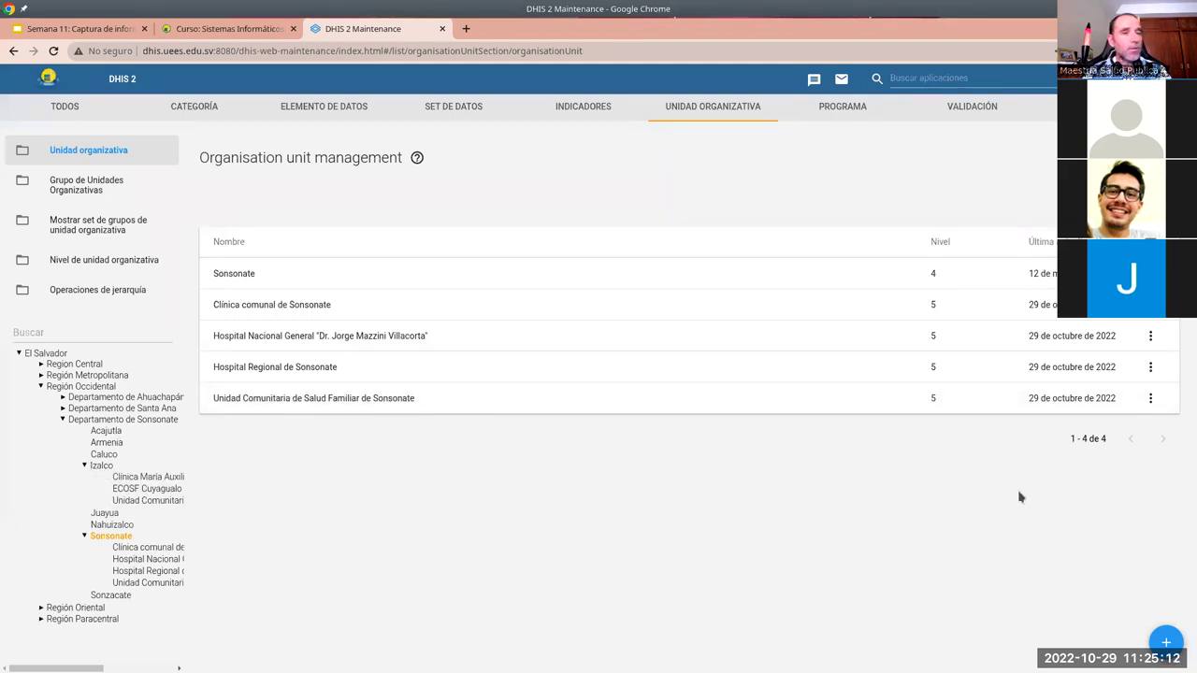
left_click(107, 432)
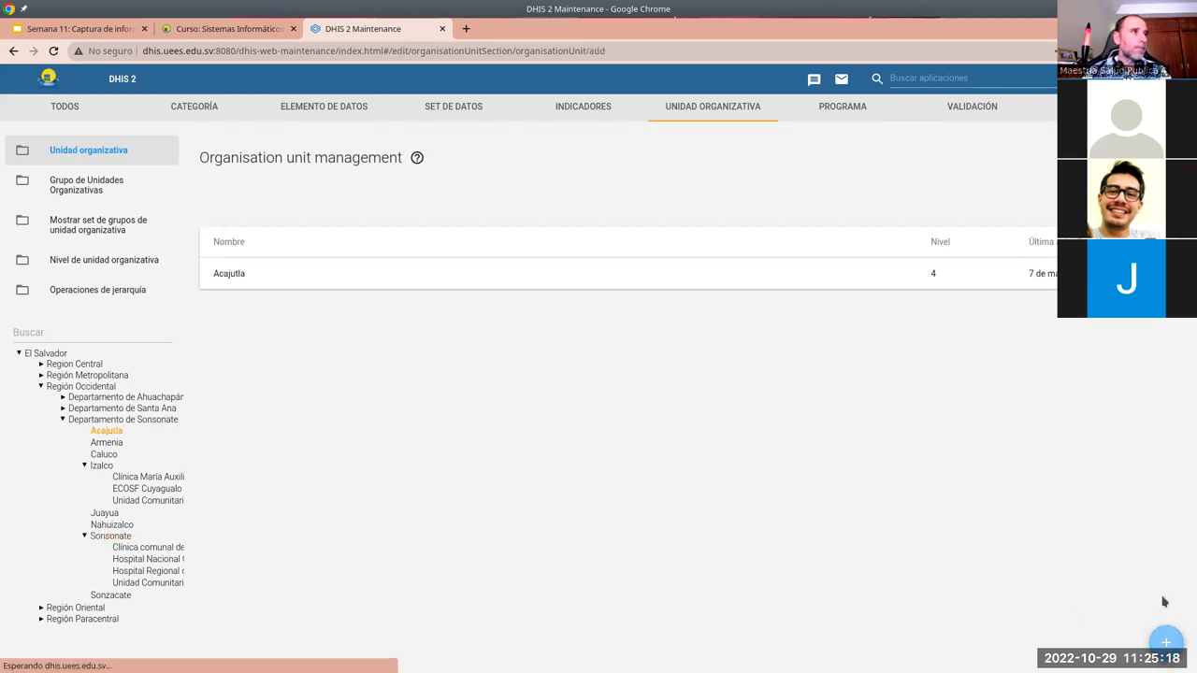
left_click(1165, 642)
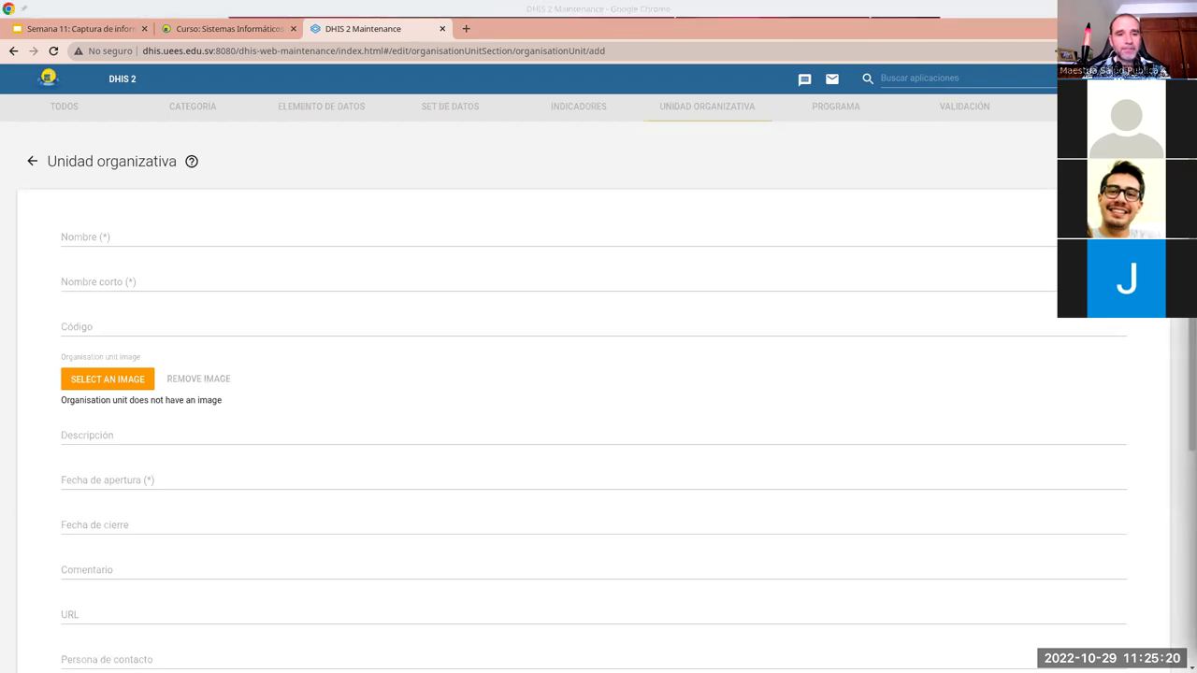
left_click(260, 237)
type("Clínica comunal de Acajutla")
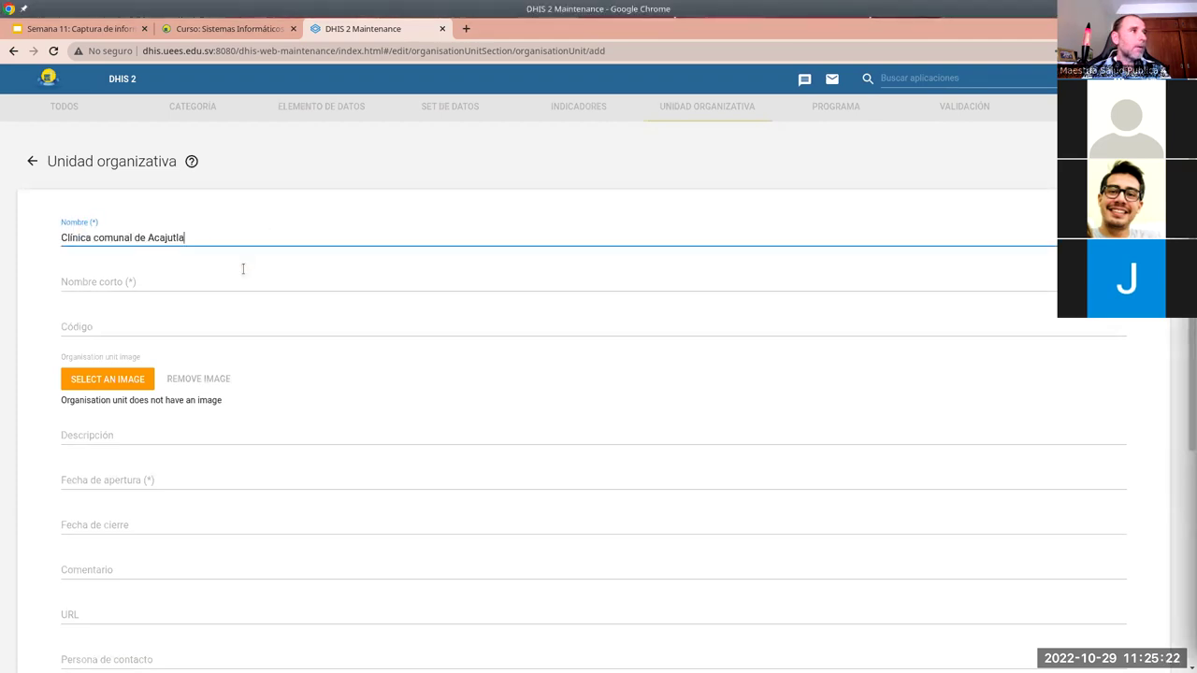
left_click(239, 281)
type("CCA")
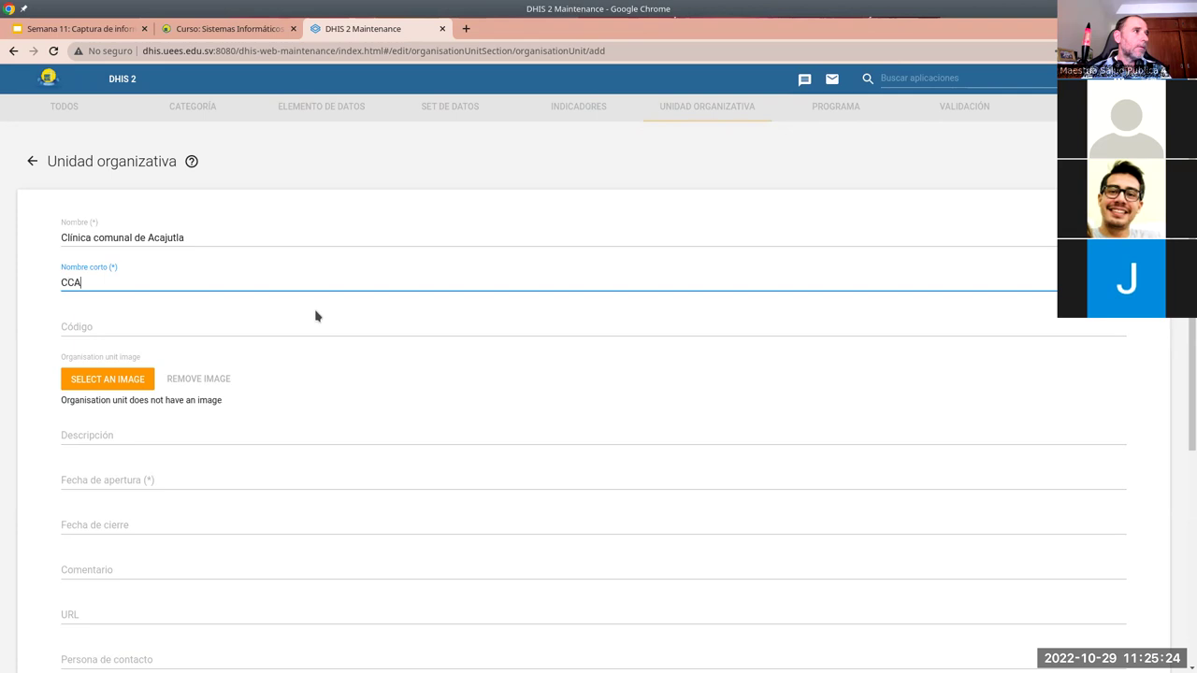
Set the opening date of Clínica comunal de Acajutla to 2022-01-01 and save the unit
scroll(220, 418, "down", 3)
left_click(94, 348)
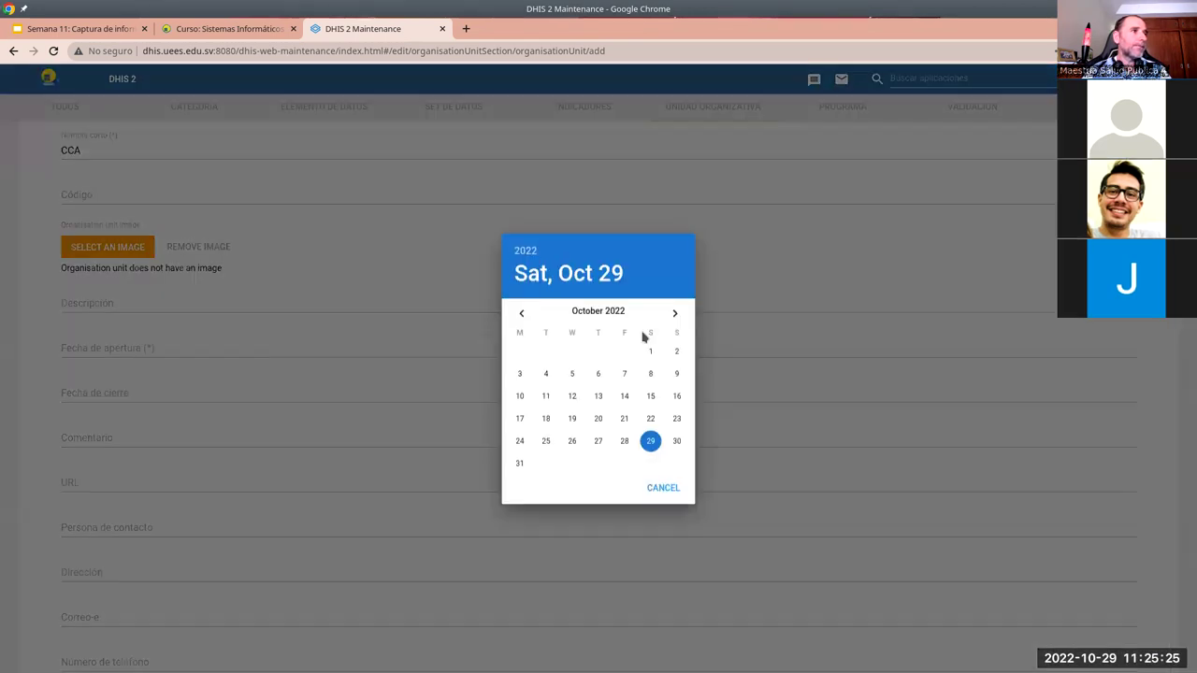
left_click(521, 313)
left_click(521, 315)
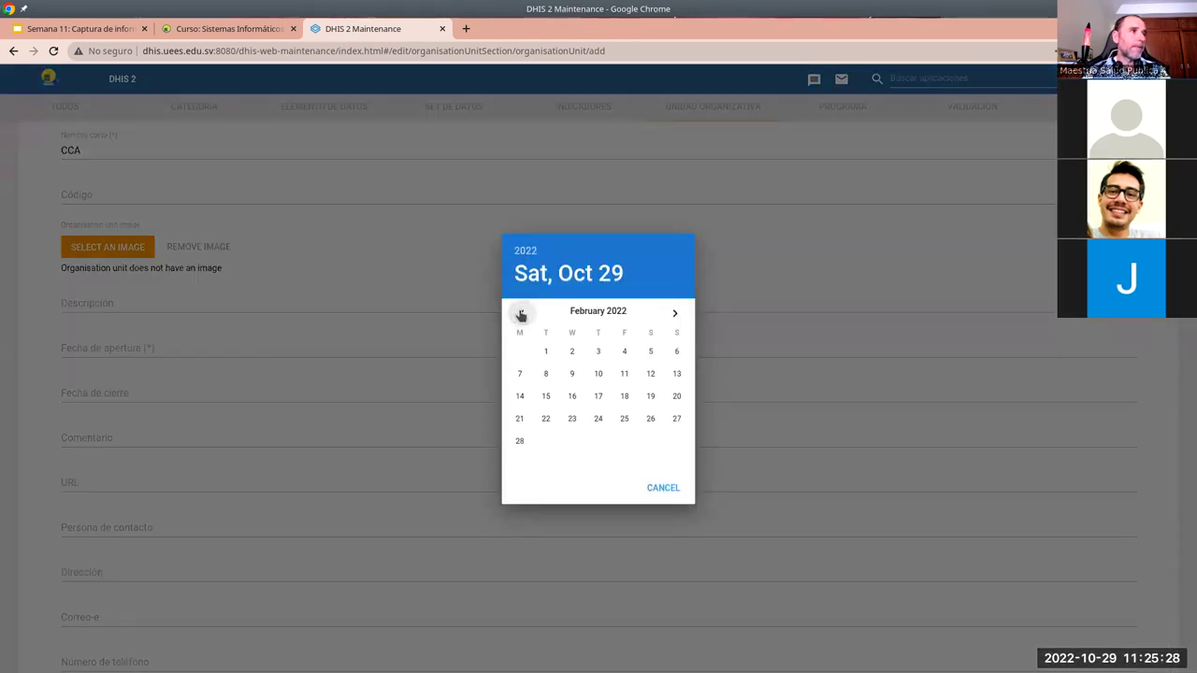
left_click(521, 315)
left_click(650, 351)
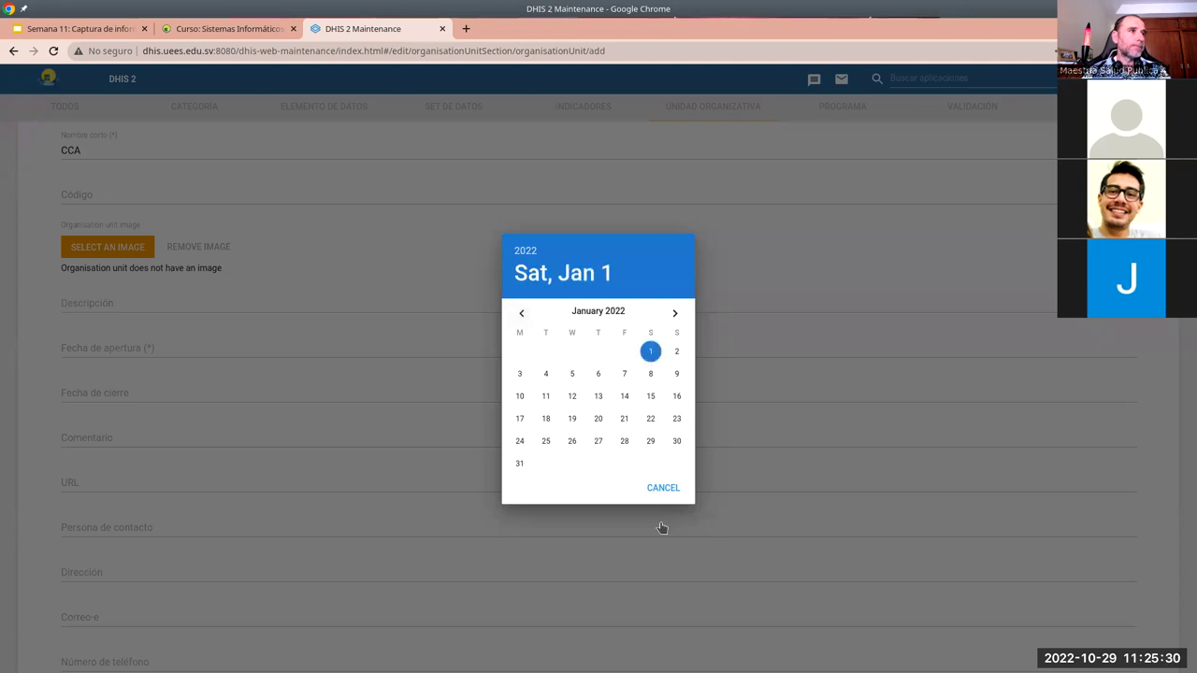
scroll(19, 540, "down", 3)
left_click(105, 575)
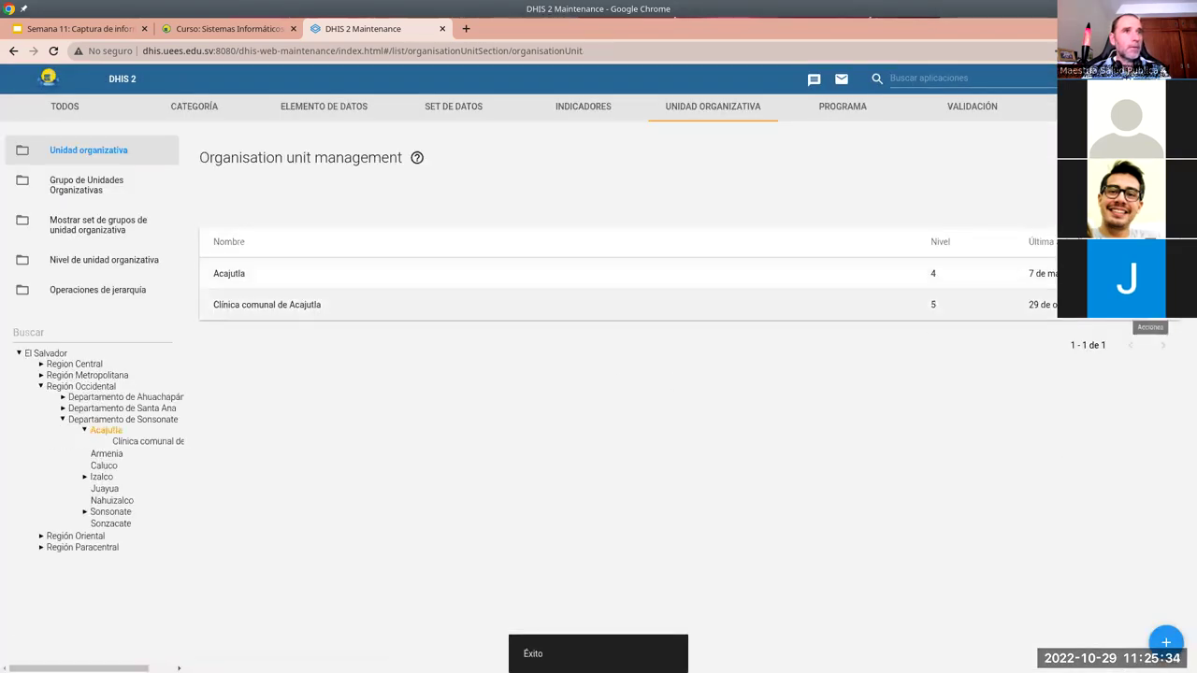
Clone Clínica comunal de Acajutla and name the copy Unidad Comunitaria de Salud Familiar de Acajutla
left_click(1137, 318)
left_click(1098, 343)
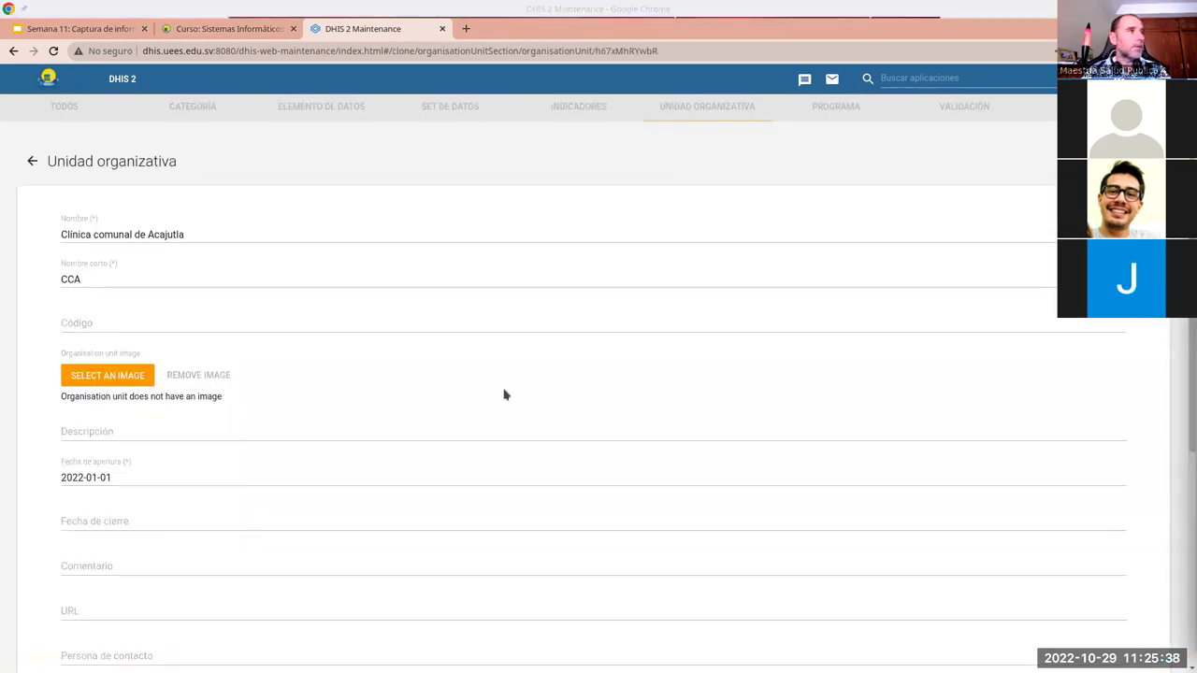
triple_click(177, 233)
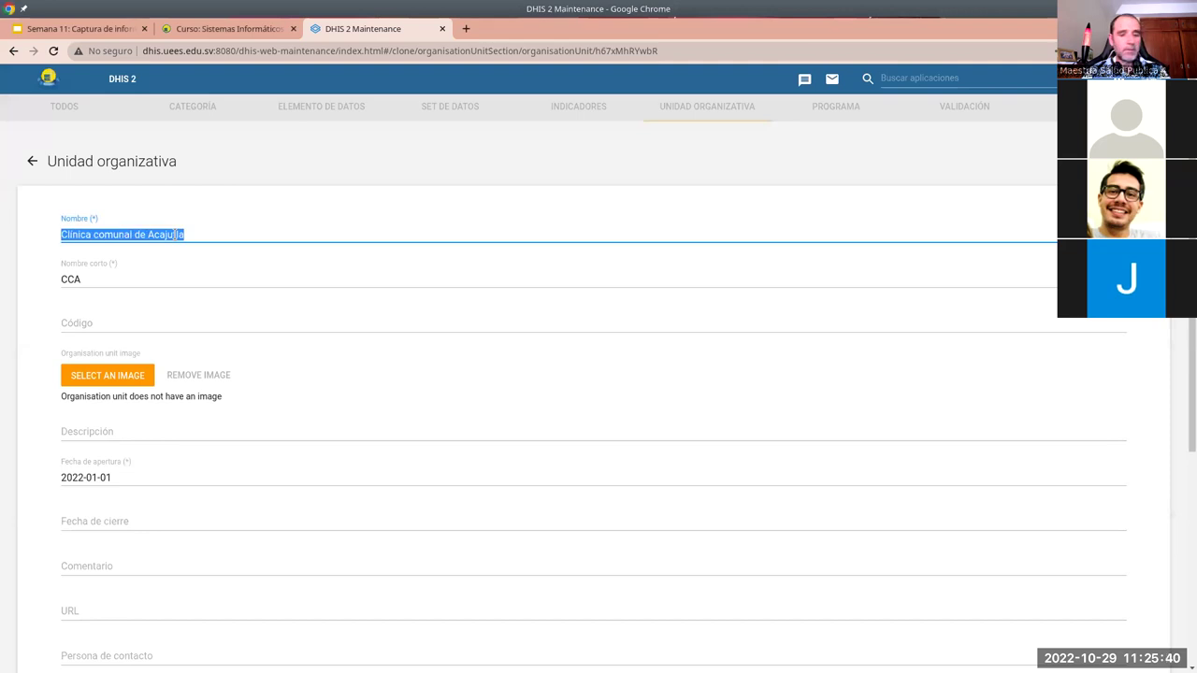
type("Unidad Comunitaria de Salud Familiar de Acajutla")
Set the cloned Acajutla health unit's short name to UCSFIA and save the unit
double_click(75, 279)
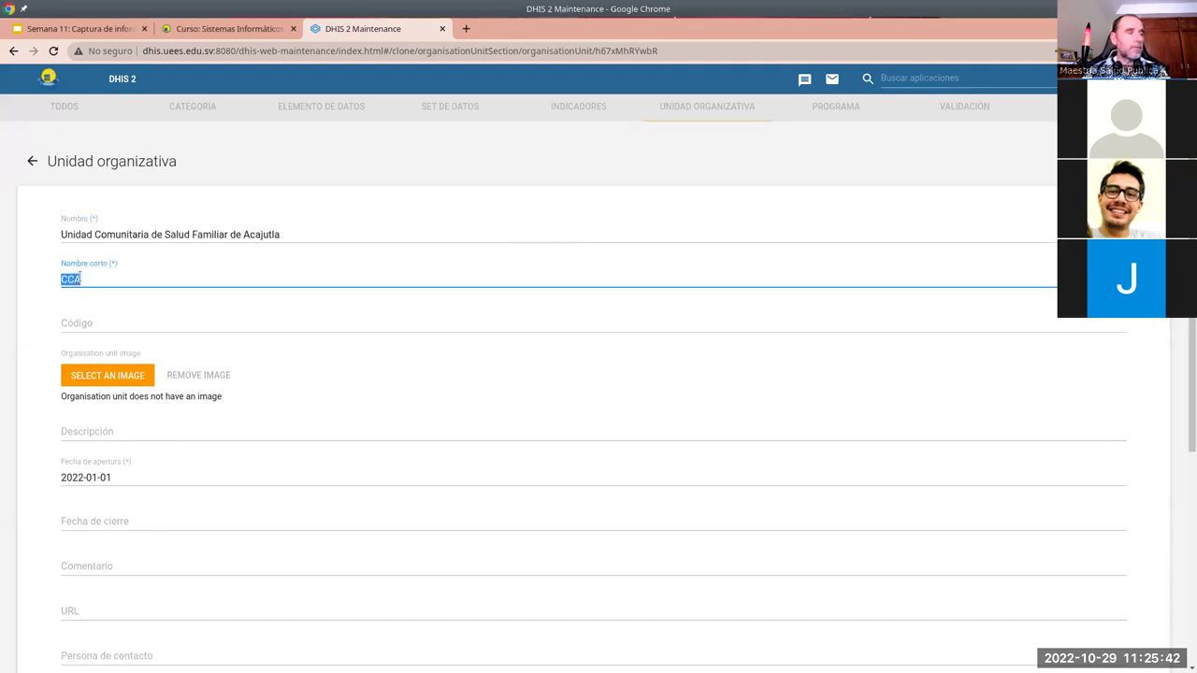
type("UCSFI")
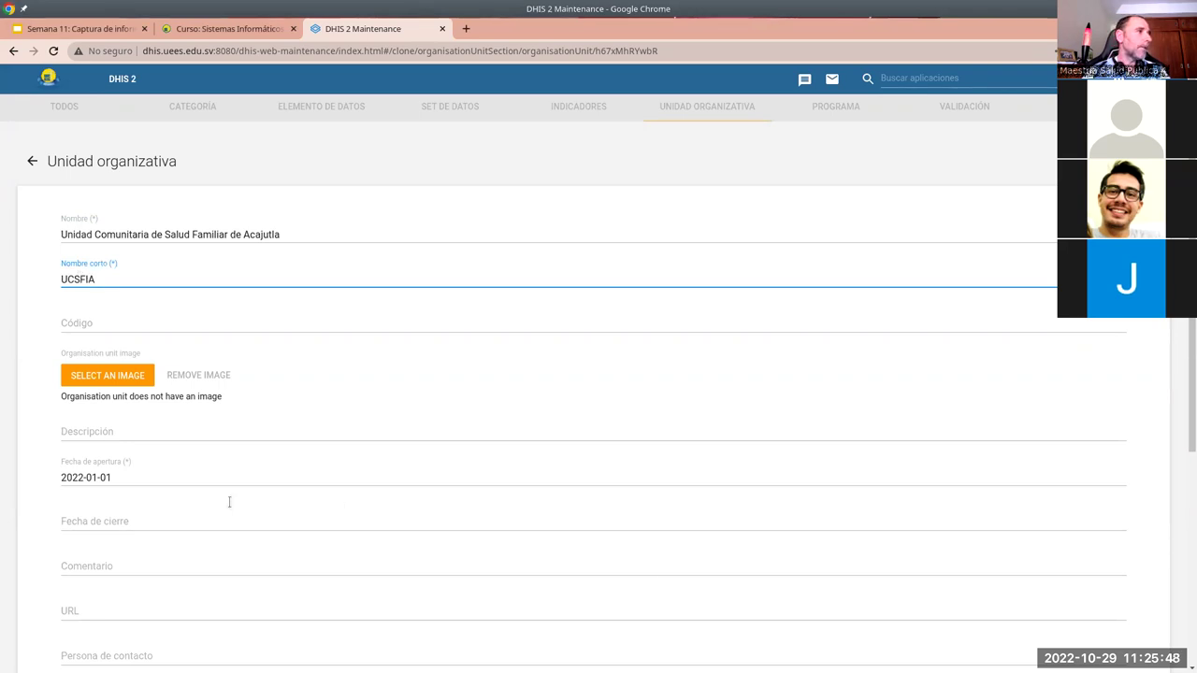
scroll(229, 502, "down", 4)
left_click(110, 583)
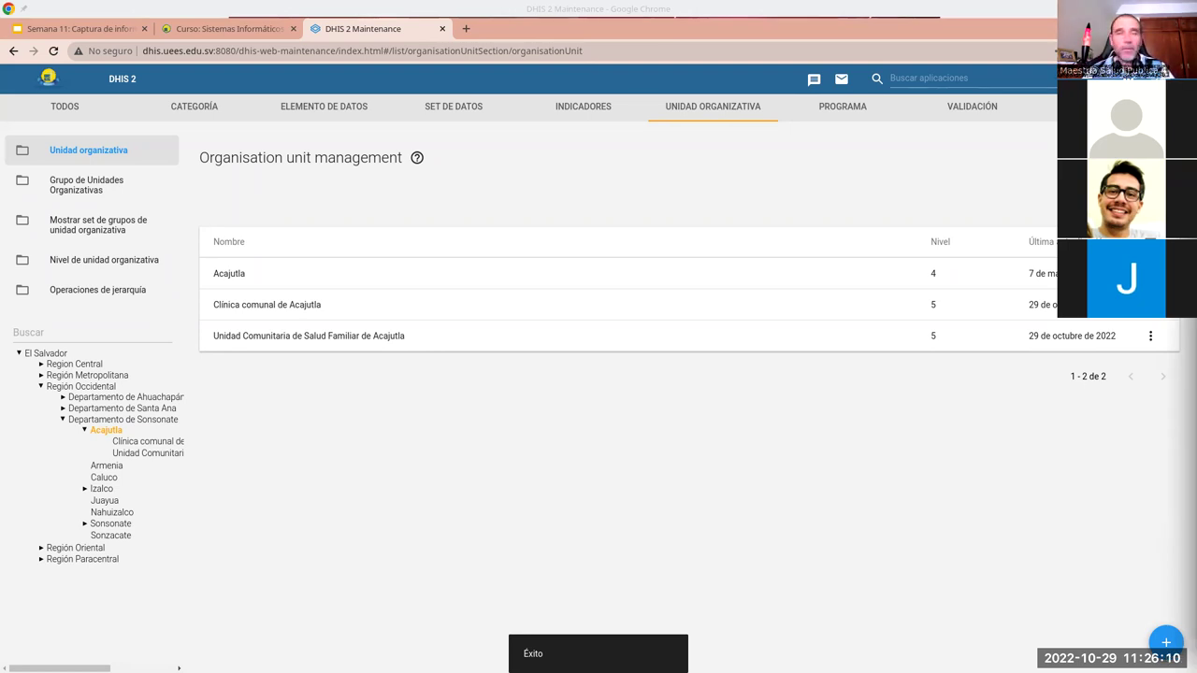
Open the list of organisation unit groups
left_click(108, 189)
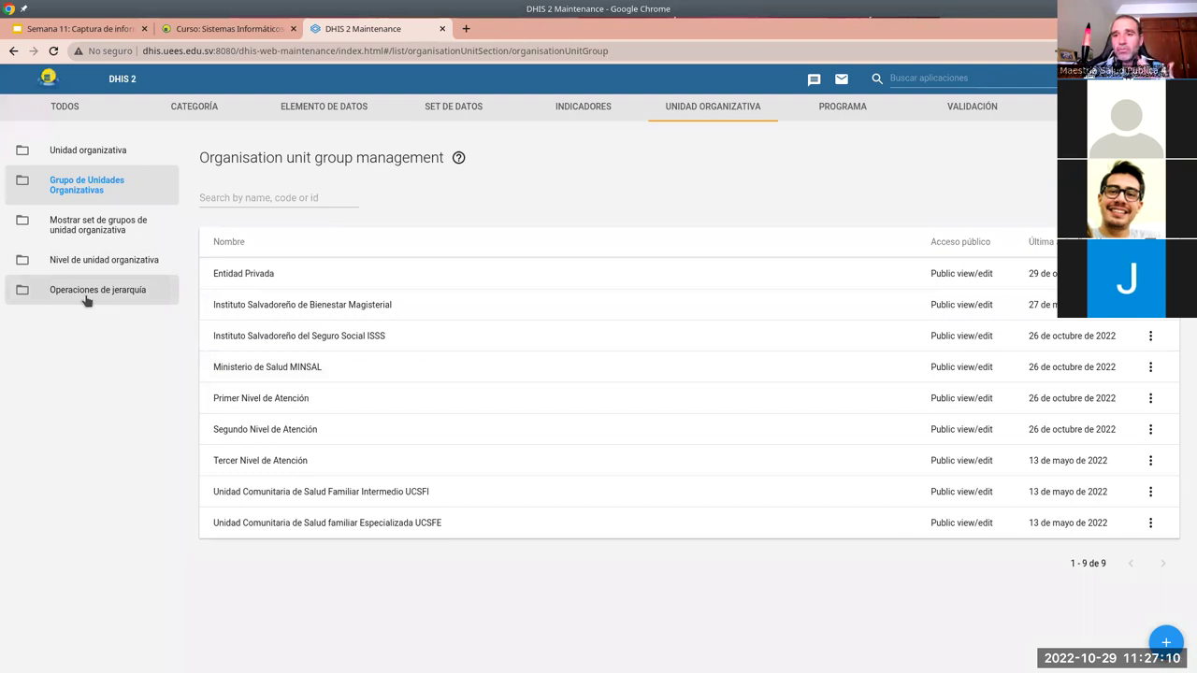
Open the organisation unit levels and save the list from Nacional to Local as it stands
left_click(79, 264)
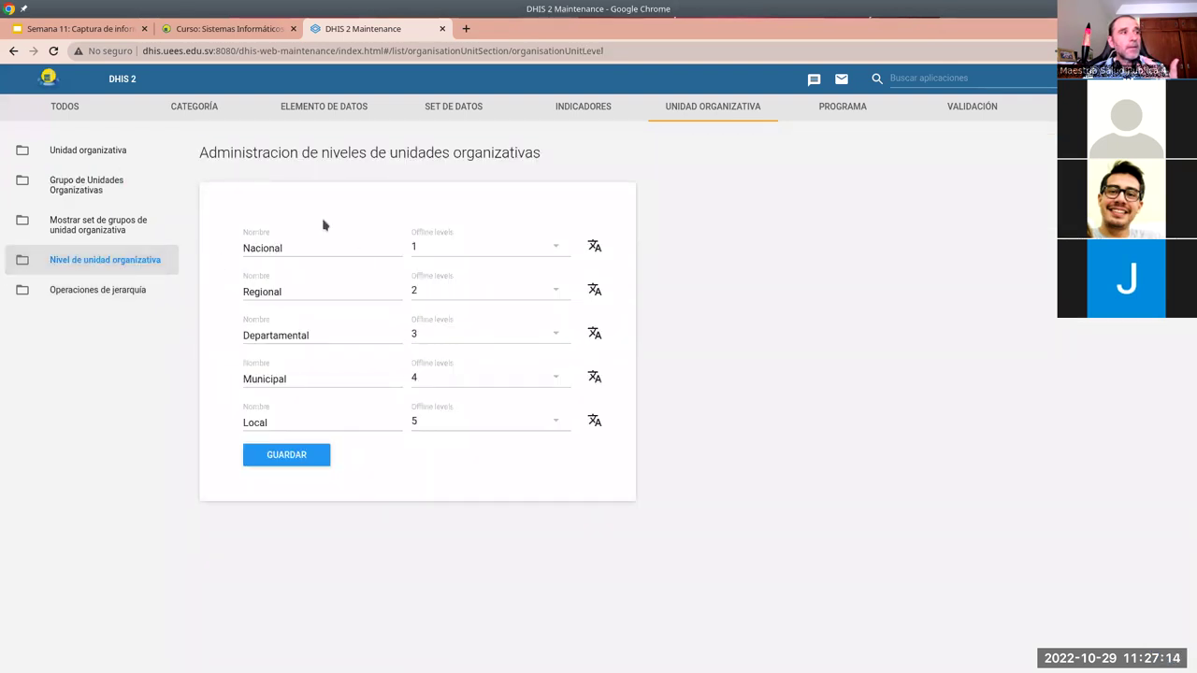
left_click(268, 422)
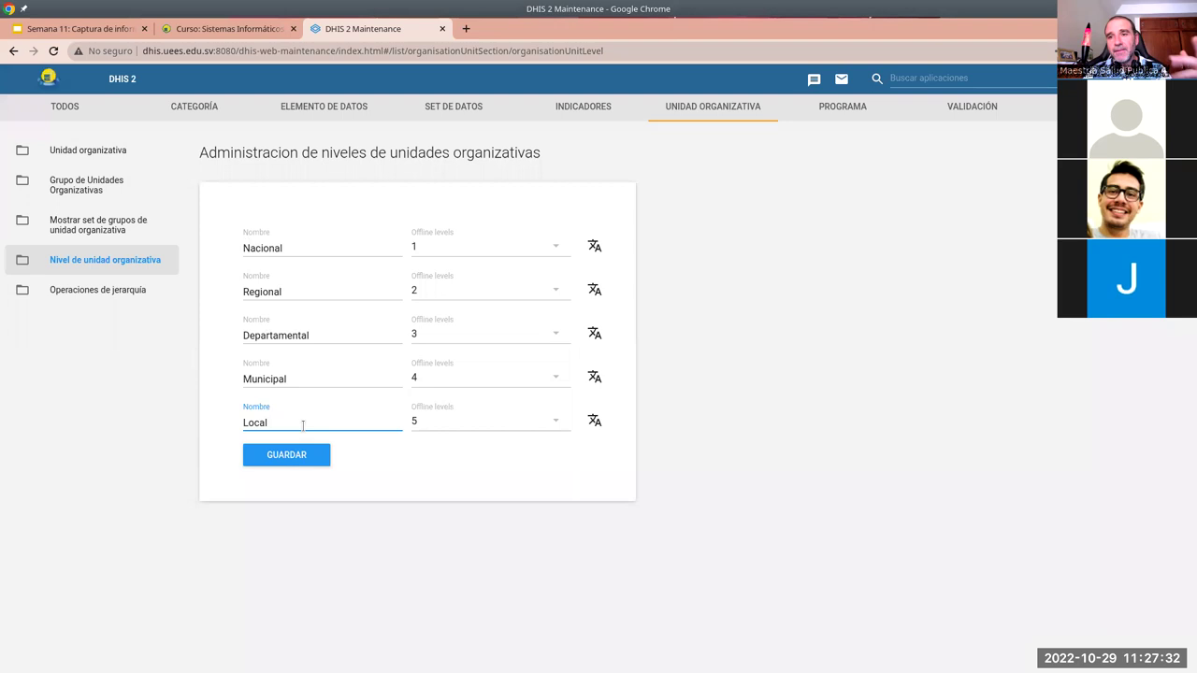
left_click(272, 458)
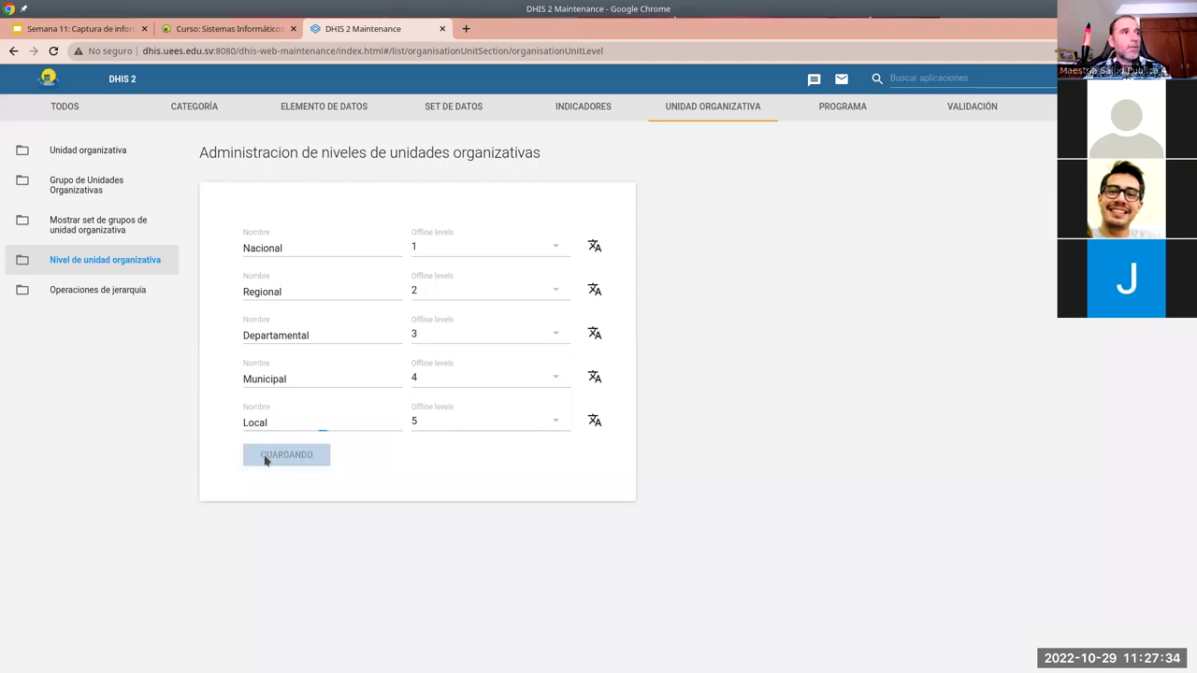
Create an organisation unit group named Zona Urbana with the short name ZU and save it
left_click(58, 185)
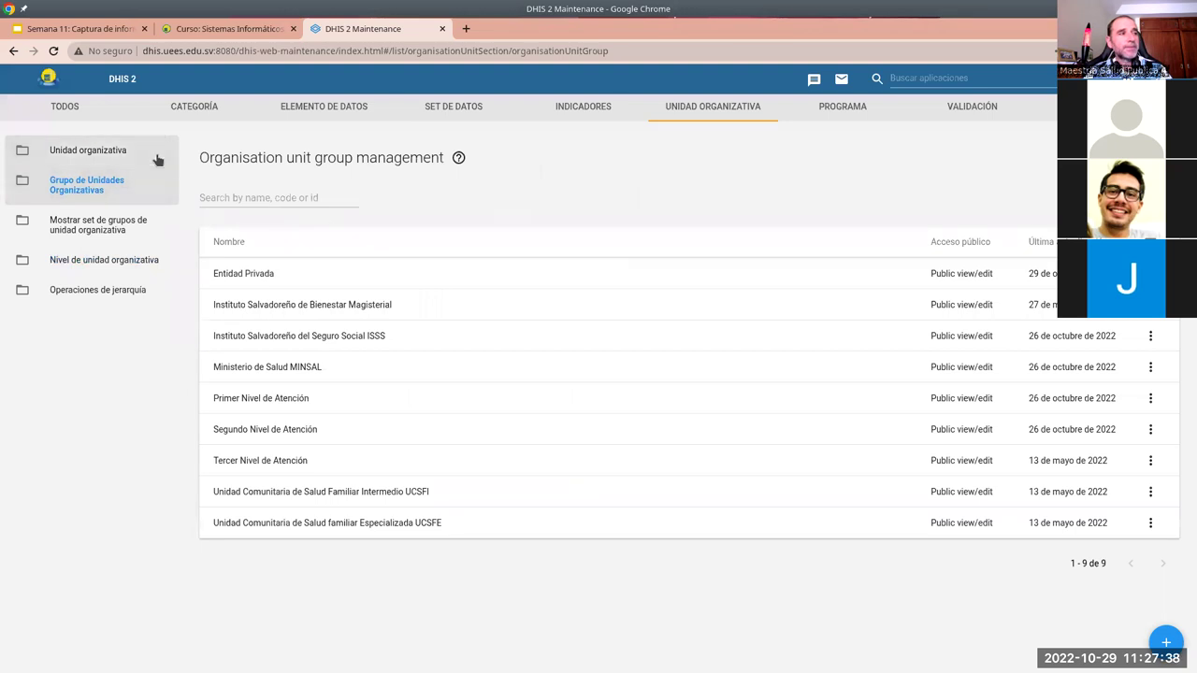
left_click(1166, 642)
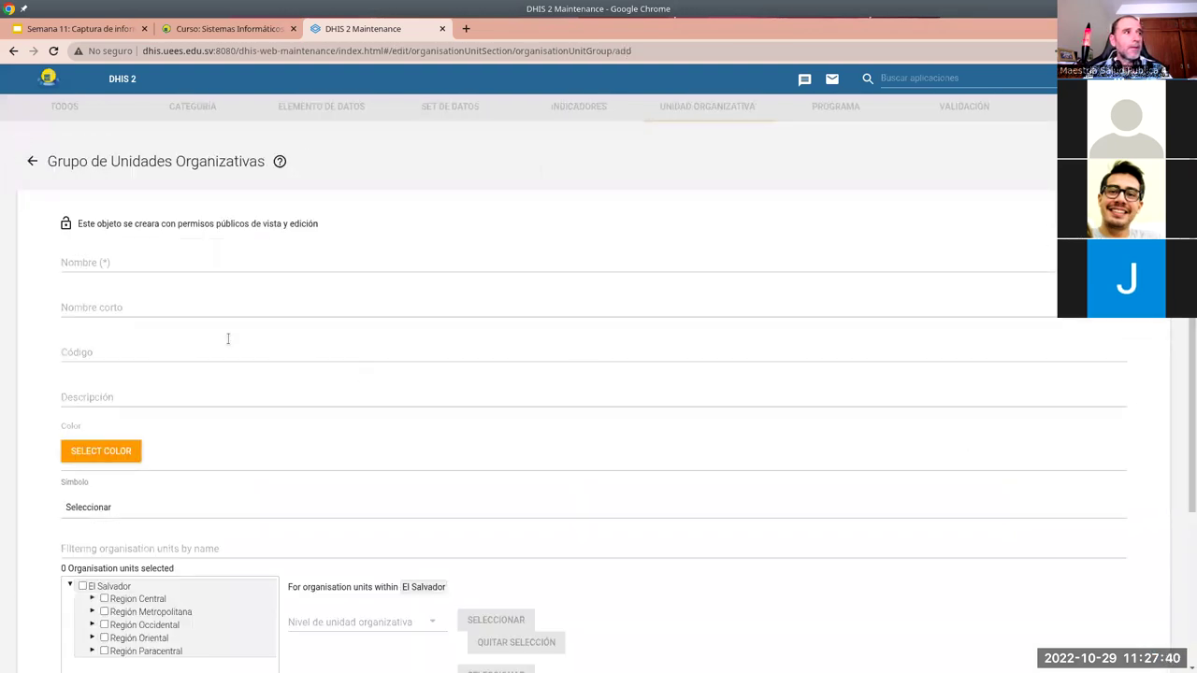
left_click(125, 266)
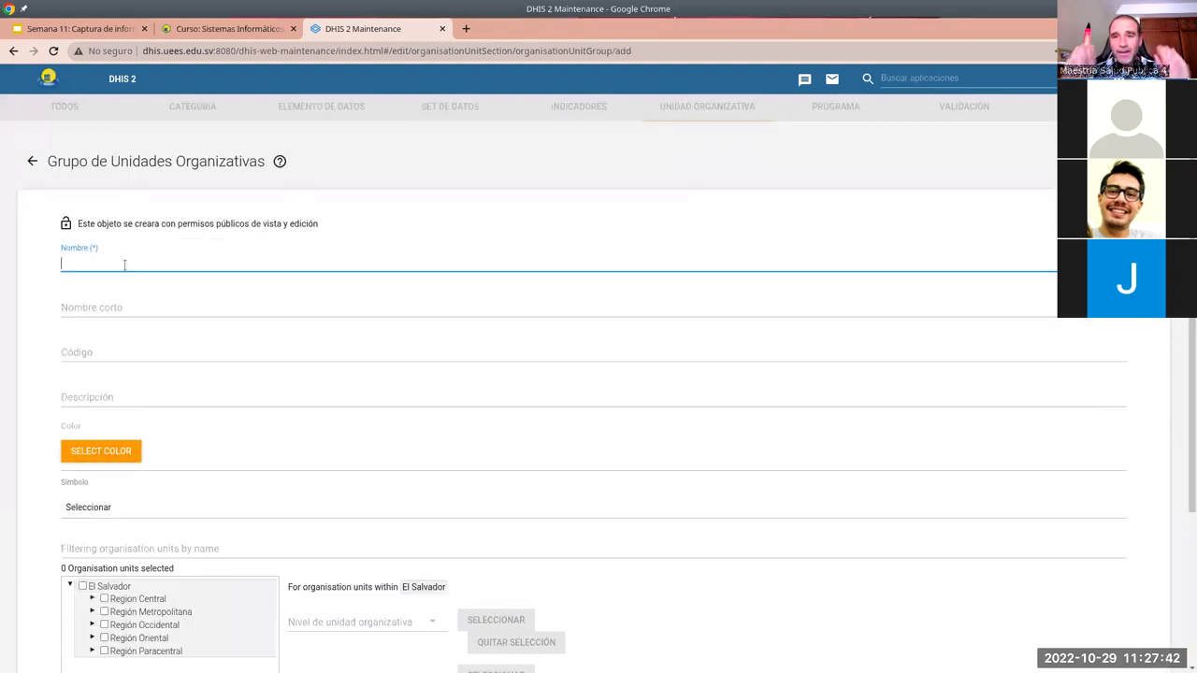
type("Zona Urbana")
left_click(104, 307)
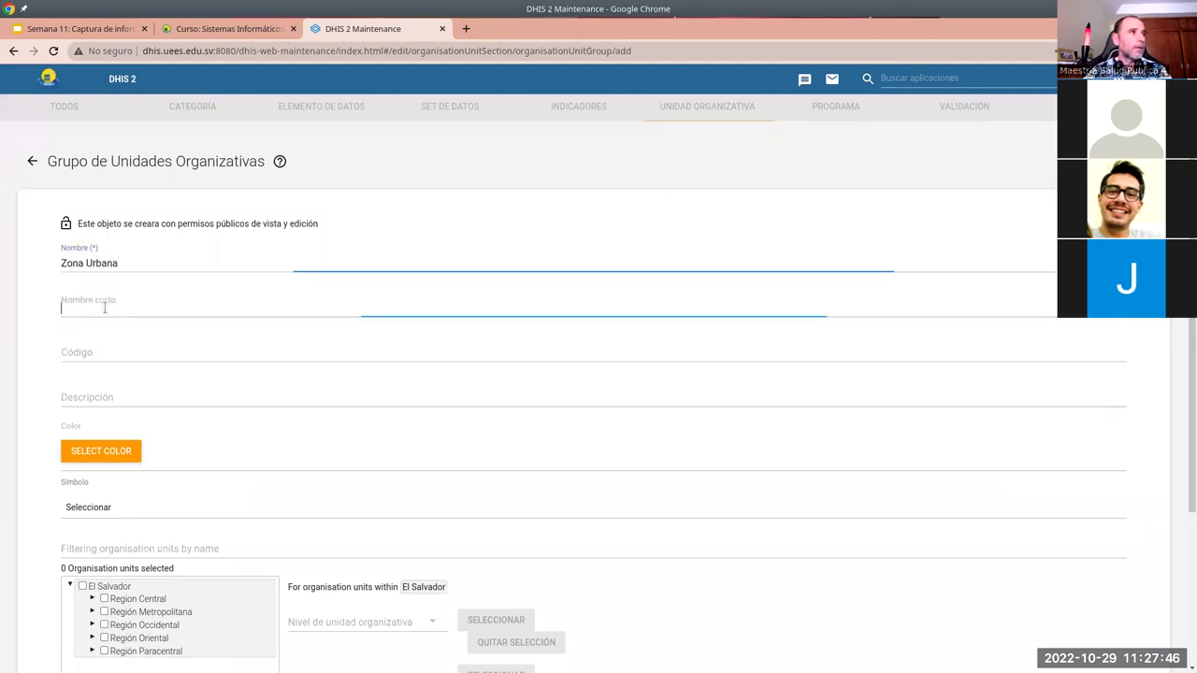
scroll(153, 359, "down", 1)
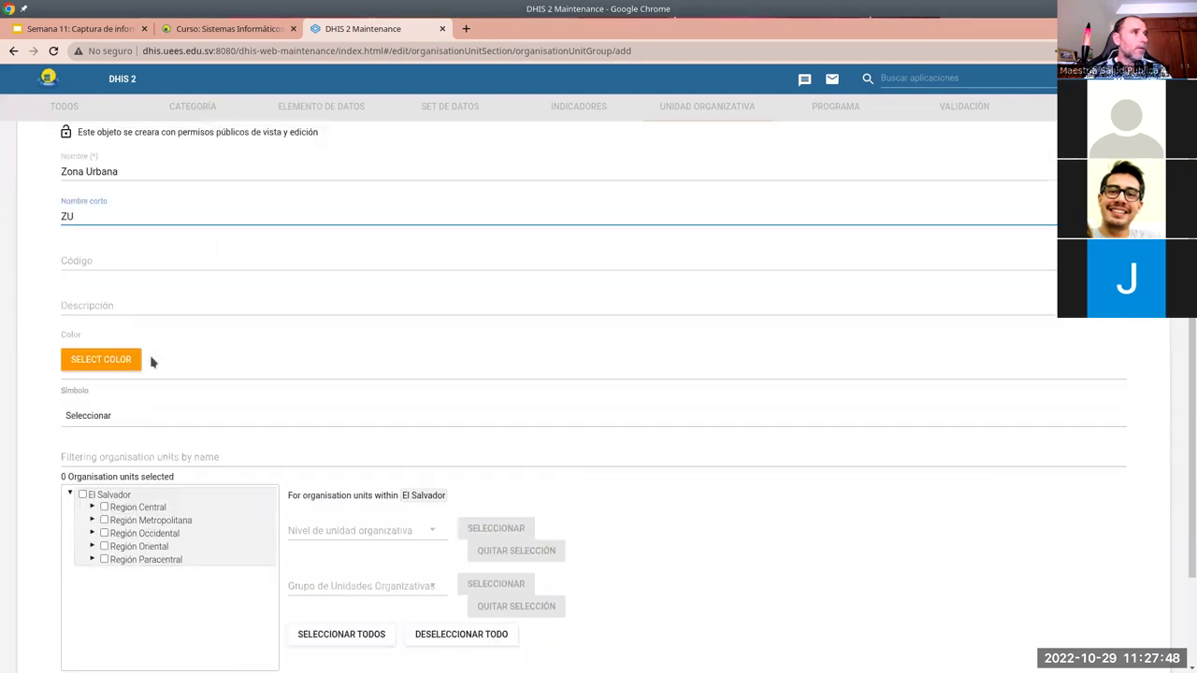
scroll(303, 354, "down", 1)
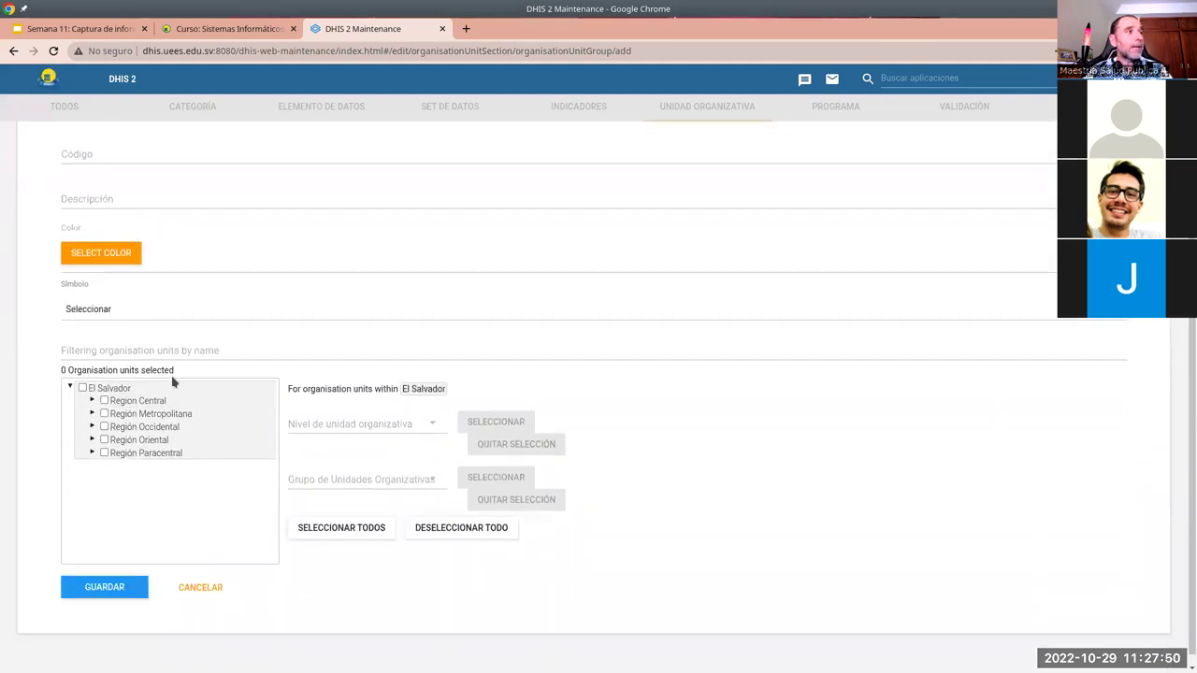
left_click(99, 583)
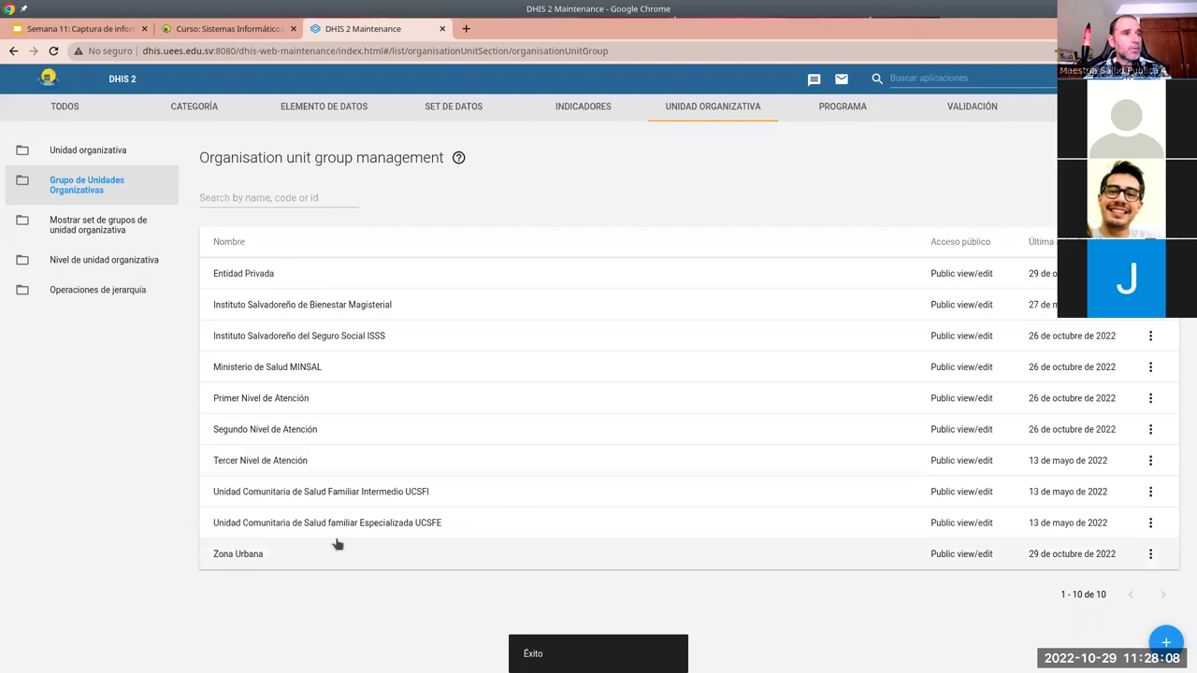
Create an organisation unit group named Zona Rural with the short name ZR and save it
left_click(1169, 644)
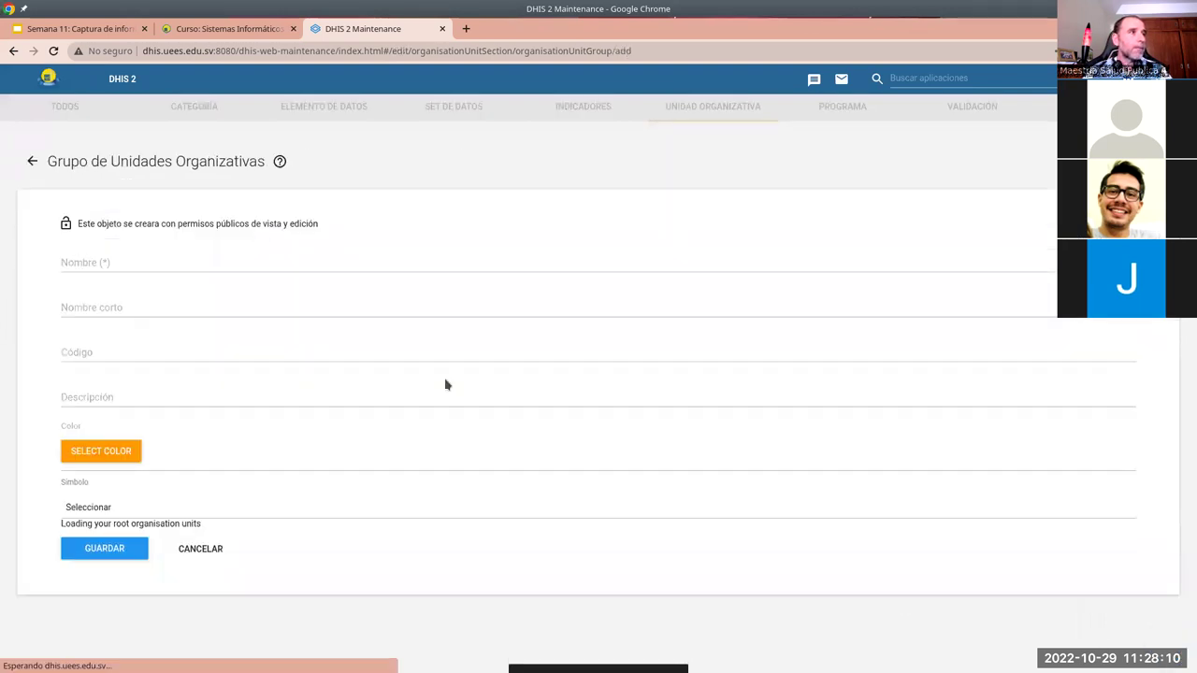
left_click(95, 263)
type("Zona Rural")
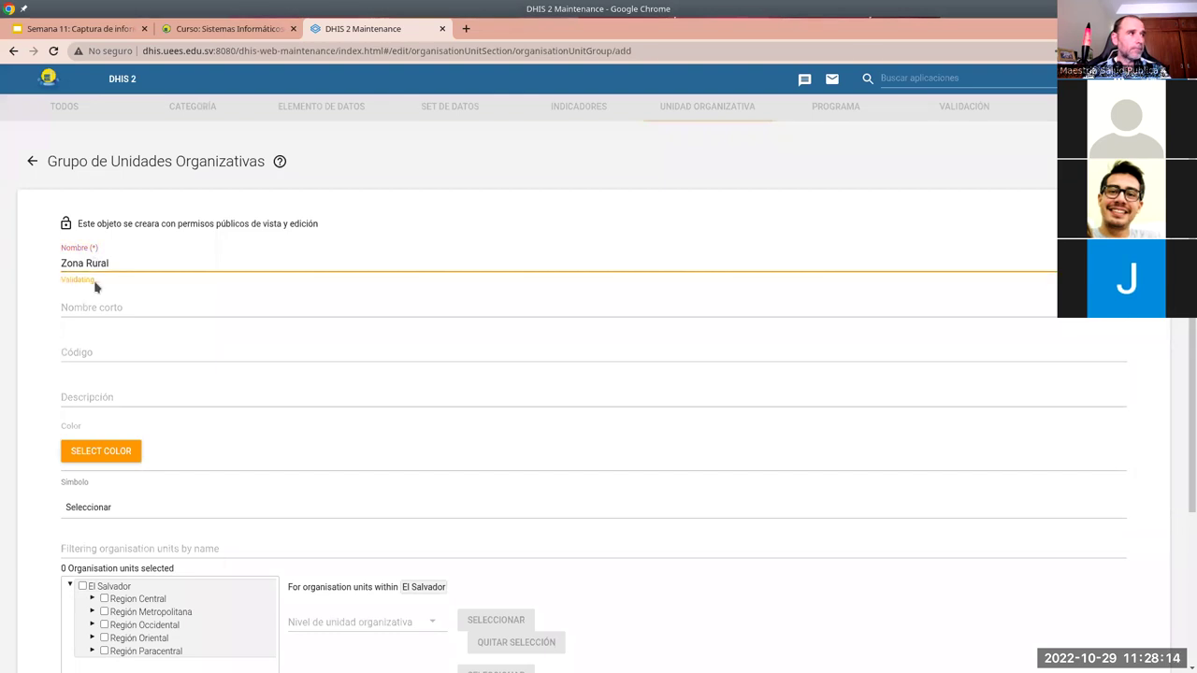
left_click(87, 307)
type("ZR")
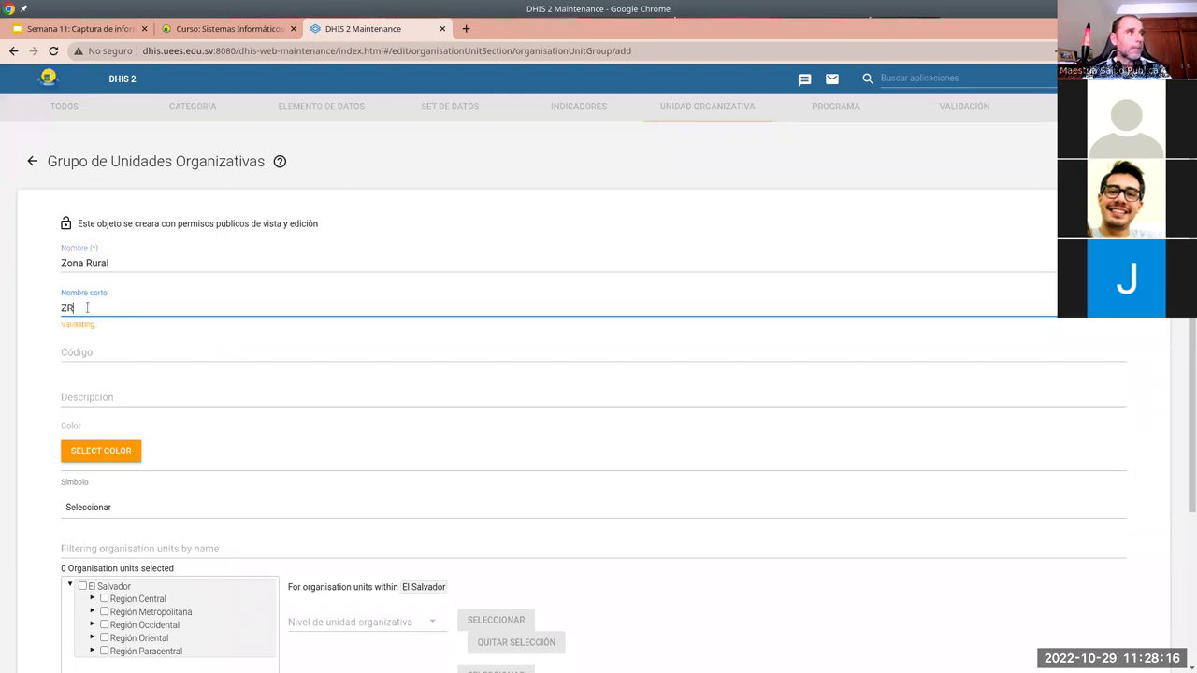
scroll(140, 393, "down", 4)
left_click(104, 574)
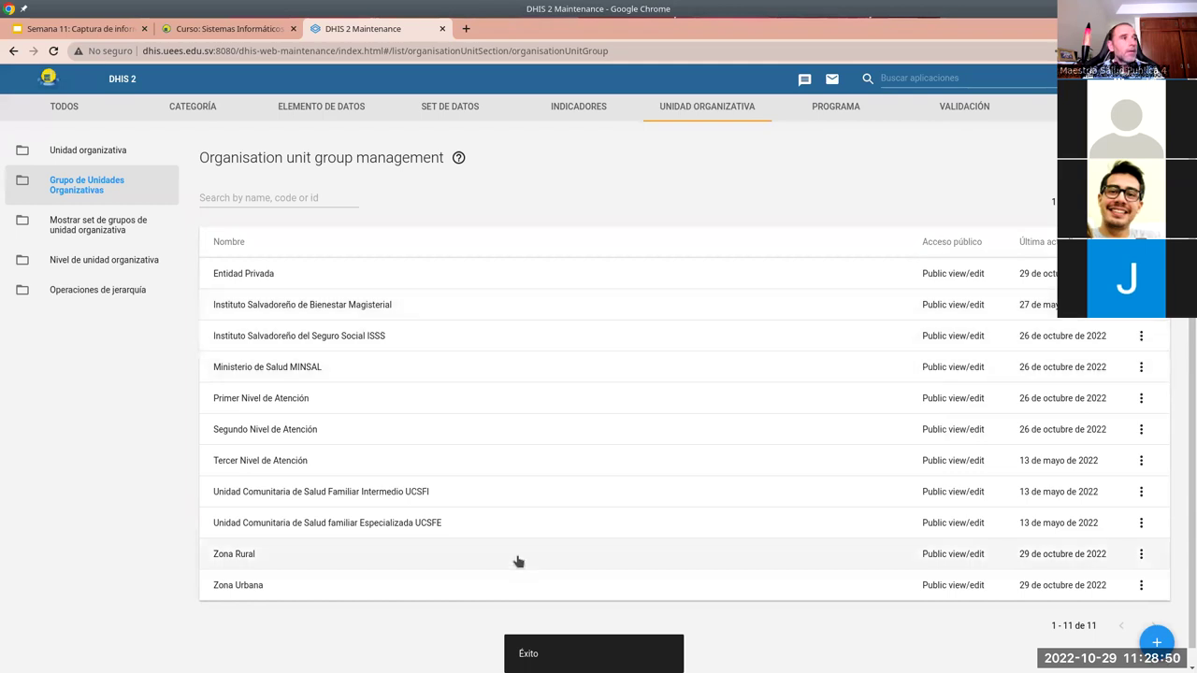
Start a new organisation unit group set named Caracterización de zona with the short name CZ
left_click(94, 233)
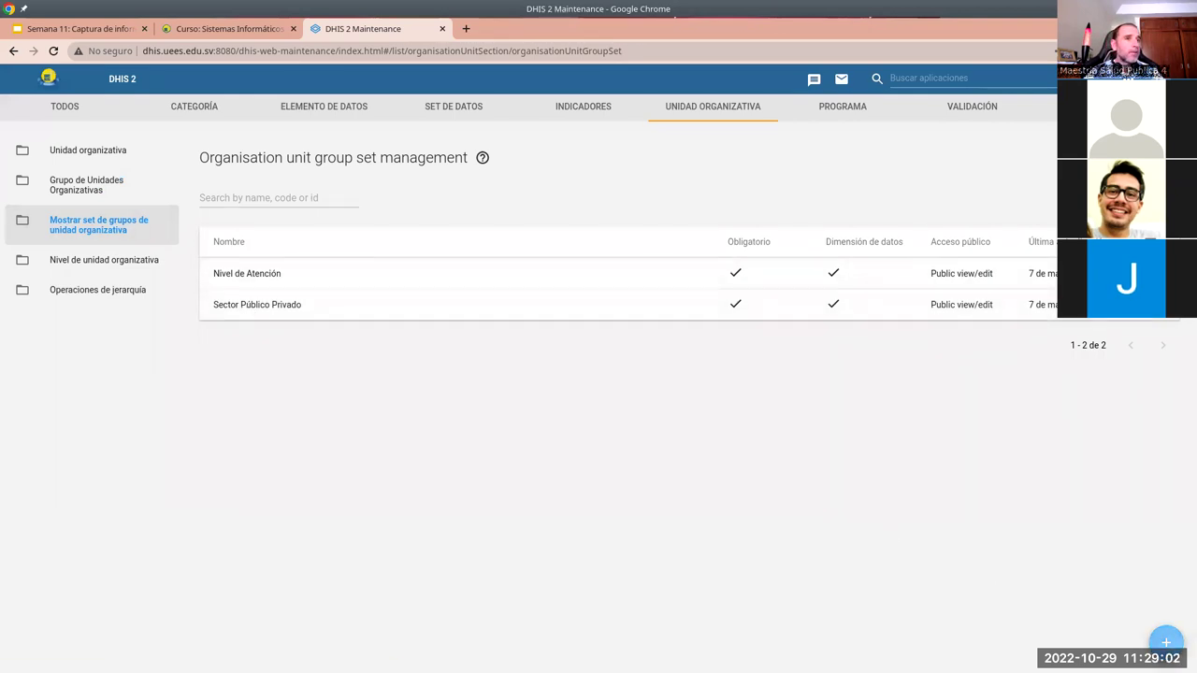
left_click(1167, 643)
left_click(109, 264)
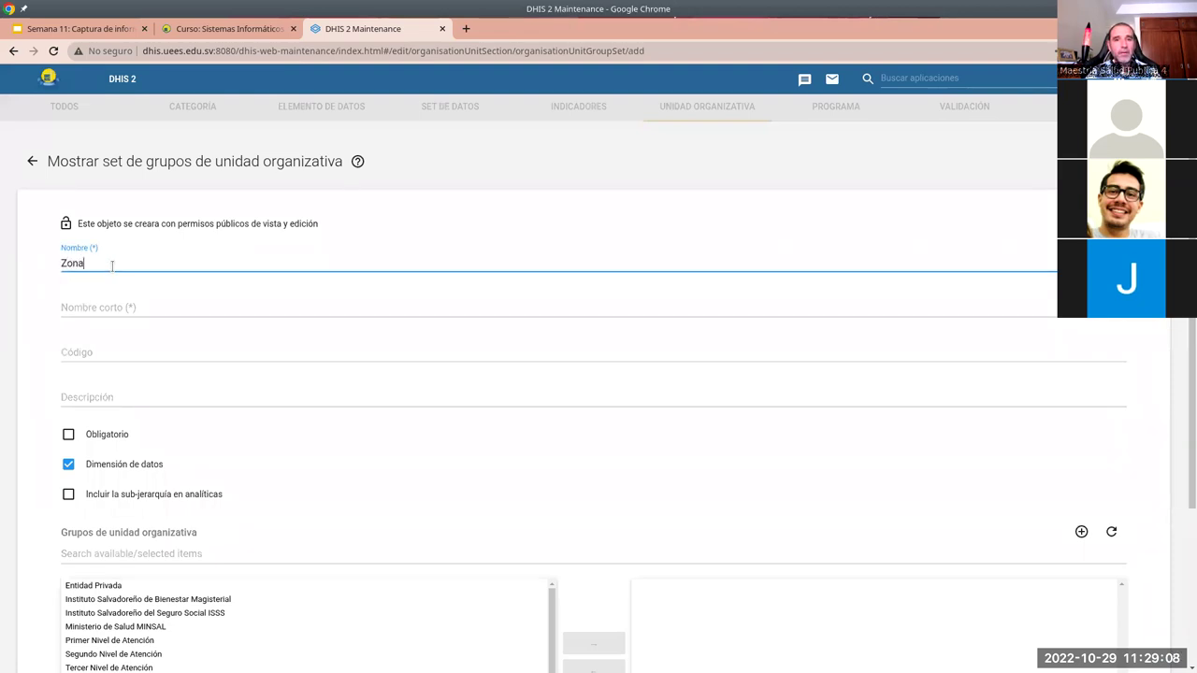
key("BackSpace")
key("BackSpace")
key("BackSpace")
key("BackSpace")
key("BackSpace")
type("Cara")
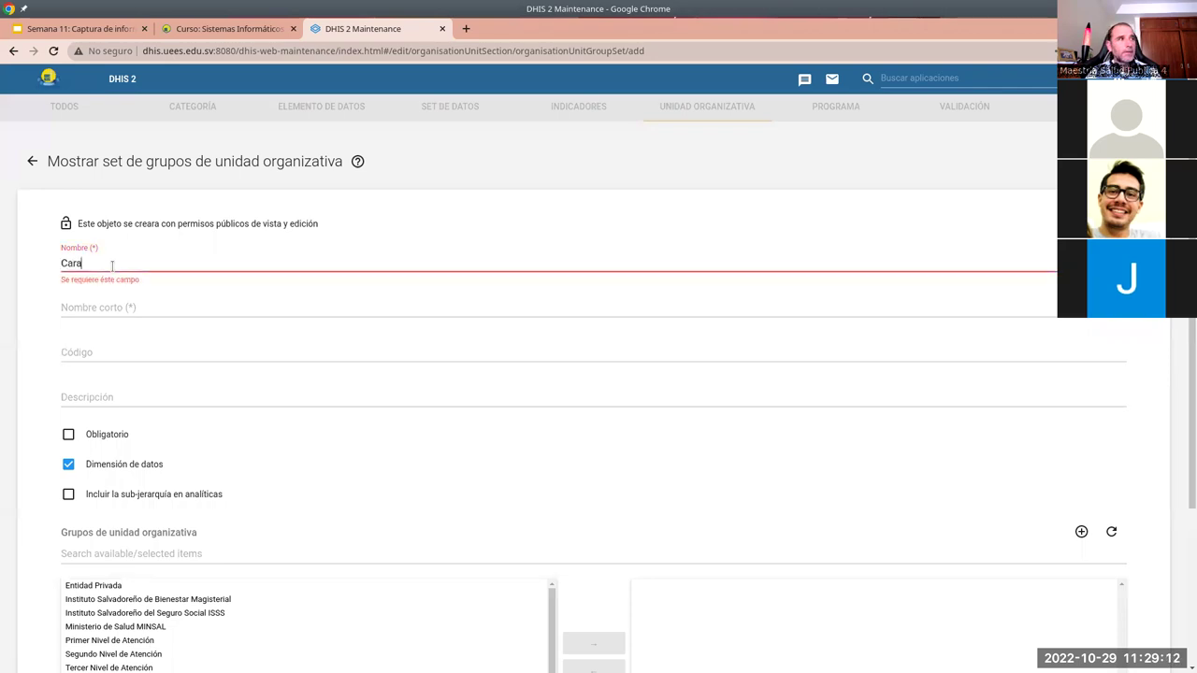
type("cterización de zon")
key("Tab")
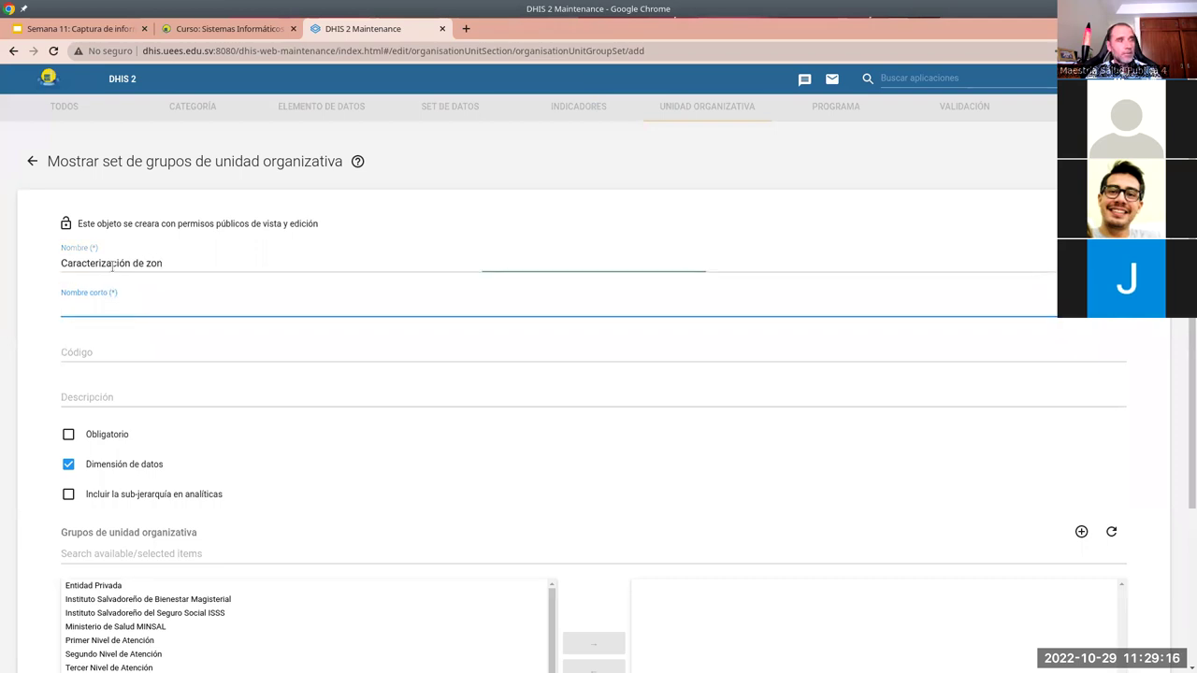
left_click(174, 263)
type("a")
left_click(136, 303)
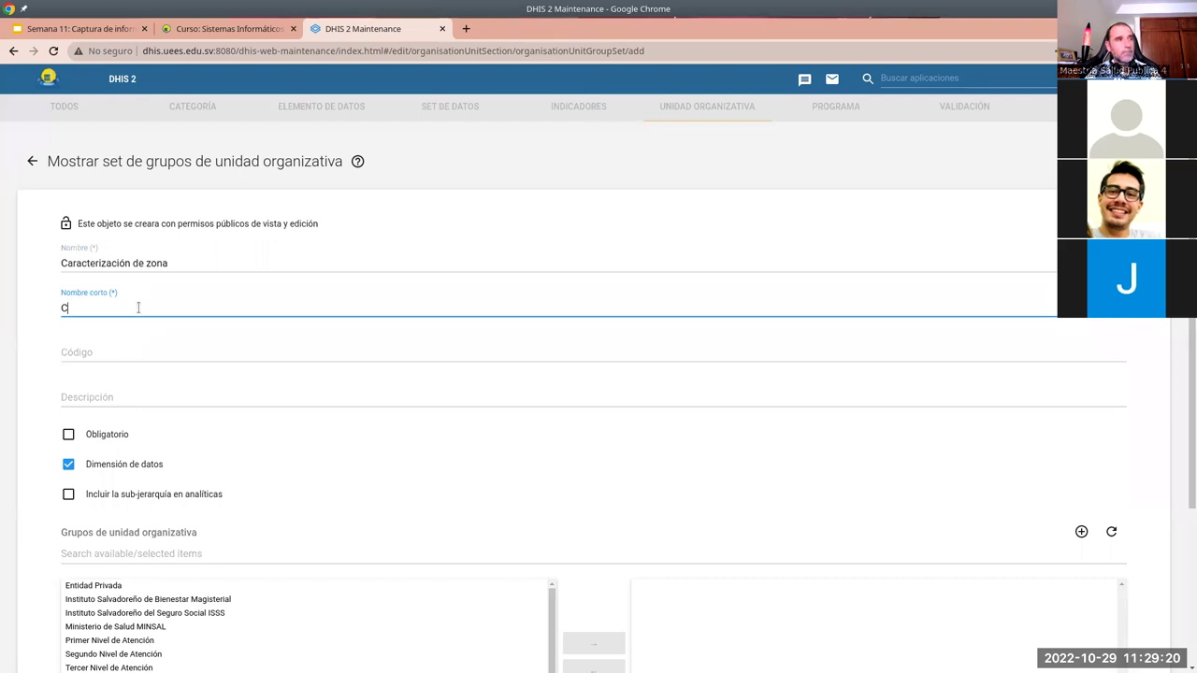
Assign the groups Zona Rural and Zona Urbana to the Caracterización de zona set and save it
scroll(174, 299, "down", 2)
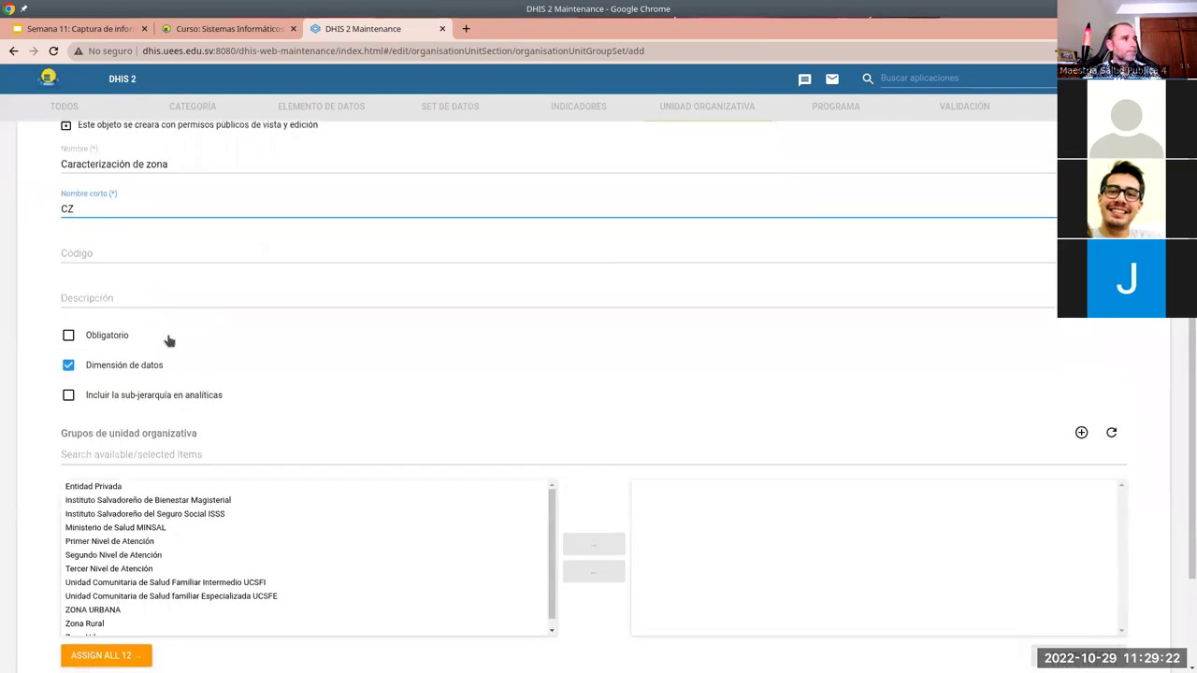
scroll(169, 341, "down", 2)
scroll(123, 520, "down", 1)
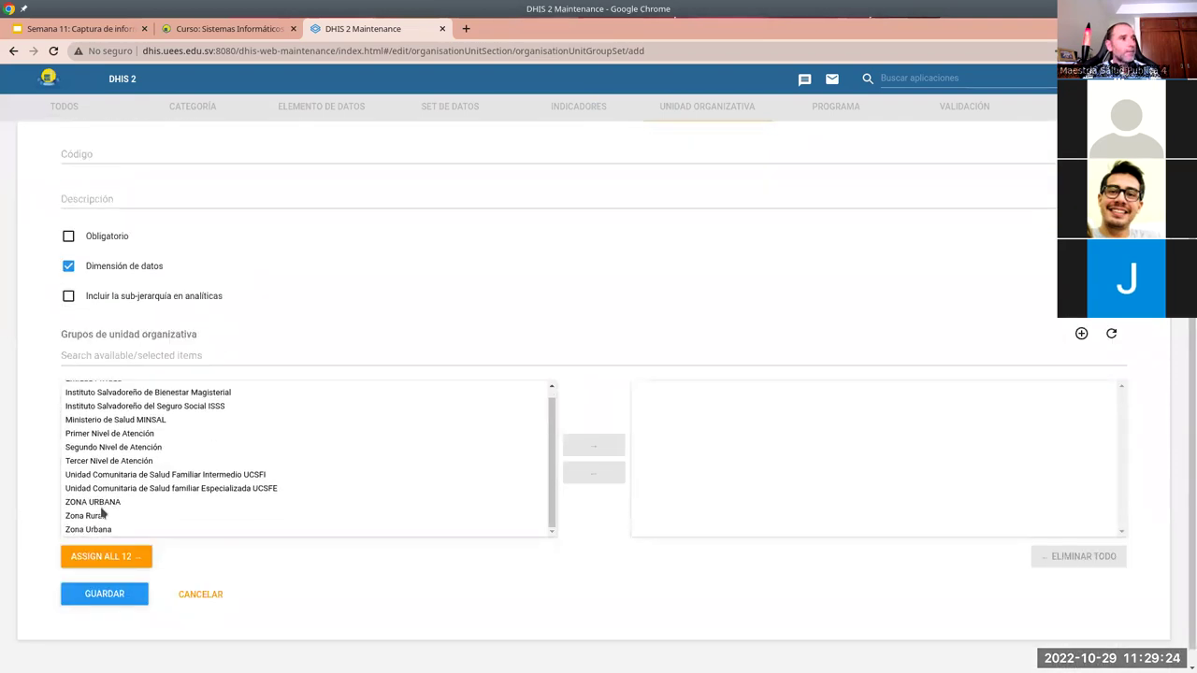
left_click(100, 516)
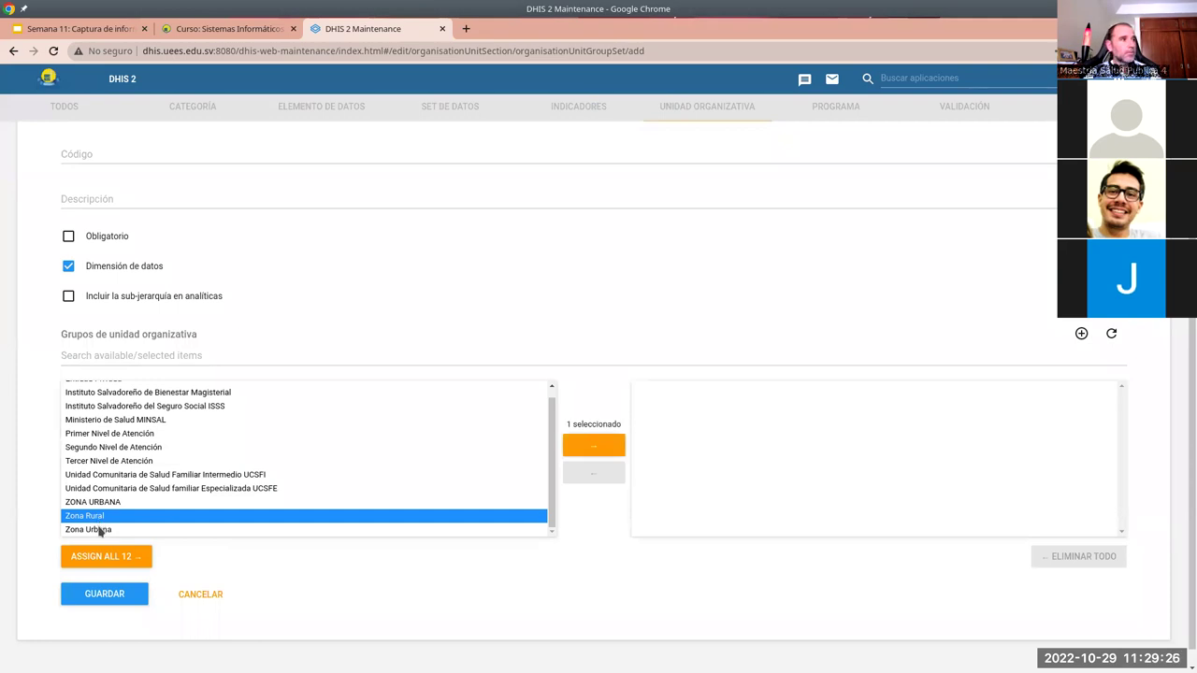
left_click(100, 530, "ctrl")
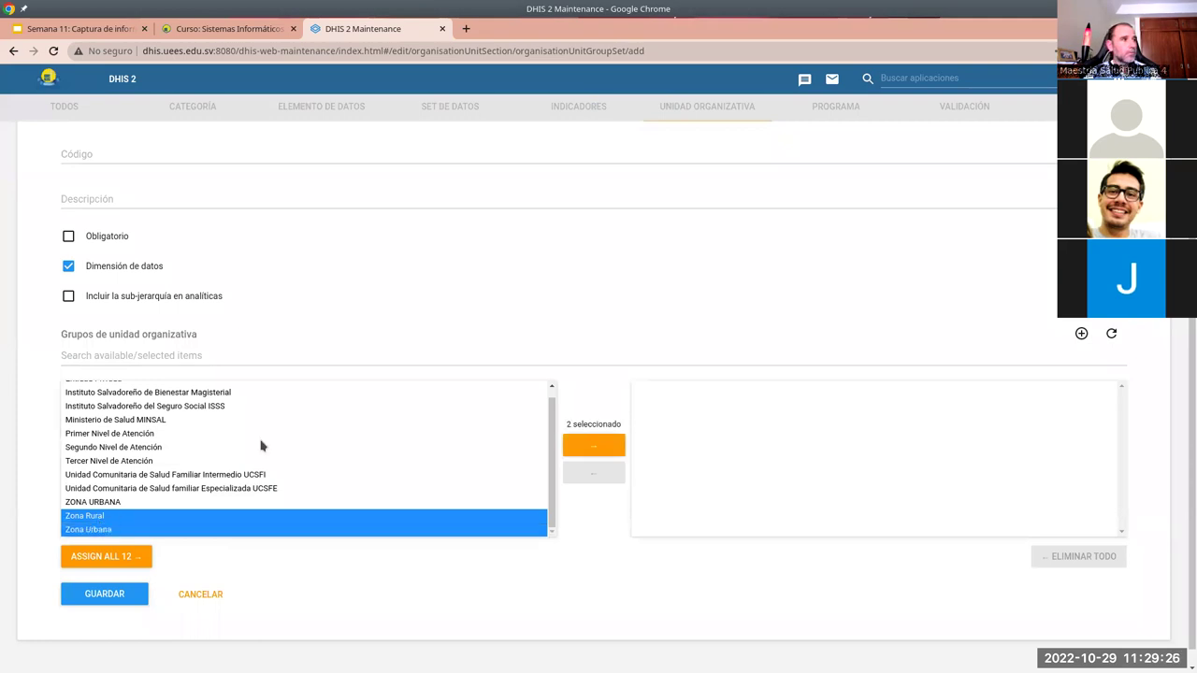
left_click(595, 447)
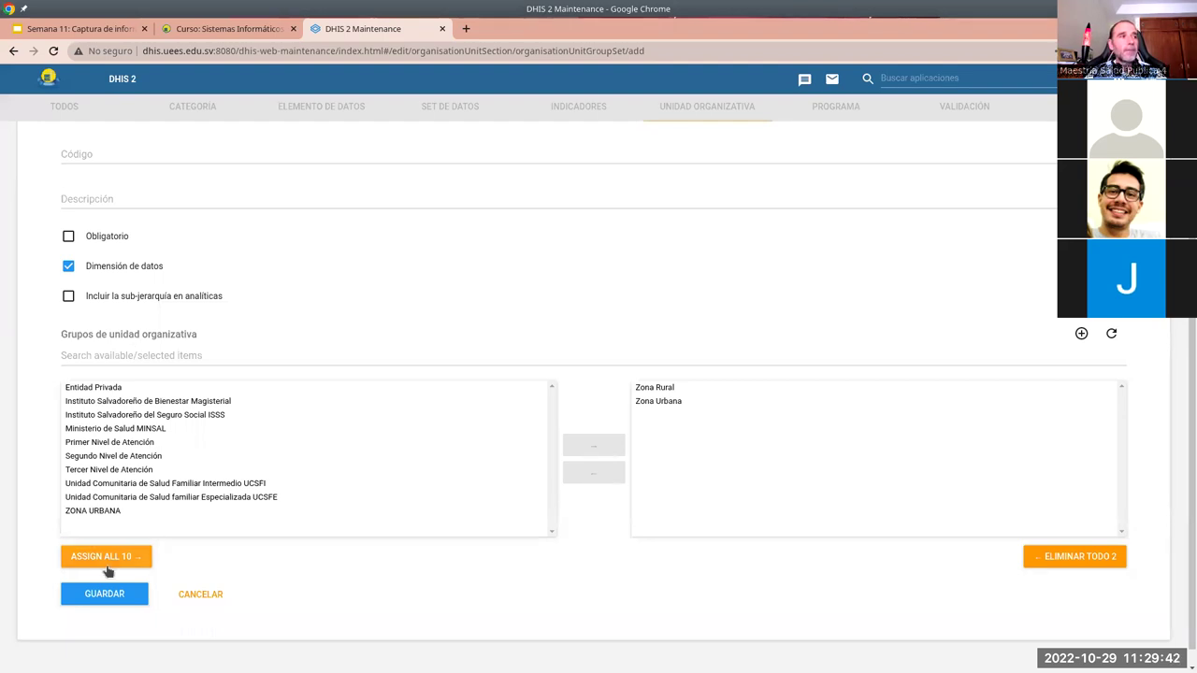
left_click(90, 596)
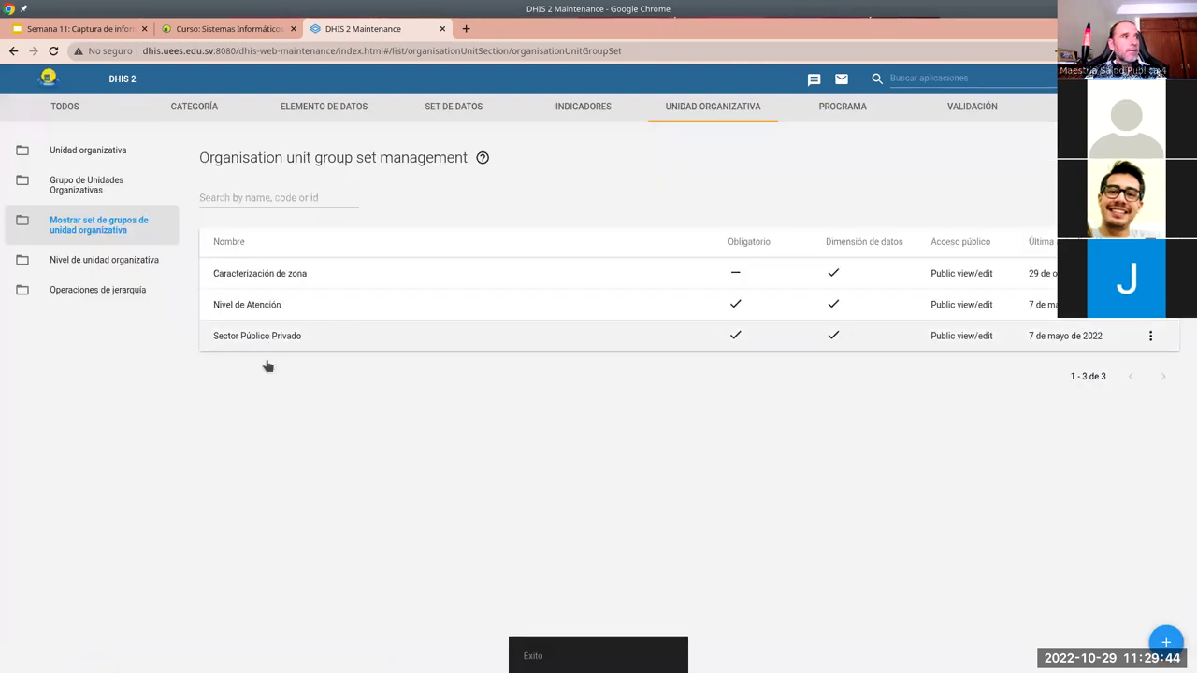
Start another organisation unit group set named Sector Público with the short name SP
left_click(1165, 643)
left_click(147, 264)
type("Sector Pú")
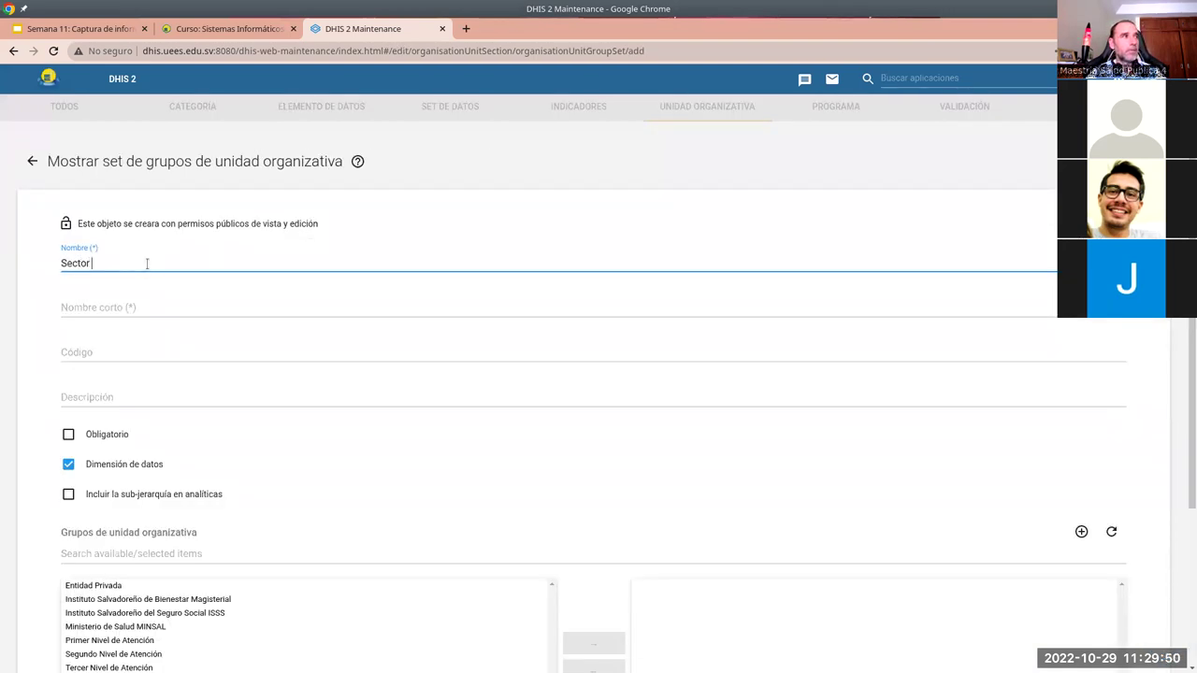
type("lico")
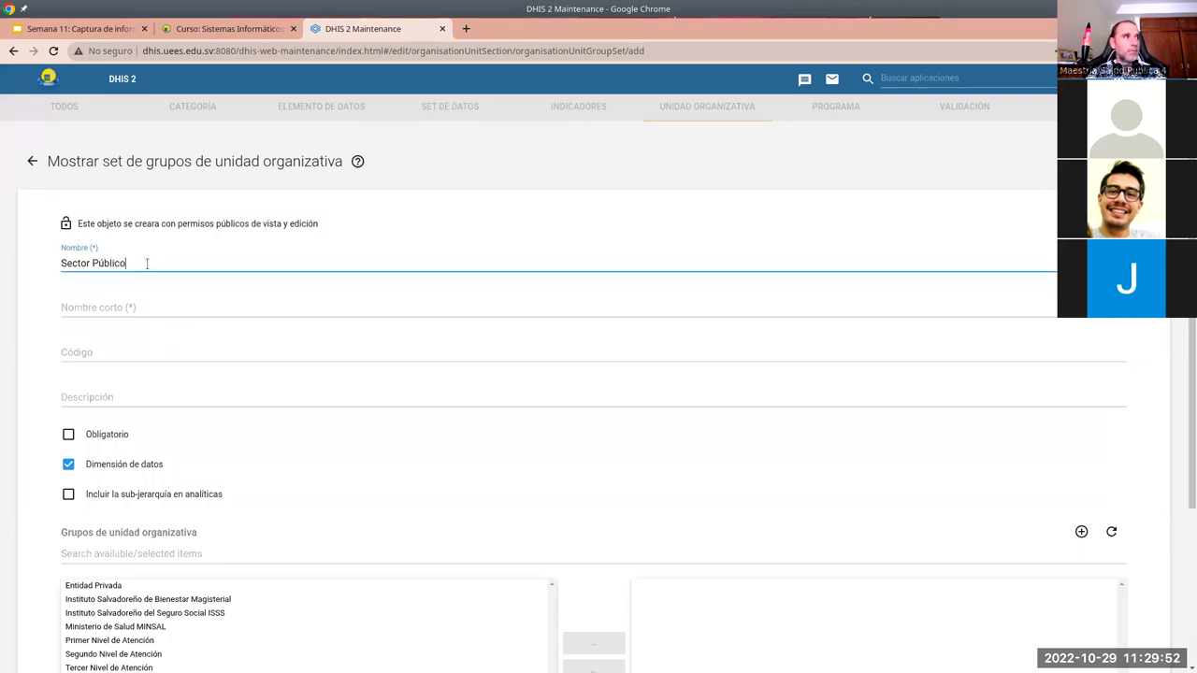
left_click(152, 305)
type("SE")
key("BackSpace")
type("P")
Assign Instituto Salvadoreño de Bienestar Magisterial, Instituto Salvadoreño del Seguro Social ISSS and Ministerio de Salud MINSAL to the Sector Público set and save it
scroll(206, 355, "down", 2)
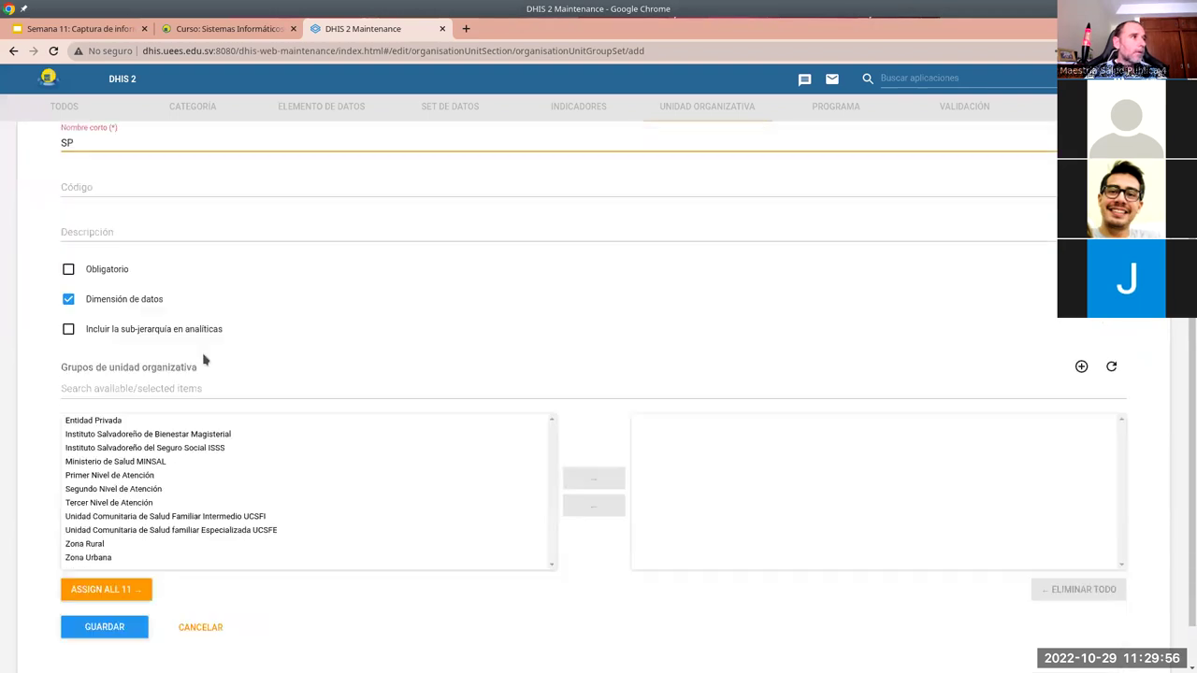
scroll(204, 360, "down", 1)
left_click(114, 401)
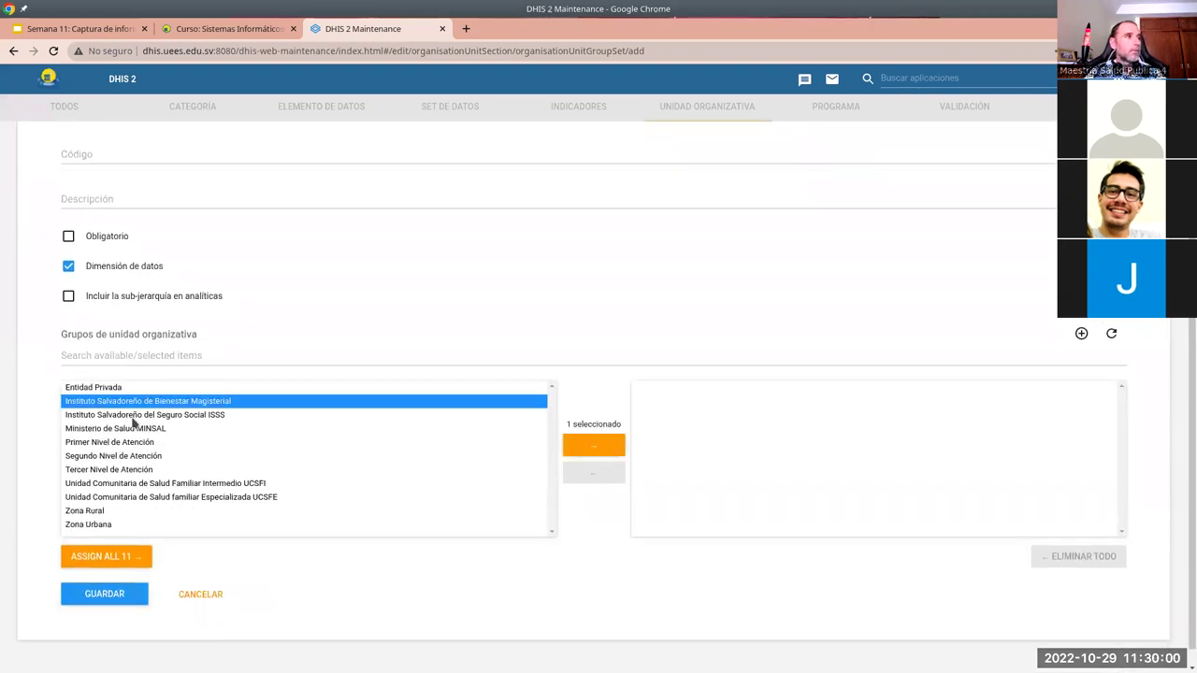
left_click(134, 416, "ctrl")
left_click(133, 430, "ctrl")
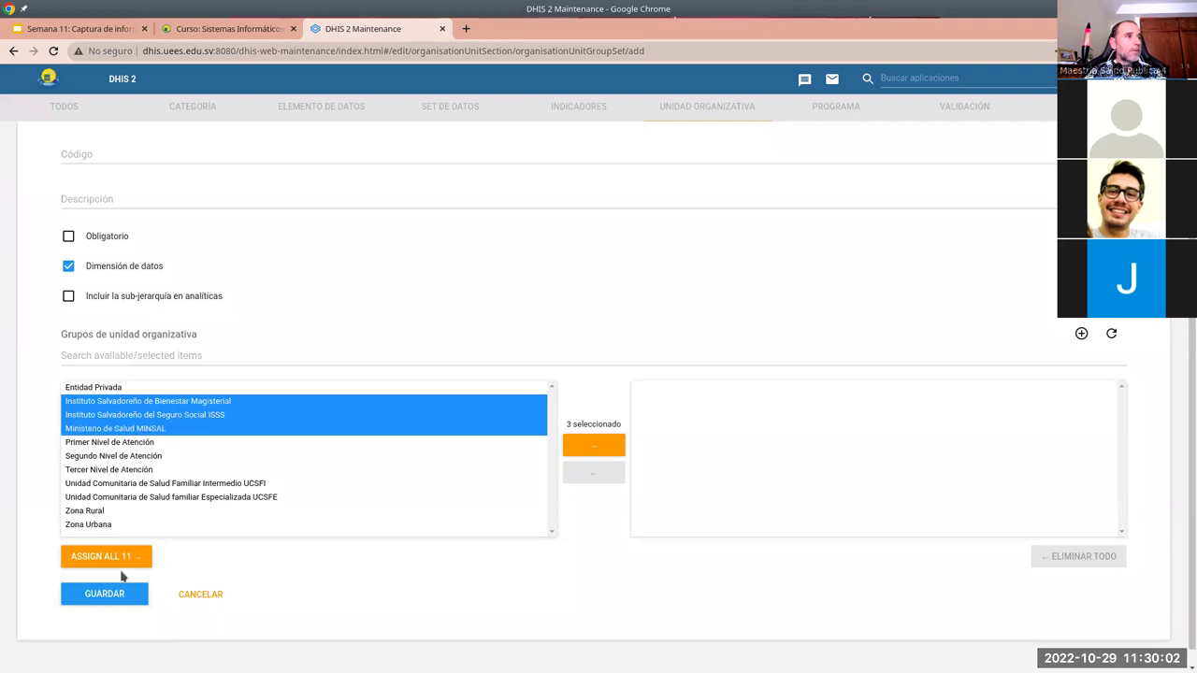
left_click(584, 447)
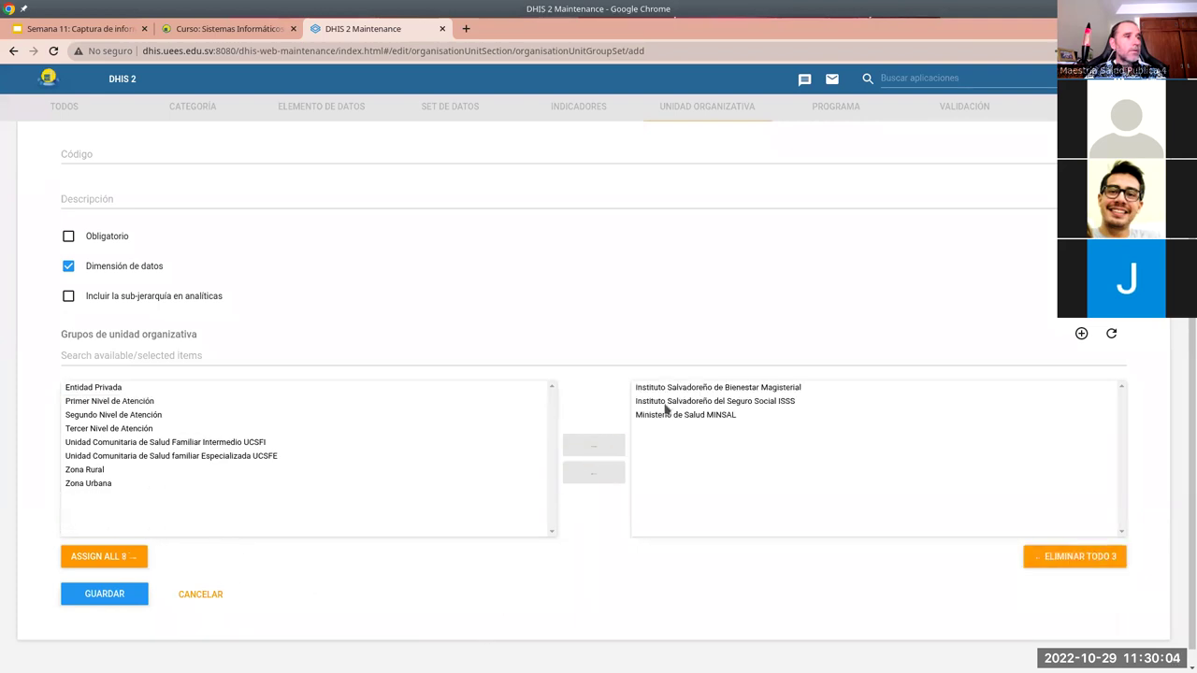
left_click(119, 599)
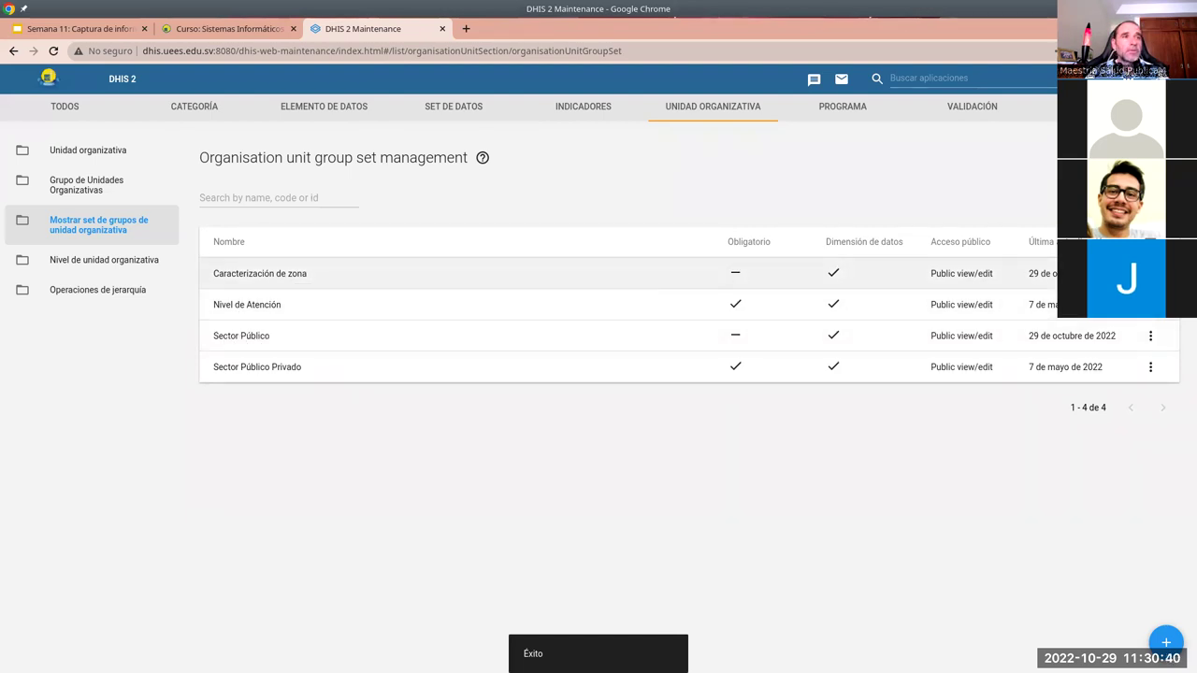
Edit the Caracterización de zona group set to make it mandatory (Obligatorio) and save it
left_click(952, 276)
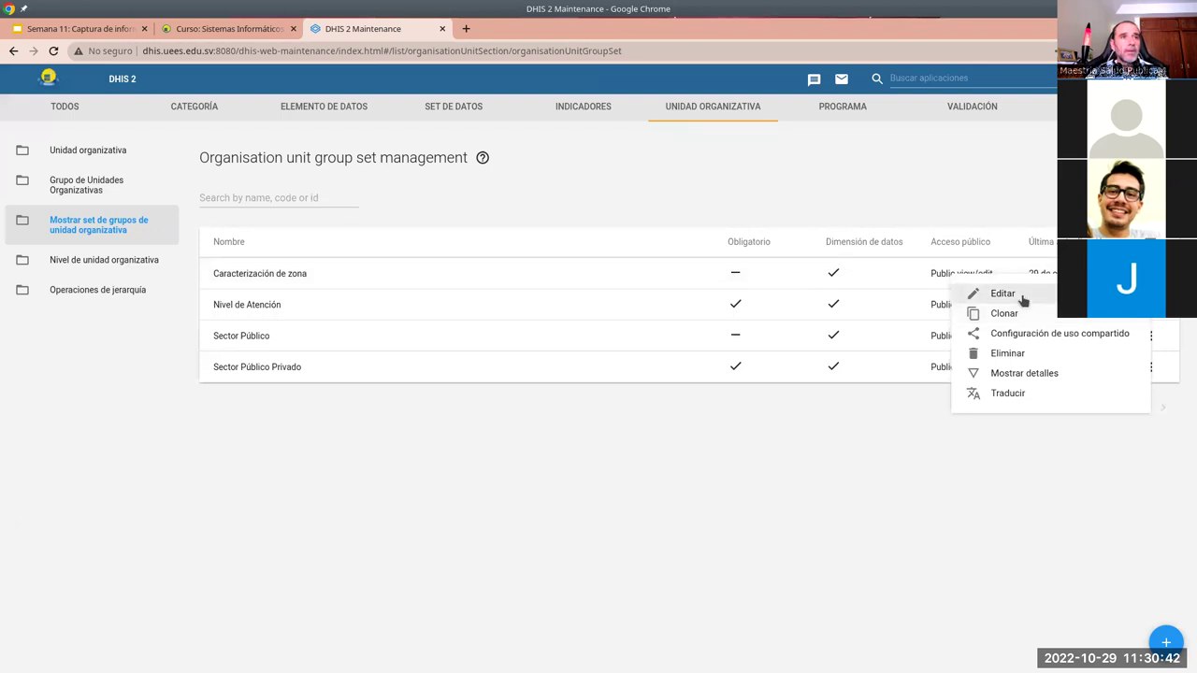
left_click(1019, 294)
scroll(187, 412, "down", 1)
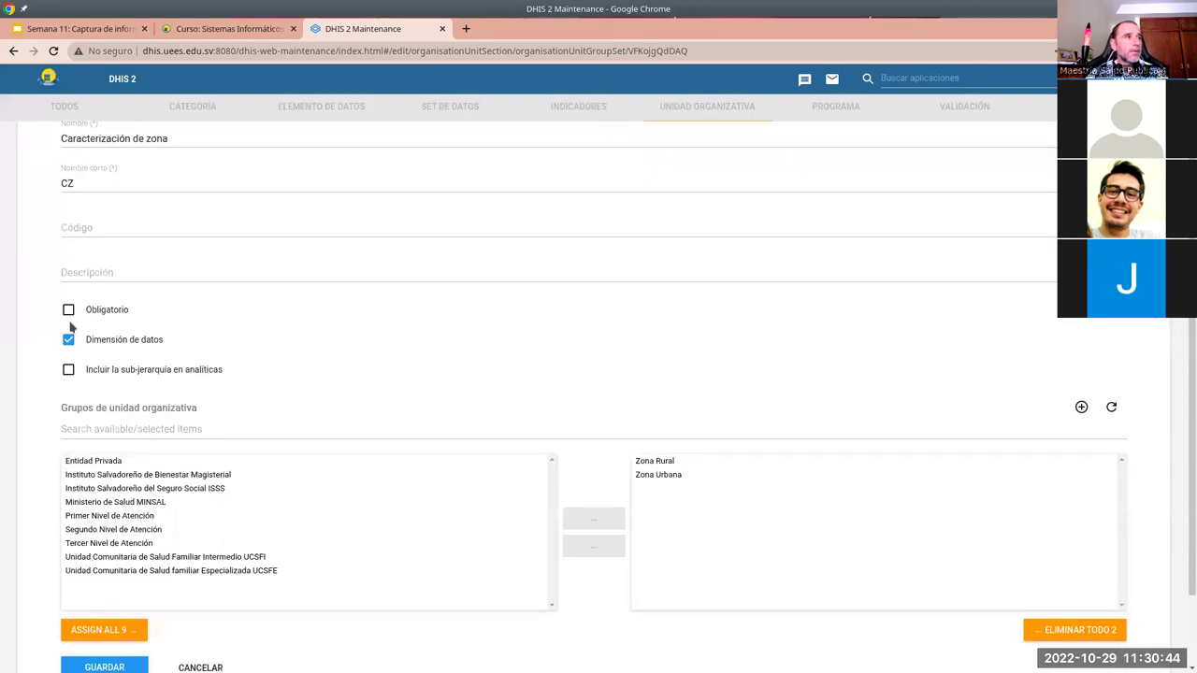
left_click(63, 314)
left_click(104, 667)
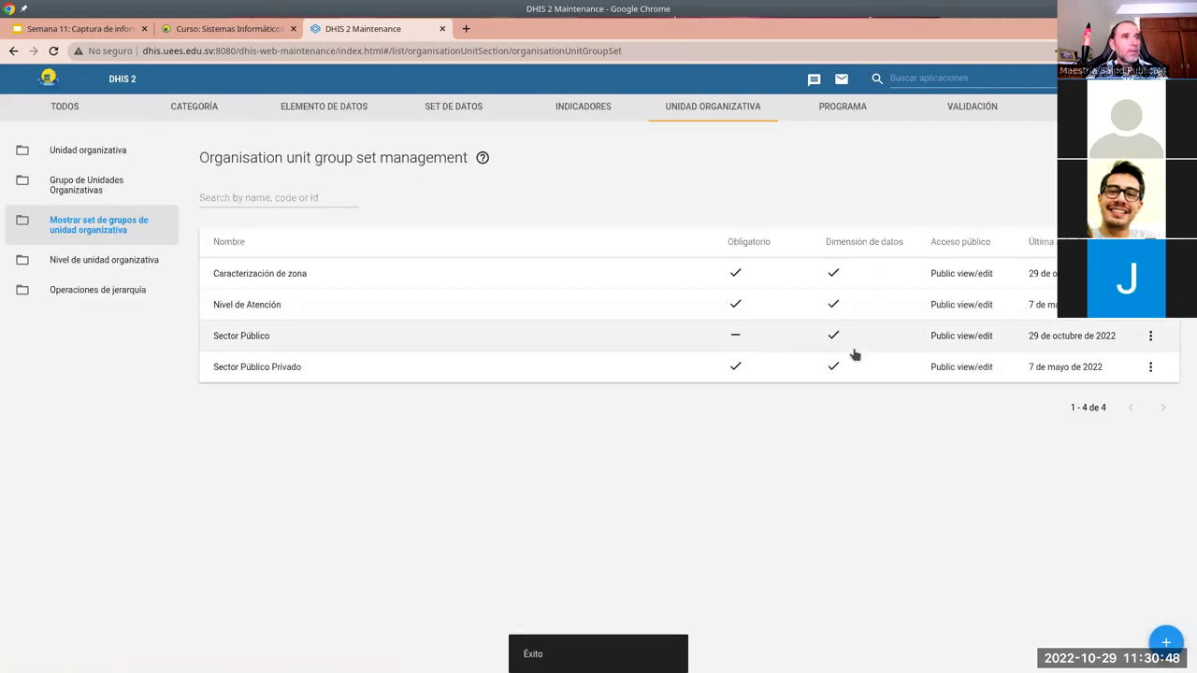
Edit the Sector Público group set to make it mandatory (Obligatorio) and save it
left_click(1151, 343)
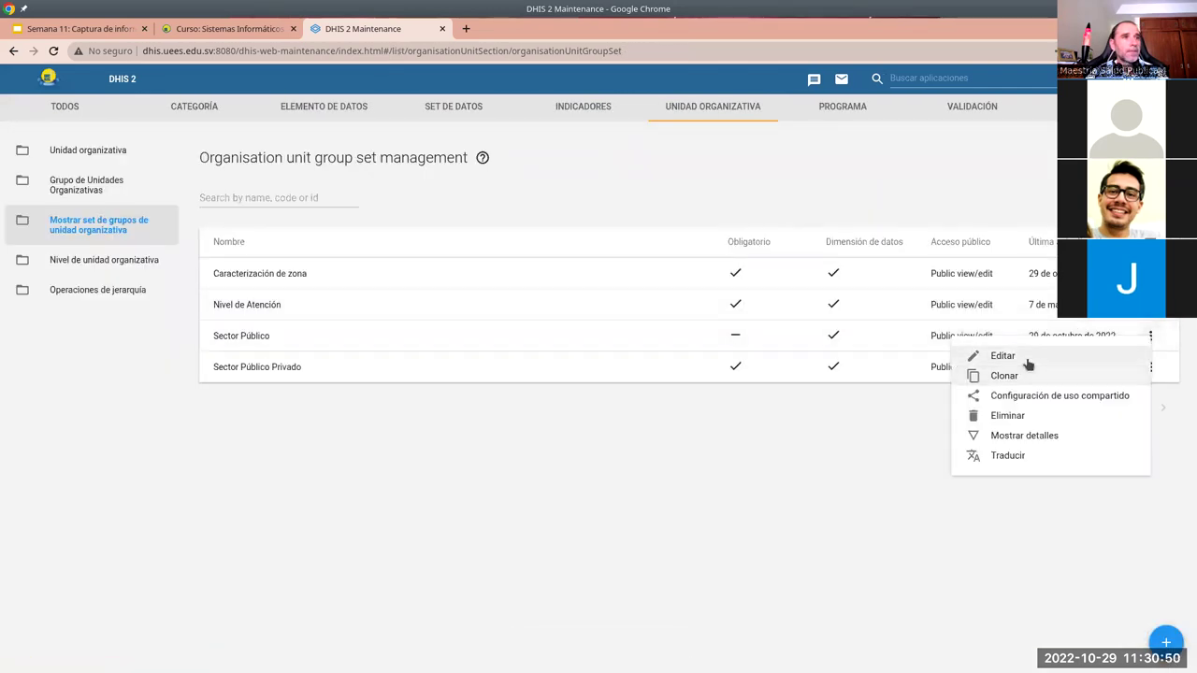
left_click(1028, 364)
scroll(194, 595, "down", 2)
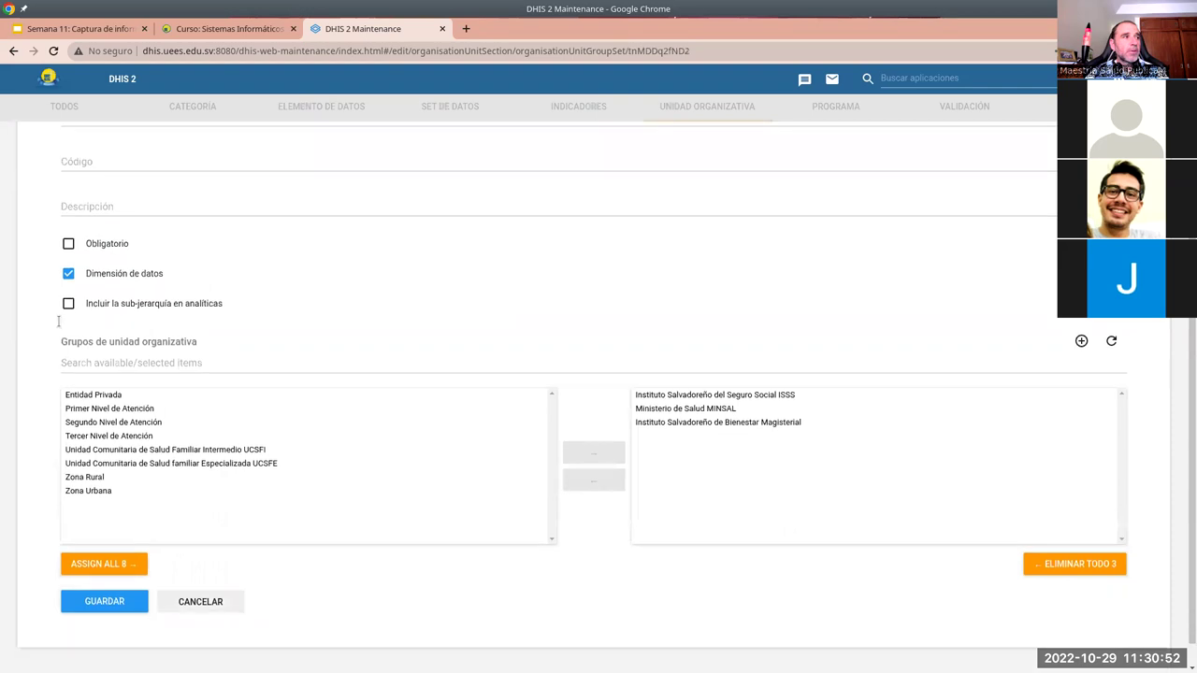
left_click(69, 243)
left_click(103, 600)
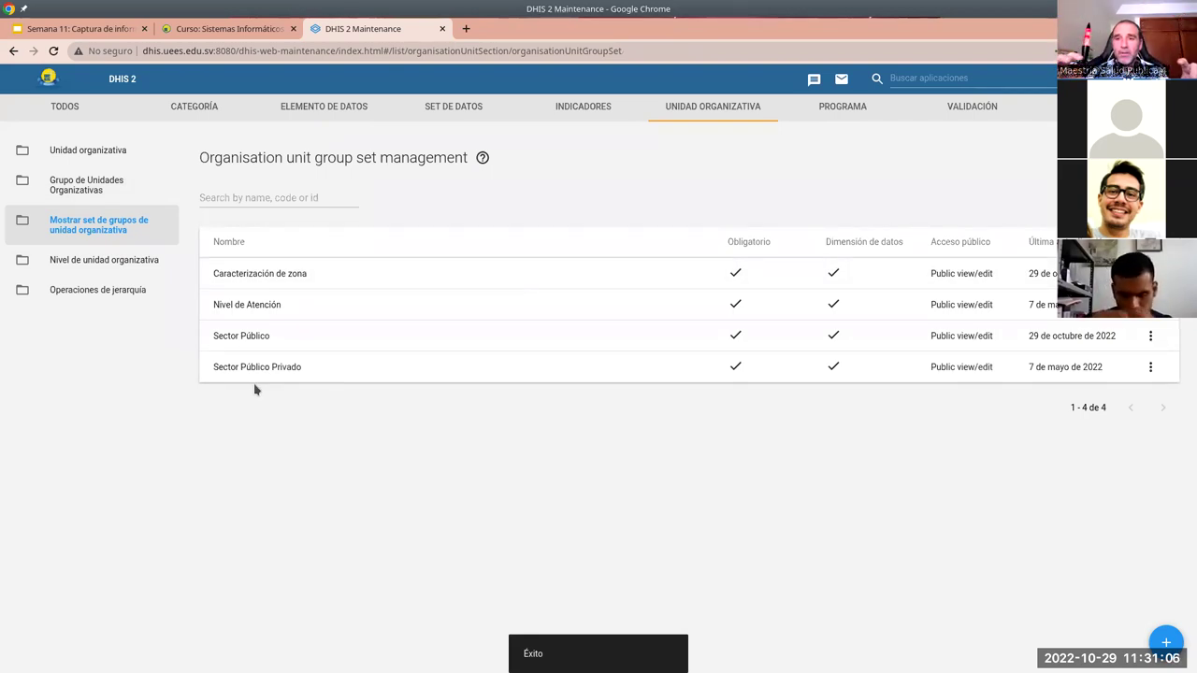
Open the Entidad Privada organisation unit group and expand Departamento de Sonsonate down to the units of Acajutla, Izalco and Sonsonate
left_click(89, 187)
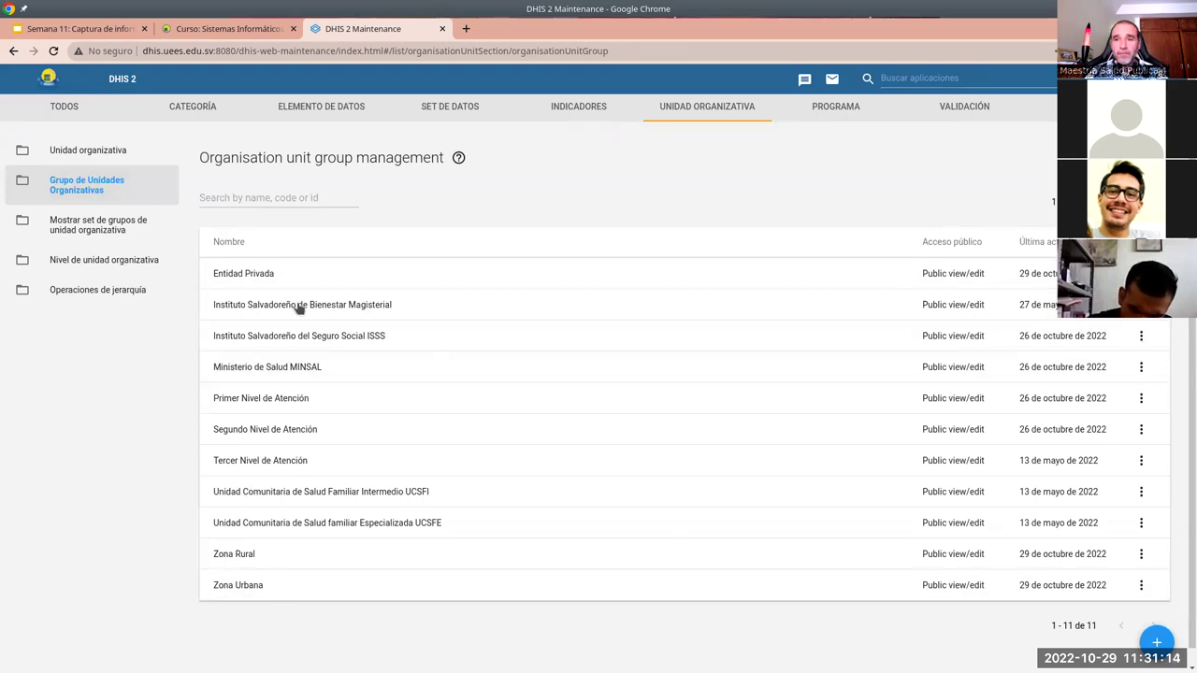
left_click(248, 276)
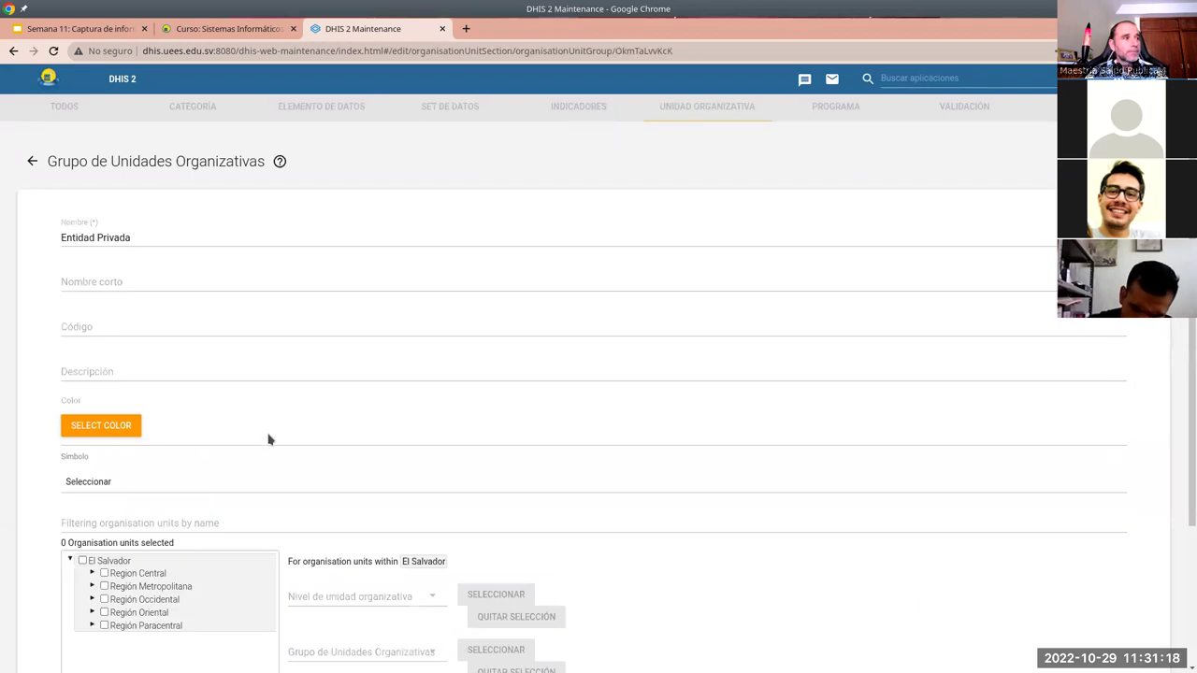
scroll(252, 468, "down", 2)
scroll(243, 485, "down", 1)
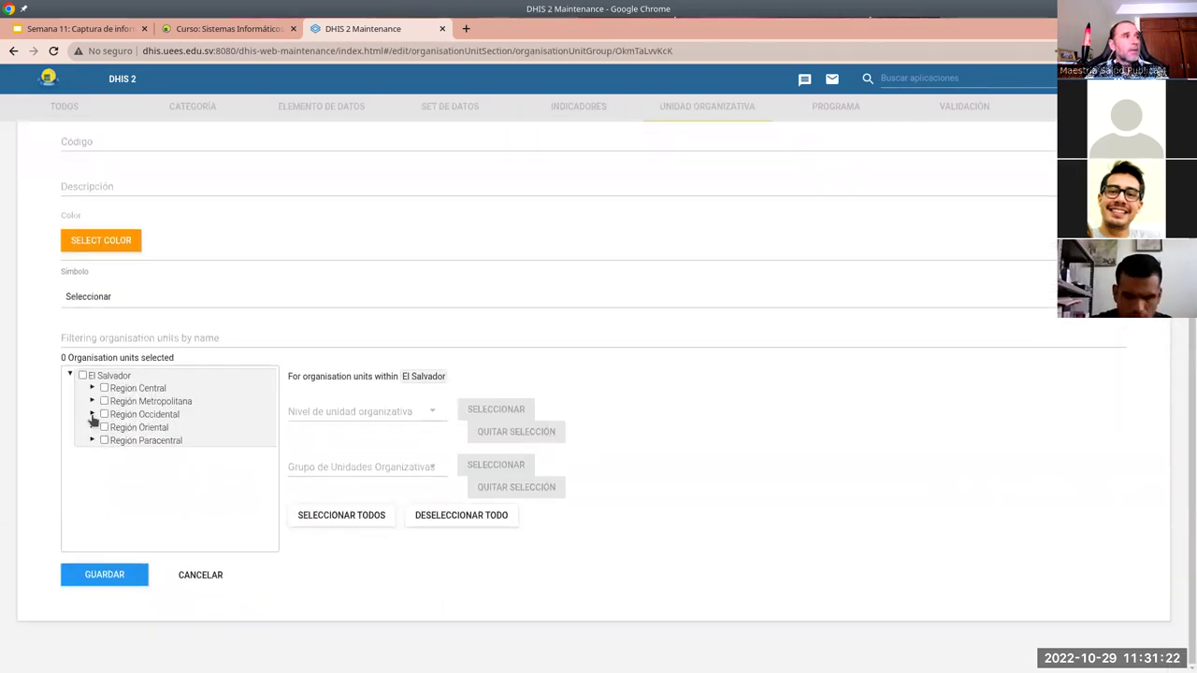
left_click(91, 414)
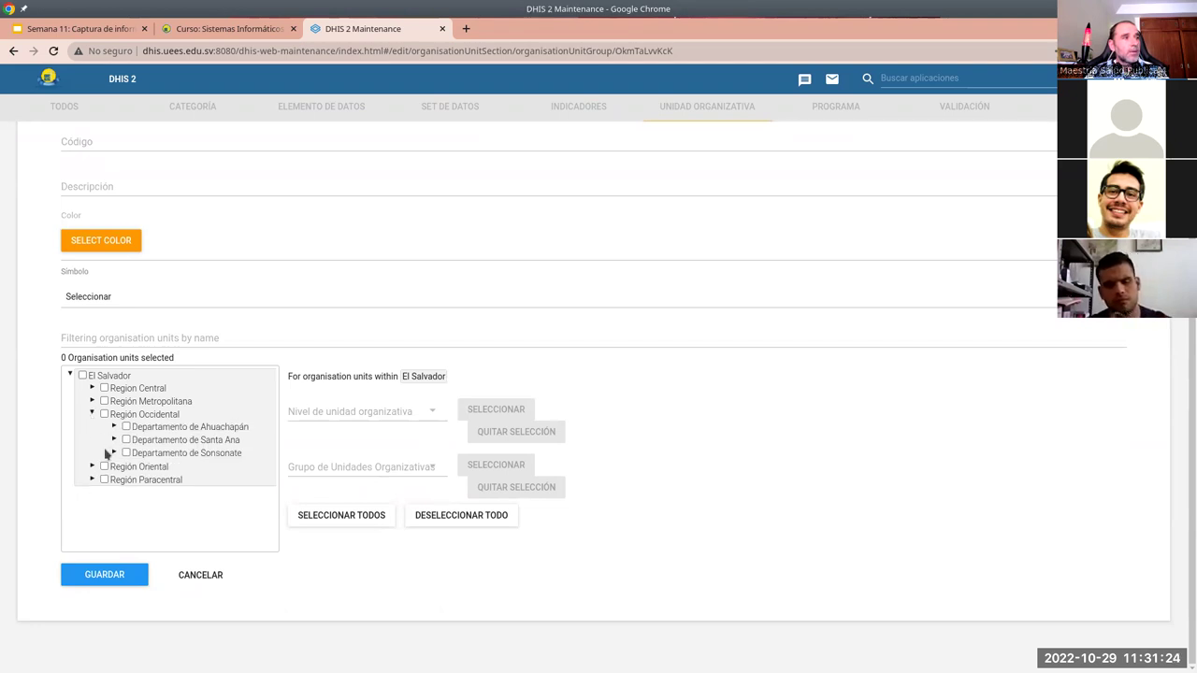
left_click(113, 453)
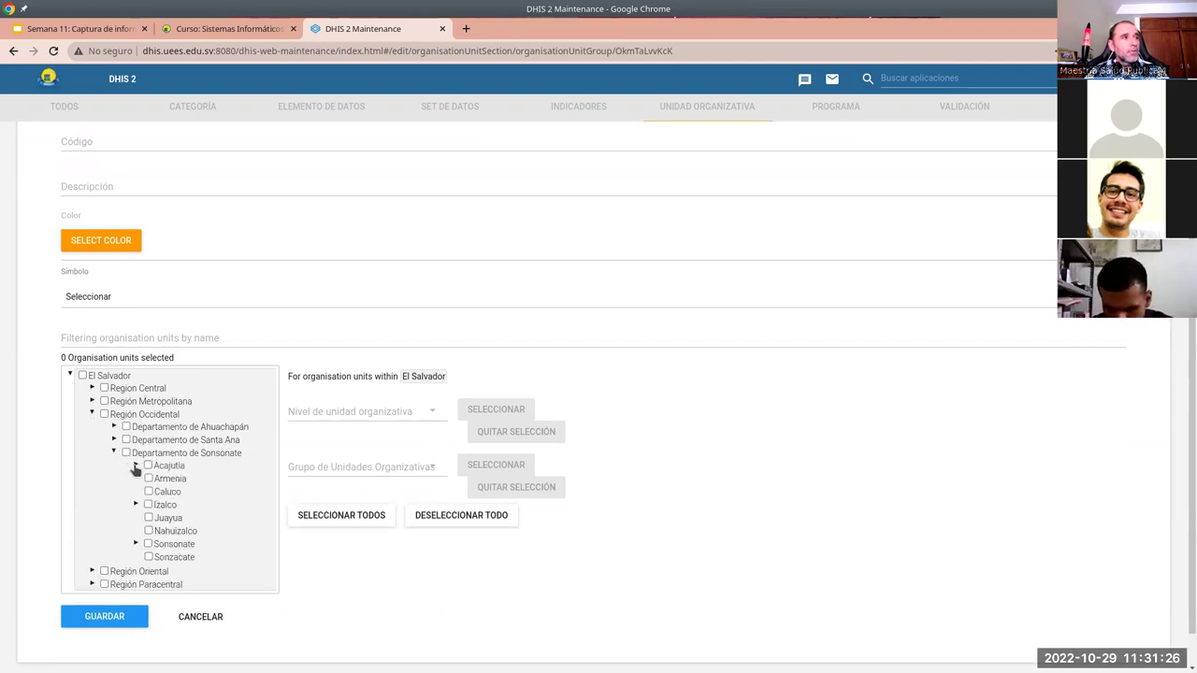
left_click(135, 466)
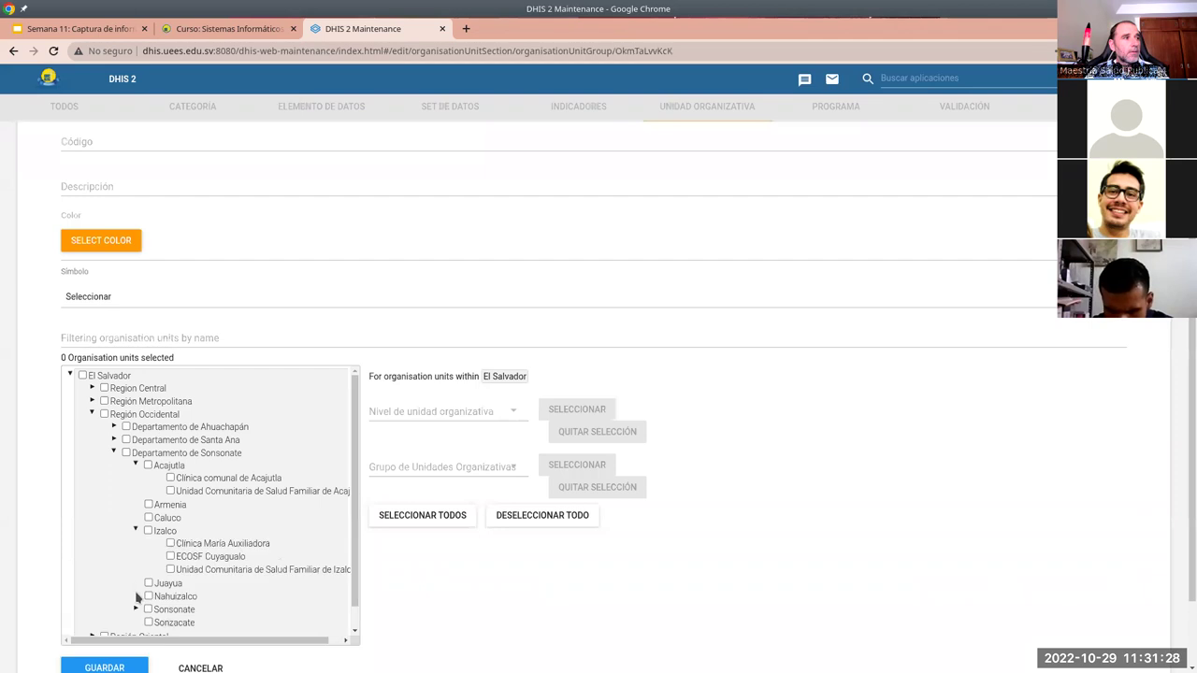
left_click(135, 609)
scroll(315, 539, "down", 2)
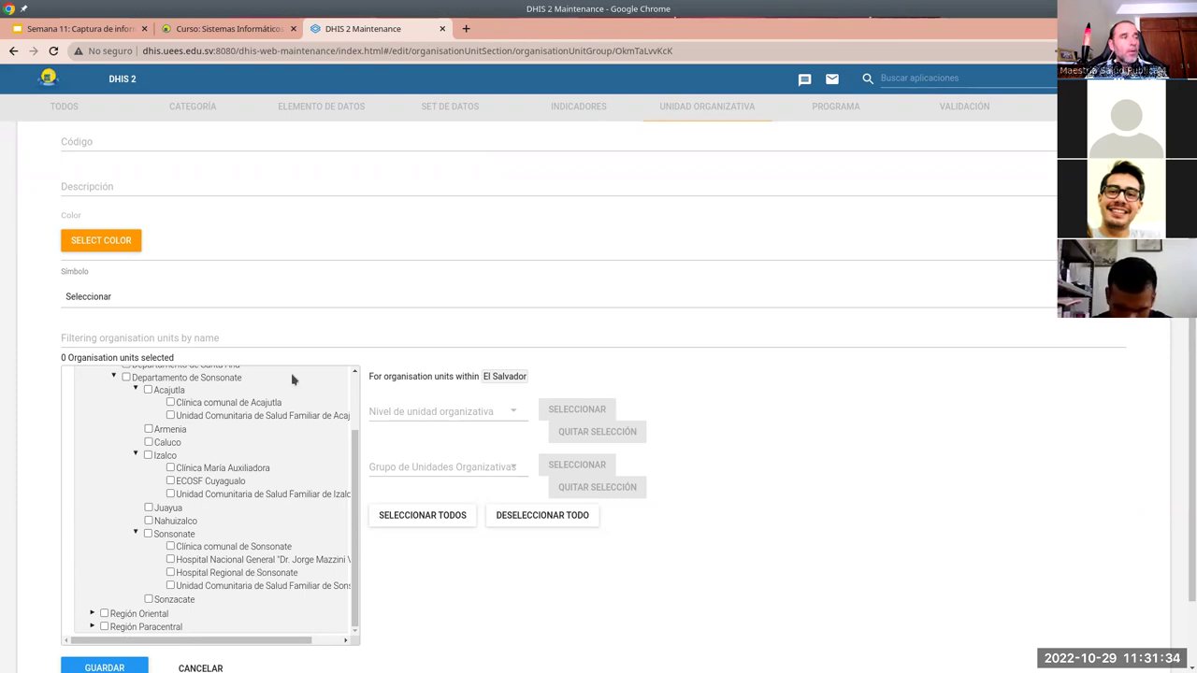
scroll(421, 320, "up", 3)
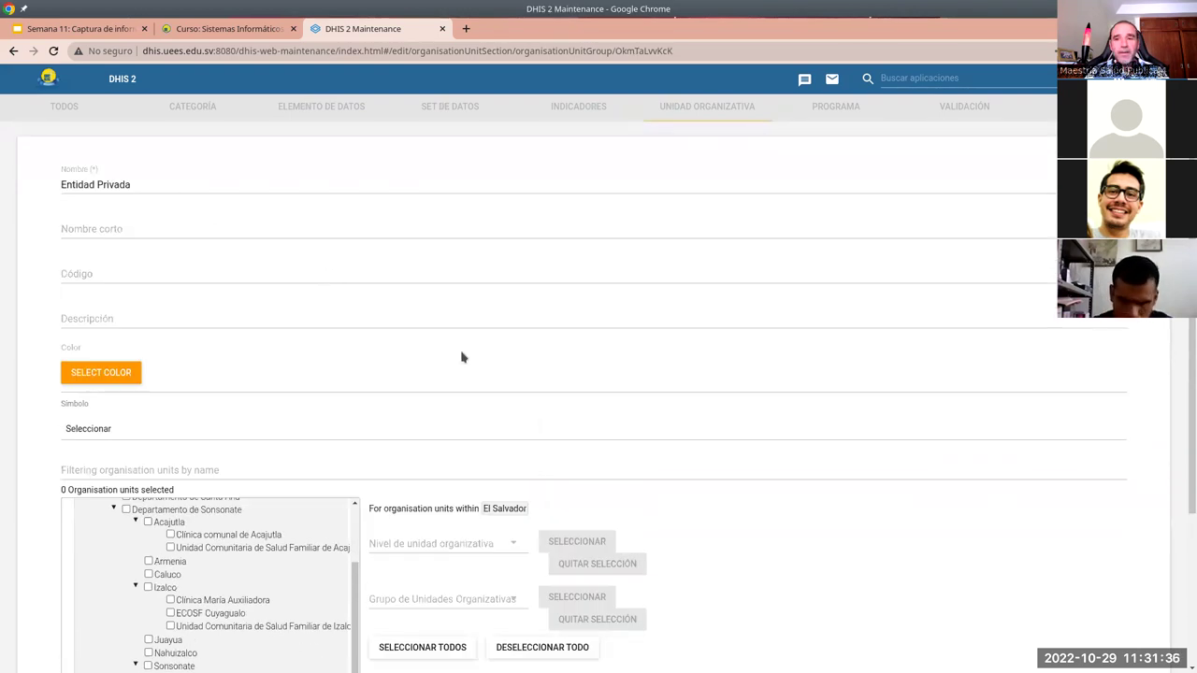
scroll(443, 486, "down", 3)
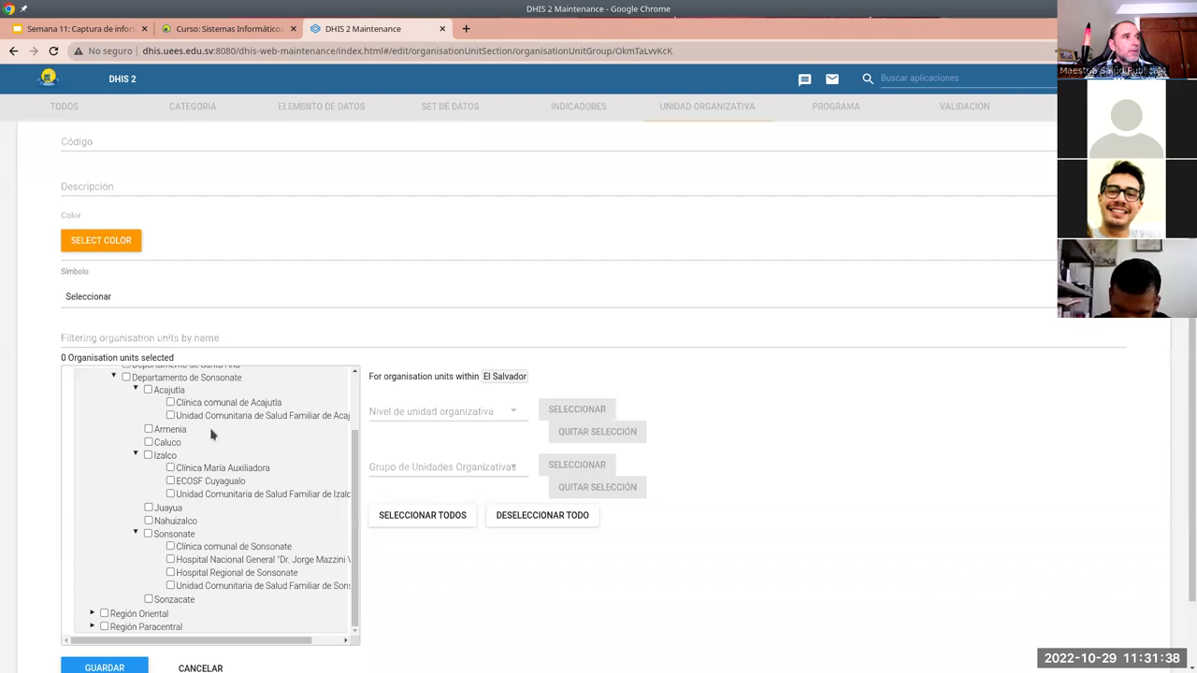
Add Clínica María Auxiliadora in Izalco to the Entidad Privada group and save it
left_click(171, 469)
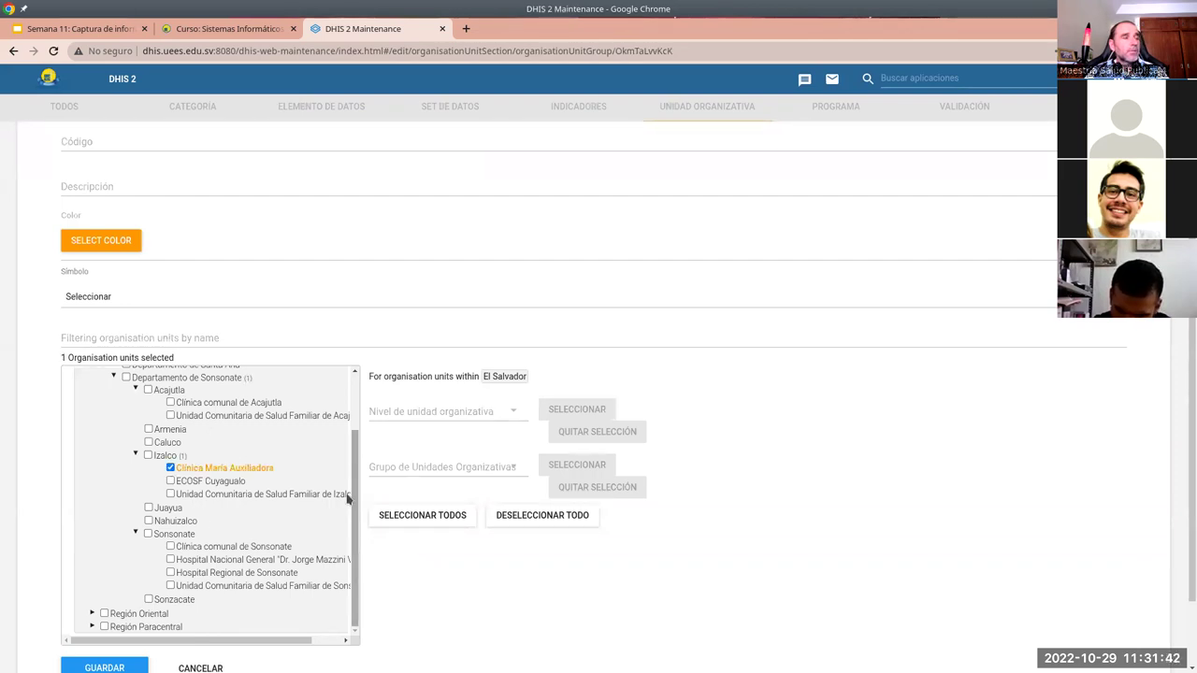
scroll(328, 606, "down", 2)
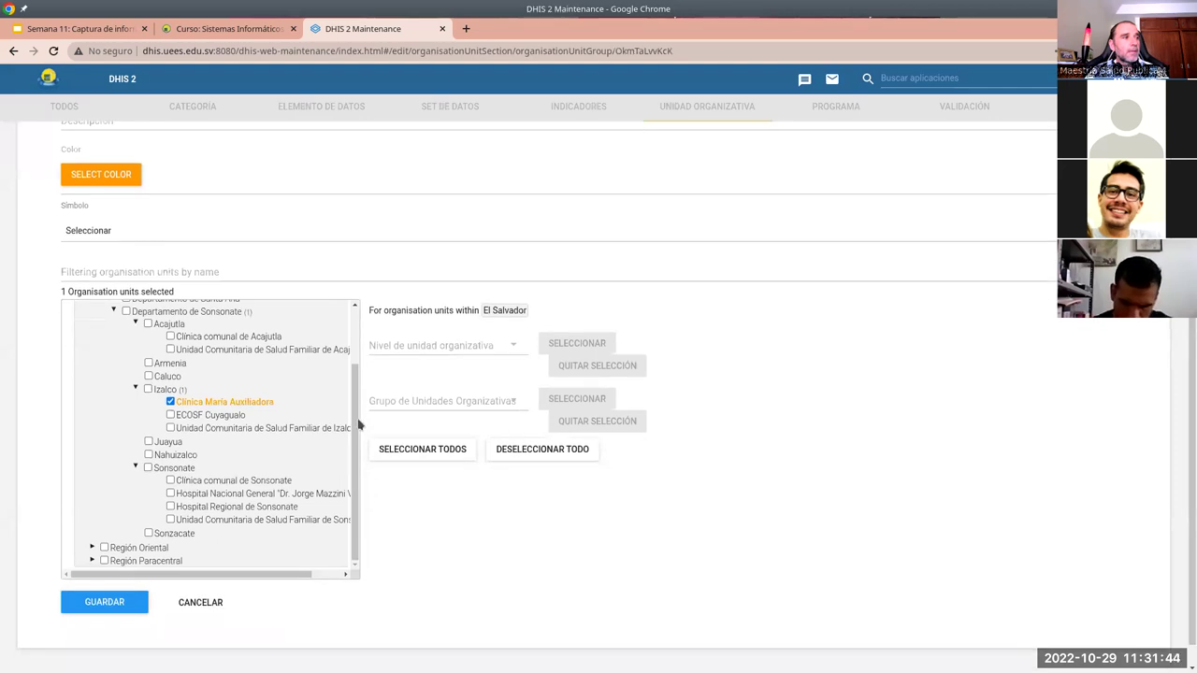
left_click(122, 606)
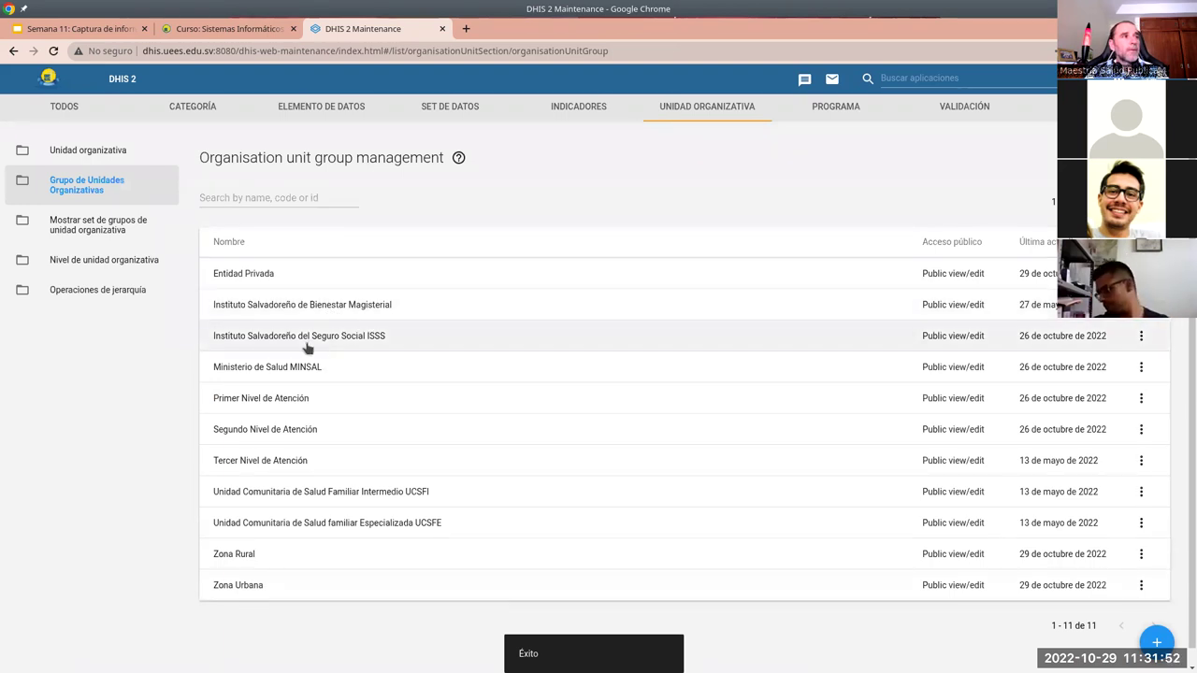
Open the Instituto Salvadoreño del Seguro Social ISSS group and select all organisation units at the Local level
left_click(381, 338)
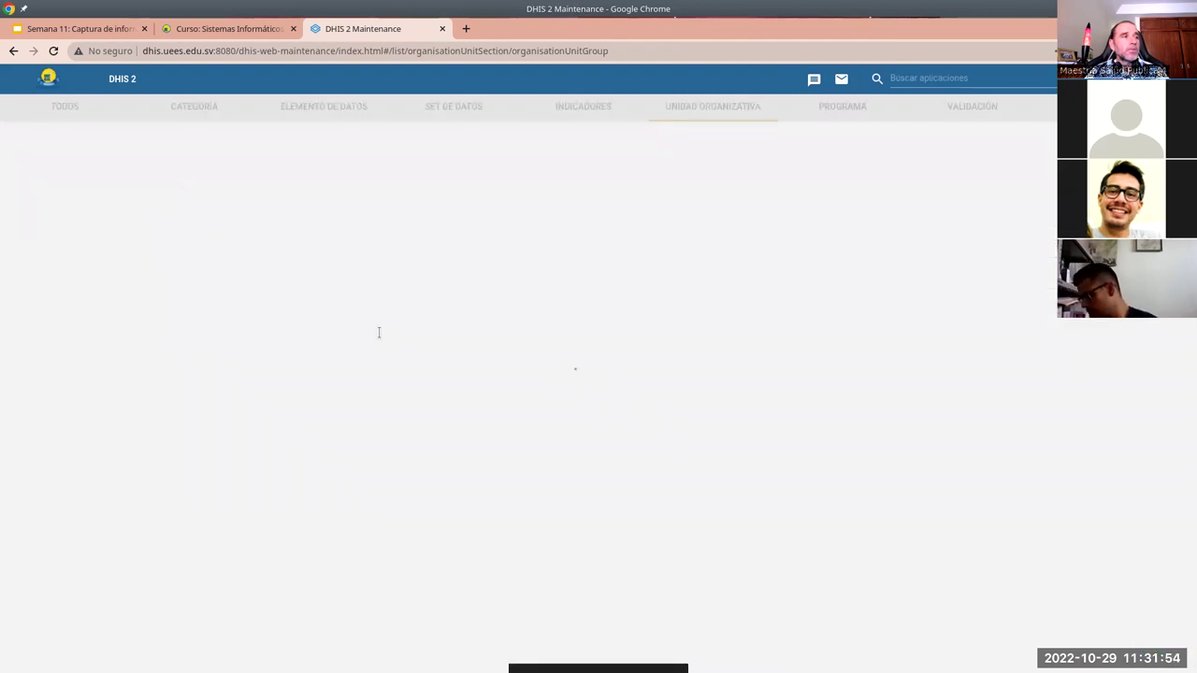
scroll(318, 561, "down", 2)
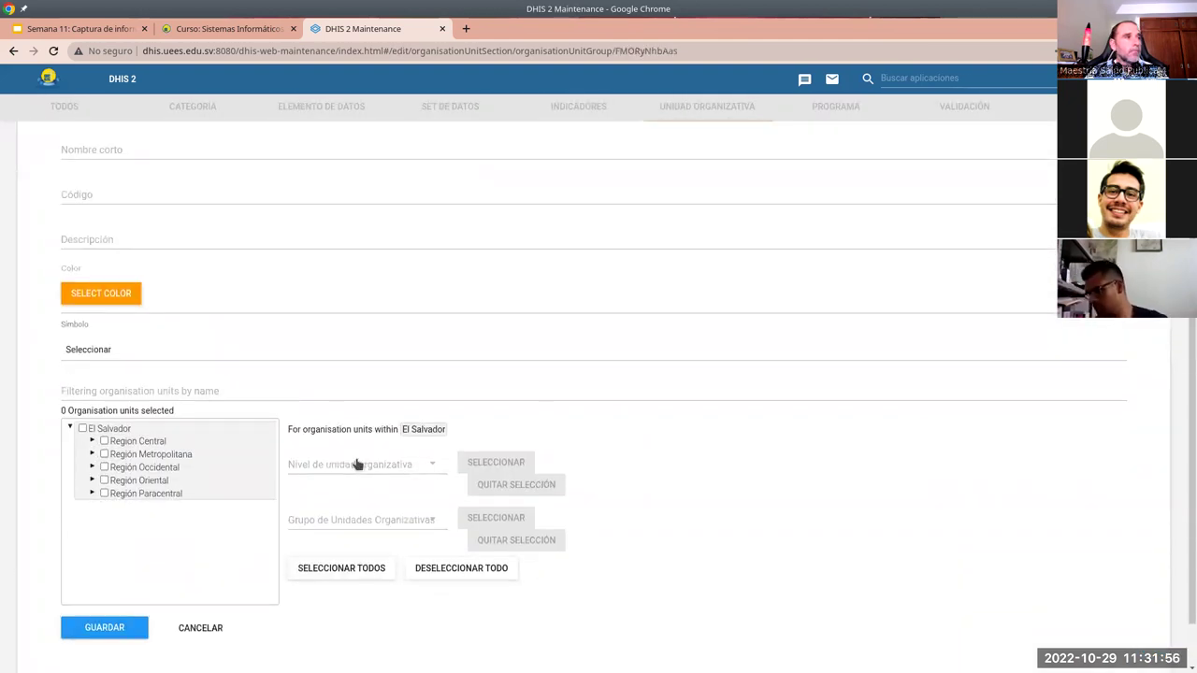
left_click(369, 477)
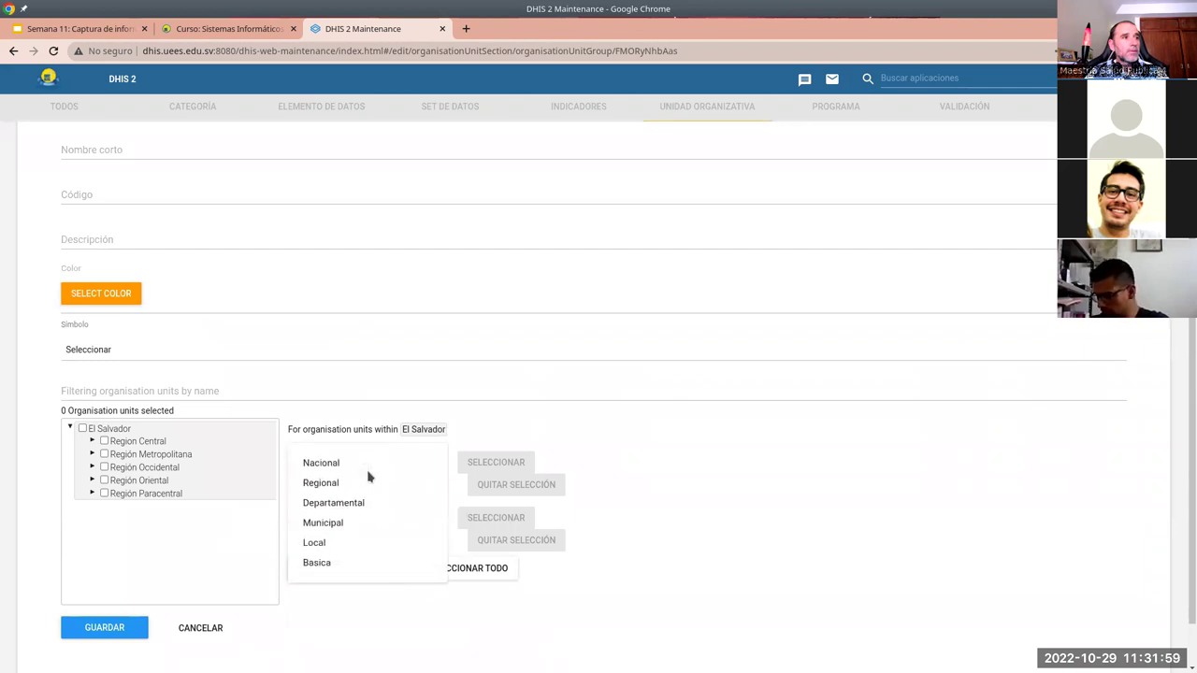
left_click(326, 545)
left_click(91, 442)
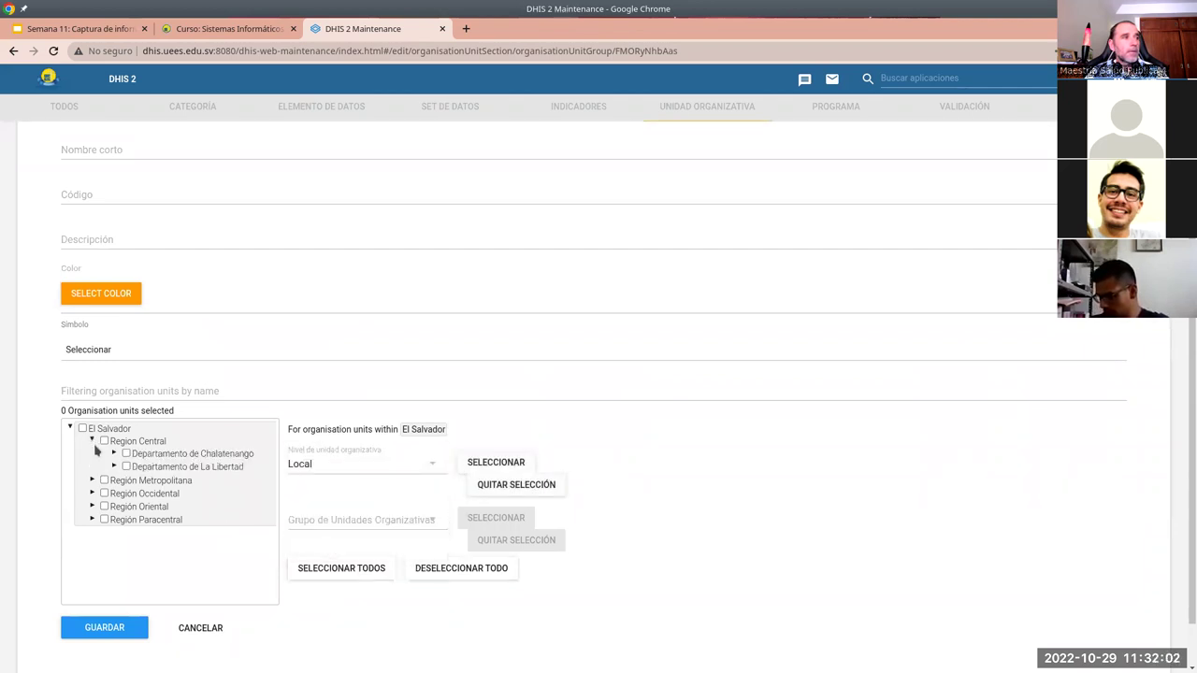
left_click(476, 468)
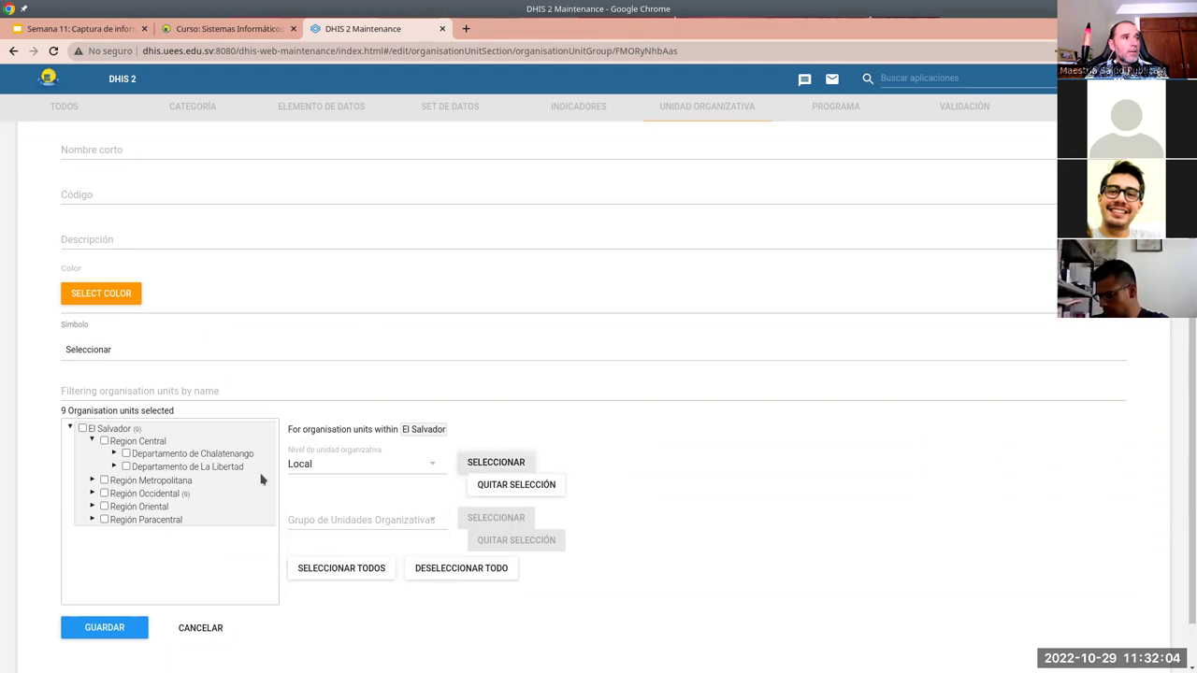
Expand Región Occidental and Departamento de Sonsonate in the organisation unit tree to reach its municipalities
left_click(114, 454)
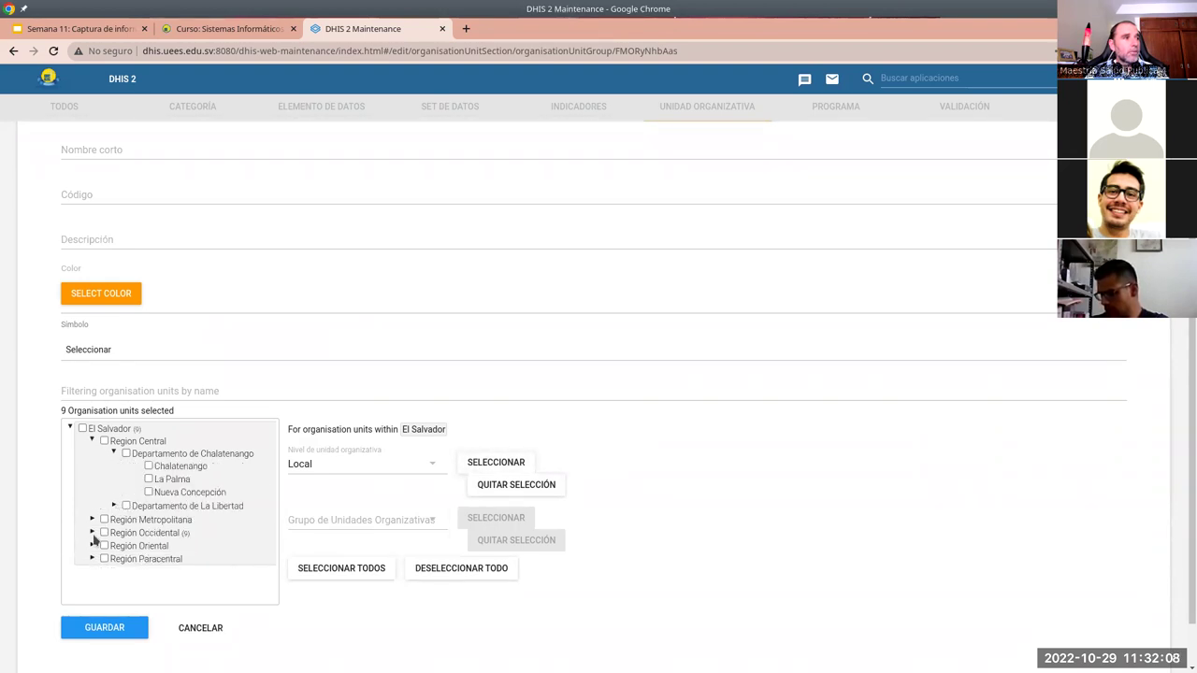
left_click(93, 533)
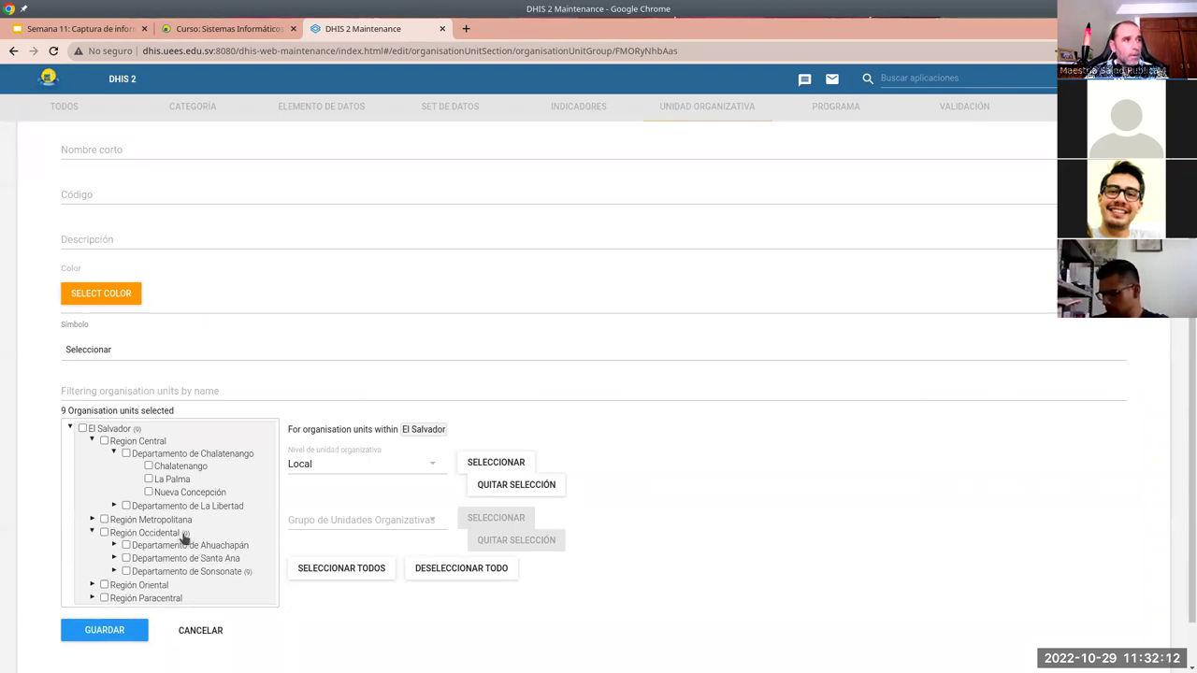
left_click(115, 545)
scroll(131, 552, "down", 1)
left_click(114, 531)
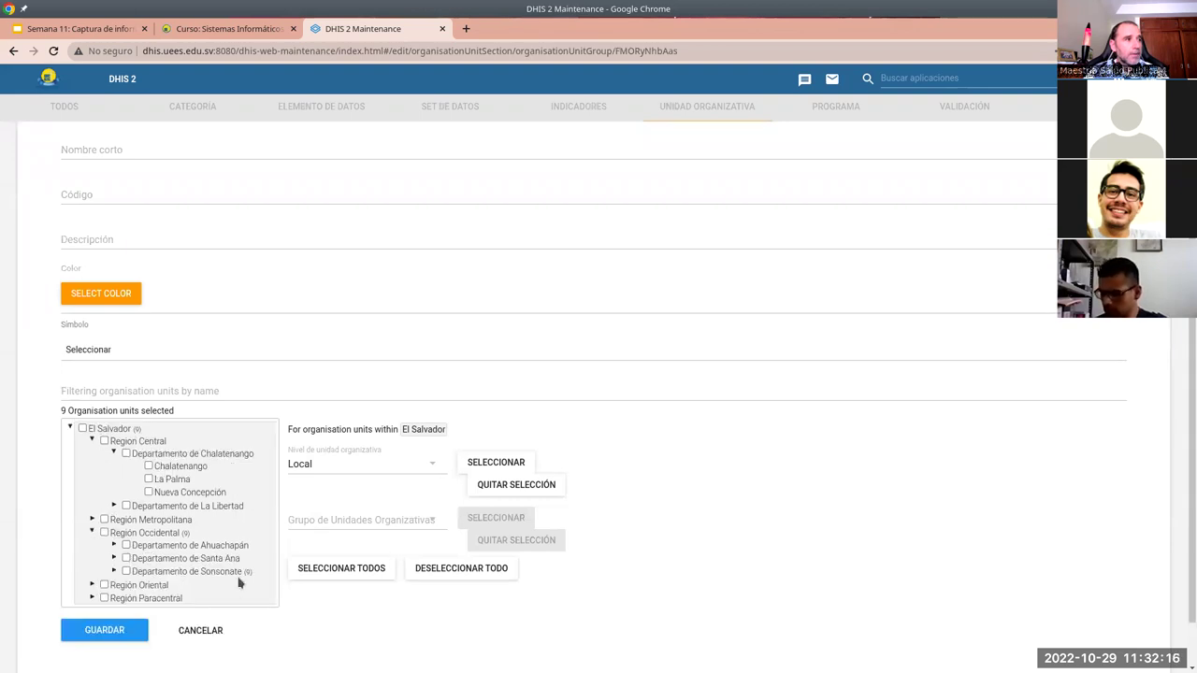
left_click(115, 571)
scroll(159, 542, "down", 2)
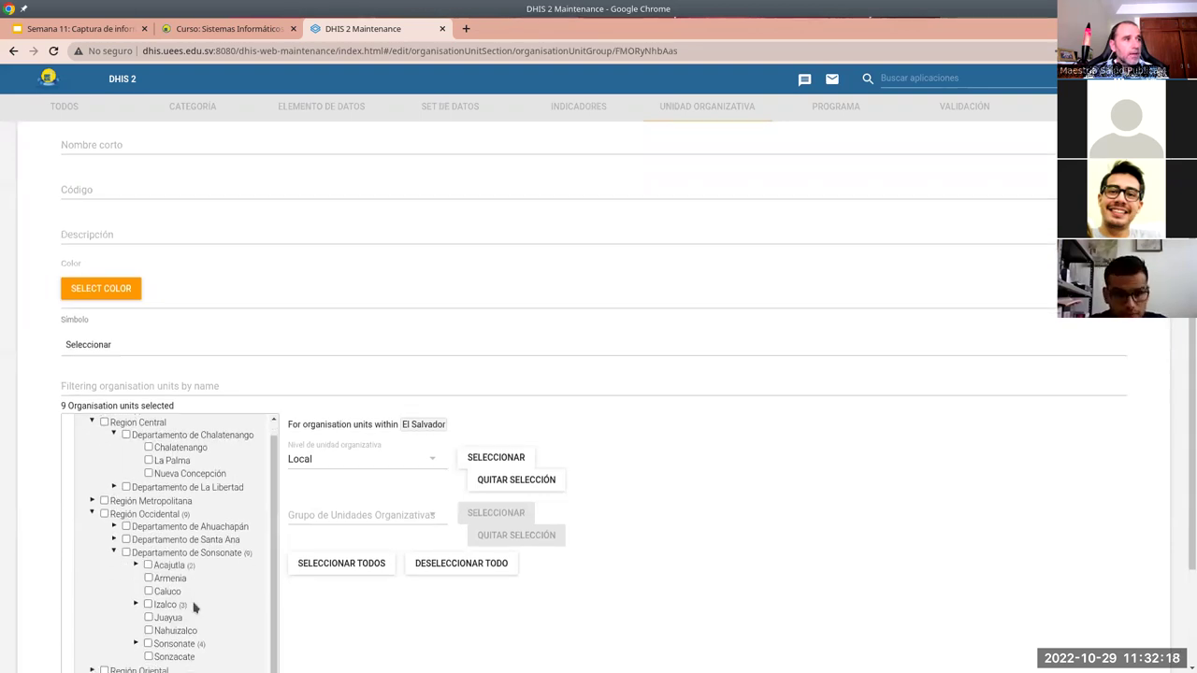
Expand the municipalities Acajutla, Izalco and Sonsonate to show their selected local units
left_click(137, 471)
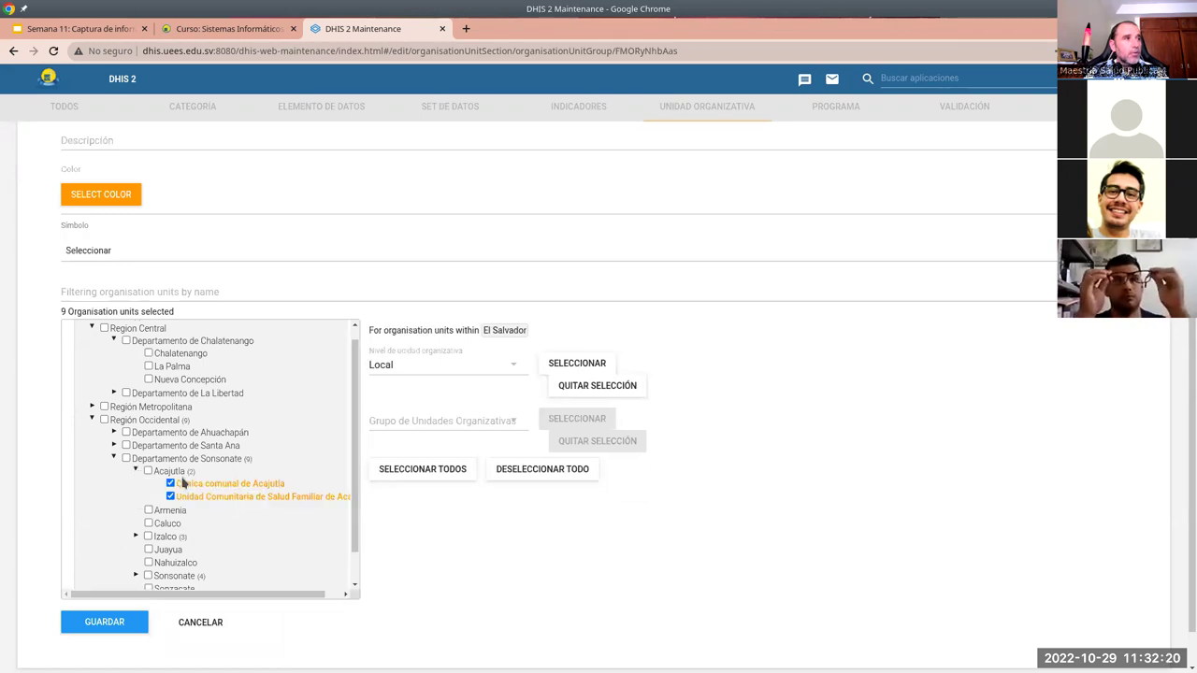
scroll(150, 554, "down", 1)
left_click(136, 503)
scroll(139, 541, "down", 1)
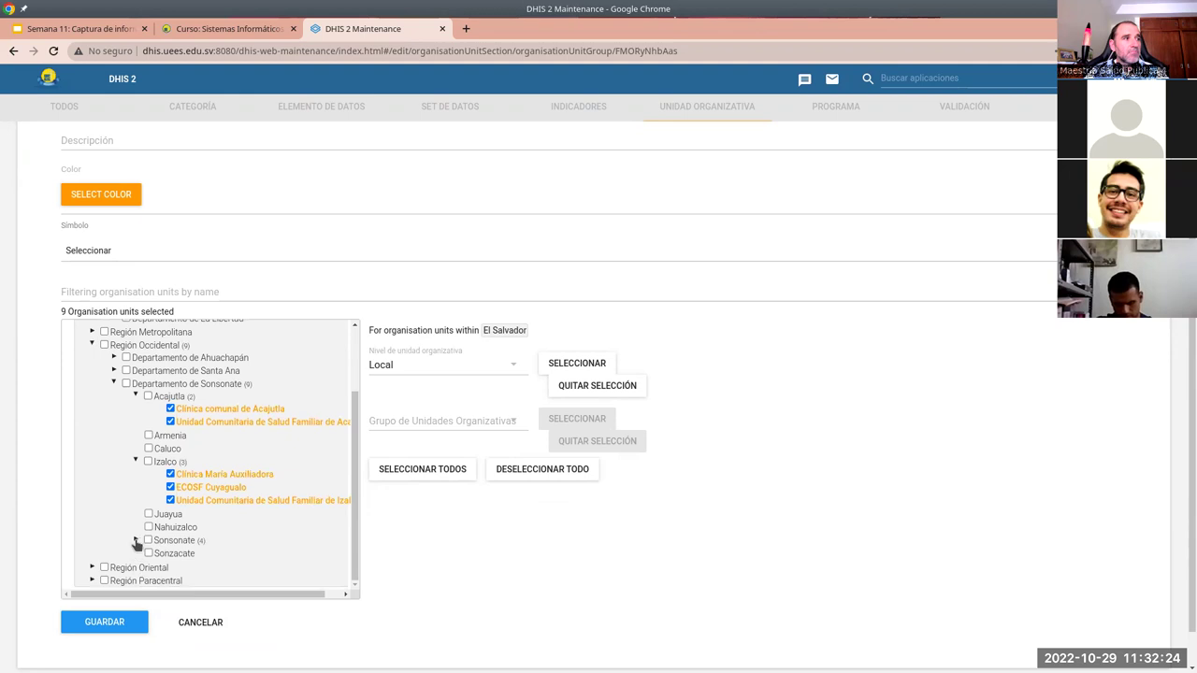
left_click(136, 543)
scroll(266, 539, "down", 2)
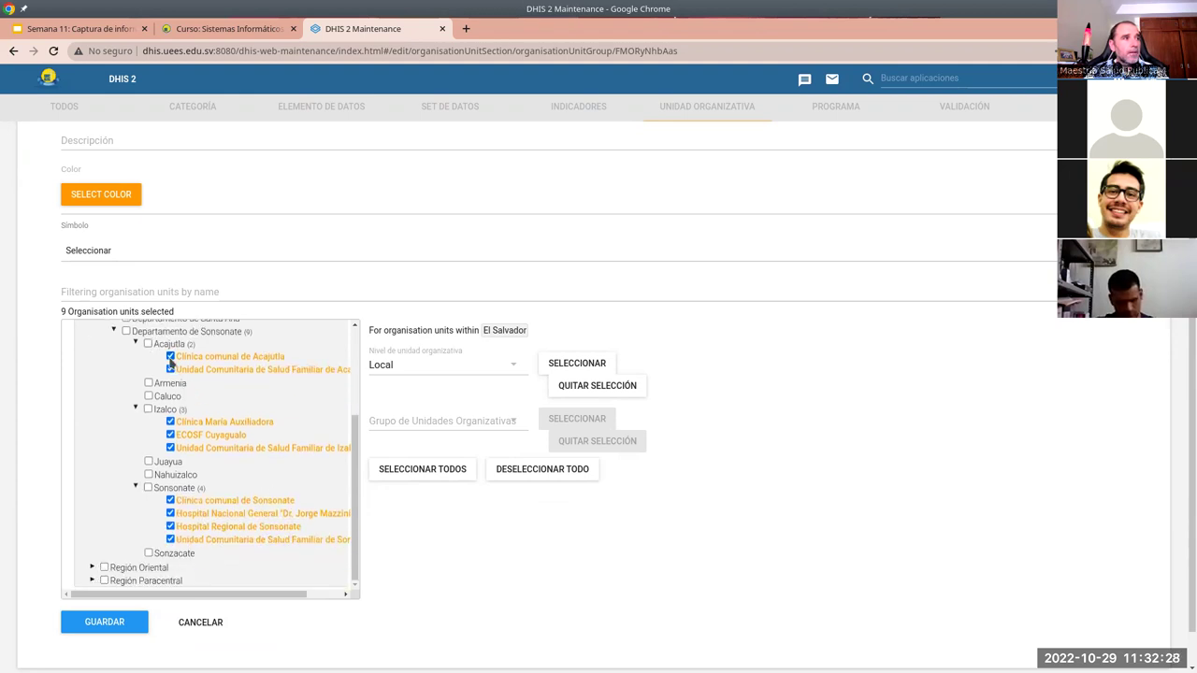
Deselect Acajutla's Unidad Comunitaria de Salud Familiar and Izalco's Clínica María Auxiliadora, ECOSF Cuyagualo and Unidad Comunitaria de Salud Familiar
left_click(170, 369)
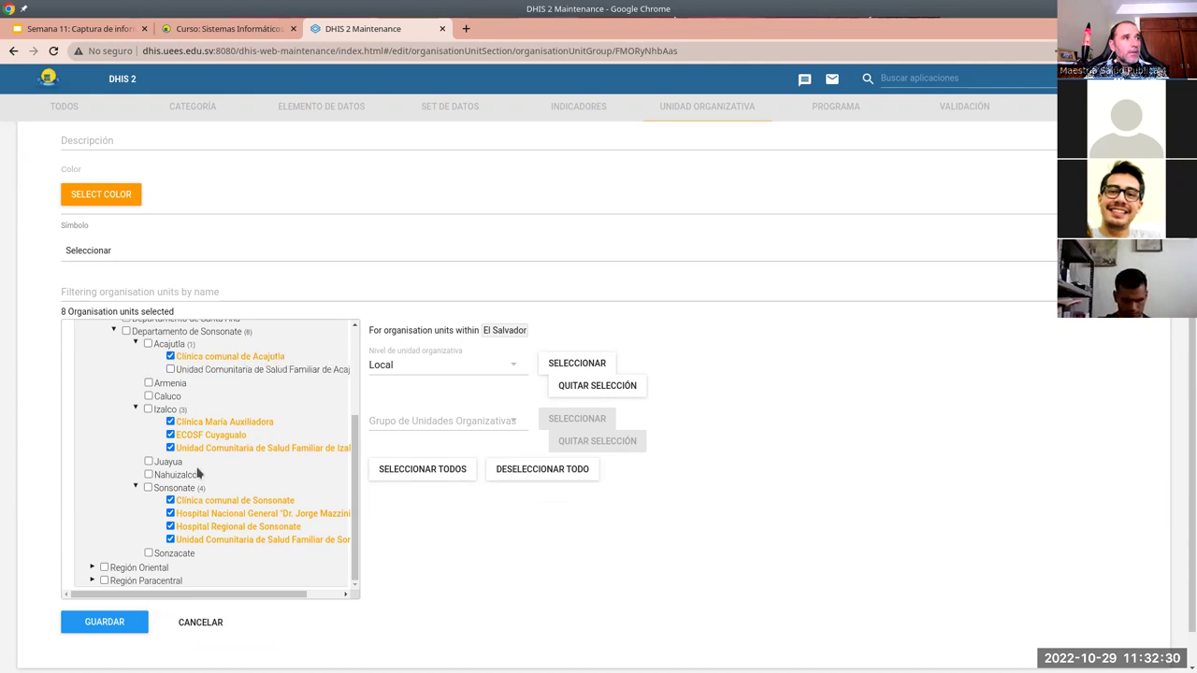
left_click(170, 422)
left_click(171, 435)
left_click(171, 448)
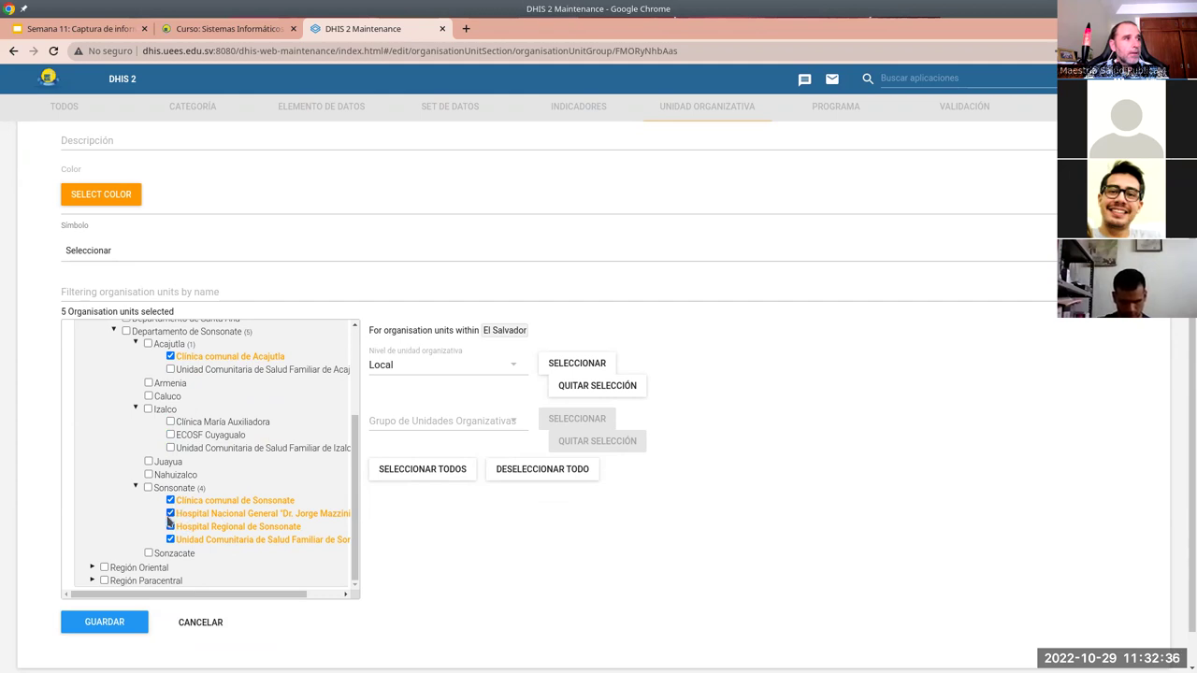
Deselect Sonsonate's Hospital Nacional General and Unidad Comunitaria de Salud Familiar, and save the ISSS group
left_click(170, 513)
left_click(170, 540)
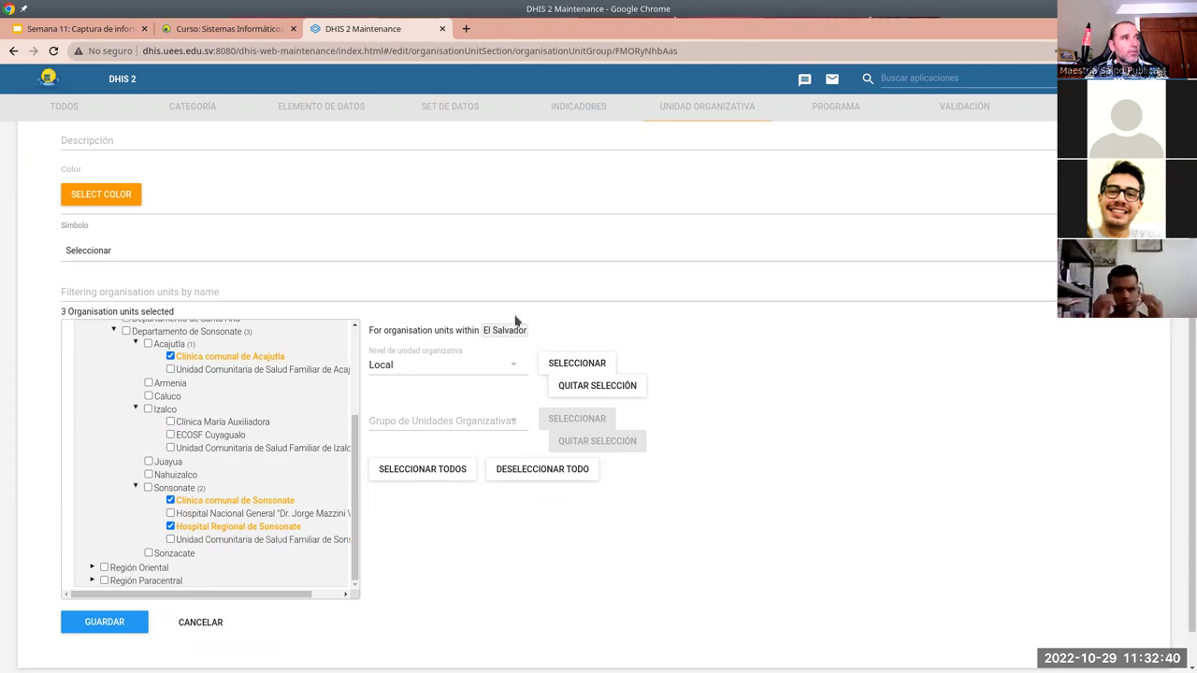
scroll(514, 321, "up", 3)
scroll(270, 403, "down", 3)
left_click(104, 625)
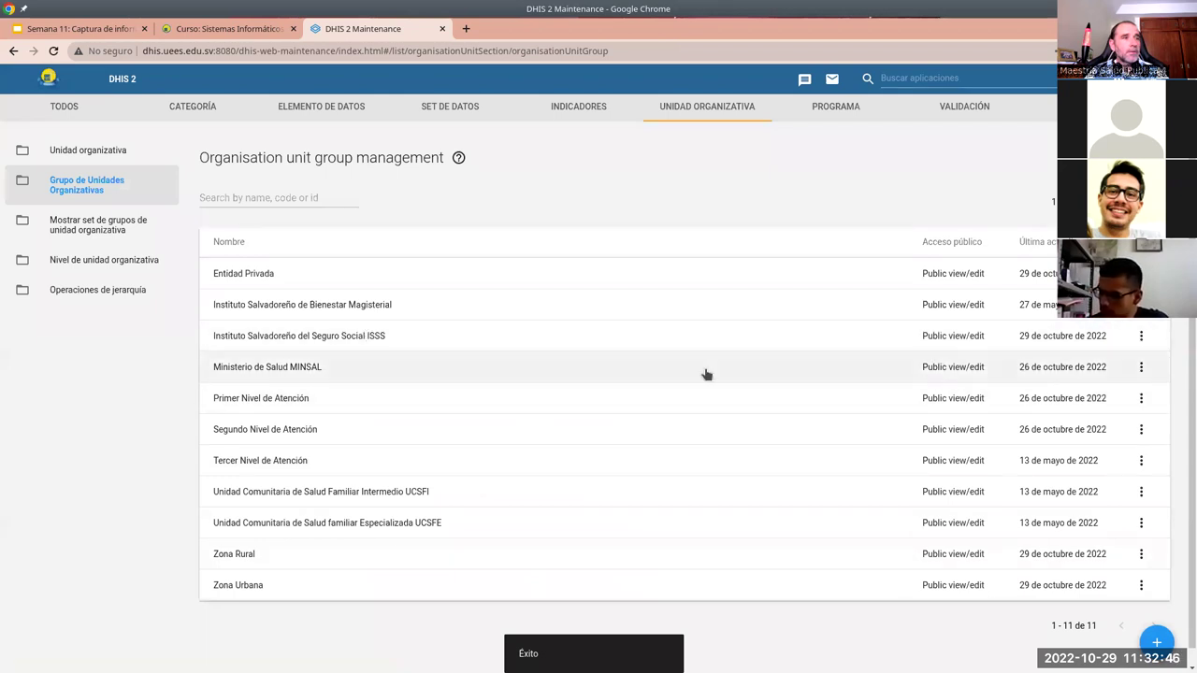
Open the Ministerio de Salud MINSAL group and deselect Departamento de La Unión and Departamento de Morazán under Región Oriental
left_click(304, 370)
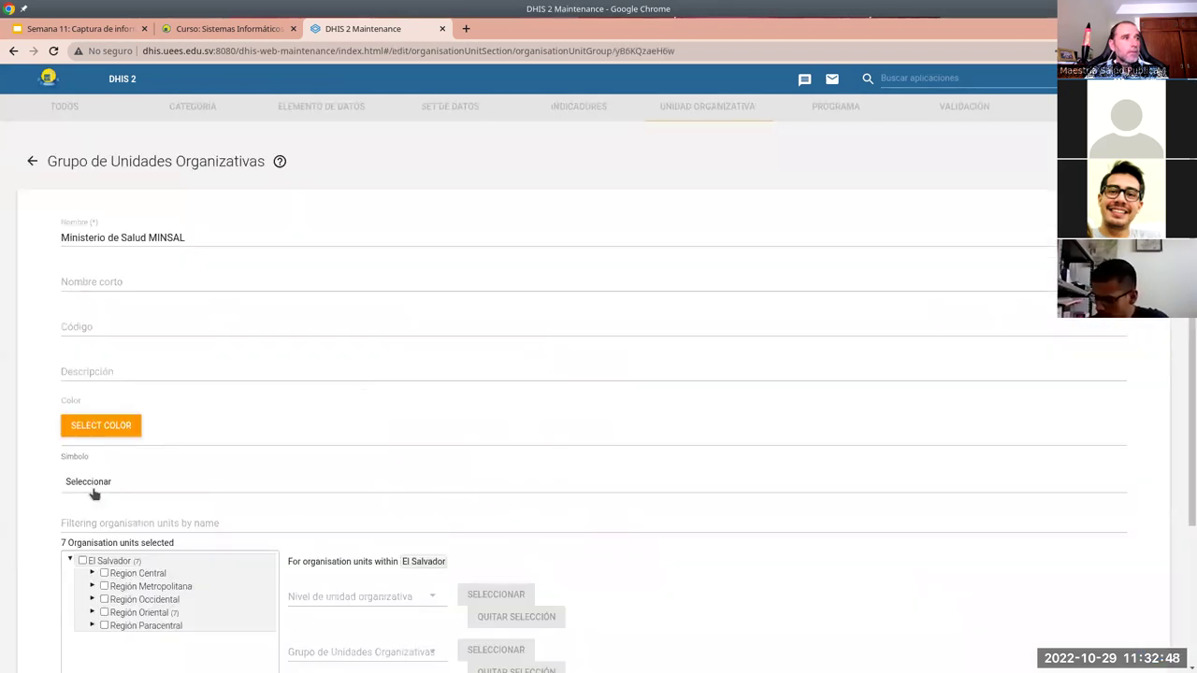
scroll(94, 494, "down", 3)
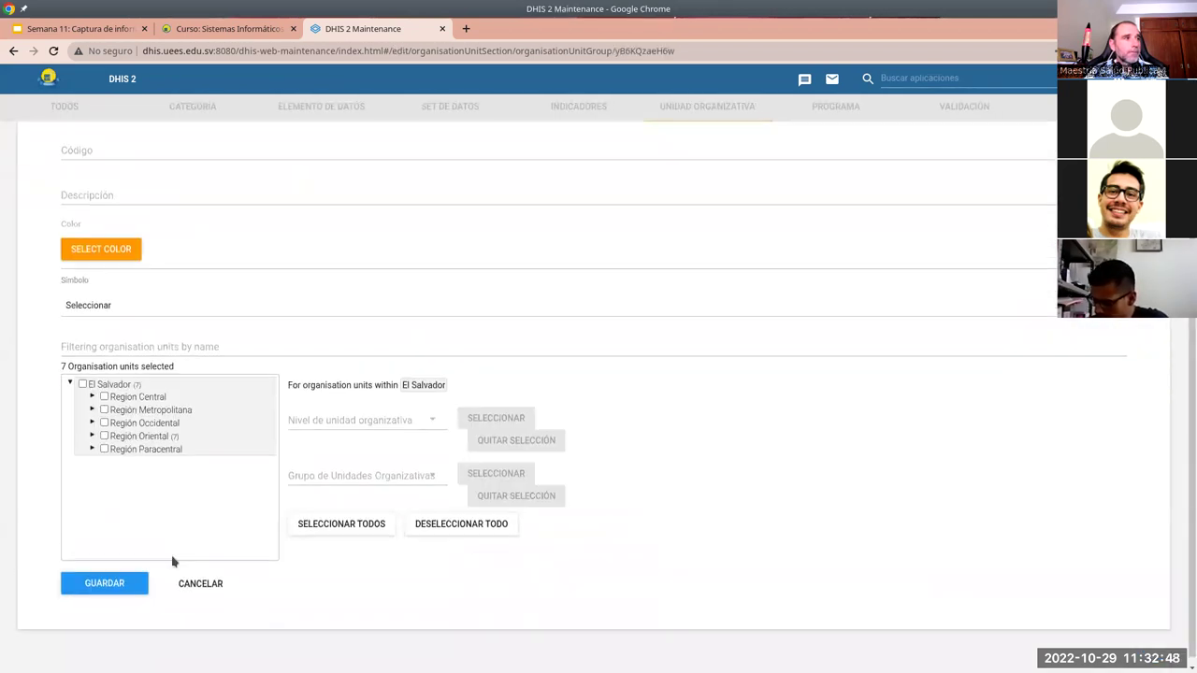
left_click(93, 427)
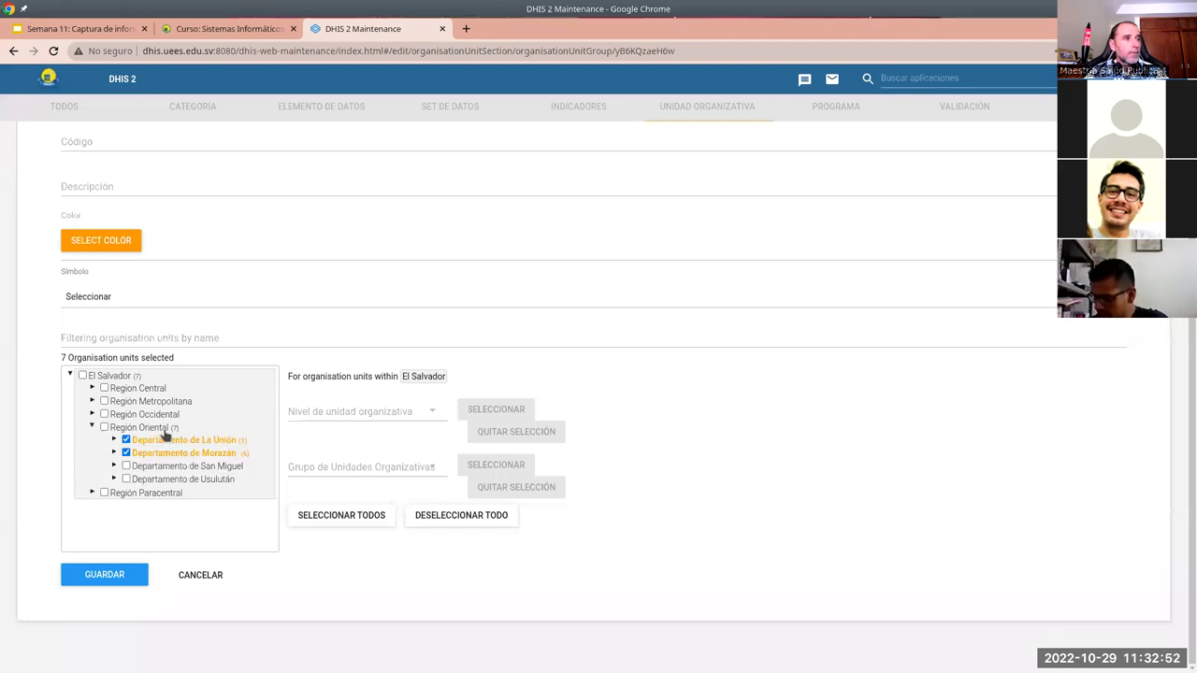
left_click(126, 439)
left_click(126, 453)
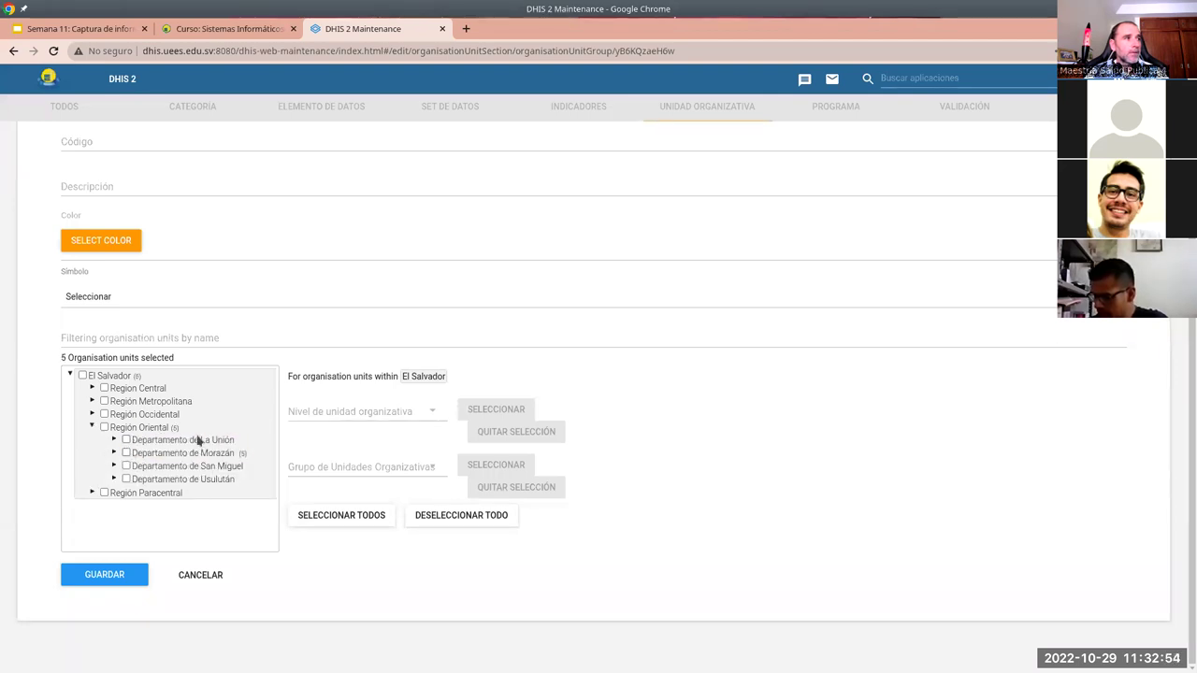
Deselect Cacaopera, Meanguera, Osicala, San Carlos and San Francisco Gotera under Departamento de Morazán
left_click(114, 453)
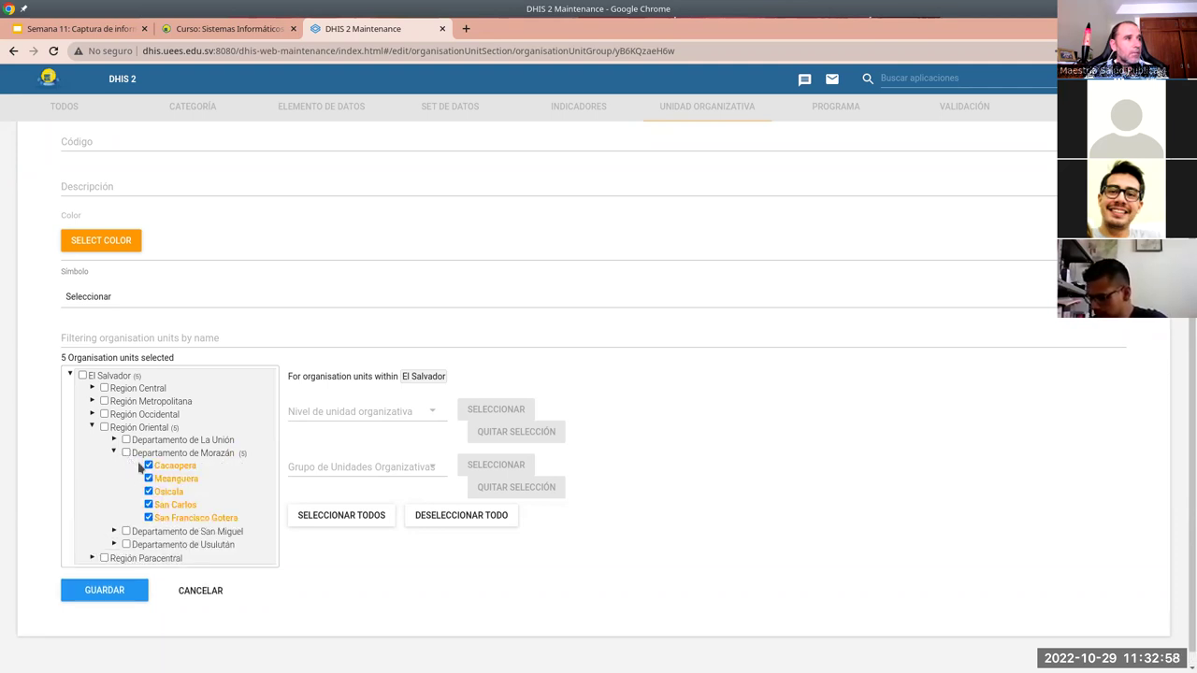
left_click(148, 464)
left_click(148, 478)
left_click(148, 491)
left_click(148, 504)
left_click(148, 517)
scroll(192, 502, "down", 1)
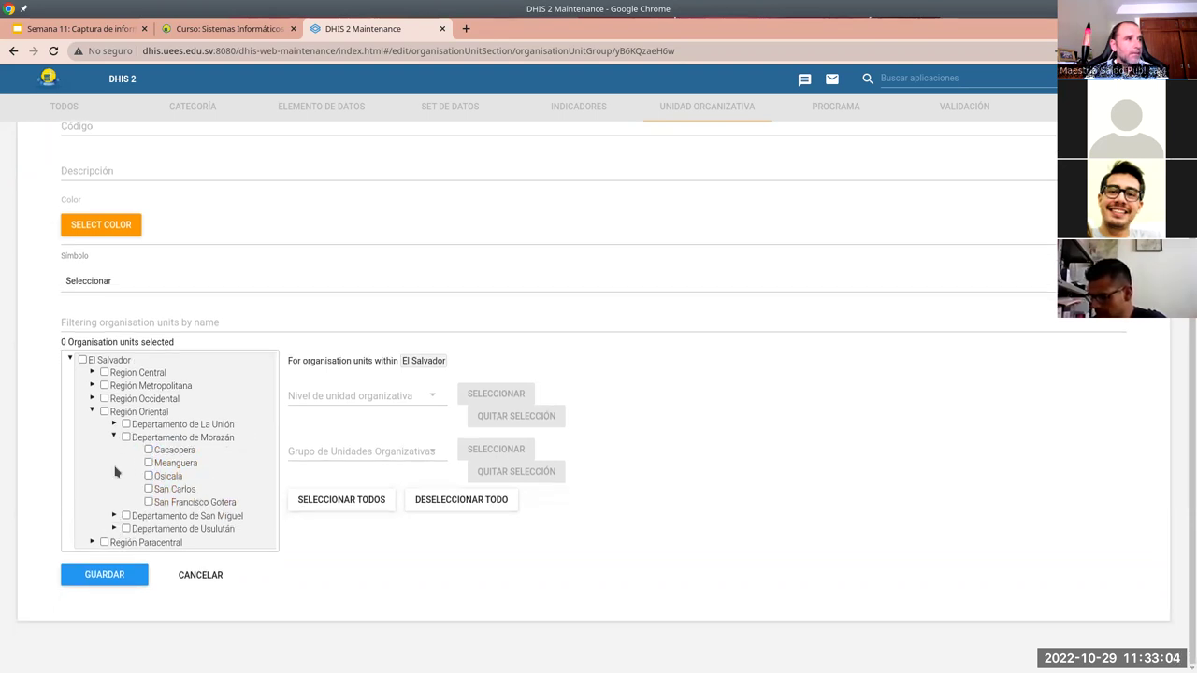
Under Región Occidental, Departamento de Sonsonate, select Acajutla's Unidad Comunitaria de Salud Familiar for the MINSAL group
left_click(91, 398)
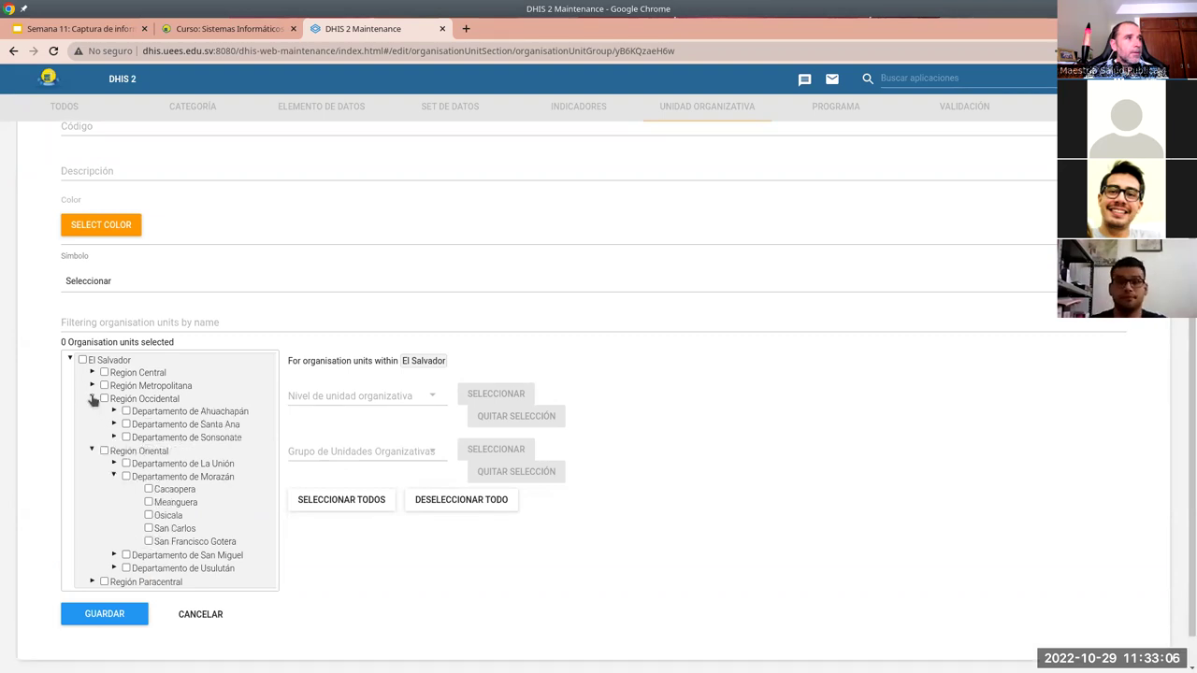
left_click(114, 437)
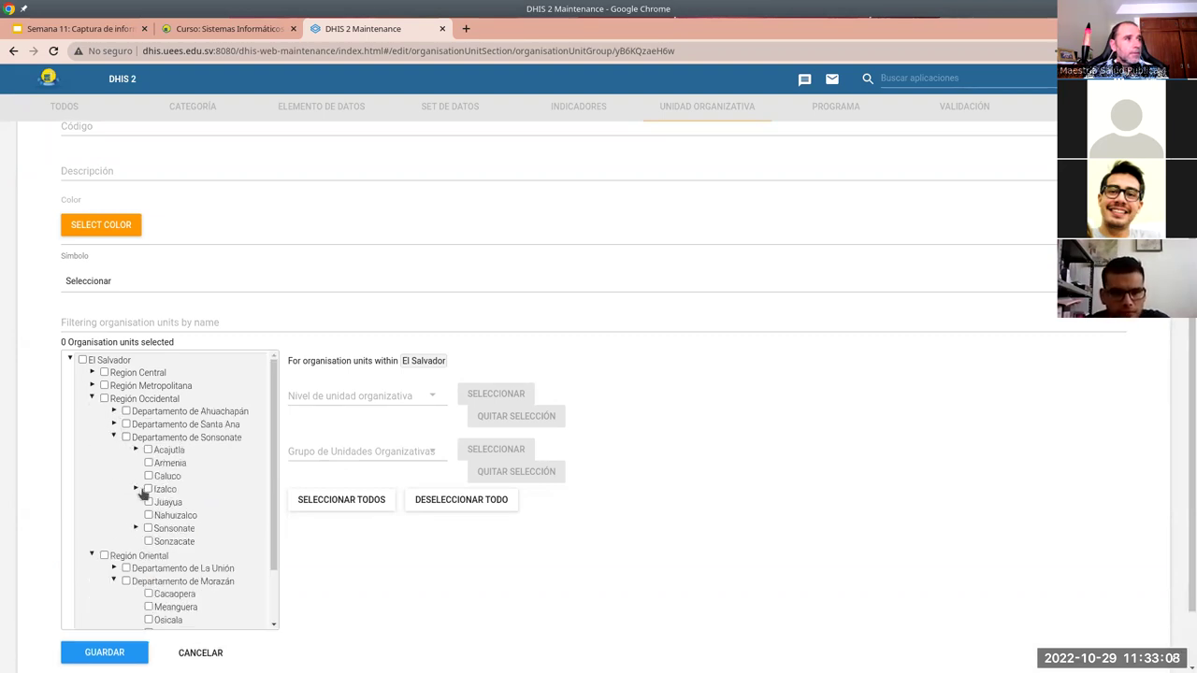
left_click(136, 449)
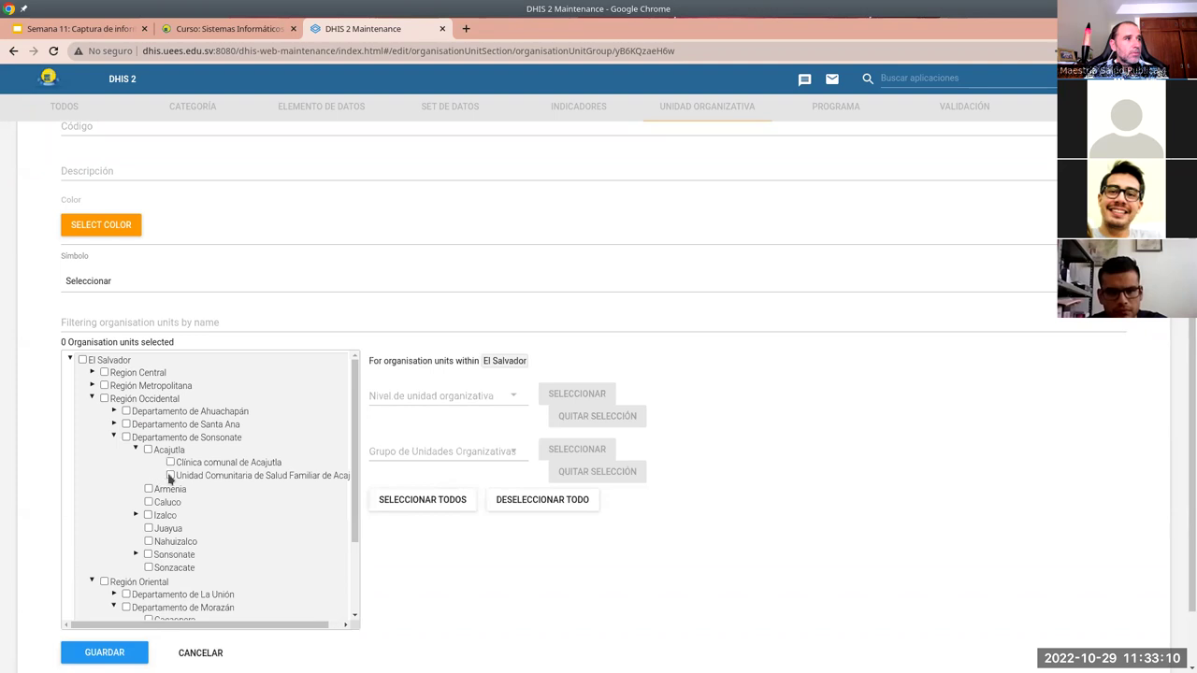
left_click(170, 476)
scroll(199, 555, "down", 1)
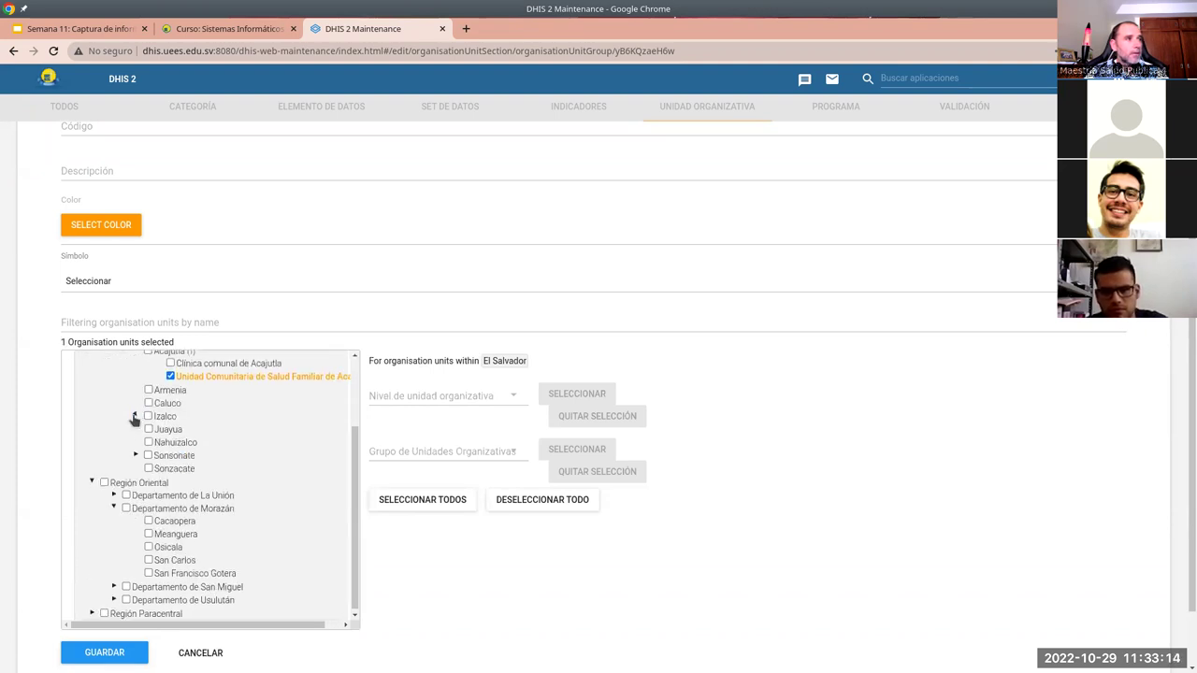
Select Izalco's ECOSF Cuyagualo and Unidad Comunitaria de Salud Familiar for the MINSAL group
left_click(134, 417)
left_click(171, 442)
left_click(171, 454)
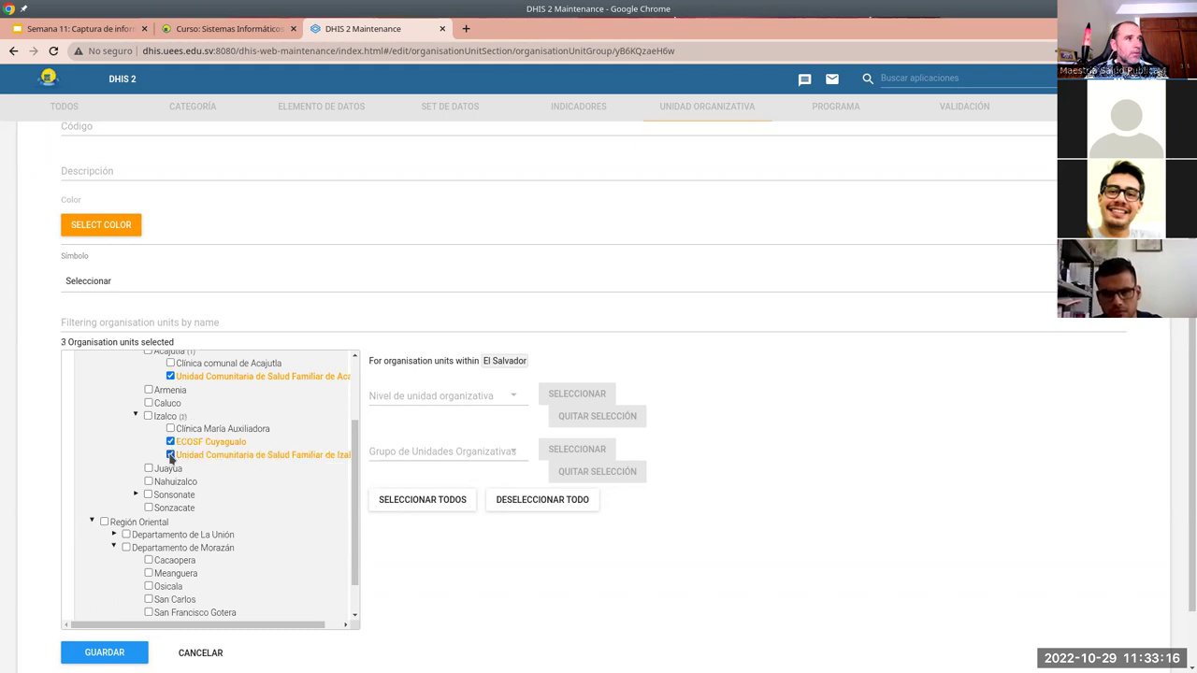
scroll(128, 524, "down", 1)
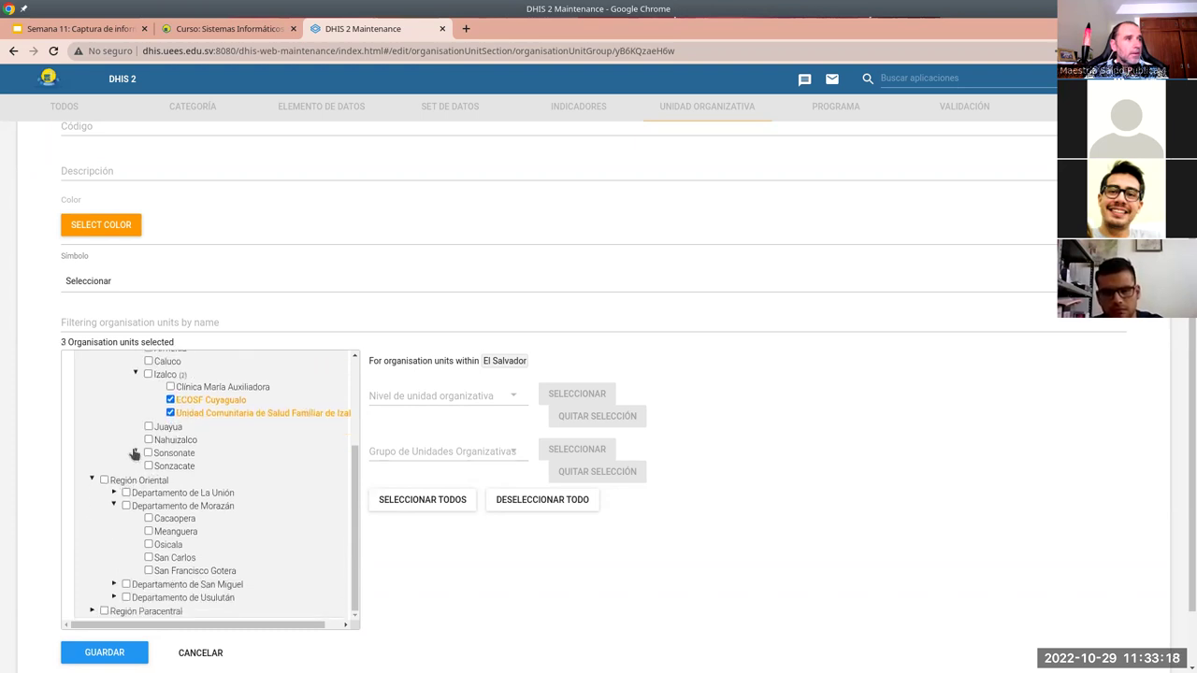
Select the municipality Sonsonate's Hospital Nacional General and Unidad Comunitaria de Salud Familiar, and save the MINSAL group
left_click(134, 453)
left_click(170, 479)
left_click(170, 506)
left_click(129, 651)
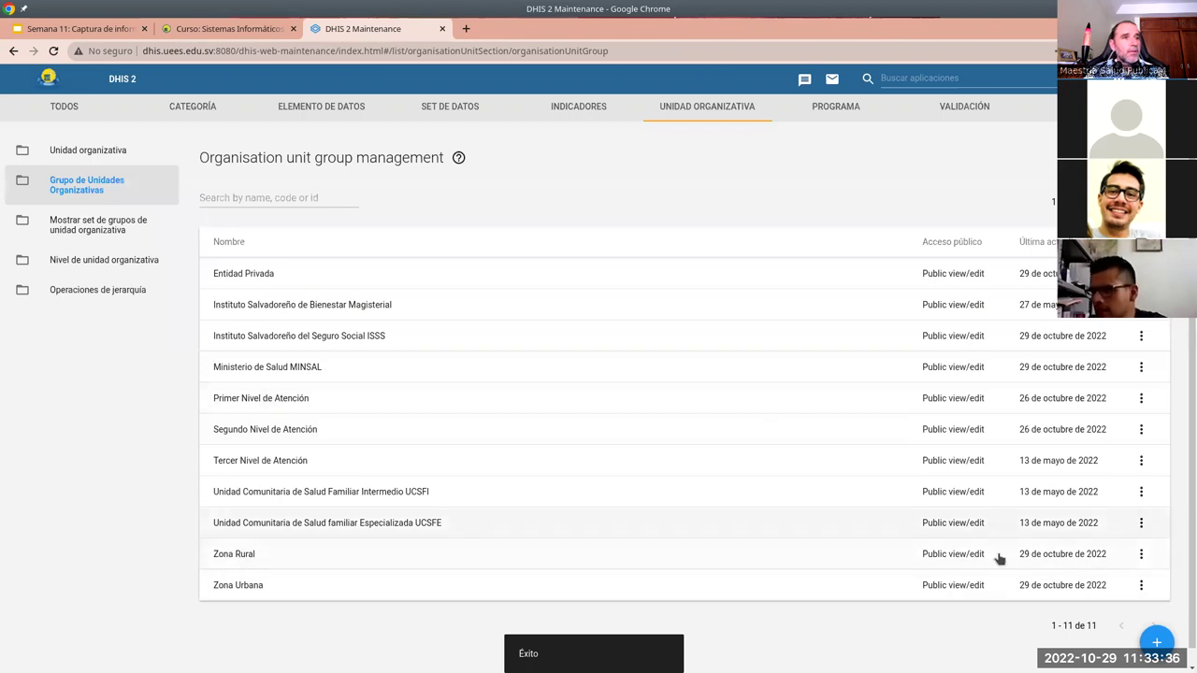
Assign ECOSF Cuyagualo in Izalco, Departamento de Sonsonate, to the Zona Rural group and save it
left_click(230, 556)
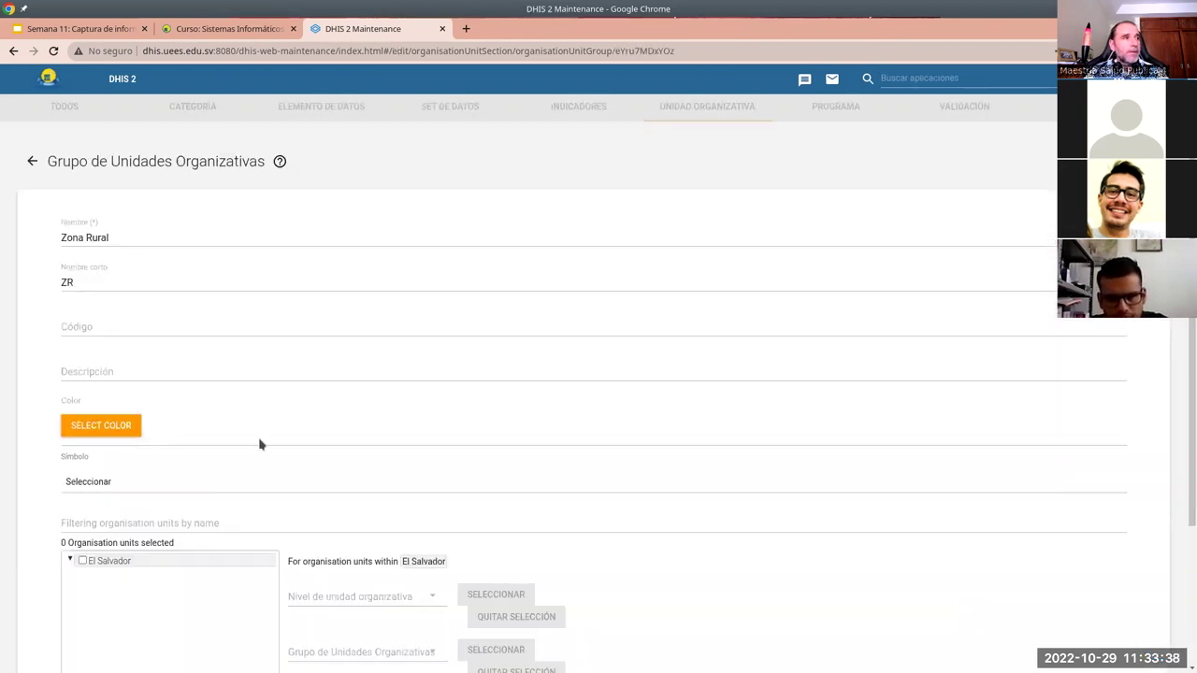
scroll(119, 449, "down", 2)
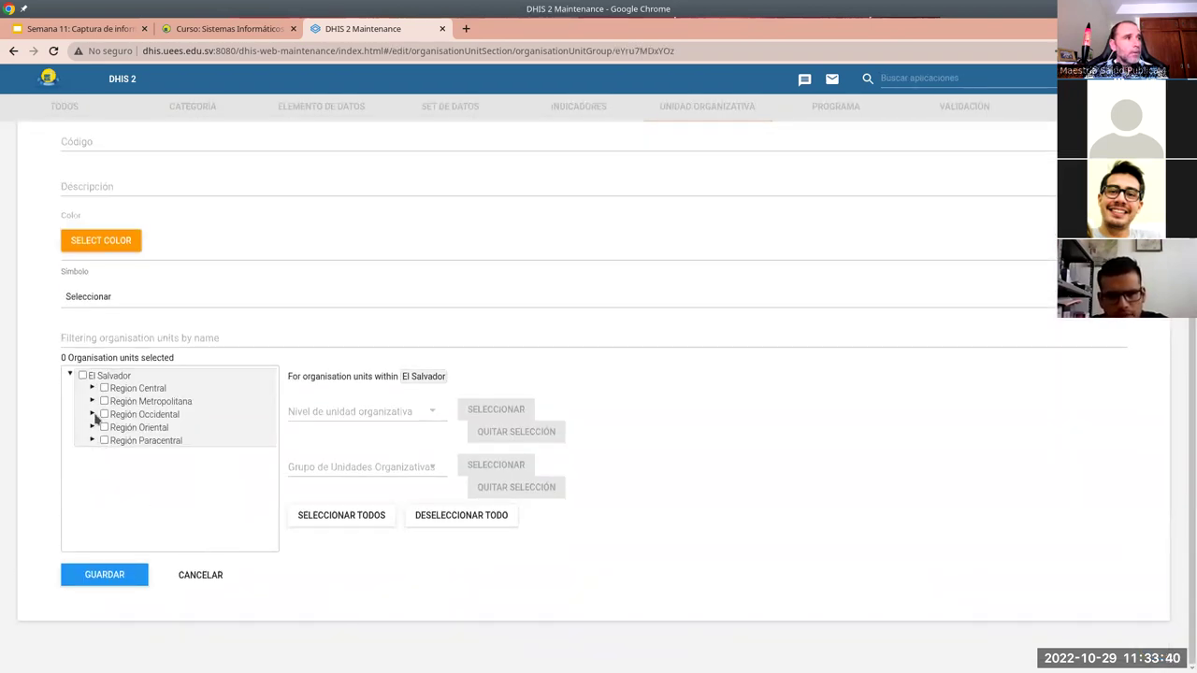
left_click(92, 415)
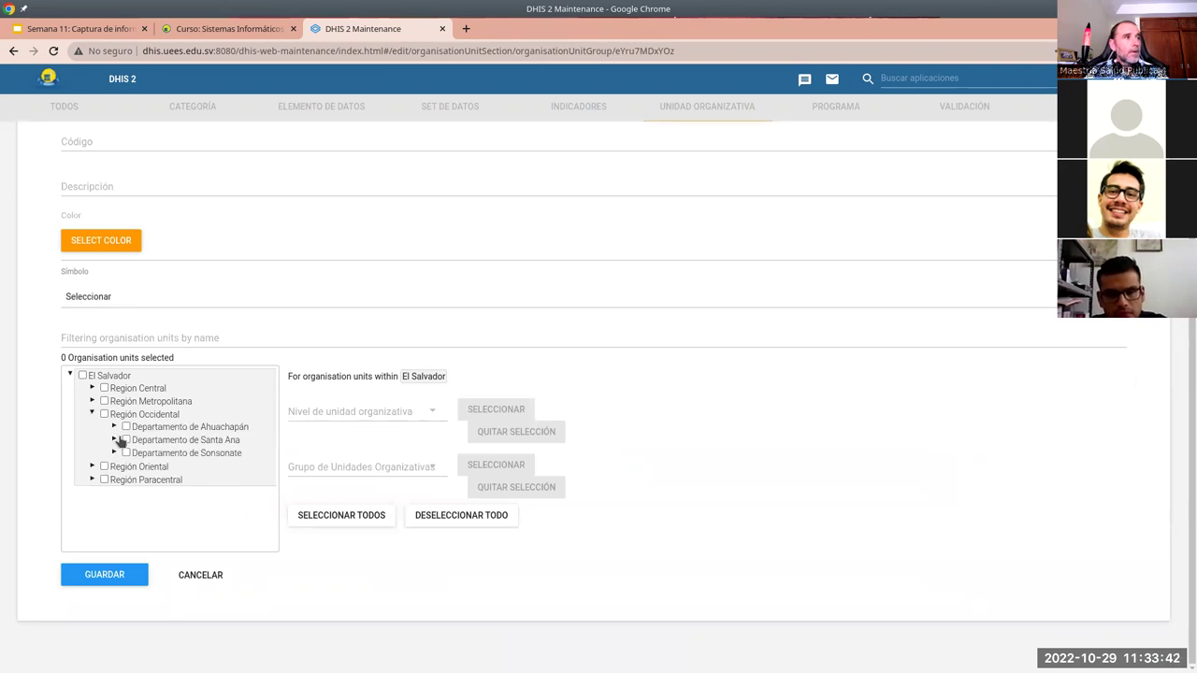
left_click(114, 453)
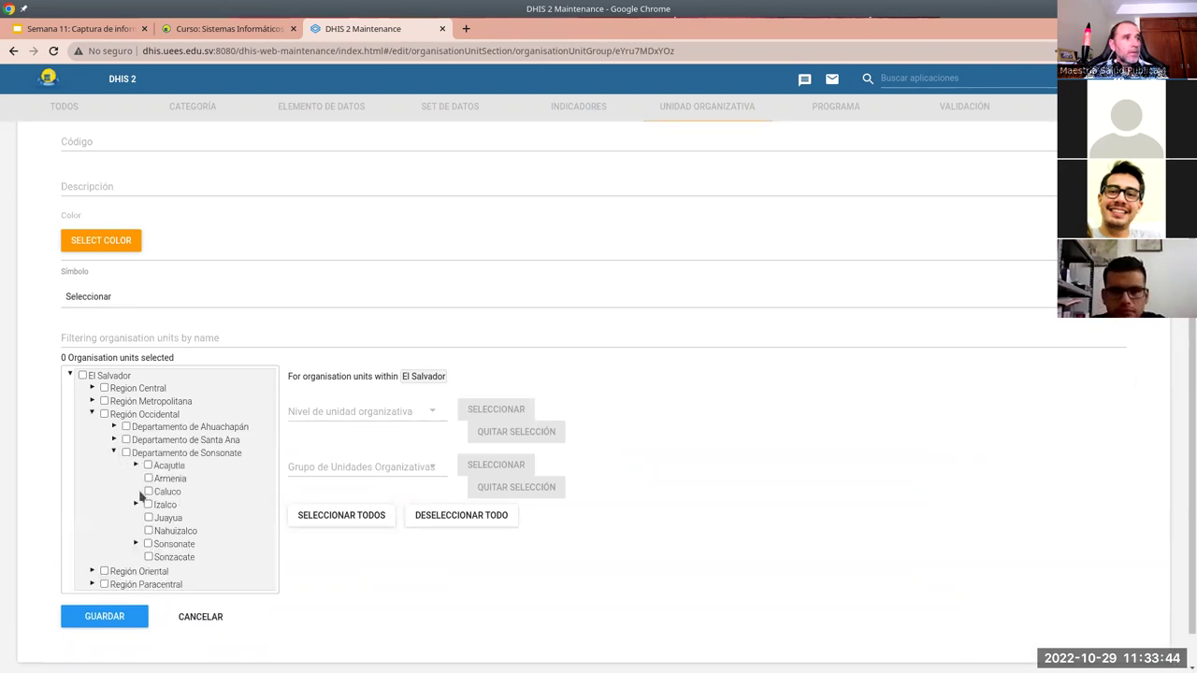
left_click(136, 505)
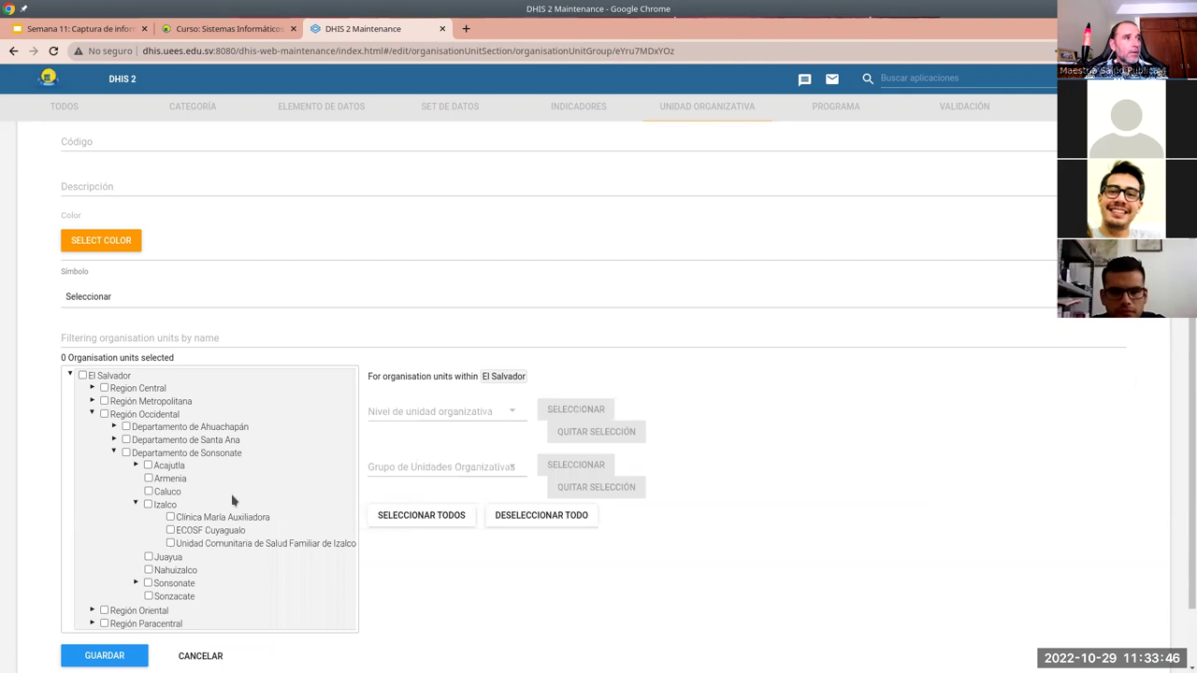
scroll(211, 489, "down", 1)
left_click(170, 450)
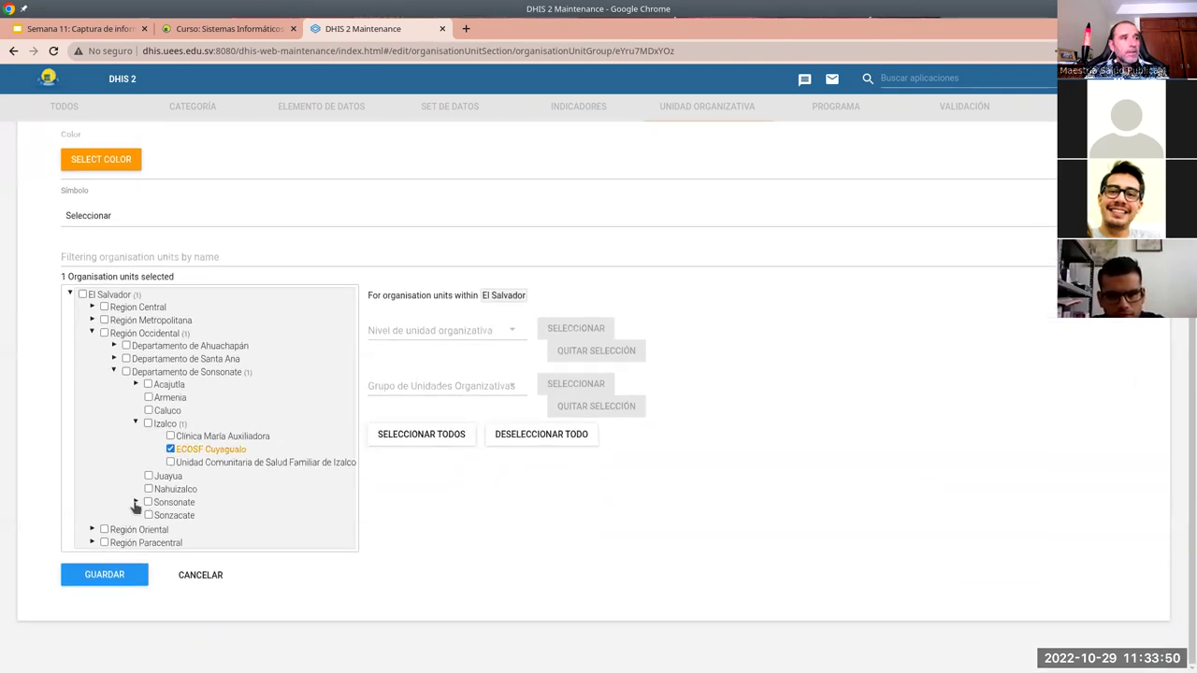
left_click(102, 576)
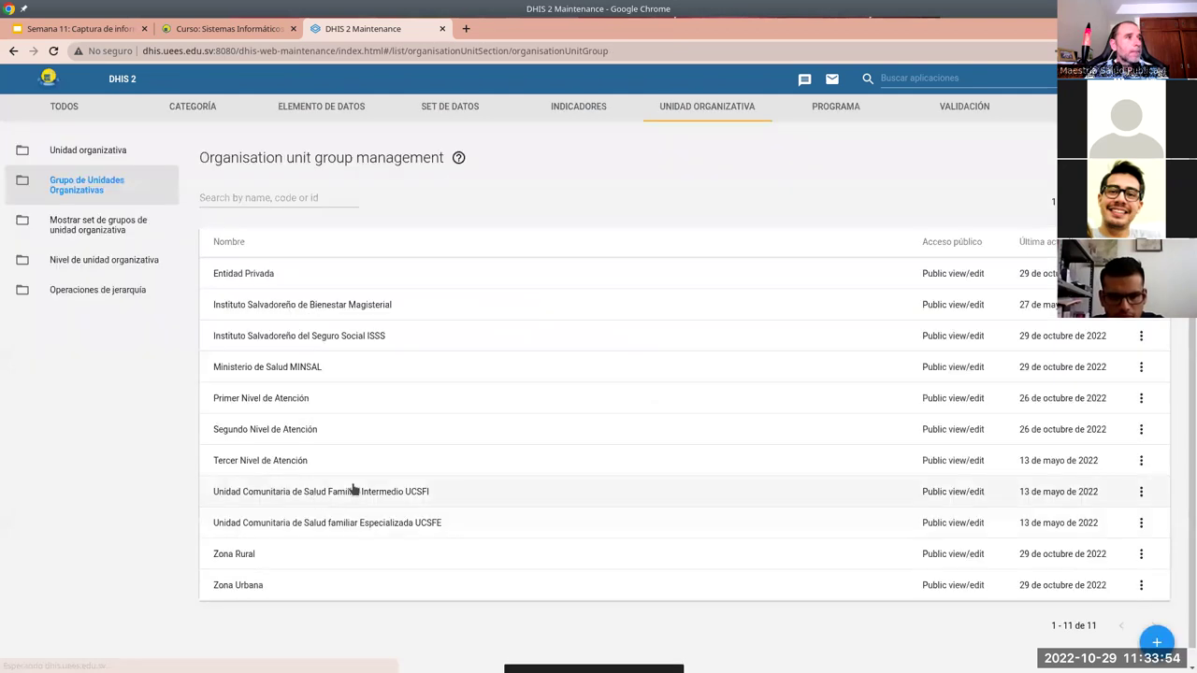
Open the Zona Urbana group and select all organisation units at the Local level
left_click(227, 586)
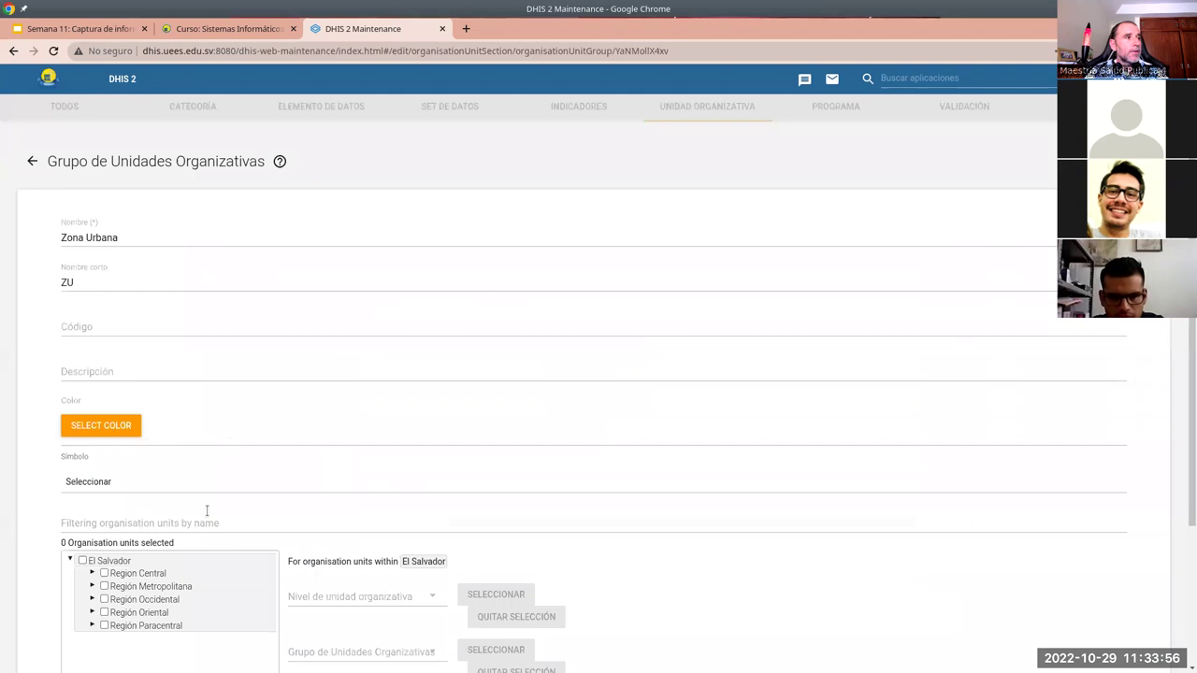
scroll(235, 652, "down", 3)
left_click(411, 419)
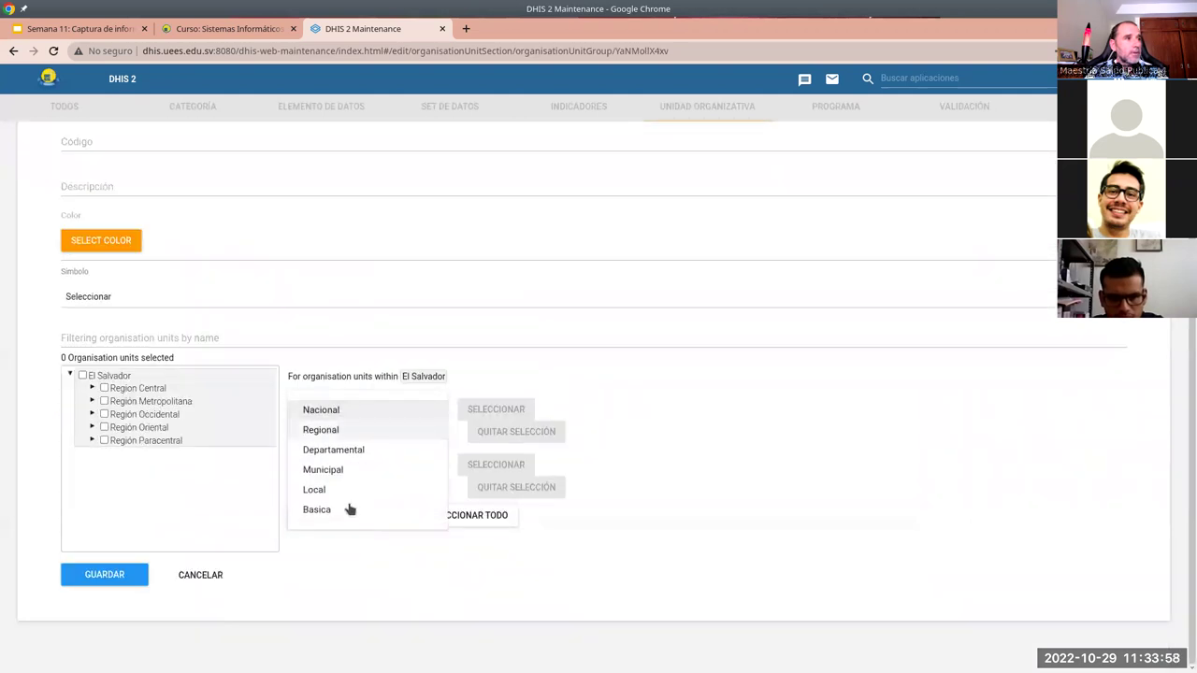
left_click(347, 492)
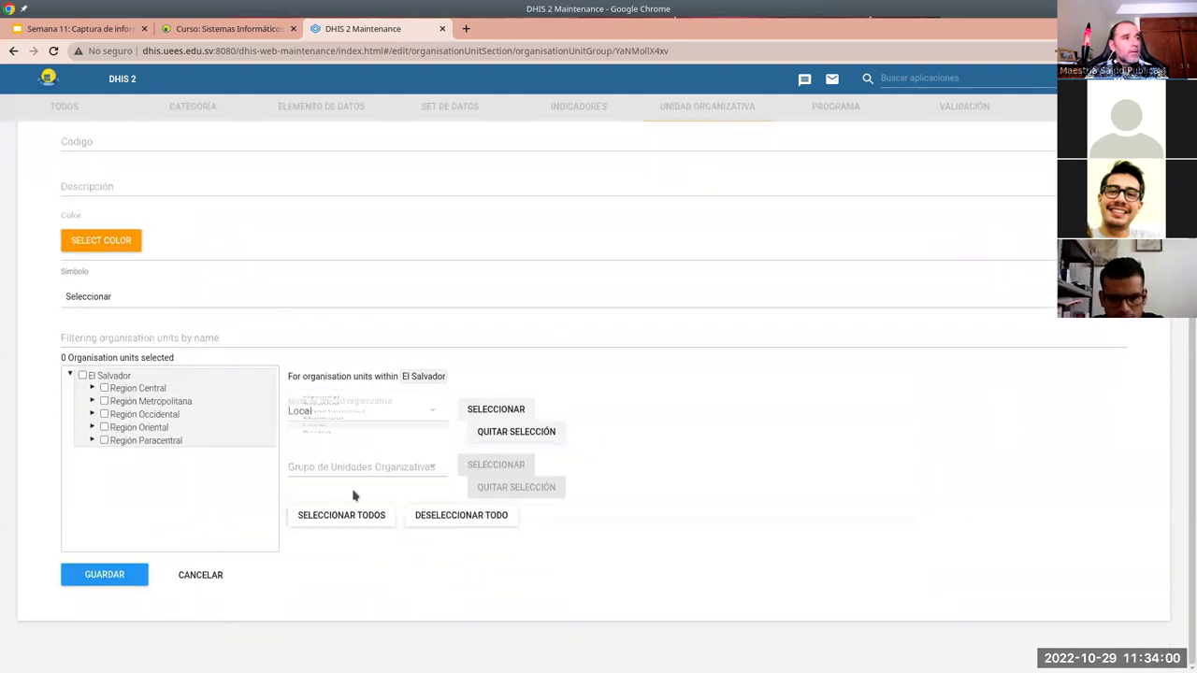
left_click(495, 411)
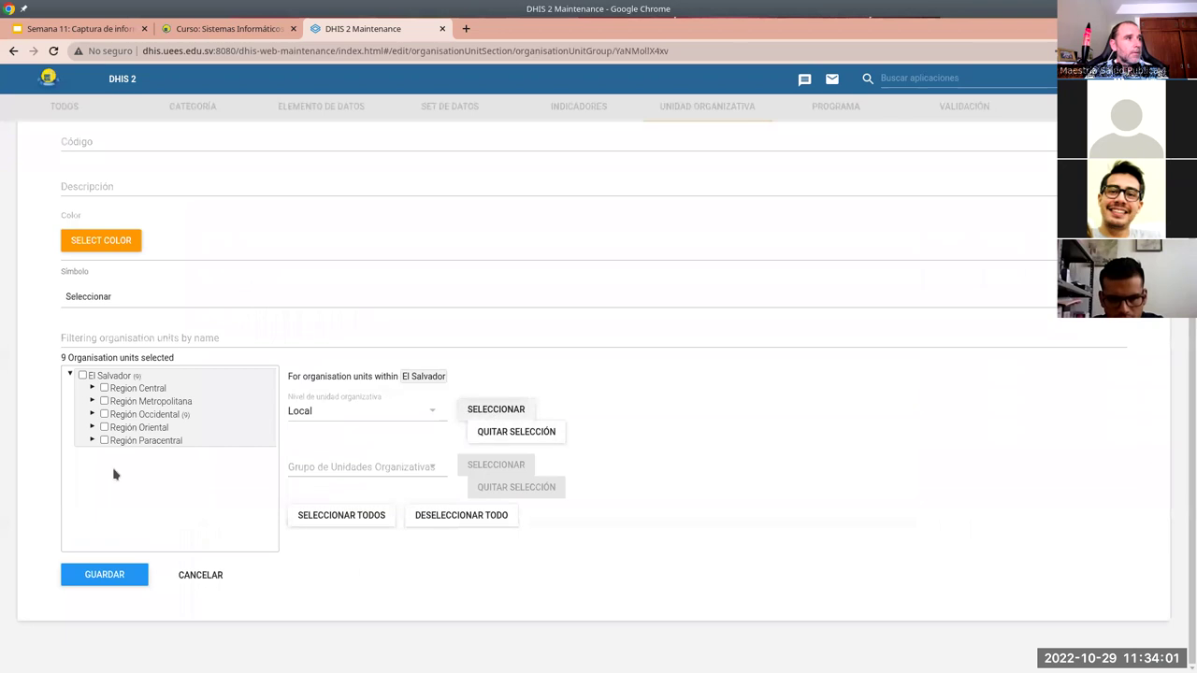
Deselect ECOSF Cuyagualo in Izalco, Departamento de Sonsonate, and save the Zona Urbana group
left_click(92, 414)
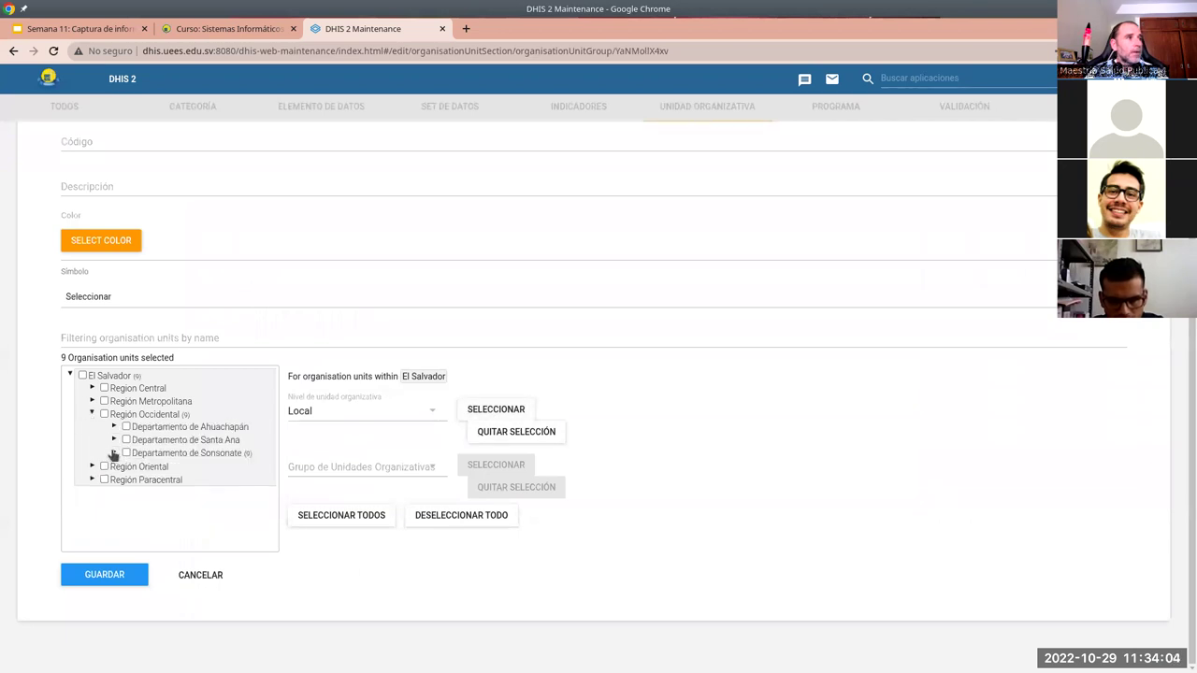
left_click(113, 453)
left_click(135, 504)
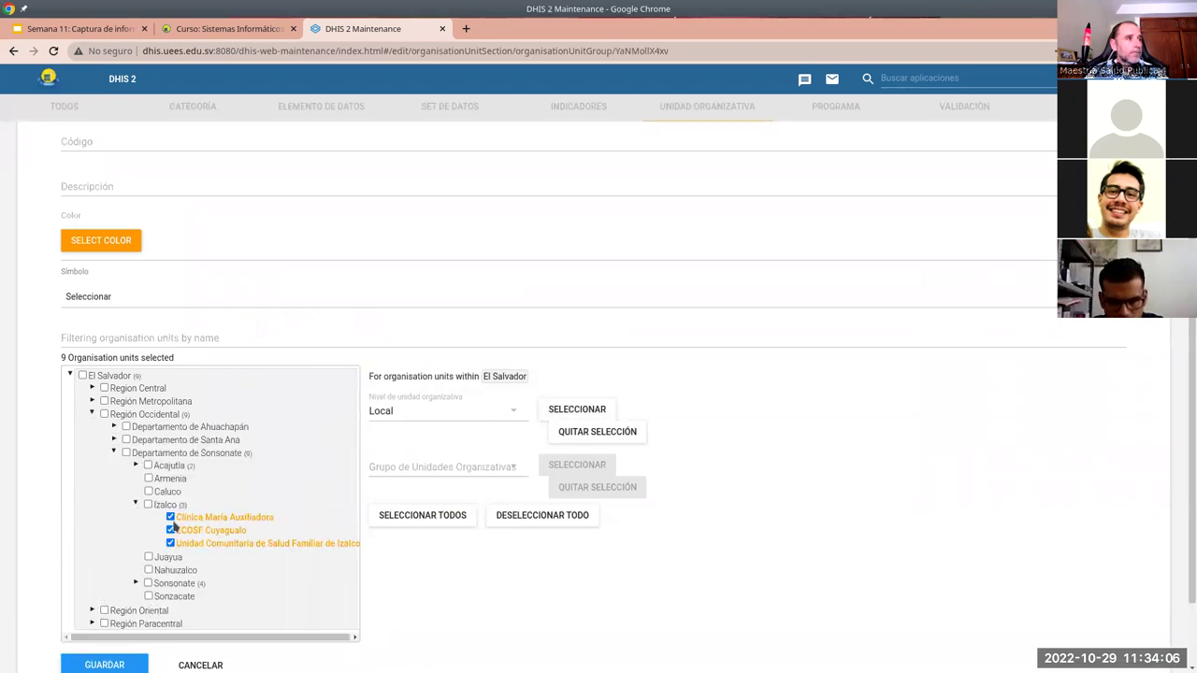
left_click(170, 530)
scroll(267, 555, "down", 1)
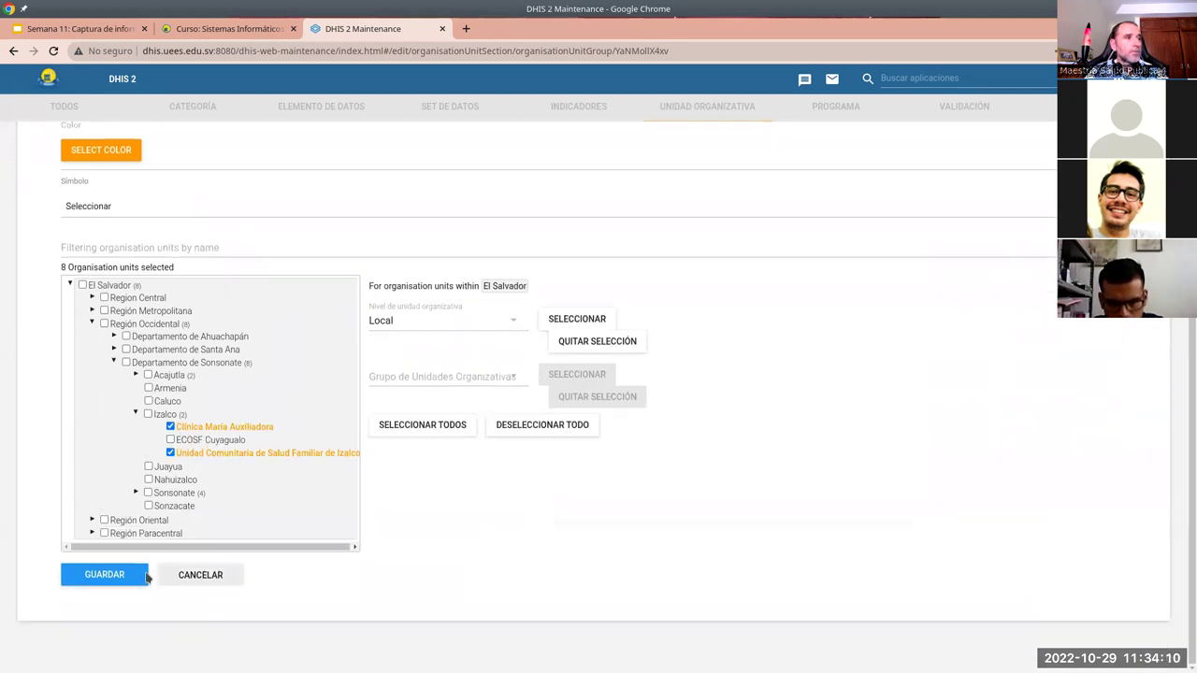
left_click(106, 575)
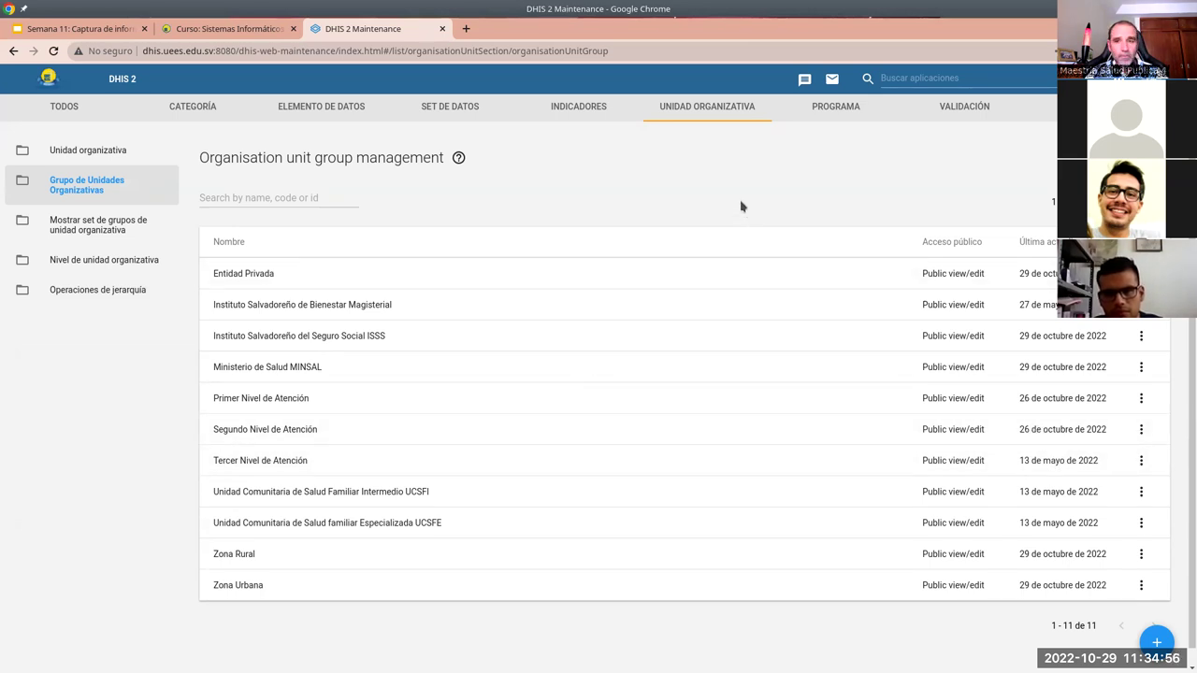
Switch to the course page and highlight the requirement "8 establecimientos de servicios de salud" in exercise 1
left_click(197, 31)
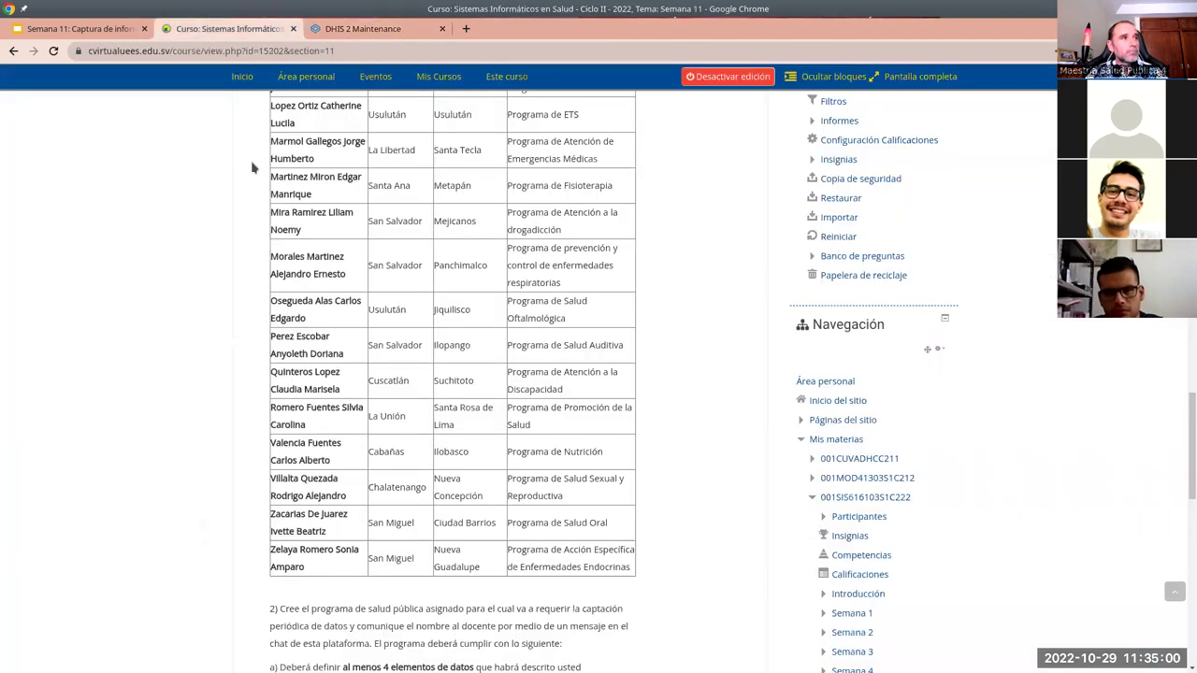
scroll(412, 573, "down", 2)
scroll(411, 566, "up", 7)
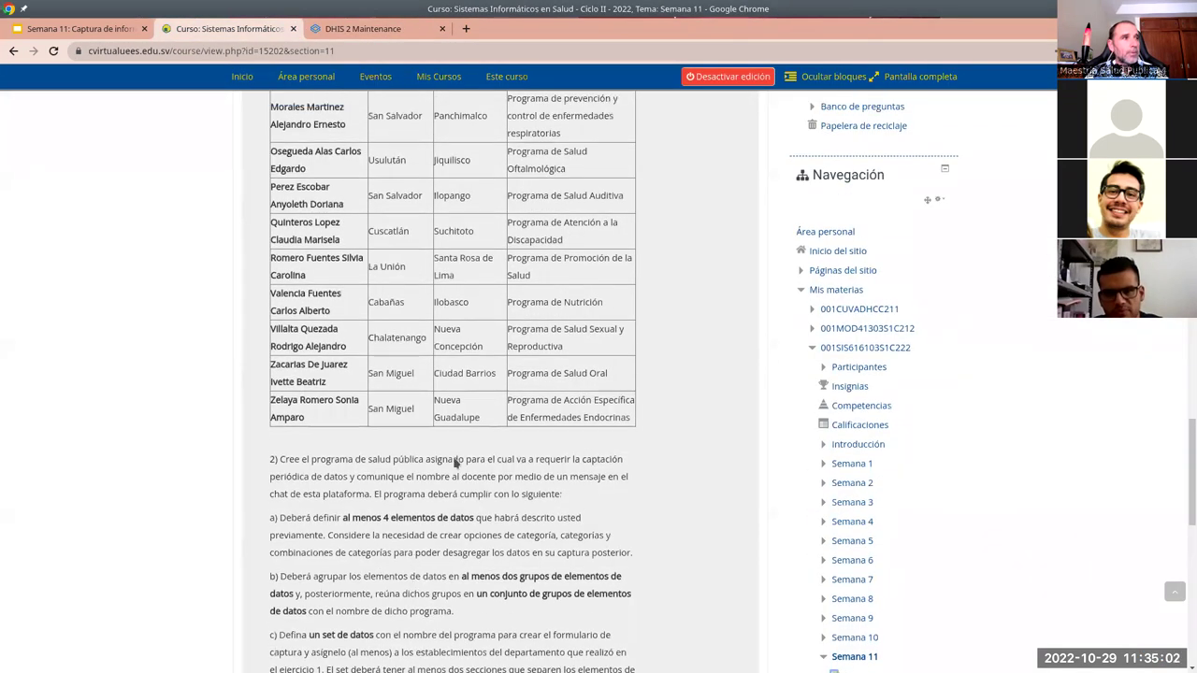
scroll(452, 365, "up", 2)
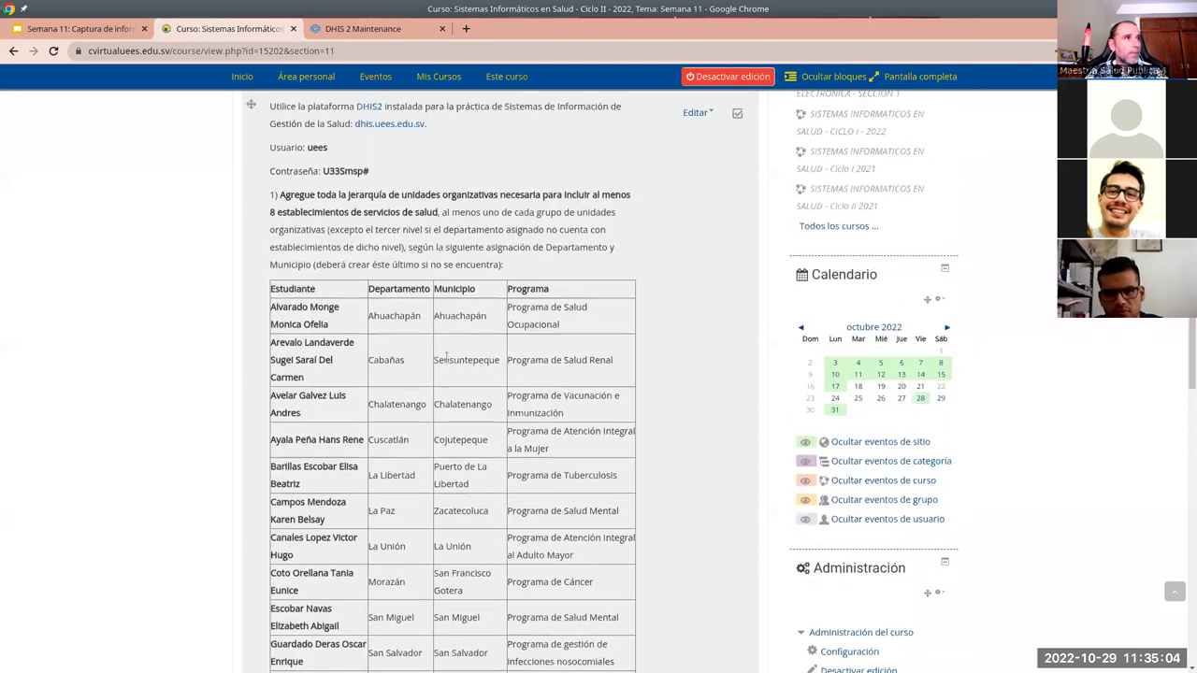
left_click_drag(271, 213, 438, 211)
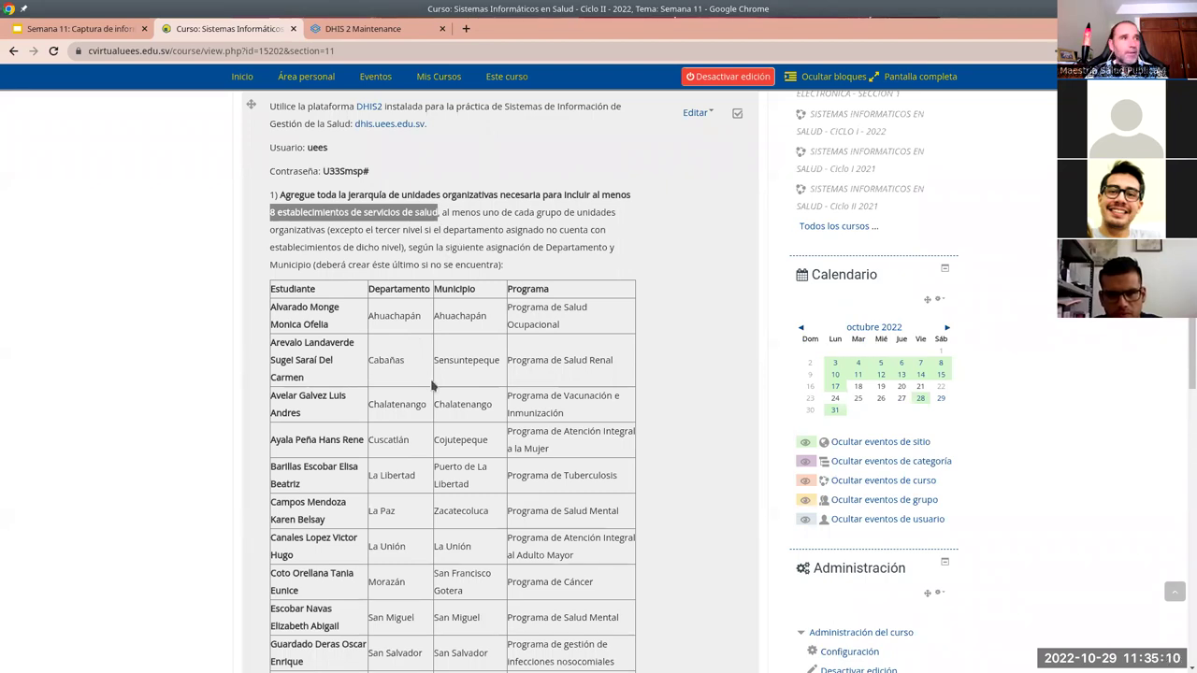
Review the table of assigned departments, municipalities and programmes, highlighting the municipality Metapán
scroll(526, 522, "down", 2)
scroll(525, 522, "down", 5)
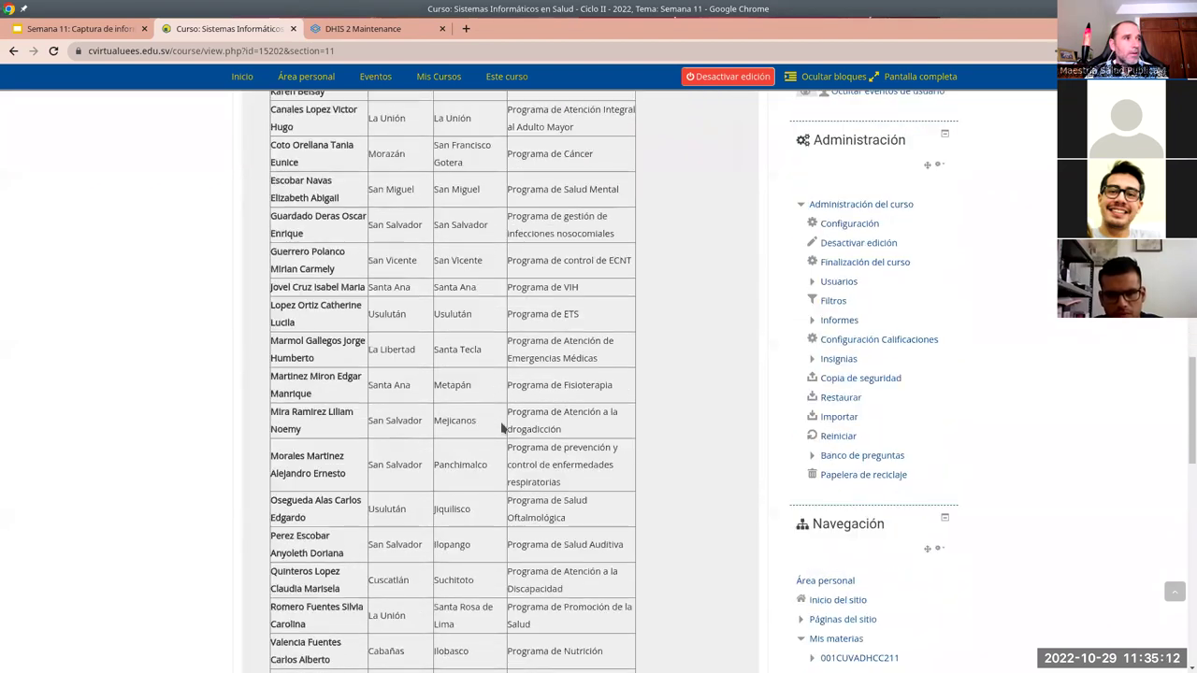
scroll(478, 416, "down", 2)
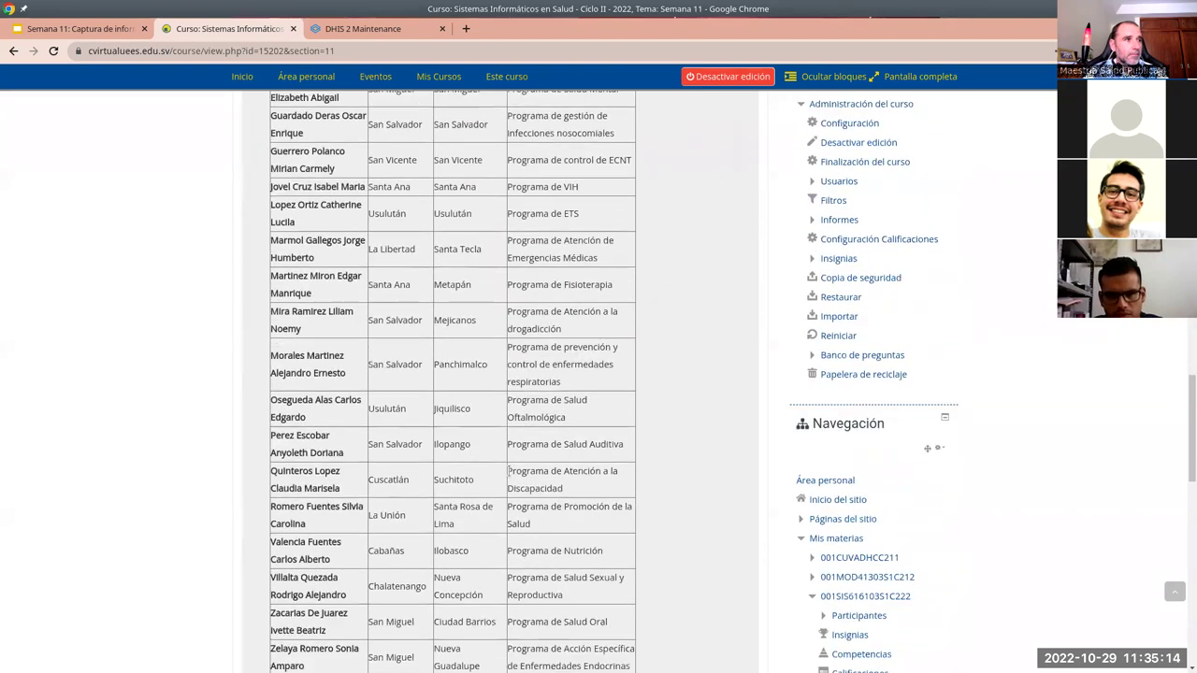
double_click(455, 285)
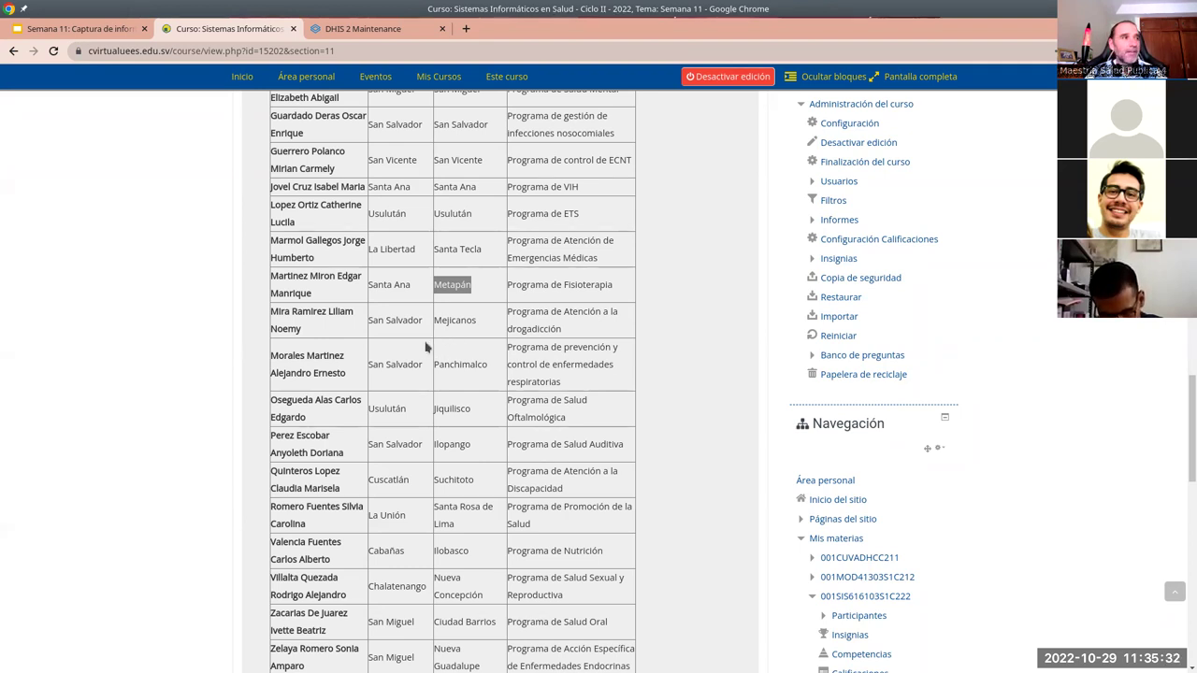
scroll(425, 341, "down", 2)
scroll(427, 333, "up", 2)
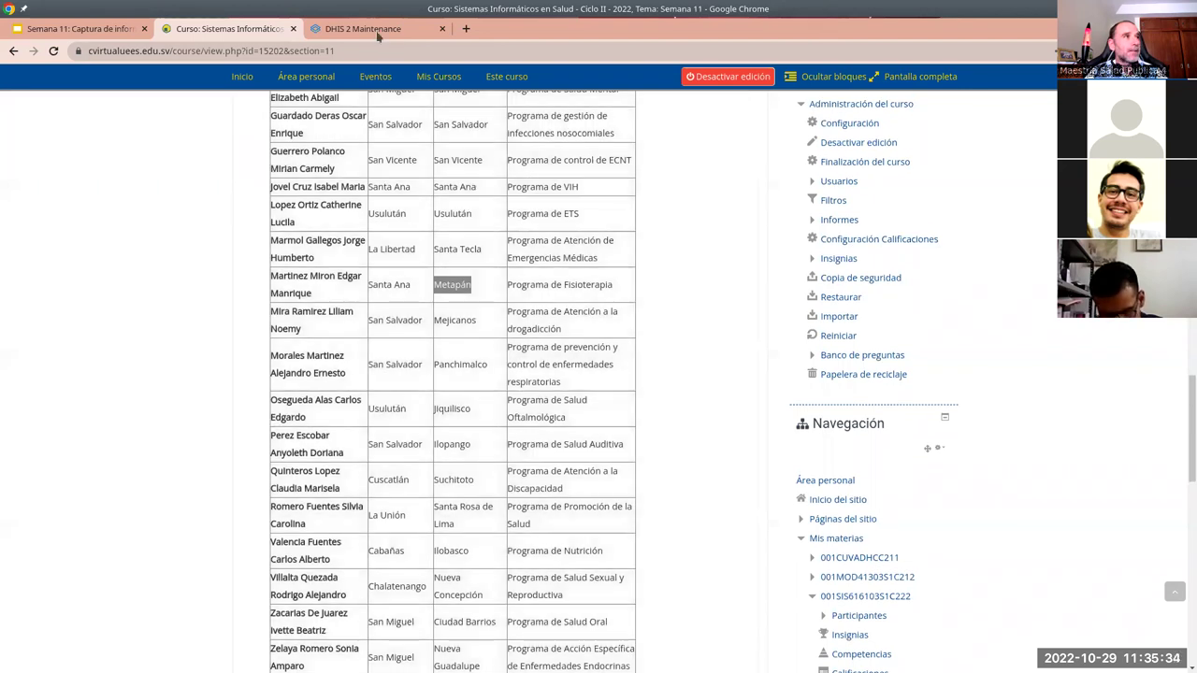
Switch to the Semana 11 presentation in Google Slides and exit the slideshow
left_click(378, 32)
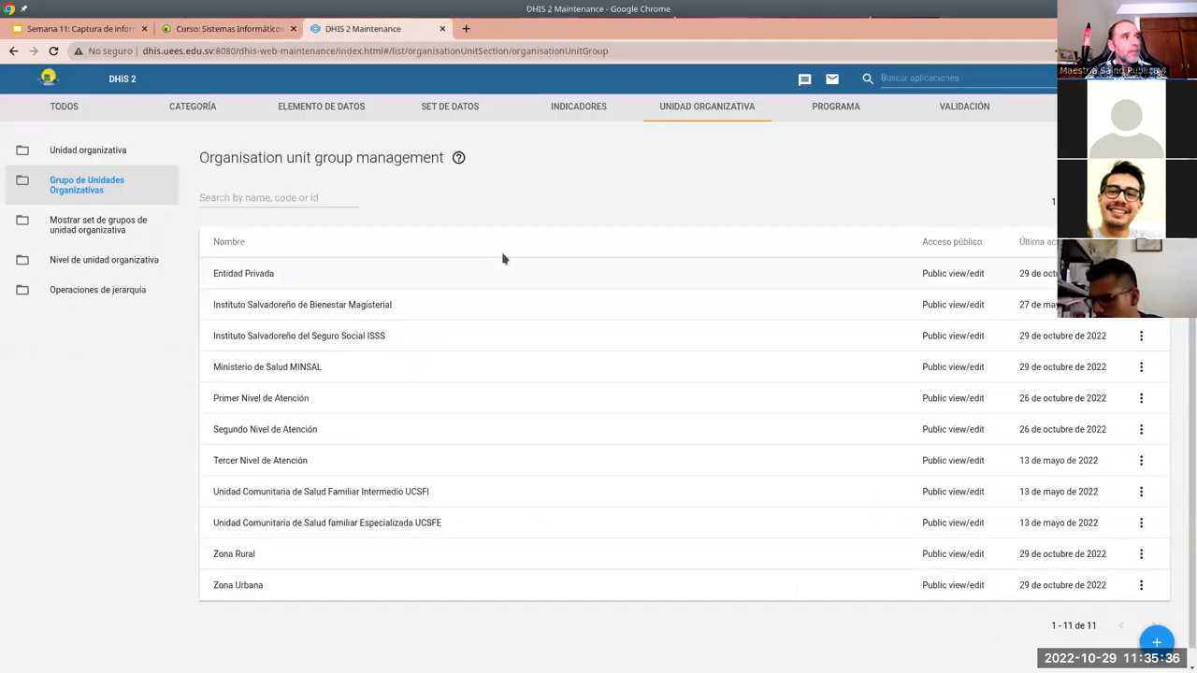
left_click(92, 34)
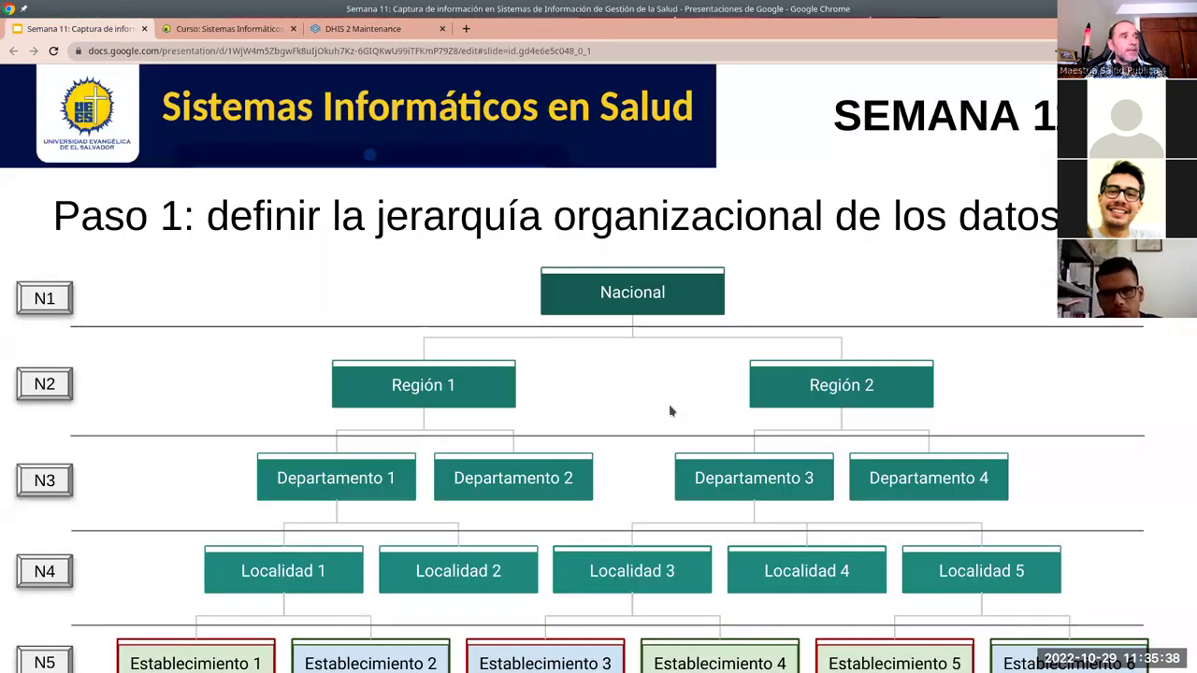
key("Escape")
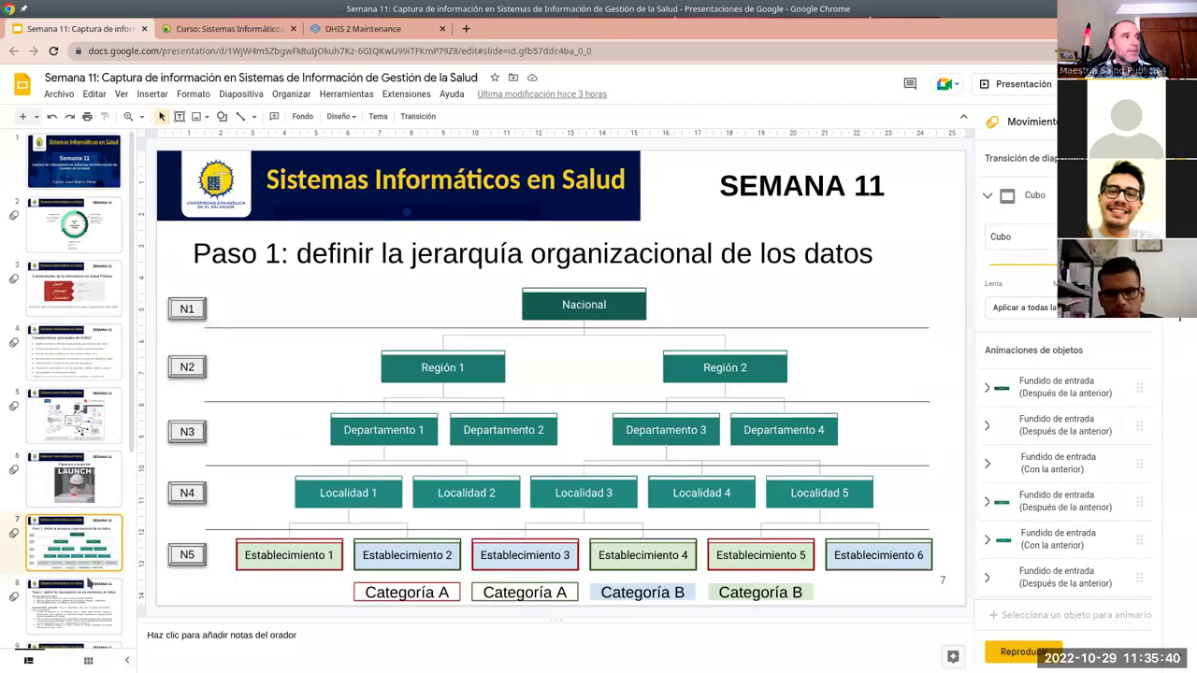
Present the slide "Paso 2: definir los descriptores de los elementos de datos" and reveal its list of data element types
left_click(90, 582)
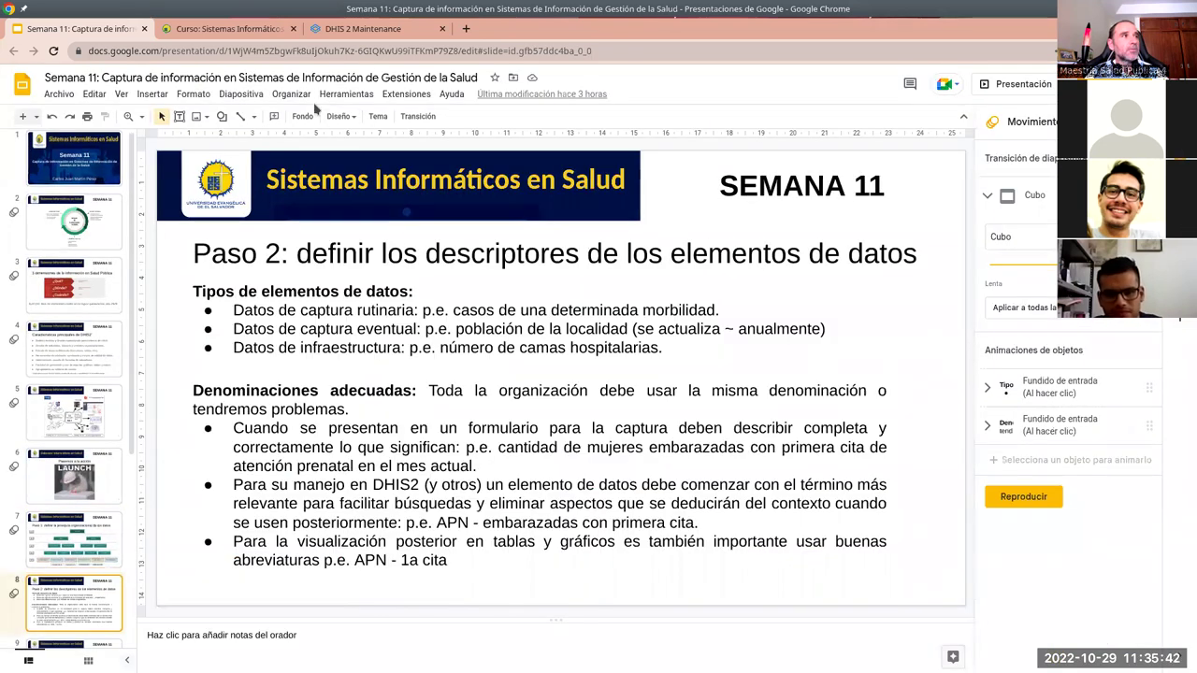
left_click(1012, 86)
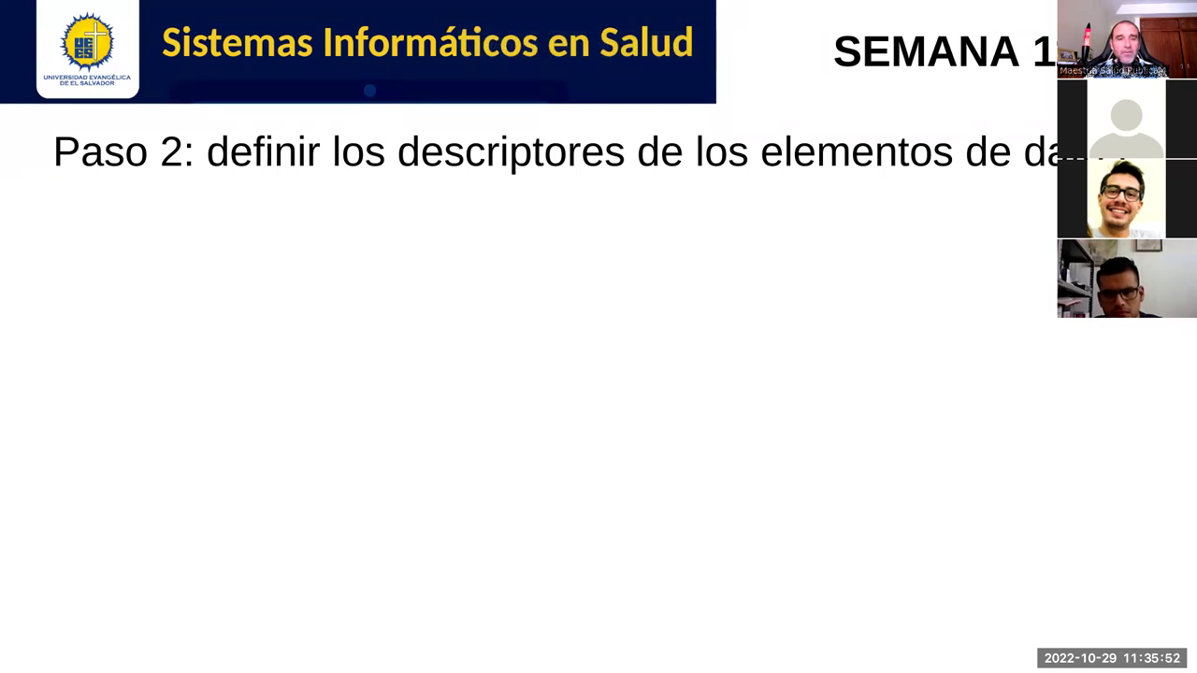
key("Right")
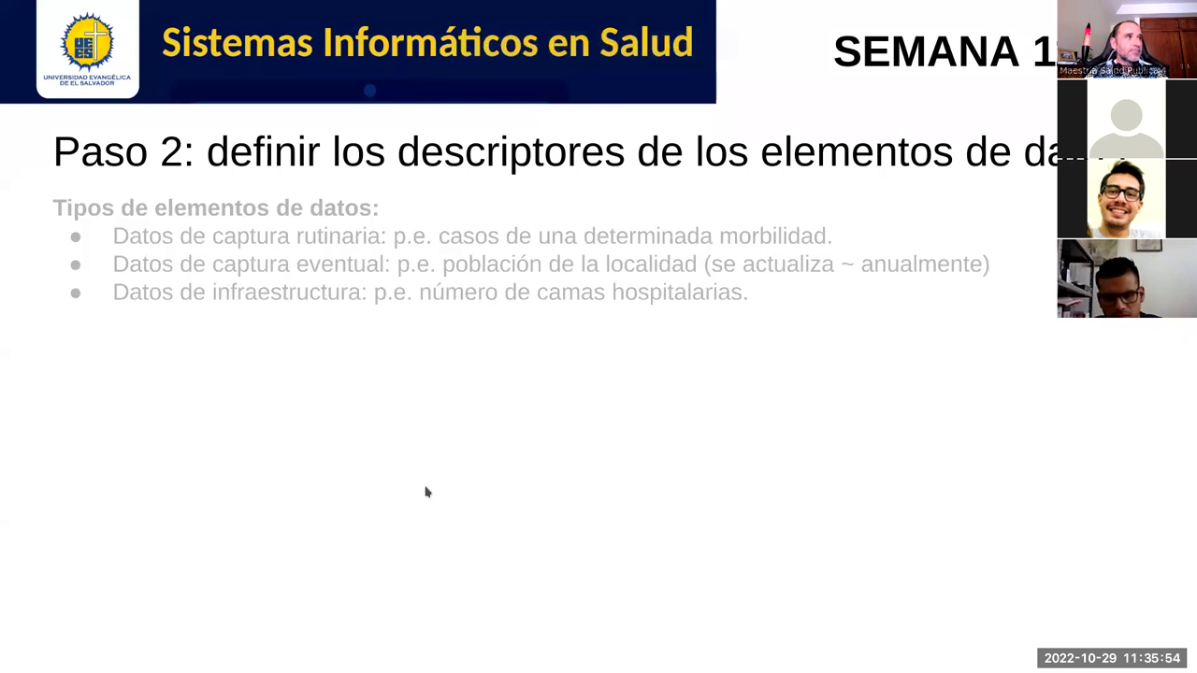
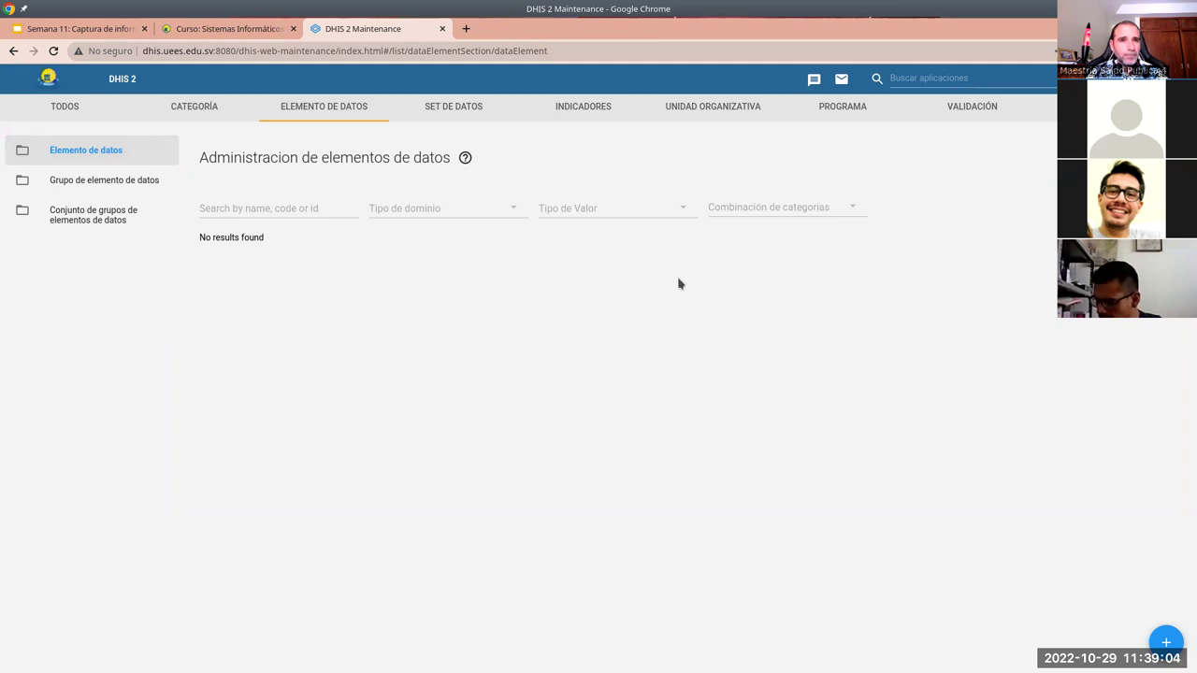
In DHIS 2 Maintenance, create and save a category option named Masculino with the short name M
left_click(206, 110)
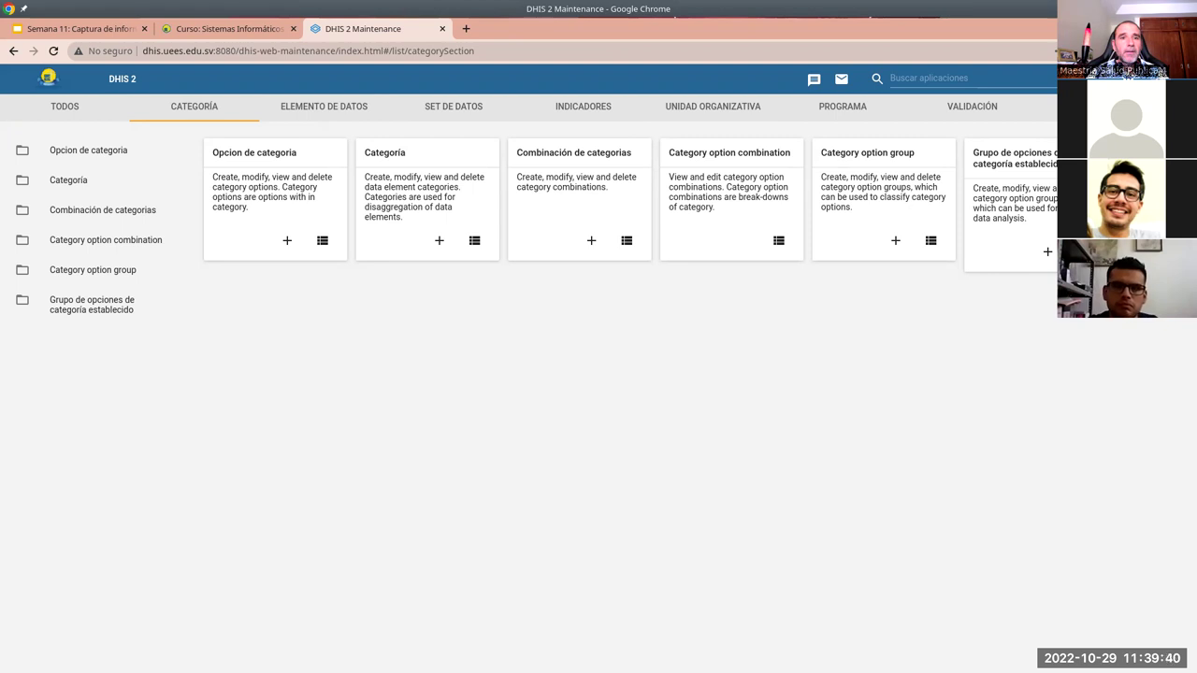
left_click(112, 151)
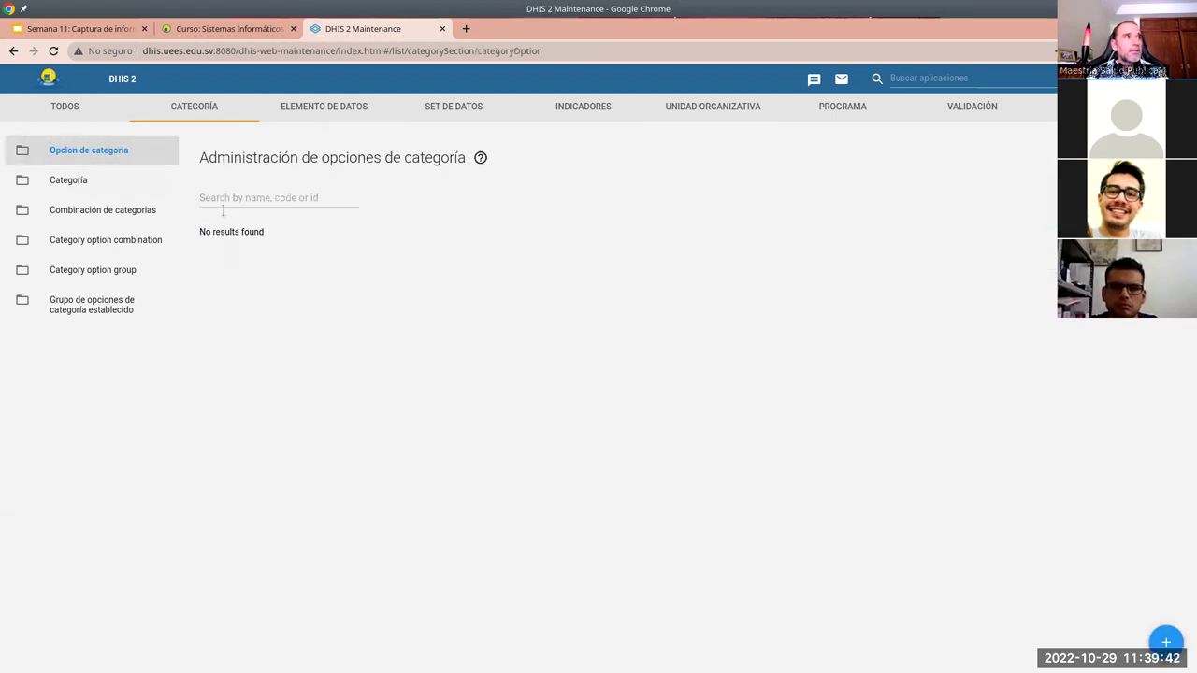
left_click(1166, 643)
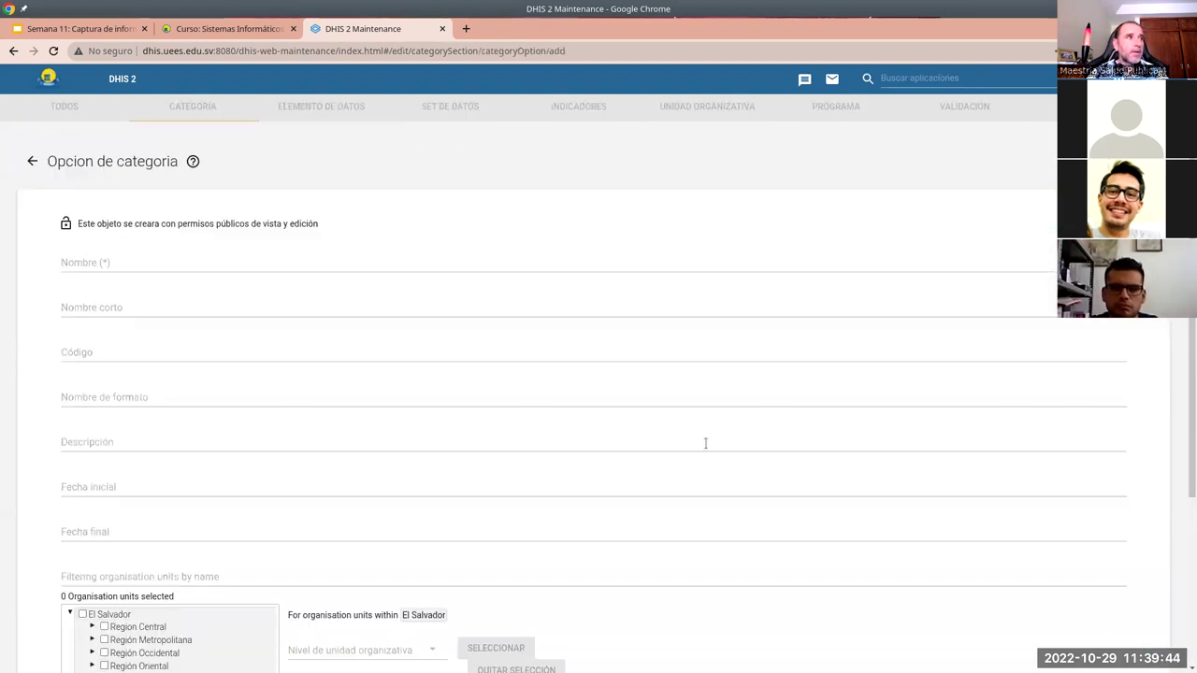
left_click(103, 260)
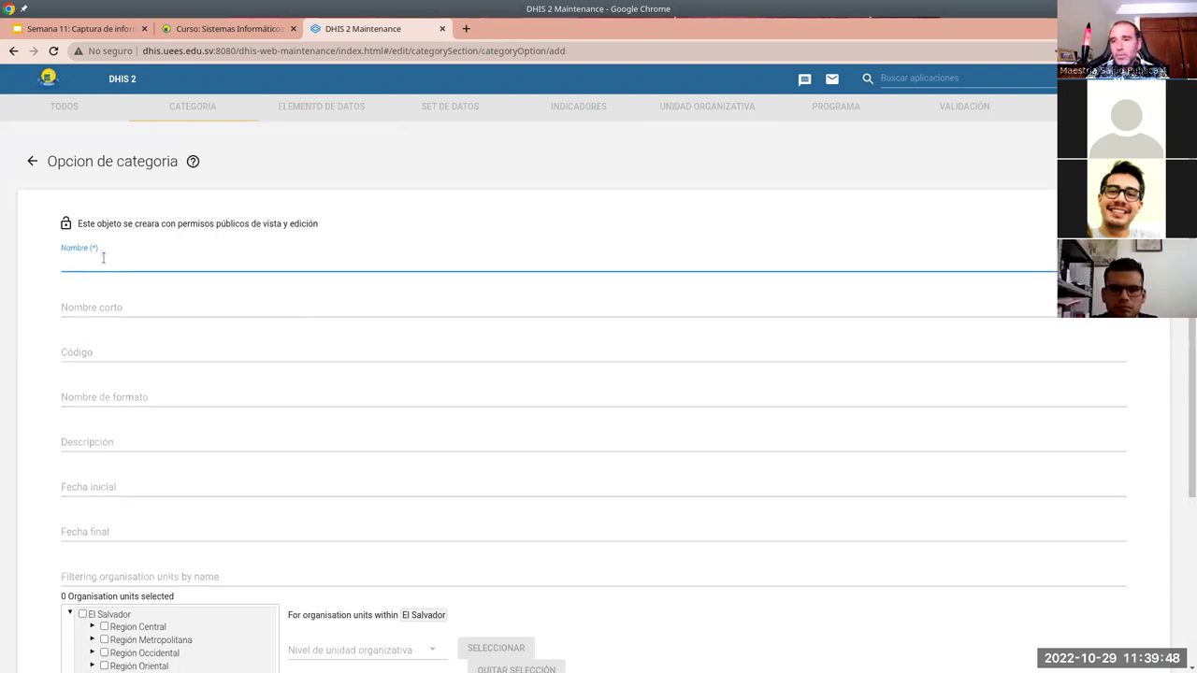
type("Masculino")
left_click(199, 313)
type("M")
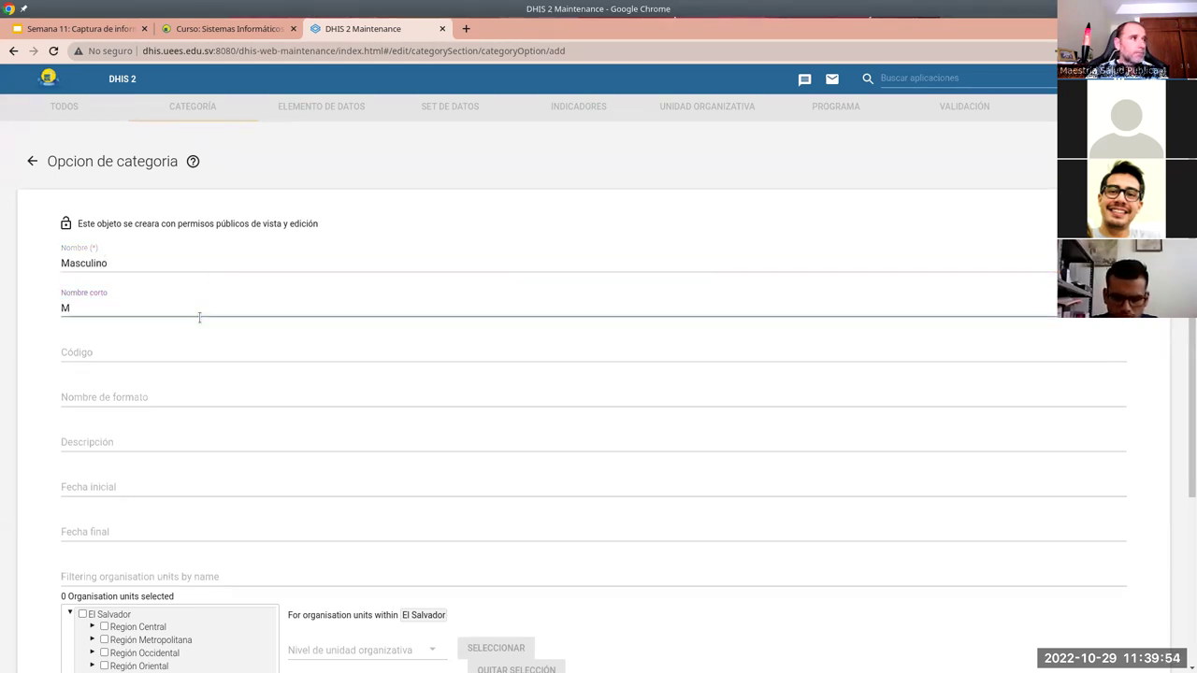
scroll(199, 318, "down", 5)
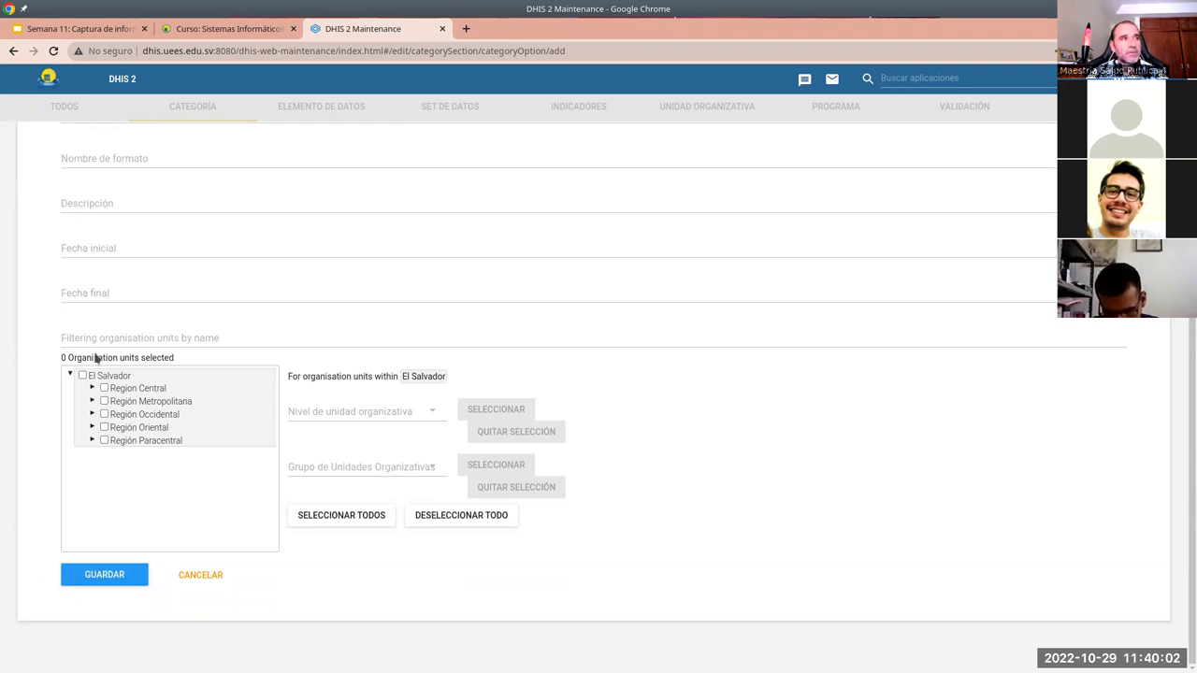
left_click(112, 575)
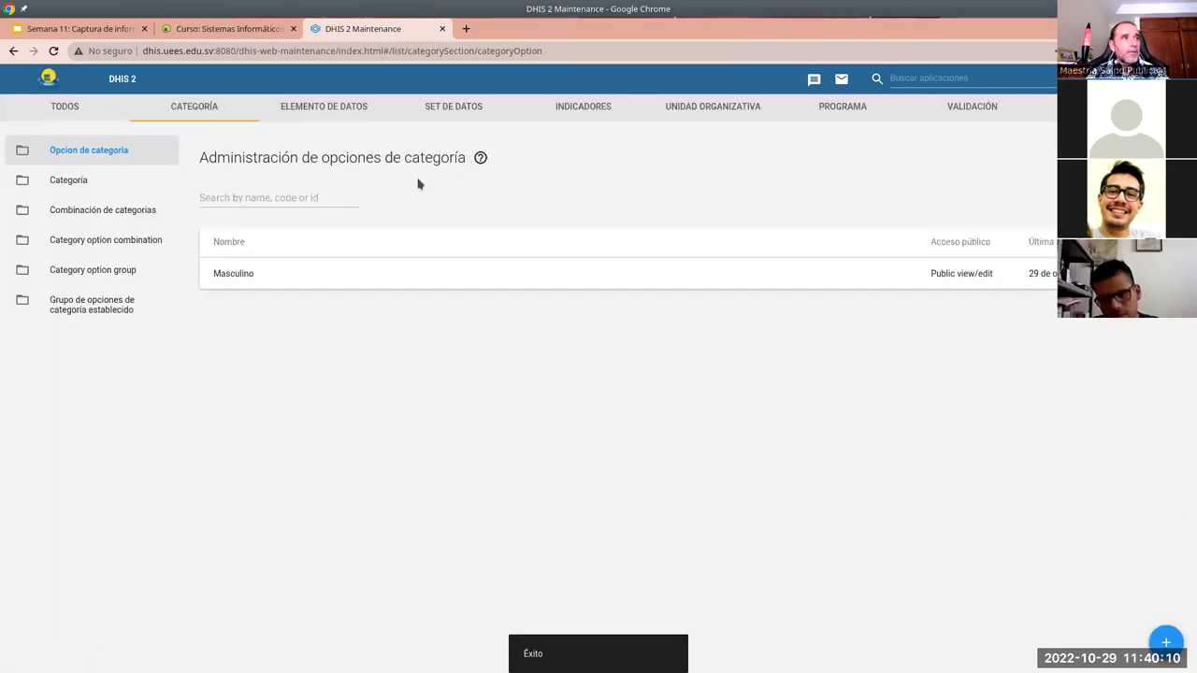
Create and save a category option named Femenino with the short name F
left_click(1166, 643)
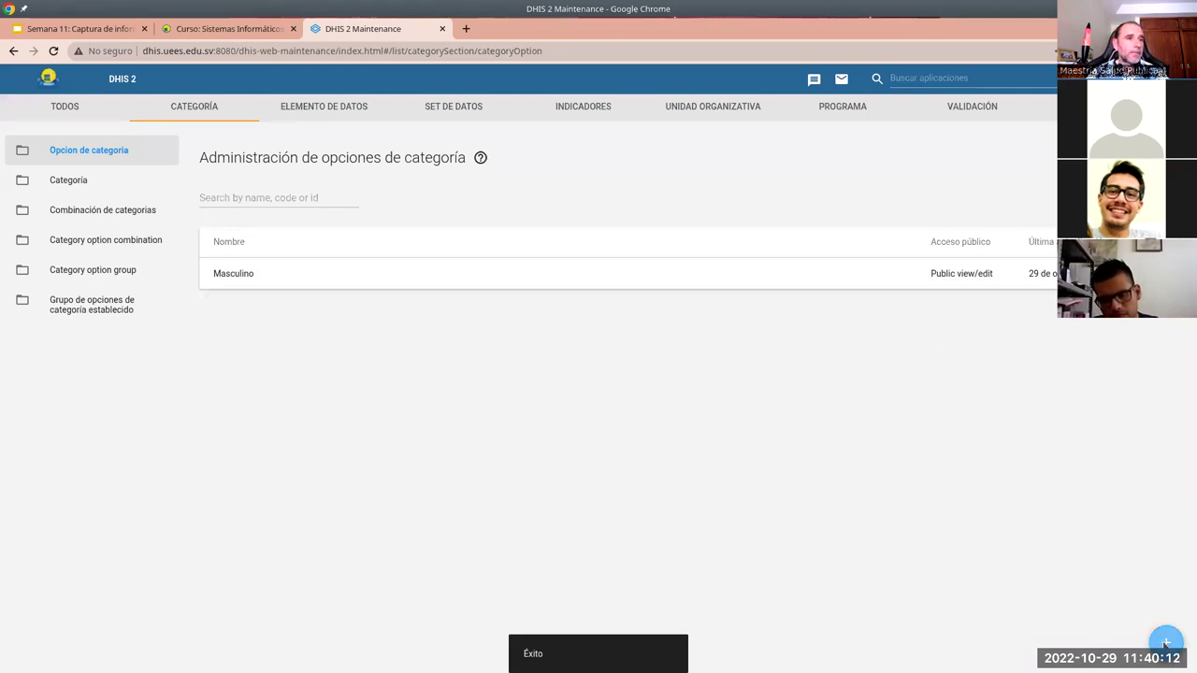
left_click(103, 266)
type("Femenino")
left_click(109, 298)
type("F")
scroll(150, 466, "down", 3)
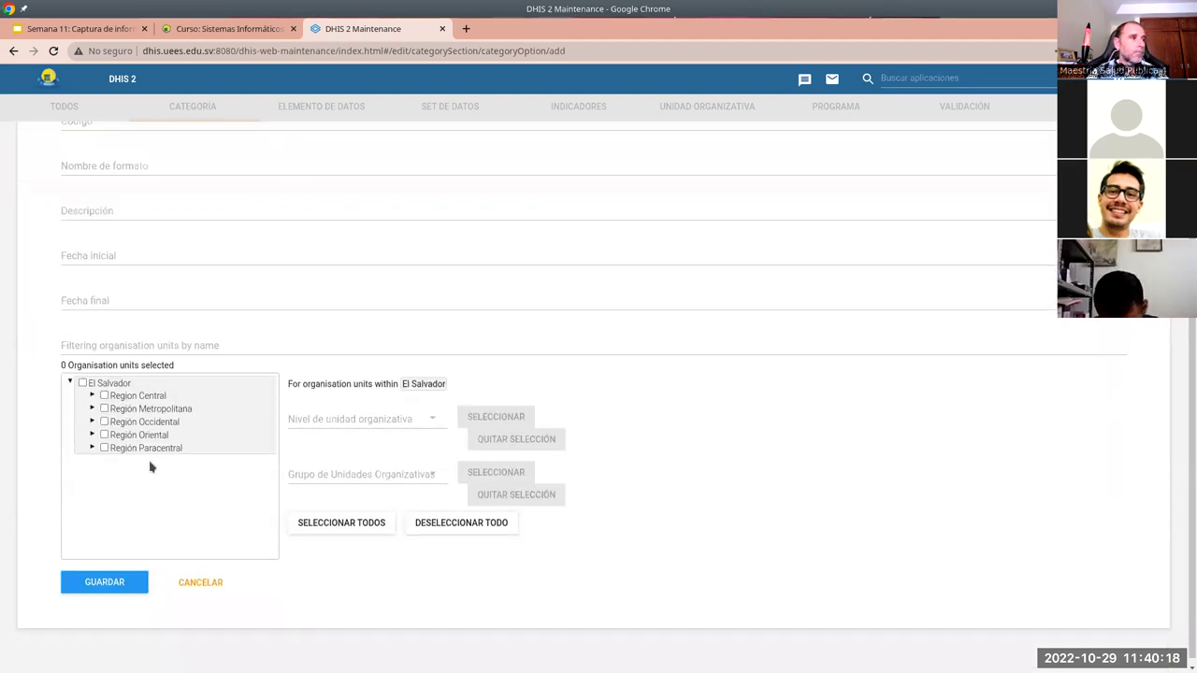
left_click(94, 578)
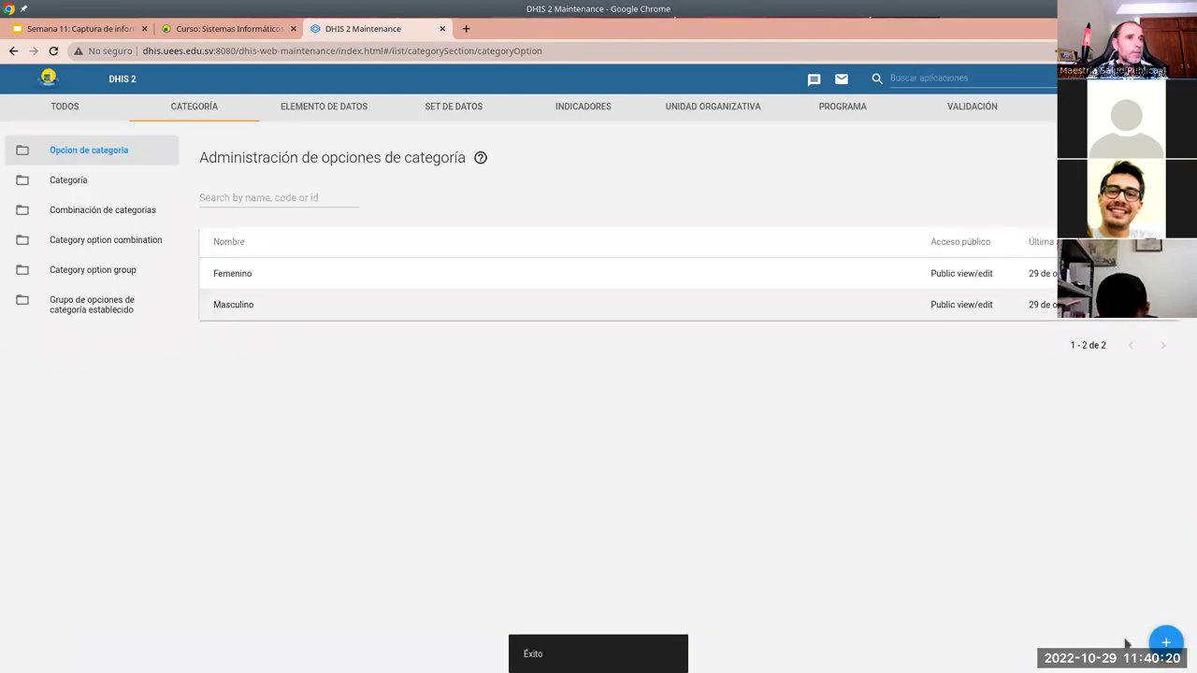
Create and save a category option named Intersexual
left_click(1167, 643)
left_click(162, 265)
type("Intersexual")
key("Tab")
type("In")
key("BackSpace")
key("BackSpace")
scroll(284, 488, "down", 3)
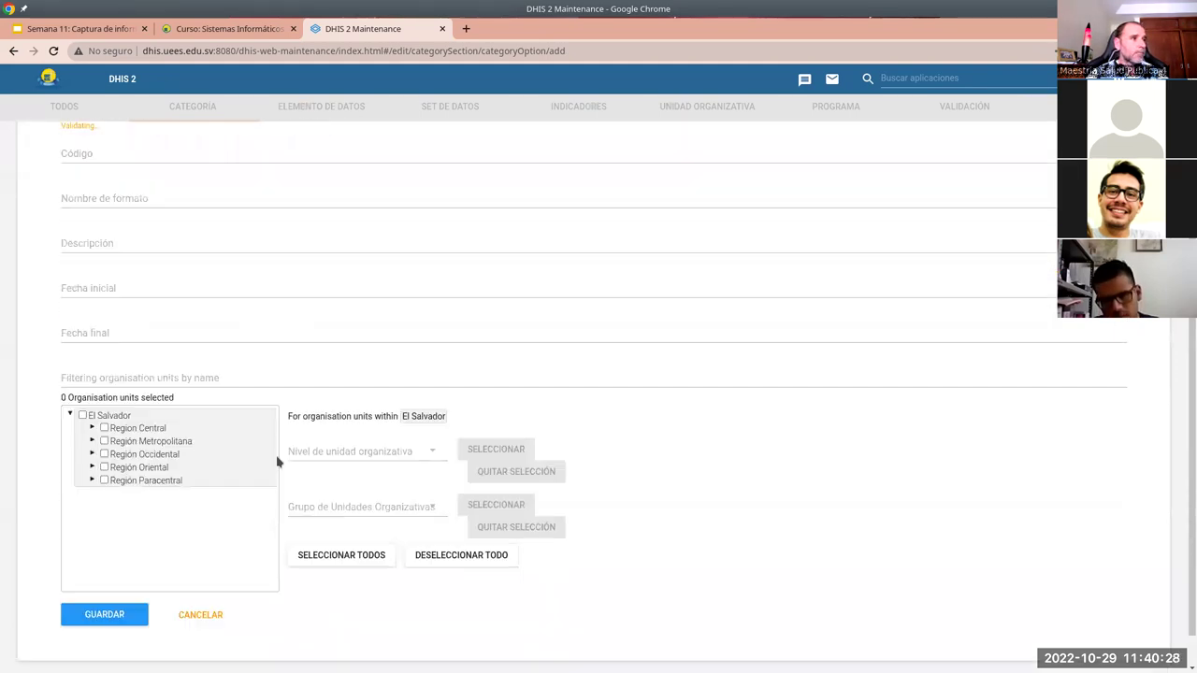
left_click(93, 578)
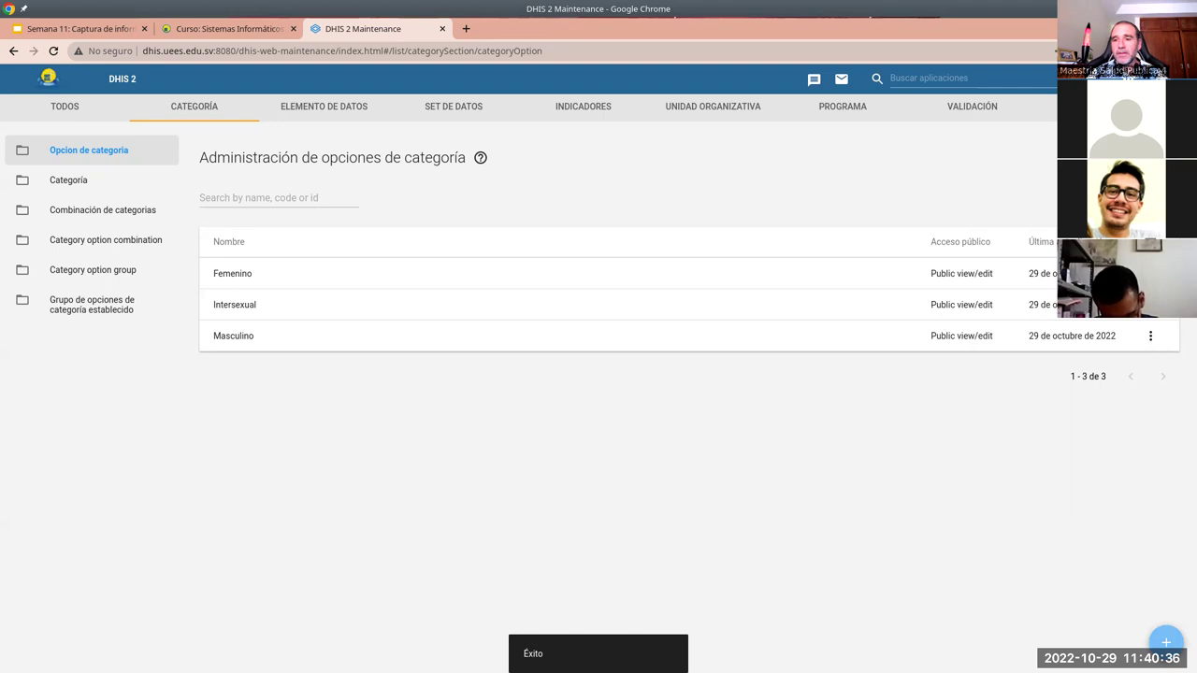
Create and save a category option named Intramural with the short name Int
left_click(1166, 643)
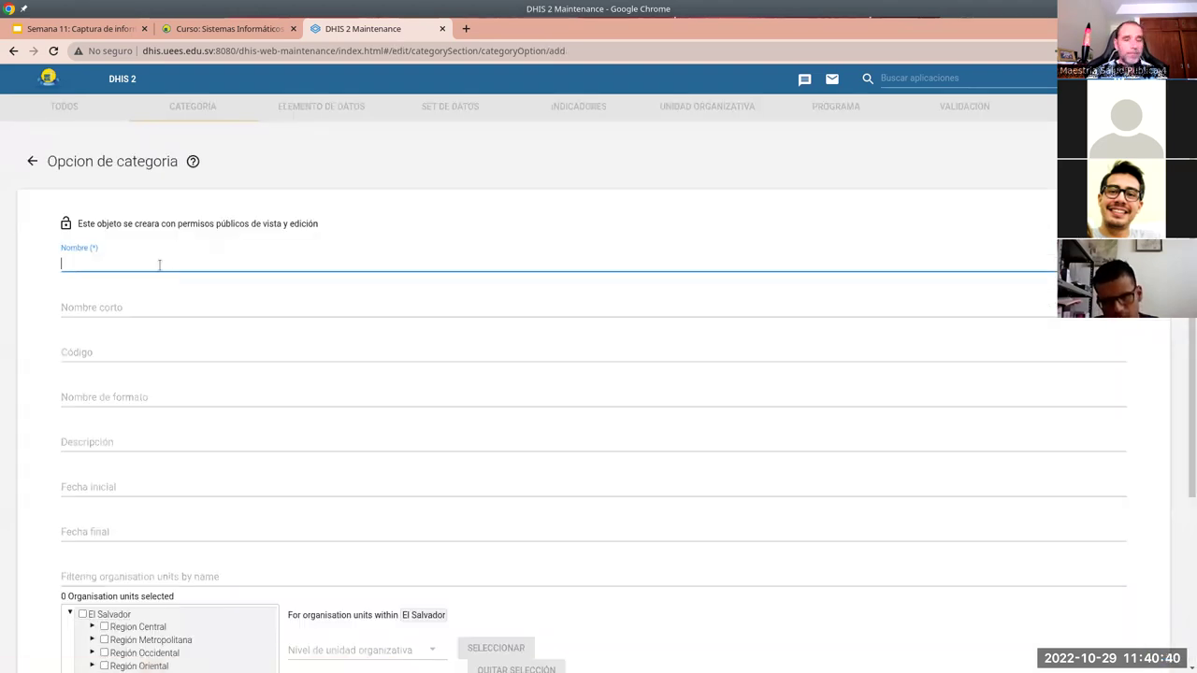
type("Intramural")
scroll(149, 315, "down", 3)
scroll(113, 421, "up", 2)
scroll(108, 344, "up", 1)
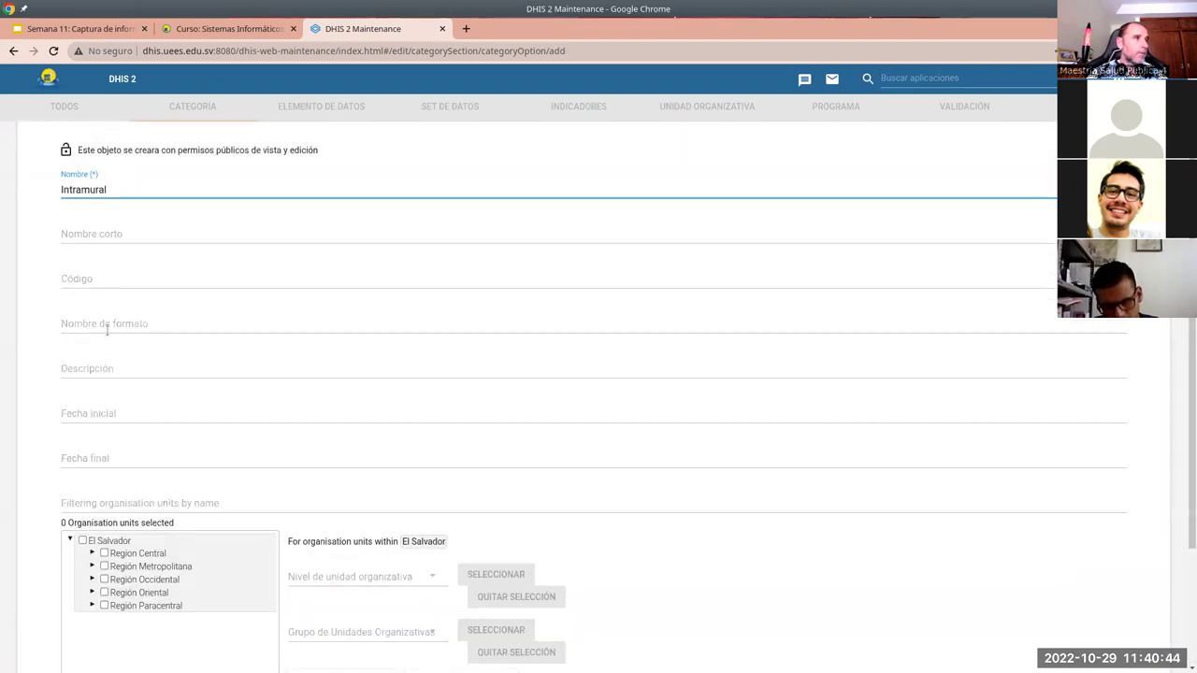
left_click(95, 234)
type("Int")
scroll(84, 406, "down", 3)
left_click(94, 578)
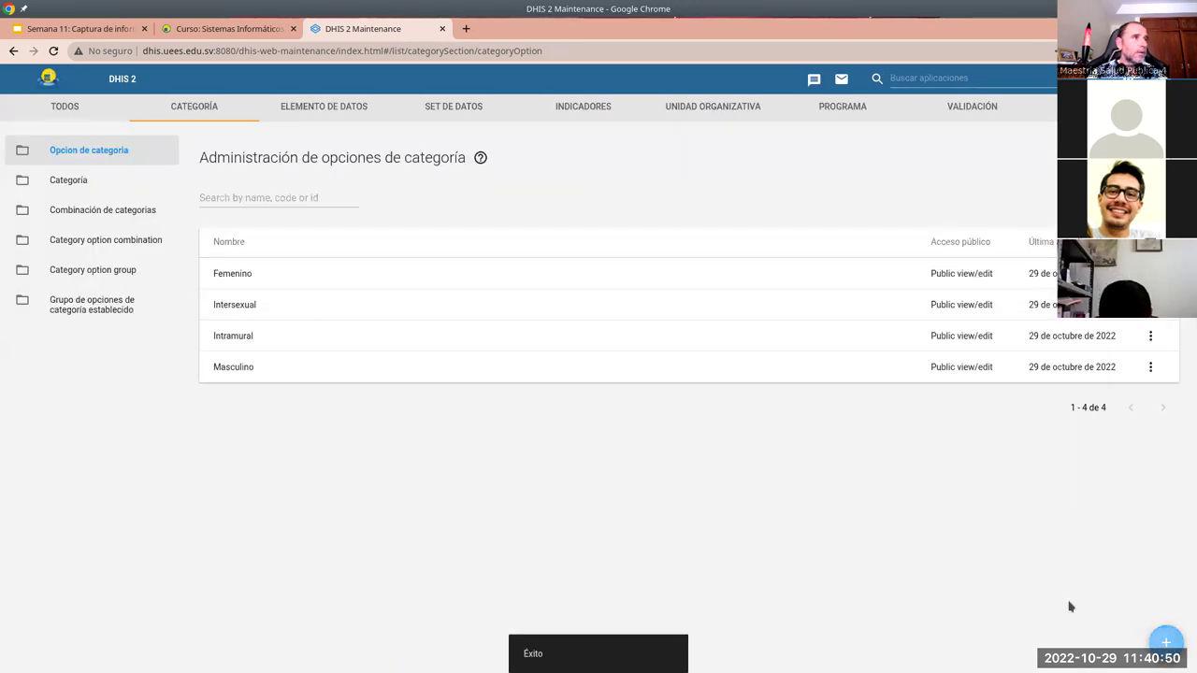
Create and save a category option named Extramural with the short name Ext
left_click(1167, 641)
left_click(149, 265)
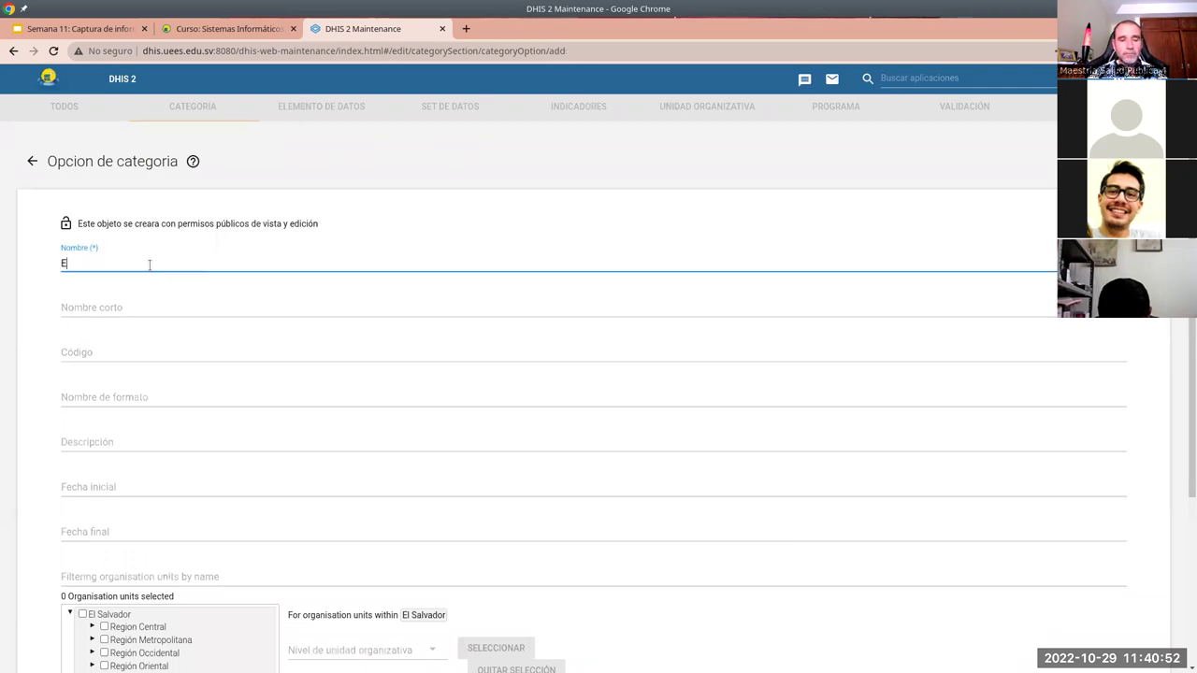
key("Tab")
type("Ext")
scroll(177, 328, "down", 3)
left_click(86, 571)
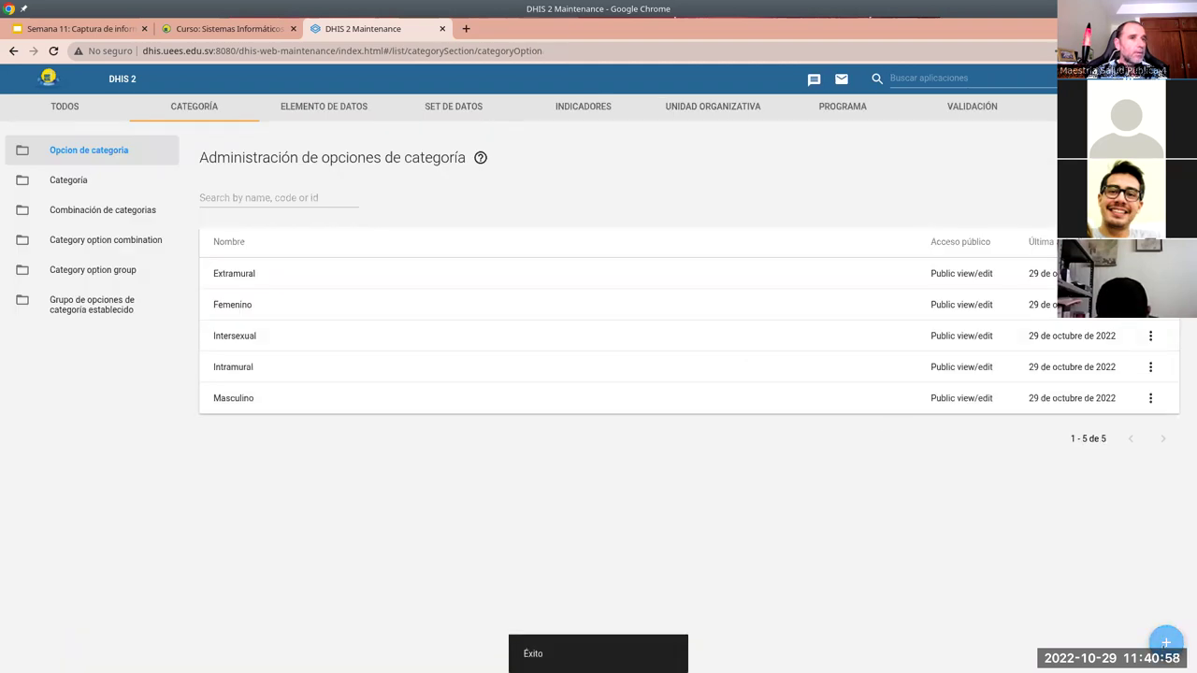
Create and save a category option for the age range 0-1m, filling in only the name
left_click(1165, 643)
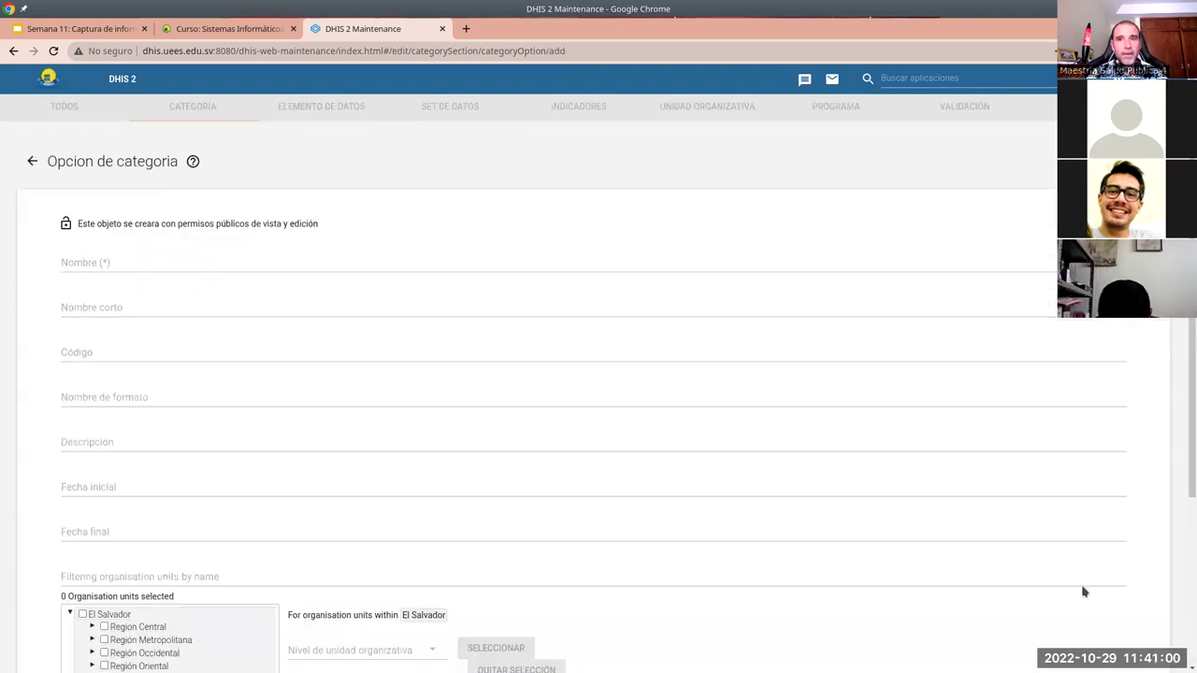
left_click(75, 263)
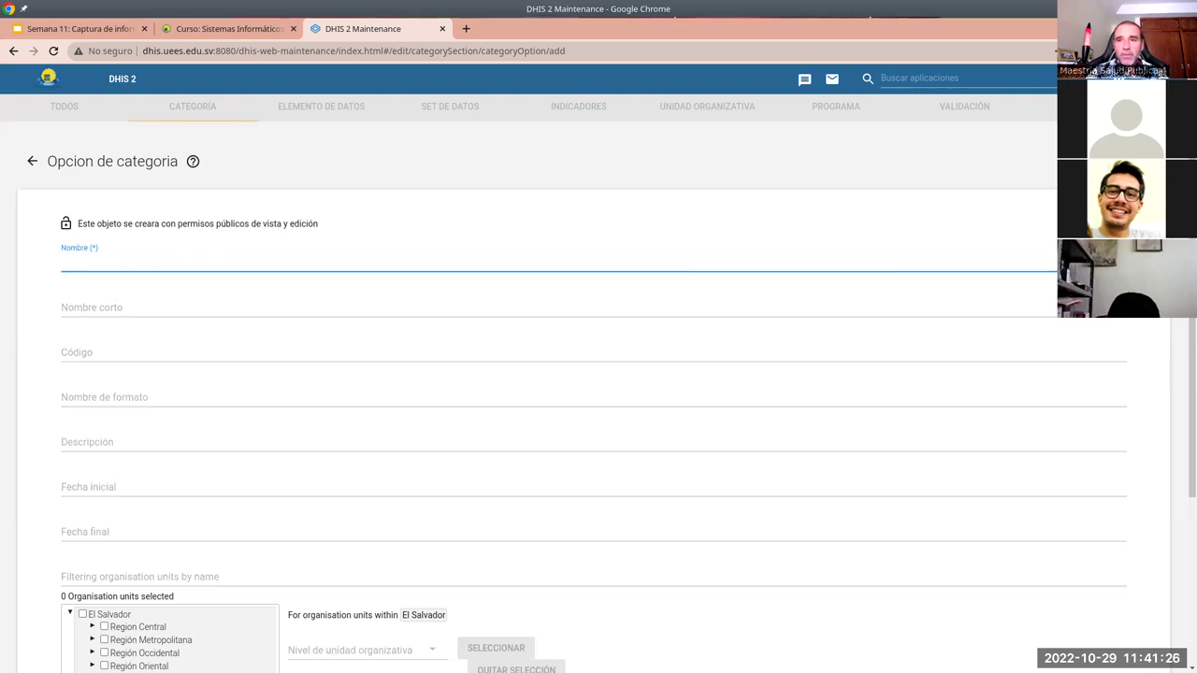
key("alt+Tab")
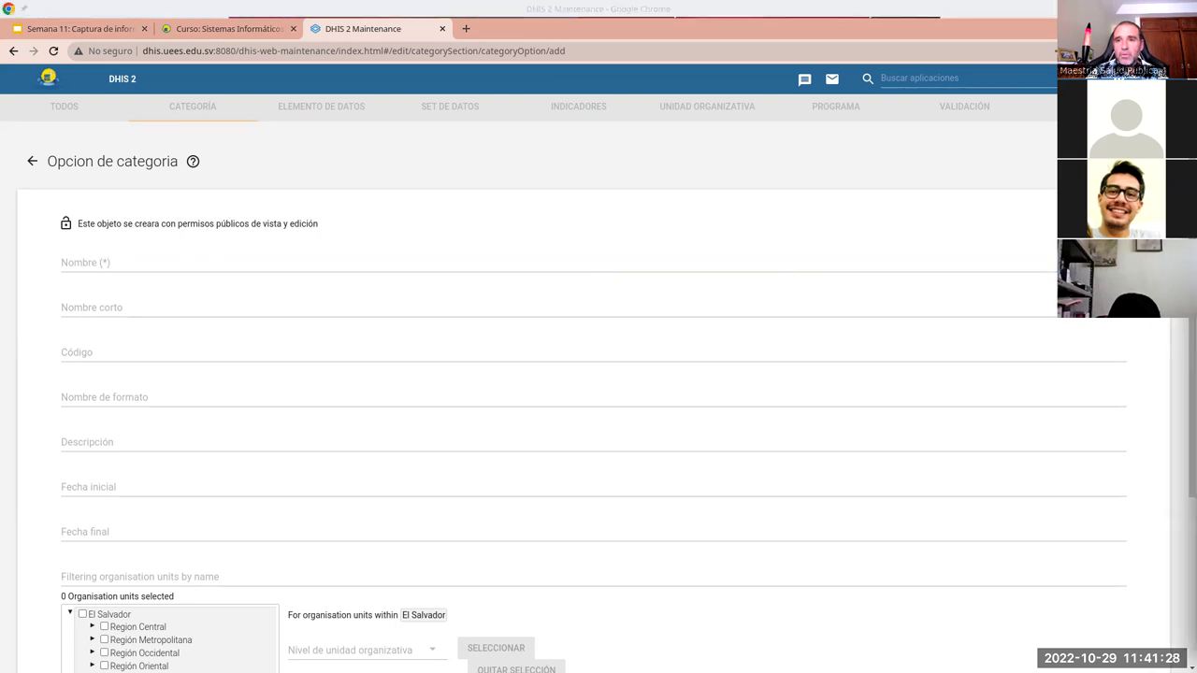
left_click(122, 261)
key("ctrl+v")
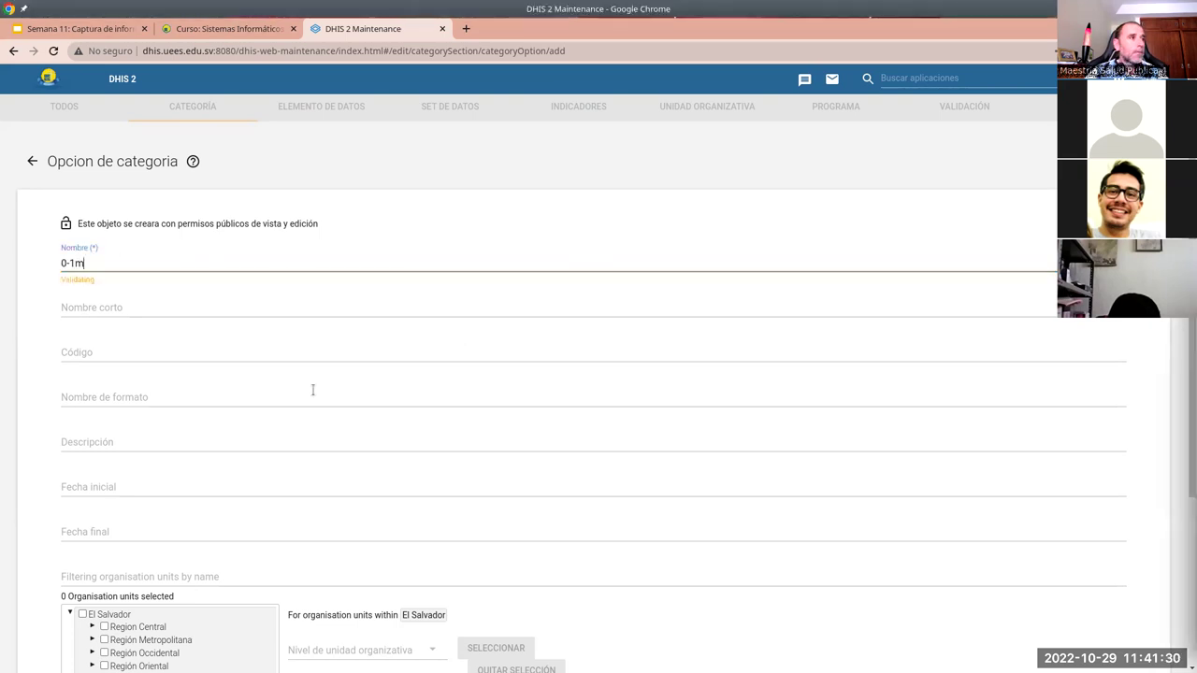
scroll(312, 390, "down", 3)
left_click(112, 576)
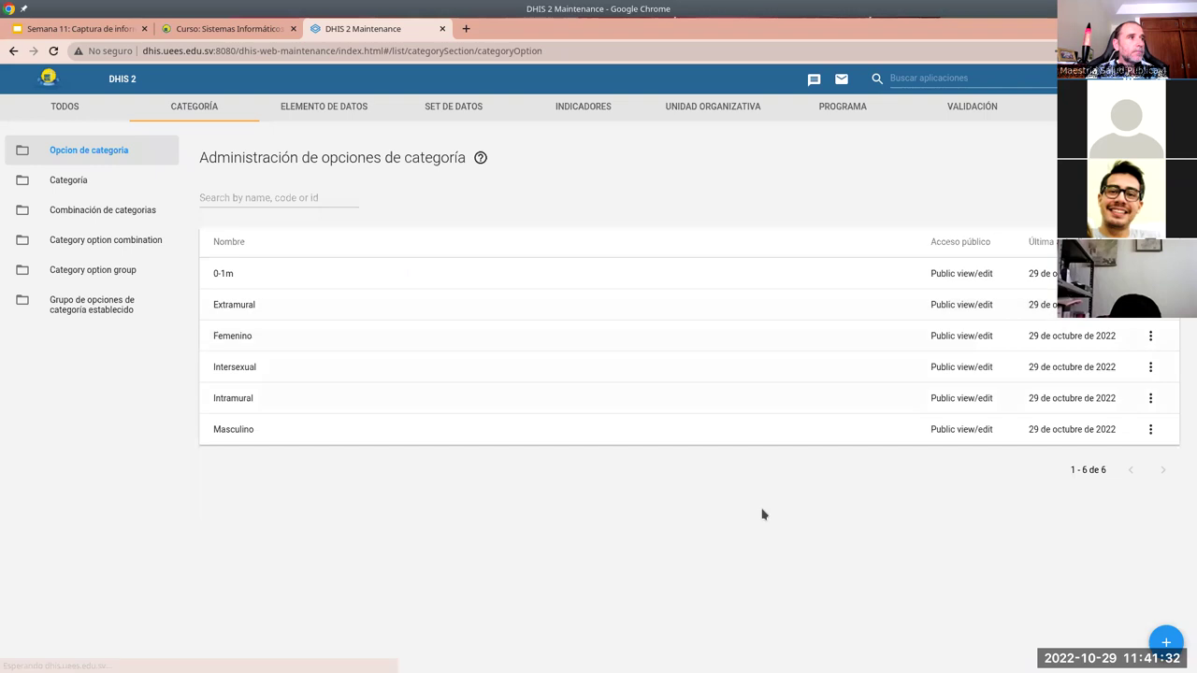
Create and save a category option for the age range 2-3m, filling in only the name
left_click(1166, 642)
key("alt+Tab")
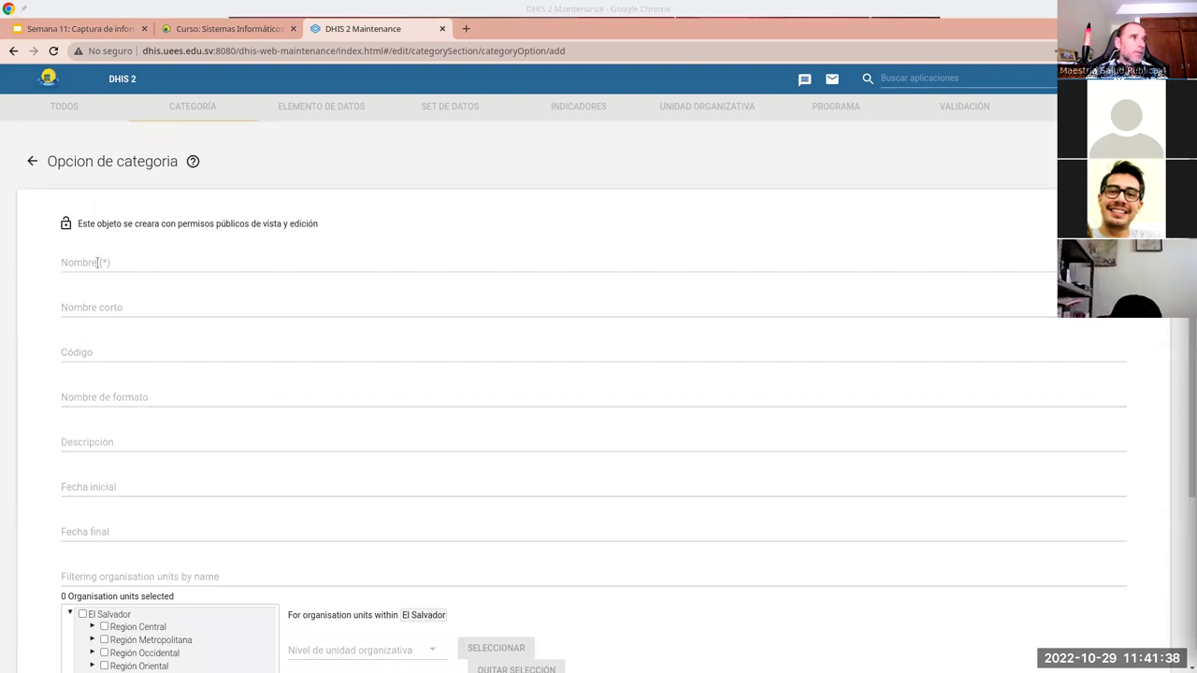
left_click(97, 263)
key("ctrl+v")
scroll(198, 382, "down", 5)
left_click(105, 574)
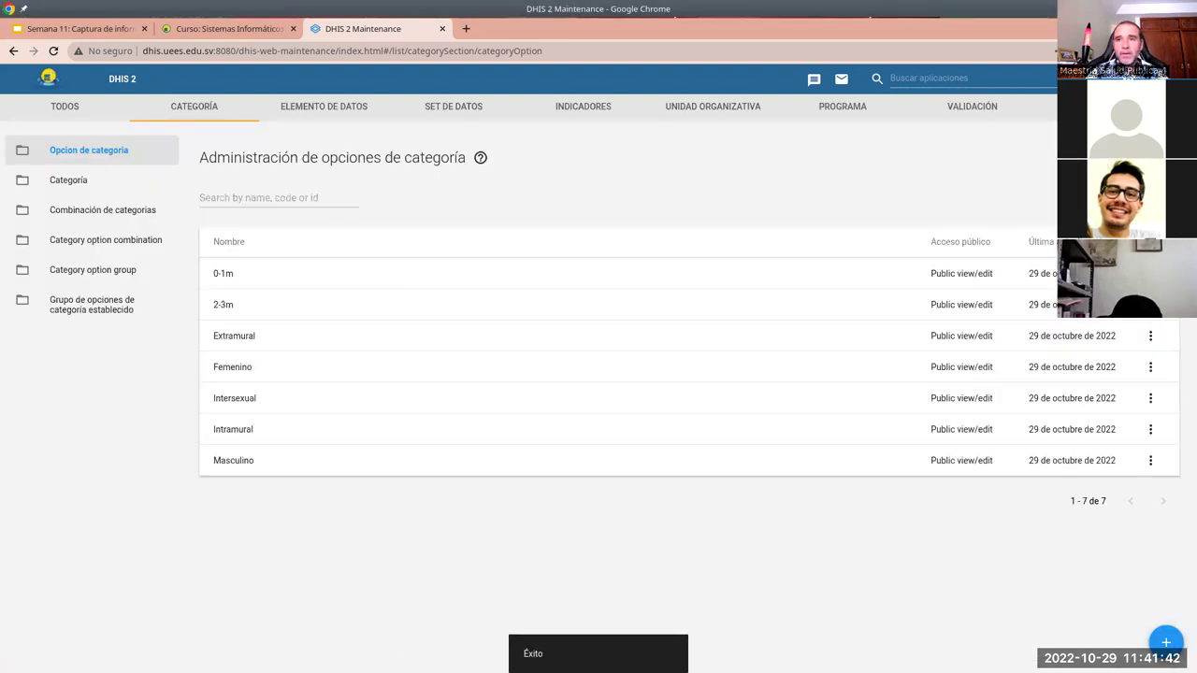
Create and save a category option for the age range 4-5m, filling in only the name
key("alt+Tab")
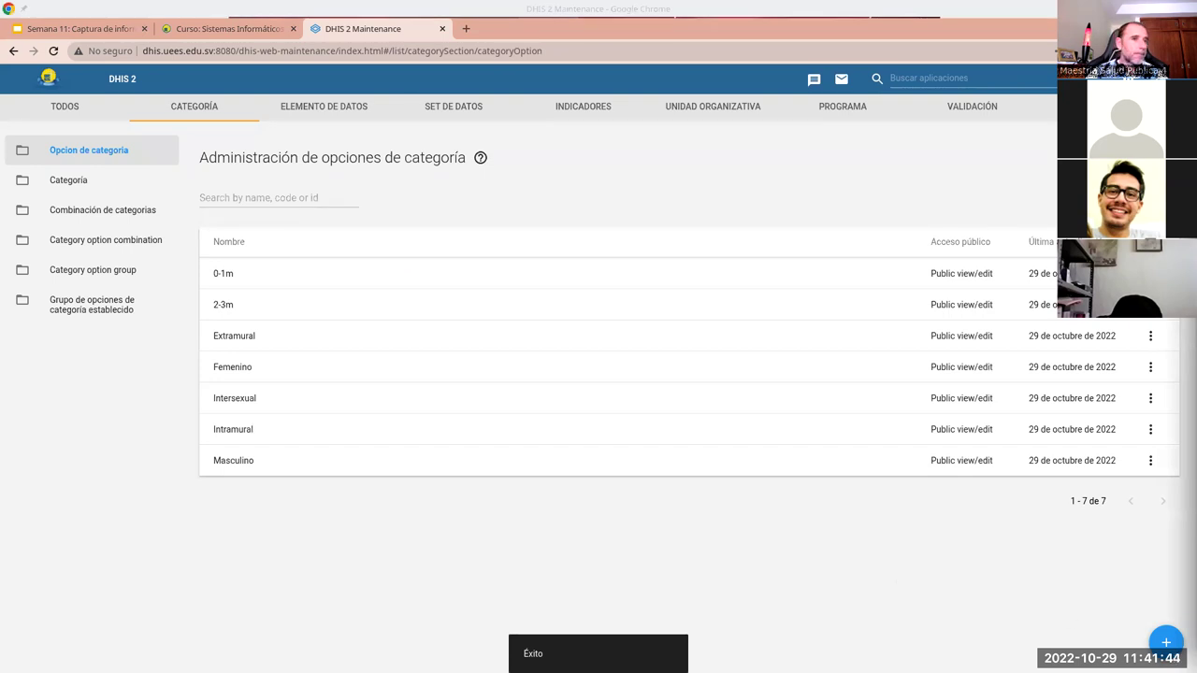
left_click(1166, 642)
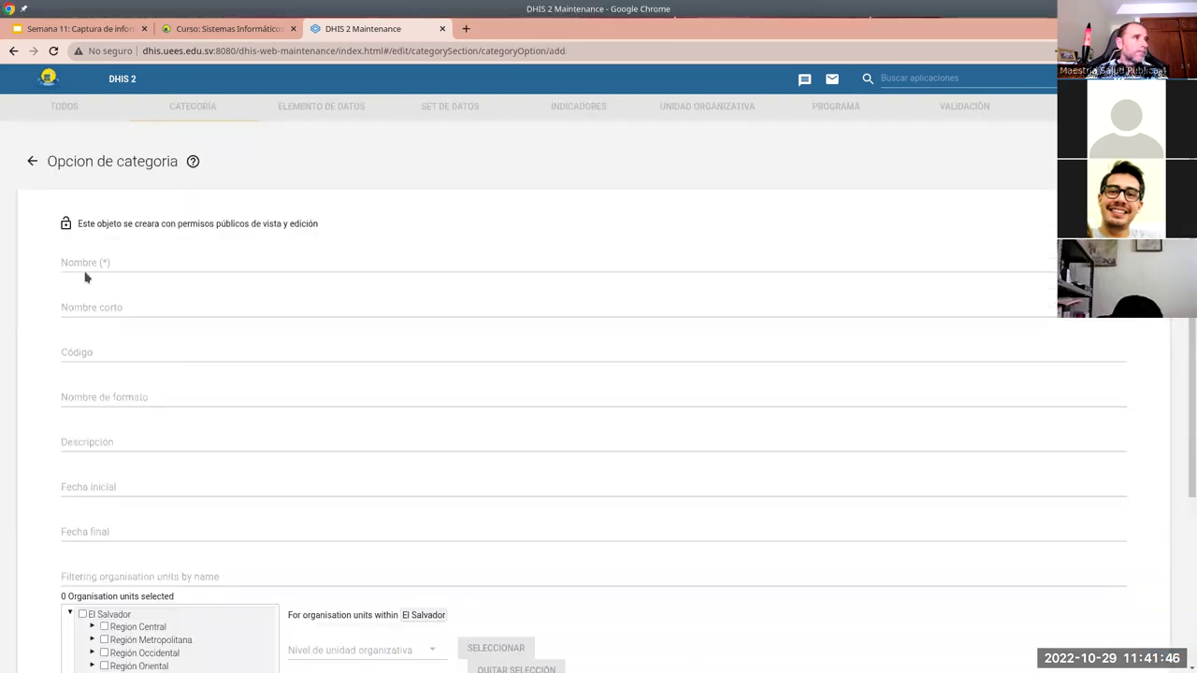
left_click(84, 263)
key("ctrl+v")
scroll(134, 561, "down", 3)
left_click(134, 574)
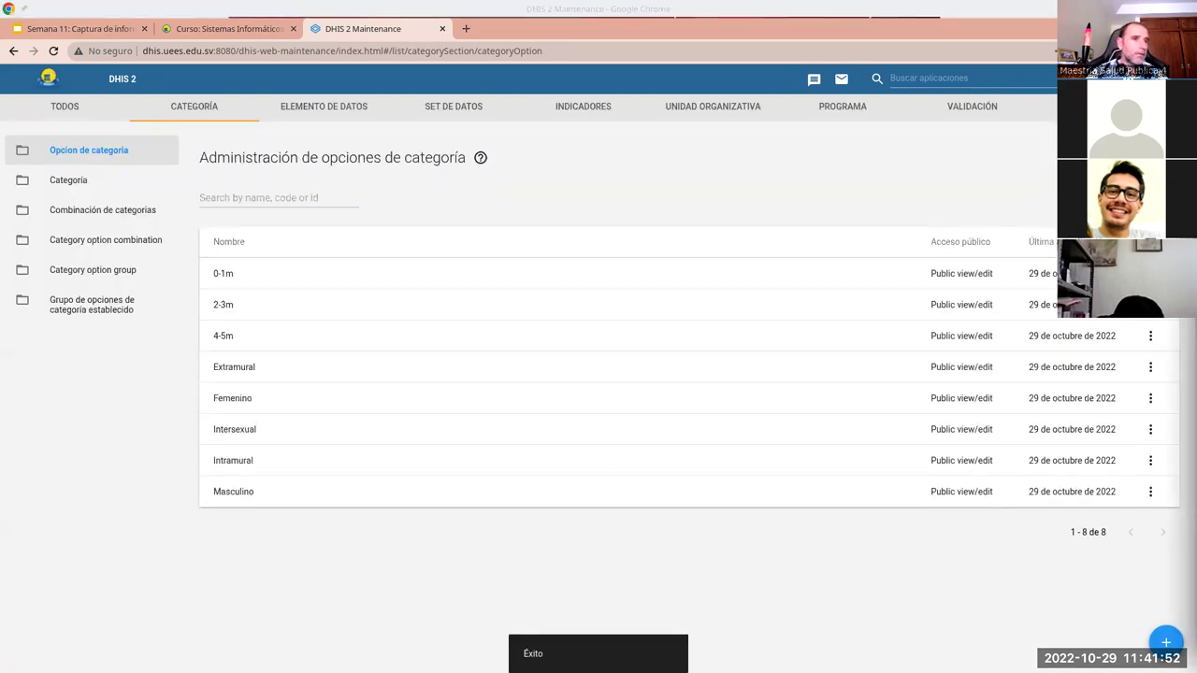
Create and save a category option for the age range 6-7m
left_click(1166, 643)
left_click(187, 263)
type("Test")
scroll(259, 593, "down", 3)
left_click(84, 573)
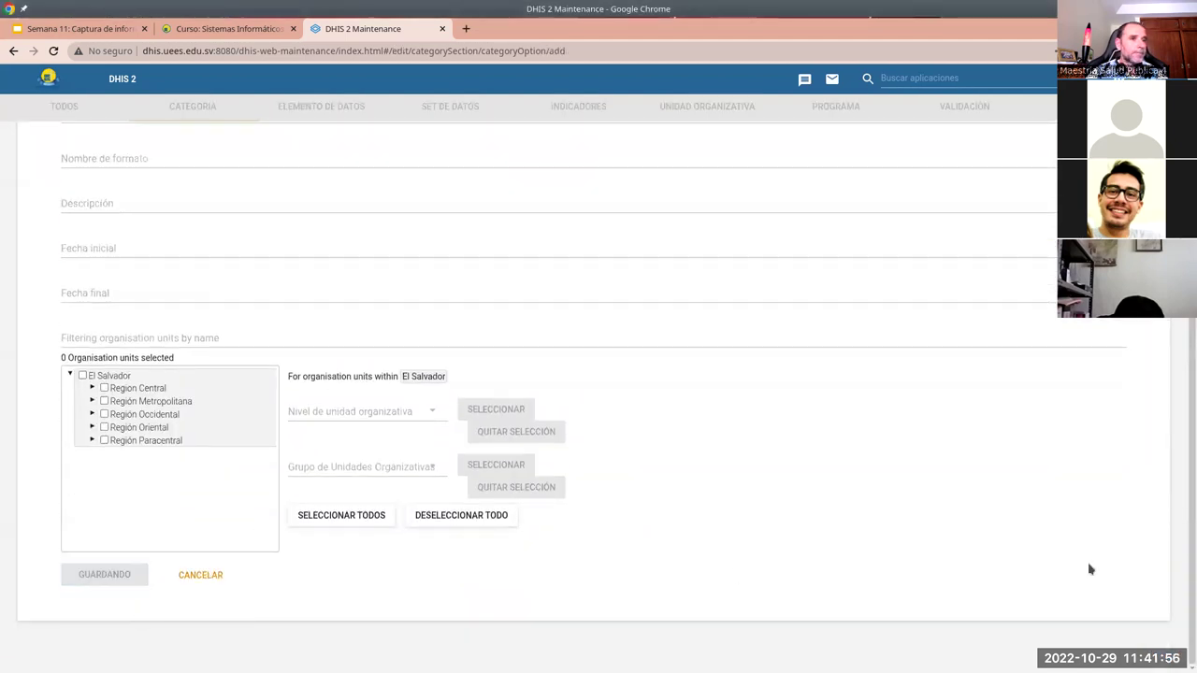
Create and save a category option for the age range 8-9m
left_click(1166, 643)
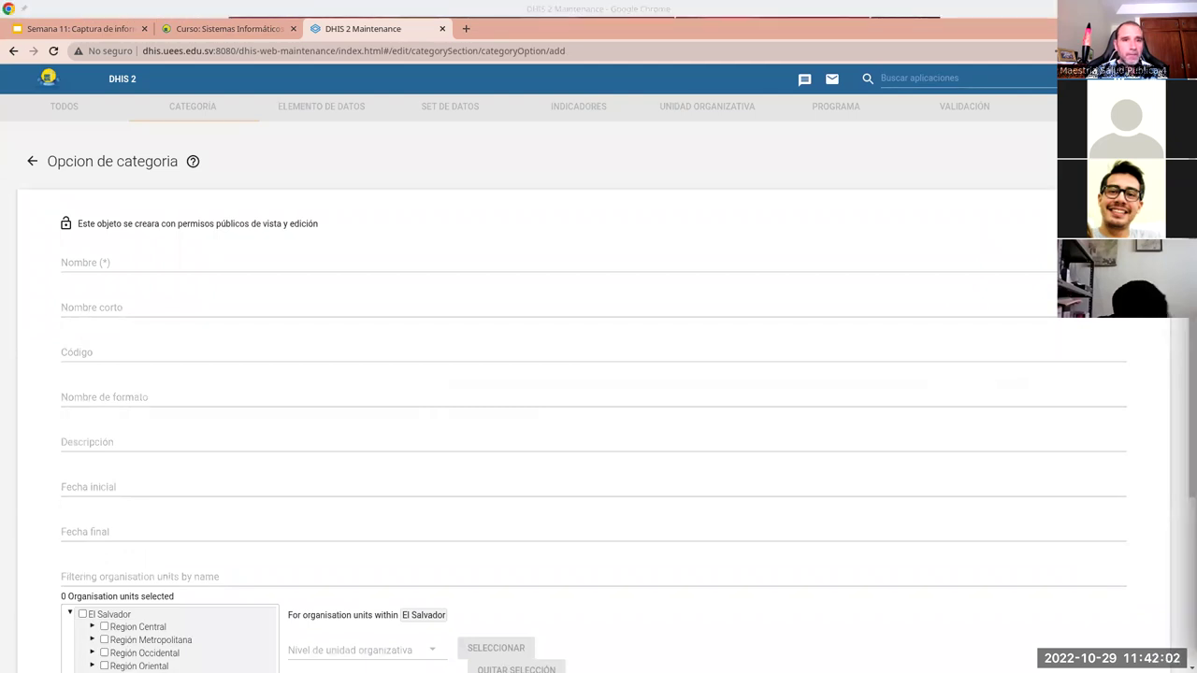
left_click(120, 262)
scroll(139, 294, "down", 3)
left_click(130, 575)
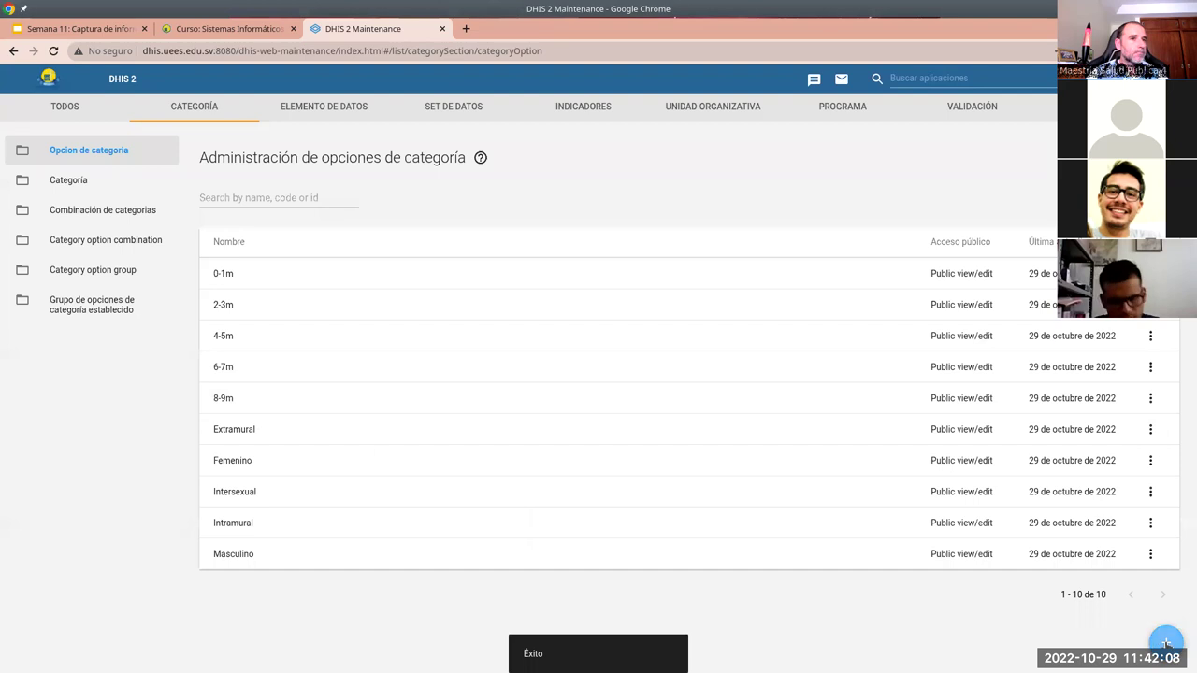
Create and save a category option for the age range 10-11m, filling in only the name
left_click(1164, 641)
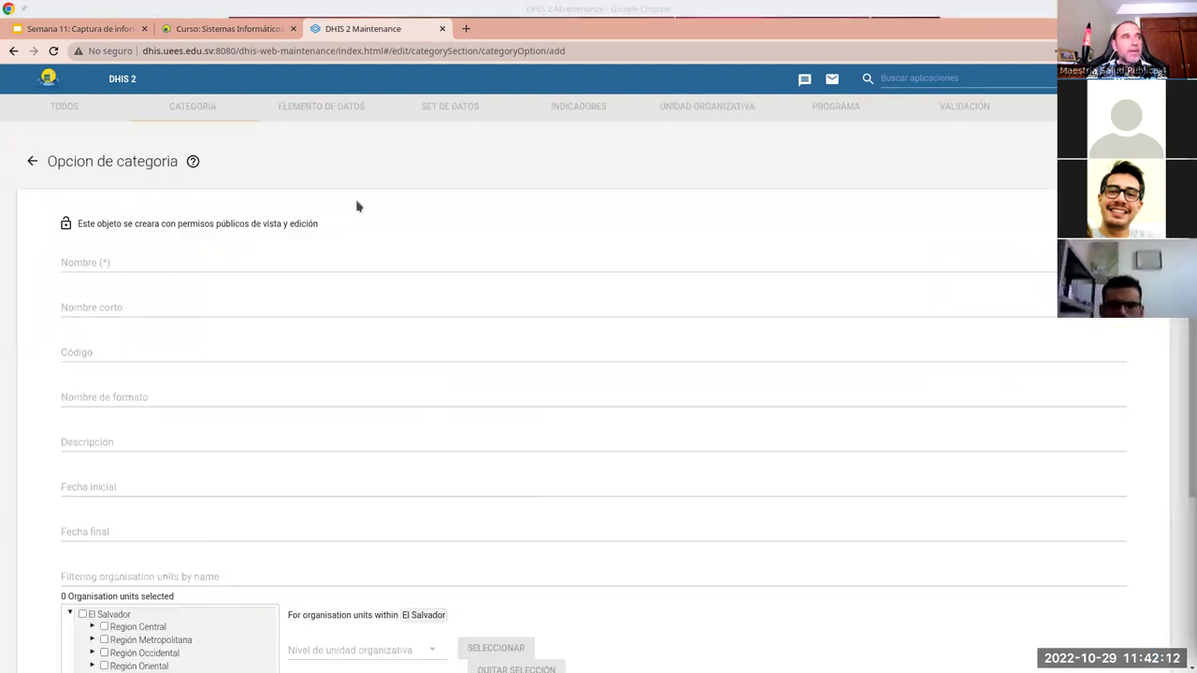
left_click(304, 433)
type("10-11m")
scroll(280, 561, "down", 3)
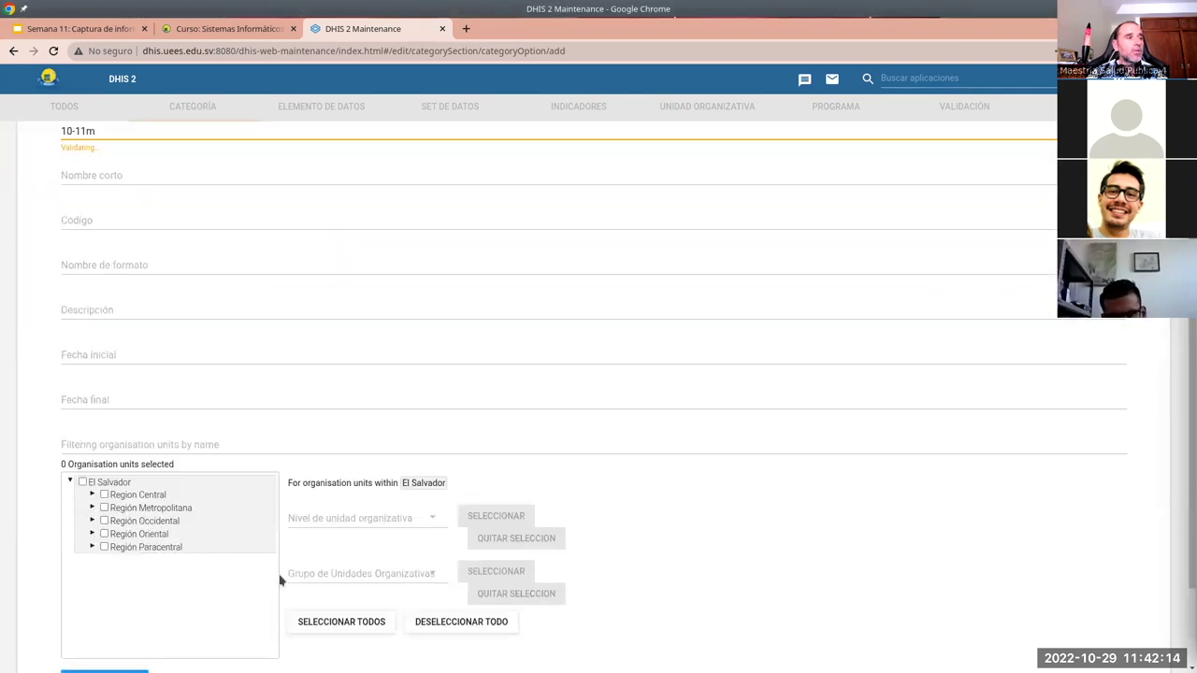
left_click(104, 573)
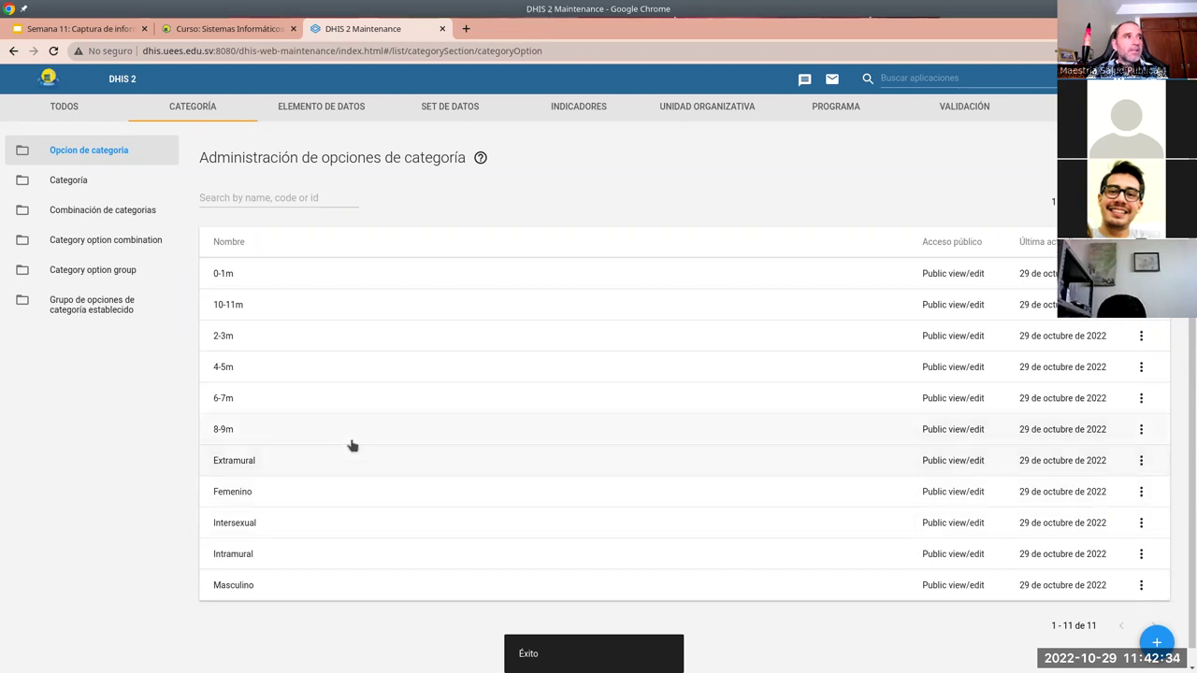
Create and save a category option named 0a, leaving all other fields empty
left_click(1160, 642)
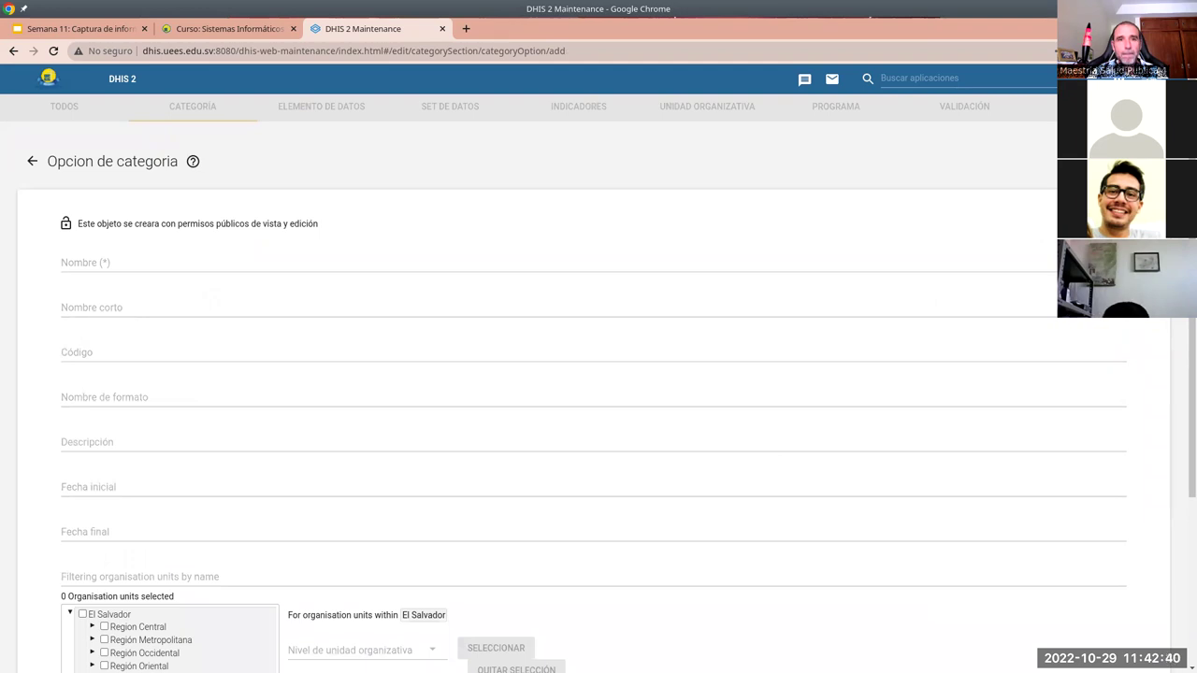
left_click(252, 270)
type("0a")
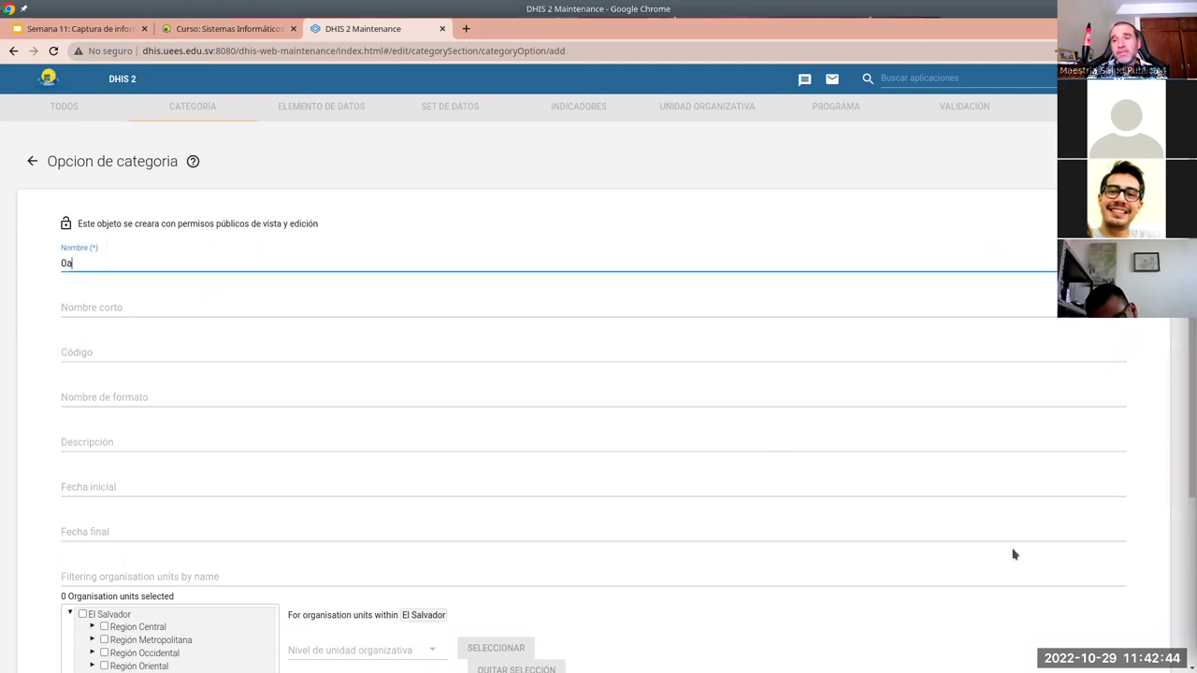
scroll(795, 512, "down", 3)
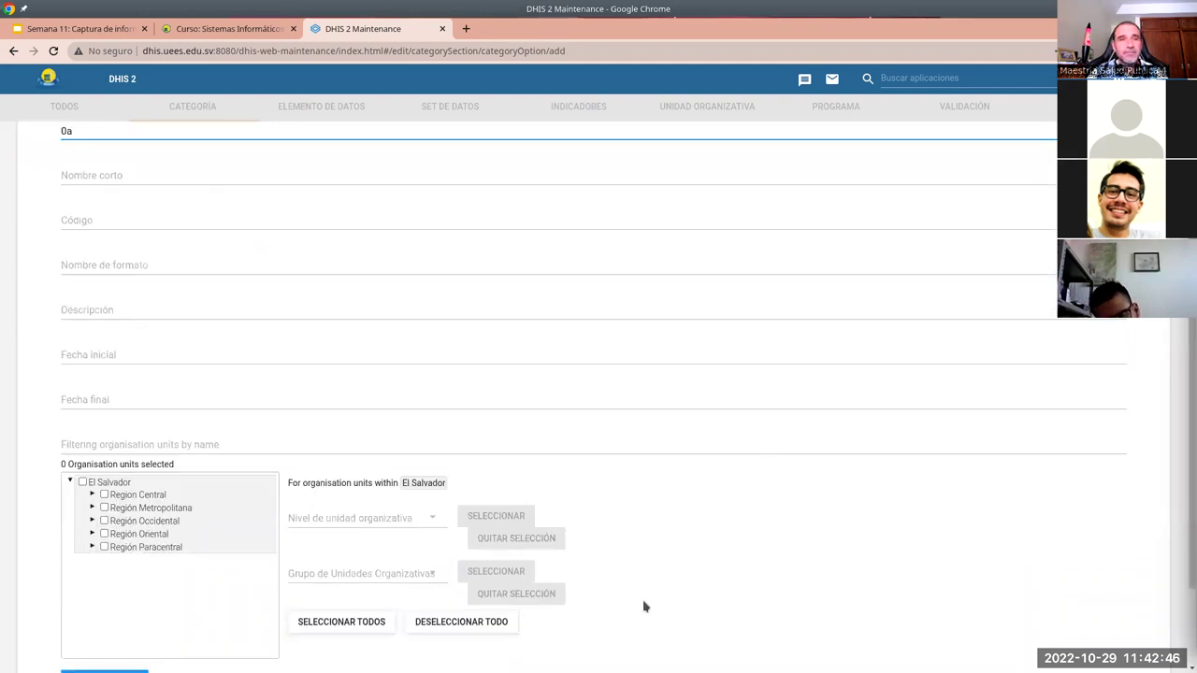
scroll(280, 611, "down", 2)
left_click(80, 584)
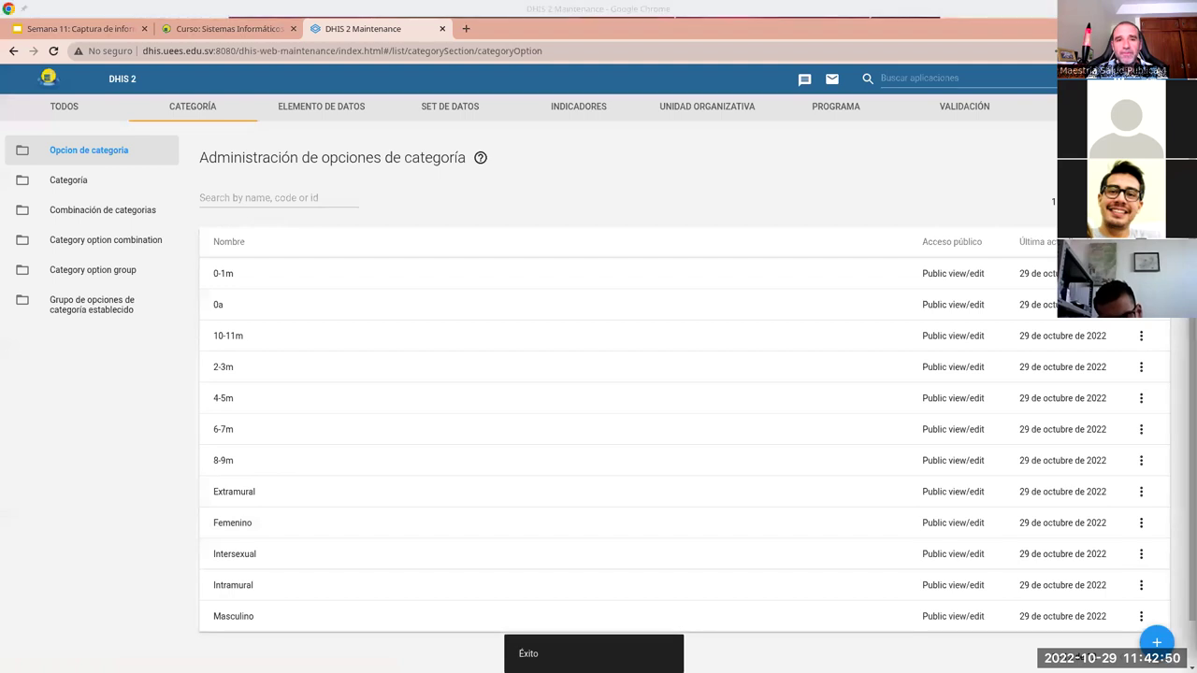
Create and save a category option named 1a, leaving all other fields empty
left_click(1157, 642)
type("1a")
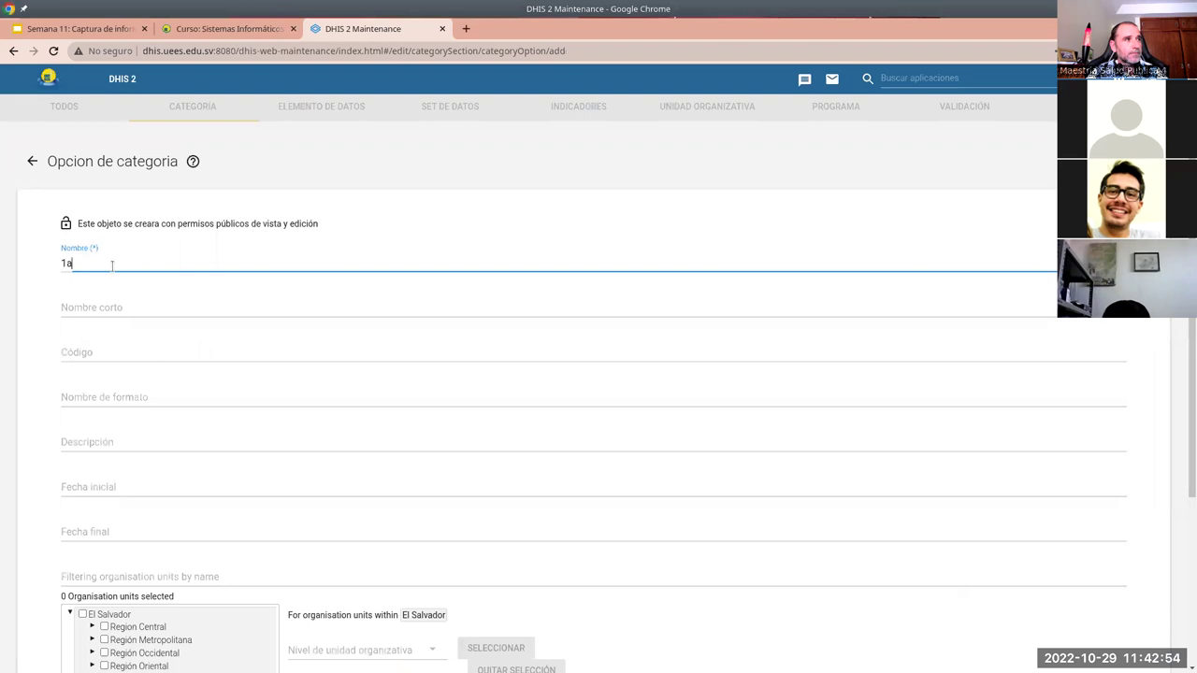
scroll(212, 463, "down", 3)
left_click(123, 574)
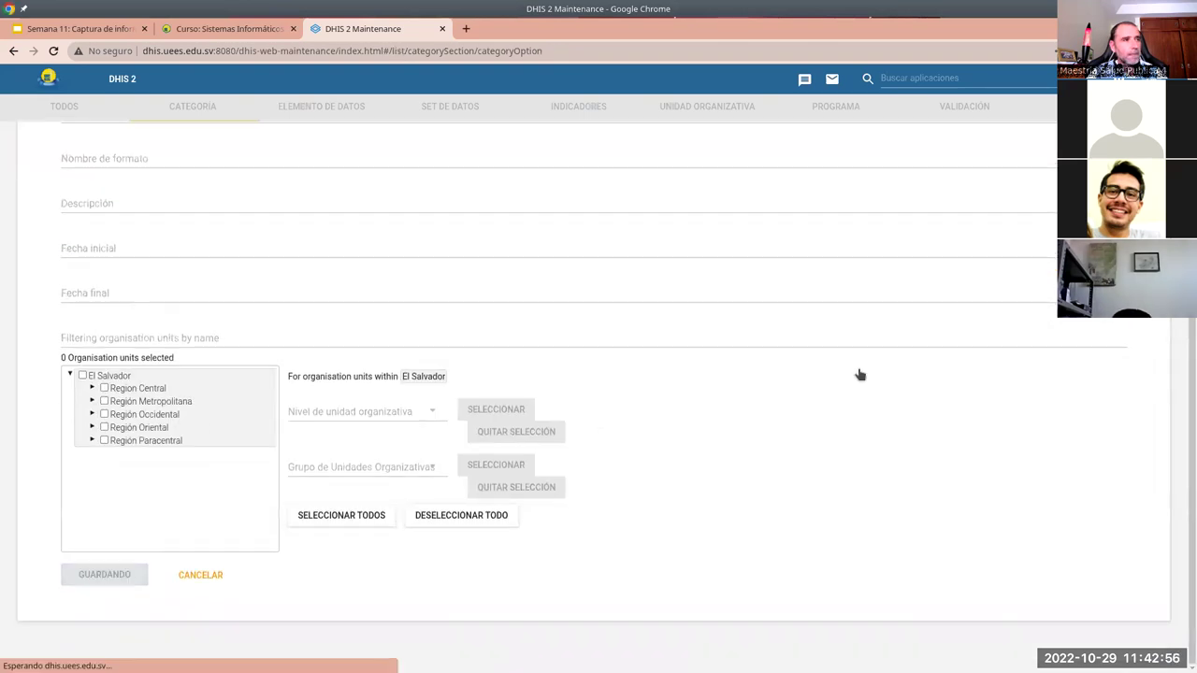
Create and save a category option named 2a, leaving all other fields empty
scroll(641, 514, "down", 2)
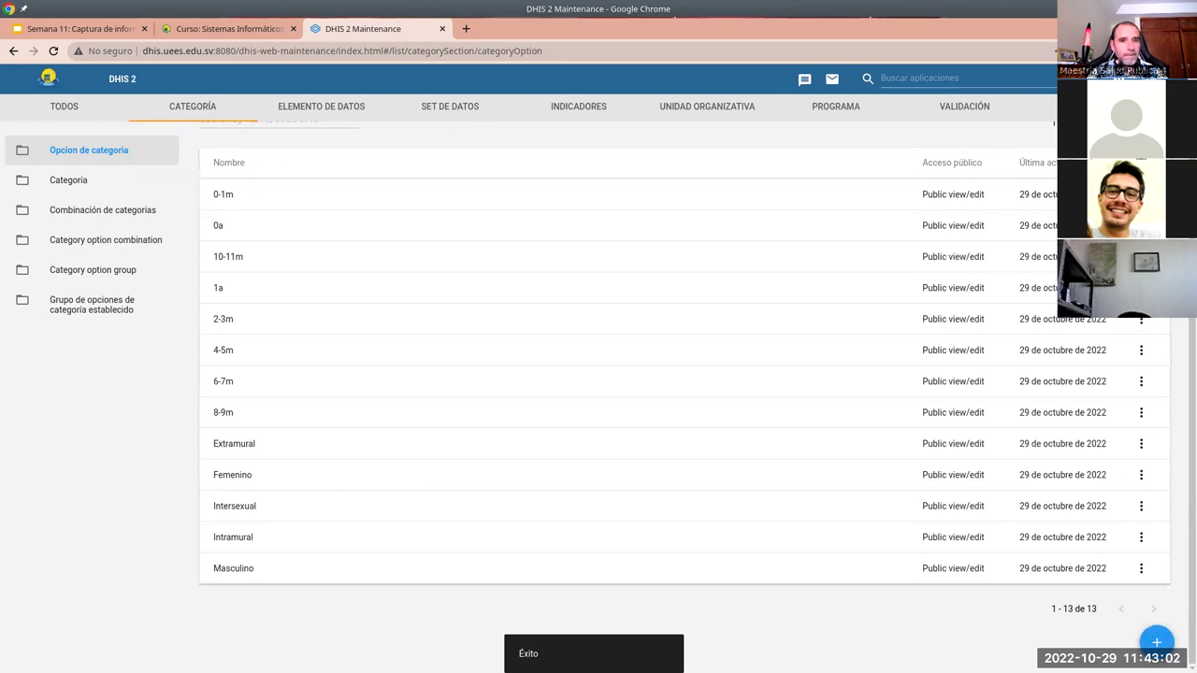
left_click(1156, 643)
left_click(98, 271)
type("7A")
scroll(345, 398, "down", 3)
left_click(105, 574)
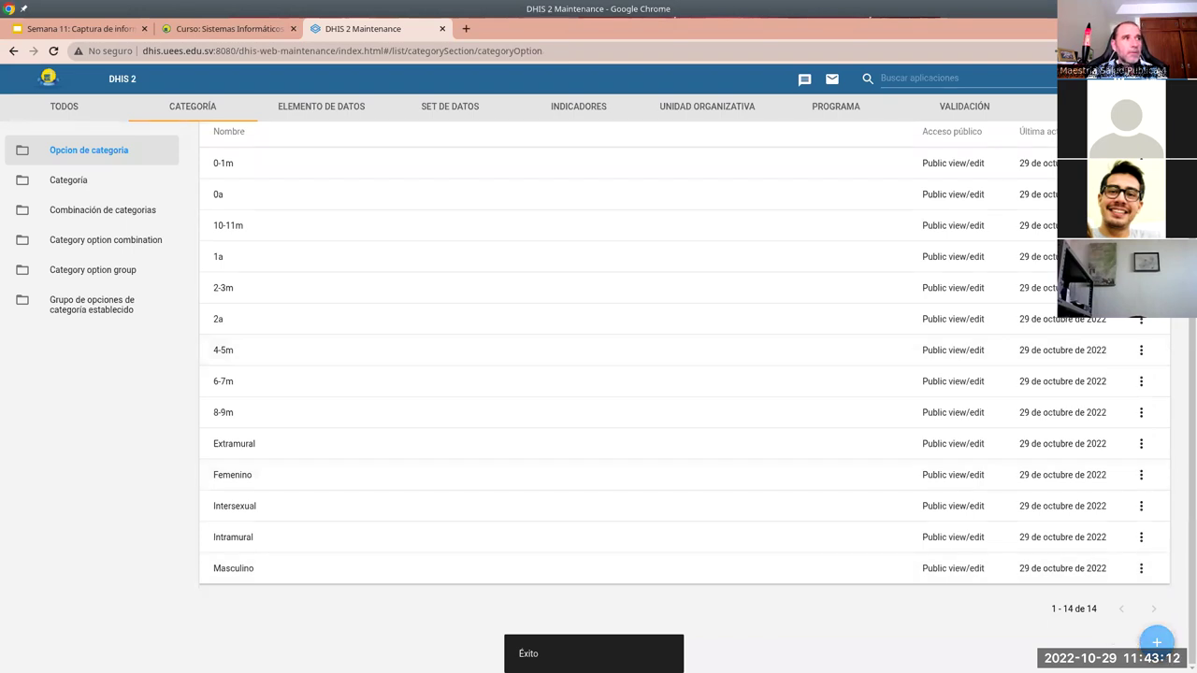
Create and save a category option named 3a, leaving all other fields empty
left_click(1157, 642)
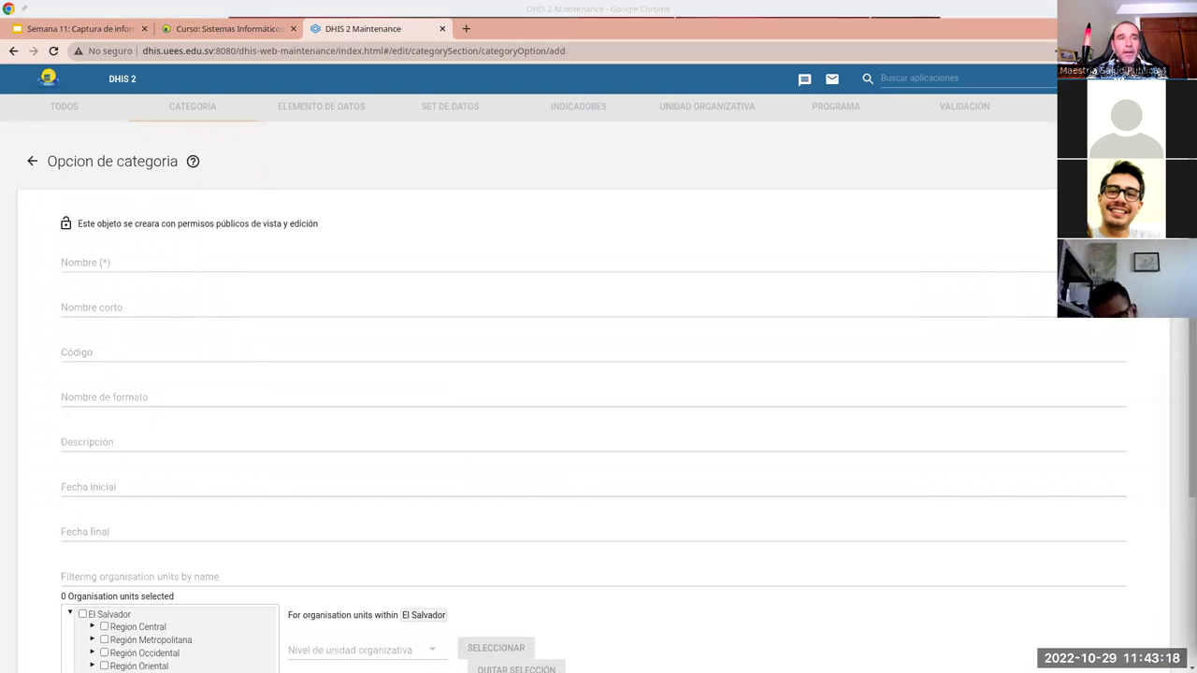
scroll(655, 393, "down", 3)
left_click(103, 576)
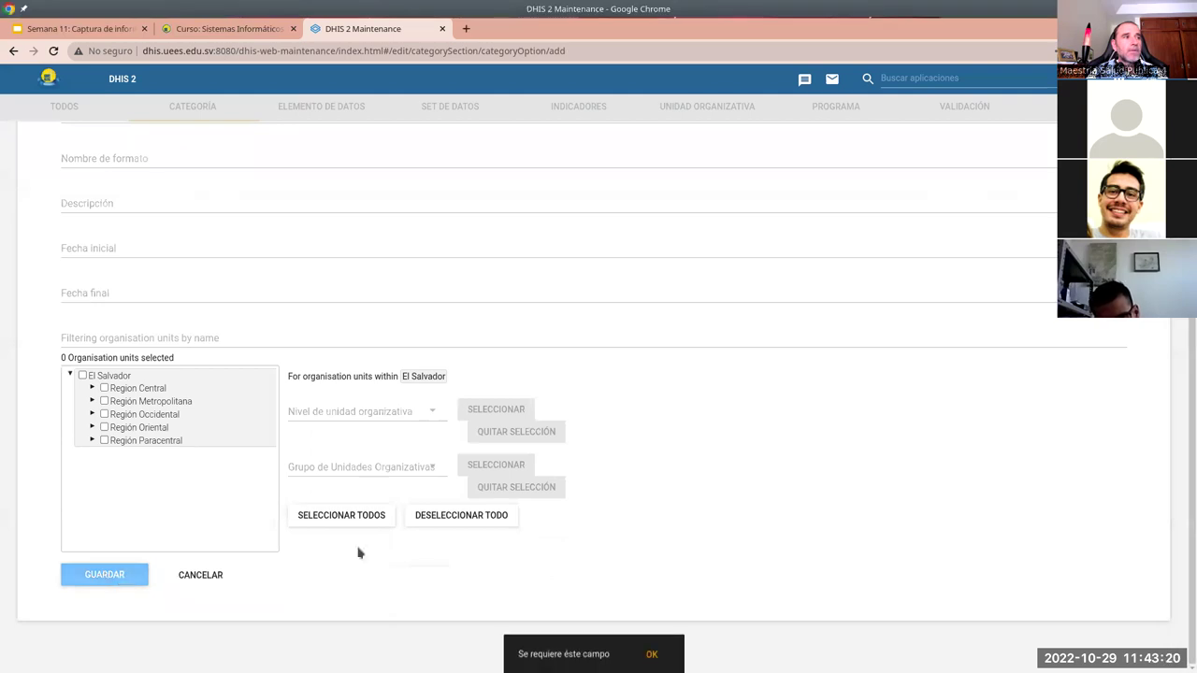
scroll(160, 316, "up", 2)
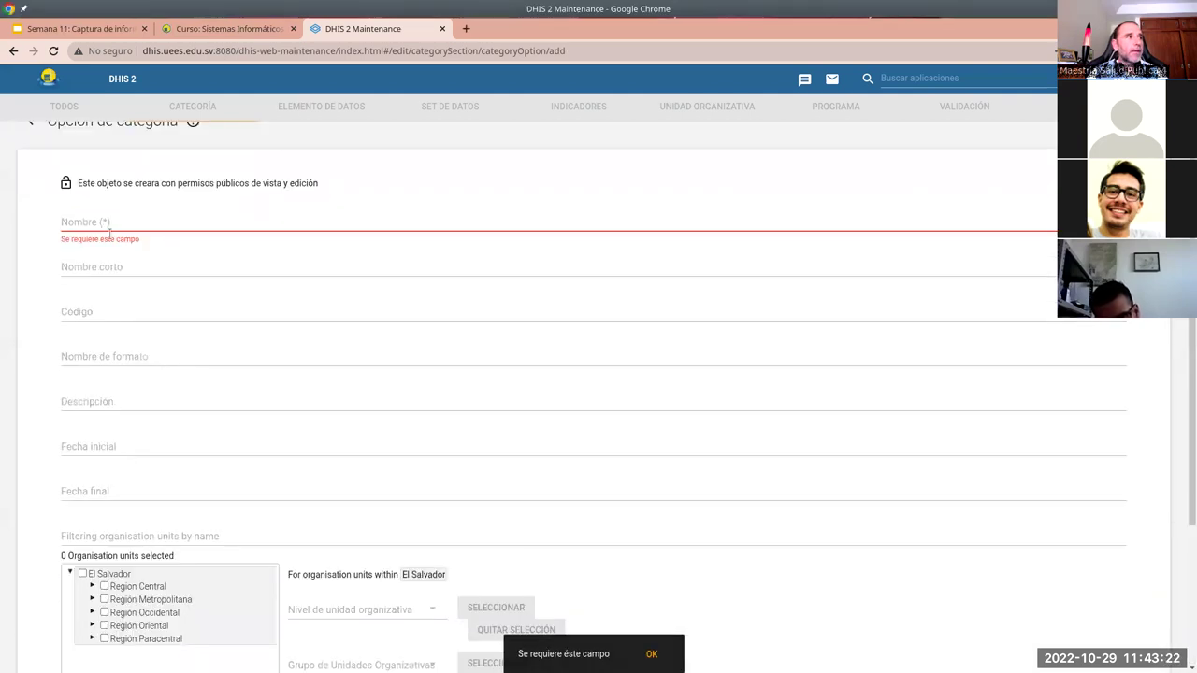
type("hij")
scroll(89, 561, "down", 2)
left_click(92, 579)
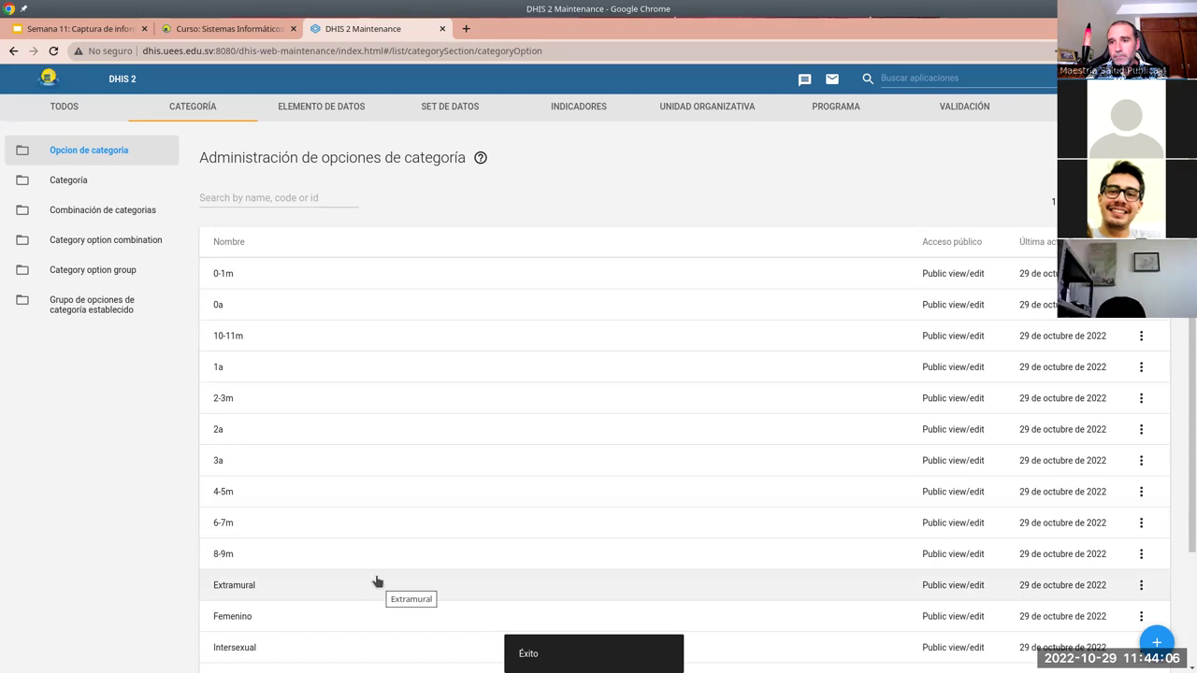
Create and save a category option named 4a, leaving all other fields empty
scroll(346, 566, "down", 3)
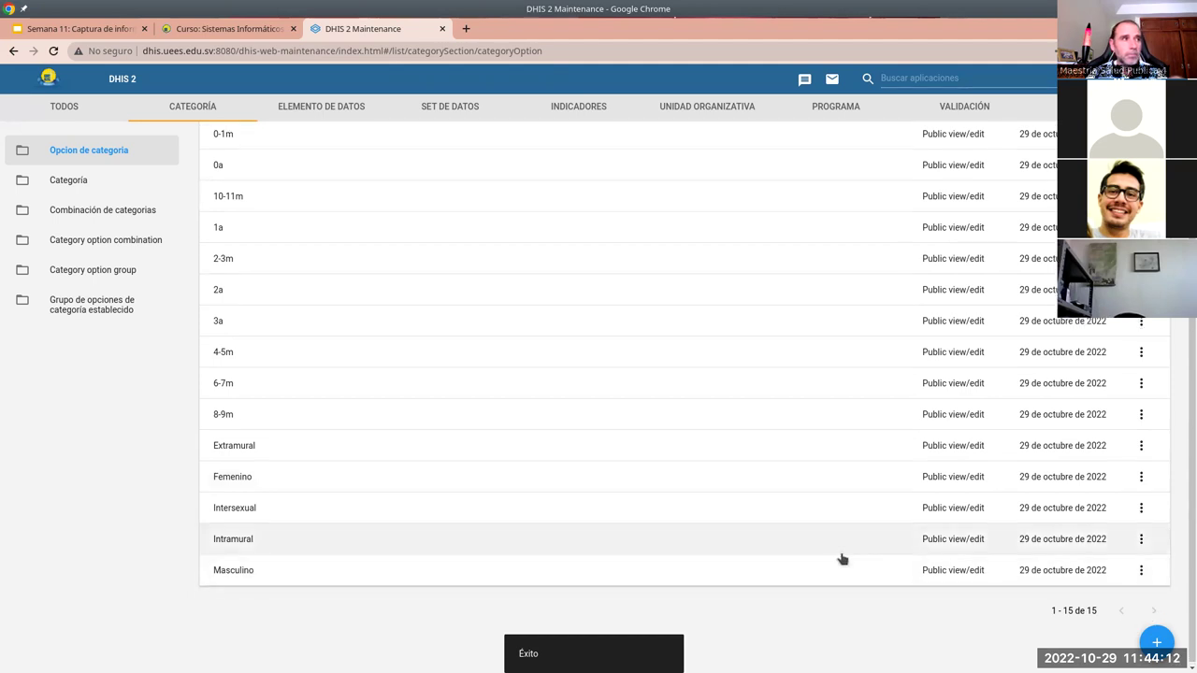
left_click(1157, 642)
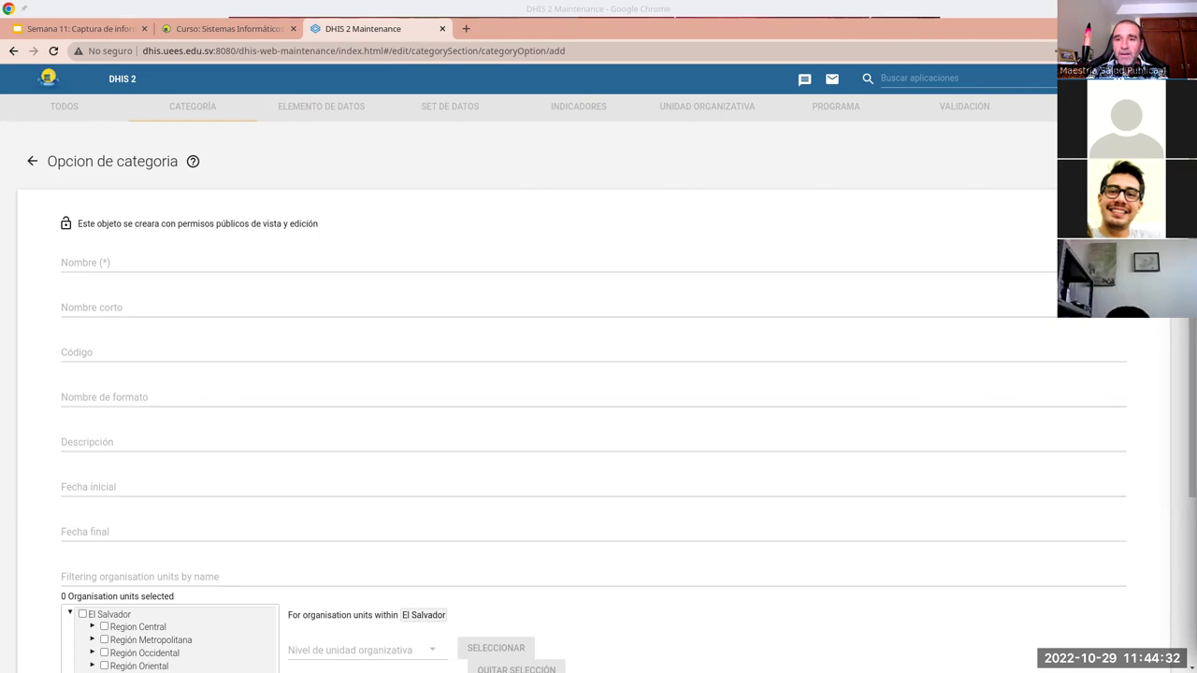
left_click(298, 264)
type("4a")
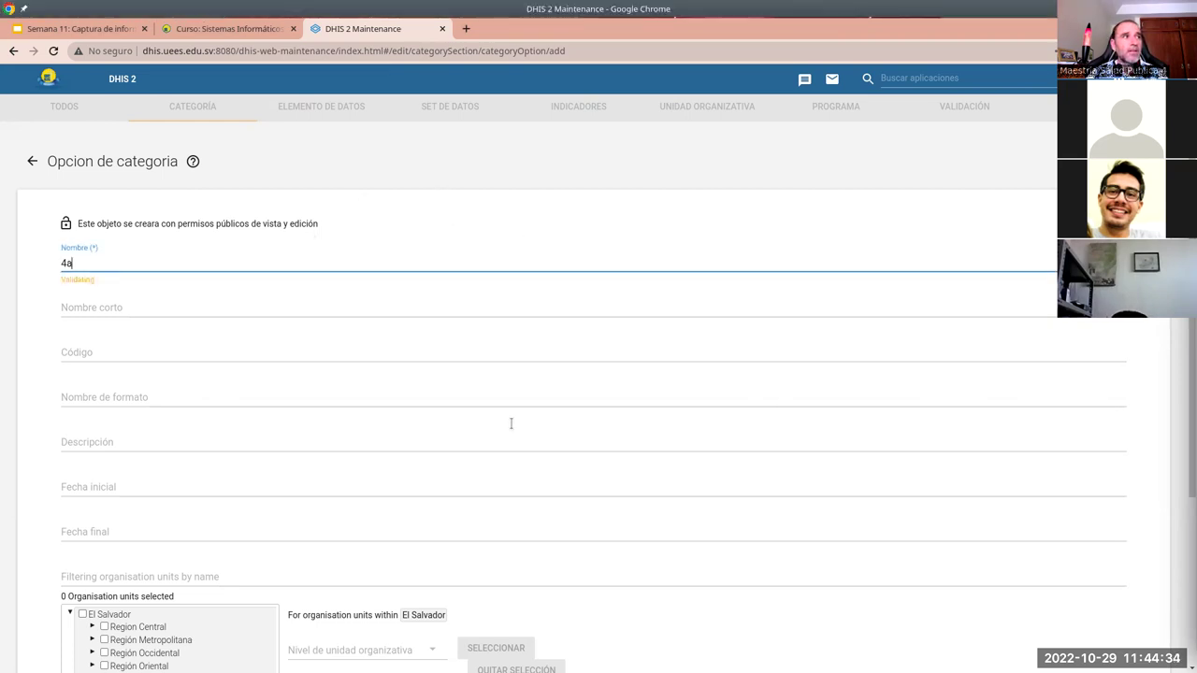
scroll(252, 395, "down", 3)
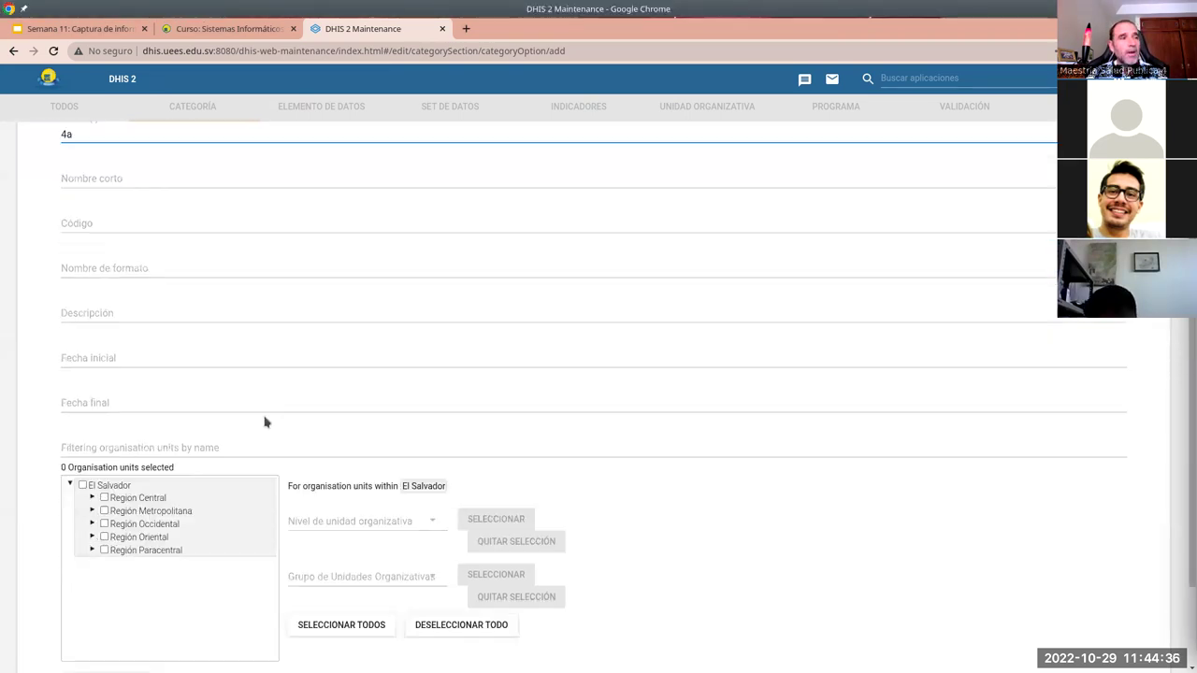
left_click(89, 568)
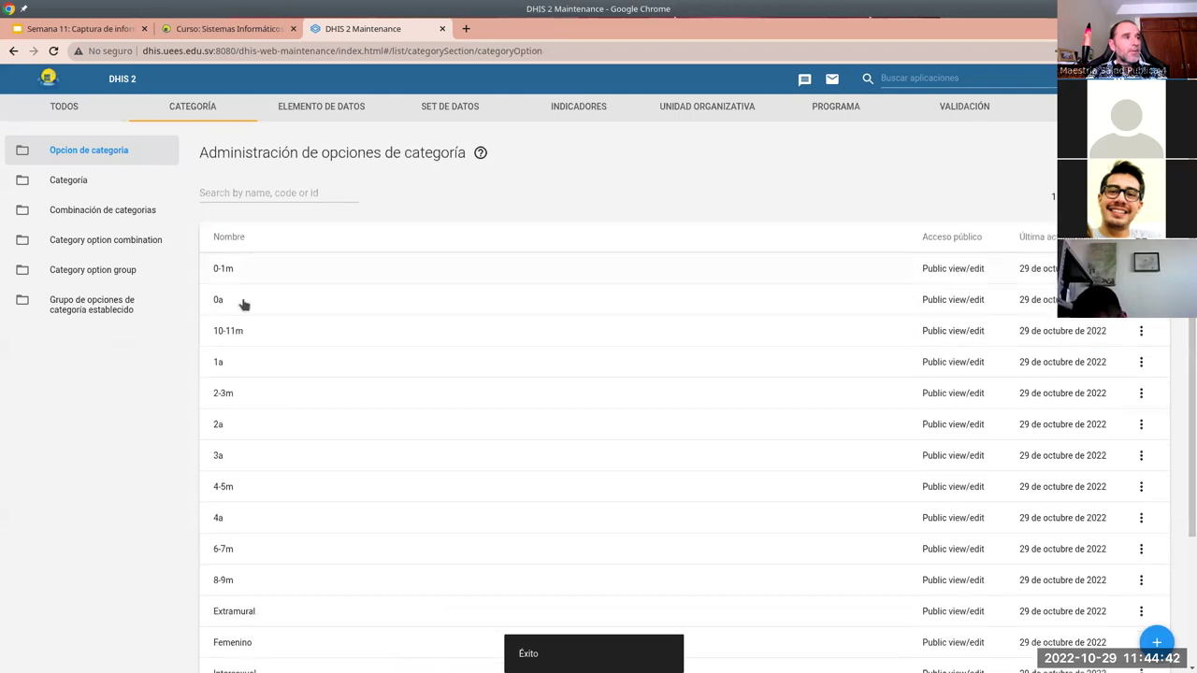
Review the list of existing category options and check the data element descriptors slide in the Semana 11 presentation
scroll(236, 449, "down", 3)
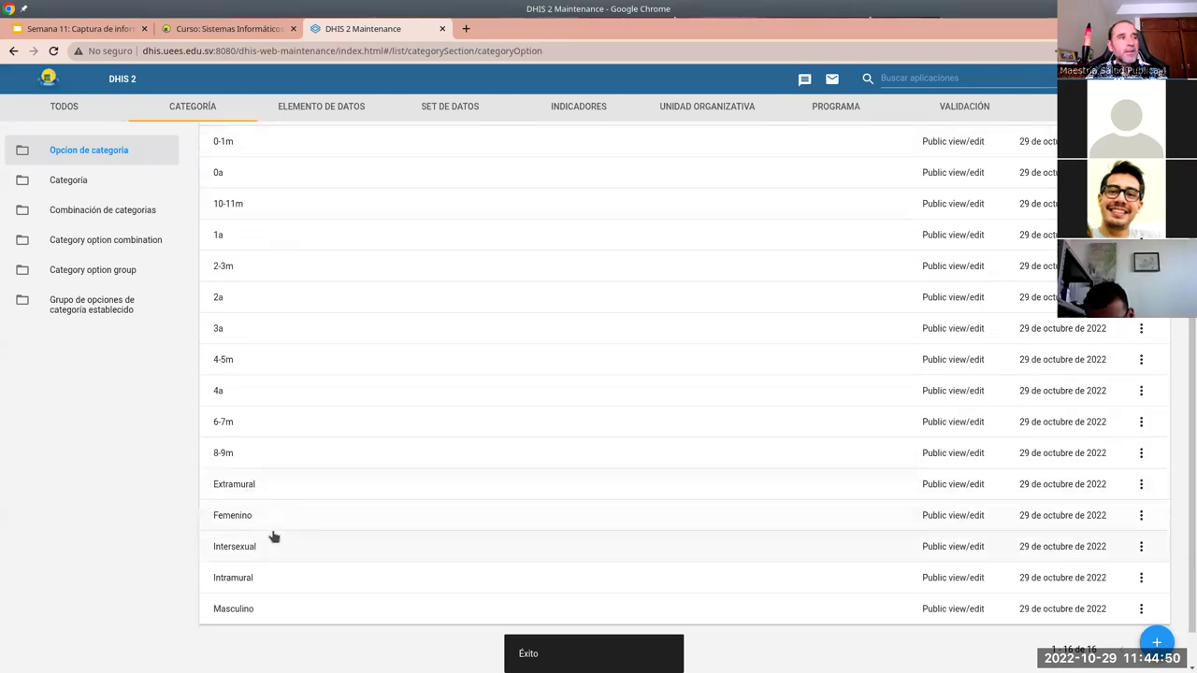
scroll(349, 492, "up", 2)
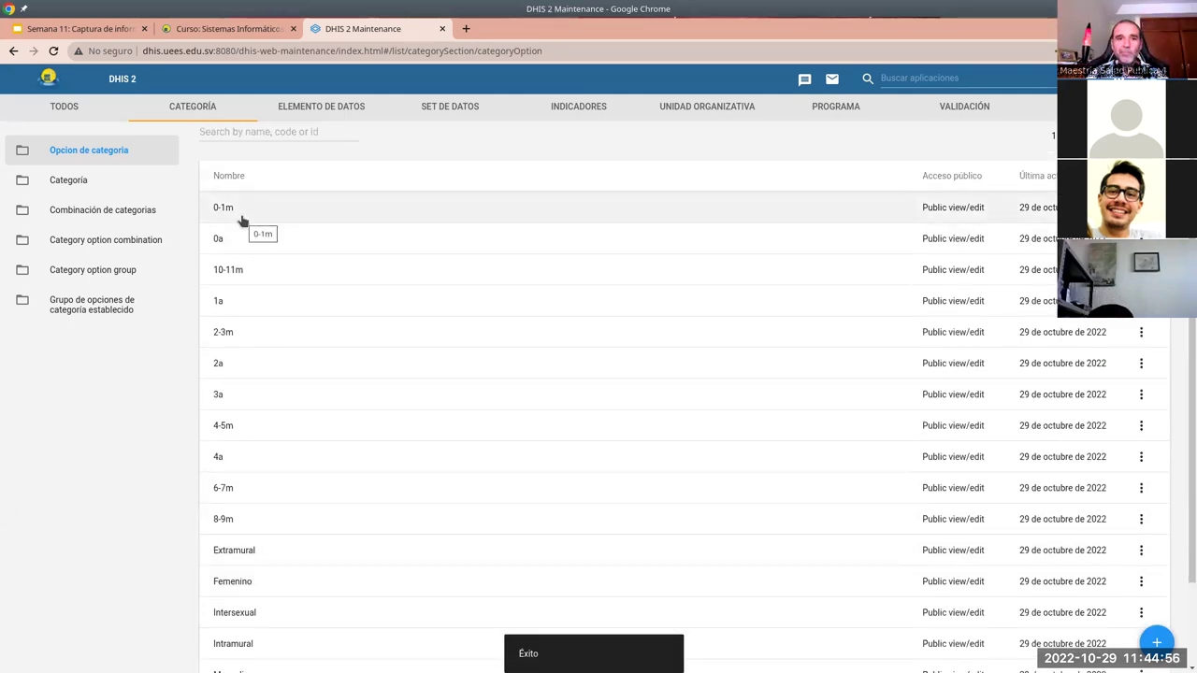
left_click(271, 28)
left_click(94, 28)
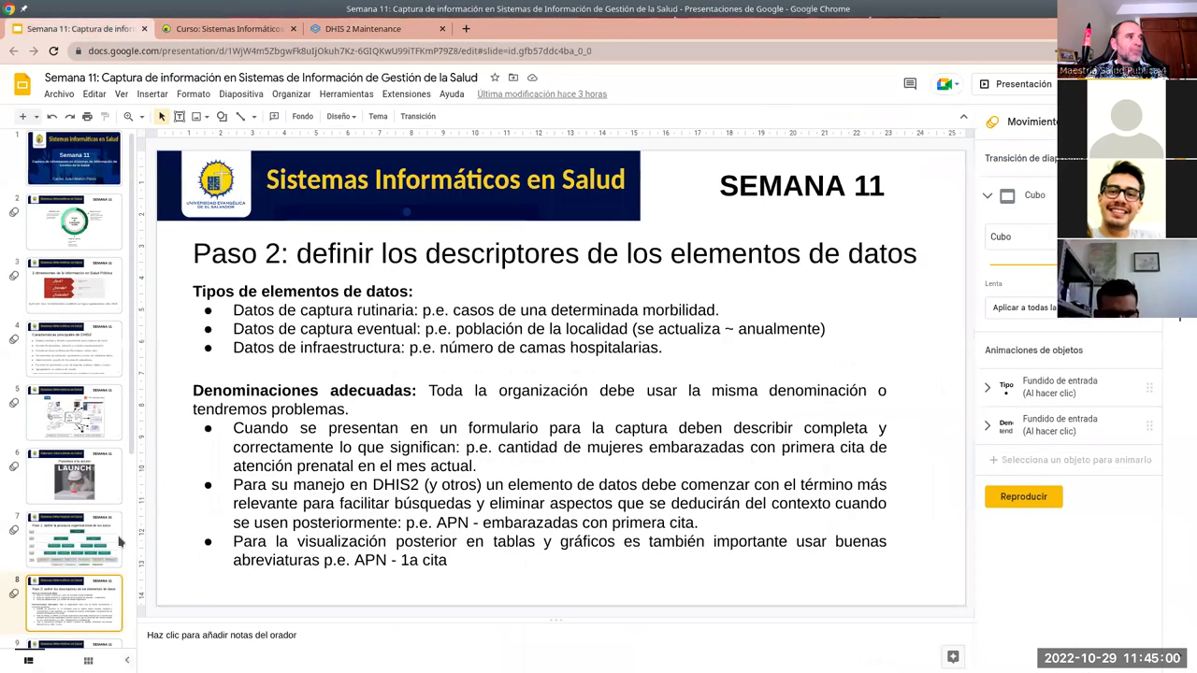
scroll(119, 541, "down", 1)
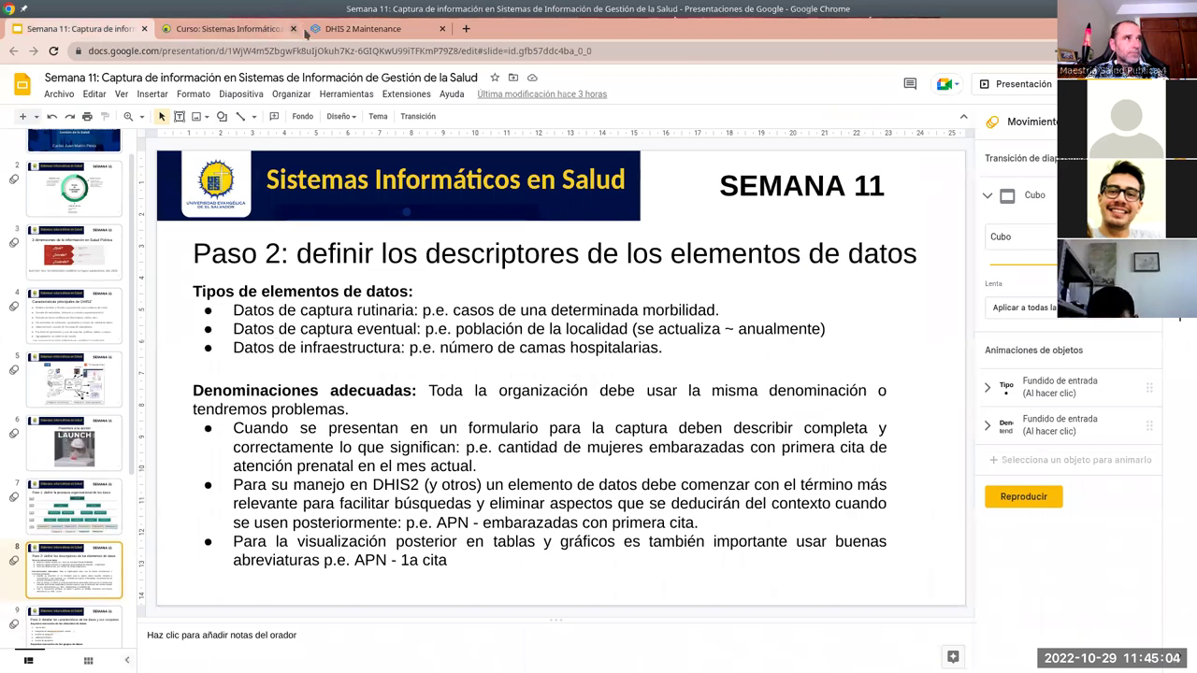
Switch back to DHIS 2 Maintenance and start a new category named Sexo with the short name Sx
left_click(378, 29)
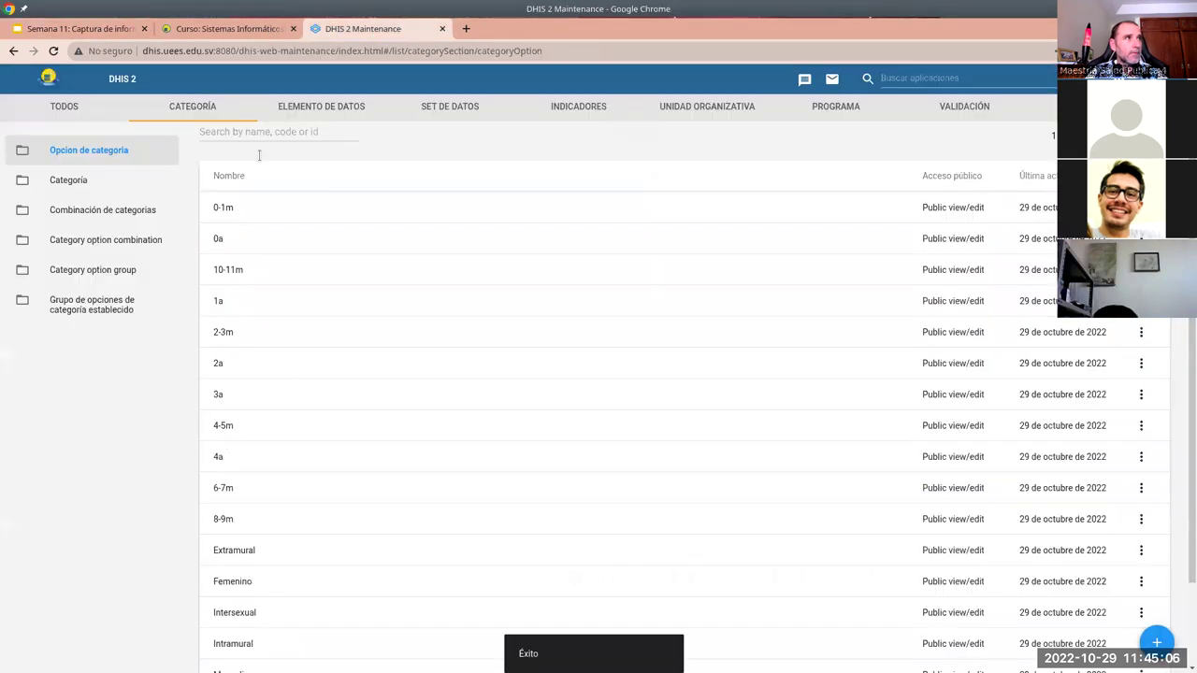
left_click(82, 183)
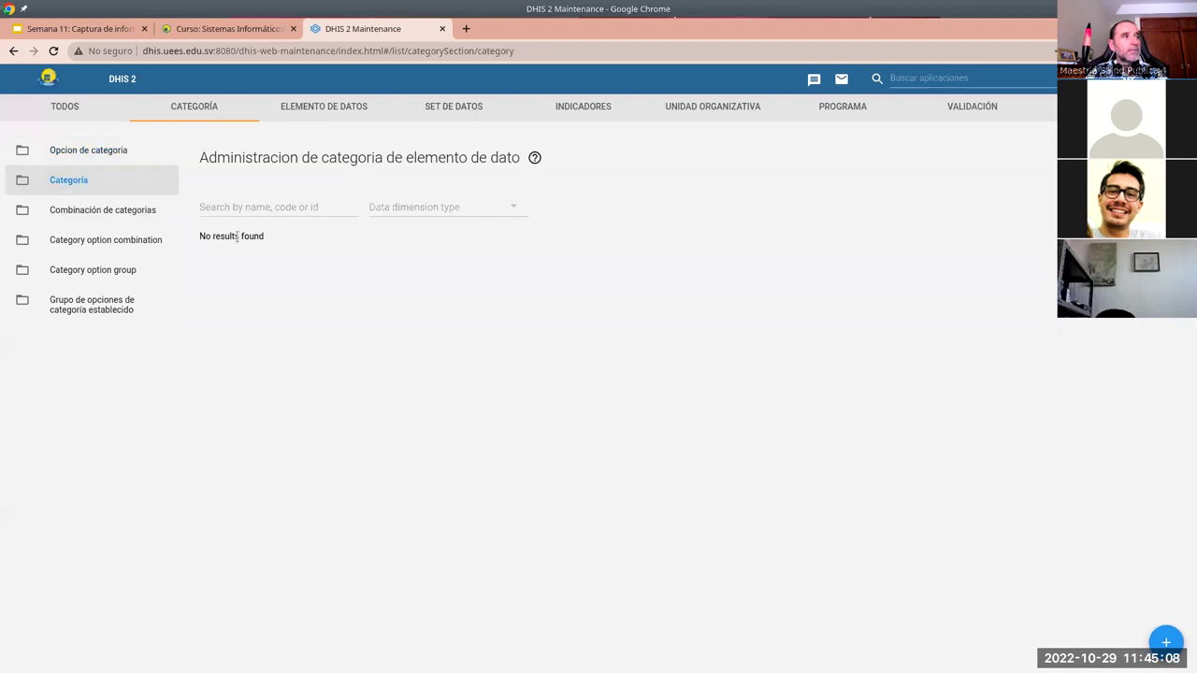
left_click(1166, 642)
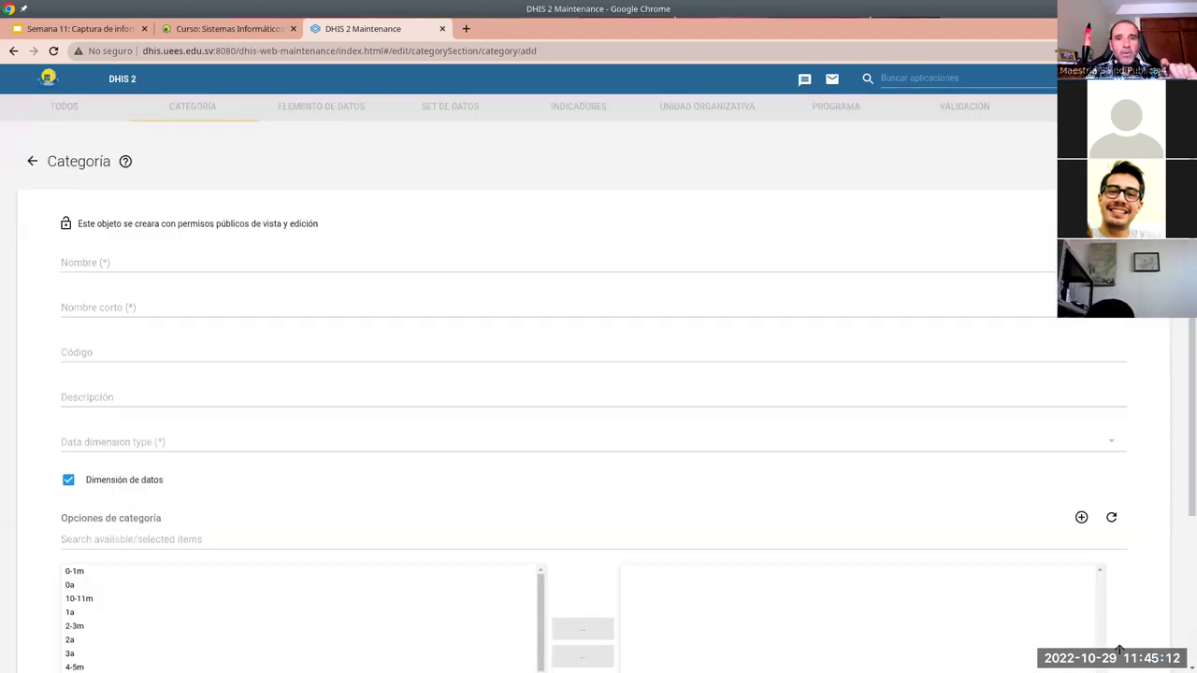
left_click(259, 261)
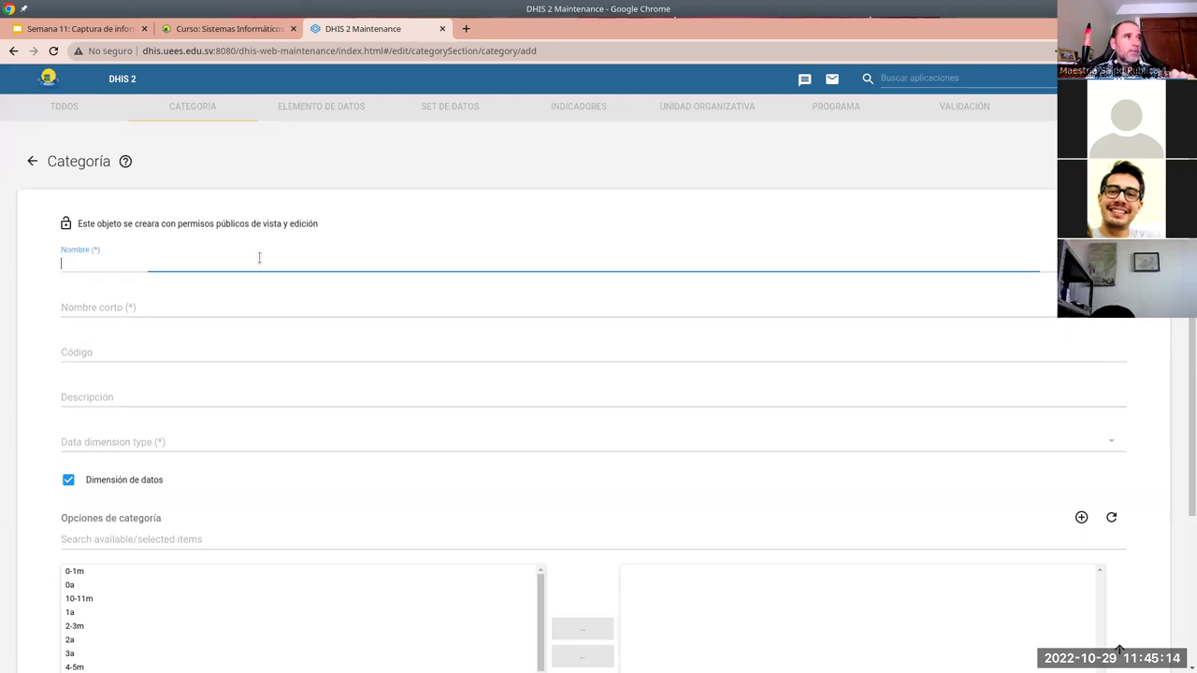
type("S")
left_click(208, 324)
type("Sx")
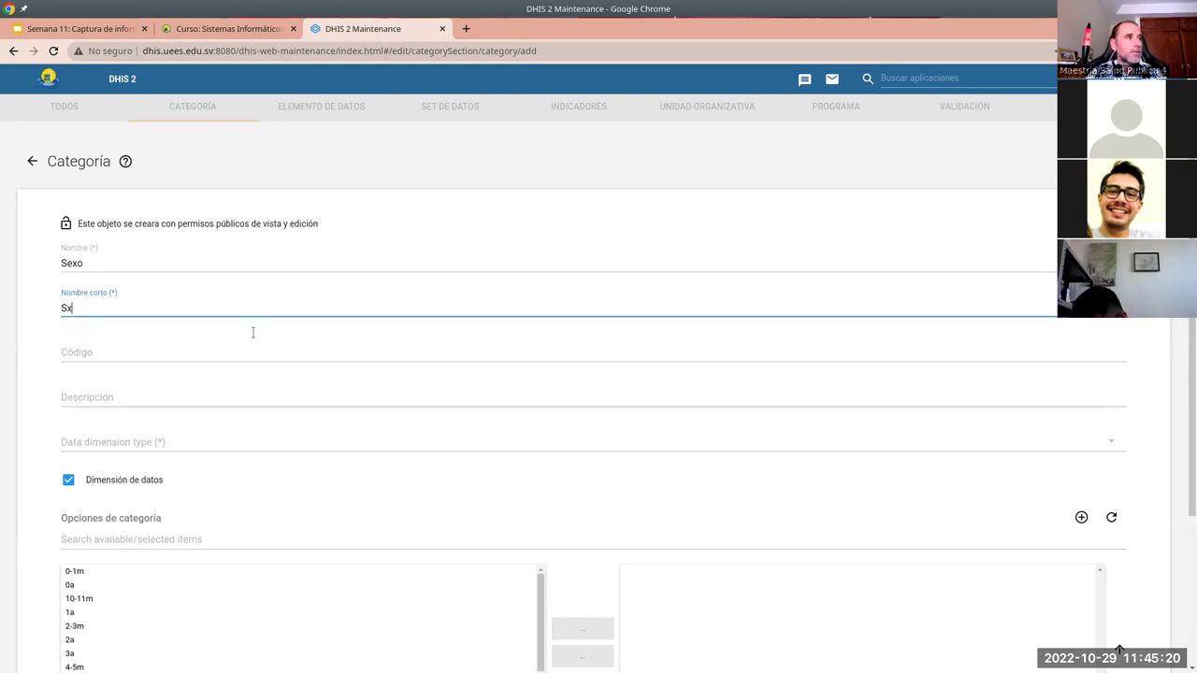
Assign the category options Femenino, Intersexual and Masculino to the Sexo category
scroll(357, 399, "down", 1)
scroll(155, 571, "down", 3)
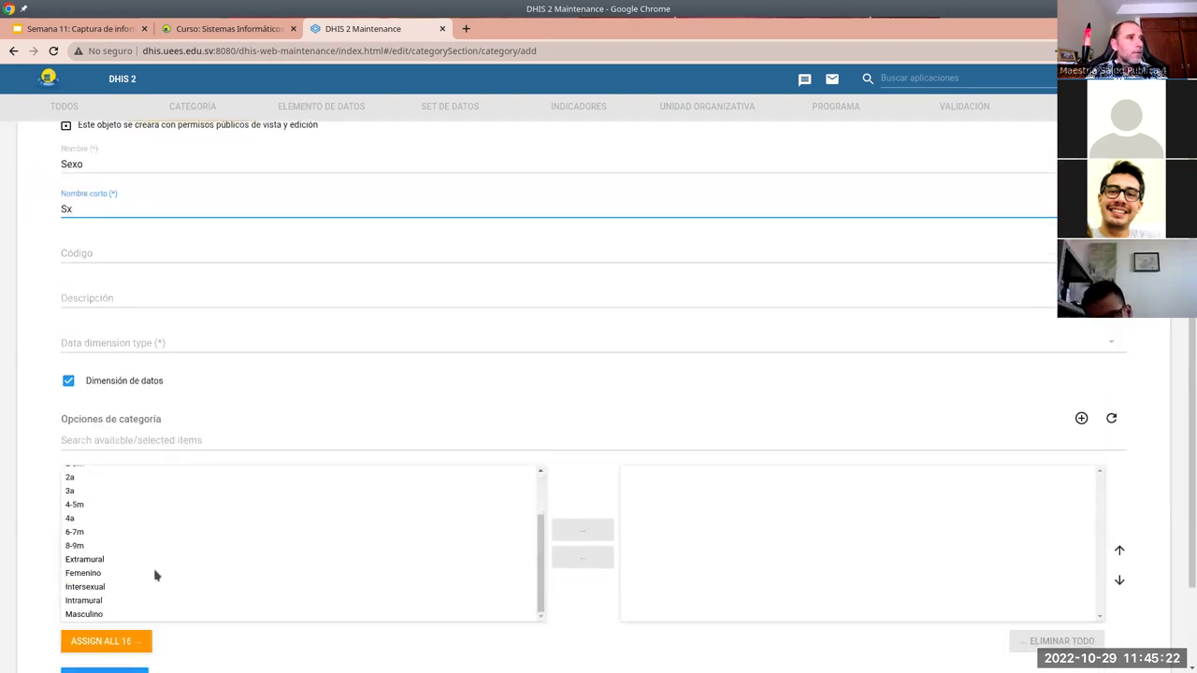
scroll(122, 433, "up", 1)
scroll(120, 438, "down", 1)
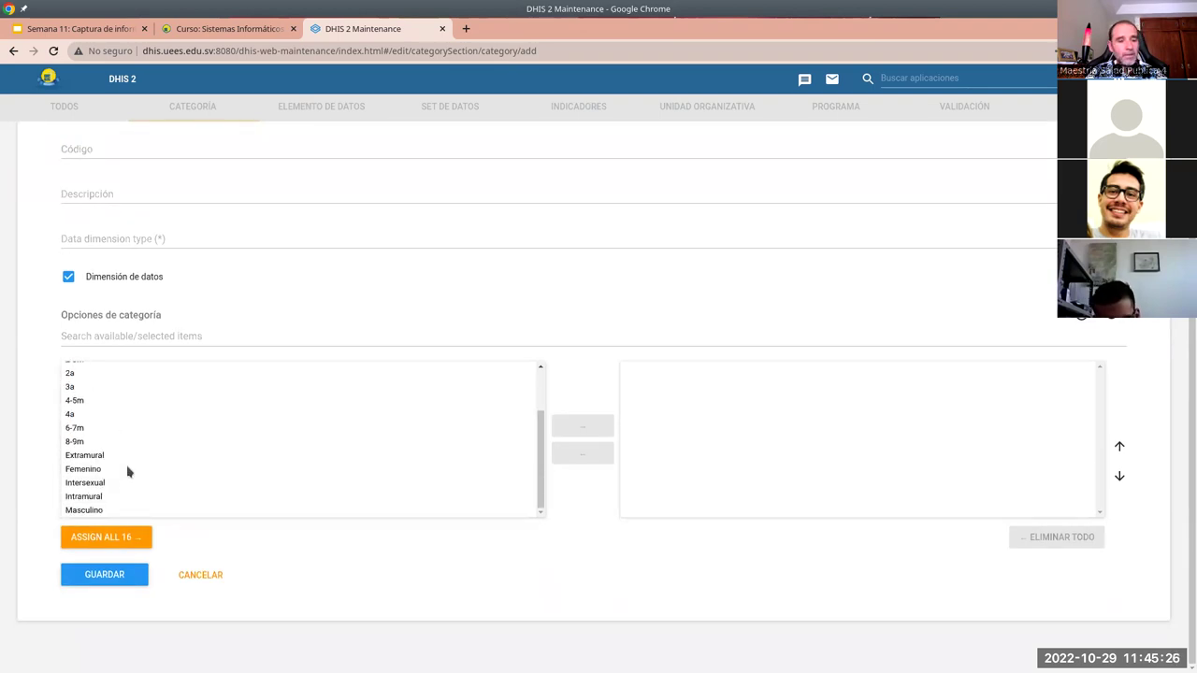
left_click(94, 470)
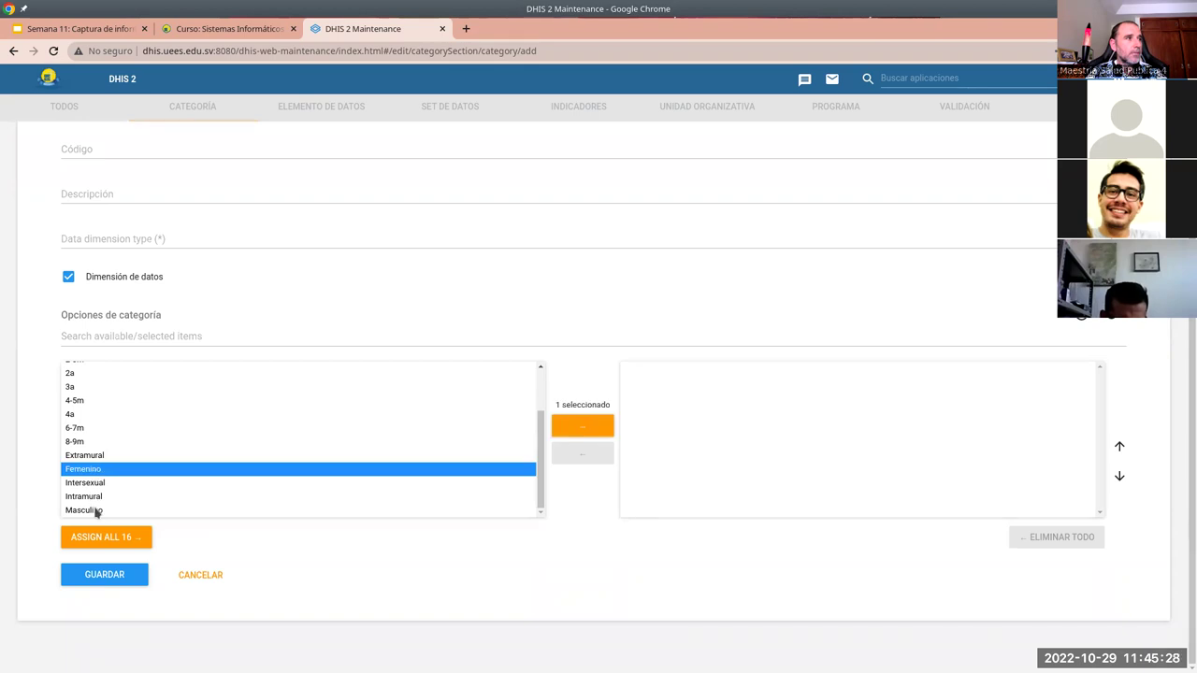
left_click(98, 511, "ctrl")
left_click(99, 483, "ctrl")
left_click(567, 421)
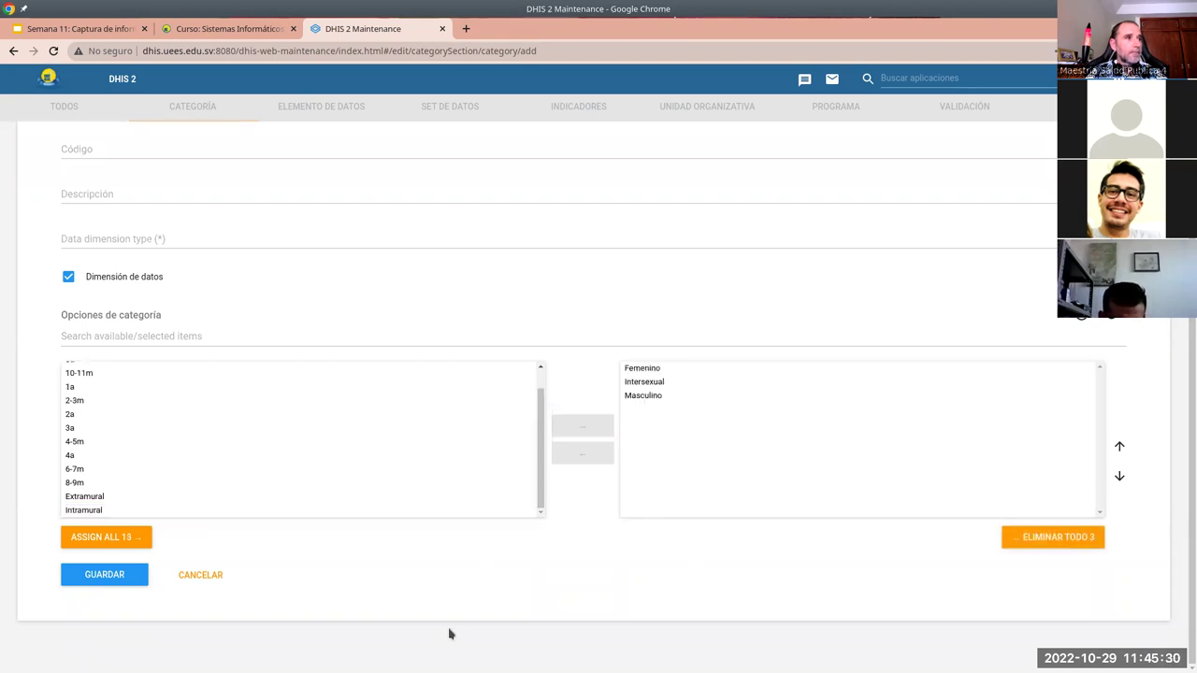
Set the Sexo category's data dimension type to Desagregación and save the category
left_click(128, 580)
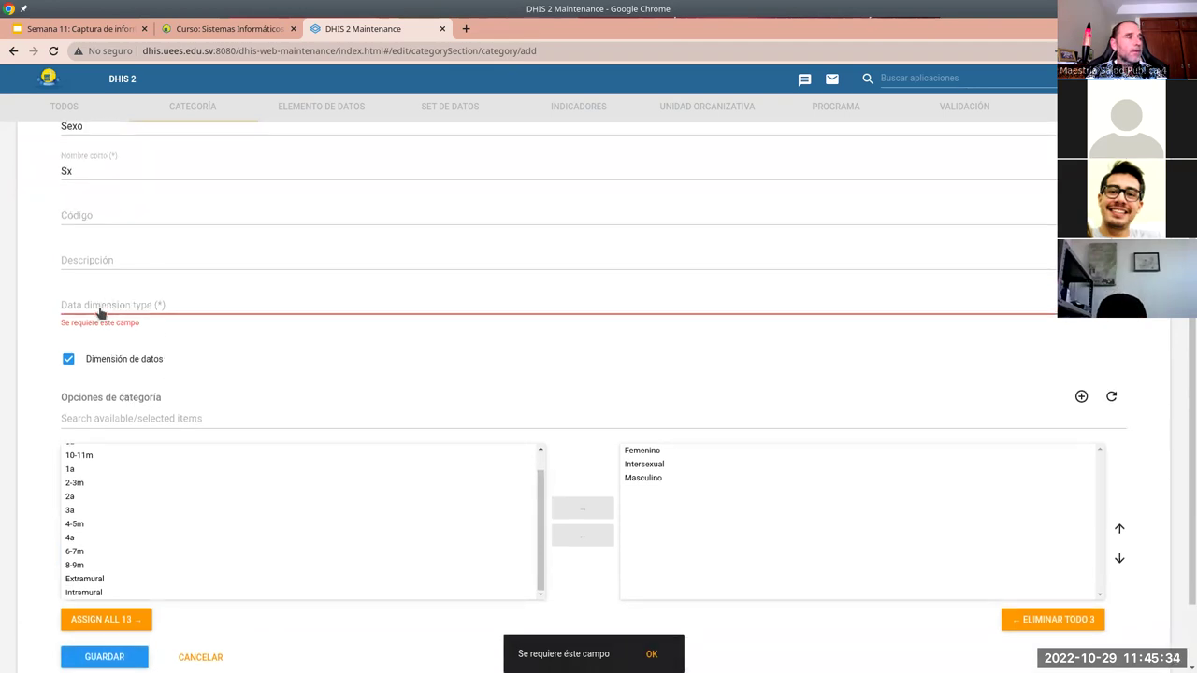
left_click(104, 310)
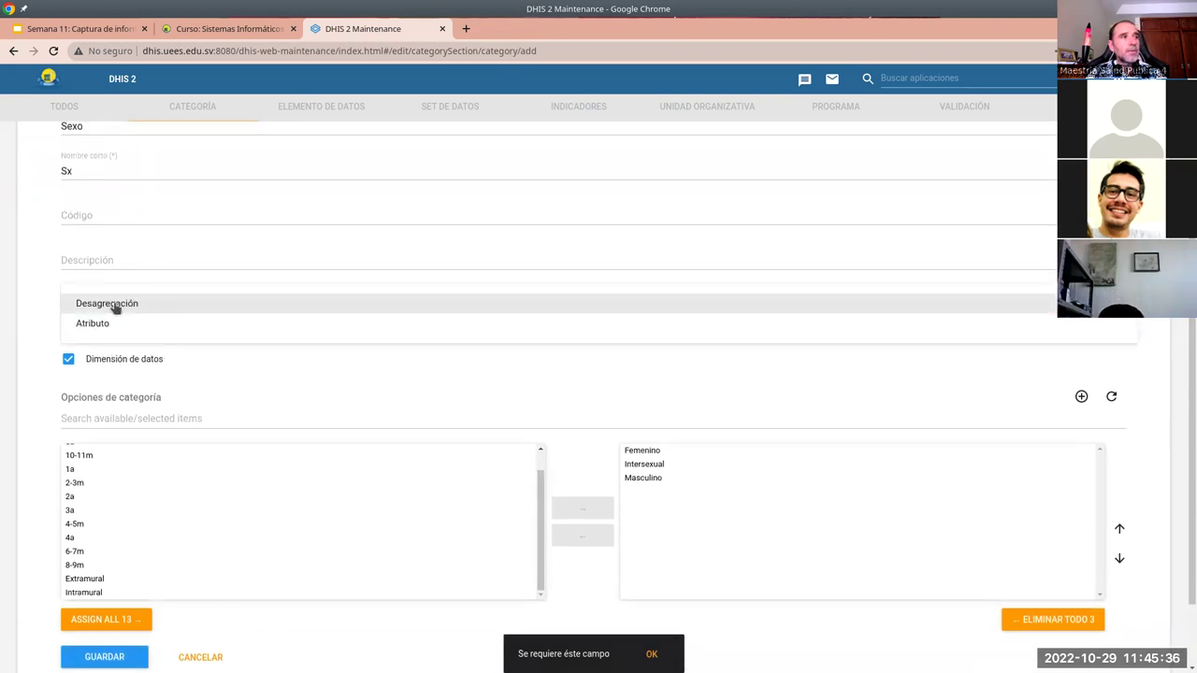
left_click(116, 305)
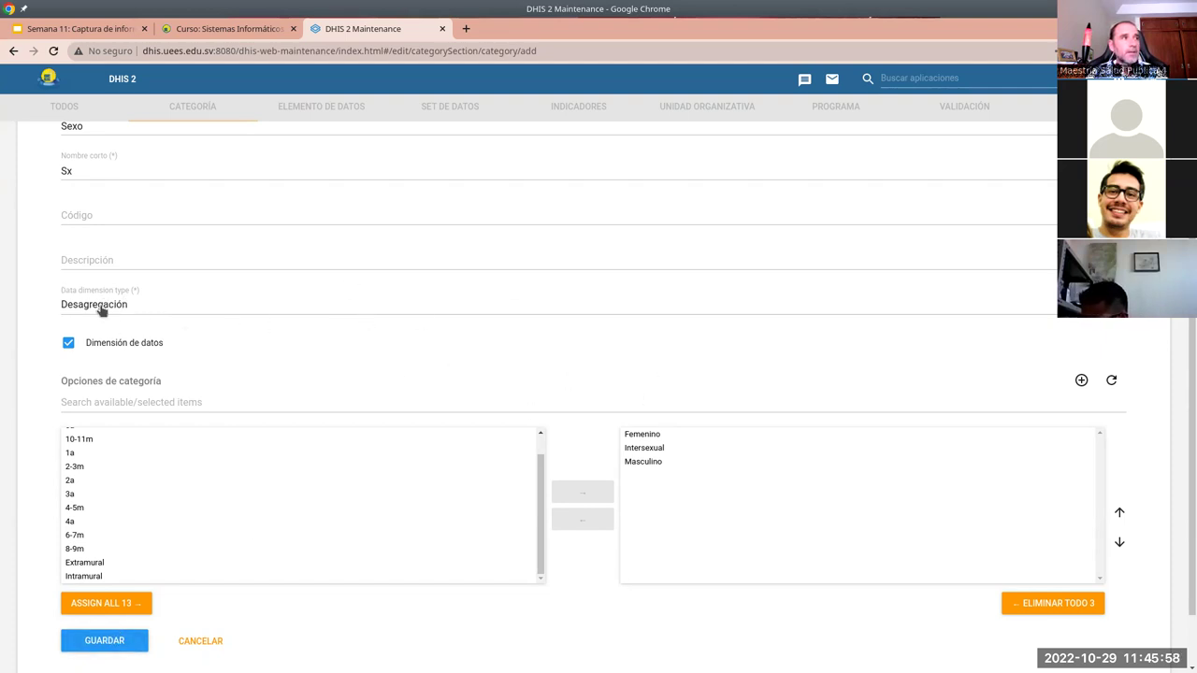
scroll(220, 544, "down", 1)
left_click(102, 572)
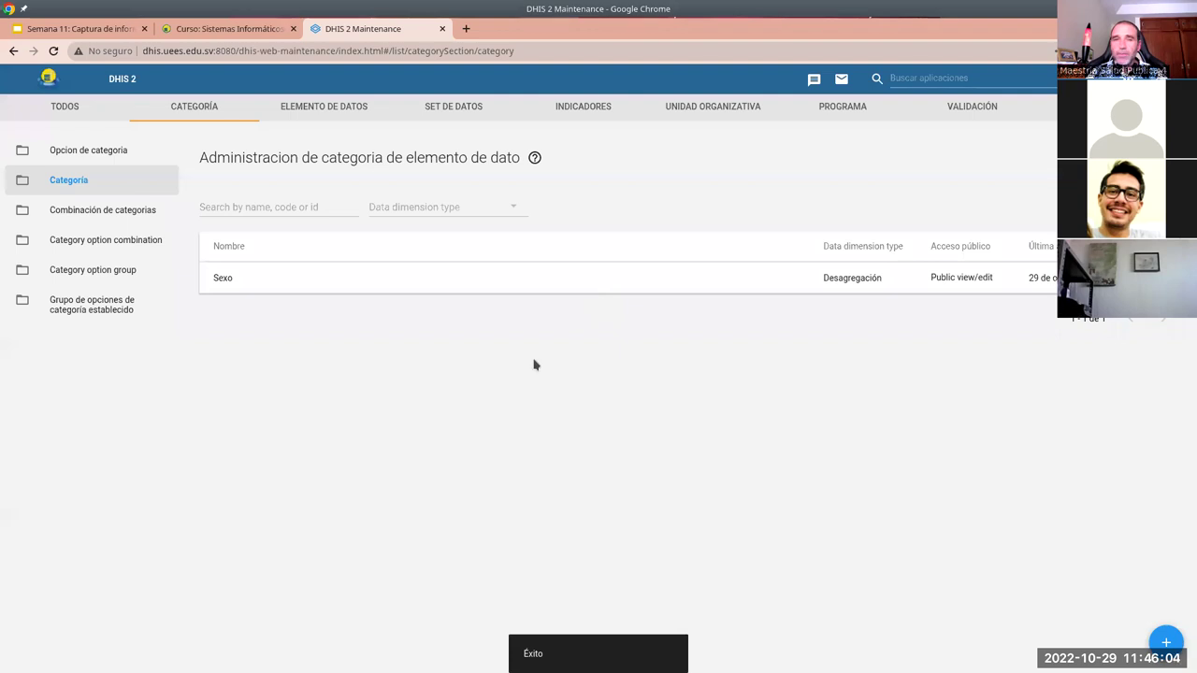
Start another category named Tipo de atención with the short name TpAt
left_click(1166, 642)
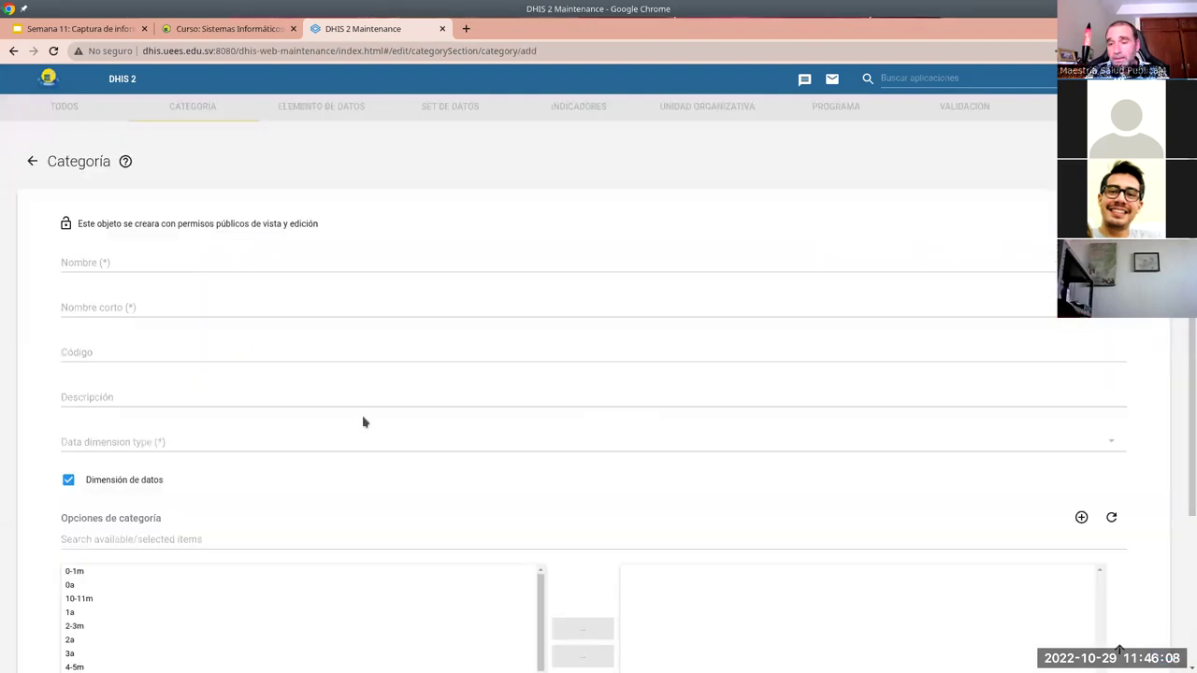
left_click(105, 263)
type("Tipo de art")
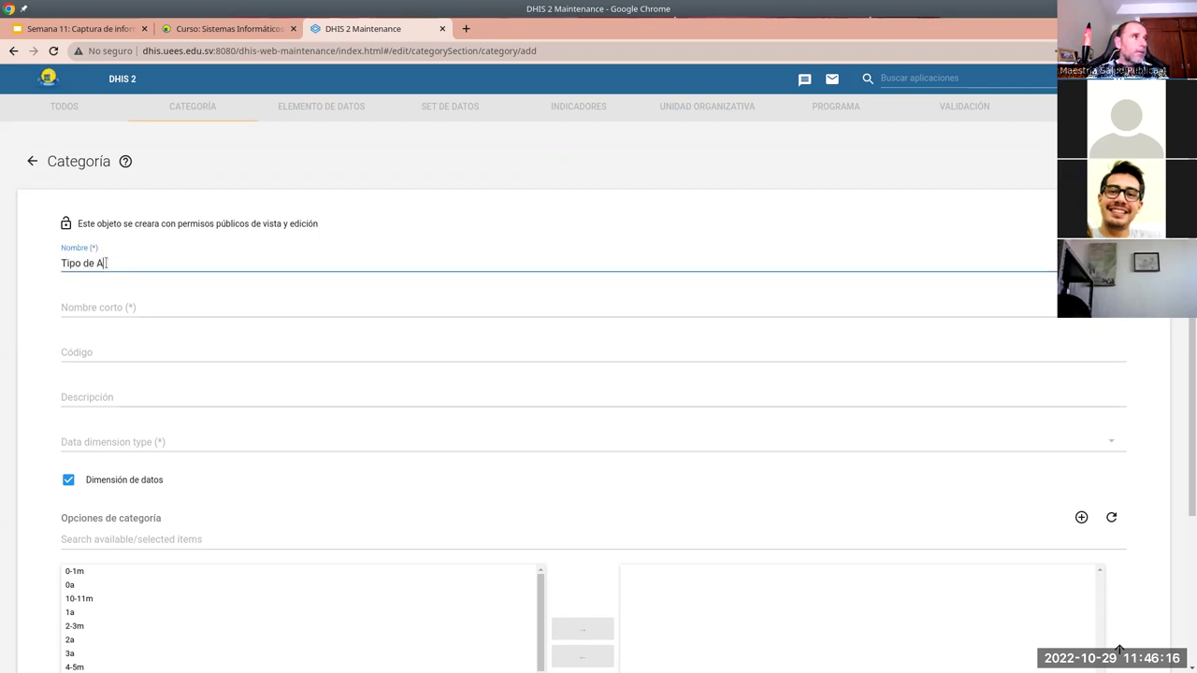
type("tención")
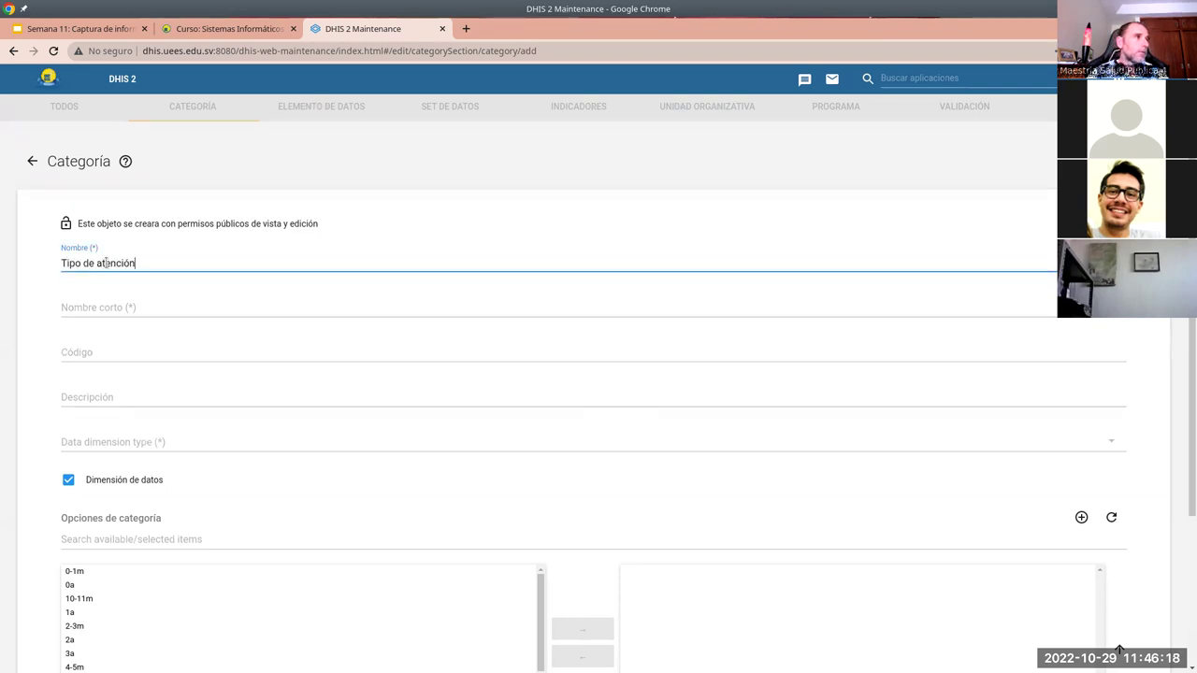
key("Tab")
type("T")
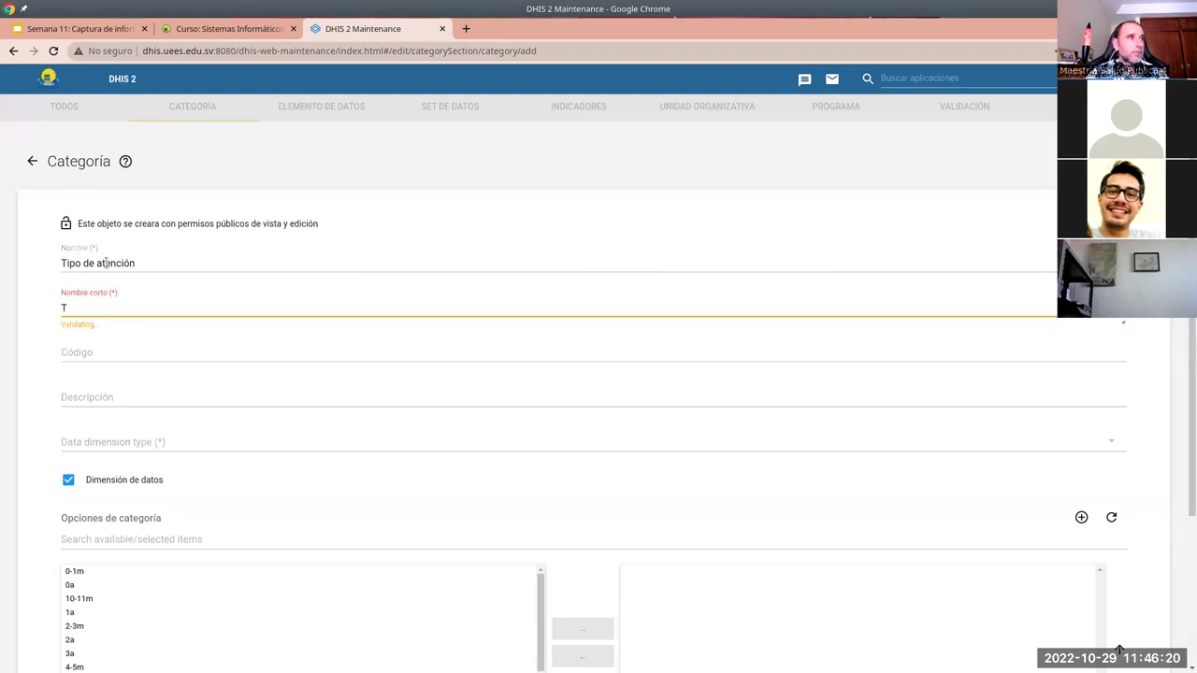
type("pAt")
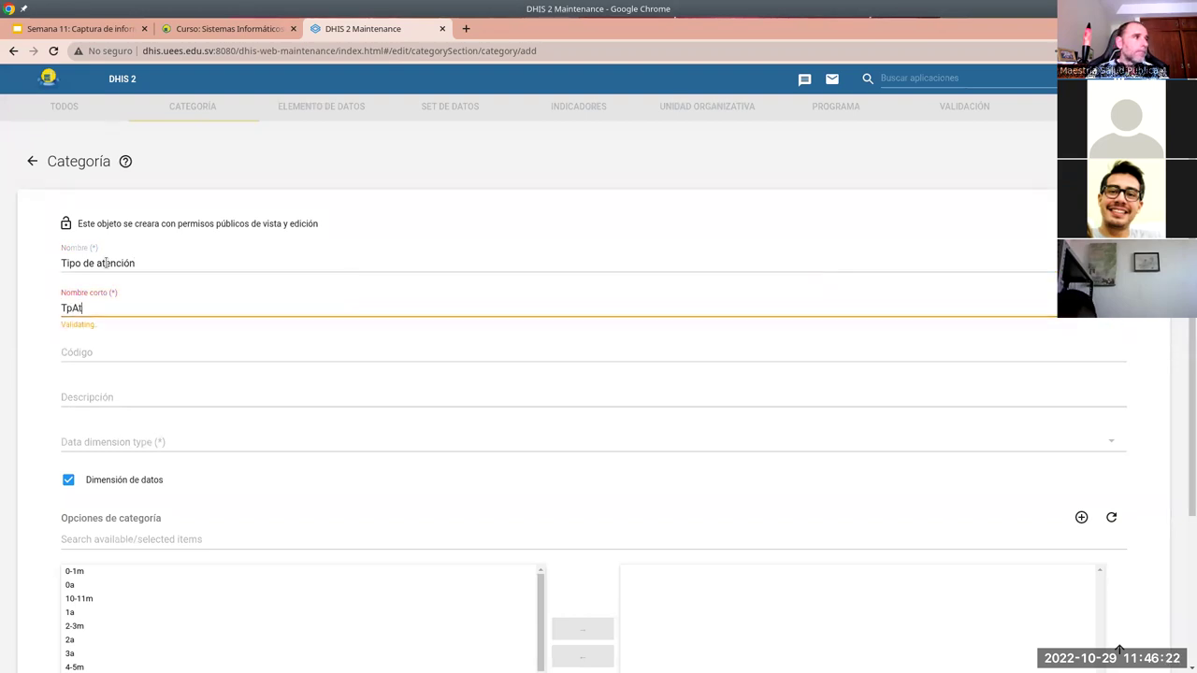
Assign the category options Extramural and Intramural to the Tipo de atención category
scroll(117, 454, "down", 3)
scroll(124, 454, "down", 4)
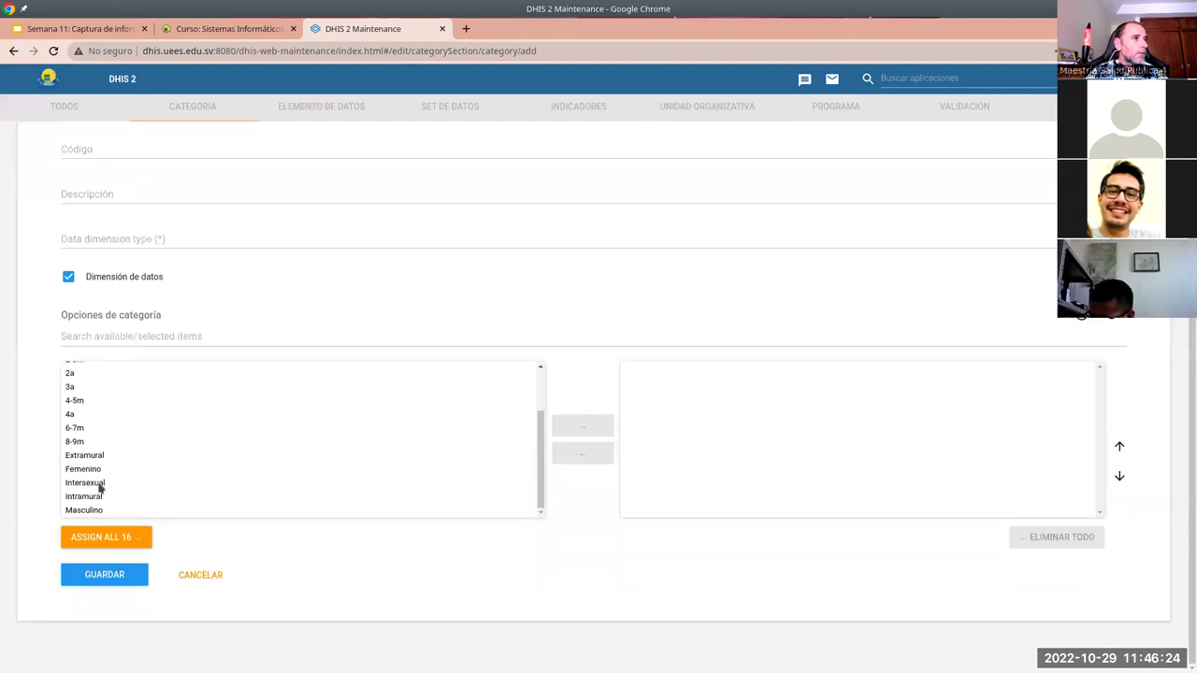
left_click(98, 457)
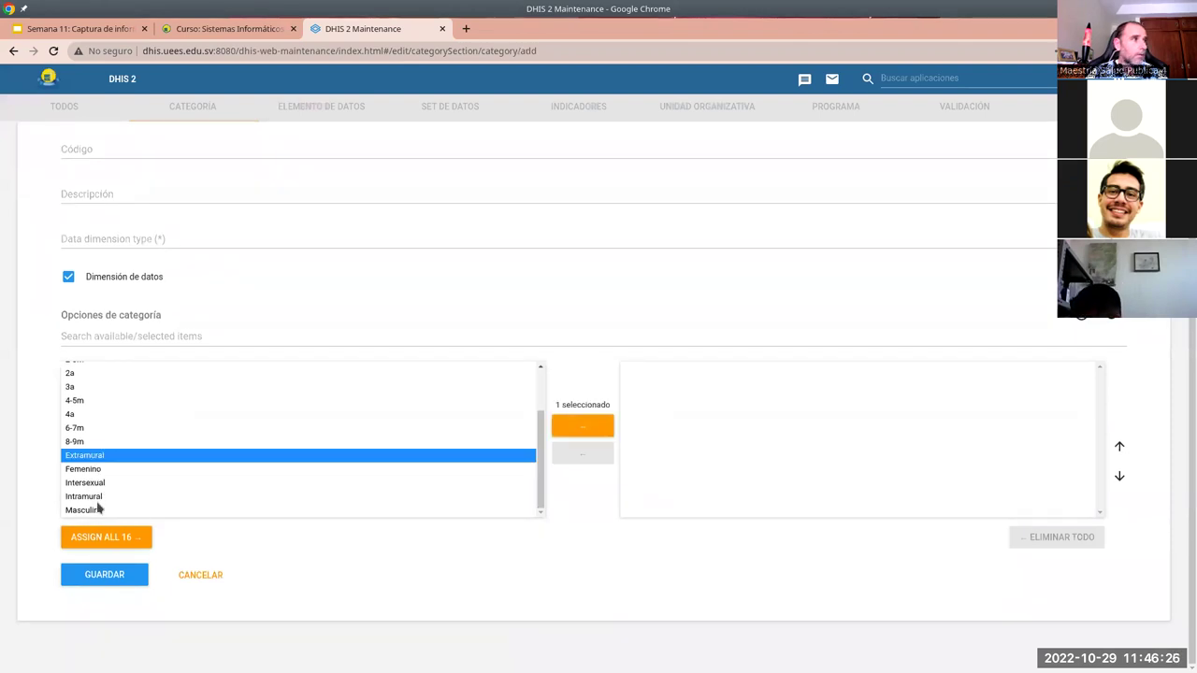
left_click(97, 496, "ctrl")
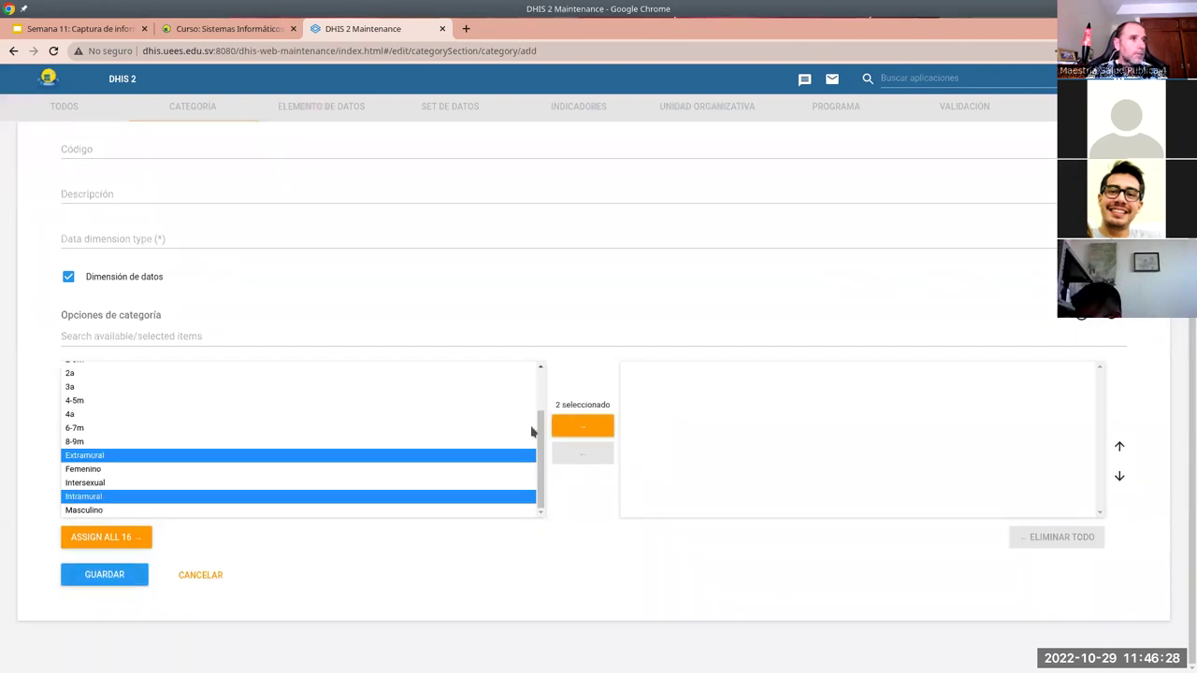
left_click(580, 429)
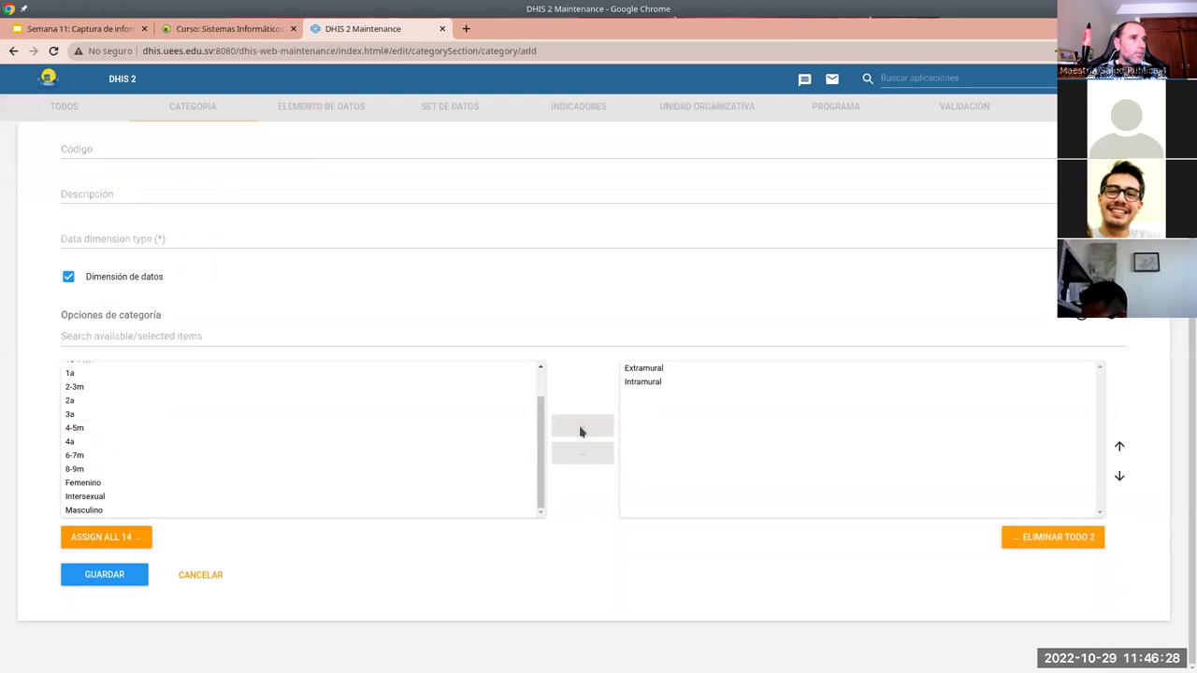
Set the Tipo de atención category's data dimension type to Desagregación and save the category
left_click(98, 574)
left_click(170, 241)
left_click(144, 240)
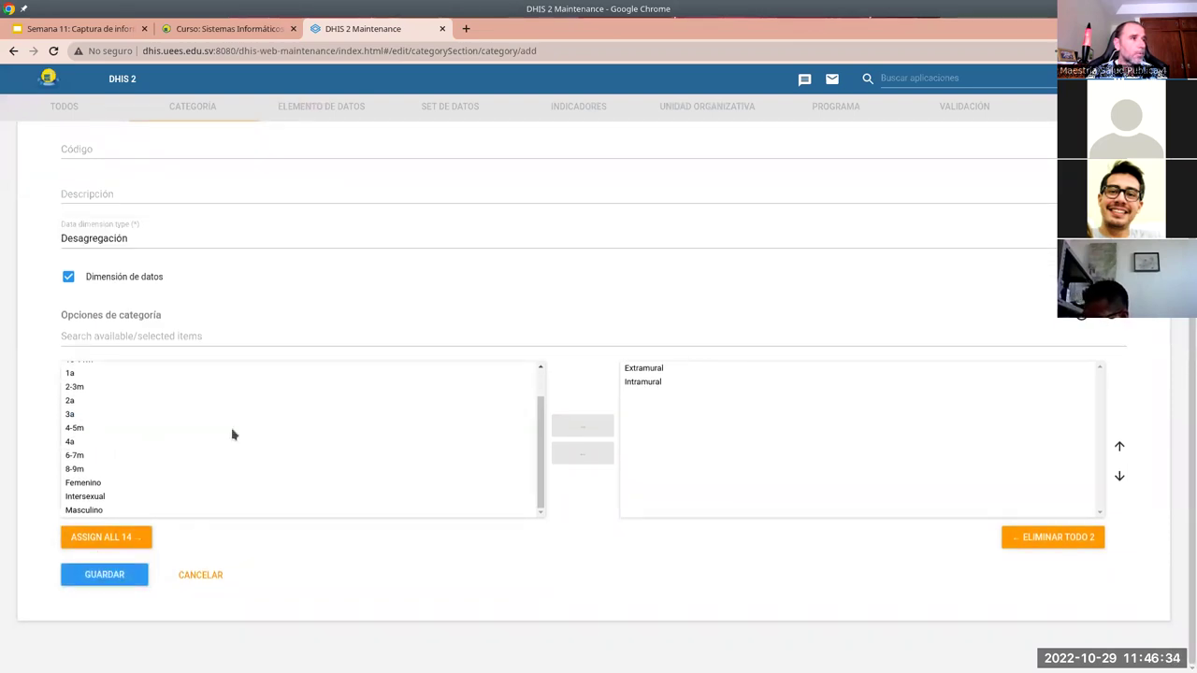
left_click(105, 572)
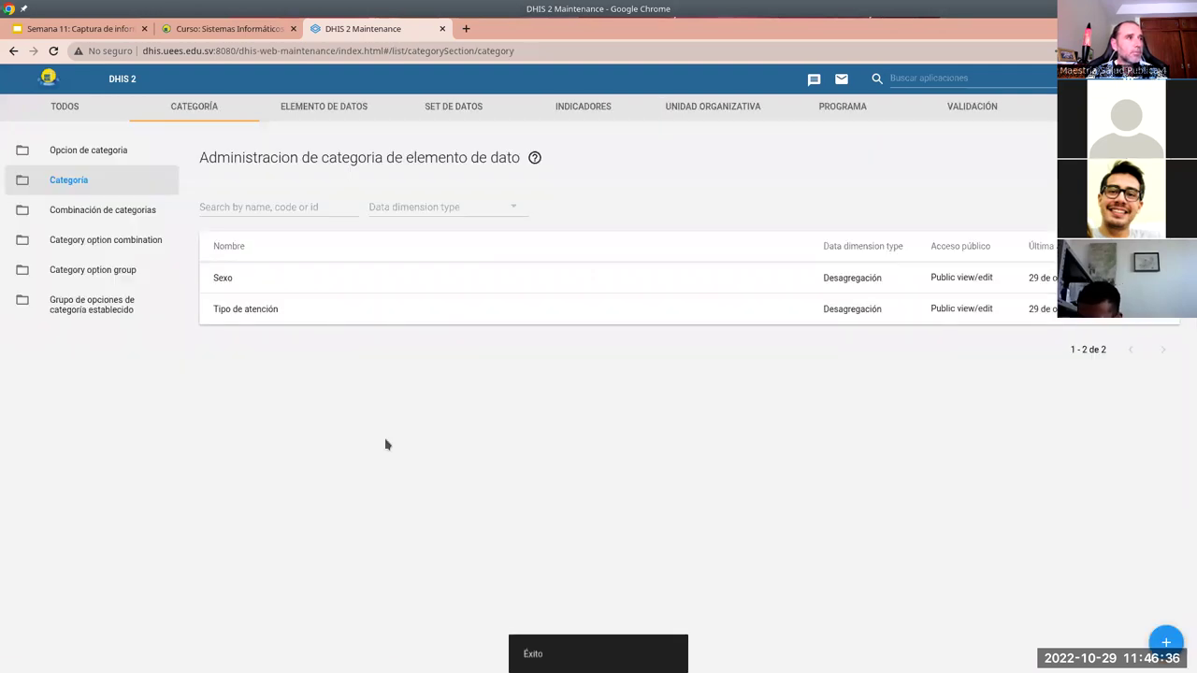
Start a new category named Menores de 1 año with the short name Men1a
left_click(1167, 643)
scroll(205, 487, "down", 5)
scroll(286, 439, "up", 5)
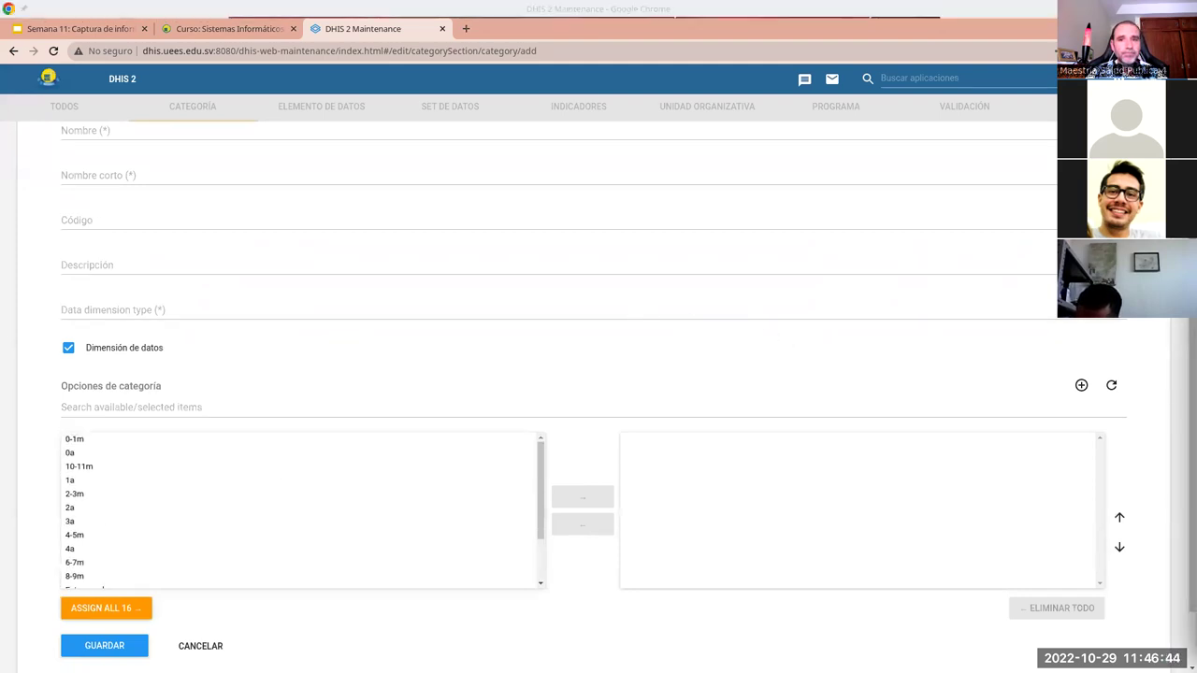
scroll(235, 259, "up", 3)
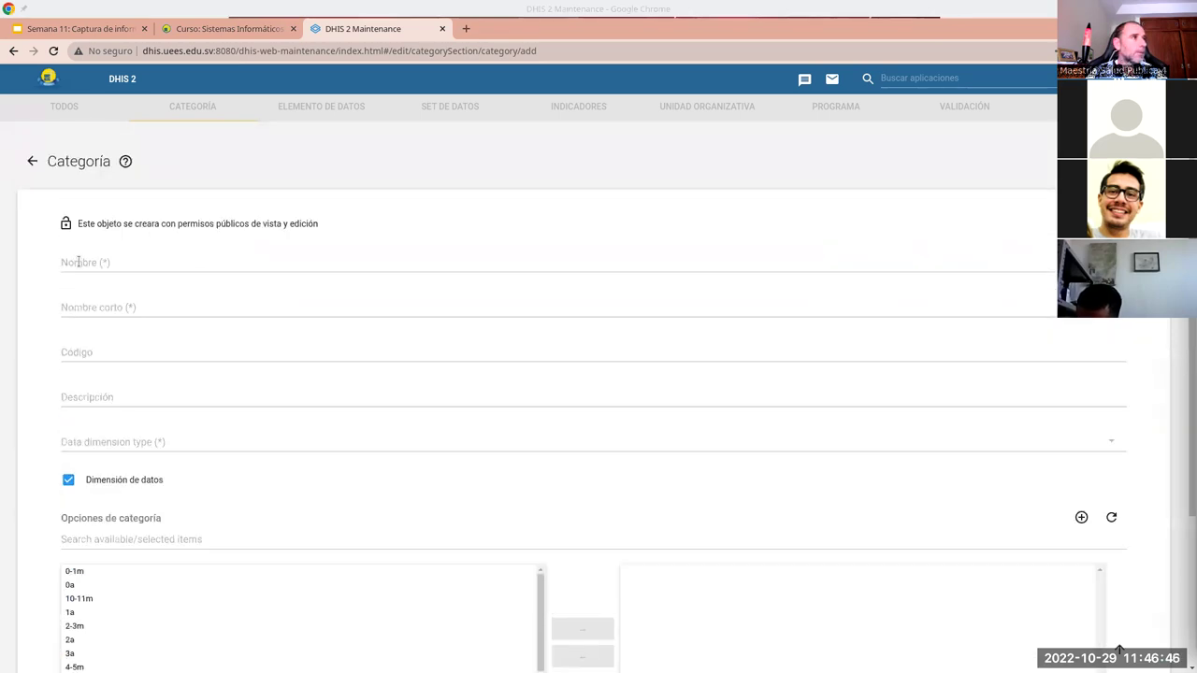
left_click(81, 262)
type("Menores de 1 año")
left_click(85, 306)
type("Men1a")
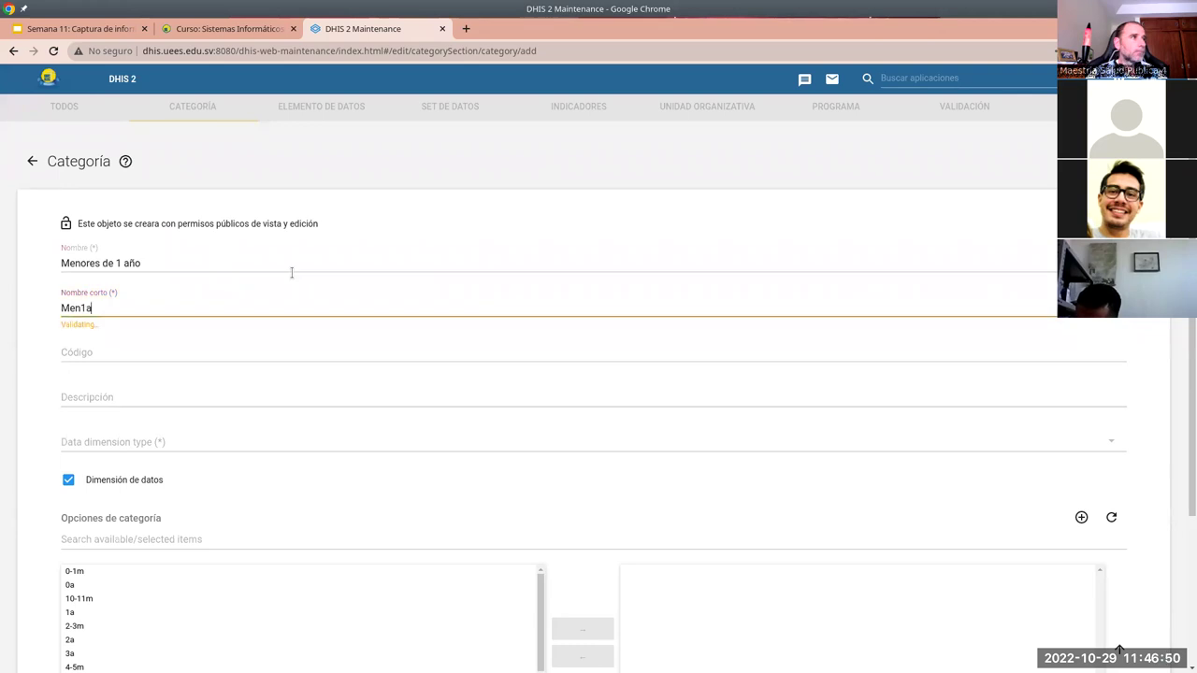
Assign the category options 0-1m, 10-11m, 2-3m, 4-5m, 6-7m and 8-9m to the Menores de 1 año category
scroll(154, 320, "down", 2)
scroll(147, 318, "down", 1)
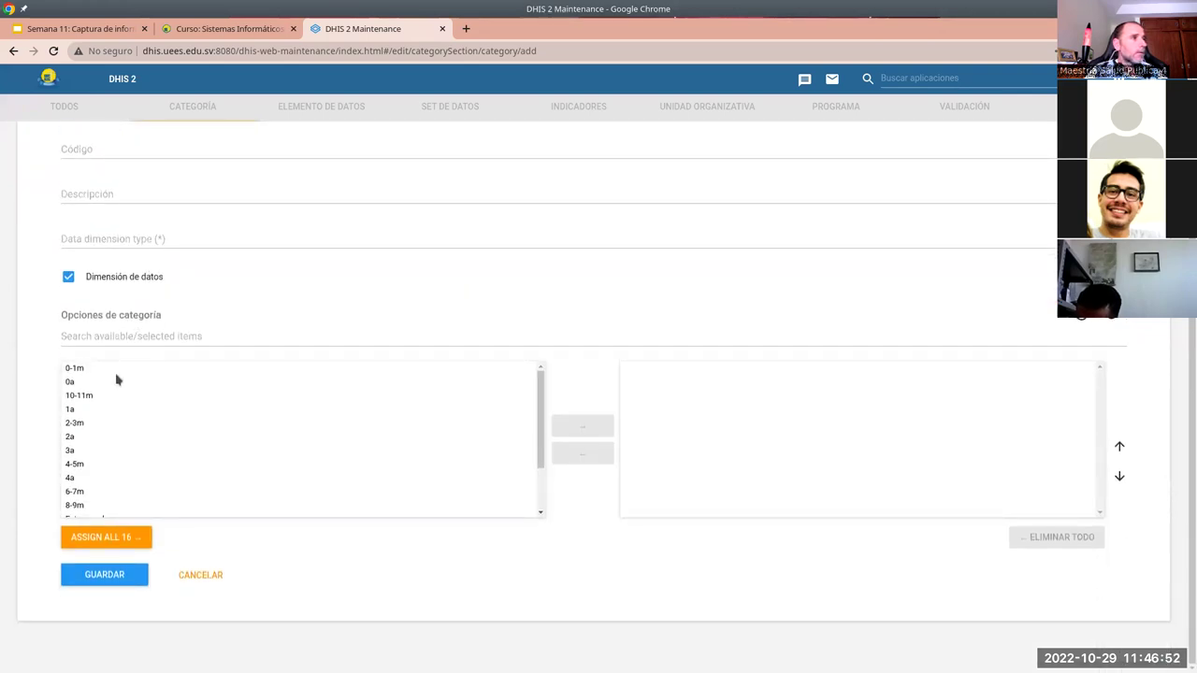
left_click(80, 370)
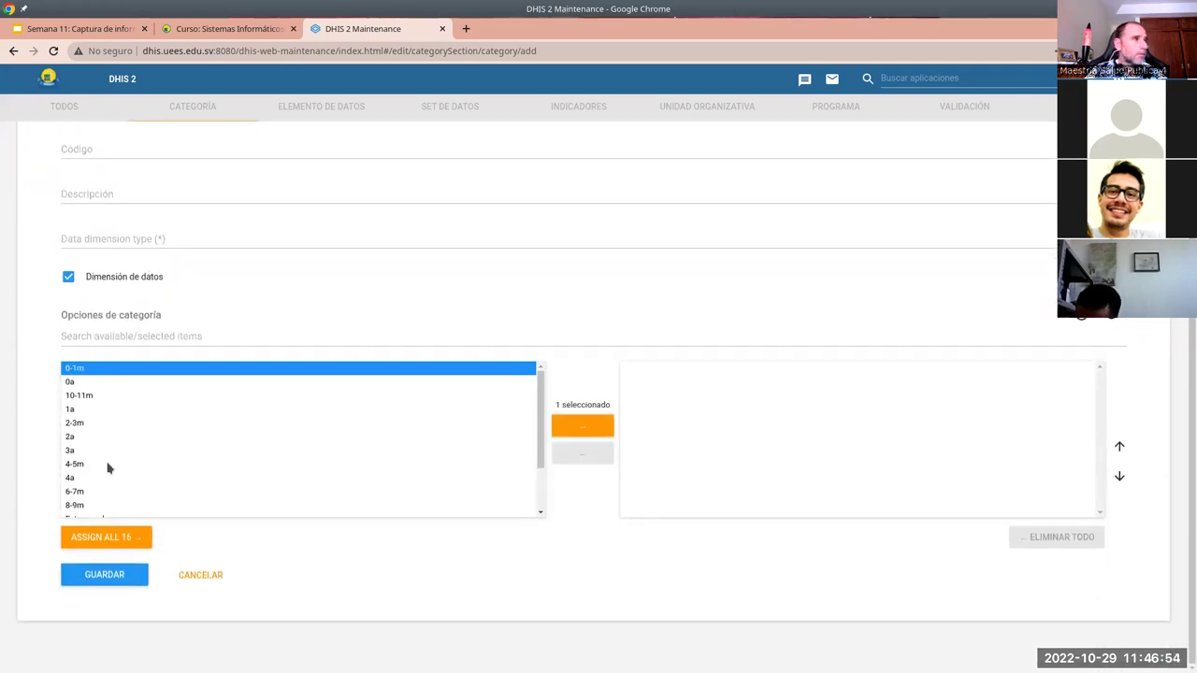
left_click(83, 396, "ctrl")
left_click(81, 424, "ctrl")
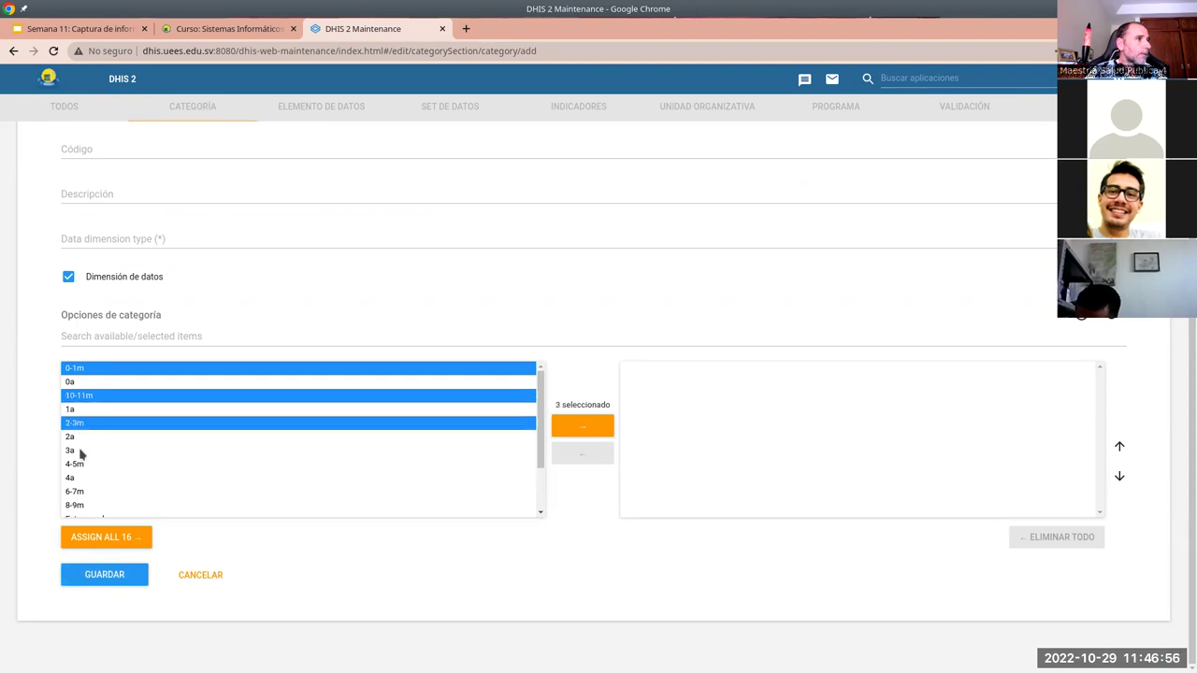
left_click(80, 464, "ctrl")
left_click(81, 491, "ctrl")
left_click(82, 505, "ctrl")
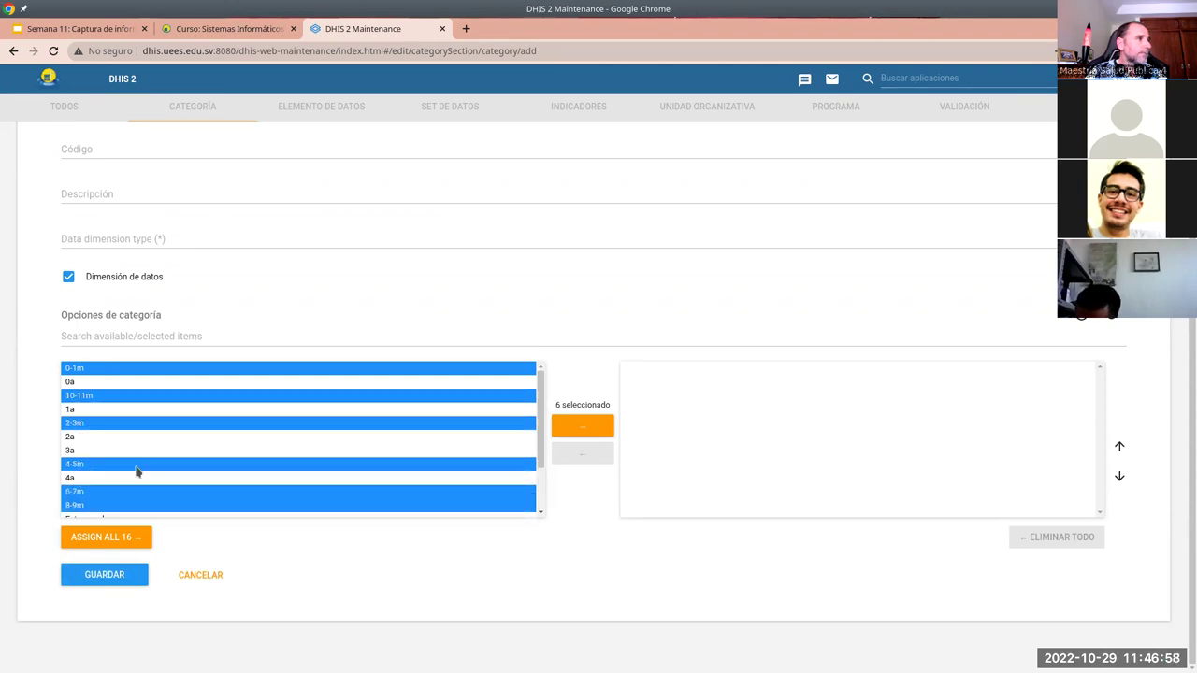
scroll(131, 474, "down", 1)
scroll(139, 462, "up", 3)
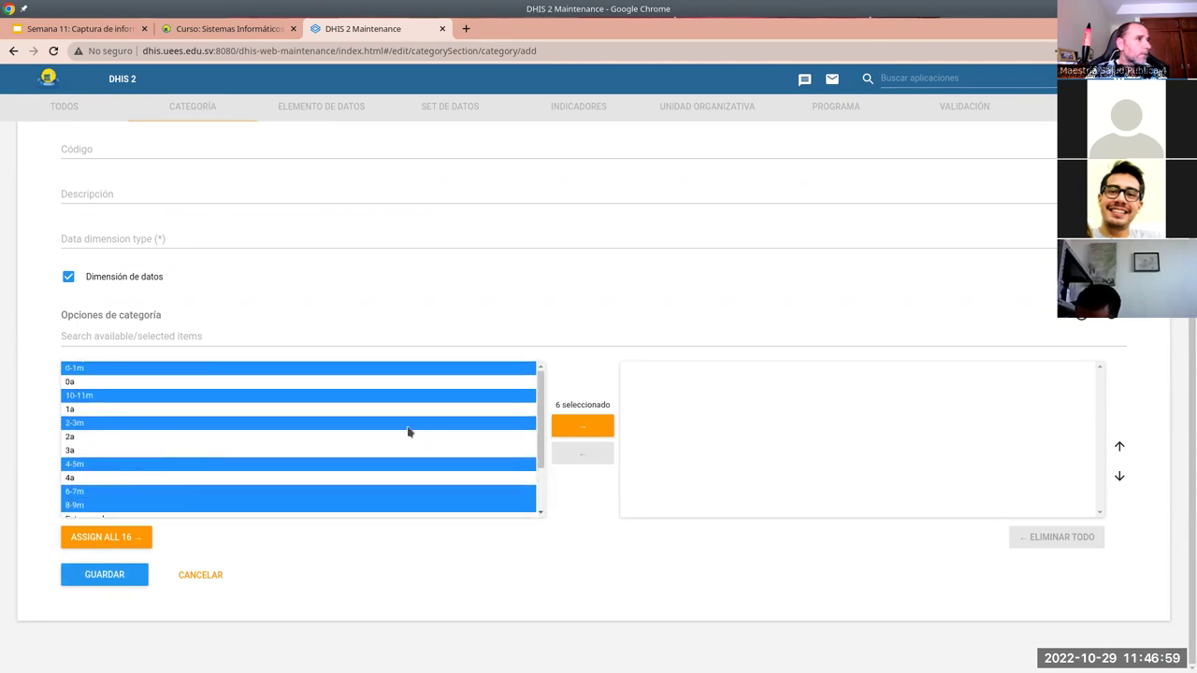
left_click(580, 424)
Set the Menores de 1 año category's data dimension type to Desagregación and save the category
left_click(103, 577)
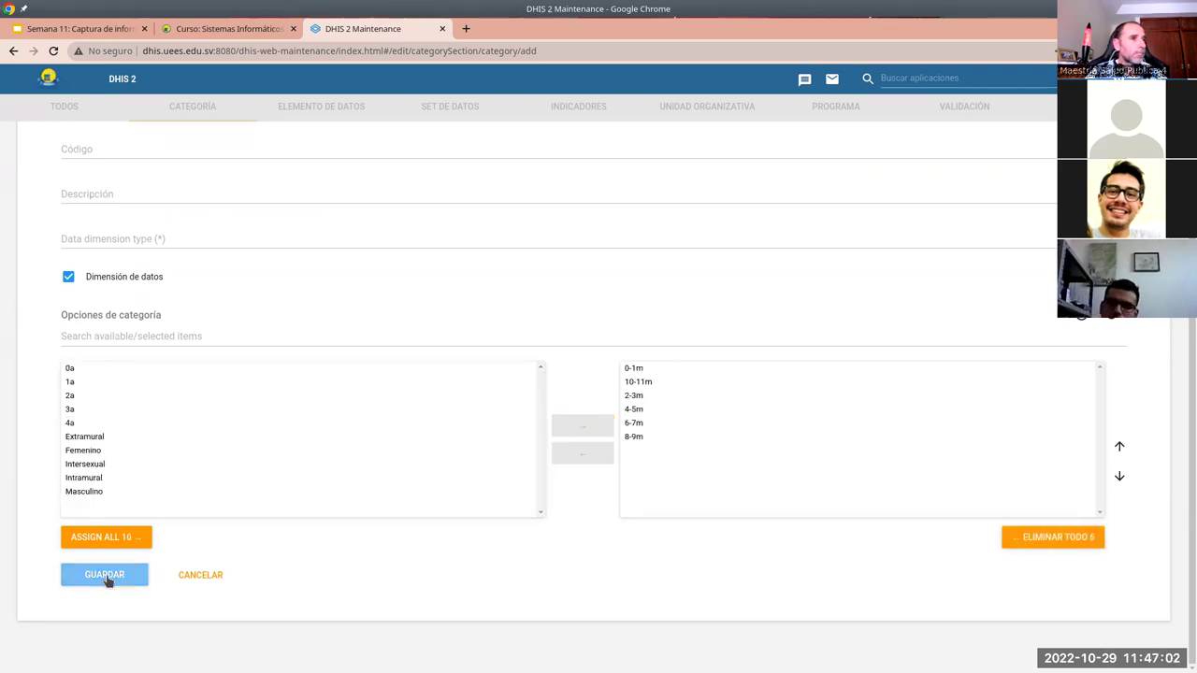
left_click(123, 245)
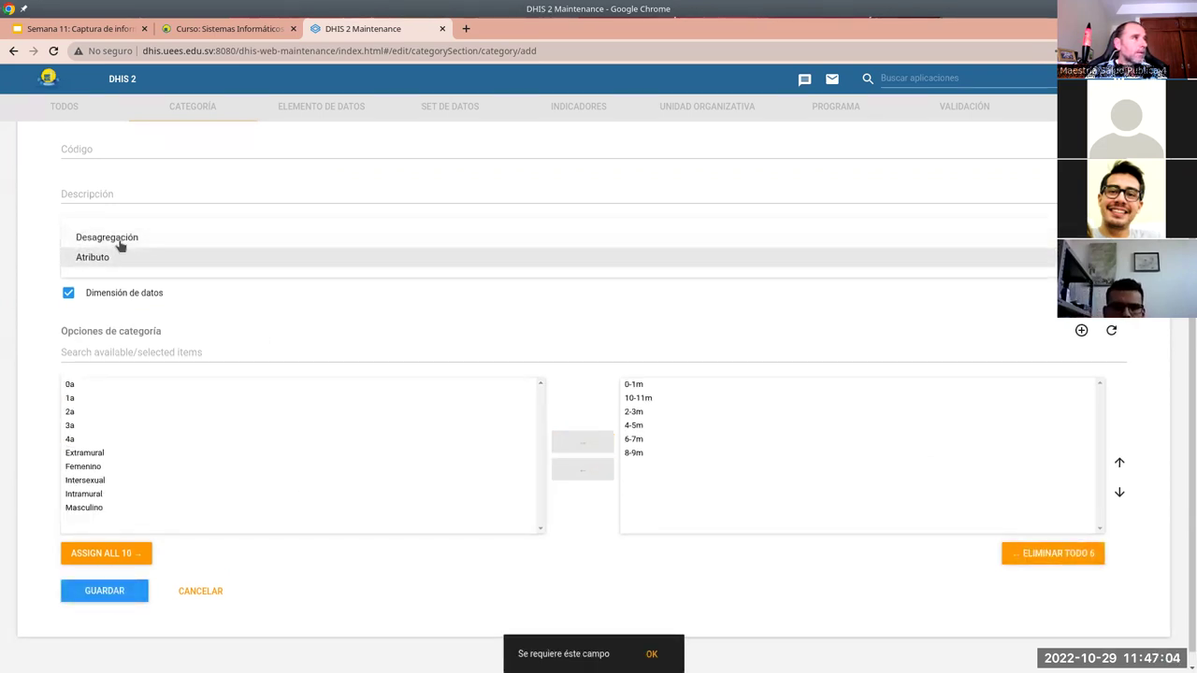
left_click(117, 237)
left_click(94, 580)
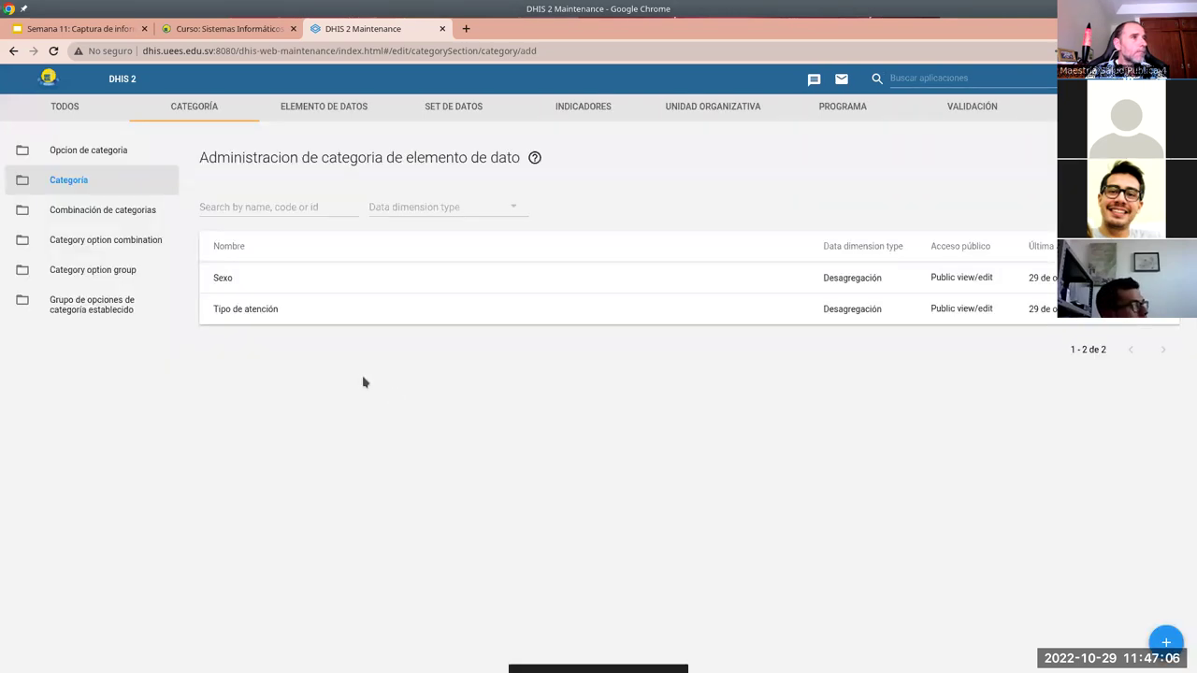
Start a new category named Menores de 5 años with the short name Men5a
left_click(1166, 643)
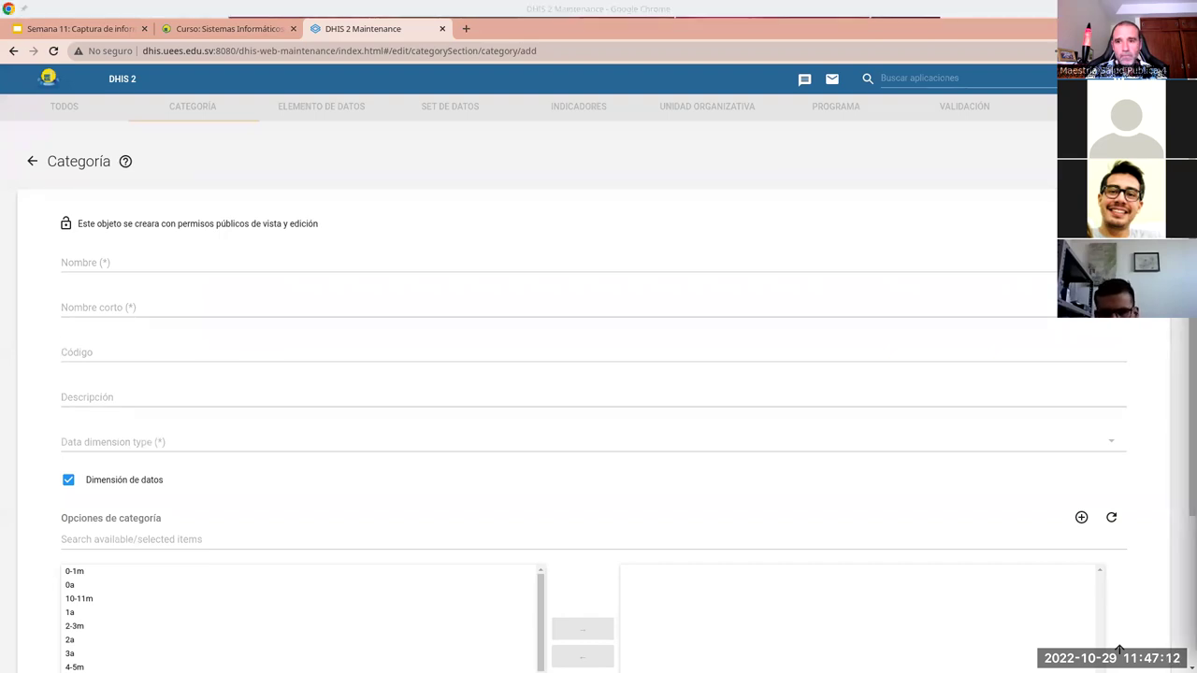
left_click(80, 260)
type("Menores de 5 años")
left_click(95, 308)
type("Men5a")
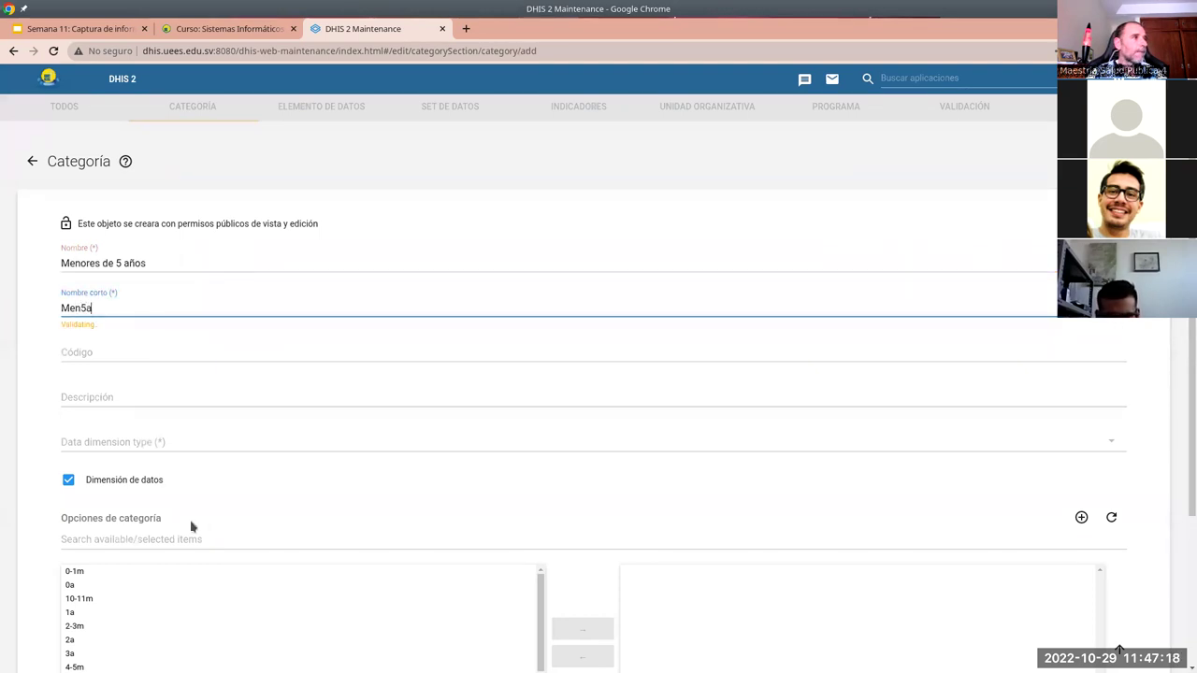
Assign the category options 0a, 1a, 2a, 3a and 4a to the Menores de 5 años category
scroll(178, 529, "down", 2)
left_click(69, 453)
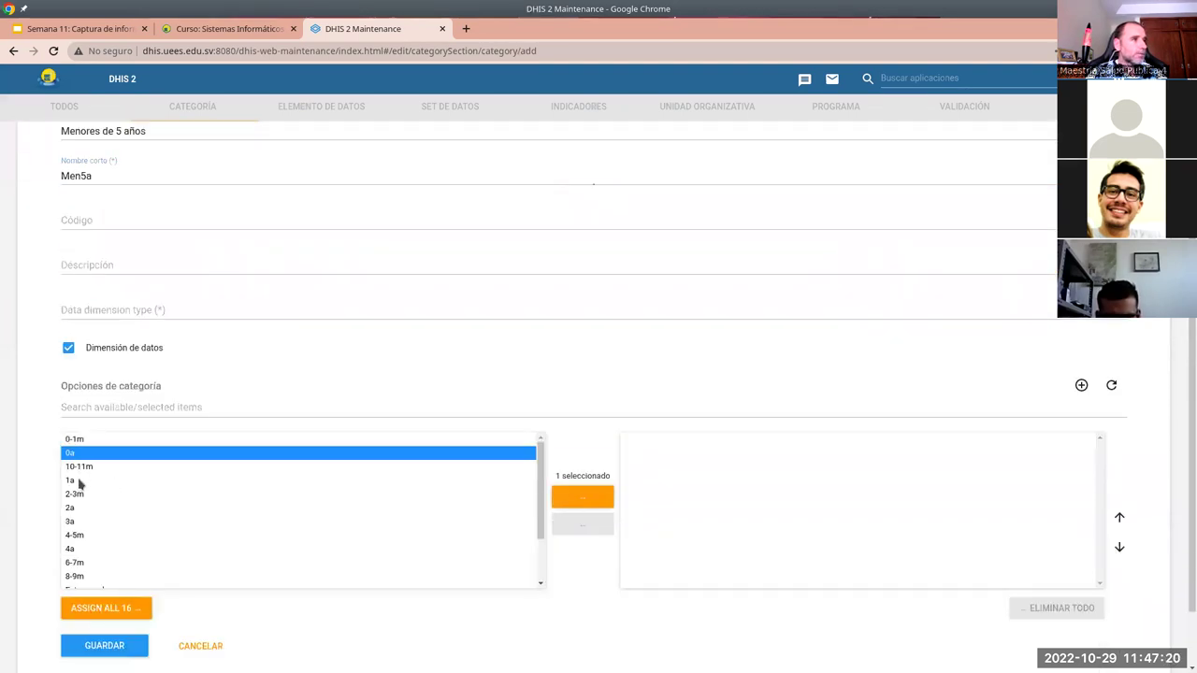
left_click(71, 480, "ctrl")
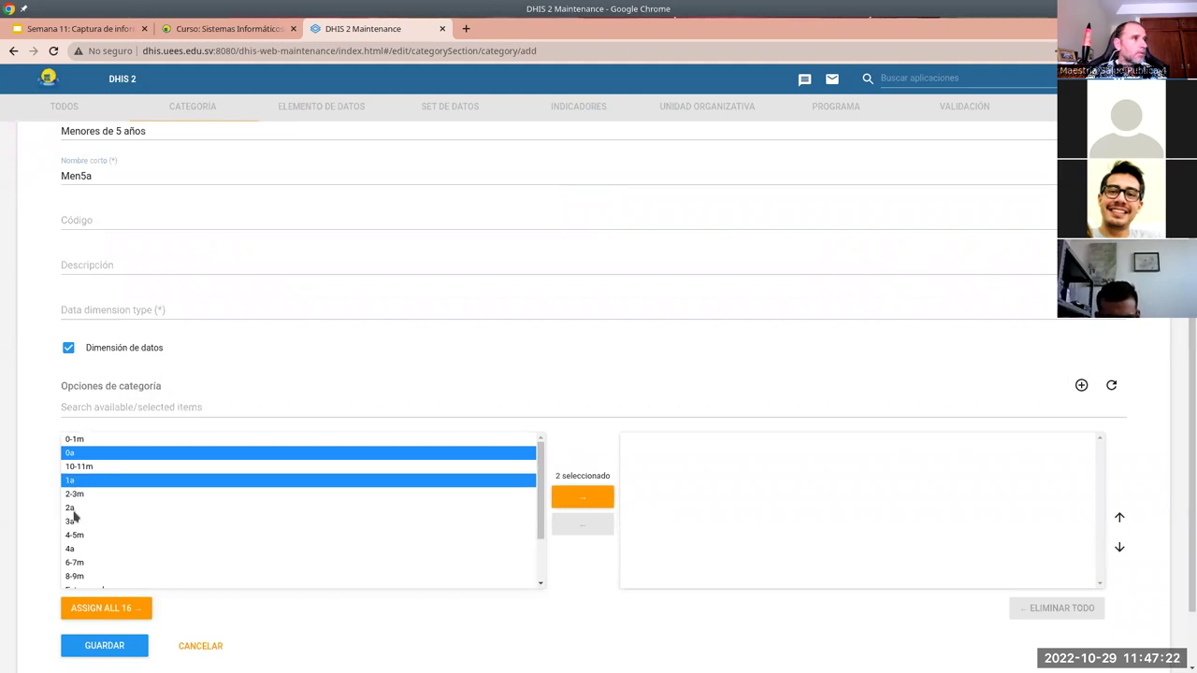
left_click(71, 508, "ctrl")
left_click(72, 521, "ctrl")
left_click(75, 550, "ctrl")
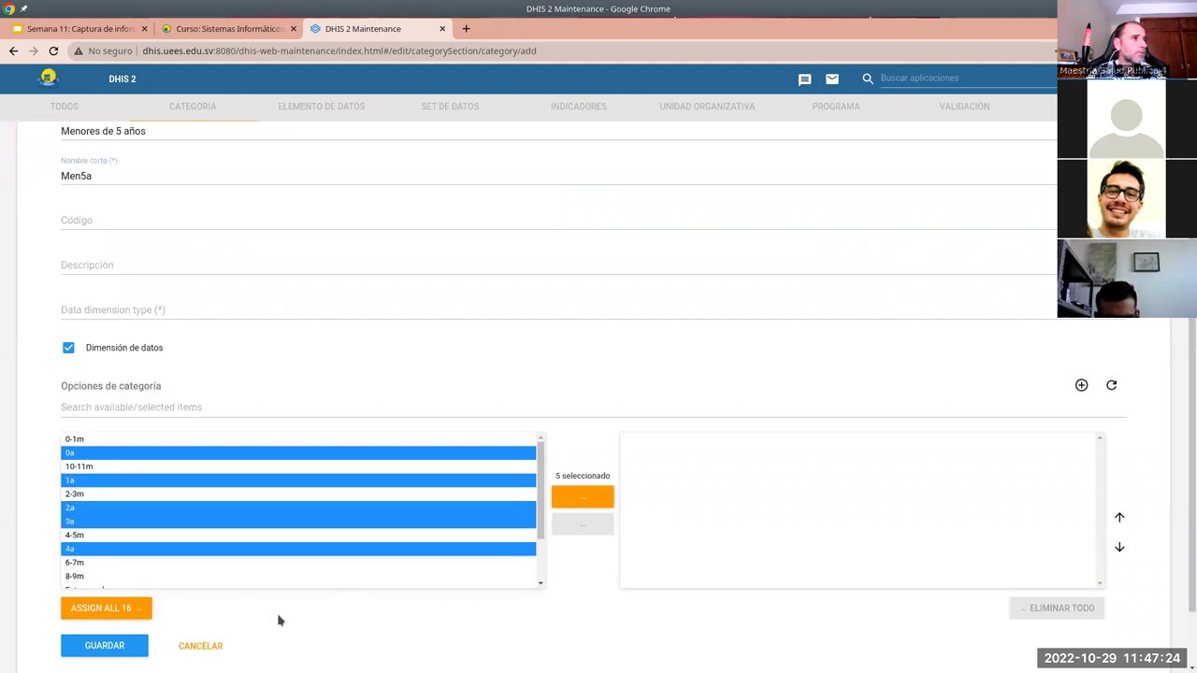
scroll(334, 521, "down", 3)
scroll(333, 529, "up", 3)
scroll(331, 536, "down", 1)
scroll(330, 535, "up", 1)
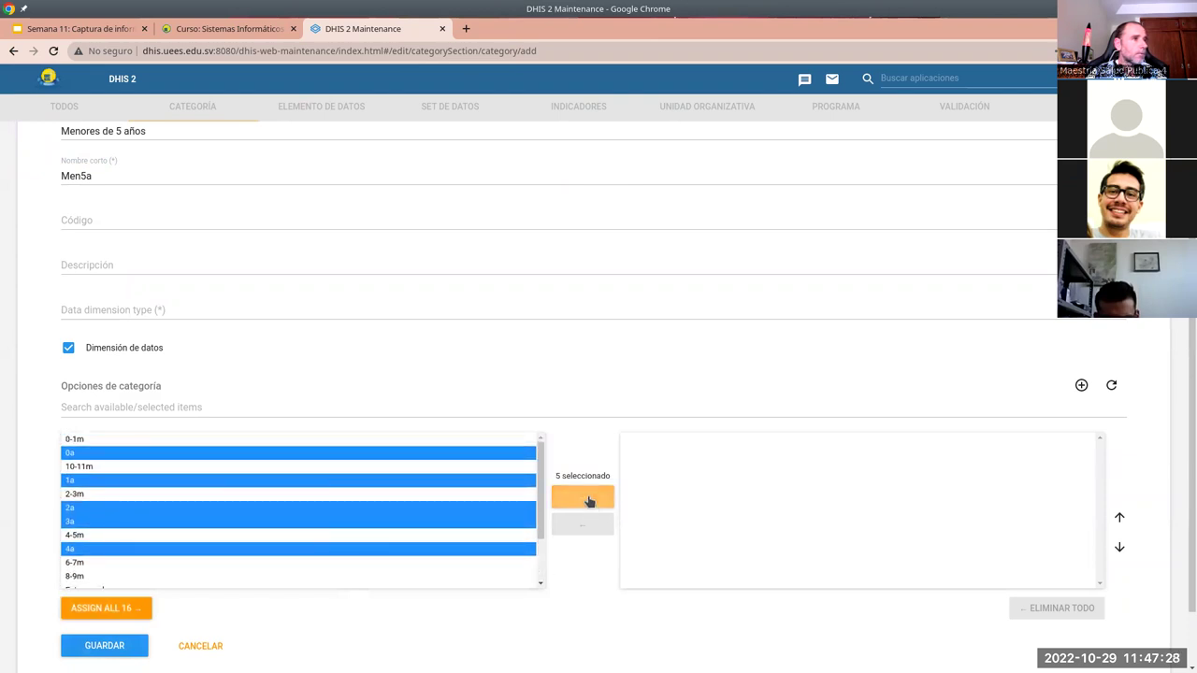
left_click(589, 500)
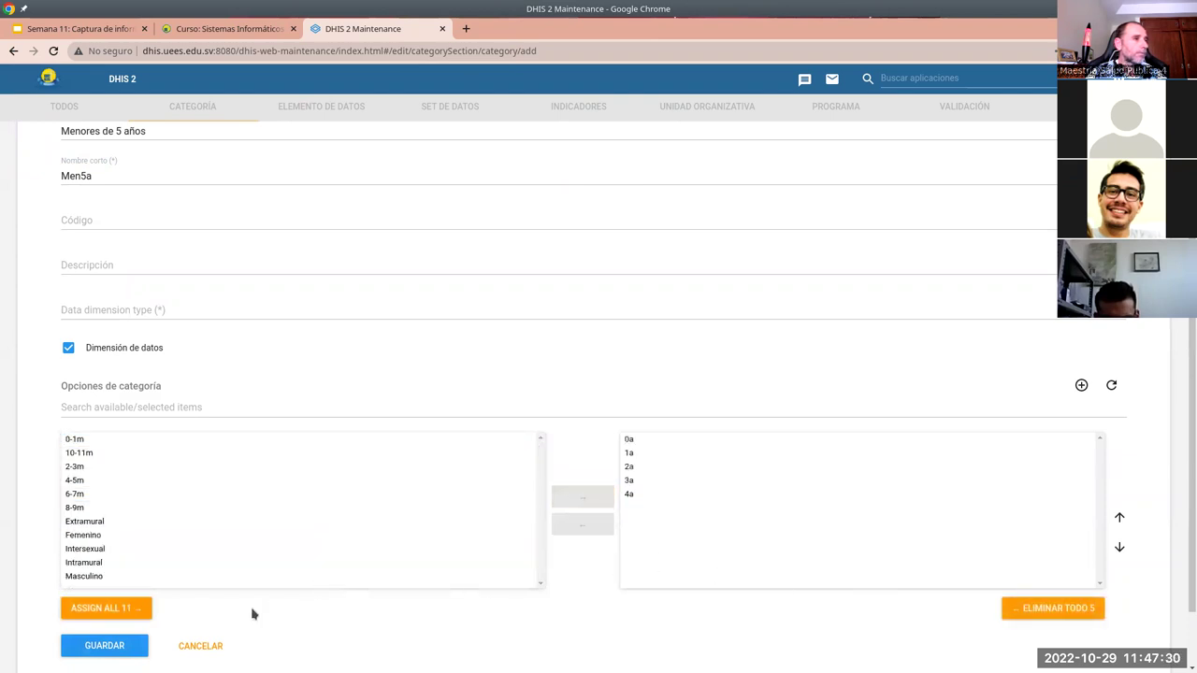
Set the Menores de 5 años category's data dimension type to Desagregación and save the category
scroll(252, 615, "down", 1)
left_click(142, 578)
left_click(164, 254)
left_click(152, 240)
left_click(80, 582)
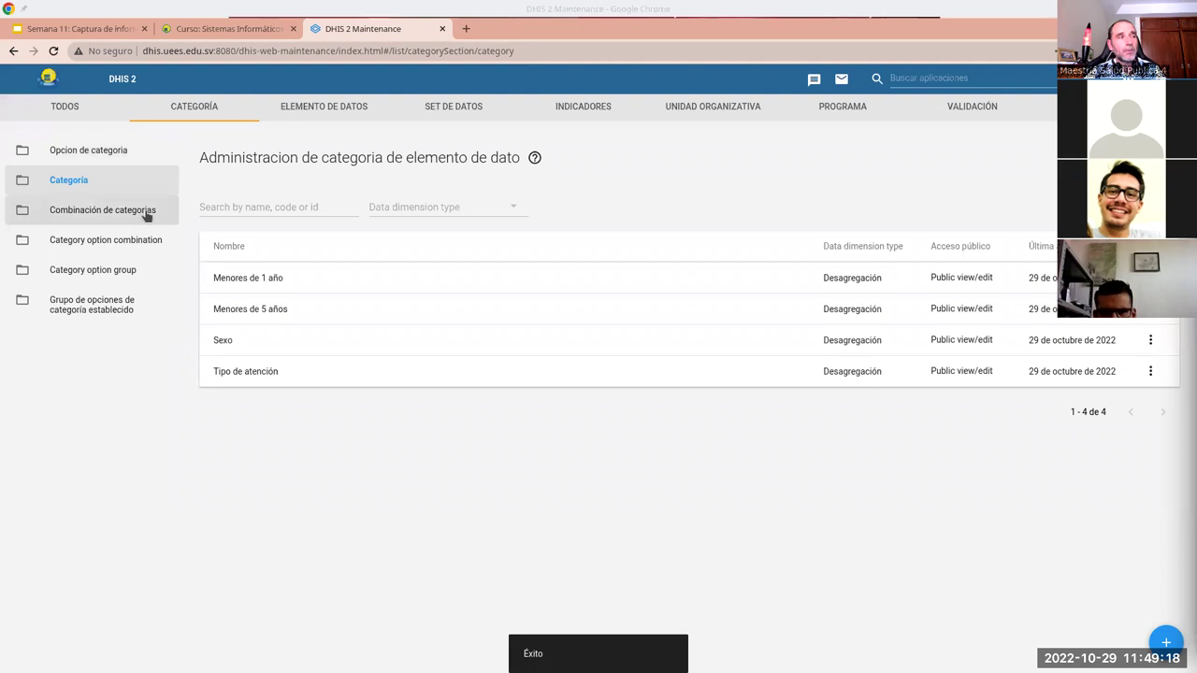
Start a new category combination named Sexo
left_click(65, 214)
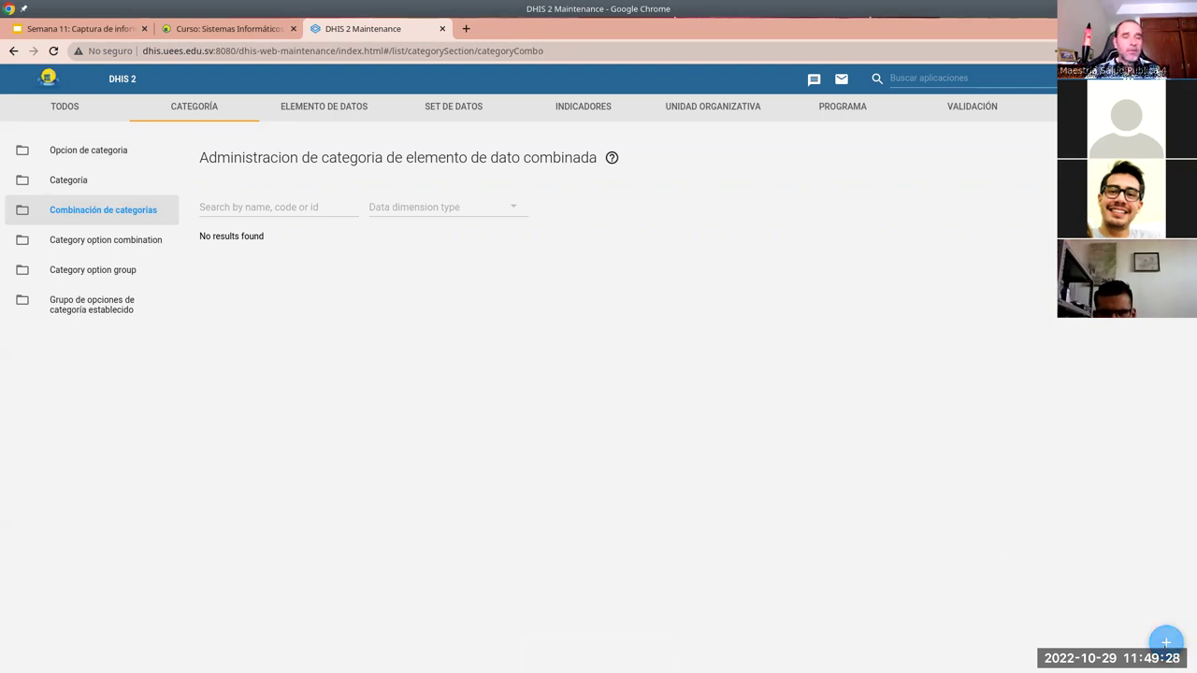
left_click(1166, 642)
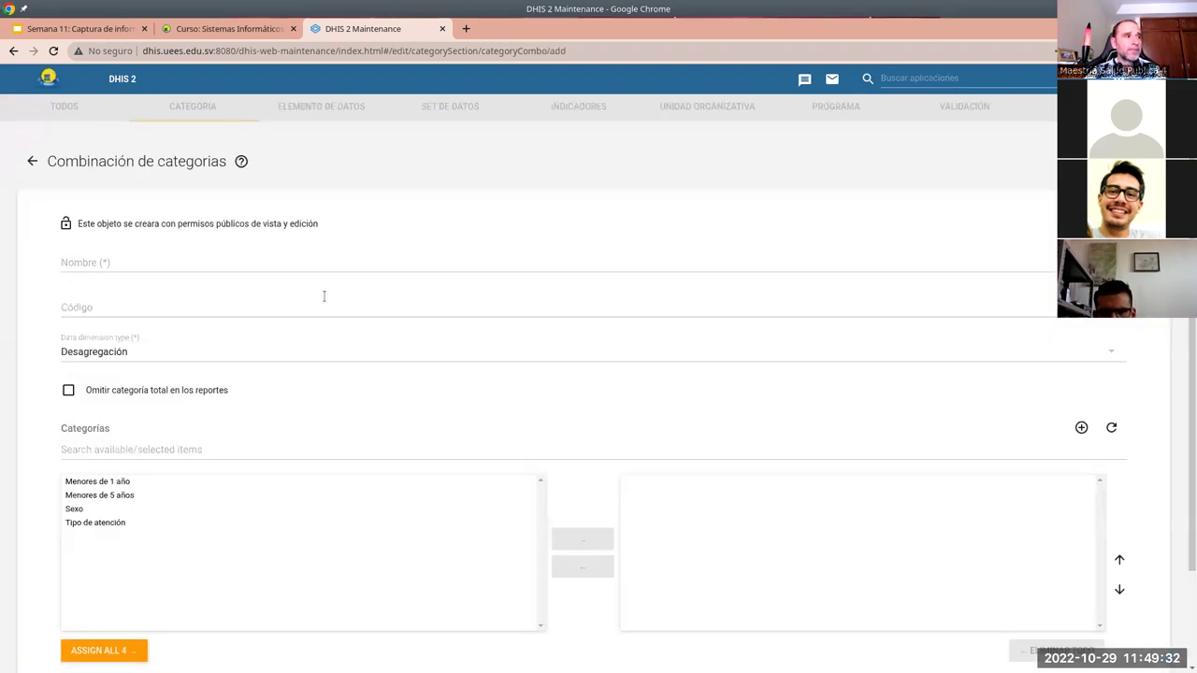
left_click(104, 261)
type("SE")
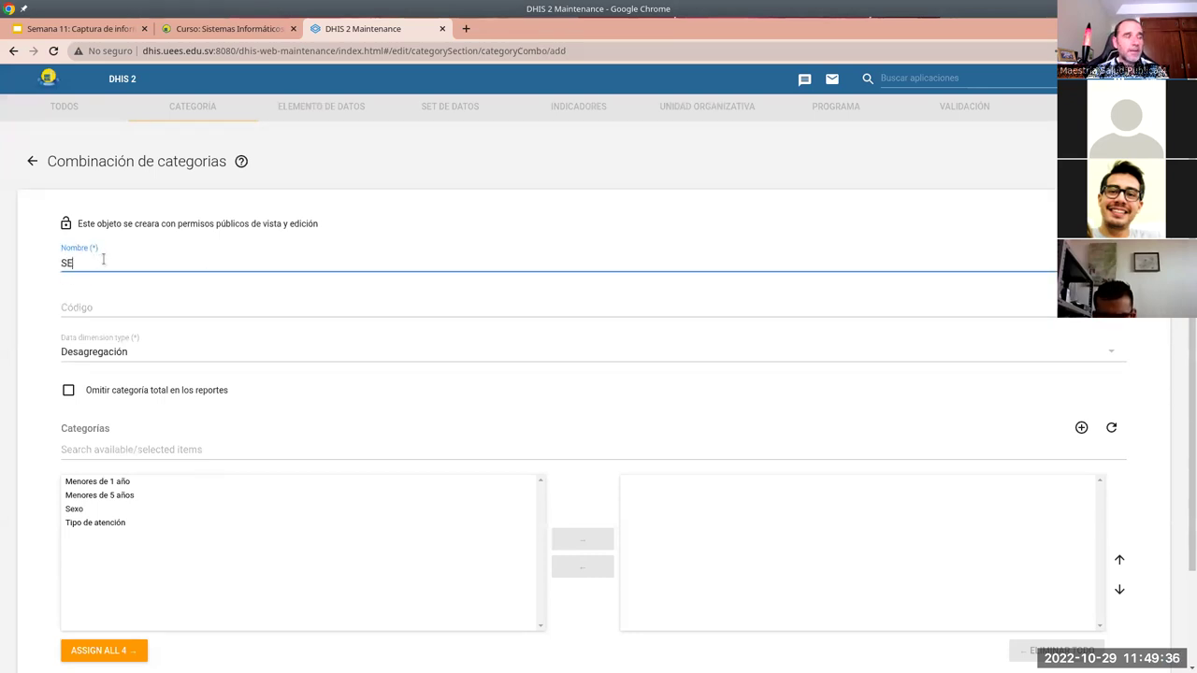
type("XO")
key("BackSpace")
key("BackSpace")
key("BackSpace")
type("exo")
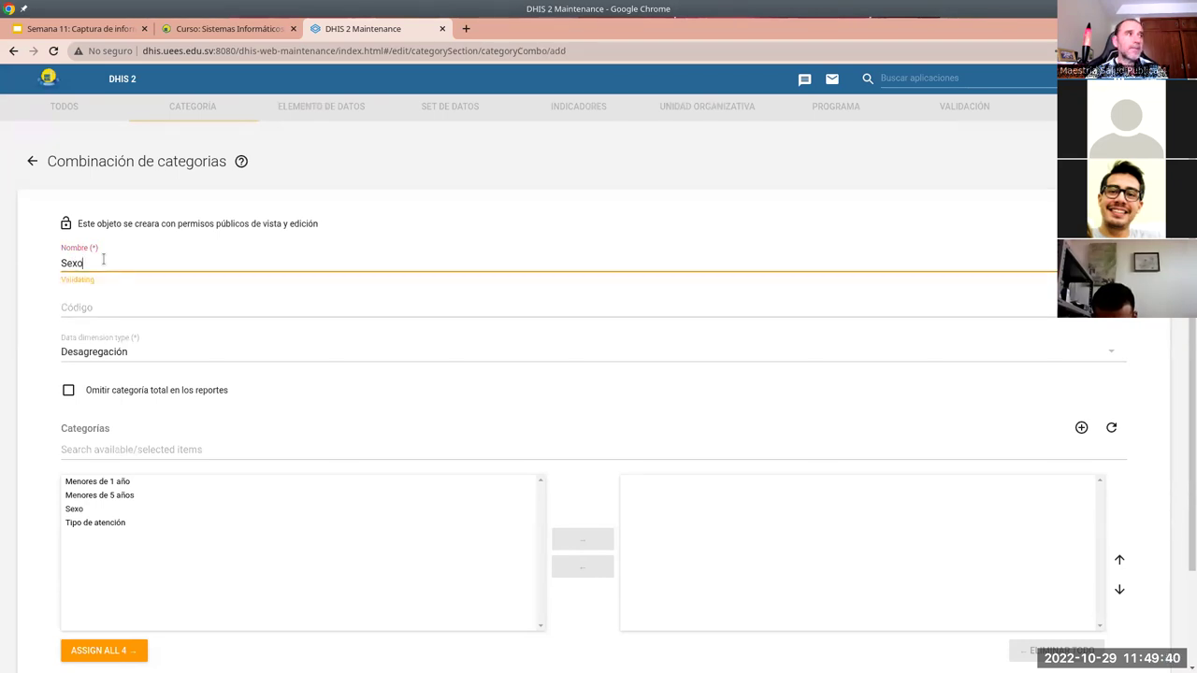
Assign the Sexo category to the Sexo category combination and save it
left_click(177, 512)
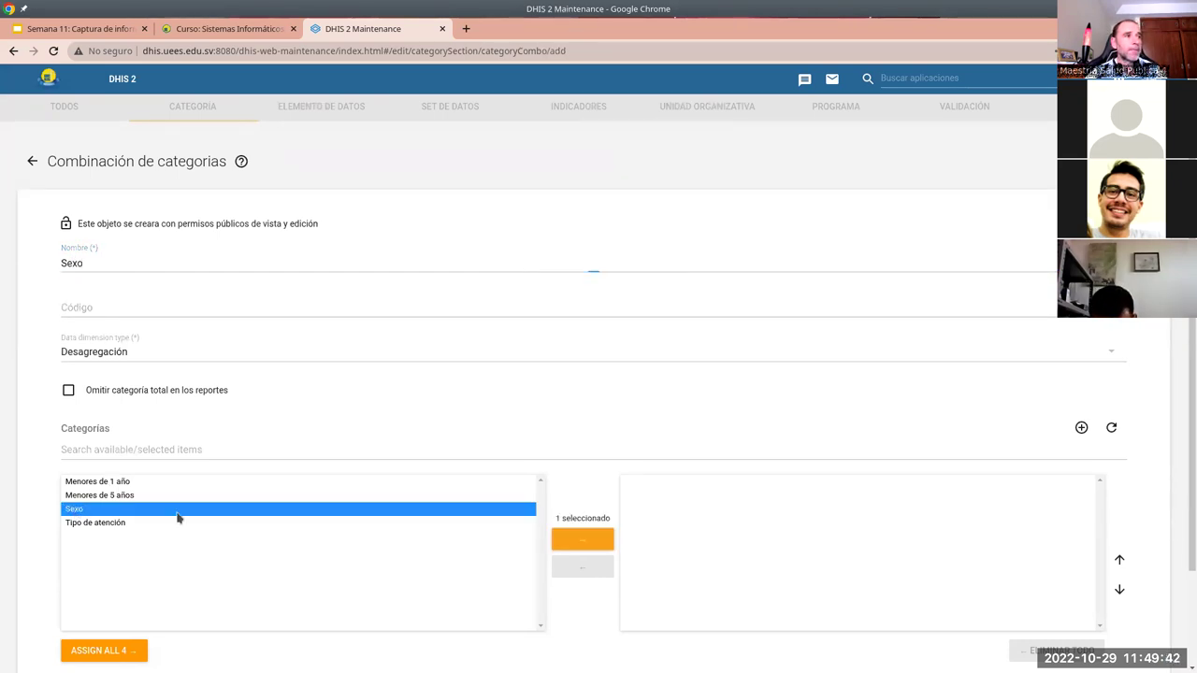
left_click(580, 541)
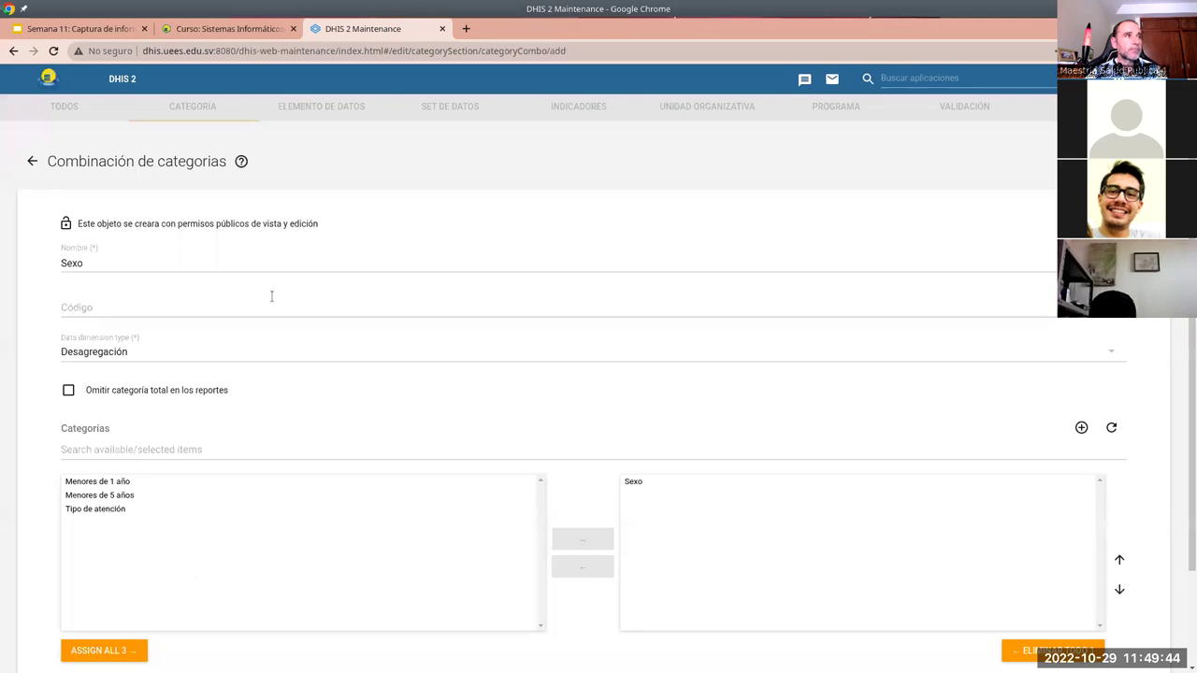
scroll(253, 347, "down", 2)
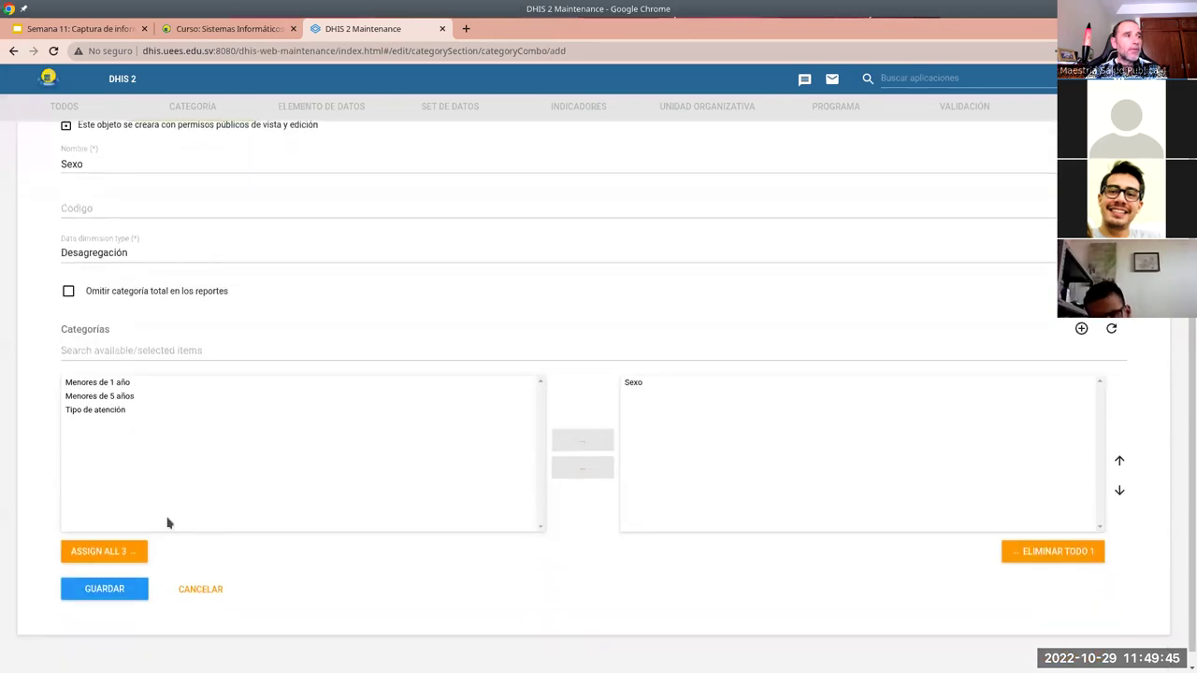
left_click(113, 593)
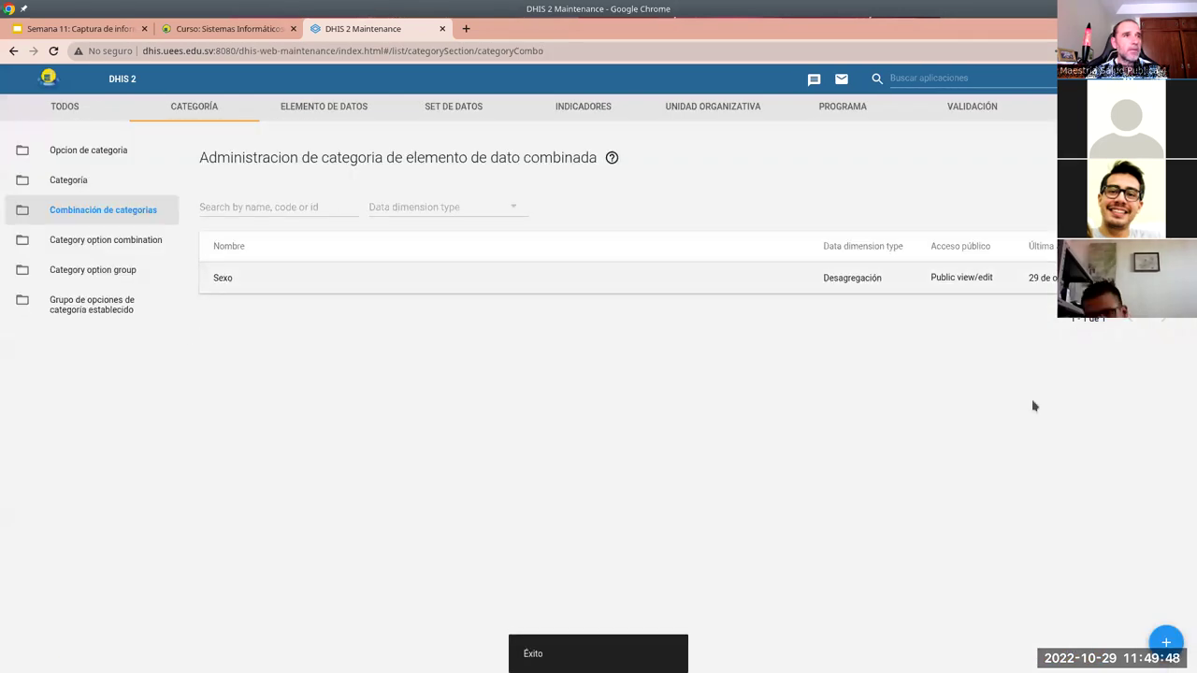
Start another category combination and assign the Tipo de atención category to it
left_click(1165, 642)
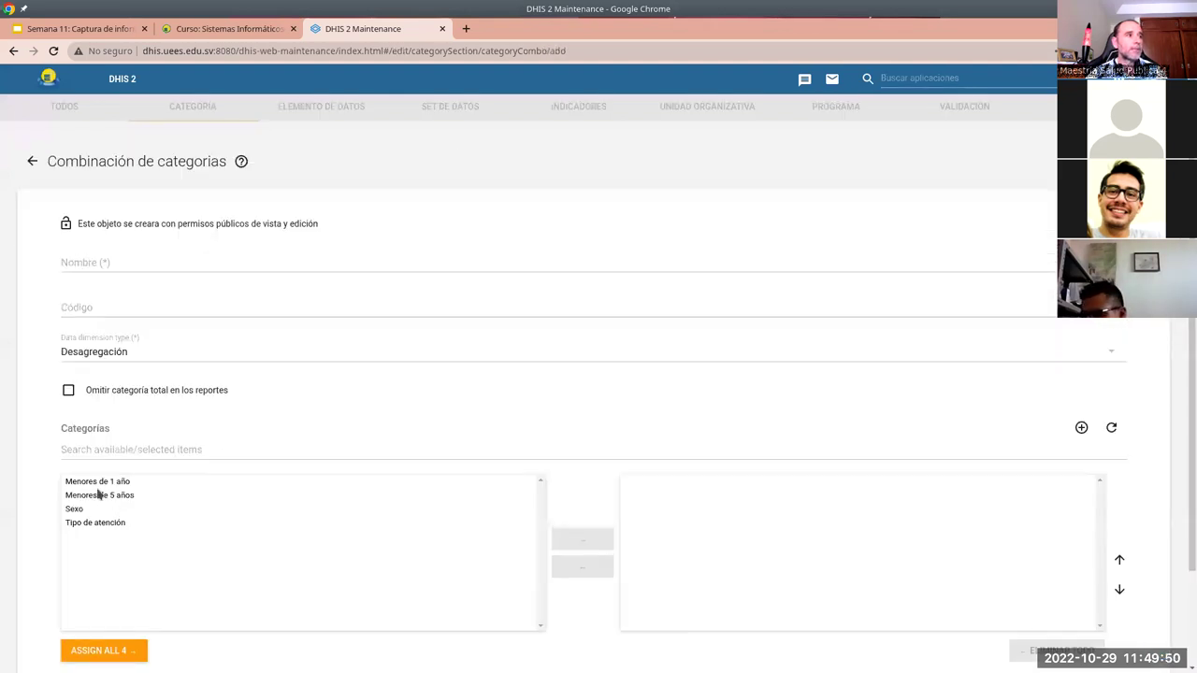
left_click(90, 522)
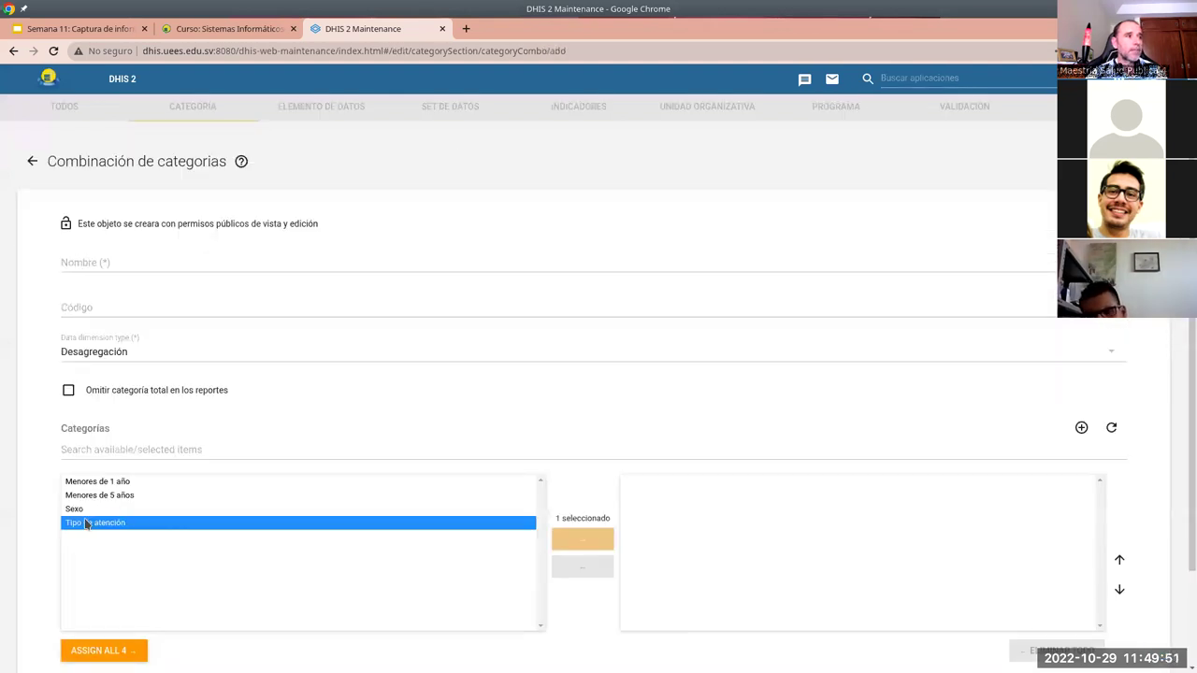
left_click(583, 541)
scroll(380, 514, "down", 2)
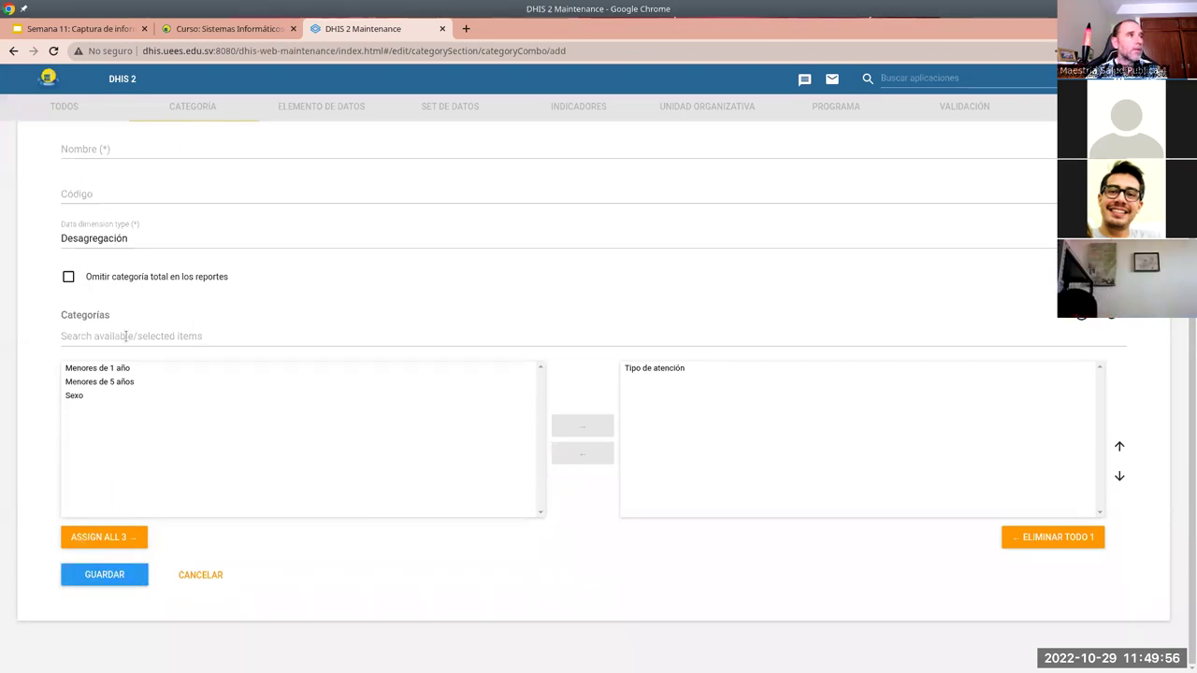
Name the new category combination Tipo de atención and save it
scroll(131, 360, "up", 1)
left_click(95, 250)
type("Tipo de ate")
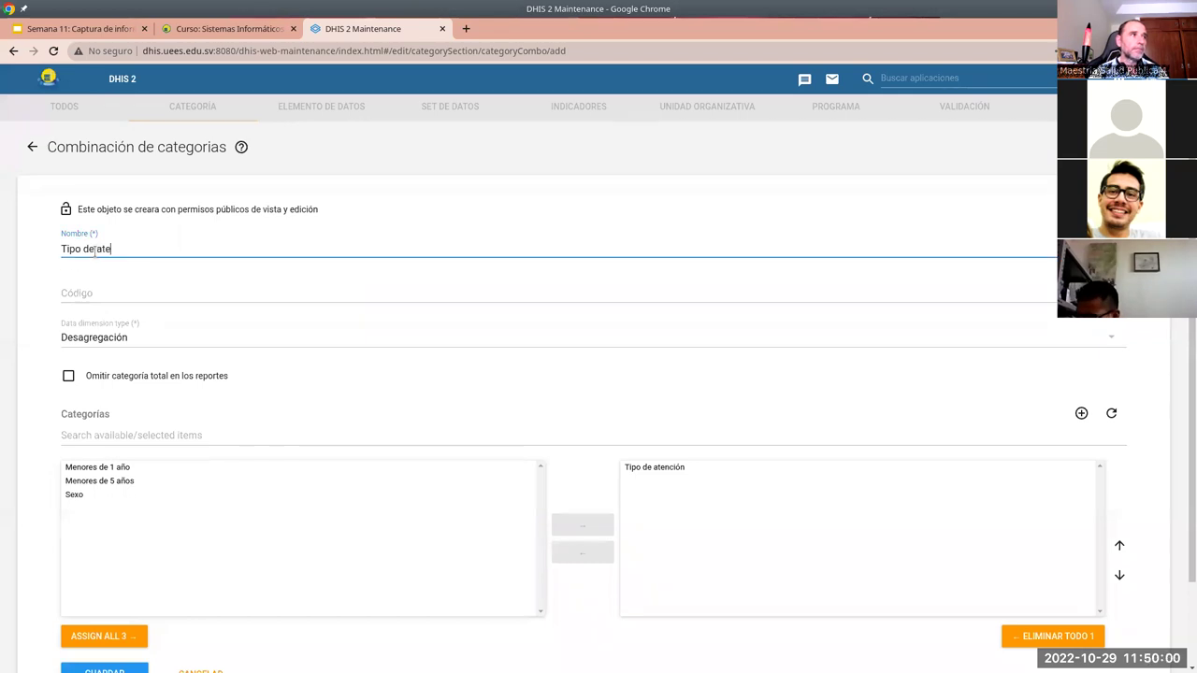
type("nción")
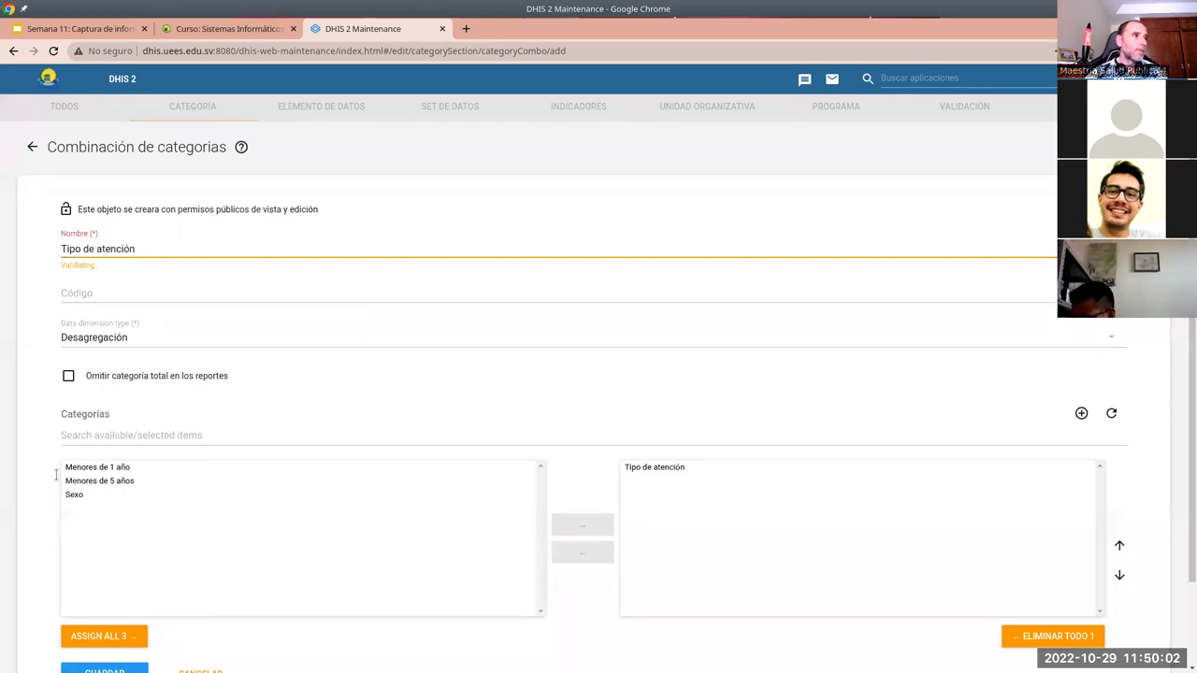
scroll(121, 636, "down", 1)
left_click(106, 617)
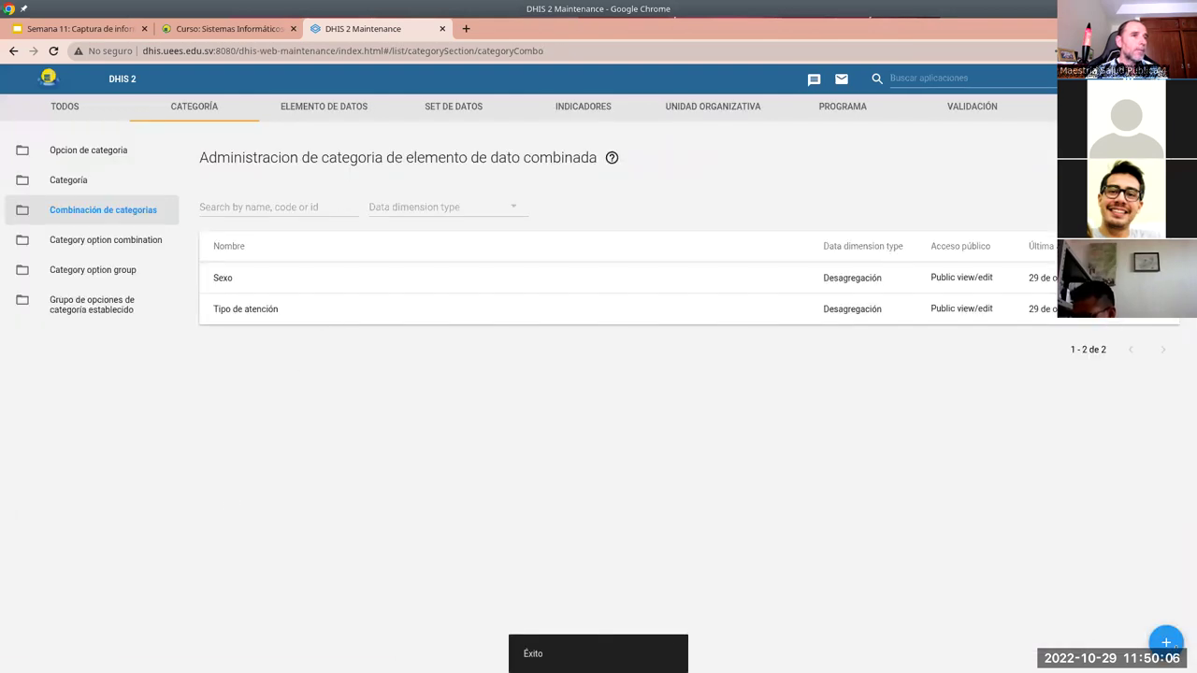
Create and save a category combination named Menores de 1 año that contains the Menores de 1 año category
left_click(1166, 644)
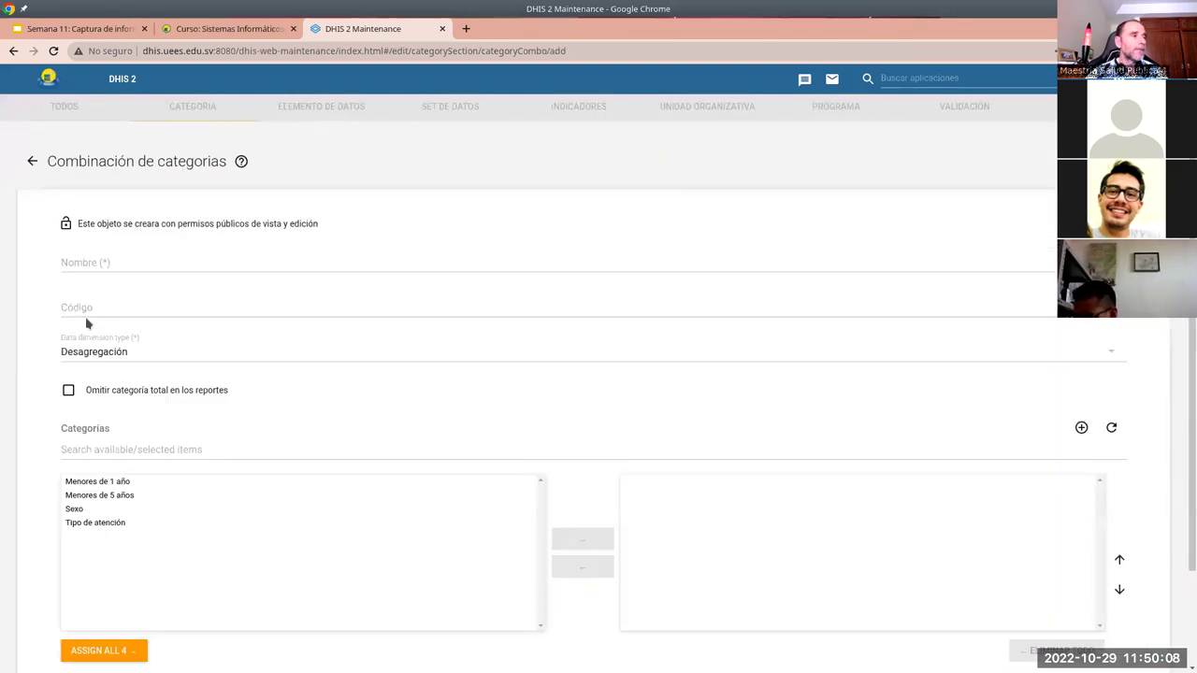
left_click(78, 261)
type("Menores de 1 año")
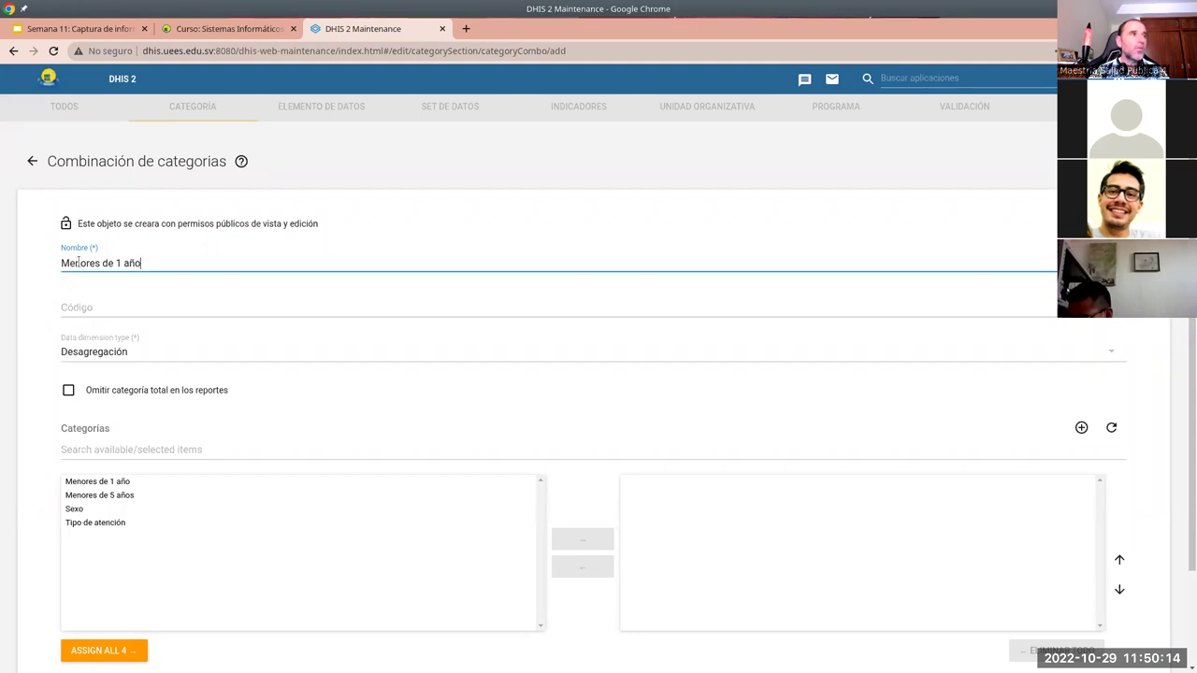
left_click(132, 481)
left_click(582, 540)
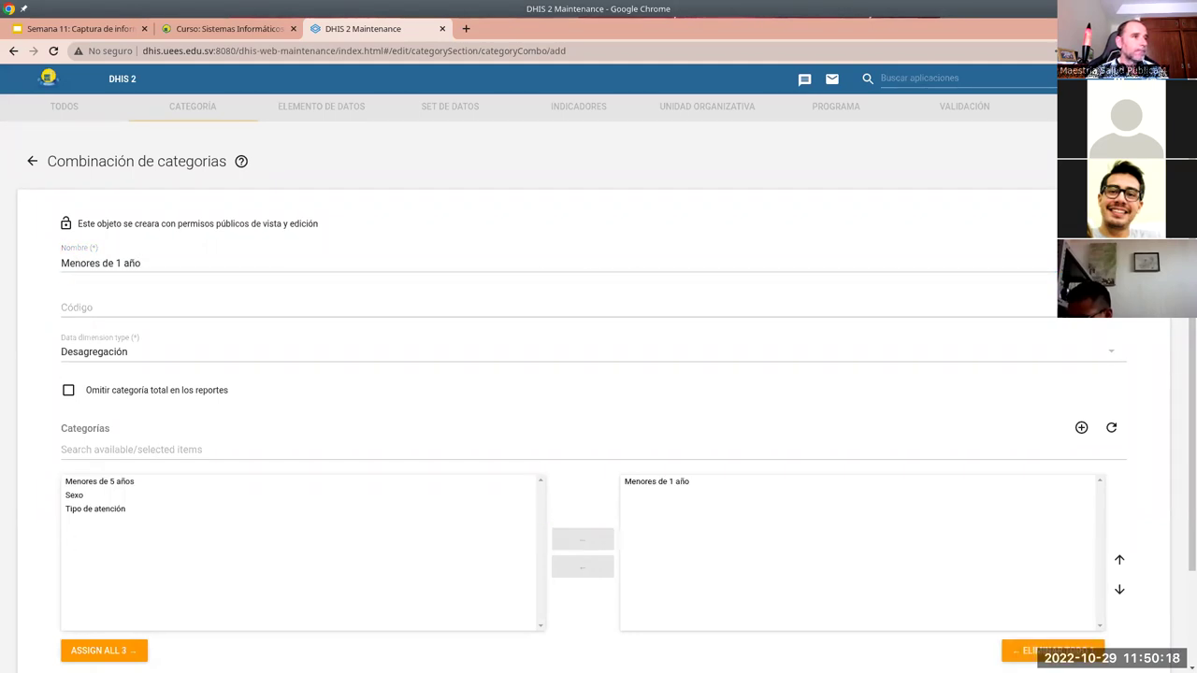
scroll(179, 569, "down", 1)
left_click(106, 574)
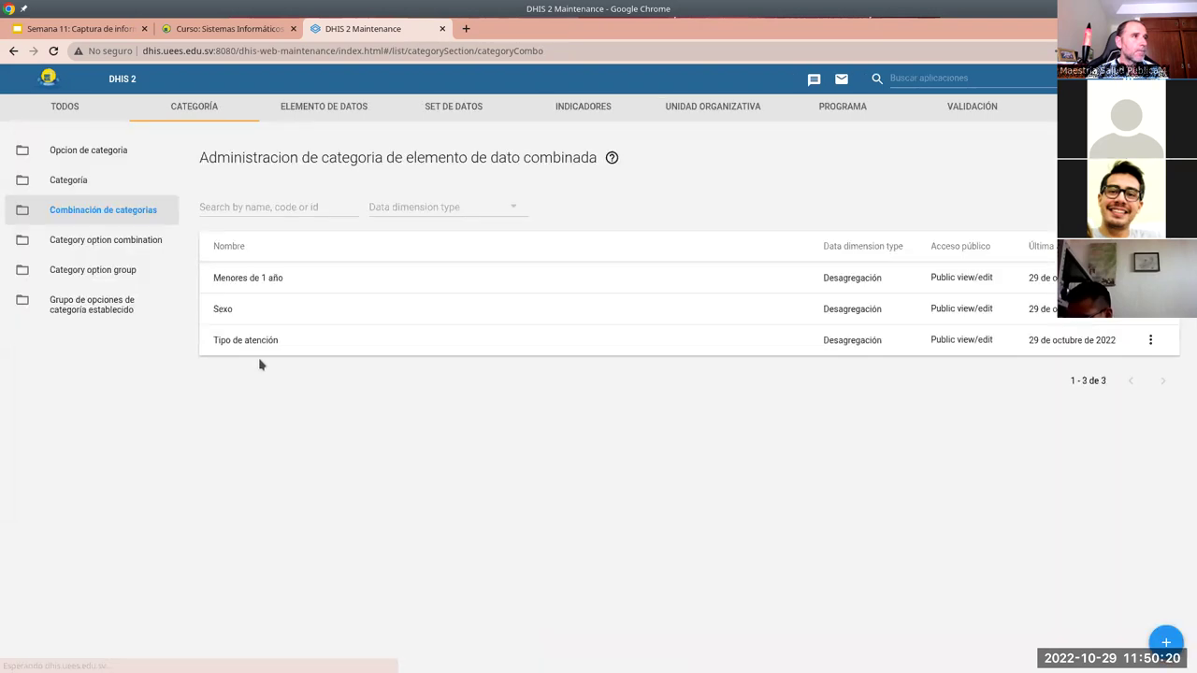
Create and save a category combination named Menores de 5 años that contains the Menores de 5 años category
left_click(1166, 642)
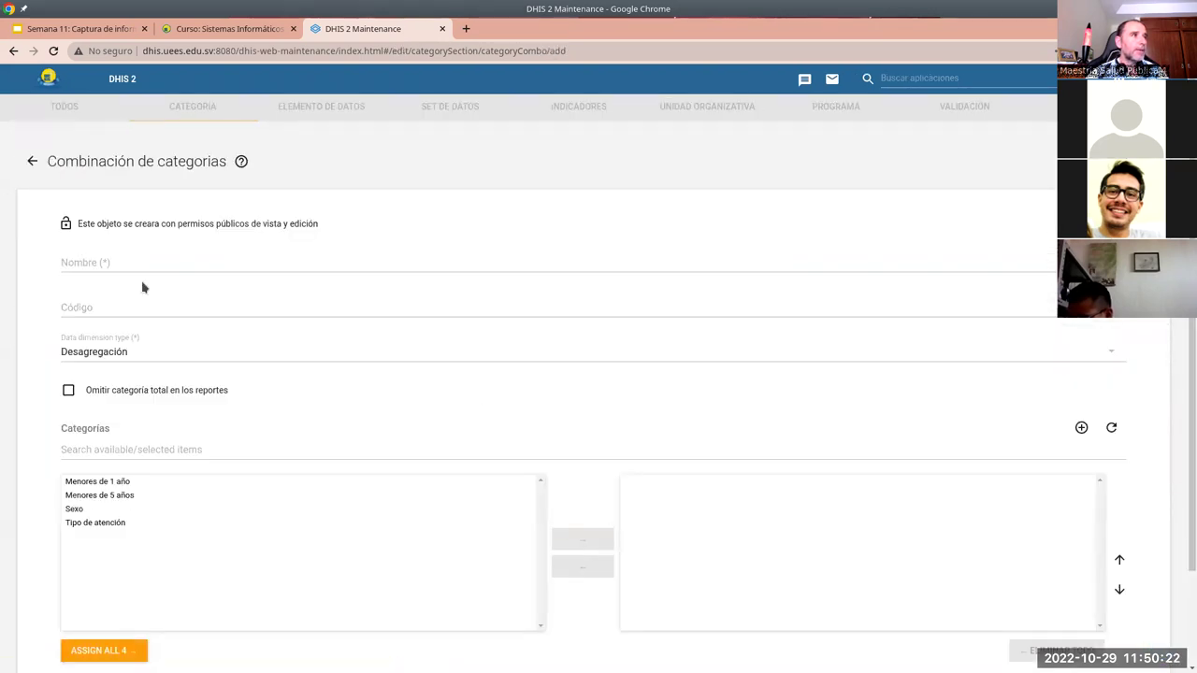
left_click(103, 269)
type("Menores de ")
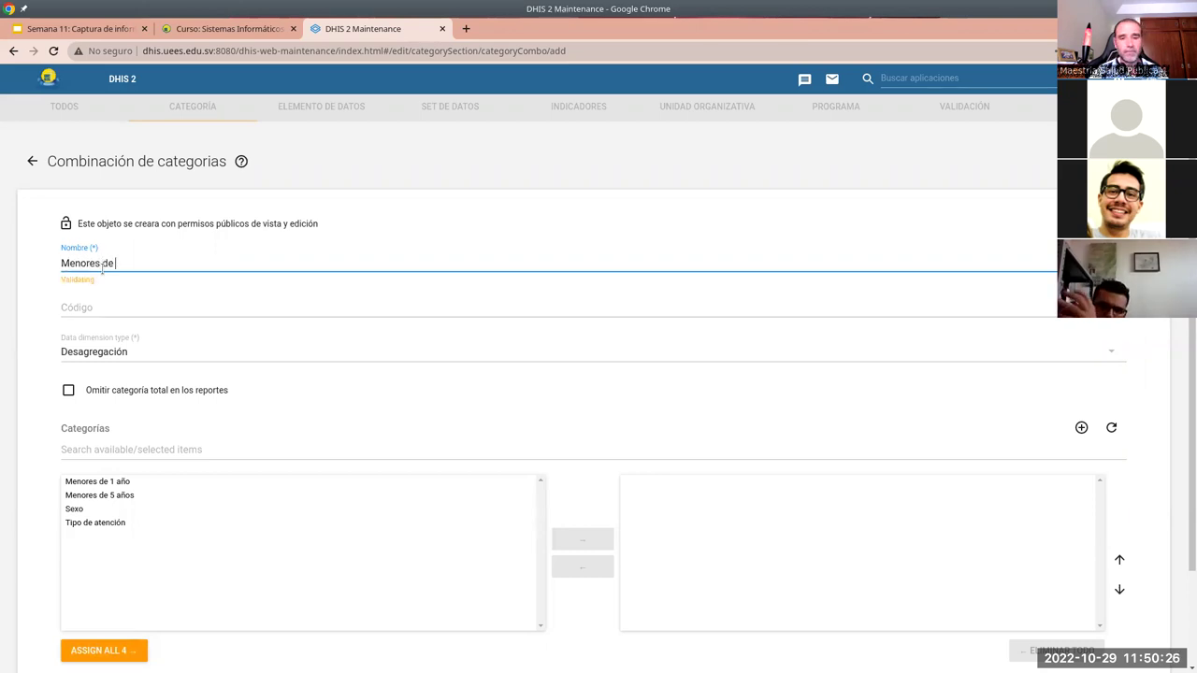
type("5 años")
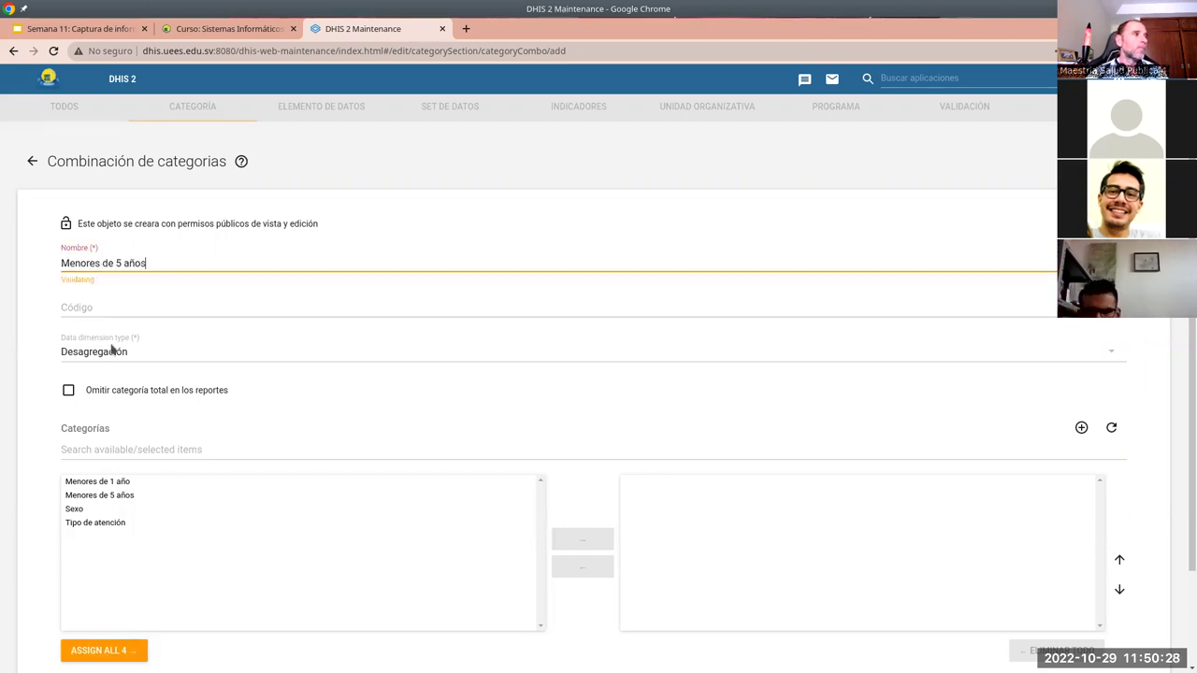
left_click(108, 496)
left_click(591, 549)
scroll(120, 636, "down", 2)
left_click(104, 578)
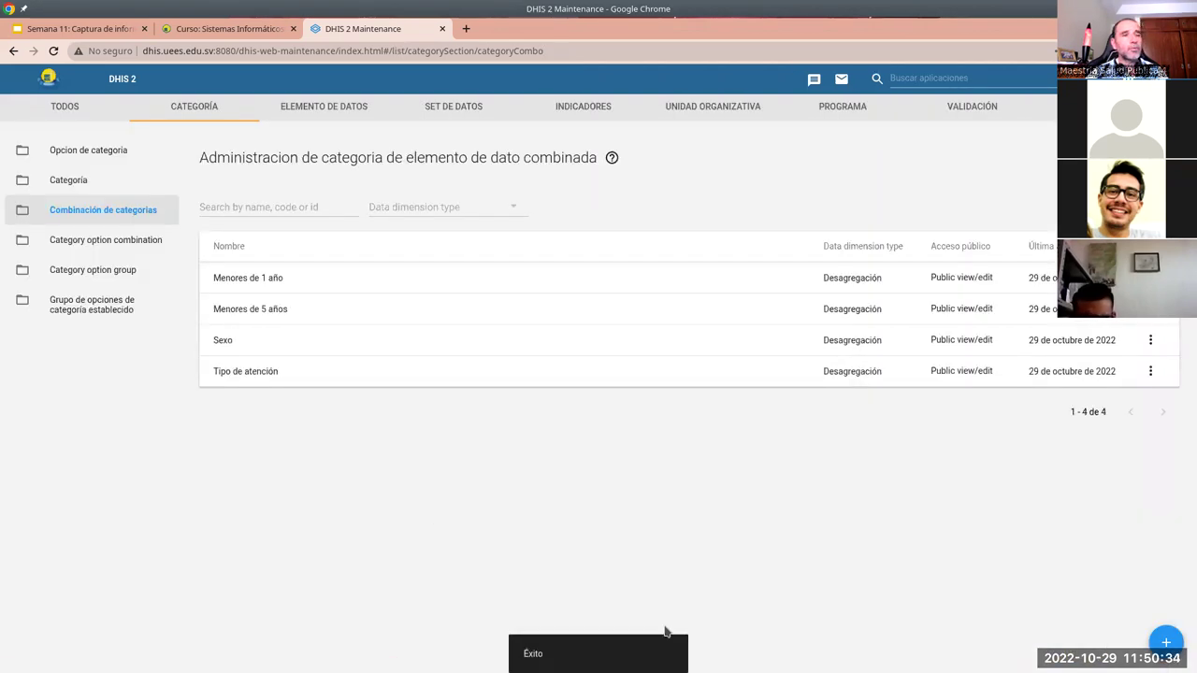
Create and save a category combination named Sexo y menor de 1 año from the Menores de 1 año and Sexo categories
left_click(1166, 641)
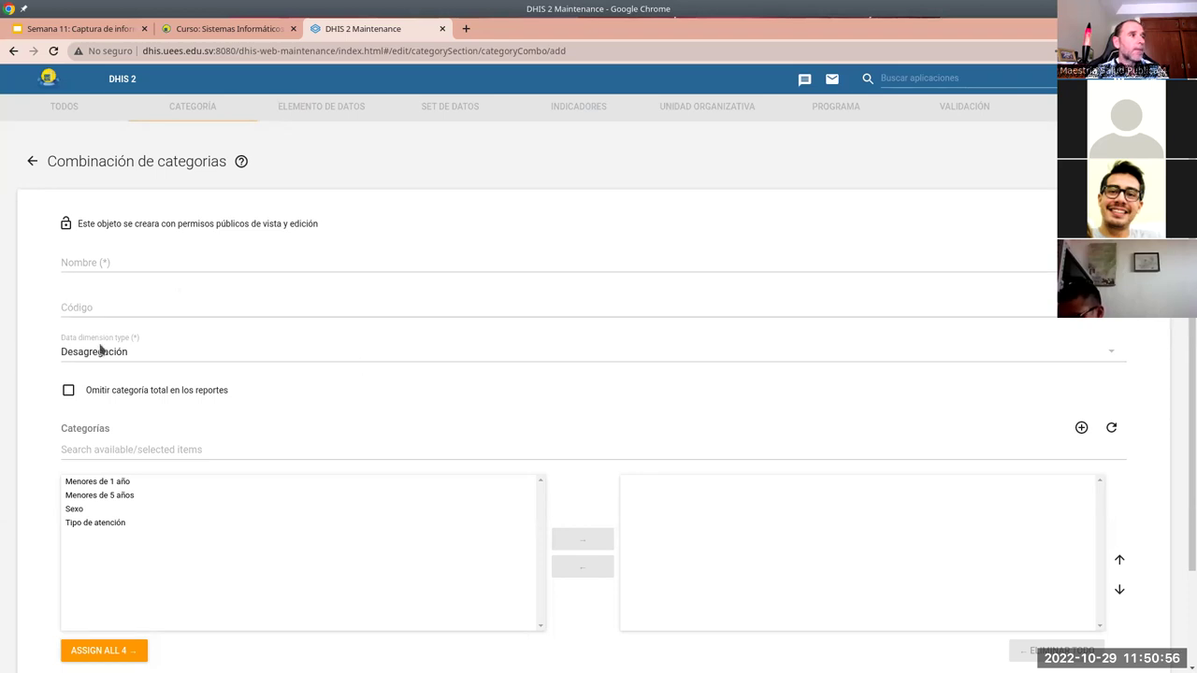
left_click(129, 262)
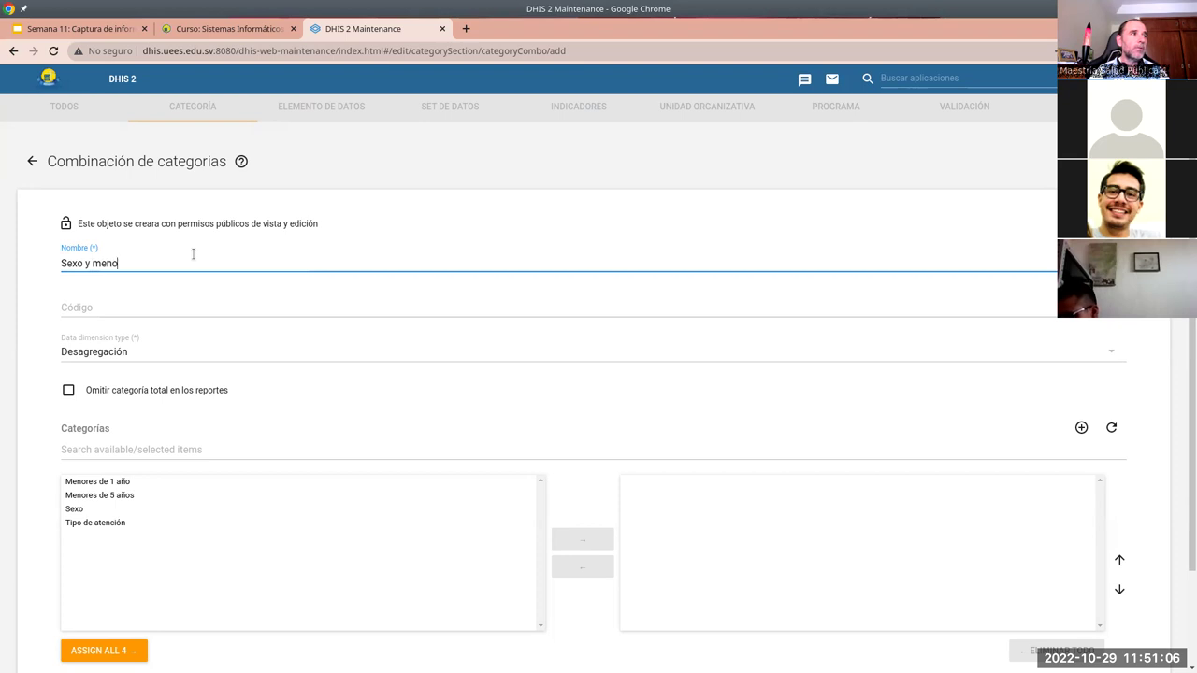
type("año")
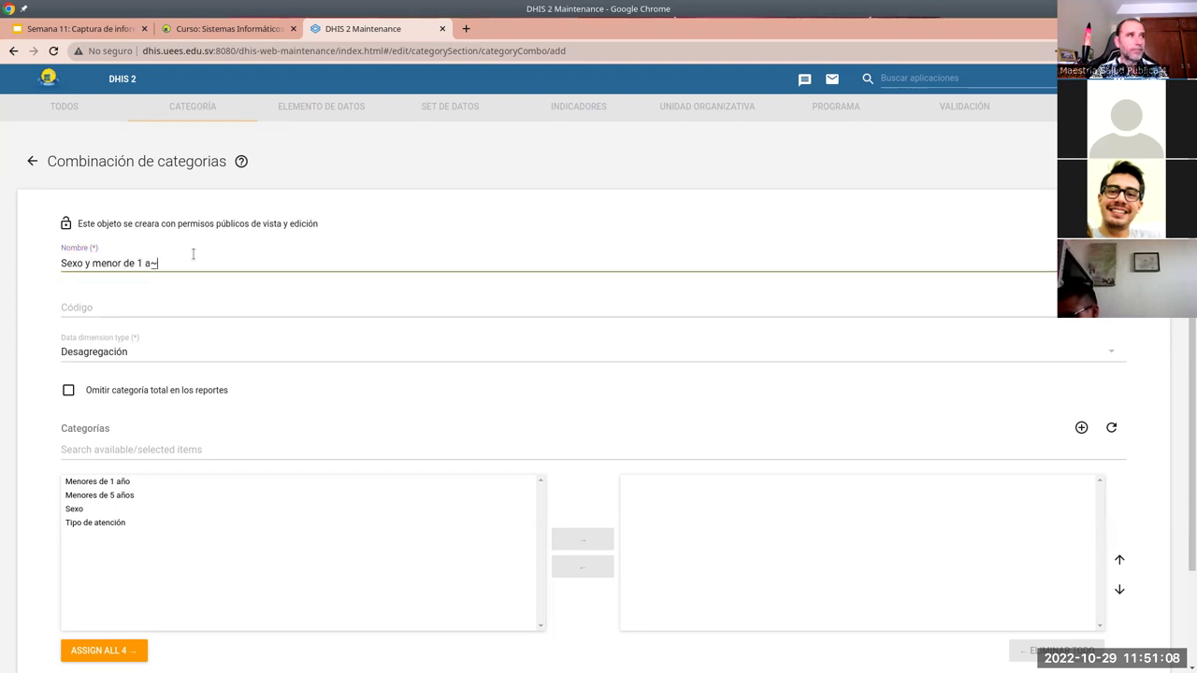
left_click(113, 485)
left_click(75, 510, "ctrl")
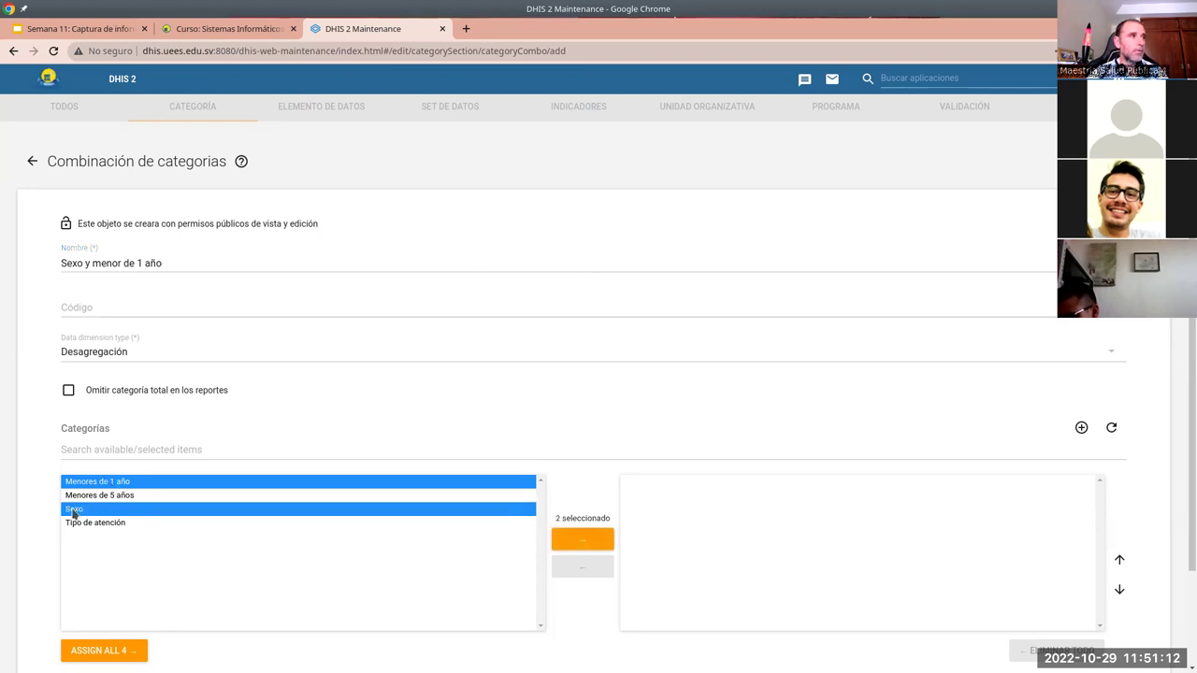
left_click(556, 538)
scroll(394, 479, "down", 2)
left_click(101, 575)
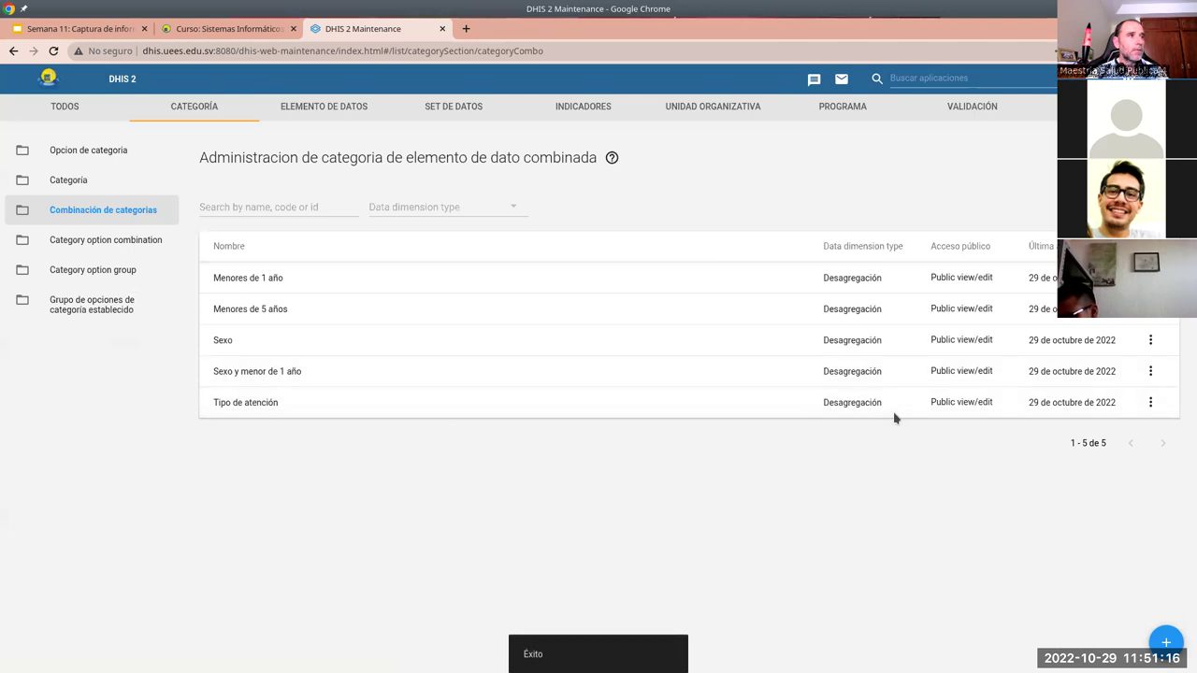
Create and save a category combination named Sexo y menor de 5 años from the Menores de 5 años and Sexo categories
left_click(1162, 642)
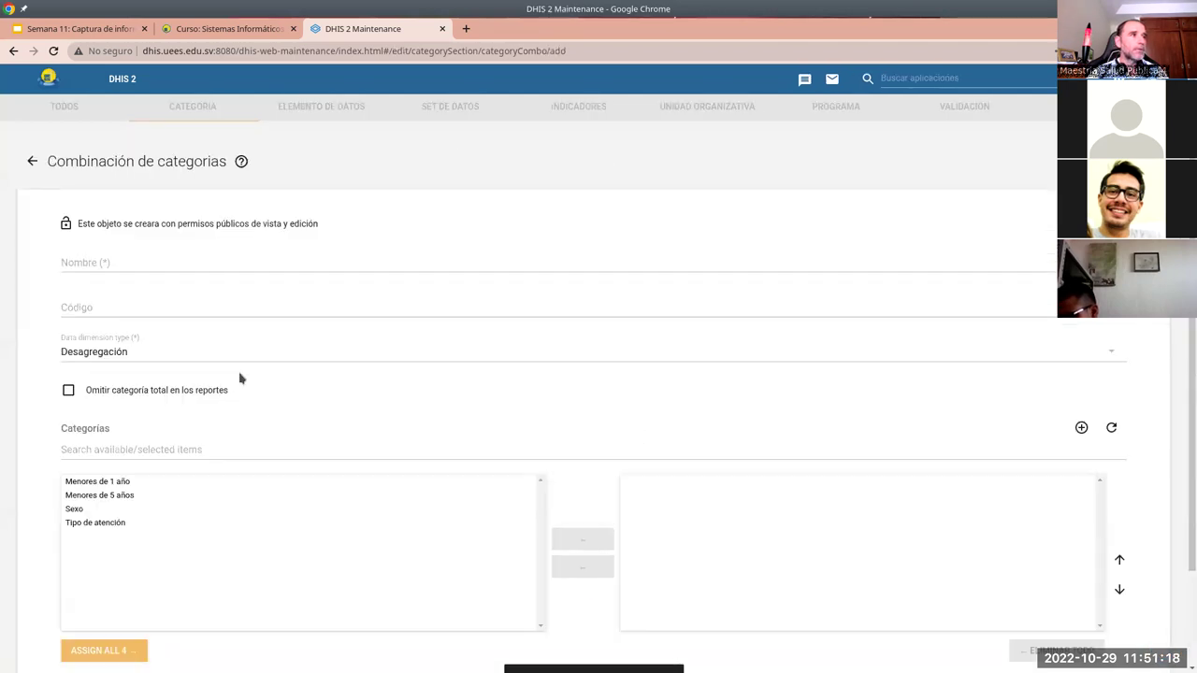
left_click(189, 262)
type("Sexo y menor de 5 a")
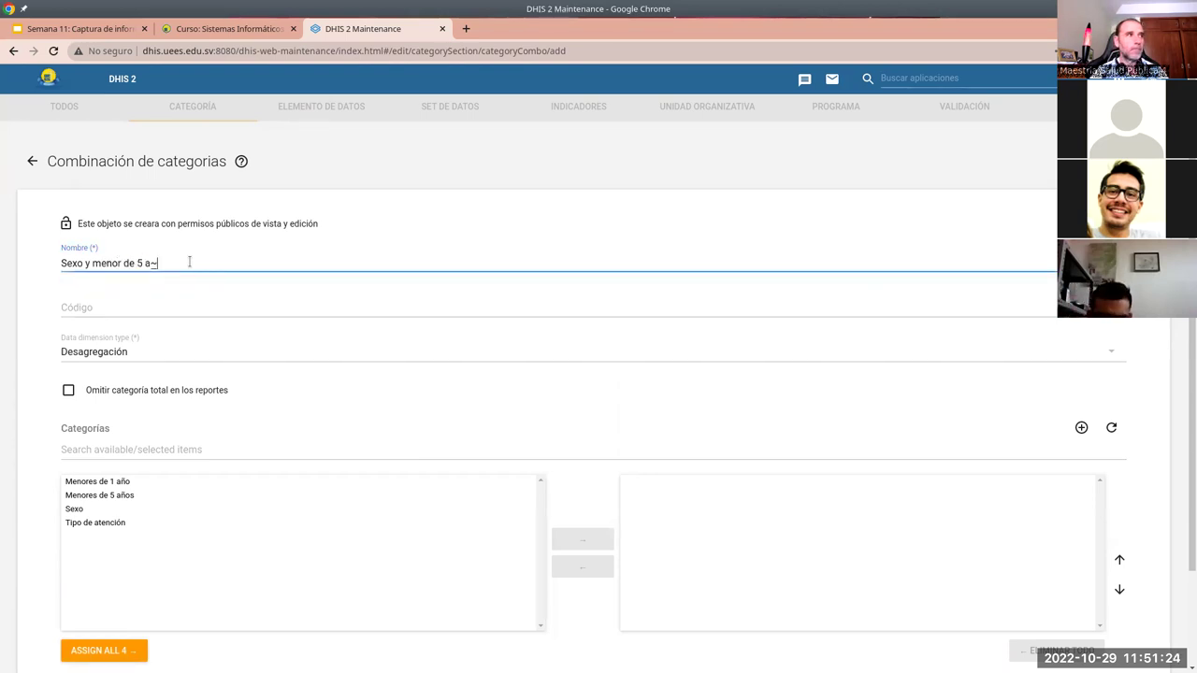
type("ños")
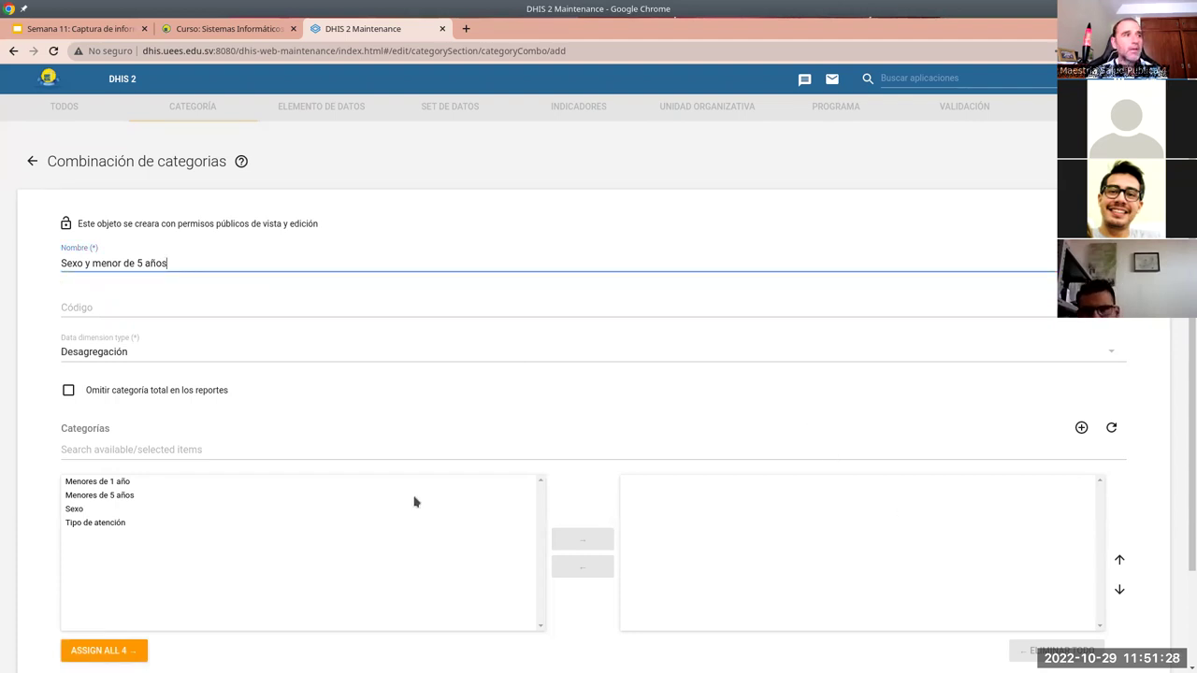
left_click(103, 497)
left_click(79, 510, "ctrl")
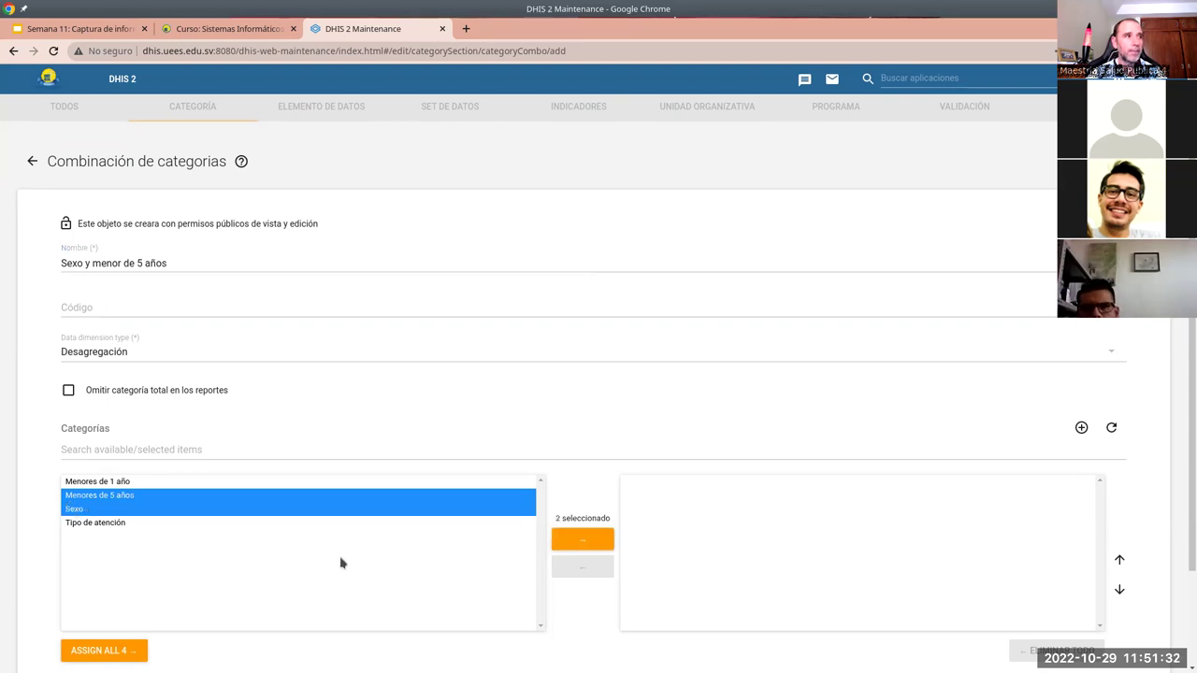
left_click(579, 541)
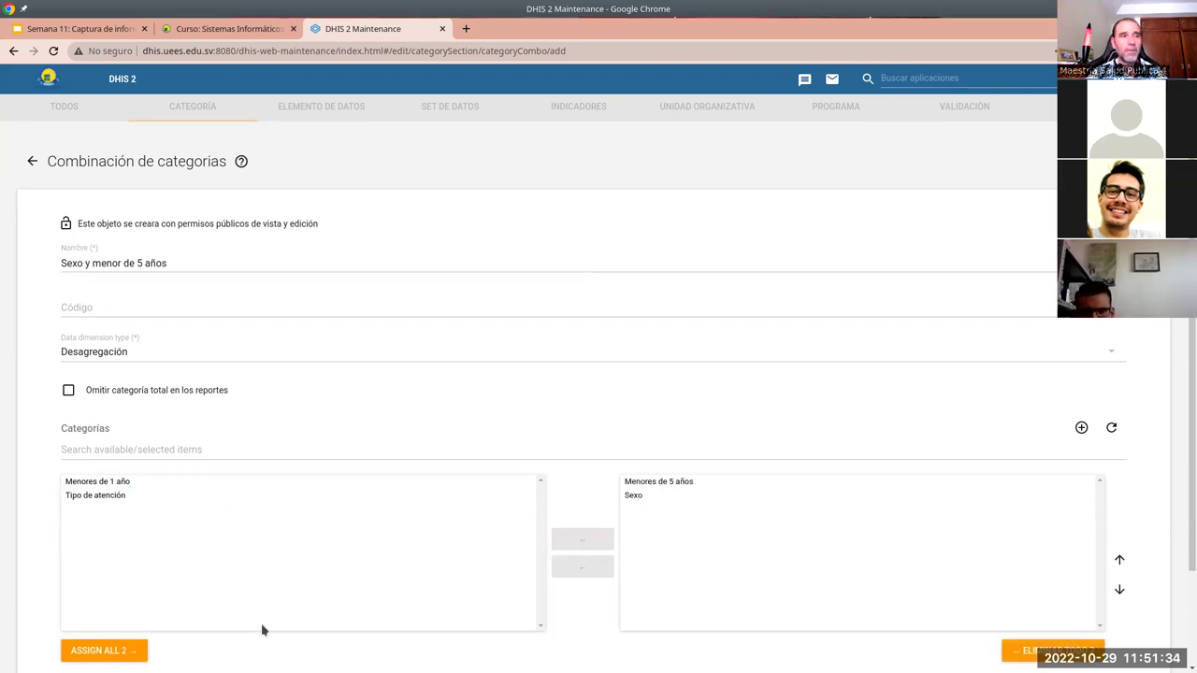
scroll(229, 583, "down", 1)
left_click(88, 591)
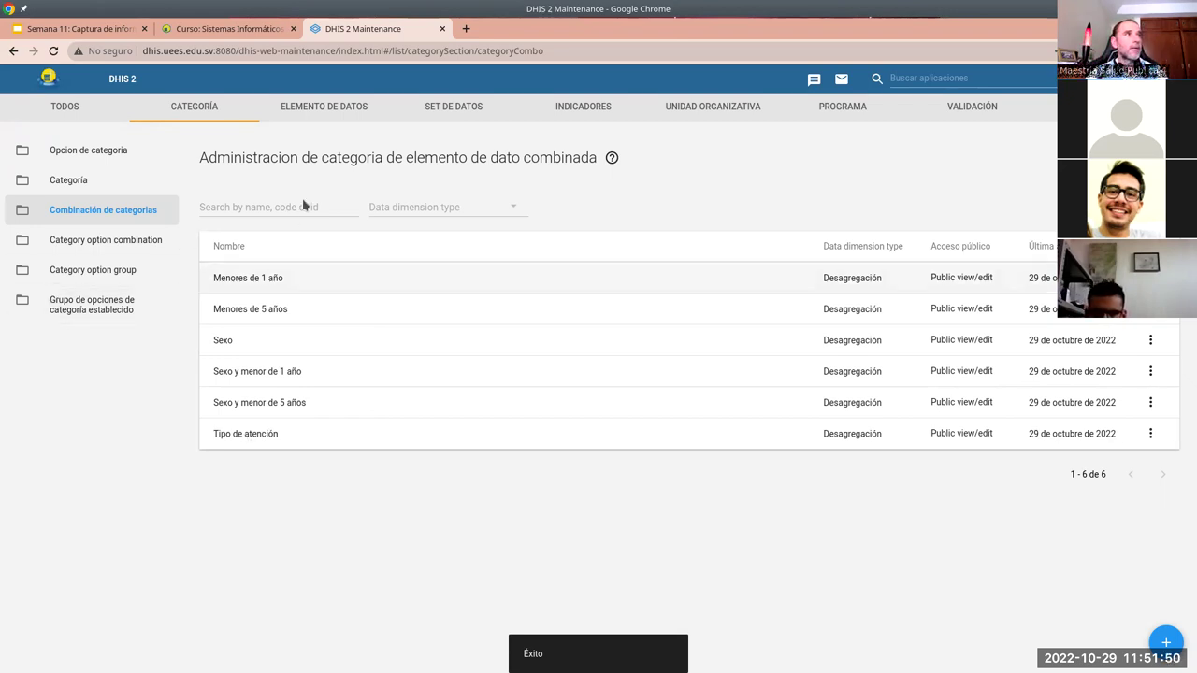
Switch to the Semana 11 presentation in Google Slides and present the Paso 3 slide on data characteristics full screen
left_click(77, 28)
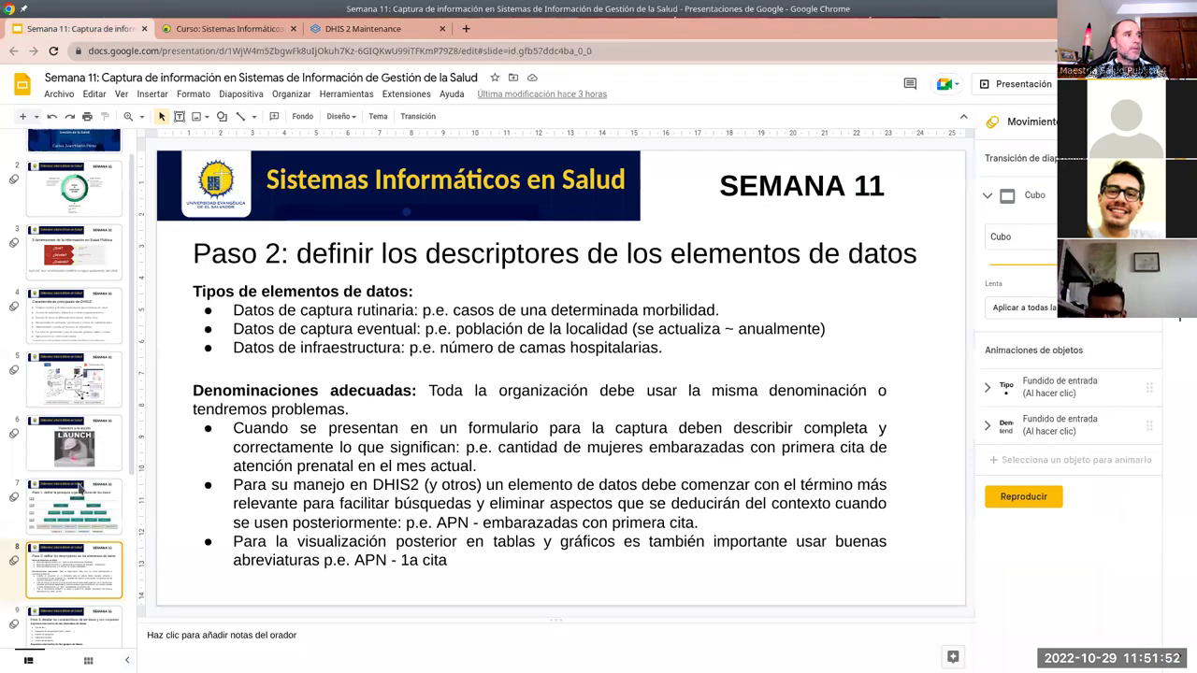
scroll(81, 580, "down", 1)
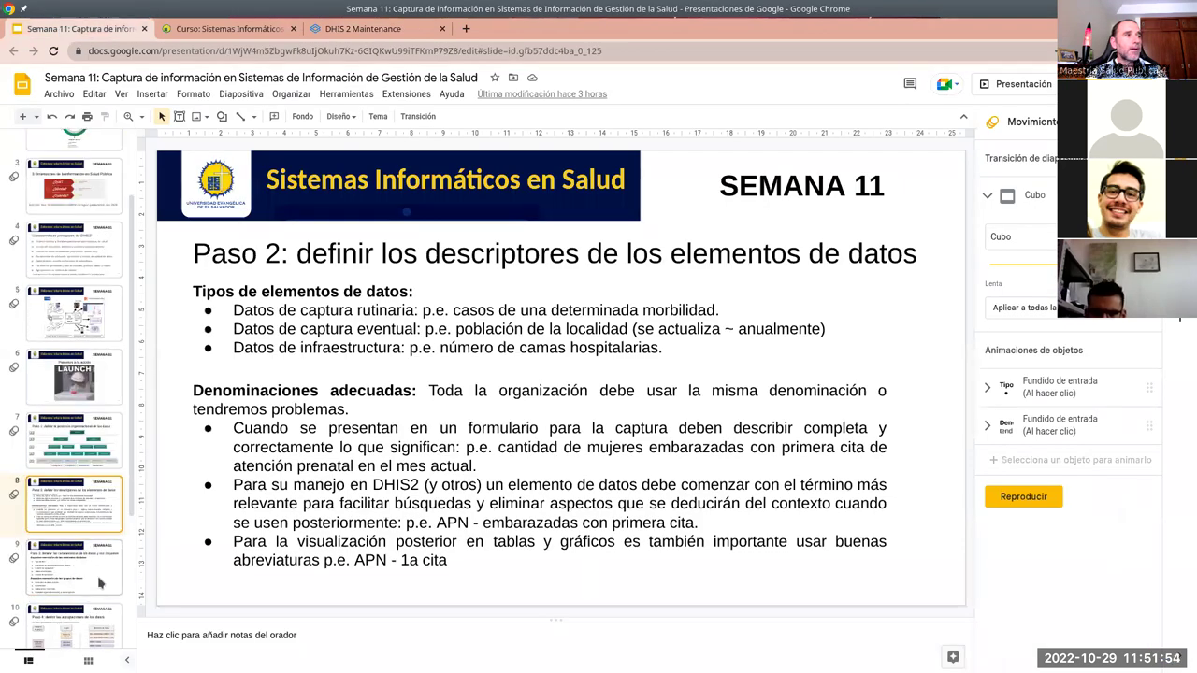
left_click(98, 574)
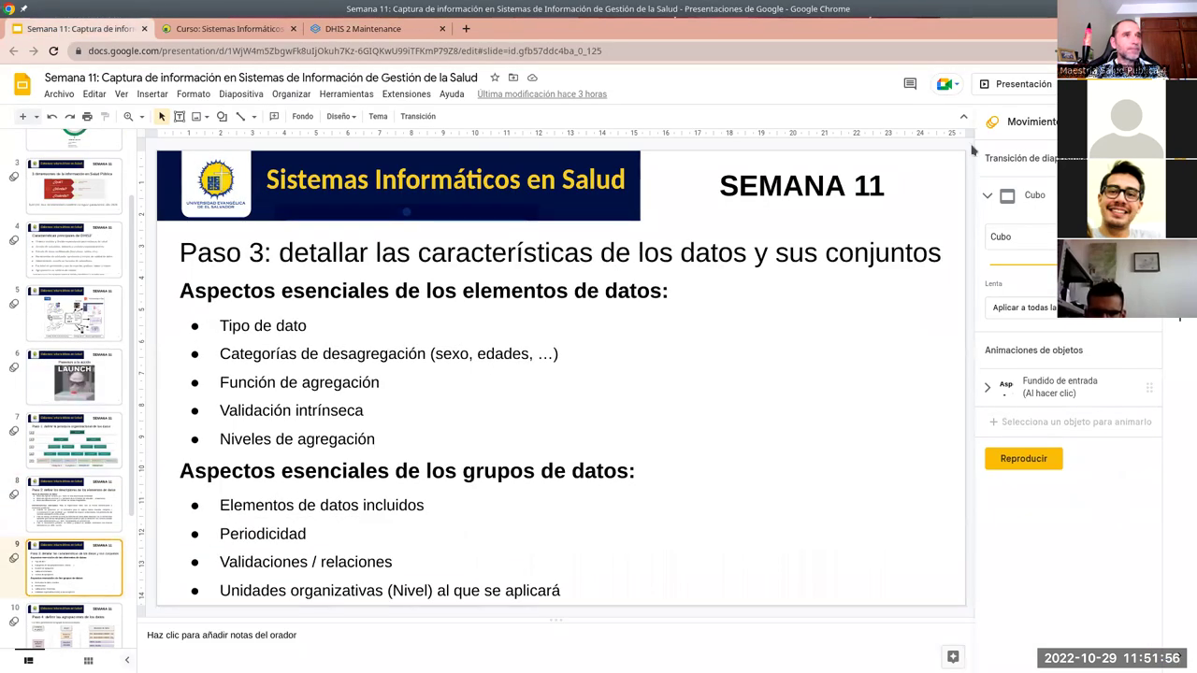
left_click(1016, 92)
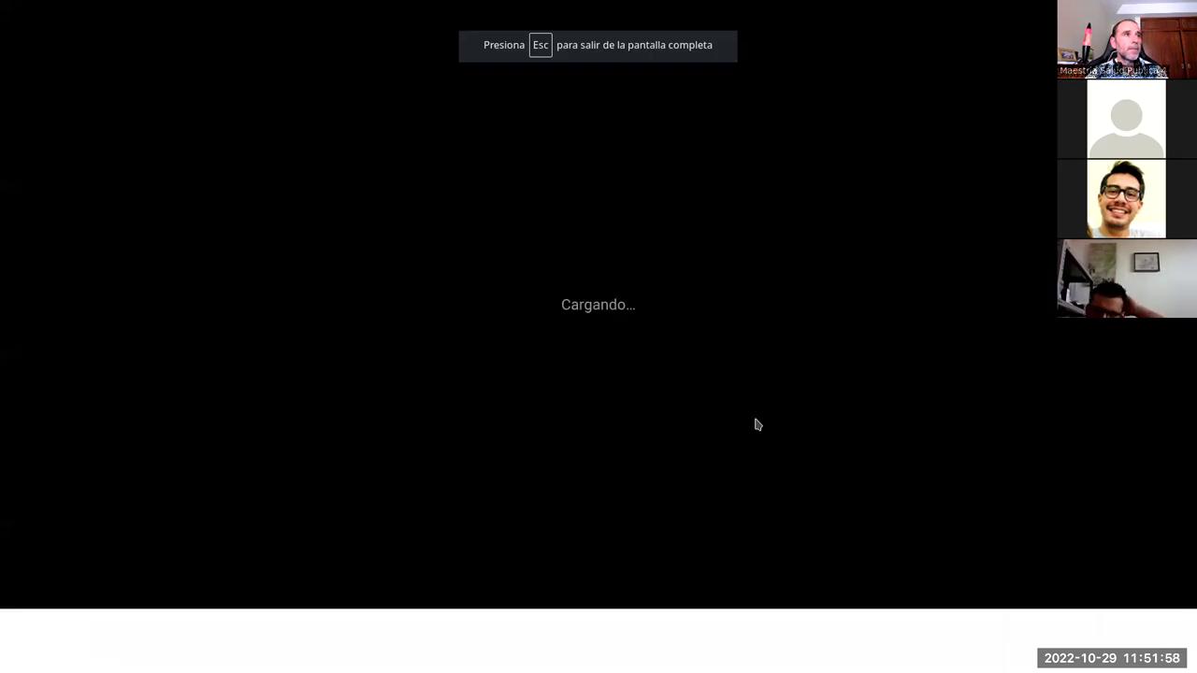
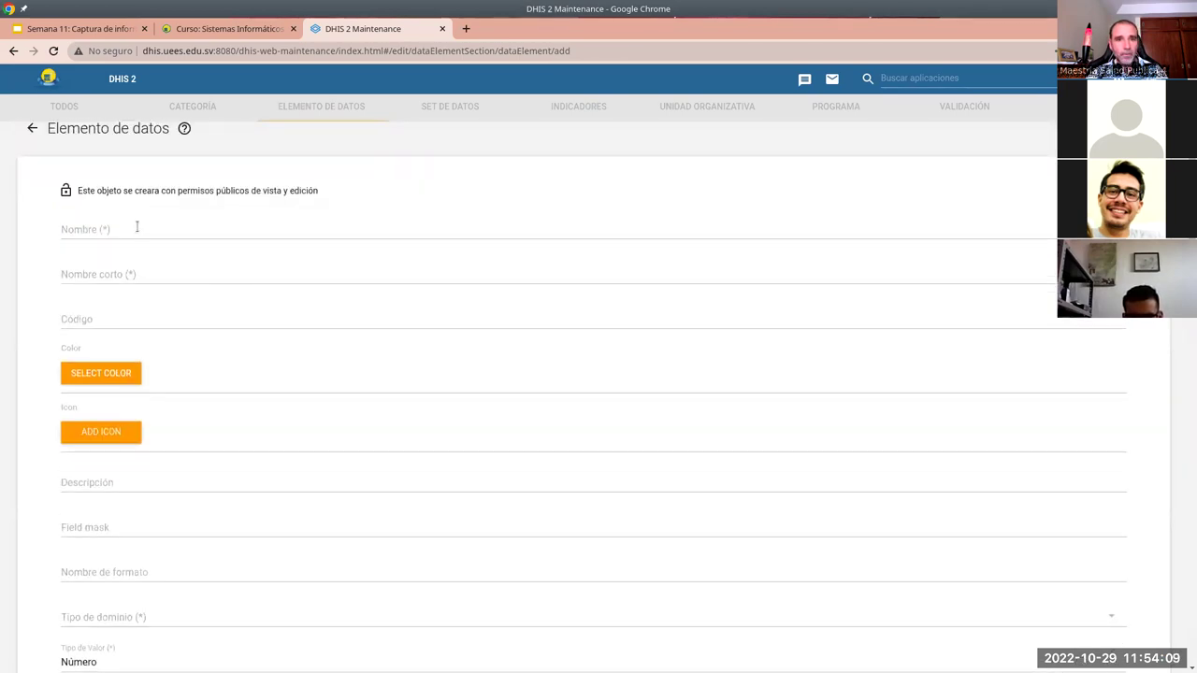
Name the new data element "NI - desnutrición infantil < 1a" and give it the short name DI1a
left_click(136, 228)
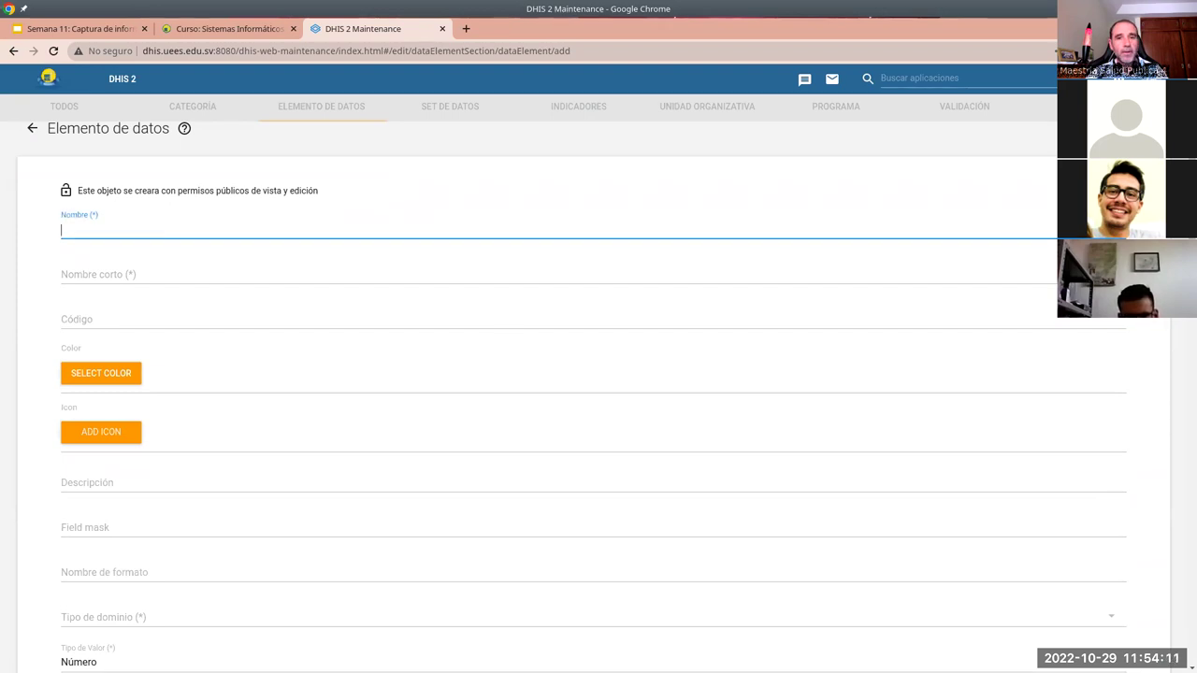
key("alt+Tab")
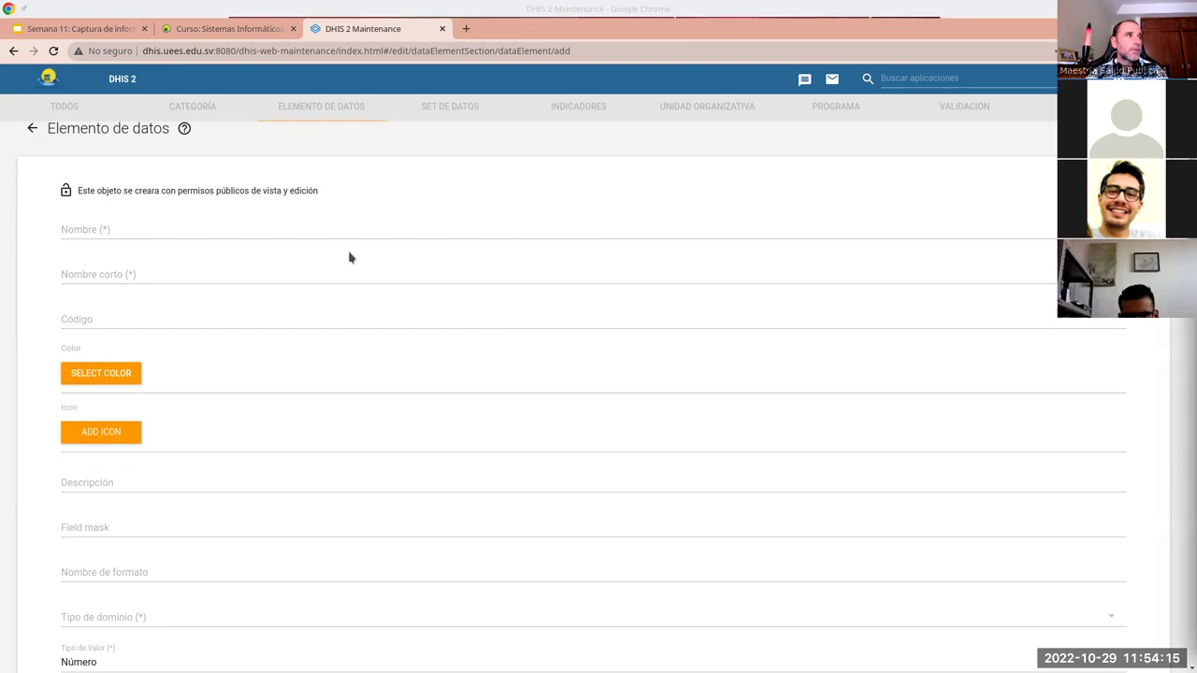
left_click(232, 233)
type("NI - desnutrición infantil < 1a")
left_click(174, 273)
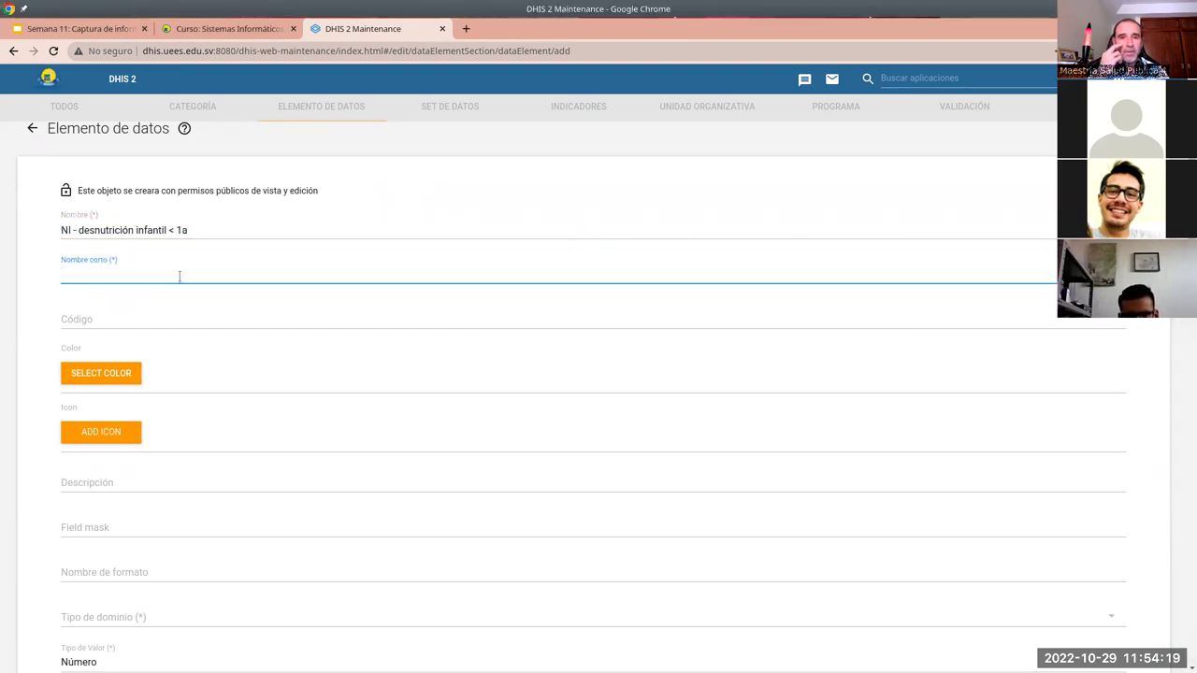
type("N")
key("BackSpace")
type("D")
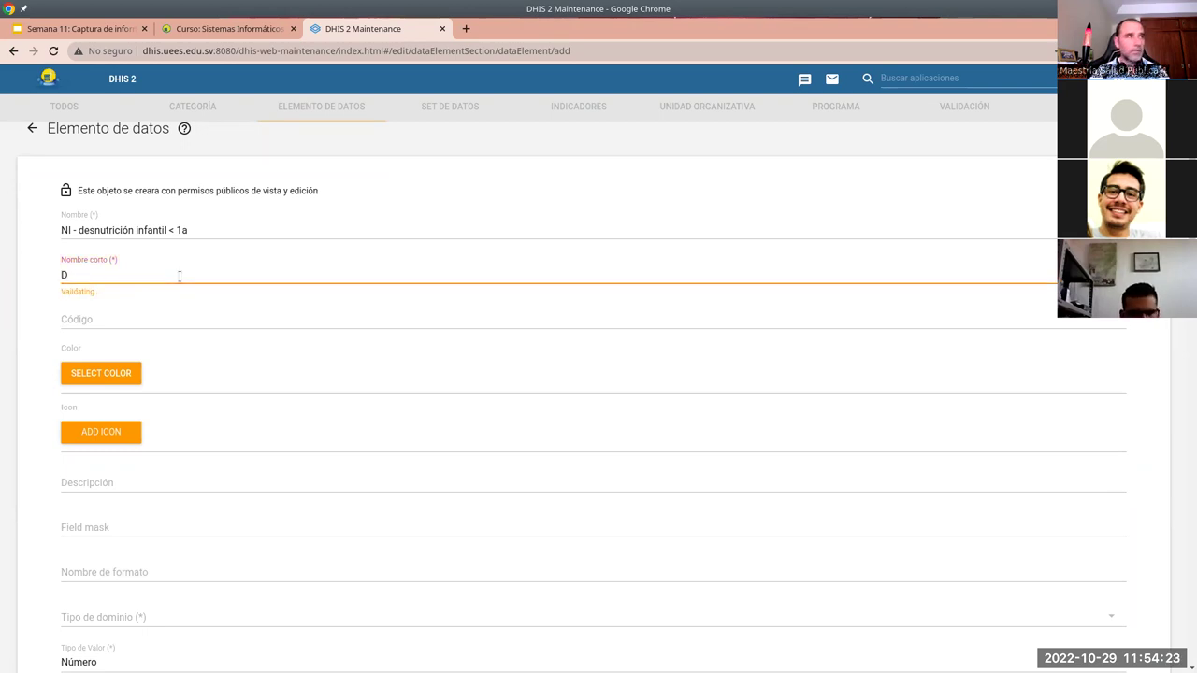
type("I1a")
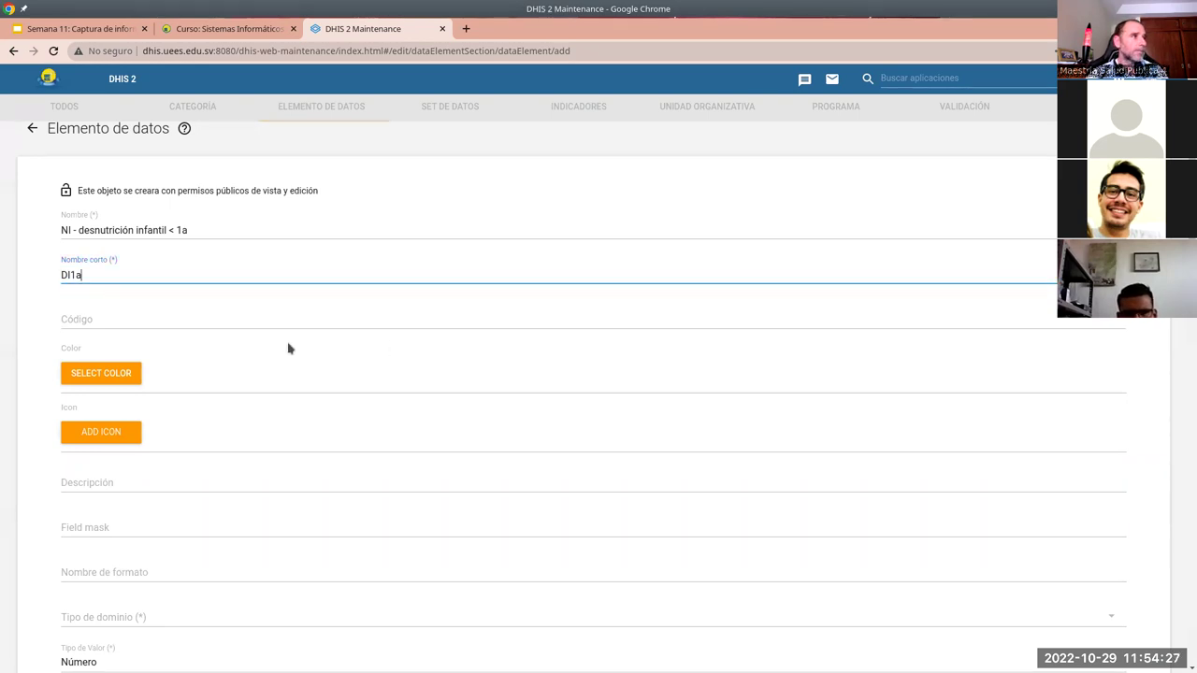
Set the data element's domain type to Agregar and its value type to Entero positivo o cero
scroll(267, 347, "down", 1)
scroll(259, 346, "down", 3)
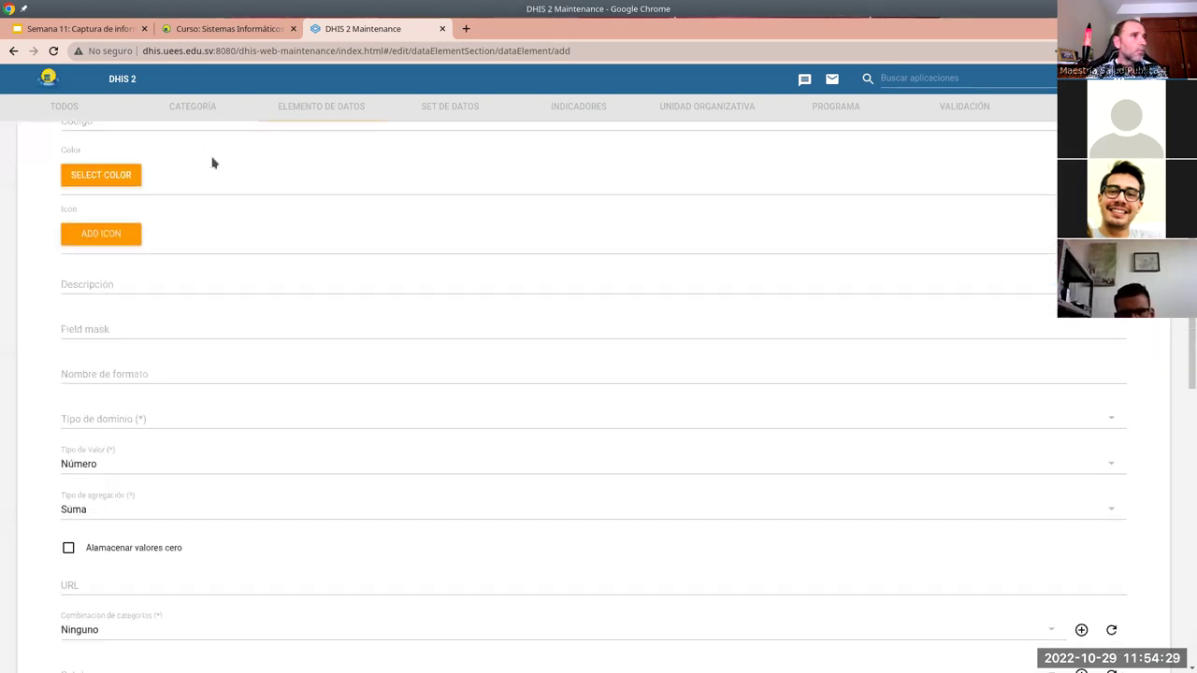
scroll(225, 374, "down", 1)
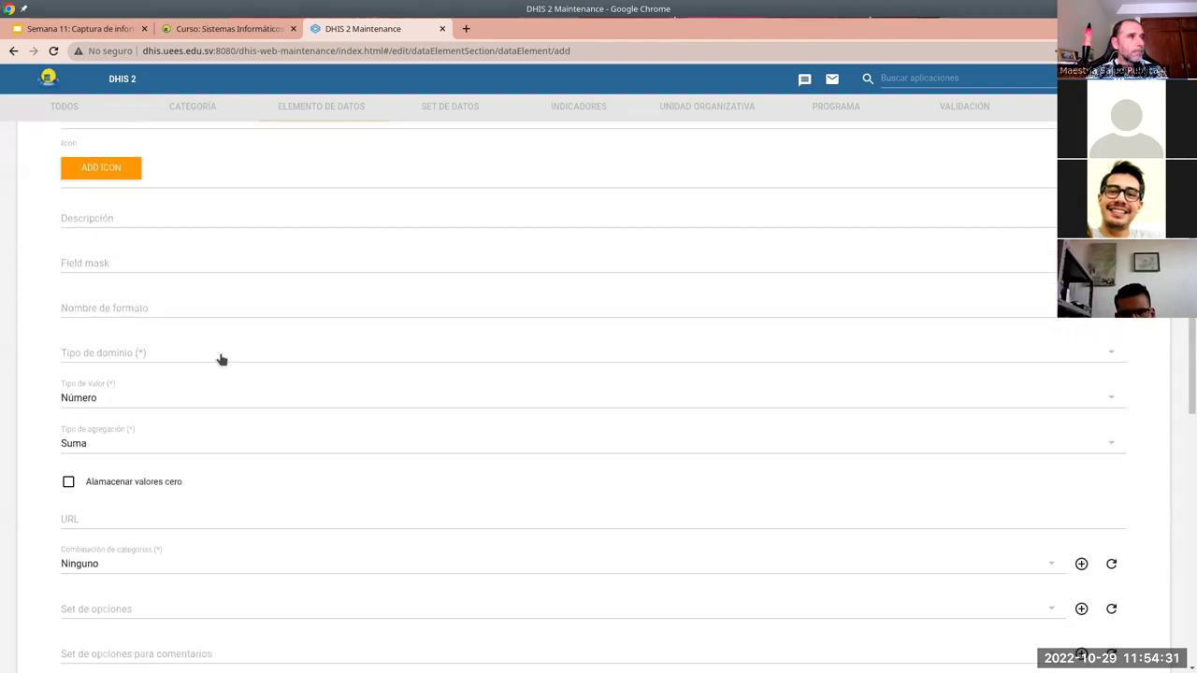
scroll(130, 329, "down", 1)
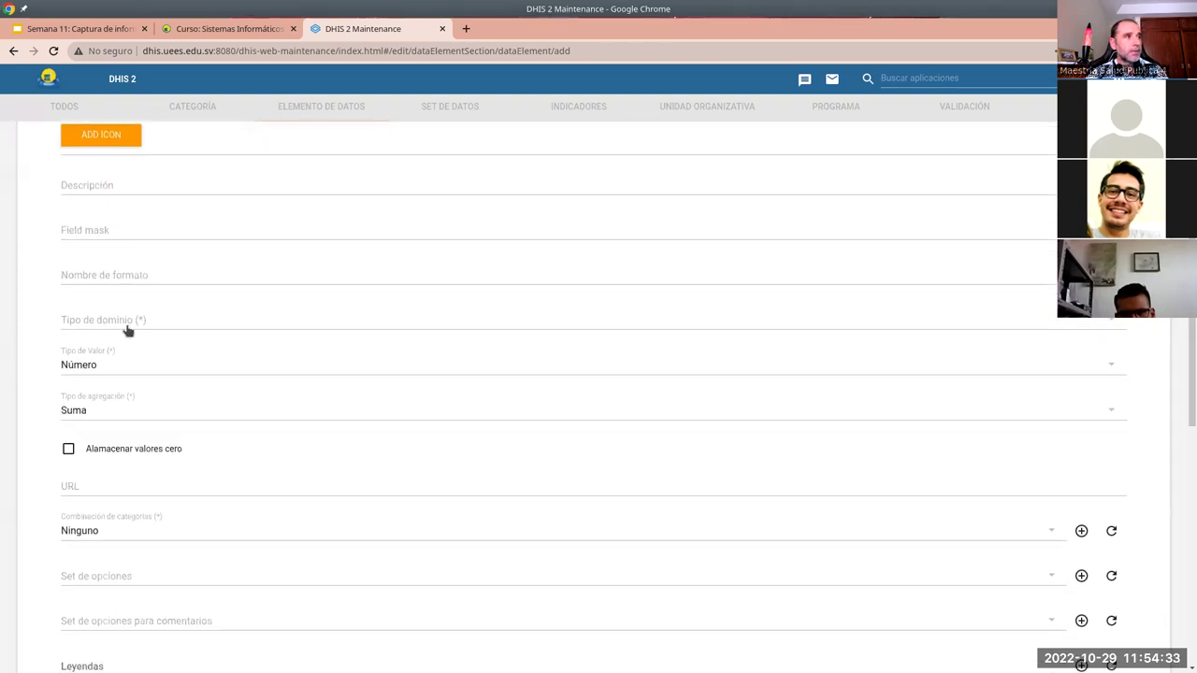
left_click(104, 323)
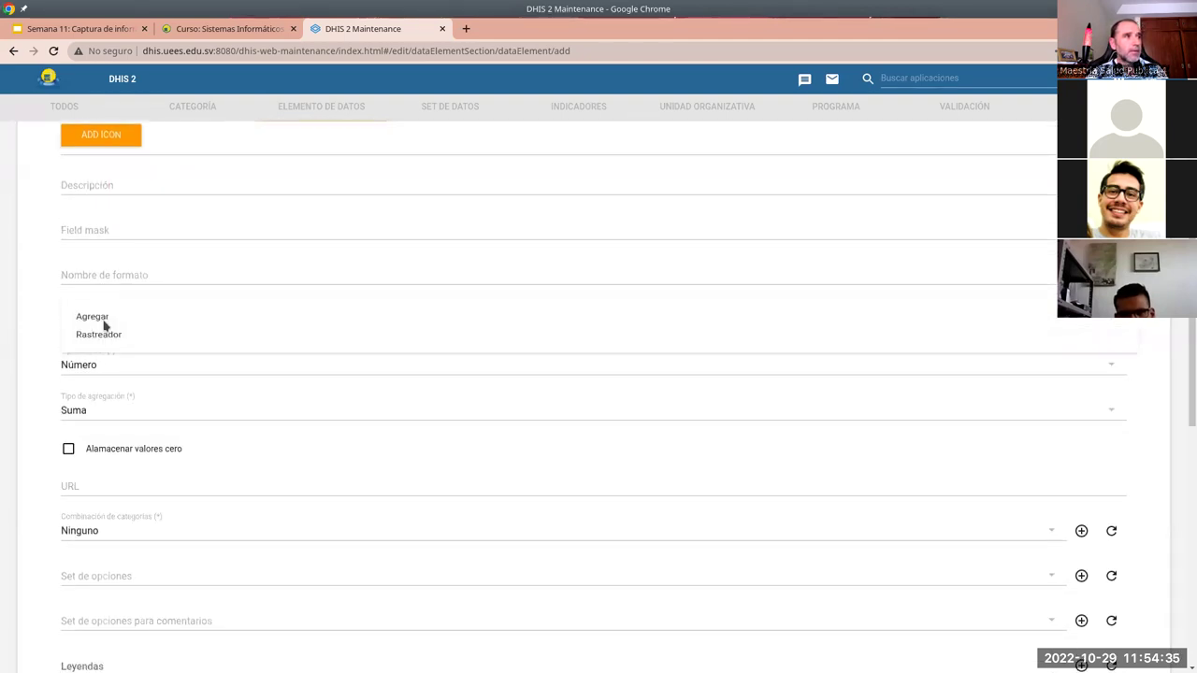
left_click(71, 319)
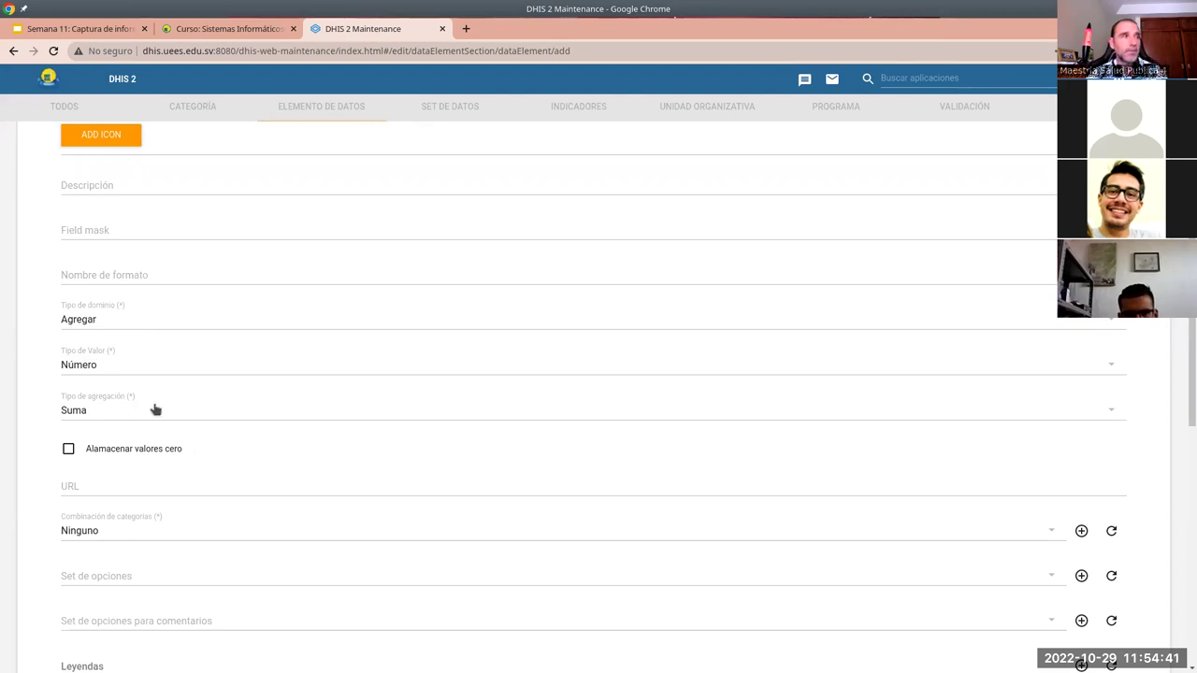
left_click(75, 366)
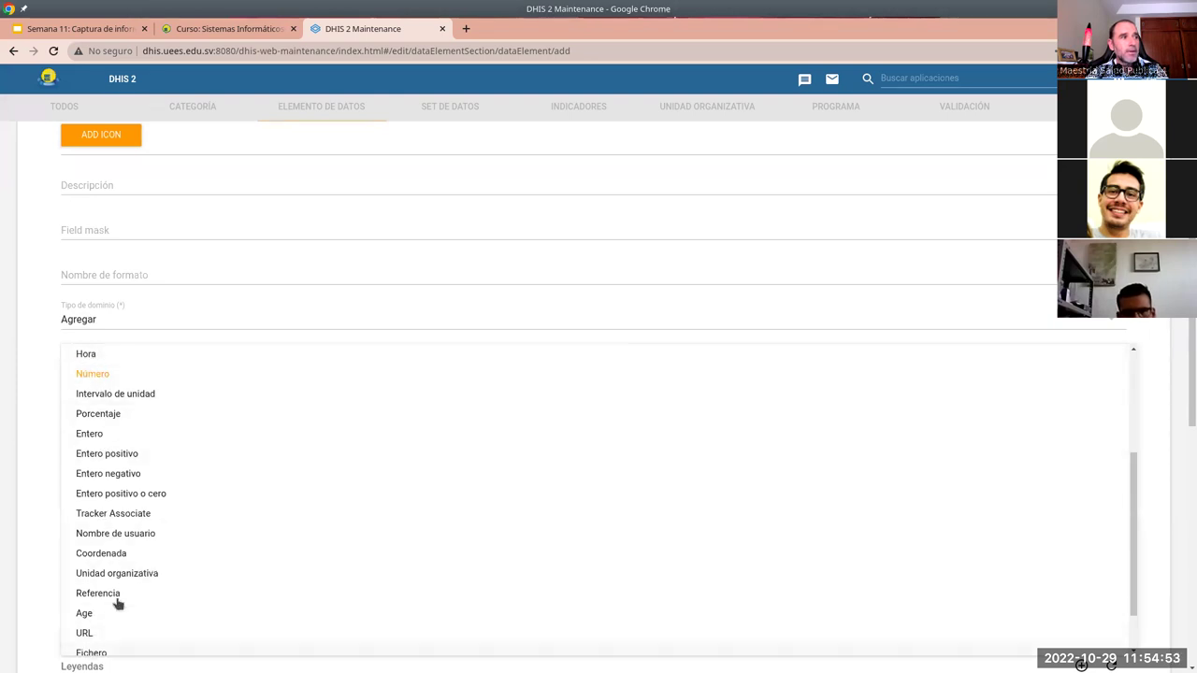
left_click(121, 496)
Assign the category combination Sexo y menor de 1 año to the data element for malnutrition under 1 year
scroll(225, 341, "up", 3)
scroll(141, 201, "up", 2)
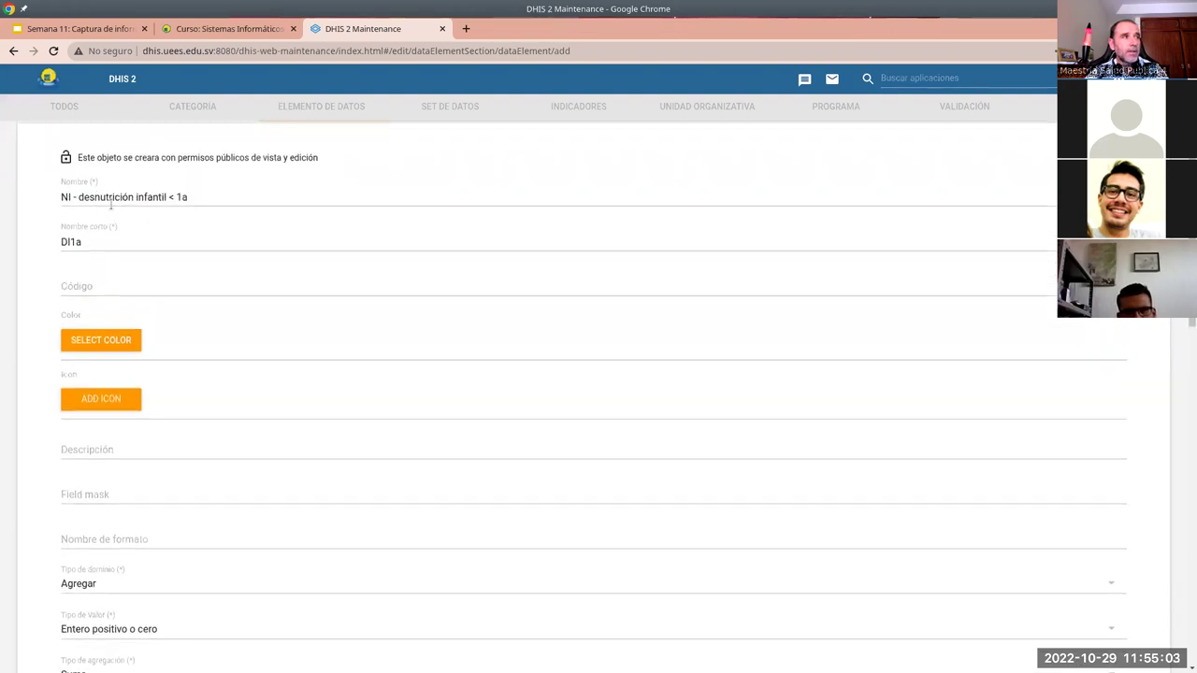
scroll(224, 393, "down", 3)
scroll(174, 416, "down", 2)
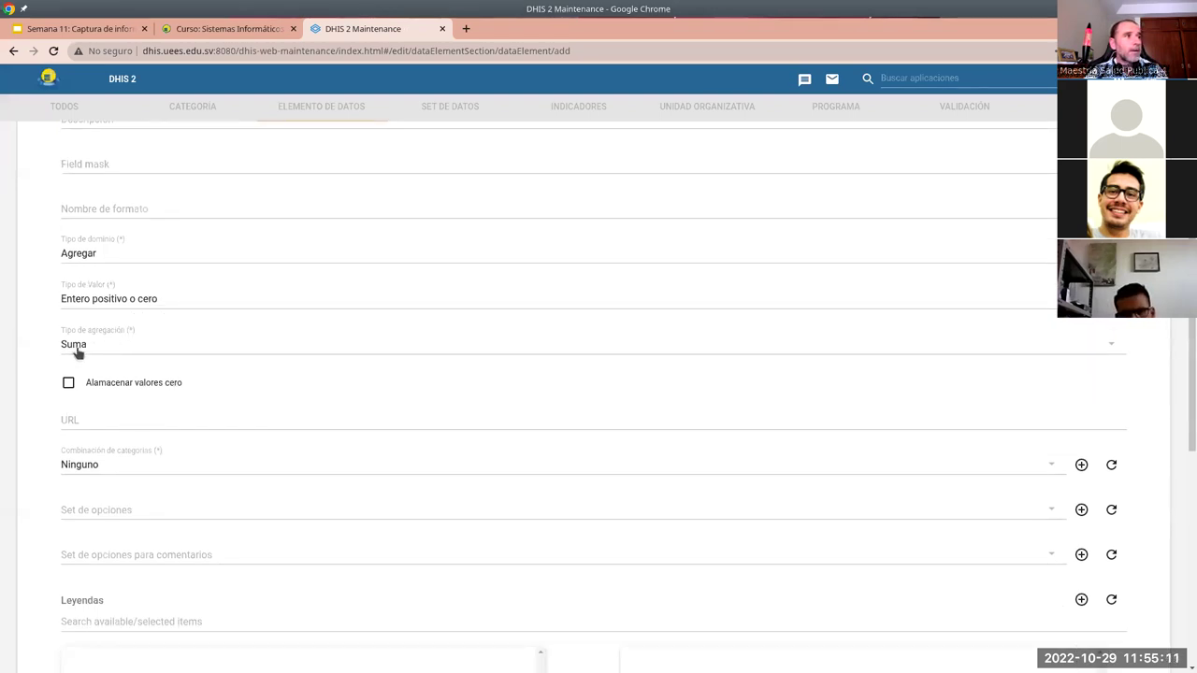
scroll(238, 406, "down", 1)
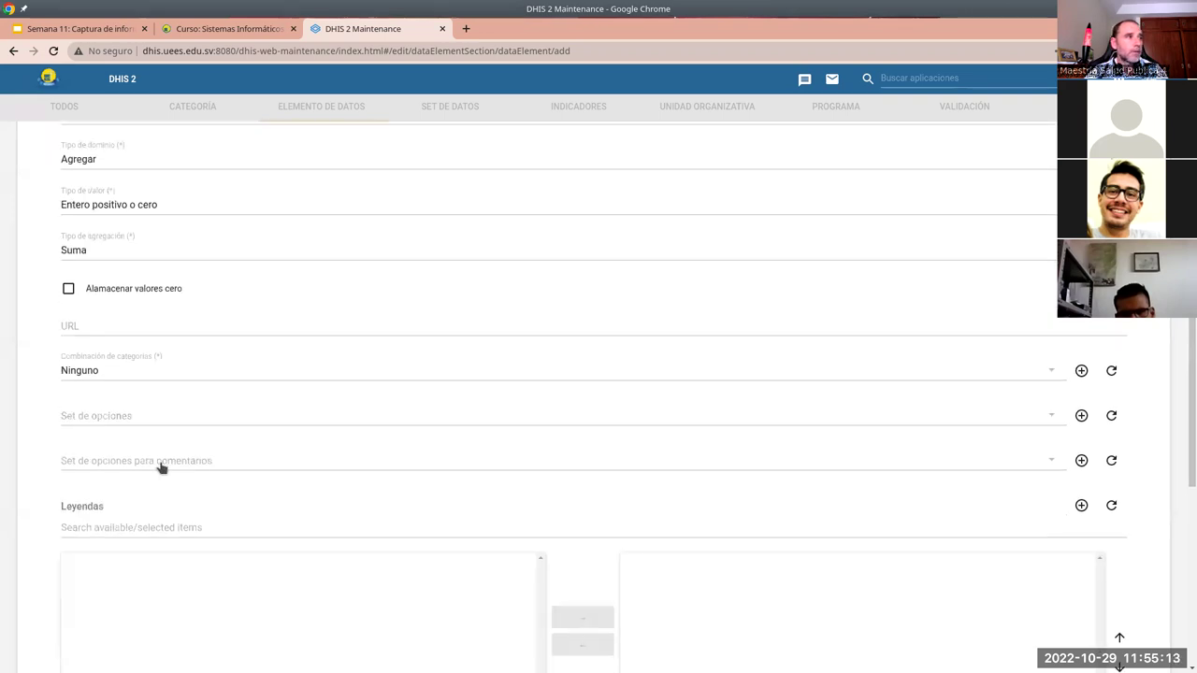
left_click(88, 372)
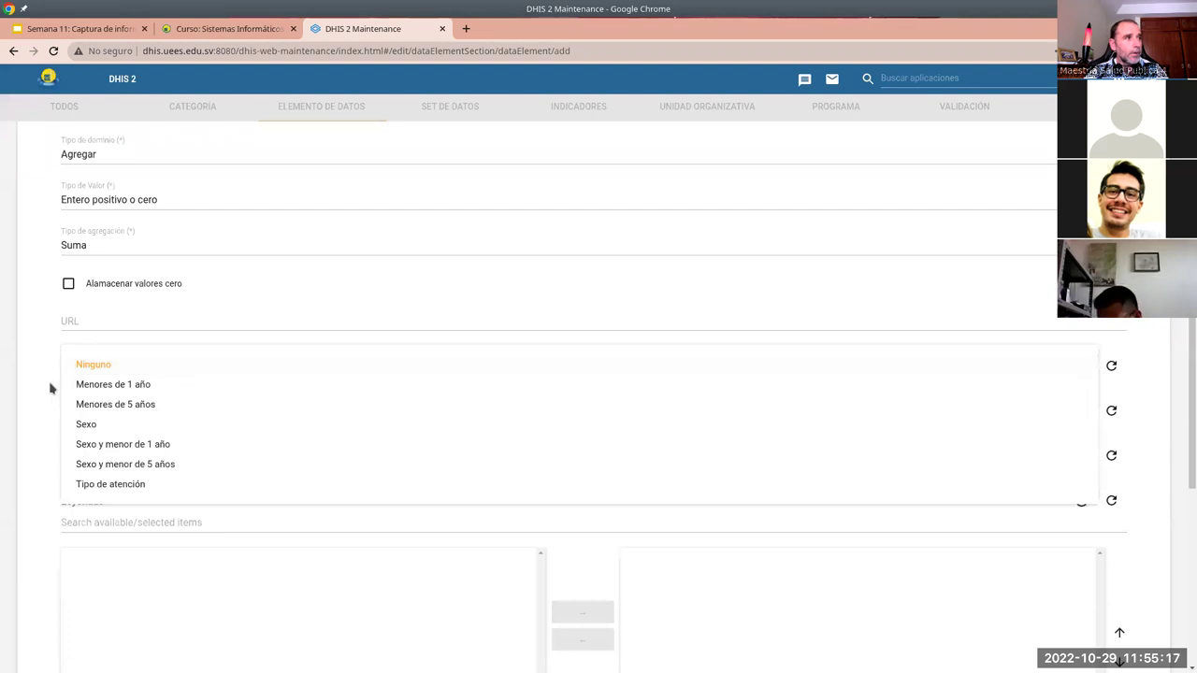
left_click(98, 445)
Add Local as the aggregation level of the under-1-year malnutrition data element and save it
scroll(257, 483, "down", 3)
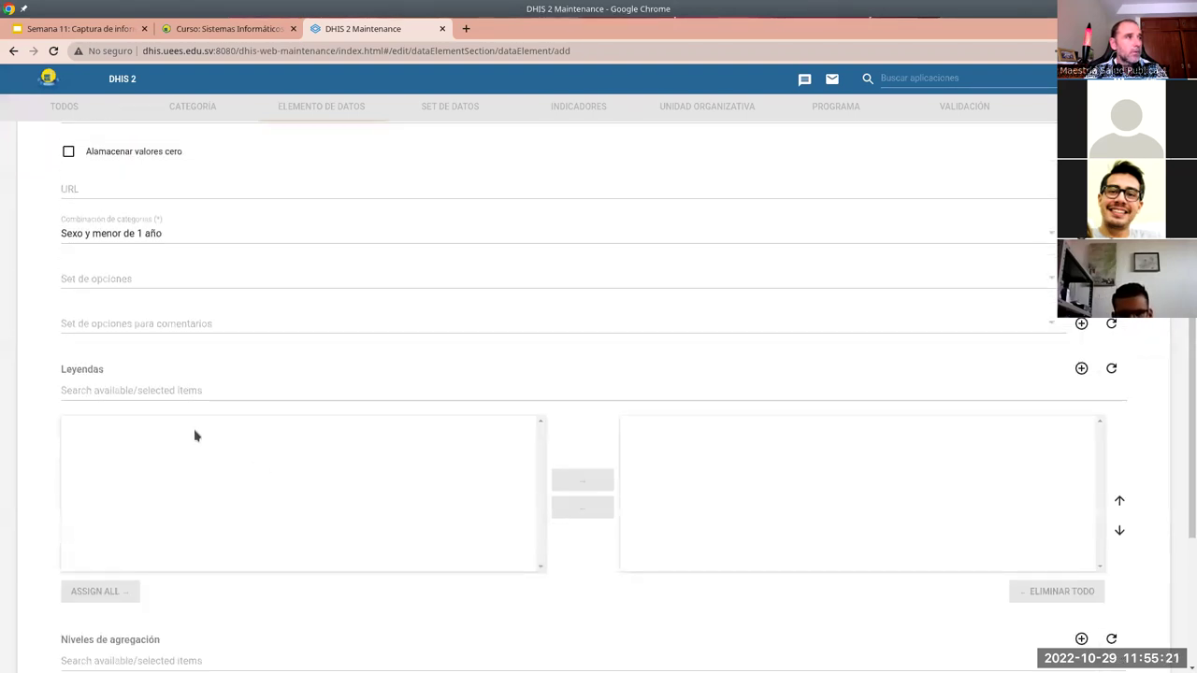
scroll(194, 393, "down", 2)
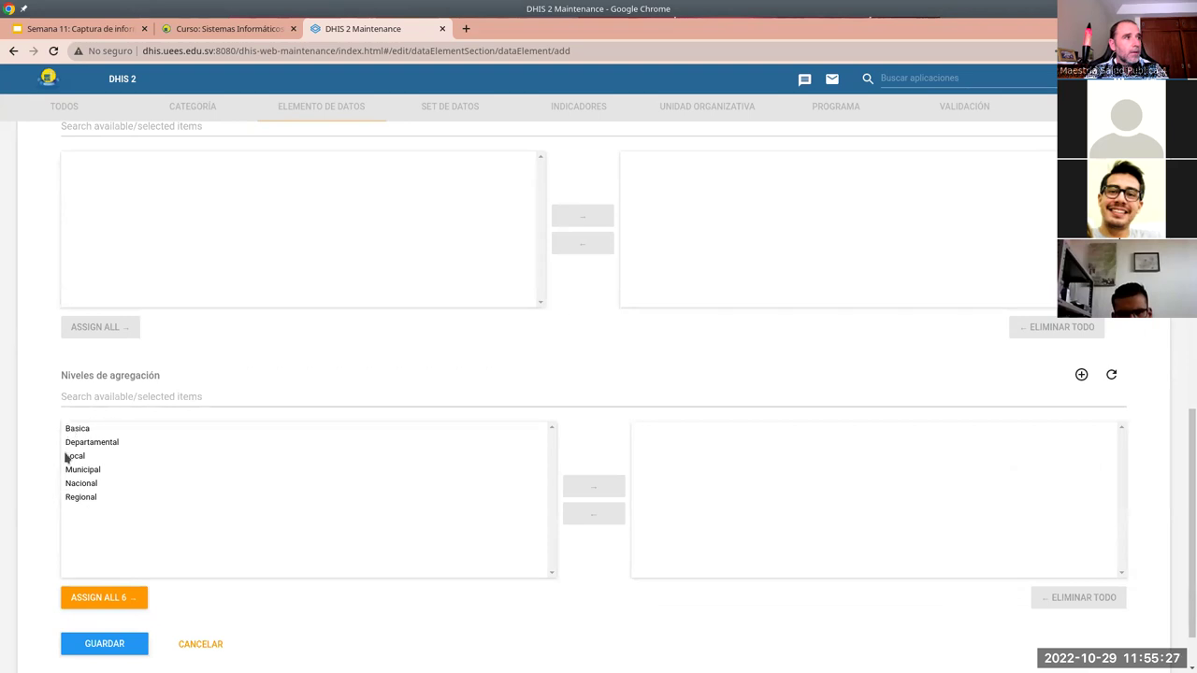
scroll(145, 471, "down", 1)
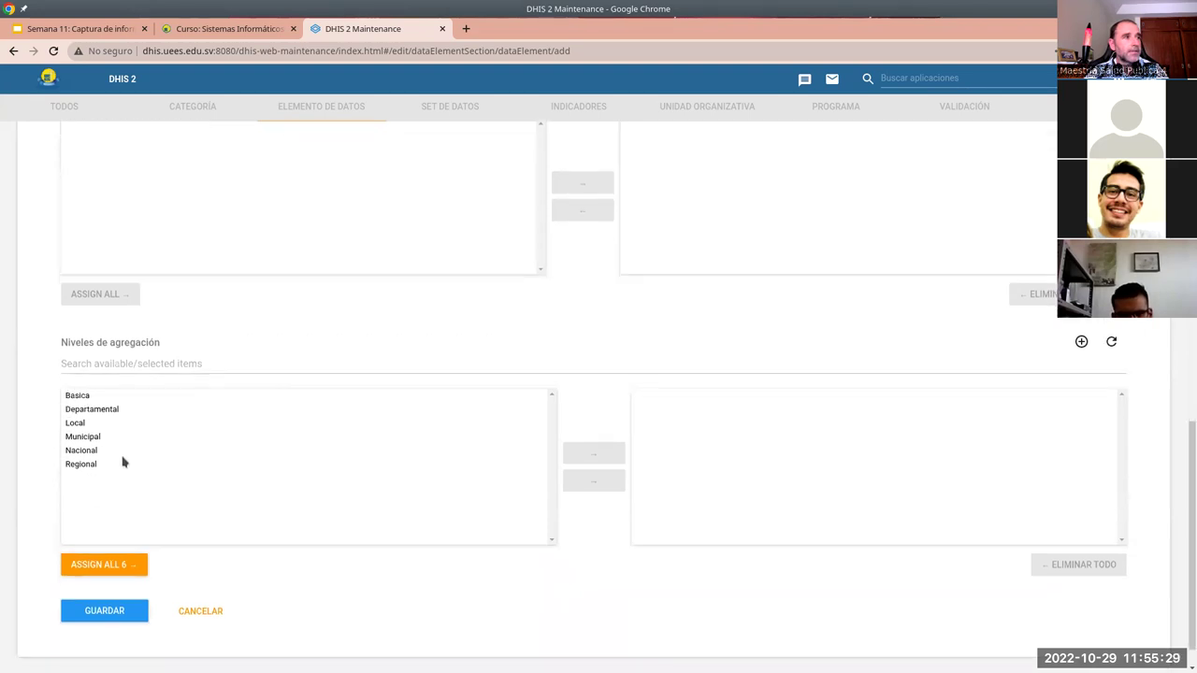
left_click(82, 424)
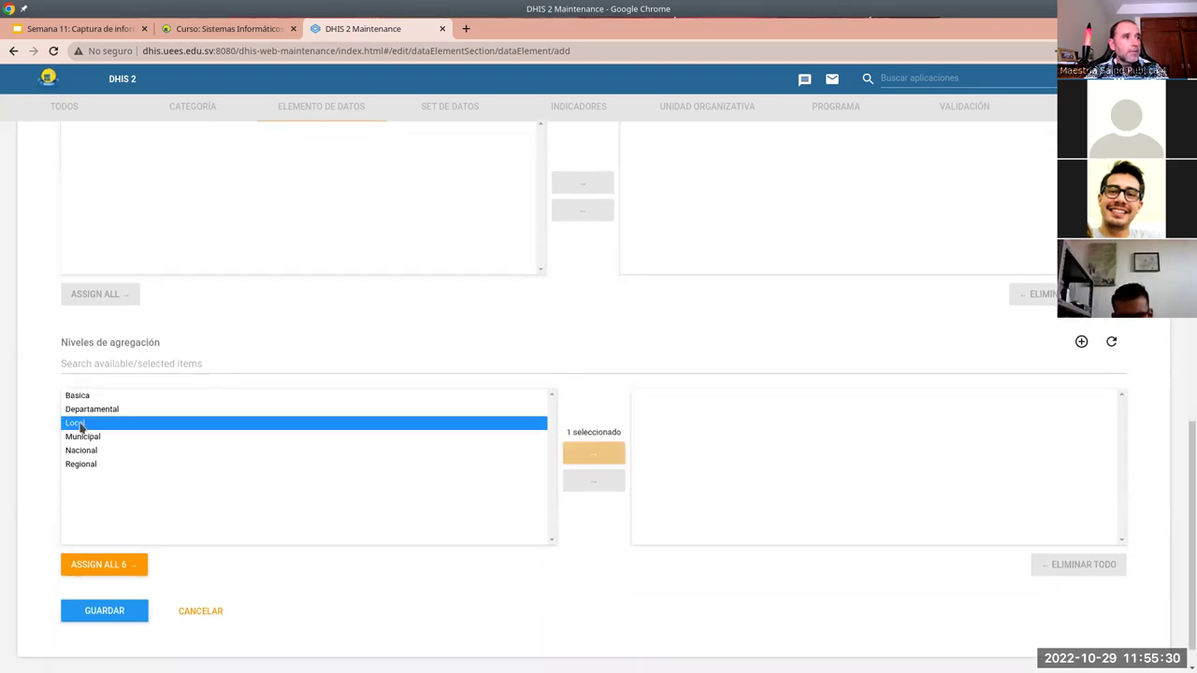
left_click(583, 458)
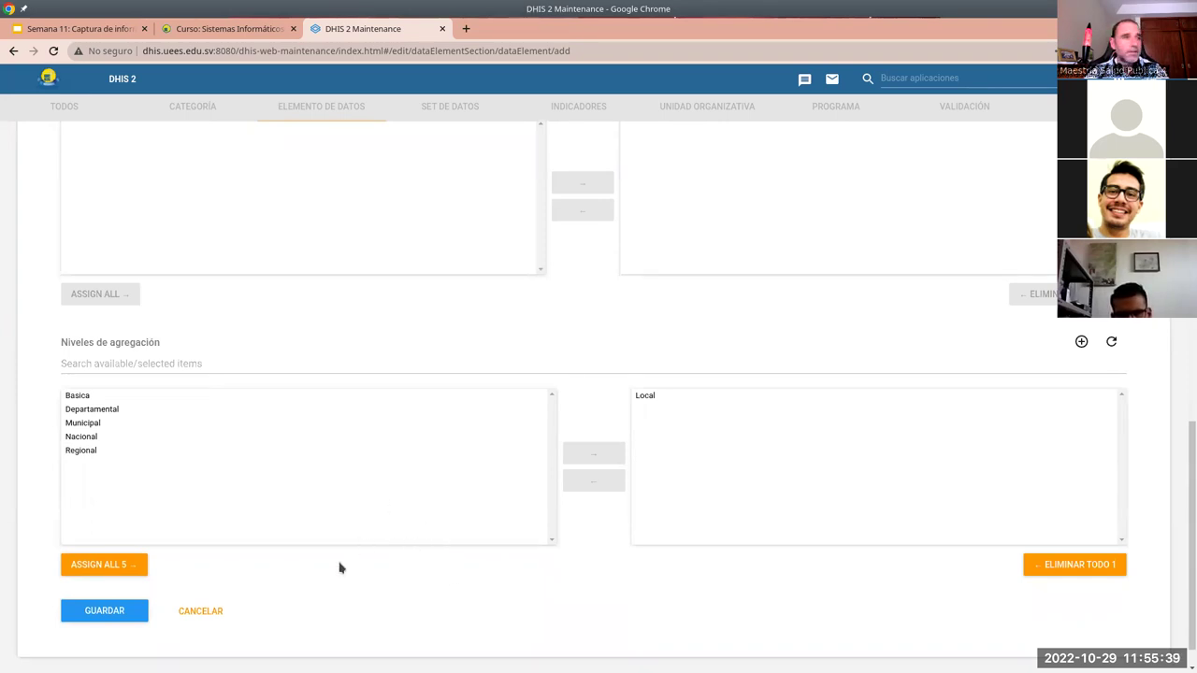
left_click(79, 617)
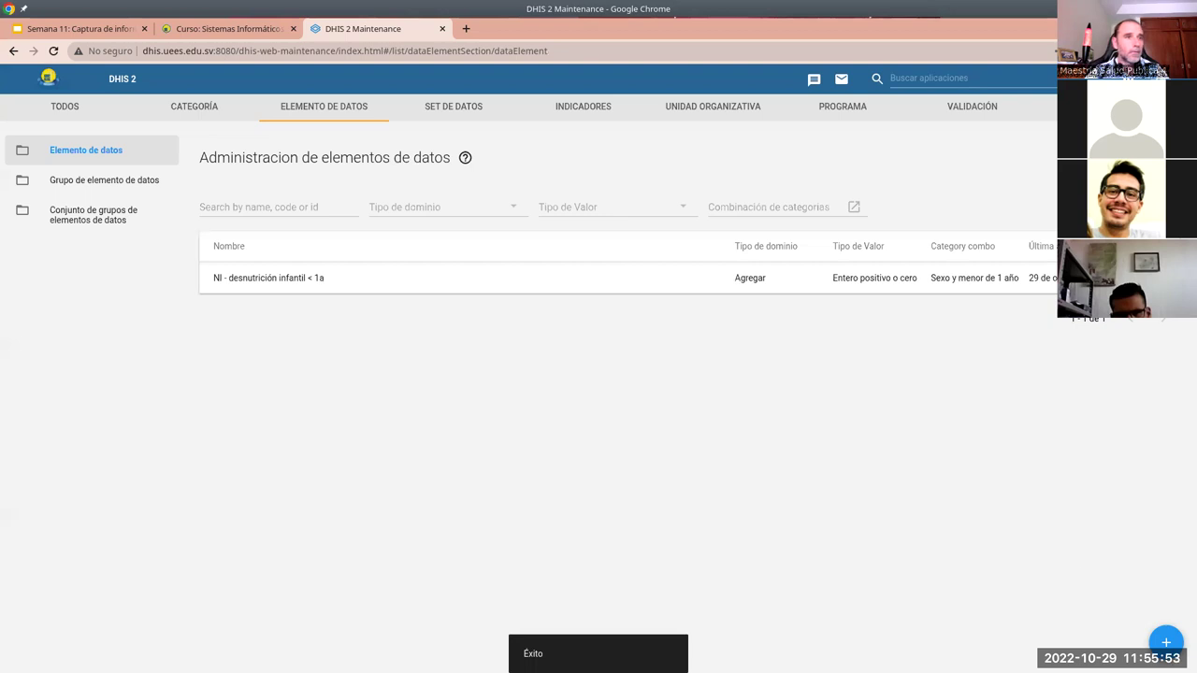
Create another data element named "NI - desnutrición infantil < 5a" with the short name DI5a
left_click(1166, 642)
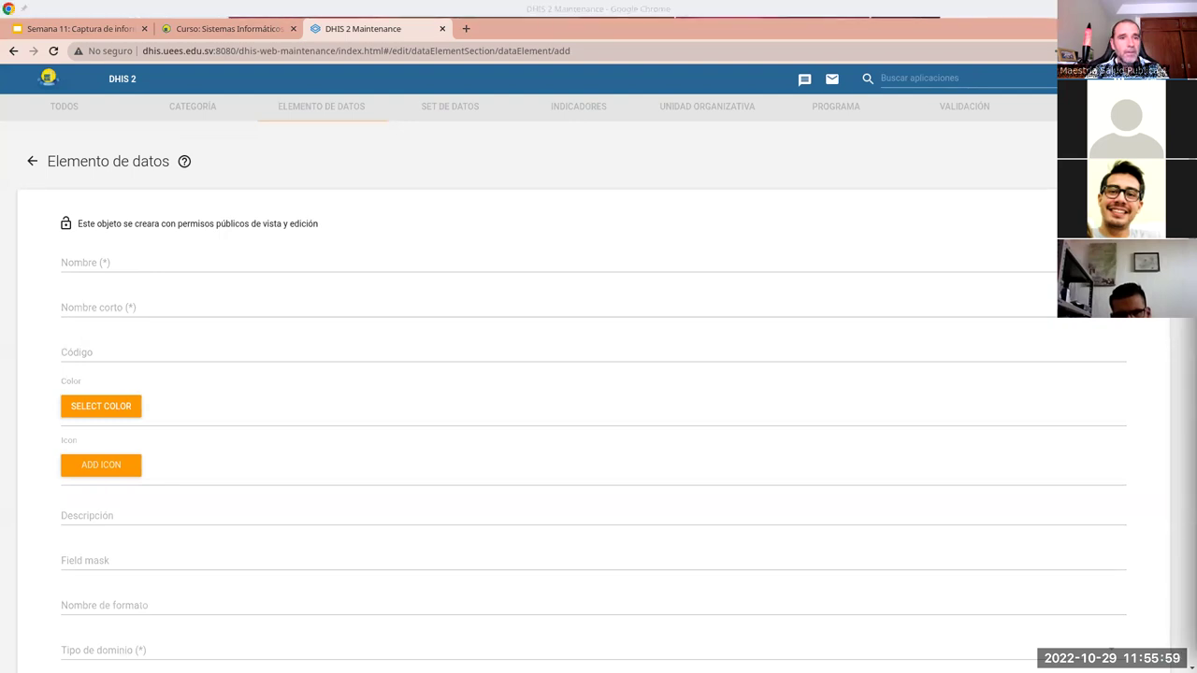
left_click(189, 266)
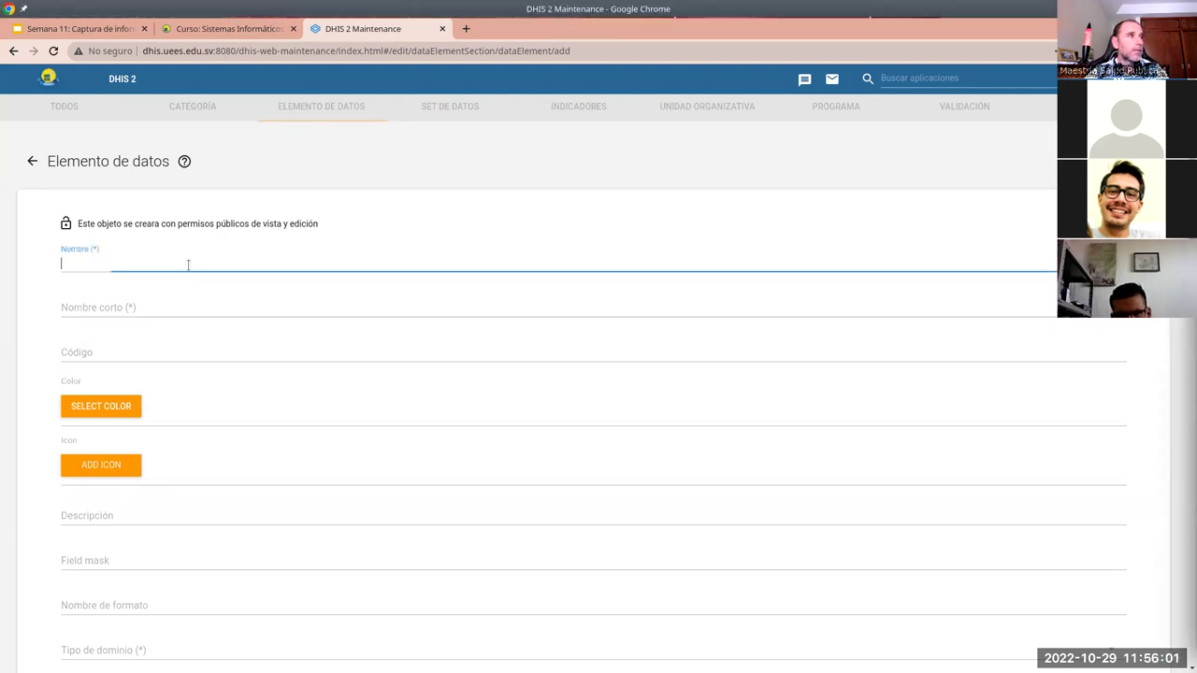
type("NI - desnutrición infantil < 5a")
left_click(178, 308)
type("DI5a")
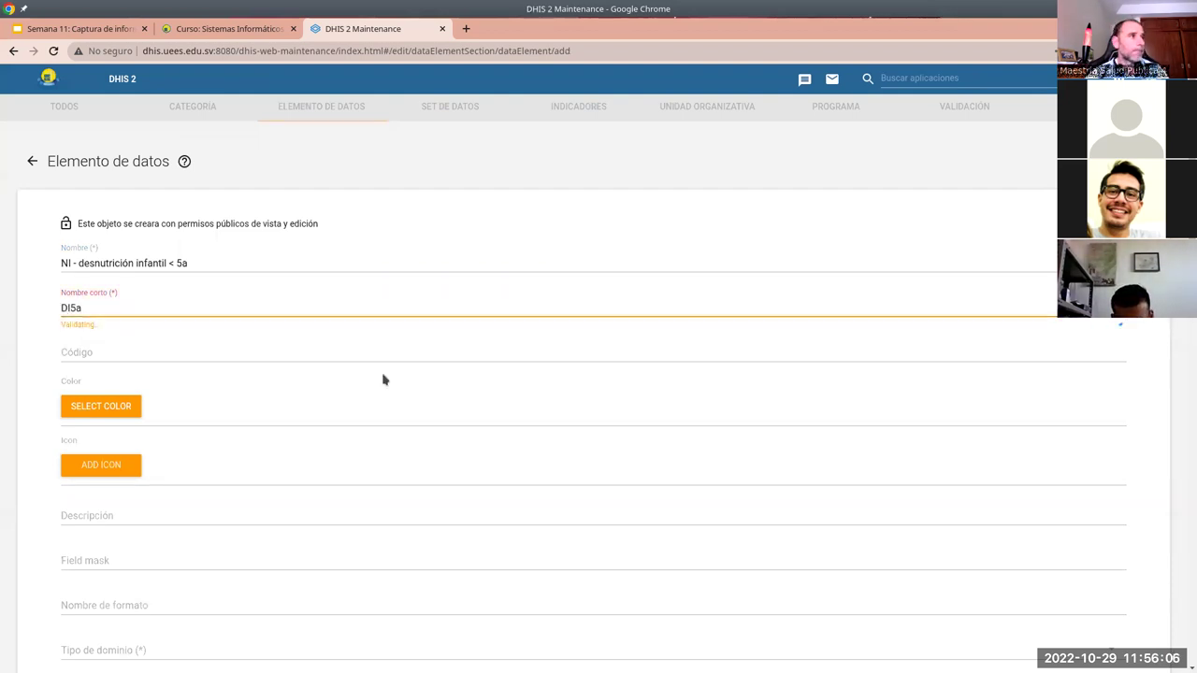
Set the under-5 malnutrition data element's domain type to Agregar and its value type to Entero positivo o cero
scroll(252, 380, "down", 3)
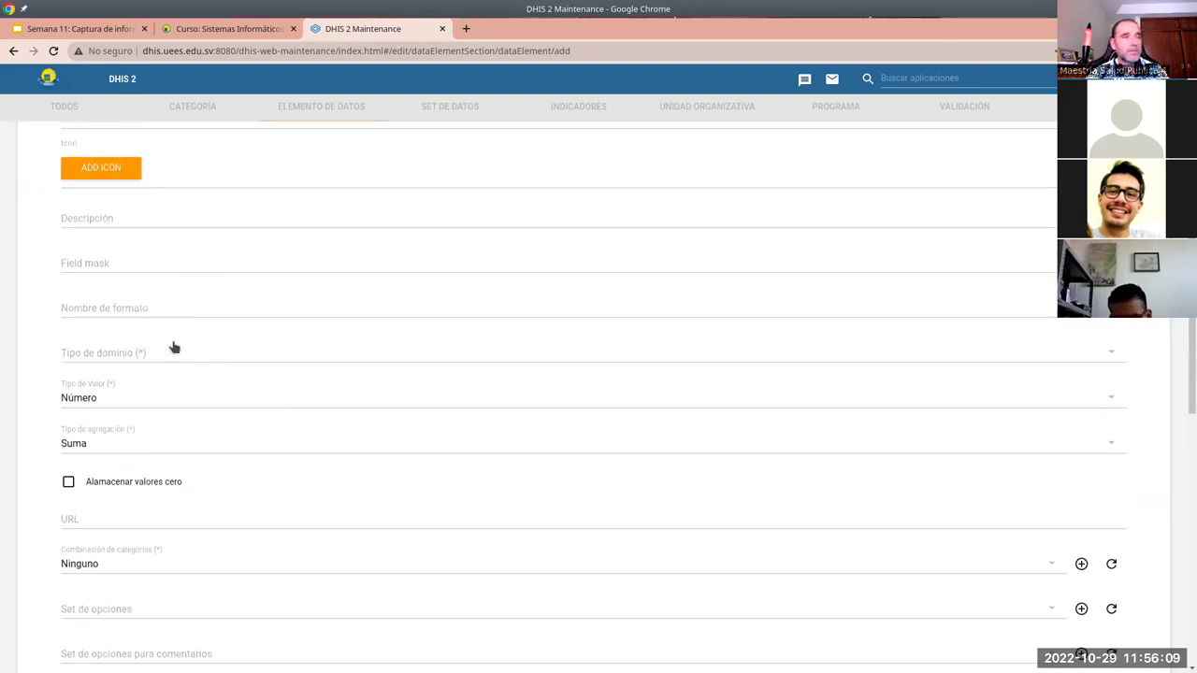
left_click(119, 355)
left_click(115, 353)
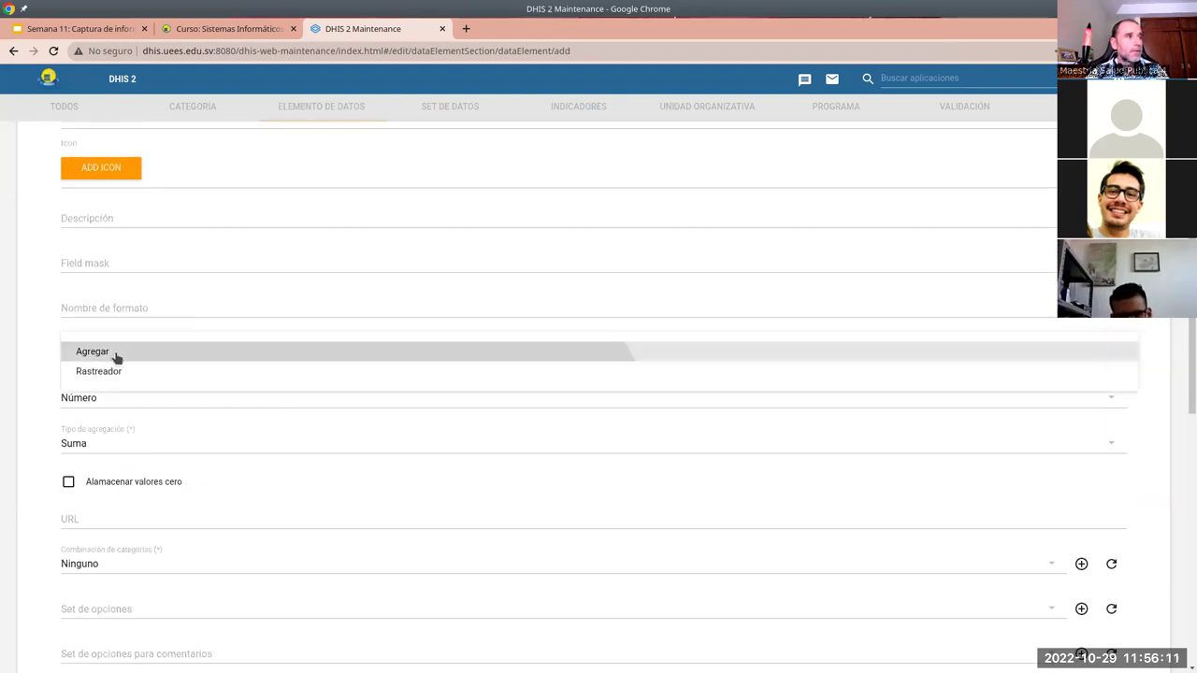
left_click(80, 398)
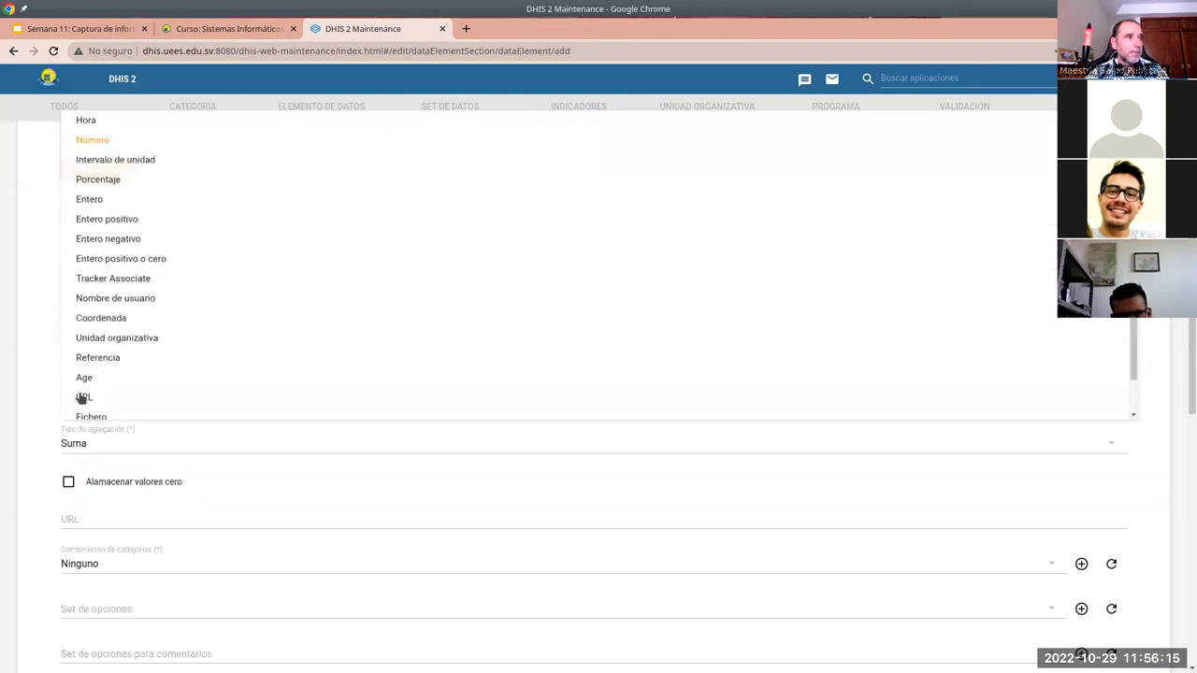
left_click(127, 265)
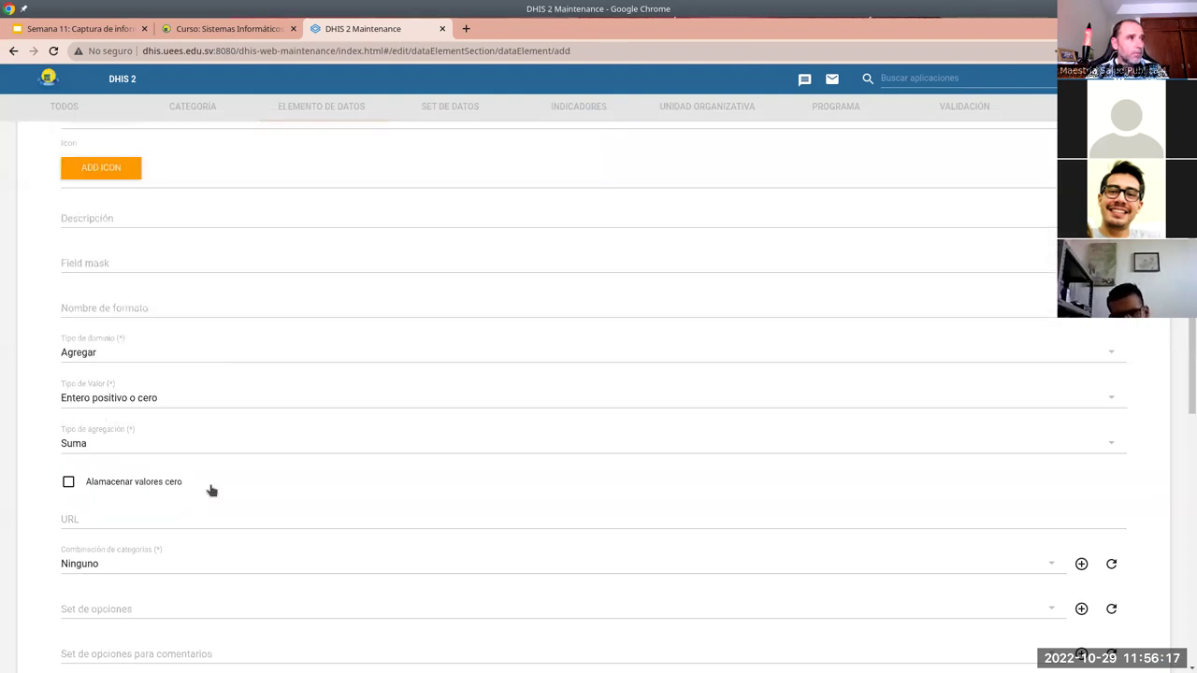
Assign the category combination Sexo y menor de 5 años to the under-5 malnutrition data element
scroll(137, 380, "down", 2)
scroll(275, 333, "down", 2)
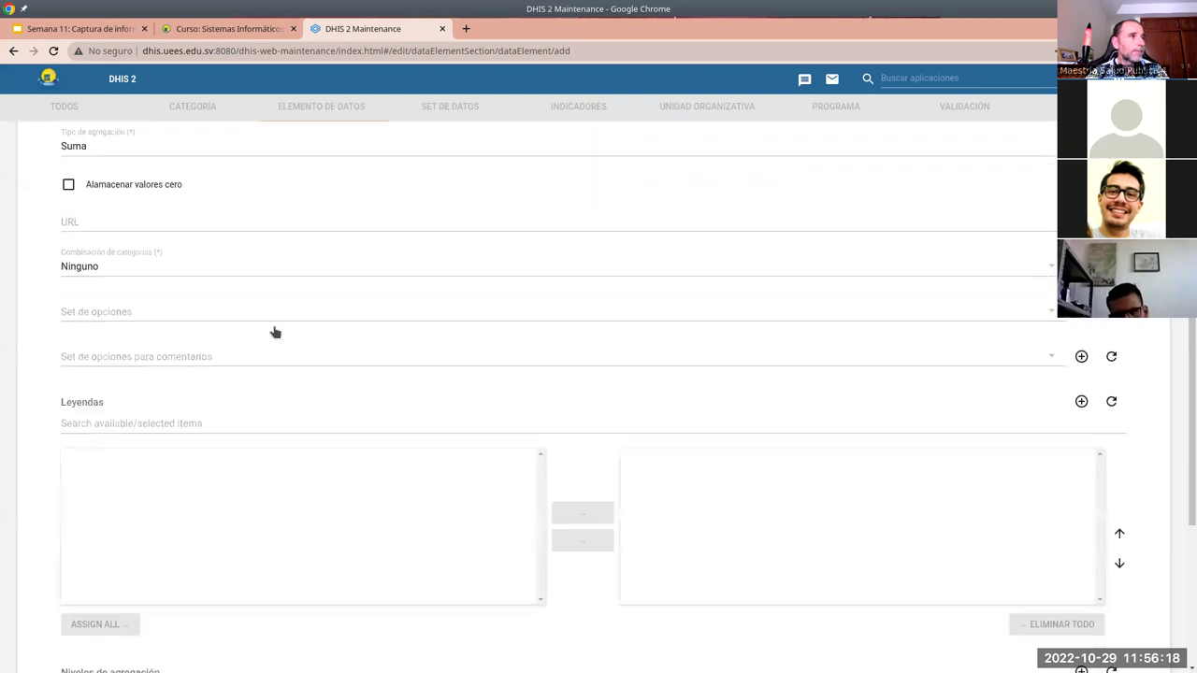
left_click(158, 270)
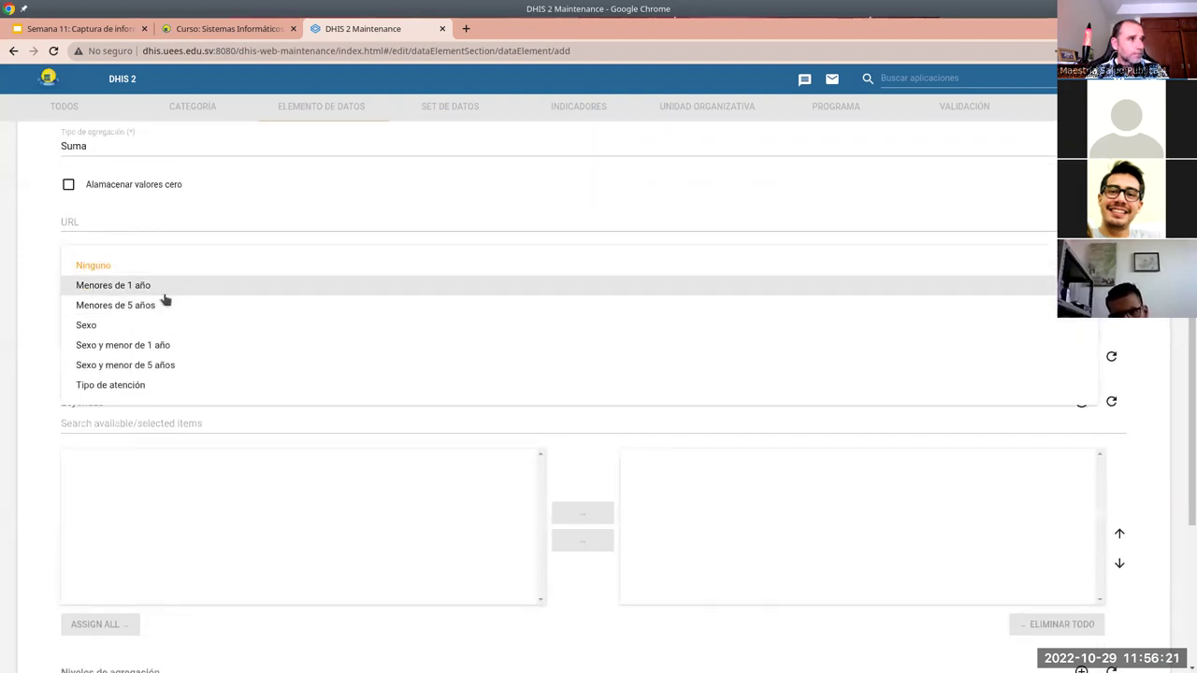
left_click(136, 366)
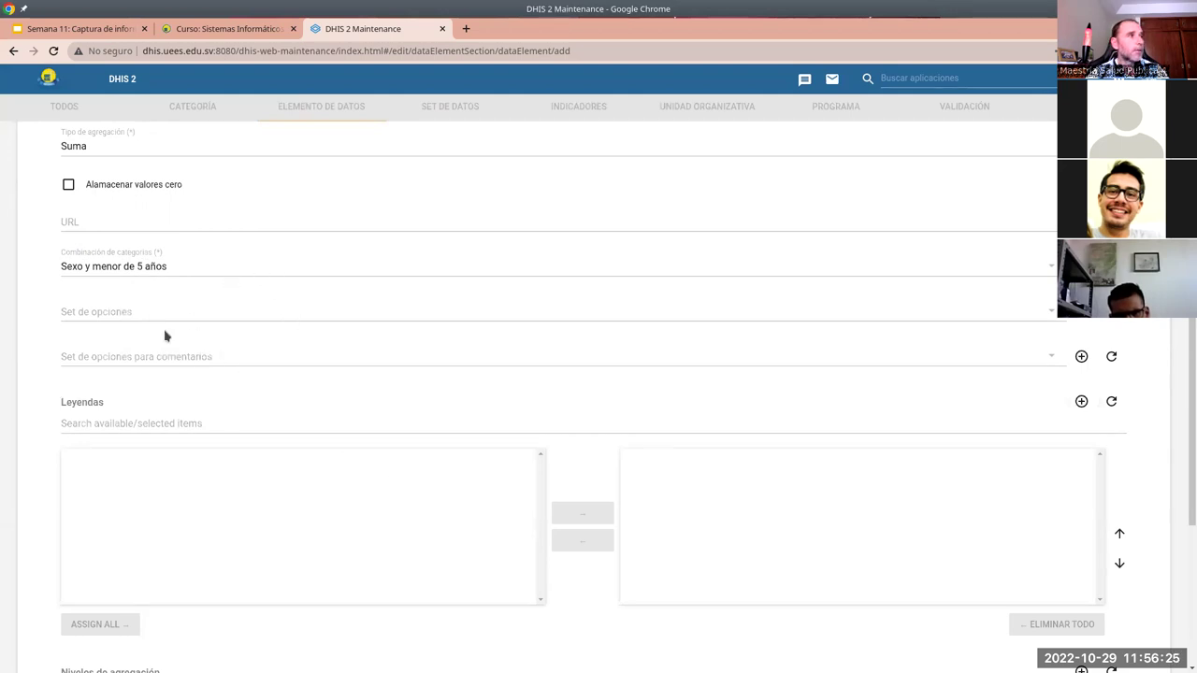
Add Local as the aggregation level of the under-5 malnutrition data element and save it
scroll(184, 413, "down", 1)
scroll(184, 414, "down", 5)
left_click(84, 493)
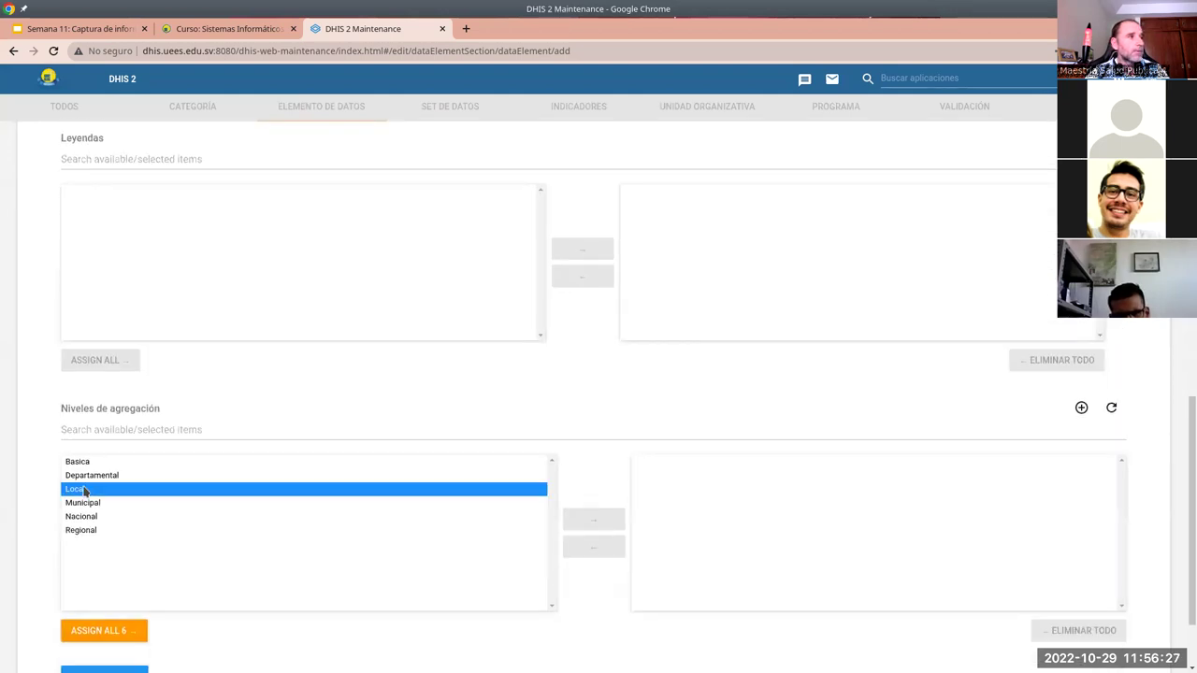
left_click(603, 520)
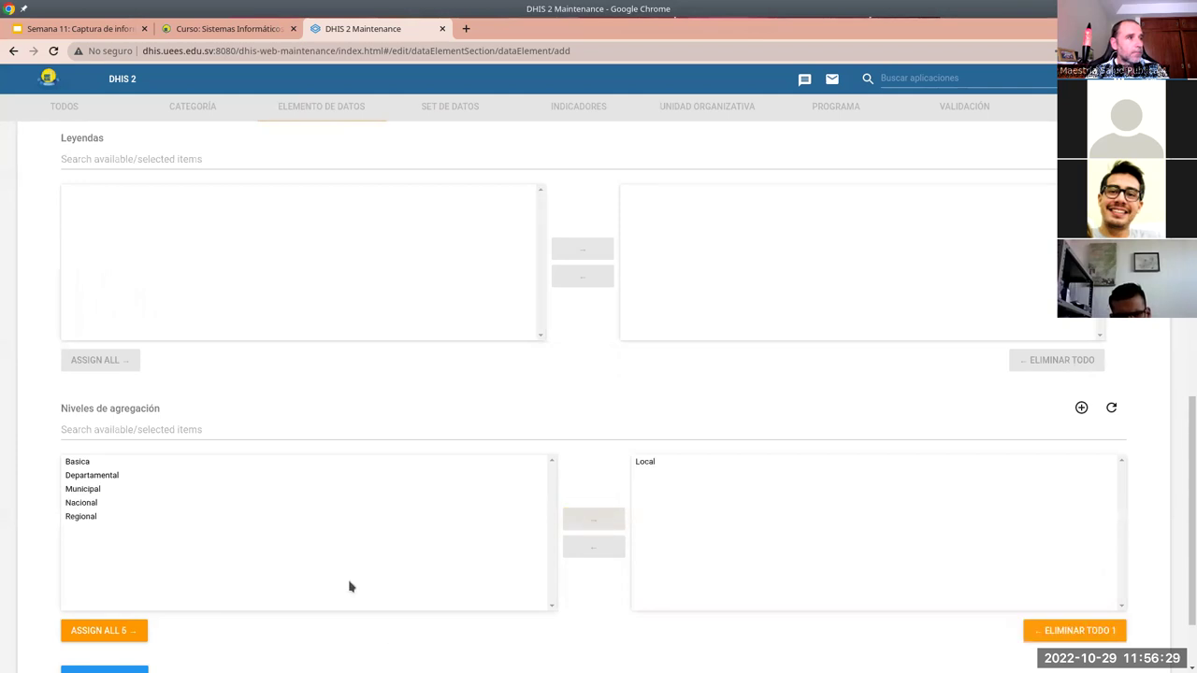
scroll(348, 587, "down", 2)
left_click(138, 573)
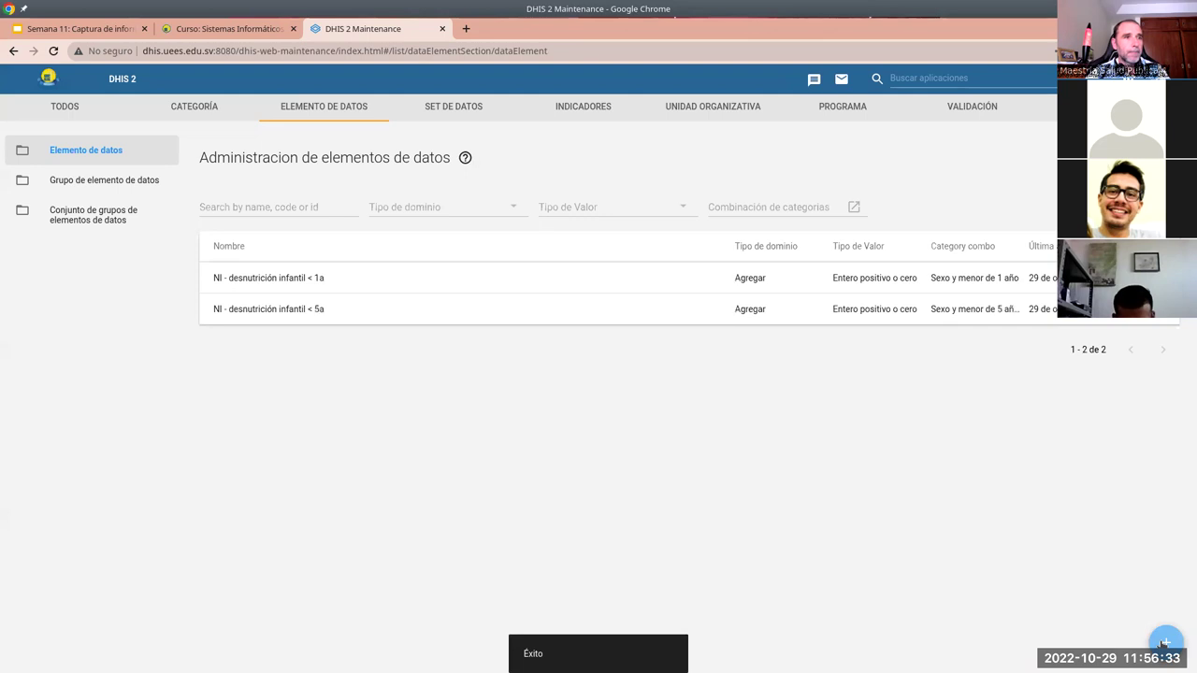
Create a further data element named "APN - 1a cita" with the short name APN1a
left_click(1166, 642)
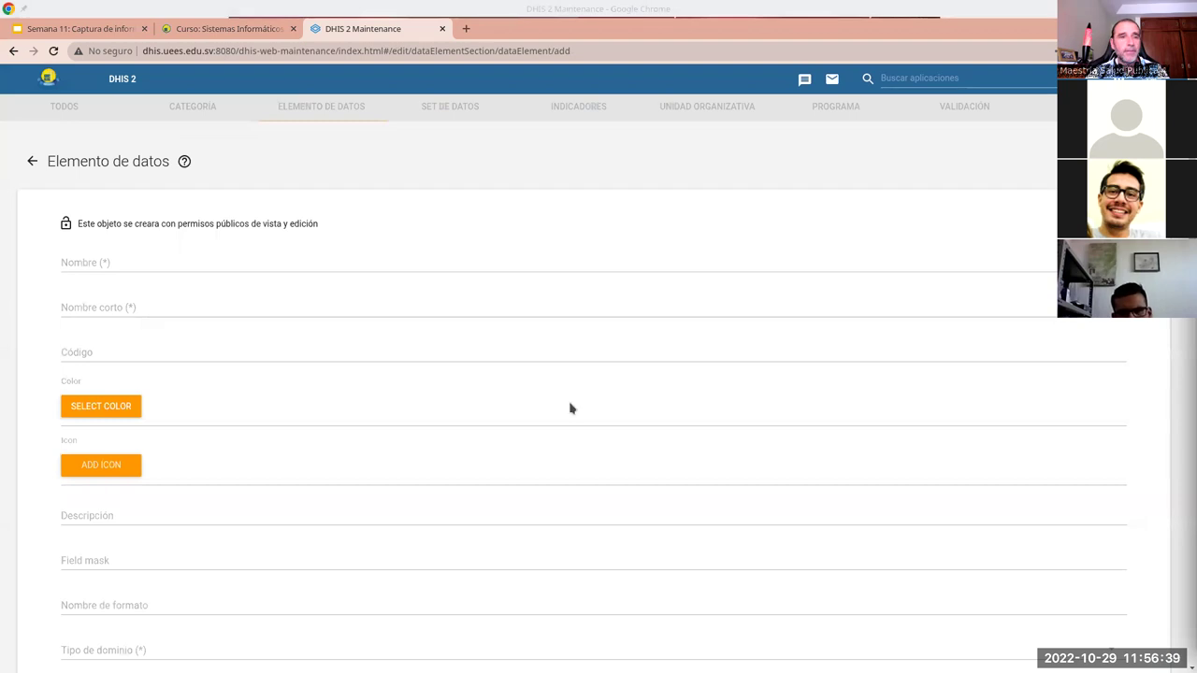
left_click(140, 263)
type("APN - 1a cita")
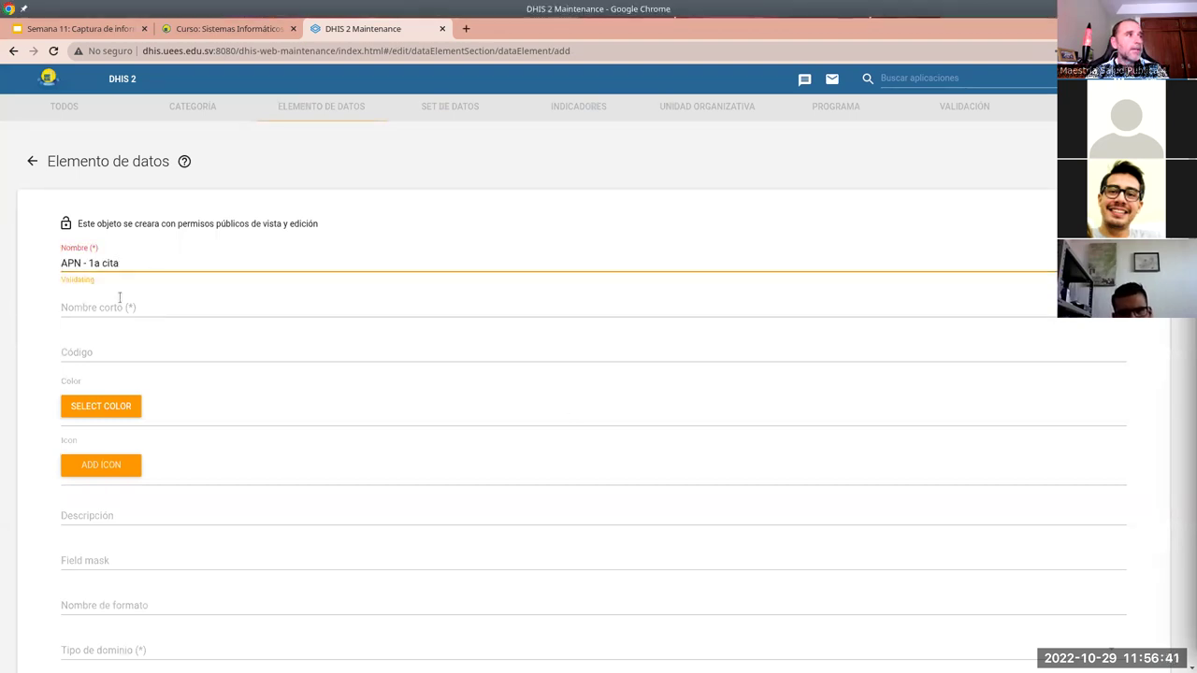
left_click(120, 302)
type("APN1a")
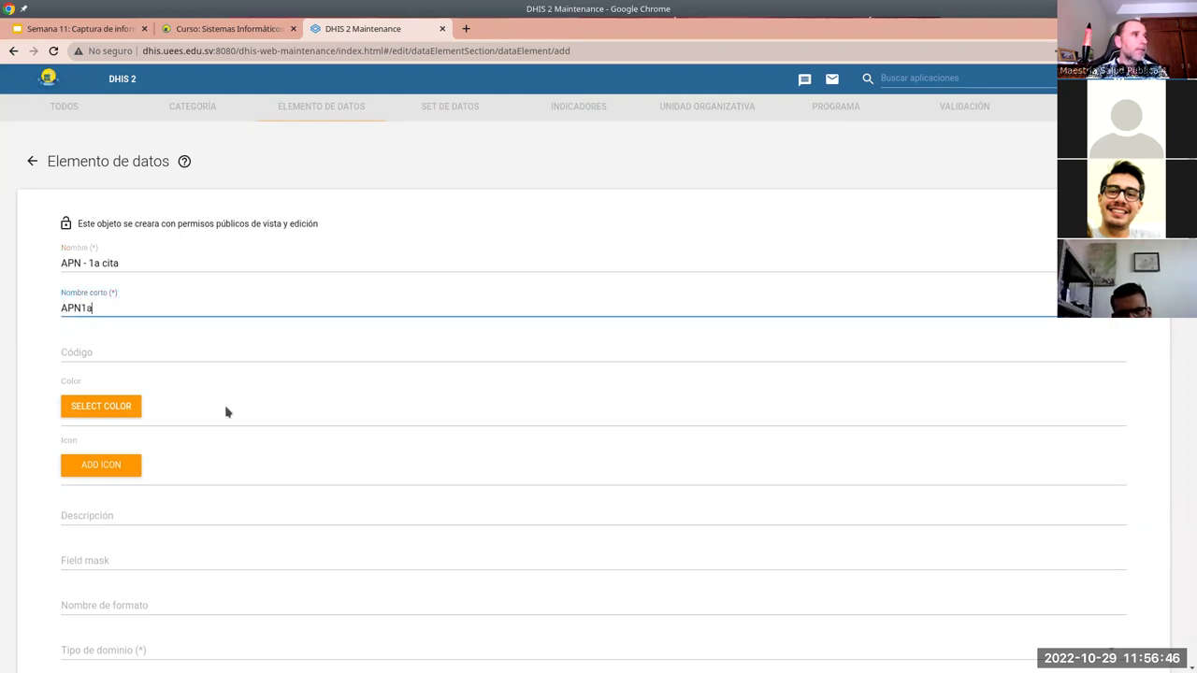
Set the APN - 1a cita data element's domain type to Agregar and its value type to Entero positivo o cero
scroll(211, 412, "down", 3)
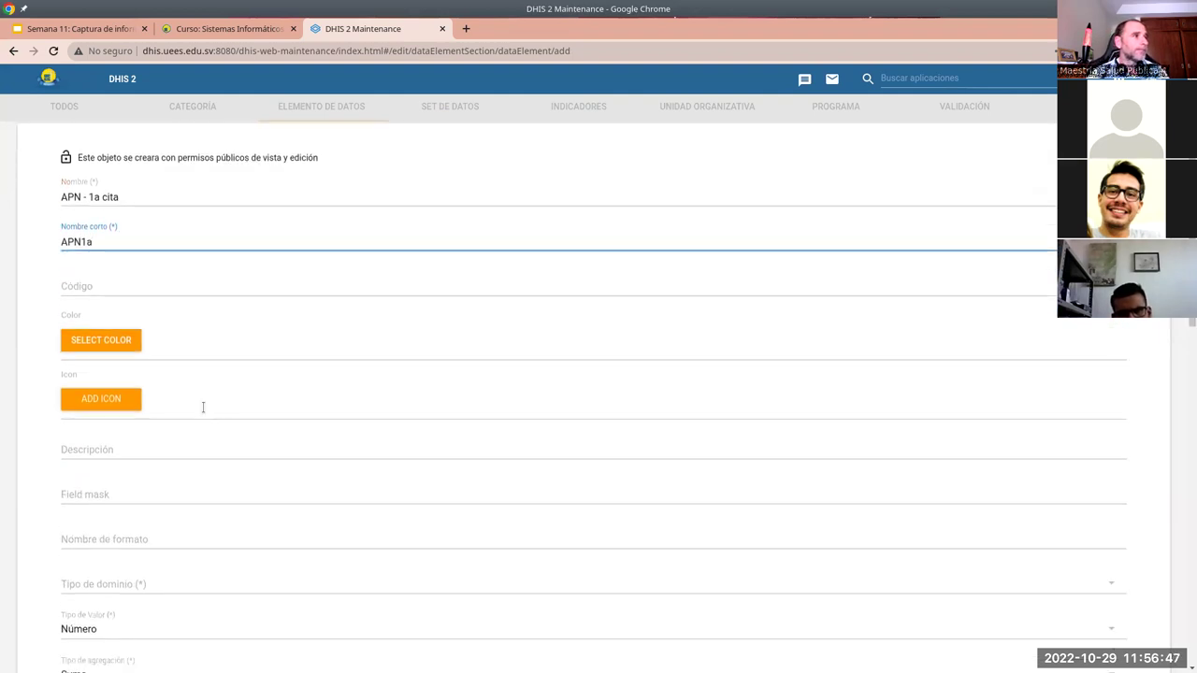
scroll(115, 475, "down", 1)
left_click(100, 356)
left_click(105, 352)
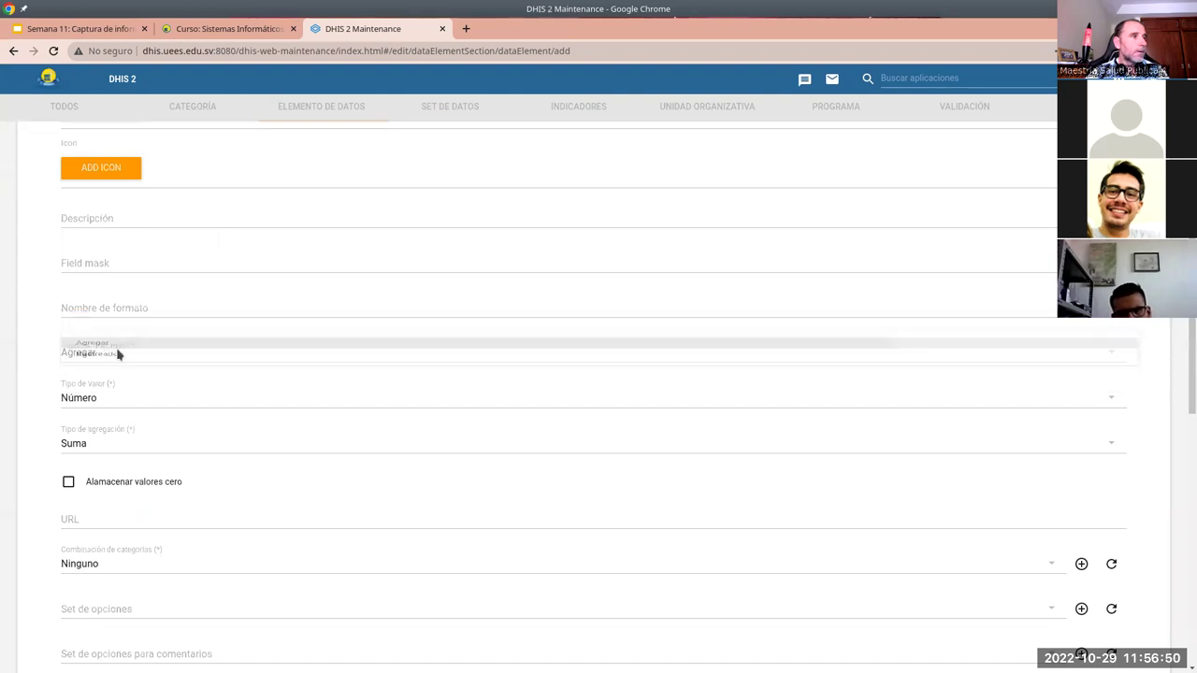
left_click(85, 400)
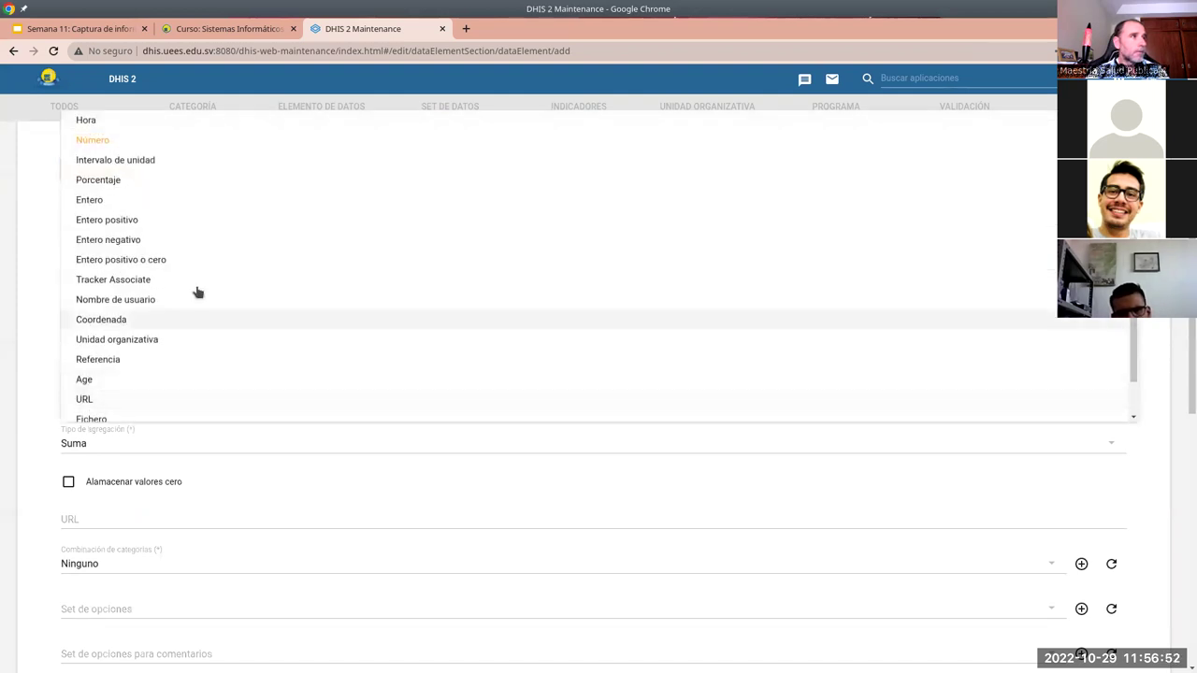
left_click(128, 259)
Assign the category combination Tipo de atención to the APN - 1a cita data element
scroll(159, 460, "down", 1)
scroll(109, 568, "down", 1)
left_click(95, 374)
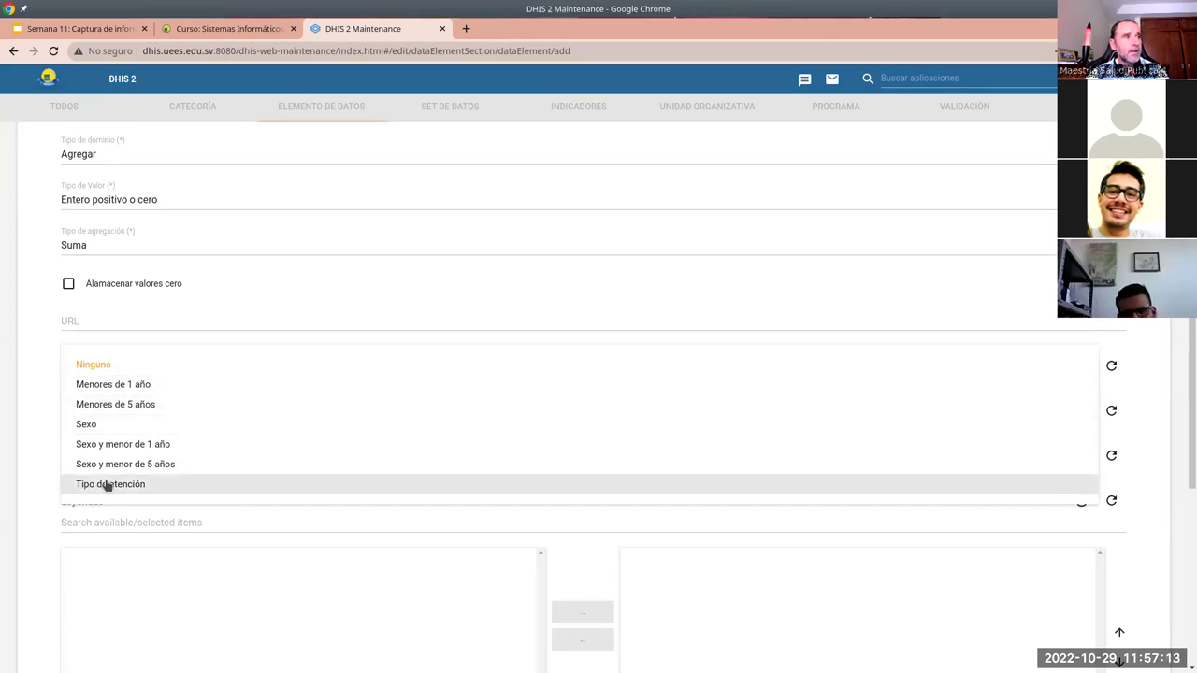
left_click(43, 418)
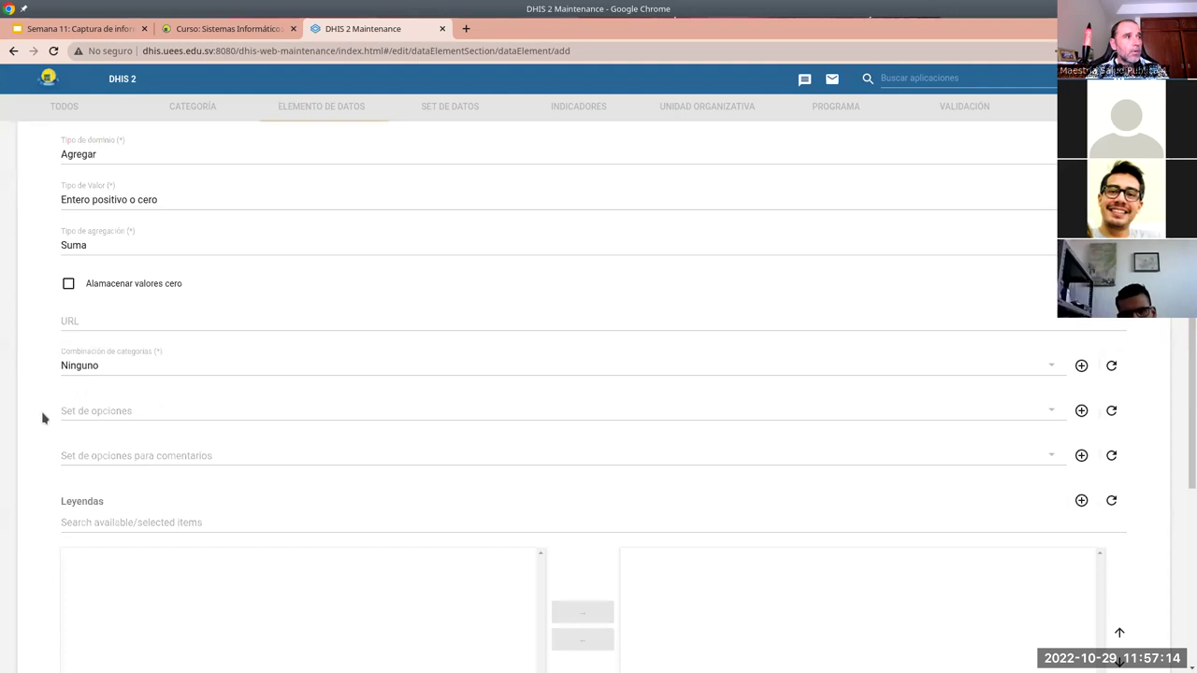
left_click(98, 370)
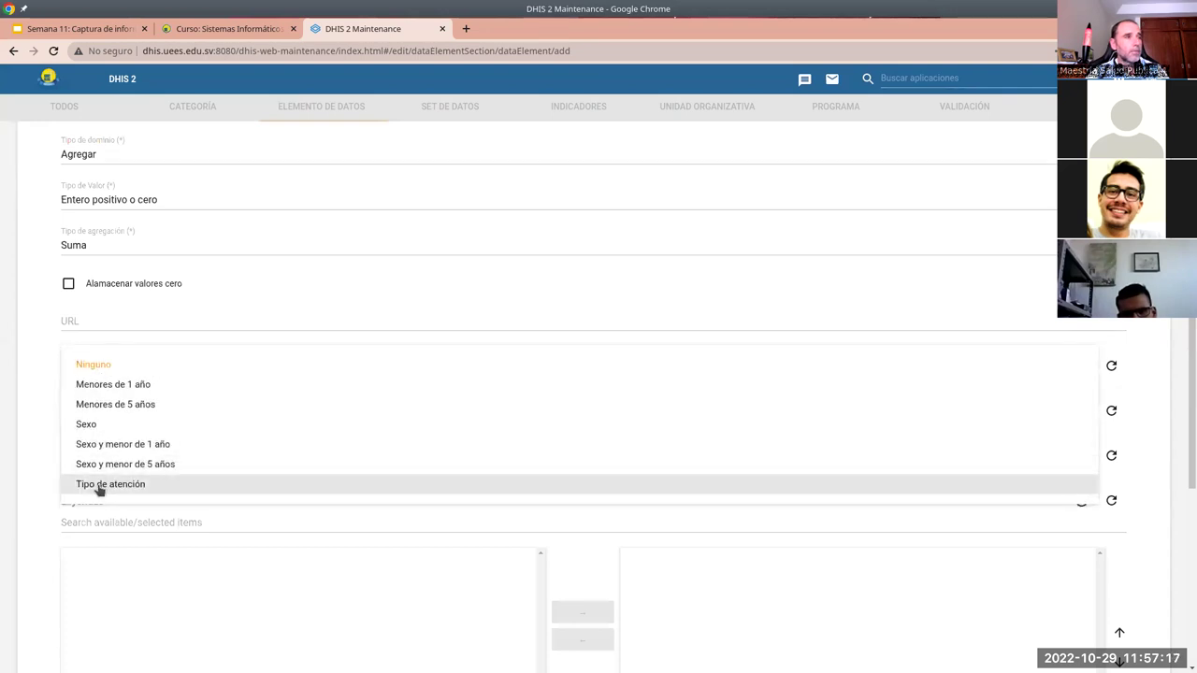
left_click(98, 485)
Add Local as the aggregation level of the APN - 1a cita data element and save it
scroll(181, 553, "down", 6)
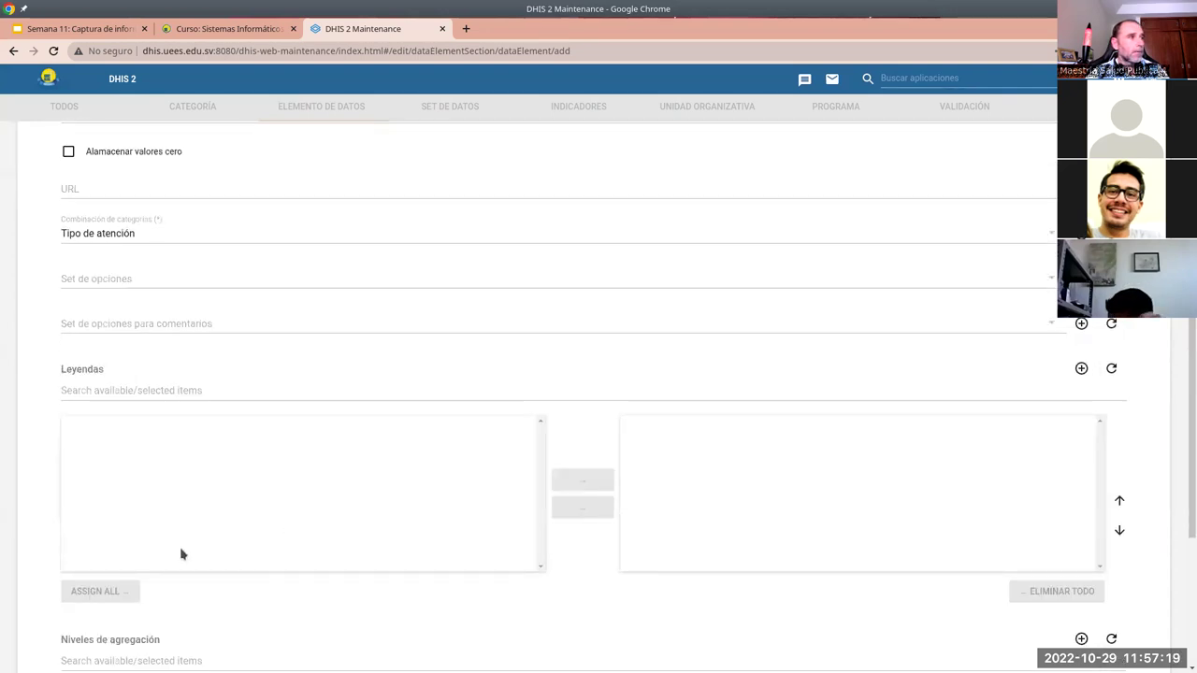
scroll(144, 585, "down", 1)
left_click(80, 457)
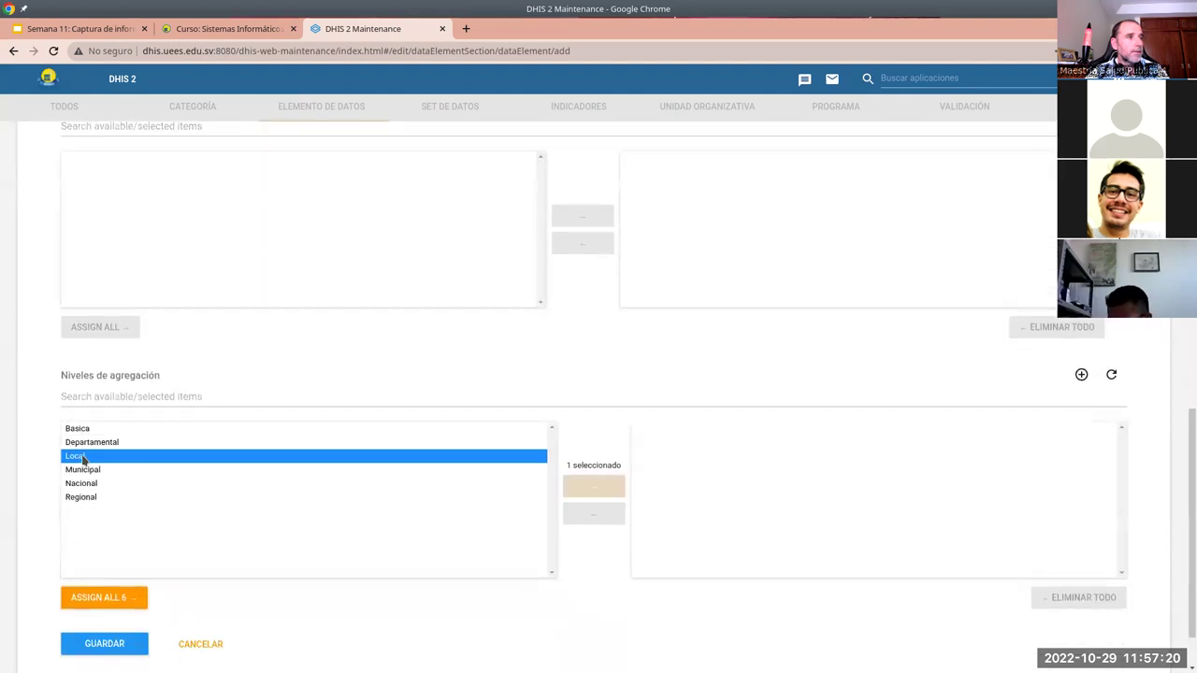
left_click(567, 494)
left_click(119, 645)
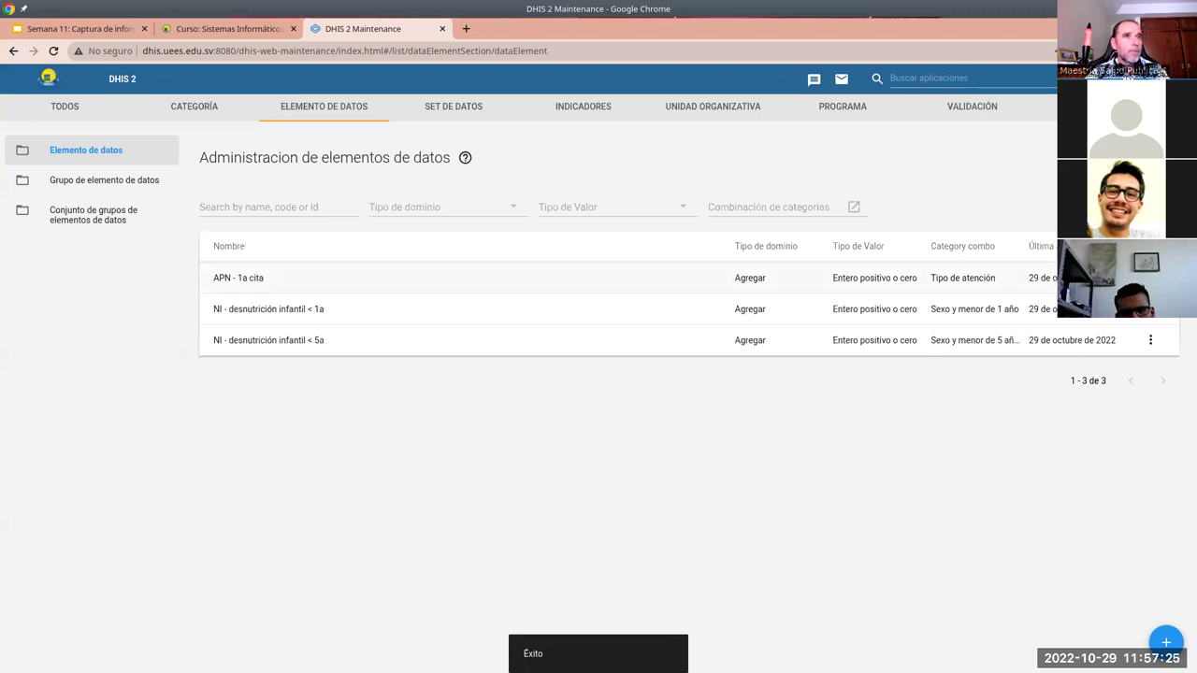
Clone the APN - 1a cita data element as "APN - 2a cita" with the short name APN2a and save it
left_click(1151, 278)
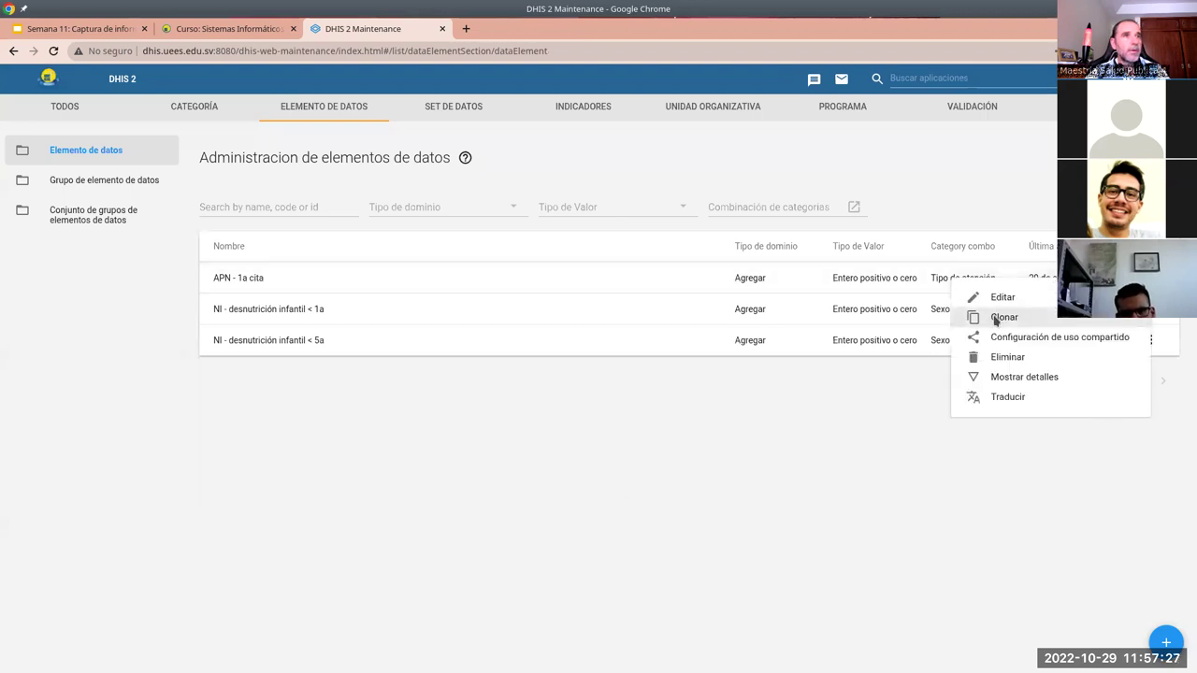
left_click(996, 319)
left_click(90, 235)
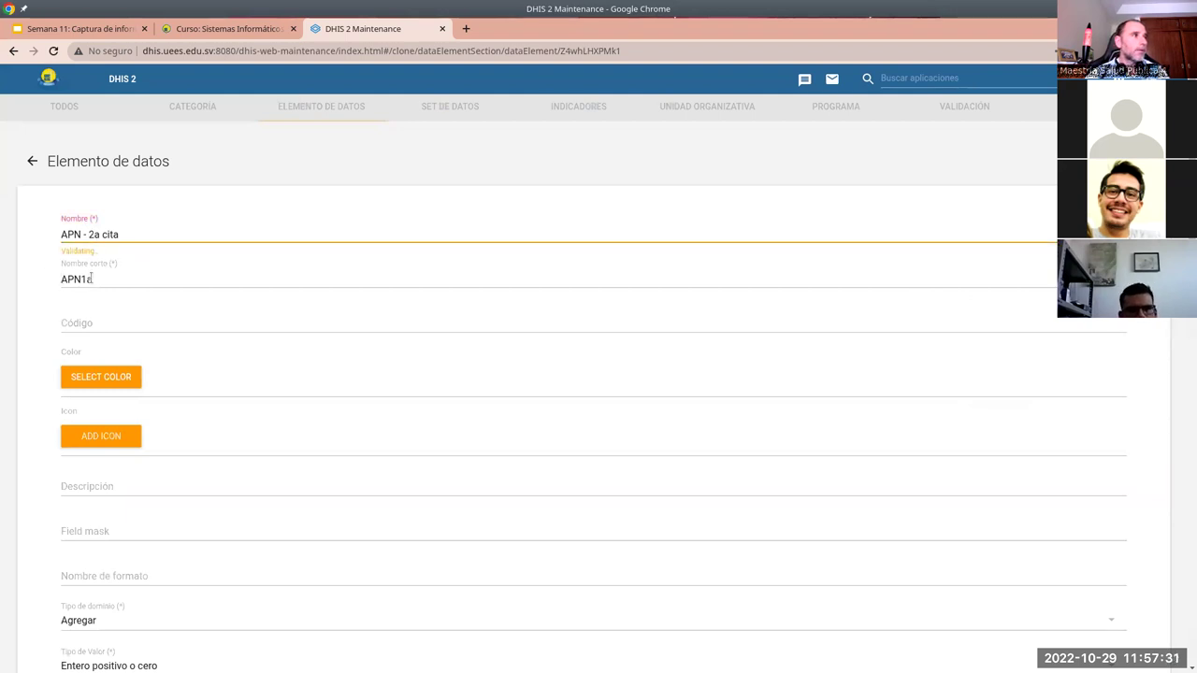
left_click(86, 278)
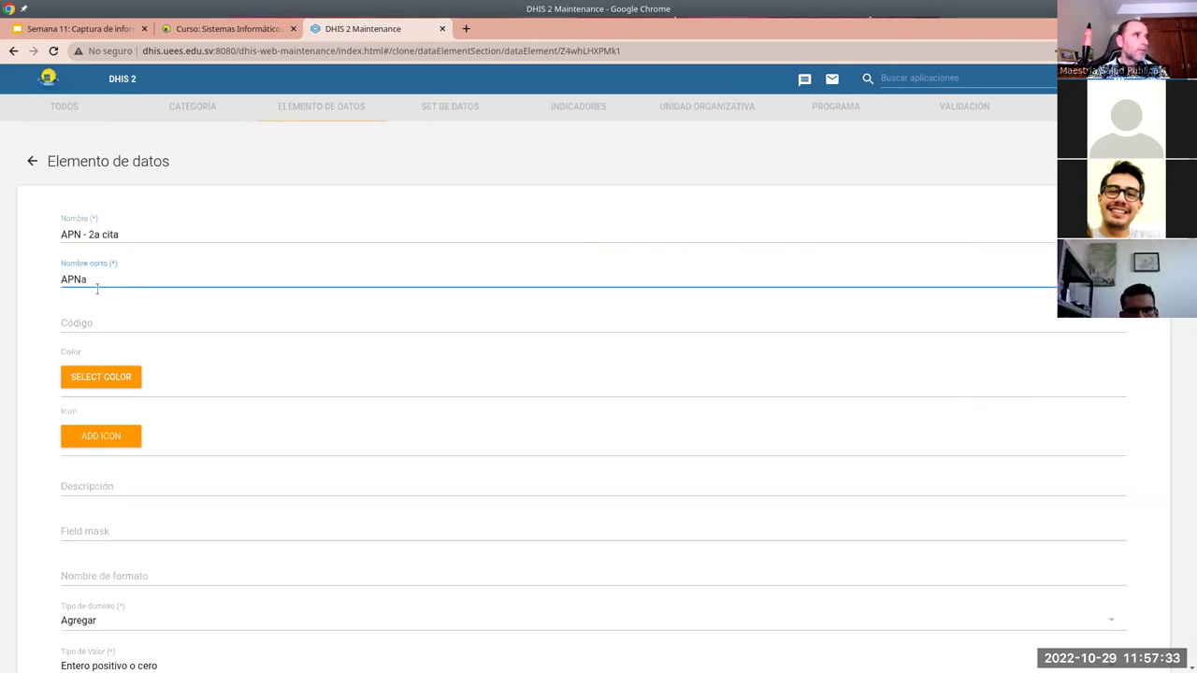
scroll(230, 486, "down", 6)
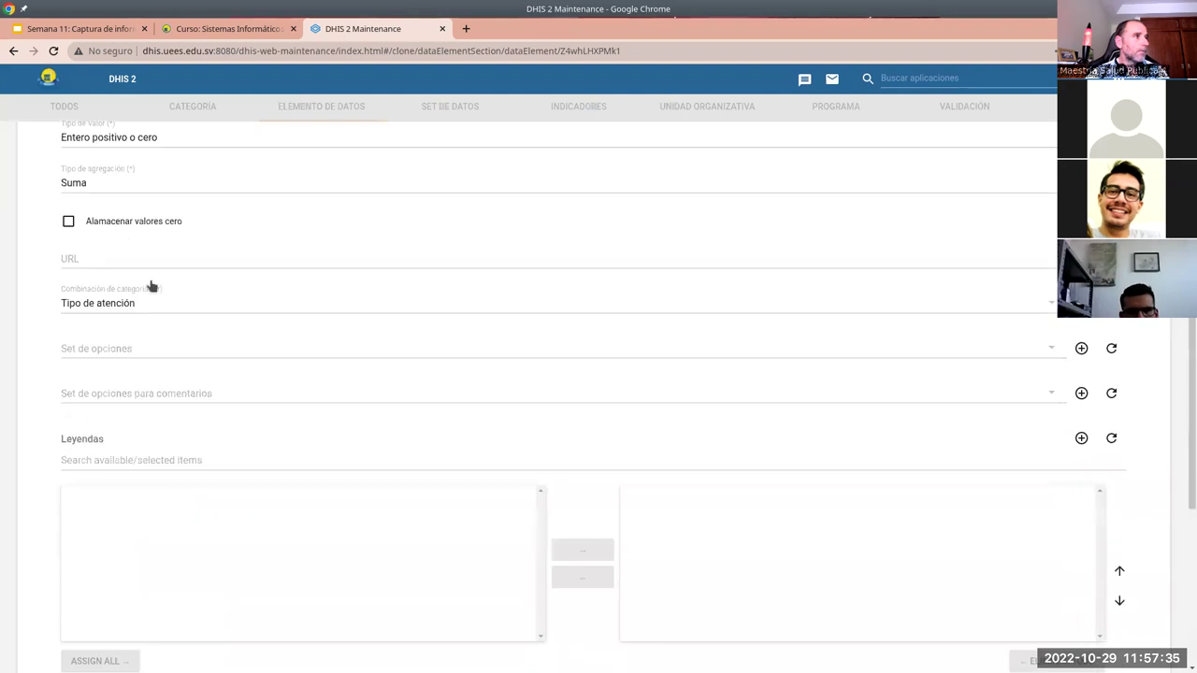
scroll(252, 604, "down", 5)
left_click(125, 623)
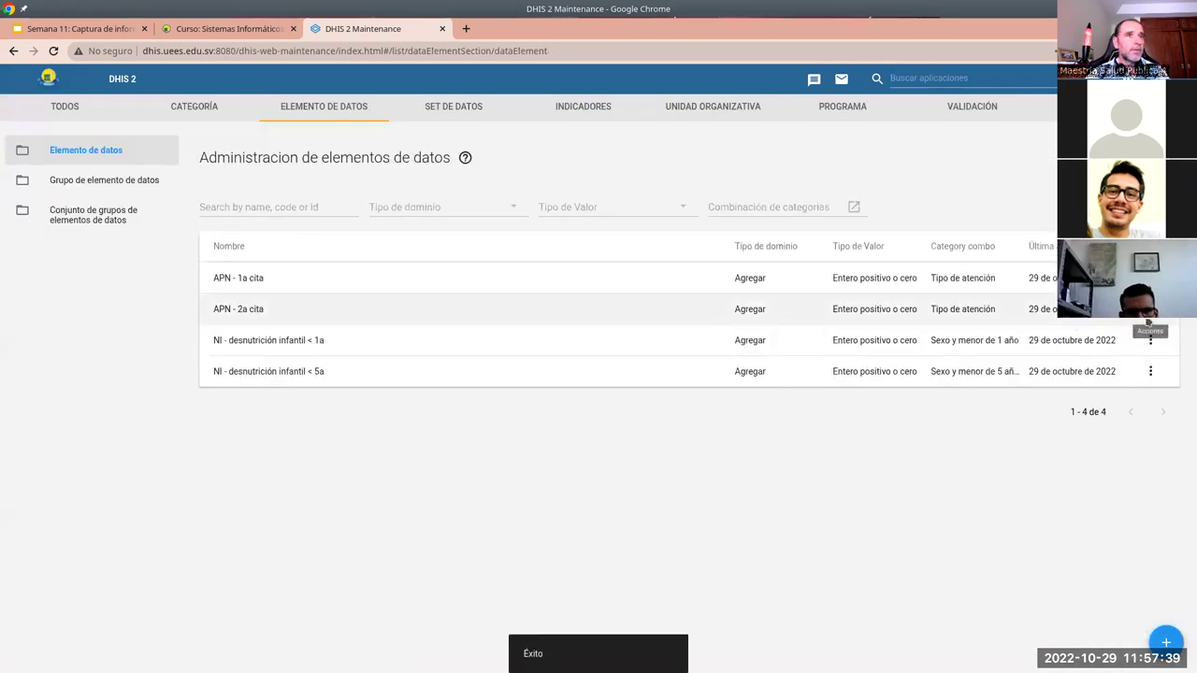
Clone the APN - 2a cita data element as "APN - 3a cita" with the short name APN3a and save it
left_click(1149, 321)
left_click(1051, 348)
left_click(84, 229)
left_click(81, 267)
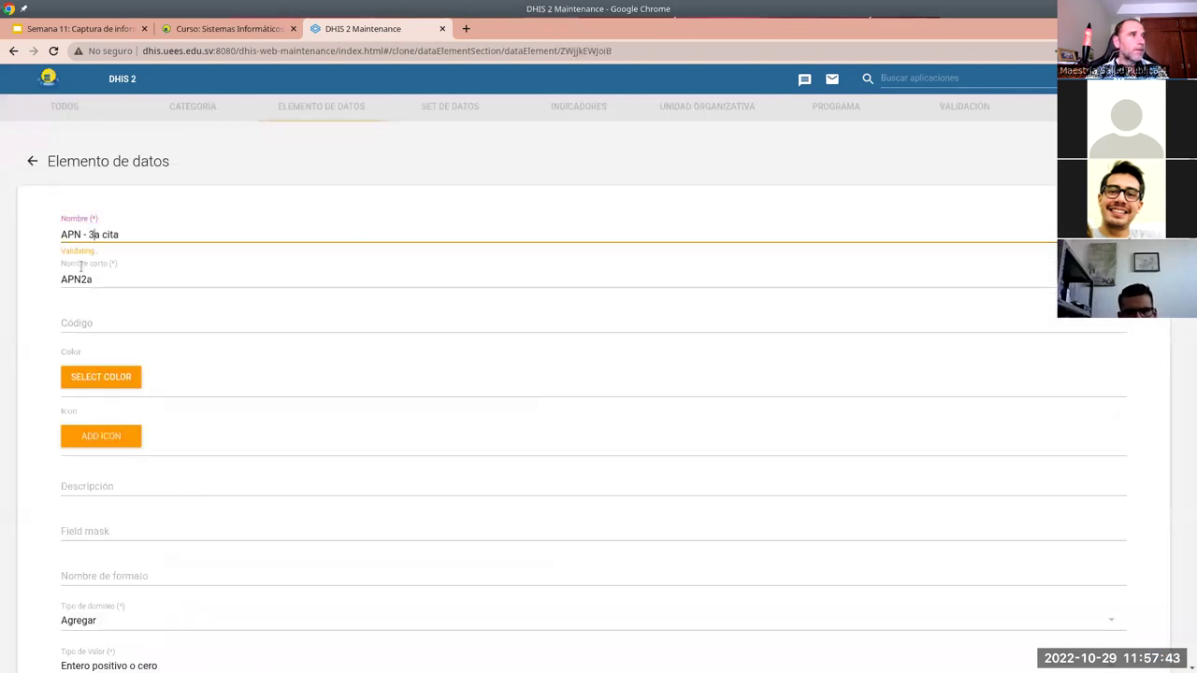
left_click(86, 274)
scroll(166, 441, "down", 8)
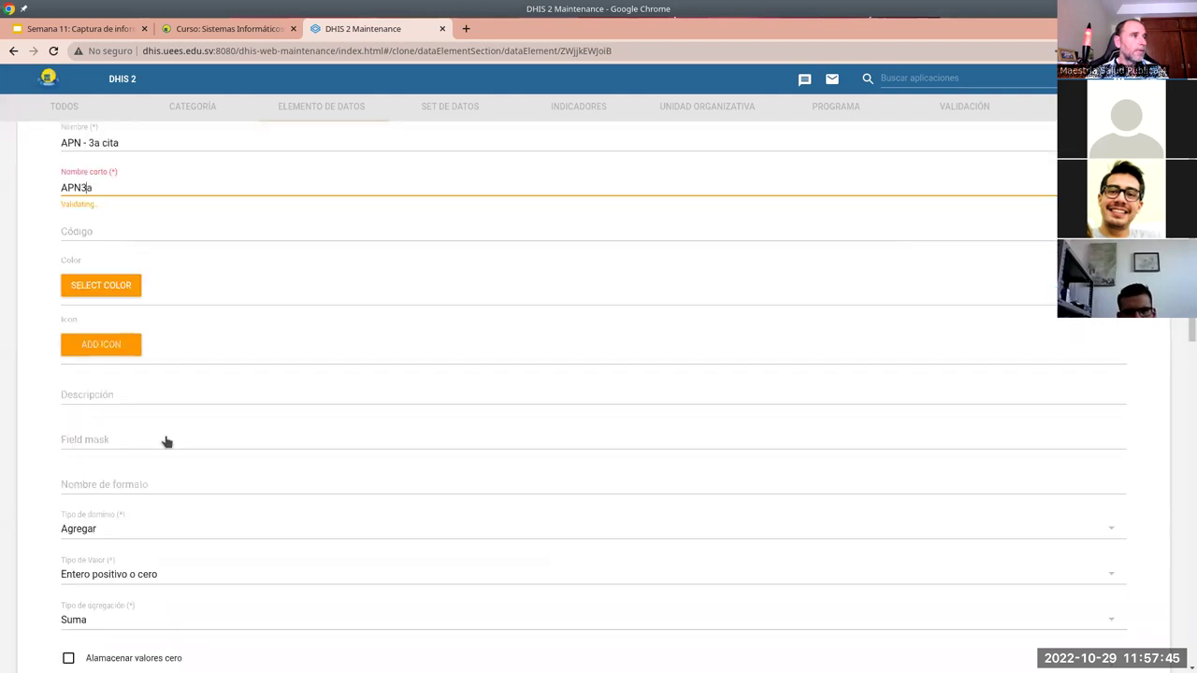
scroll(71, 625, "down", 3)
left_click(73, 619)
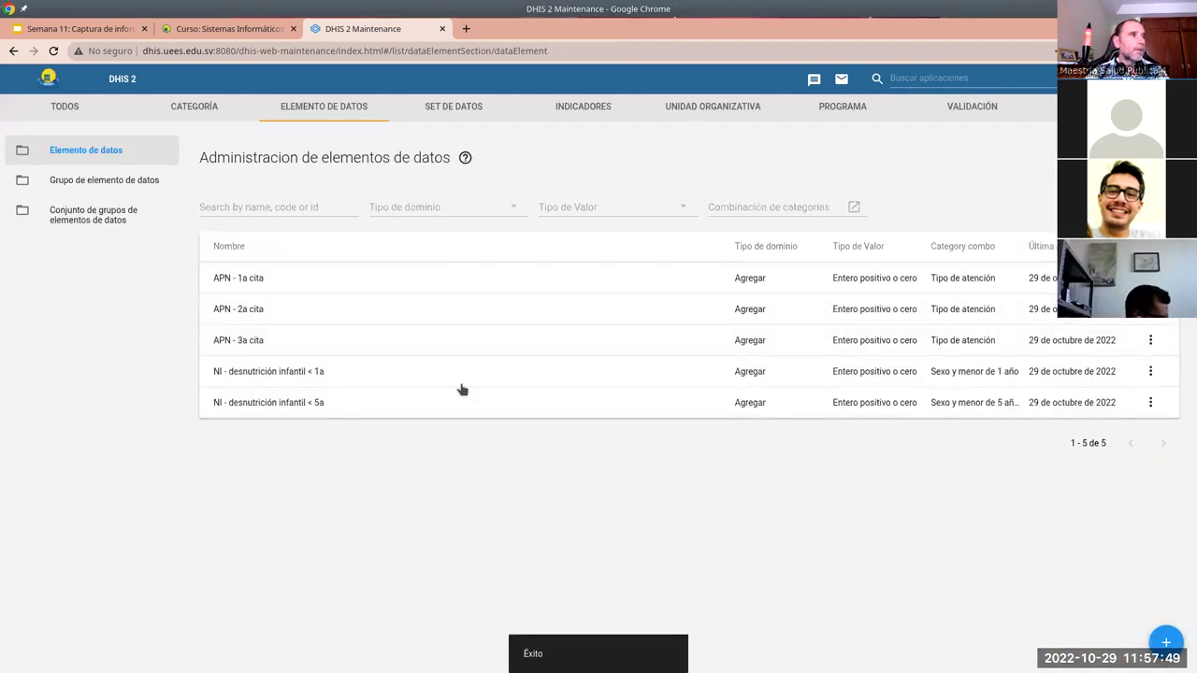
Clone the APN - 3a cita data element as "APN - 4a cita", adjust its short name to match and save it
left_click(1150, 341)
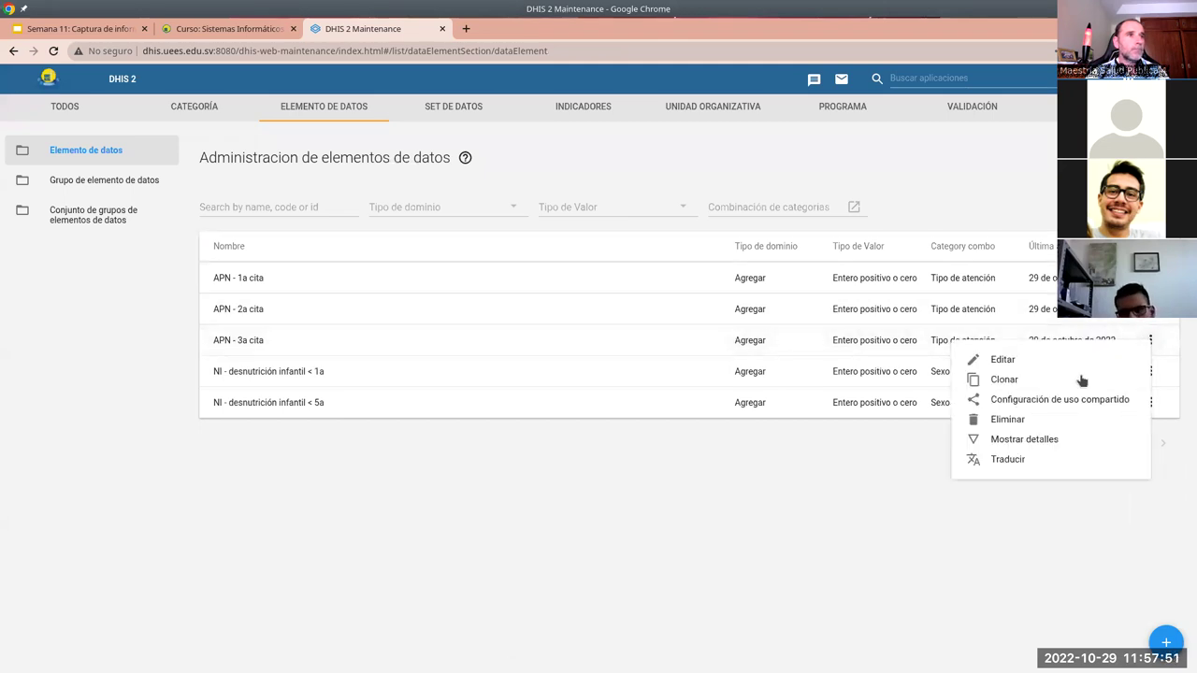
left_click(1046, 382)
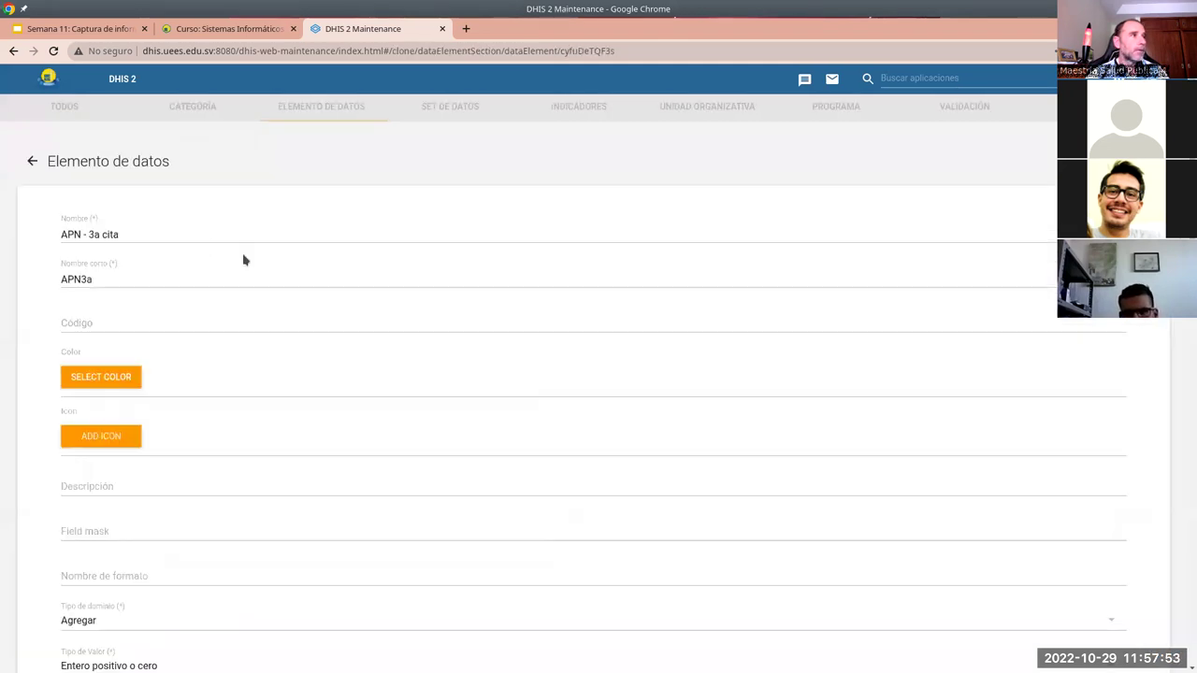
left_click(88, 235)
key("Delete")
type("4")
left_click(88, 279)
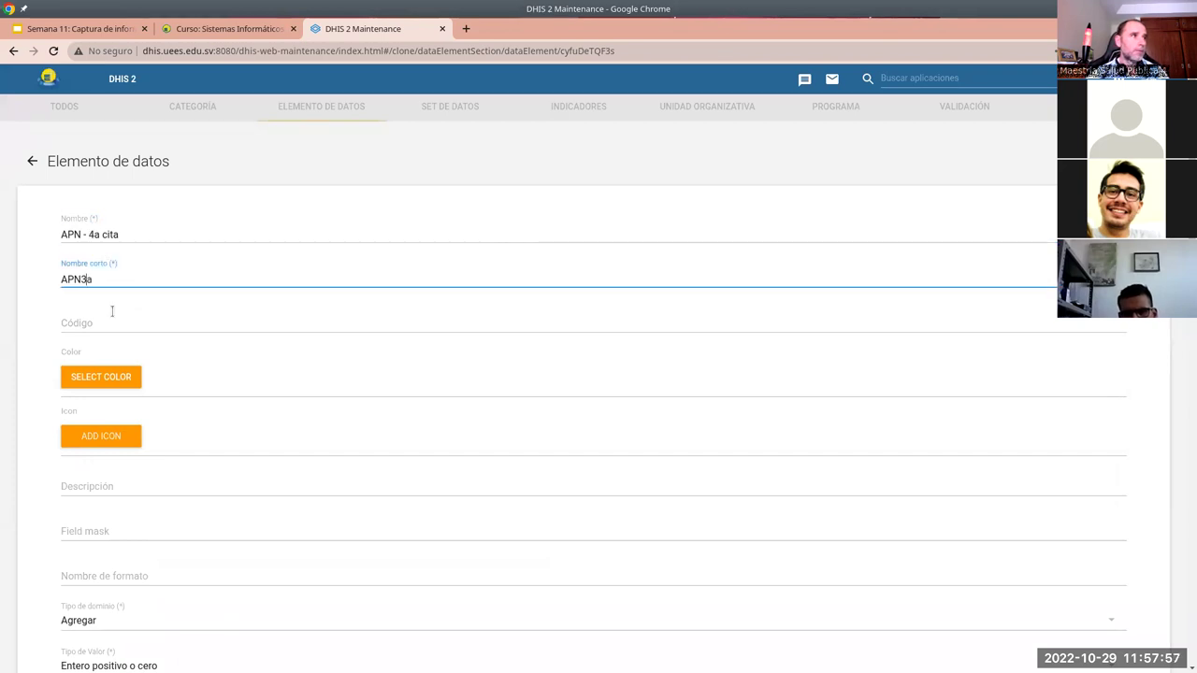
scroll(131, 561, "down", 15)
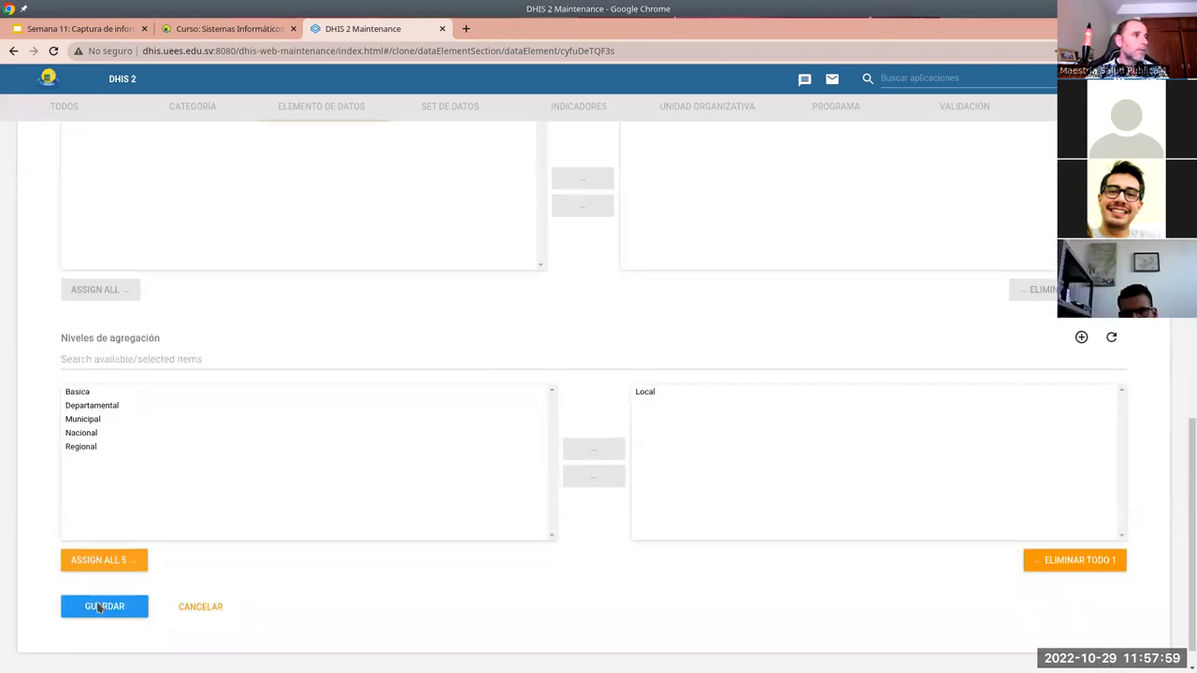
left_click(101, 577)
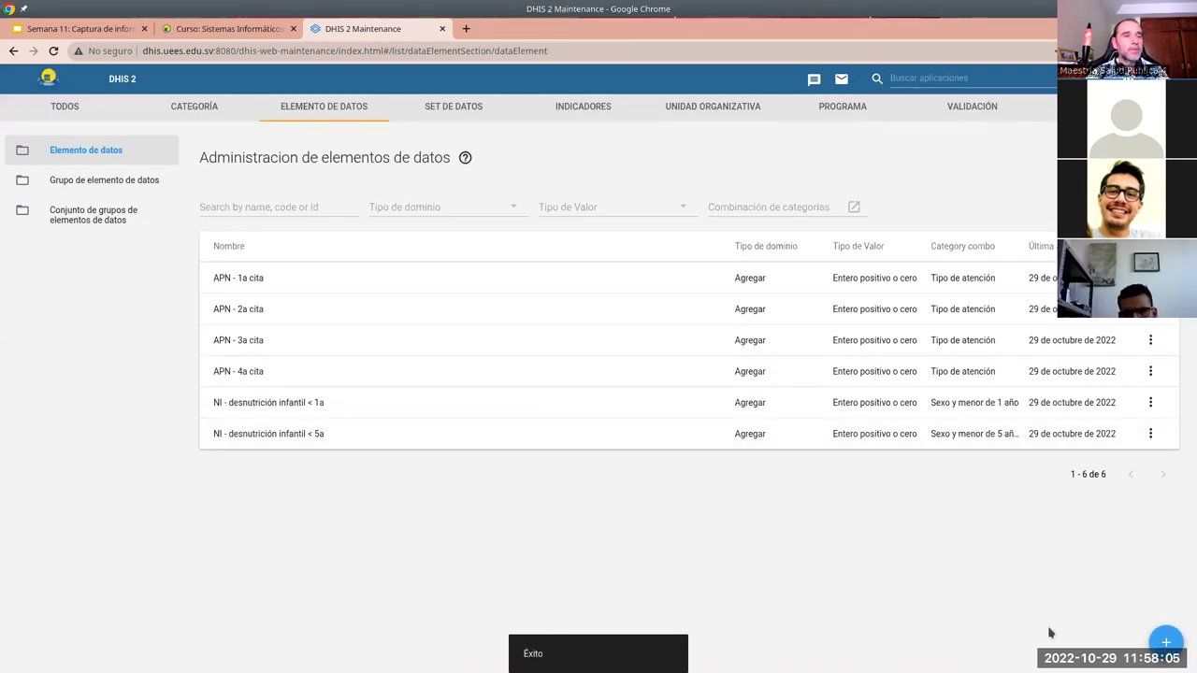
Create a new data element named "Partos humanizados" and fill in its short name
left_click(1160, 638)
left_click(162, 260)
type("Parto")
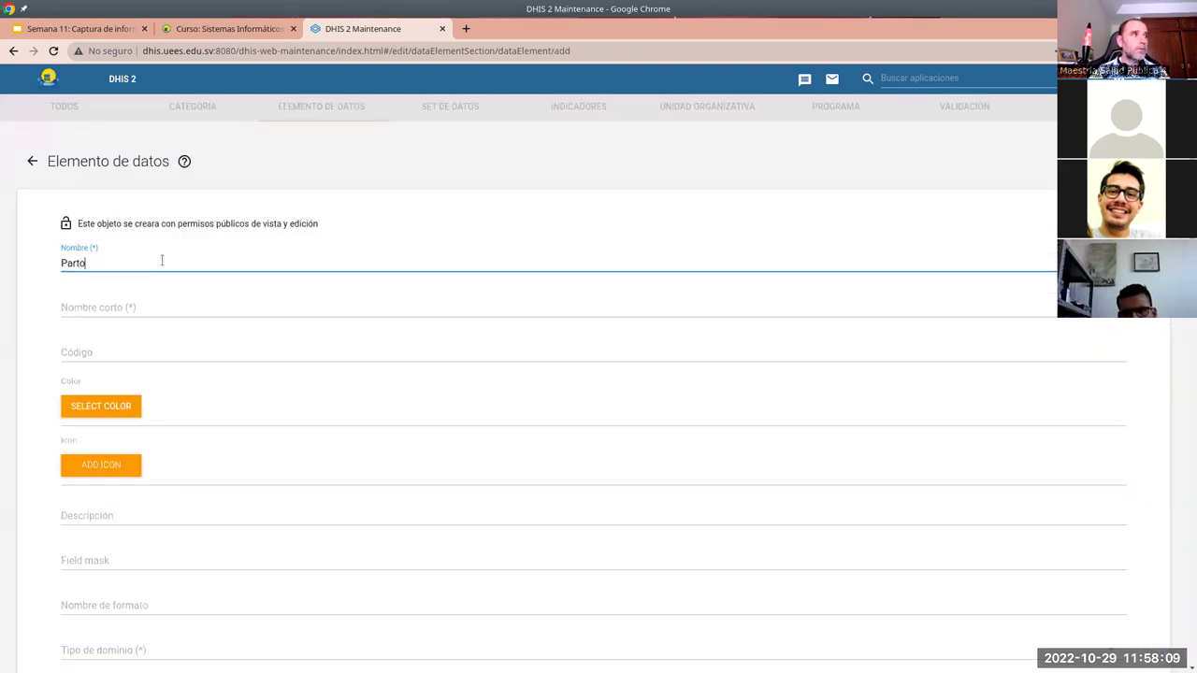
type("s humanizados")
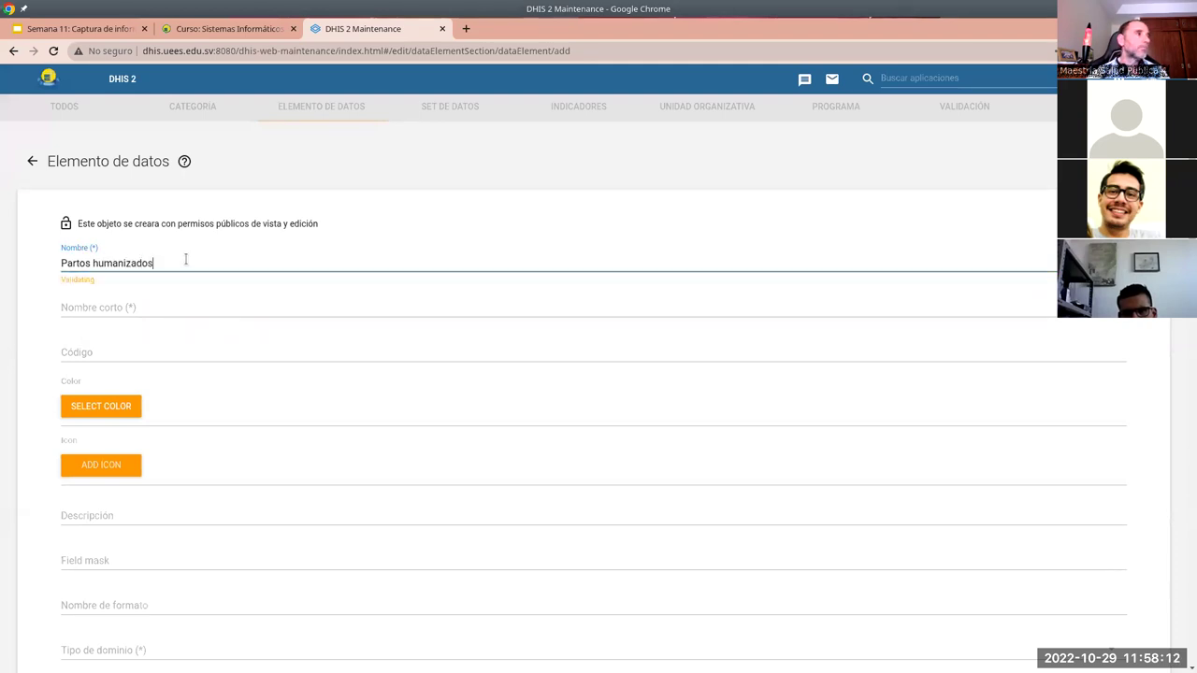
left_click(170, 310)
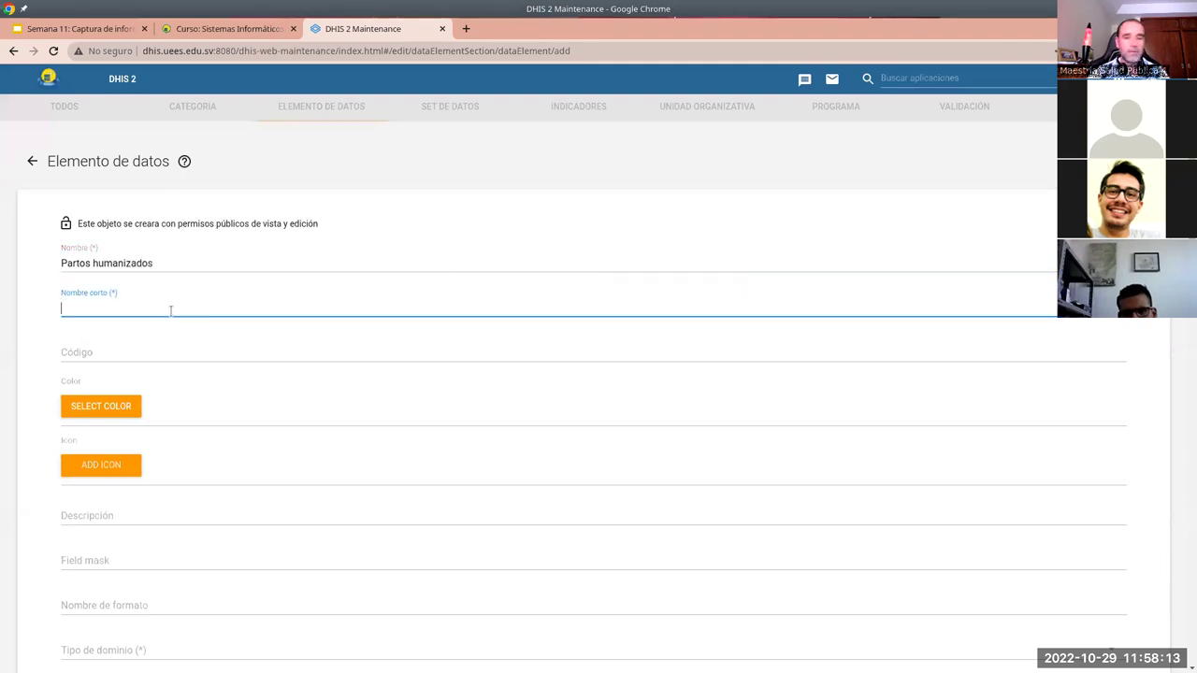
Set the Partos humanizados data element's value type to Entero positivo o cero, with Ninguno as its category combination
scroll(224, 374, "down", 4)
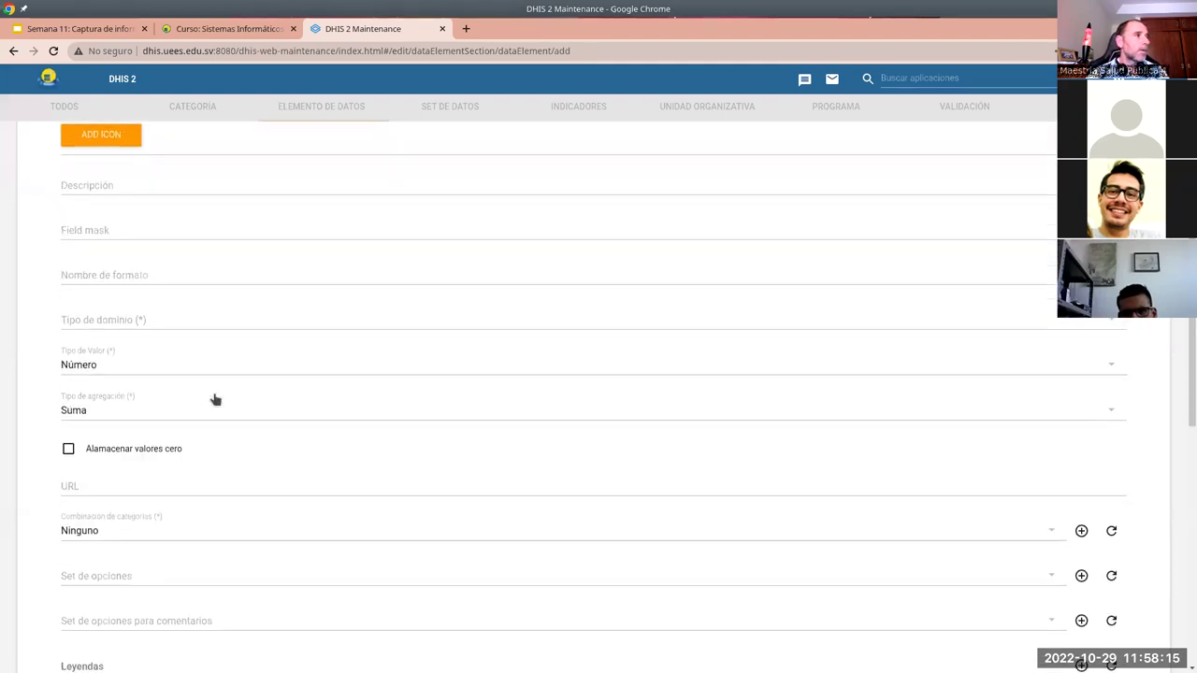
left_click(107, 374)
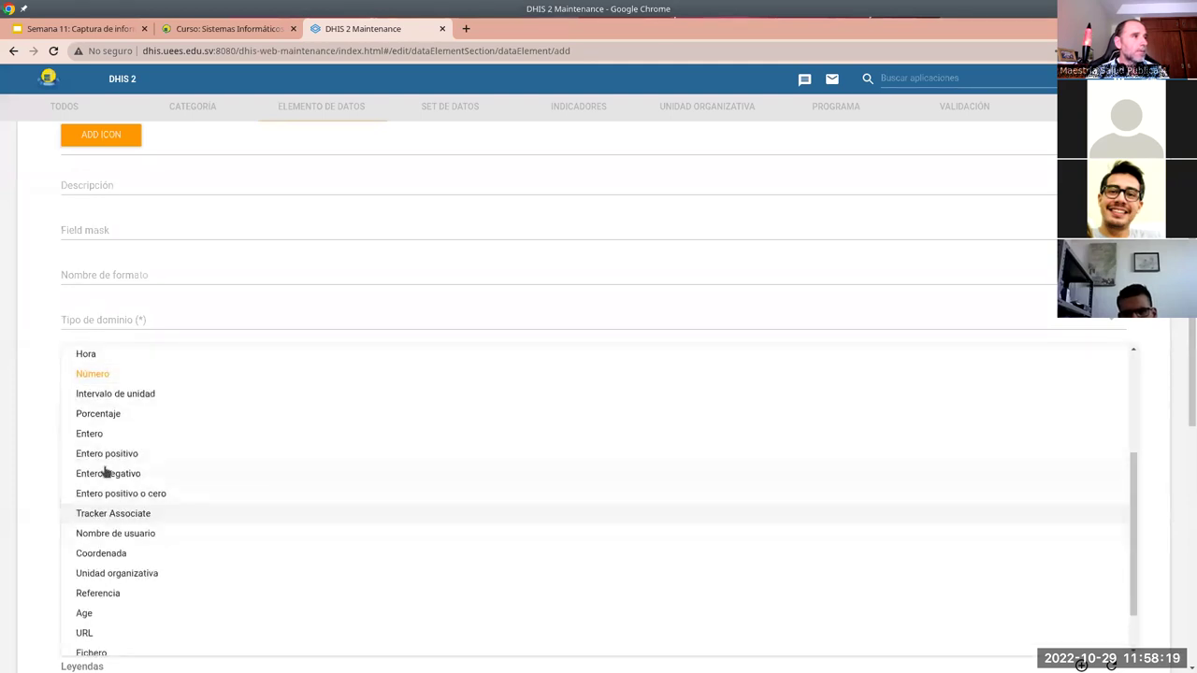
left_click(113, 494)
scroll(253, 436, "down", 3)
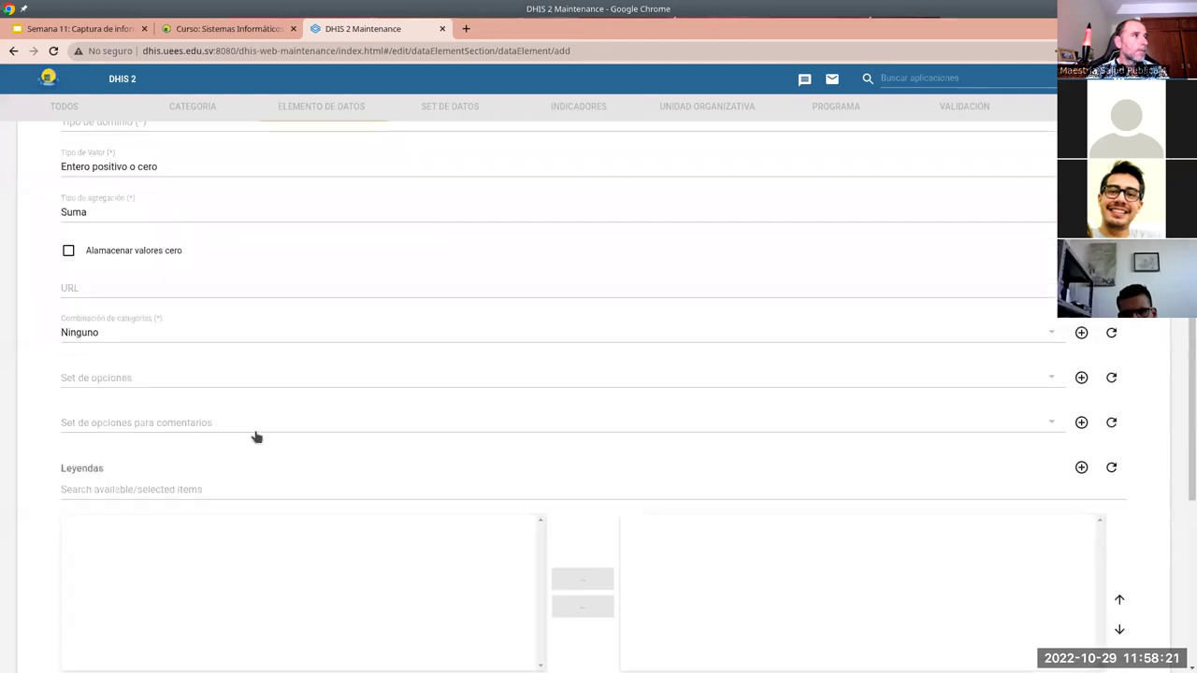
left_click(81, 205)
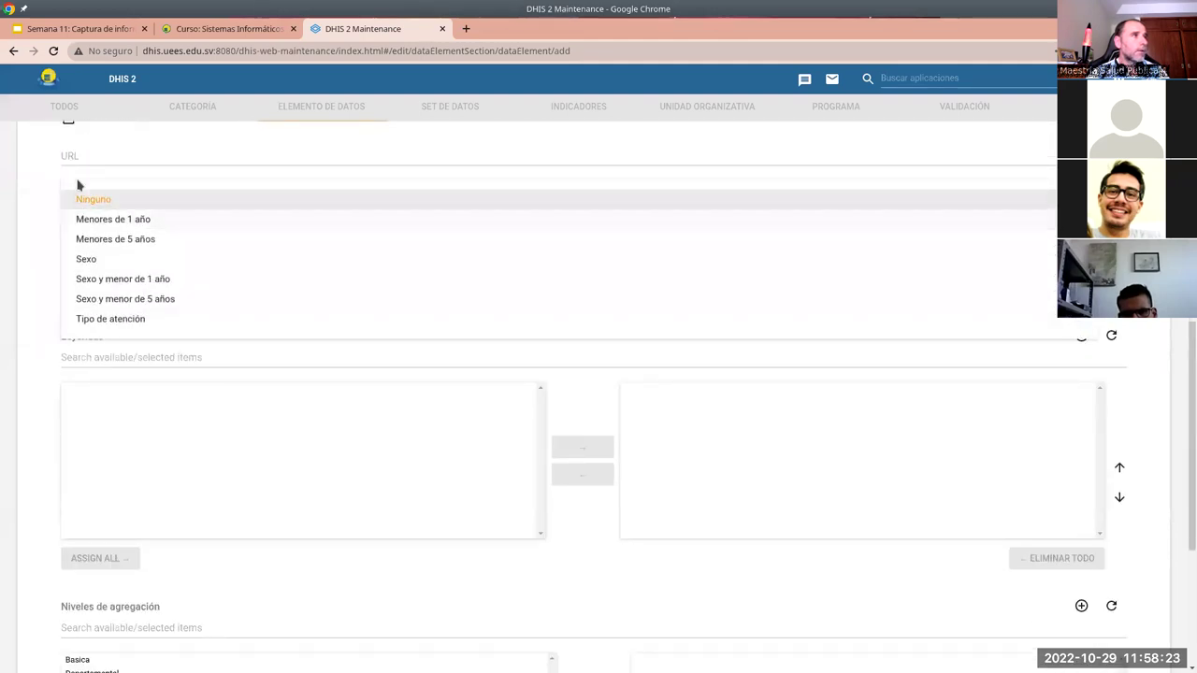
left_click(50, 267)
Add Local as the aggregation level of the Partos humanizados data element and try to save it
scroll(120, 271, "down", 3)
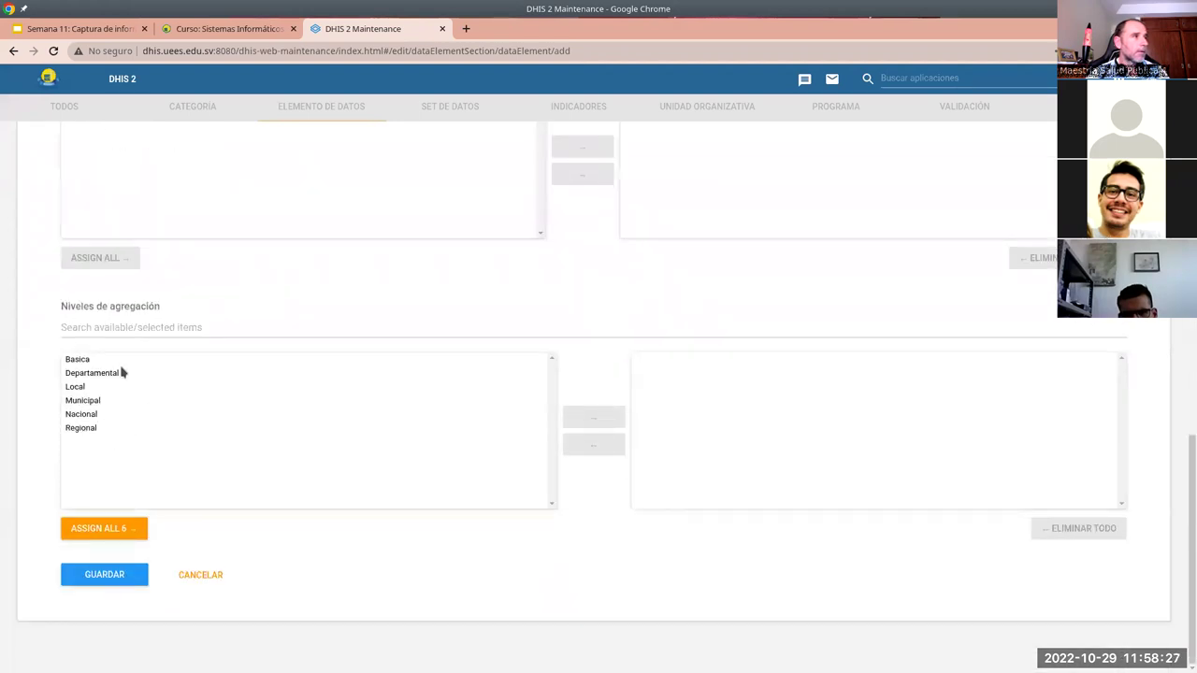
left_click(73, 387)
left_click(580, 423)
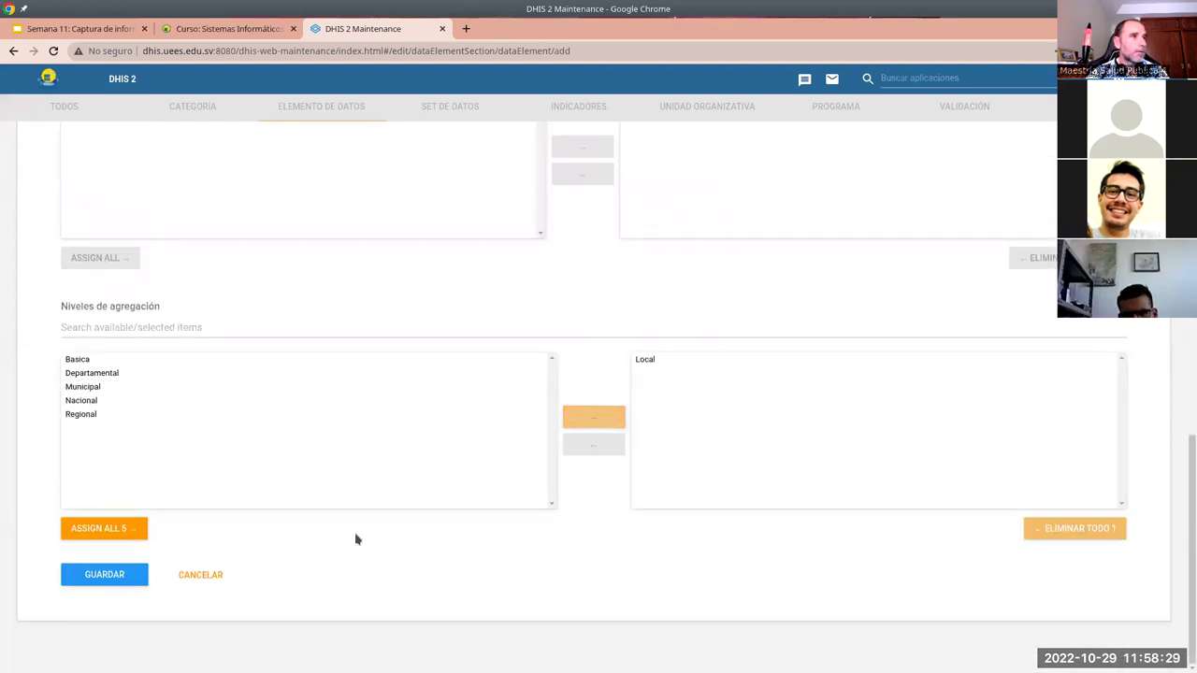
left_click(118, 575)
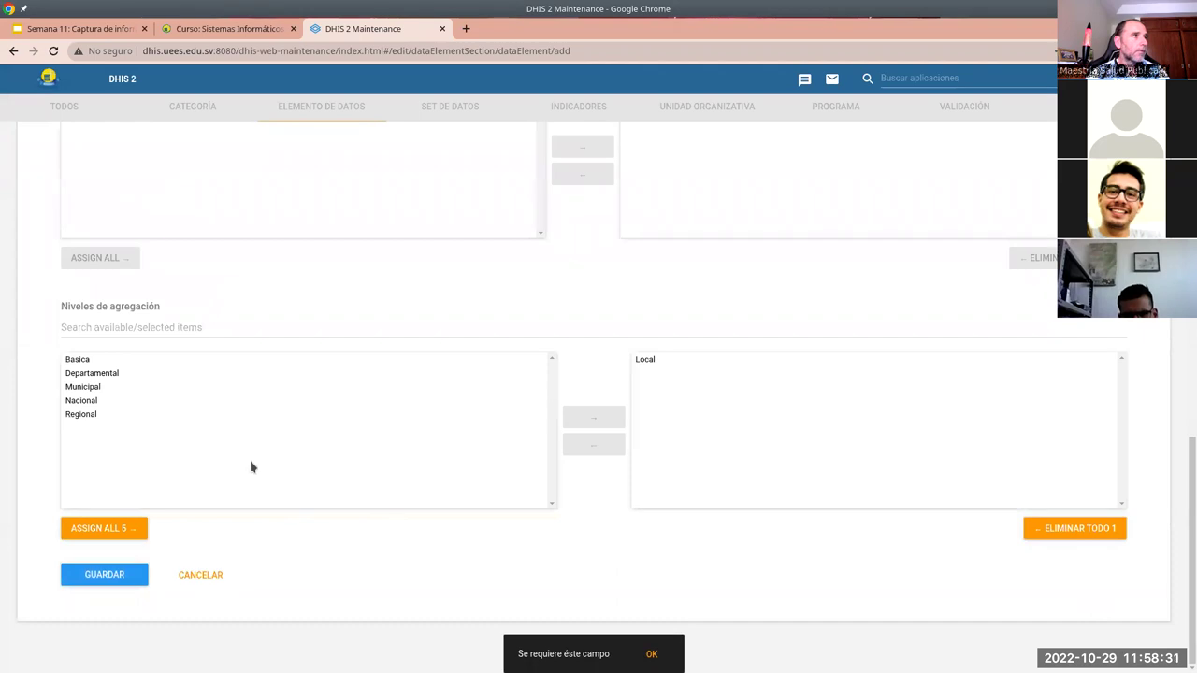
Set the Partos humanizados data element's domain type to Agregar and save it
scroll(238, 455, "up", 6)
left_click(118, 205)
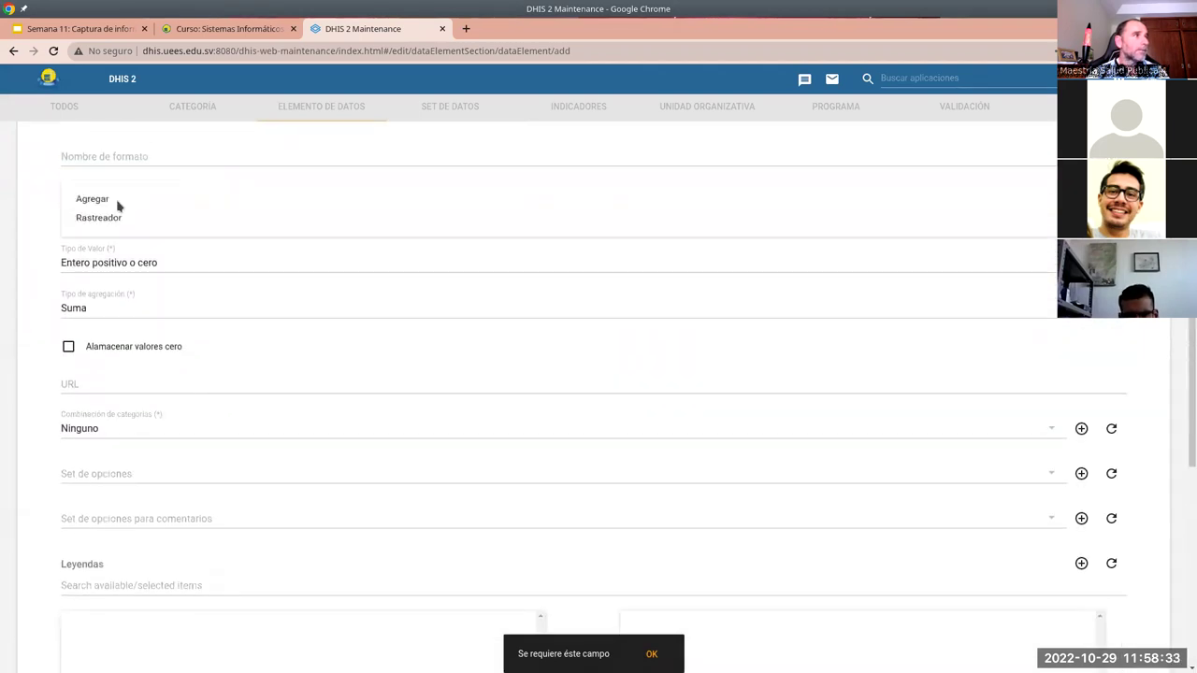
left_click(83, 201)
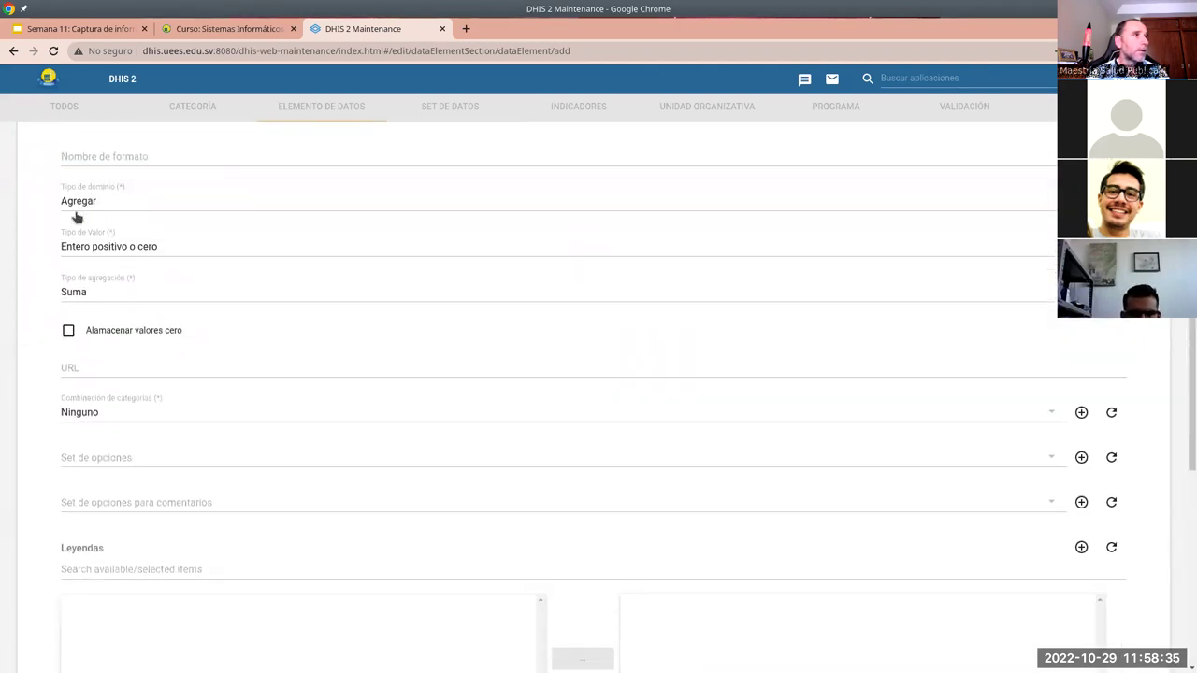
scroll(128, 639, "down", 5)
scroll(84, 627, "down", 1)
left_click(94, 574)
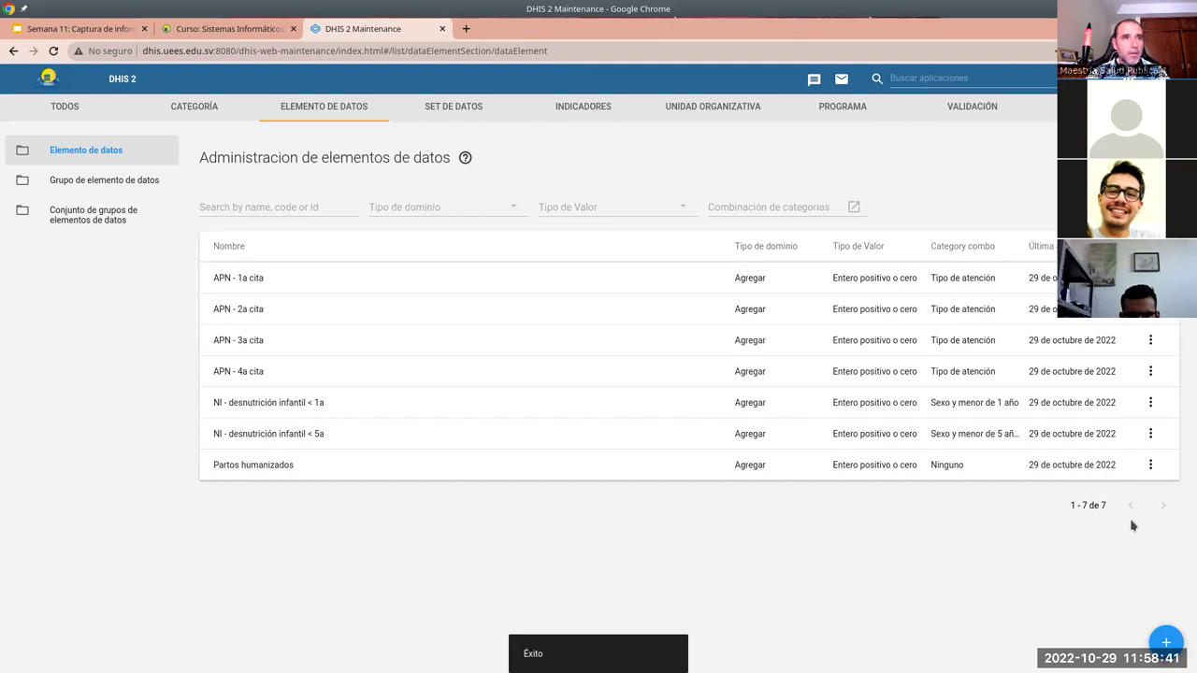
Create another data element named "Depresión Posparto" with the short name DepPosP
left_click(1165, 642)
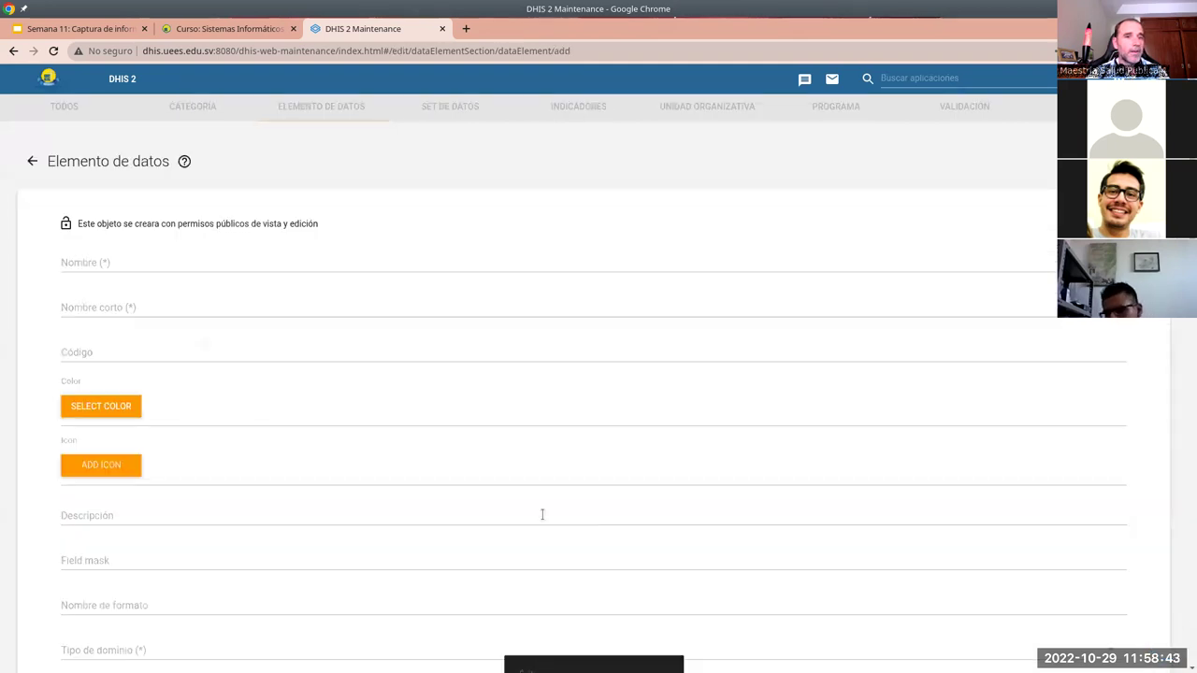
left_click(116, 259)
type("Depresión Posparto")
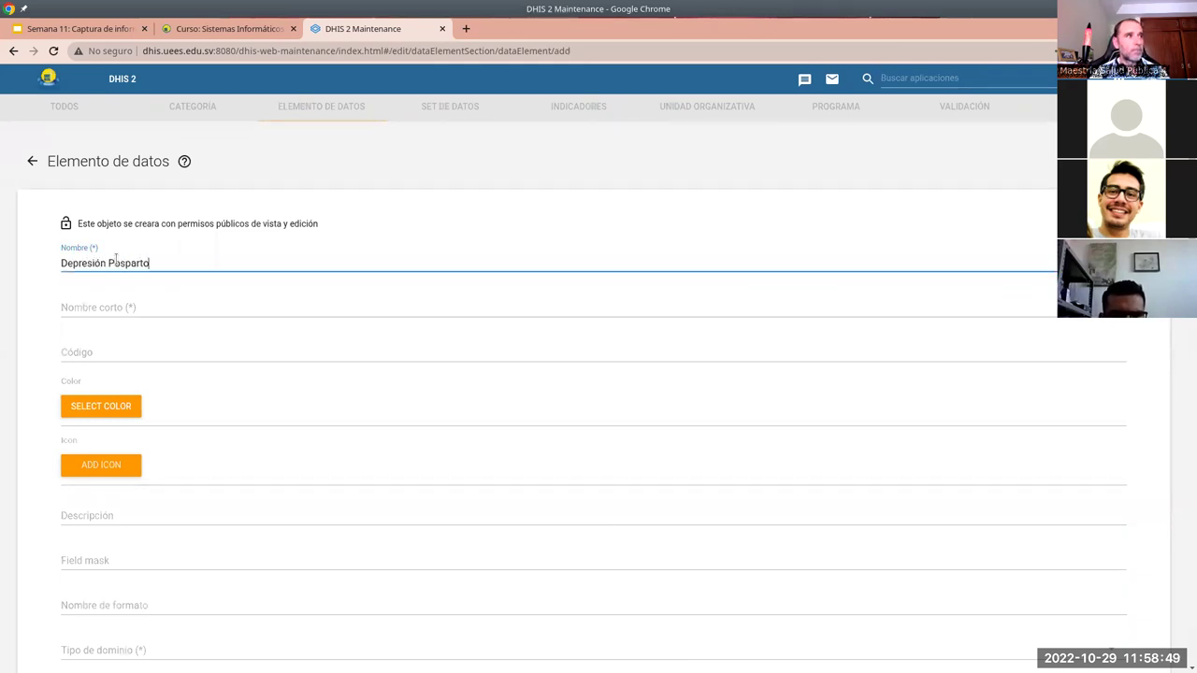
key("Tab")
type("DP")
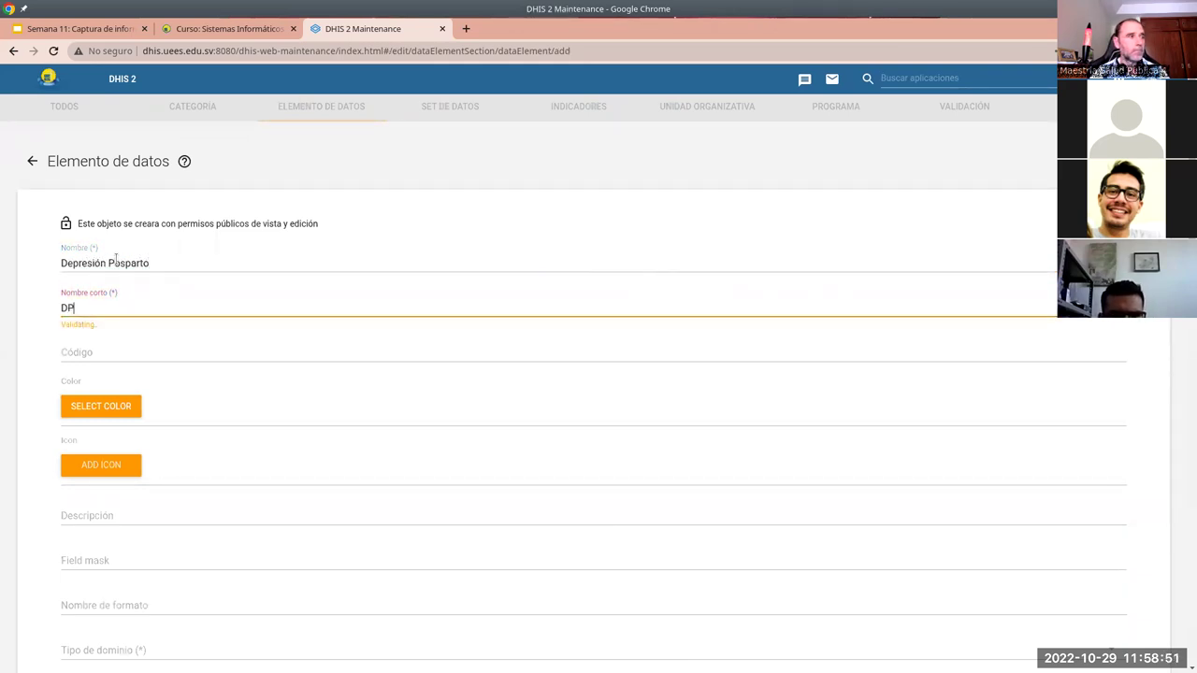
type("e")
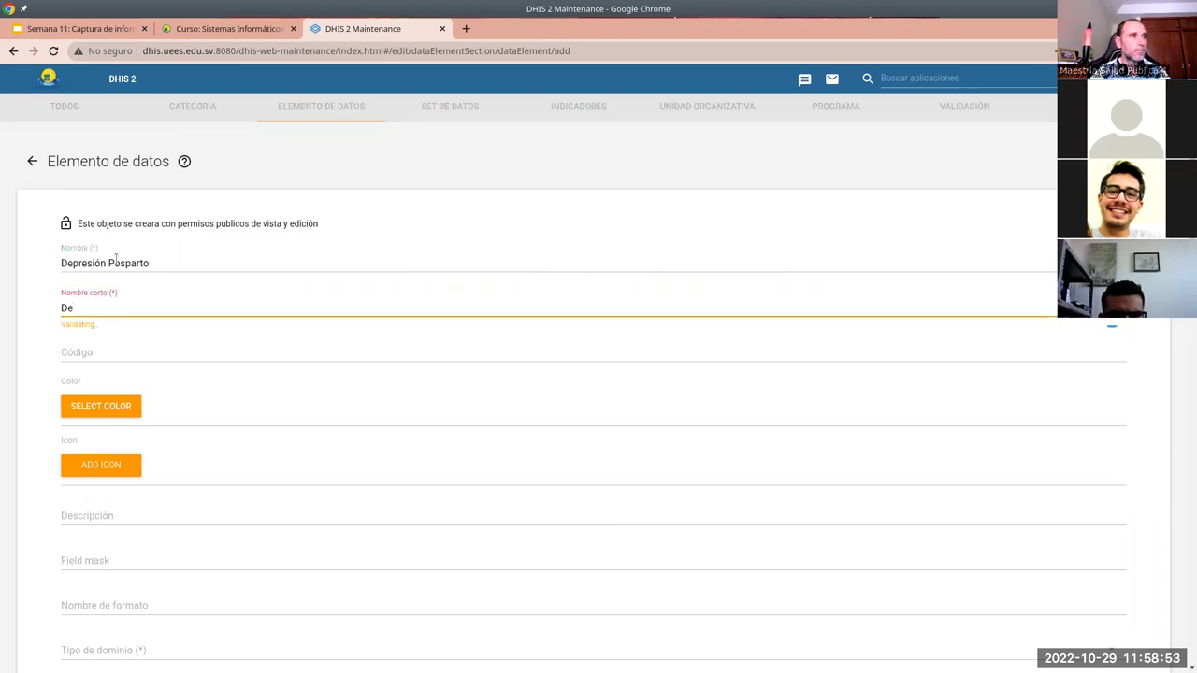
type("PpPosP")
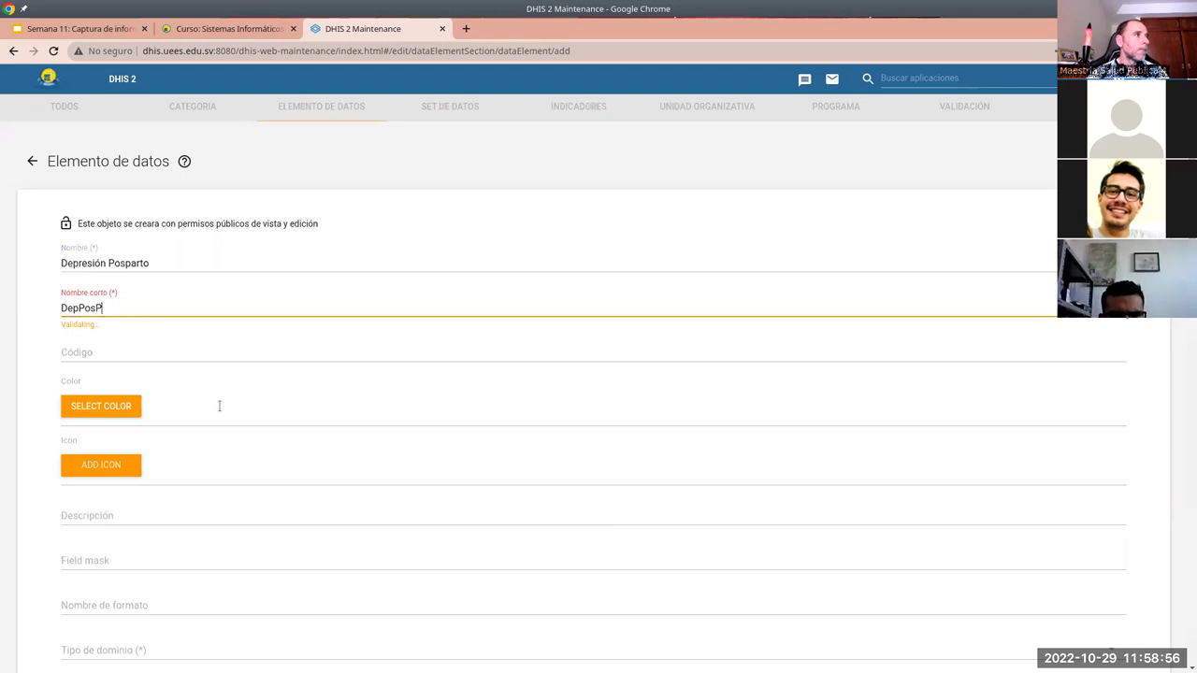
Set the Depresión Posparto data element's value type to Entero positivo o cero
scroll(215, 506, "down", 4)
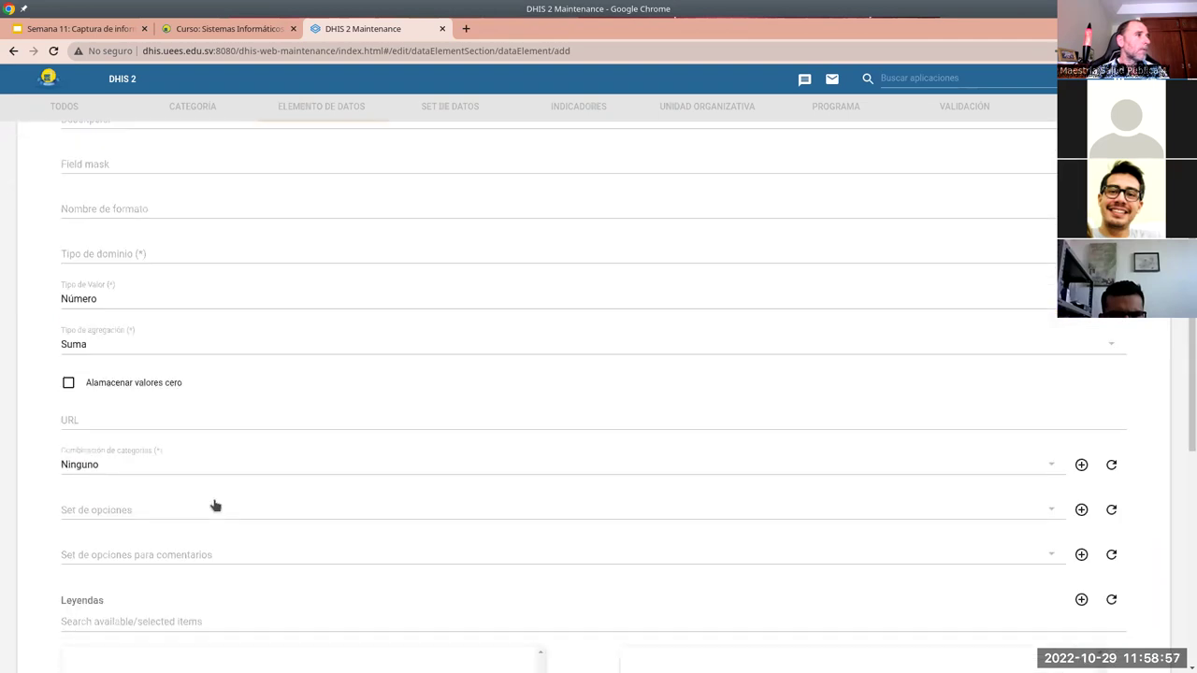
left_click(109, 296)
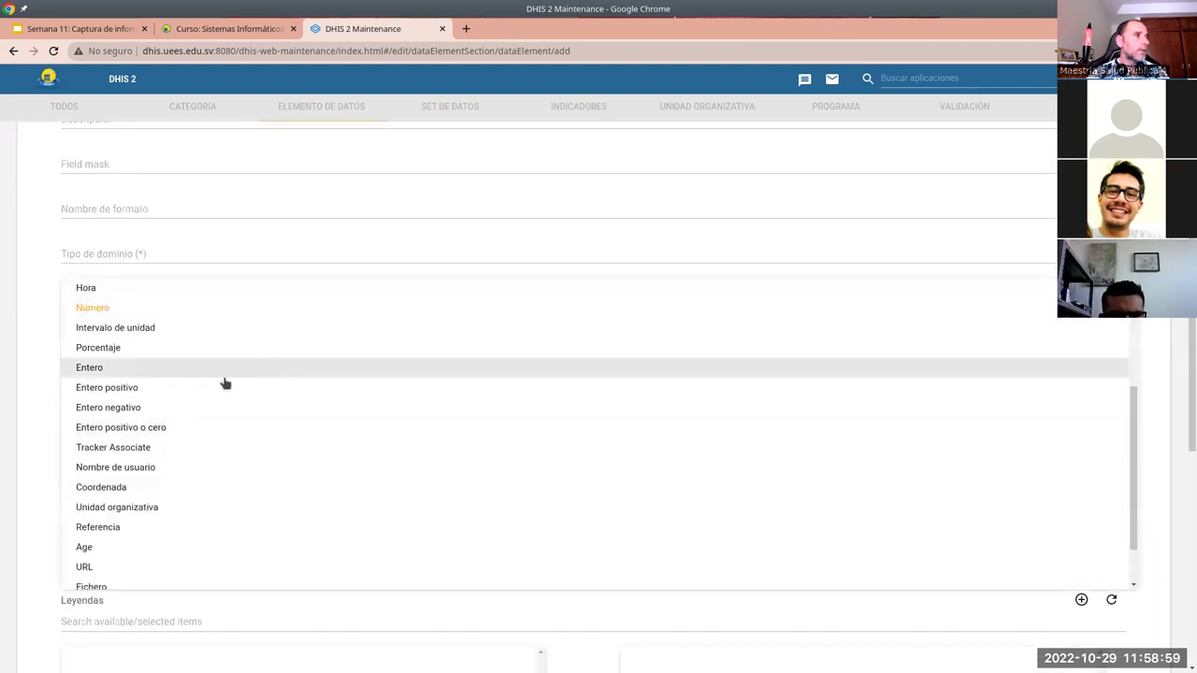
left_click(204, 435)
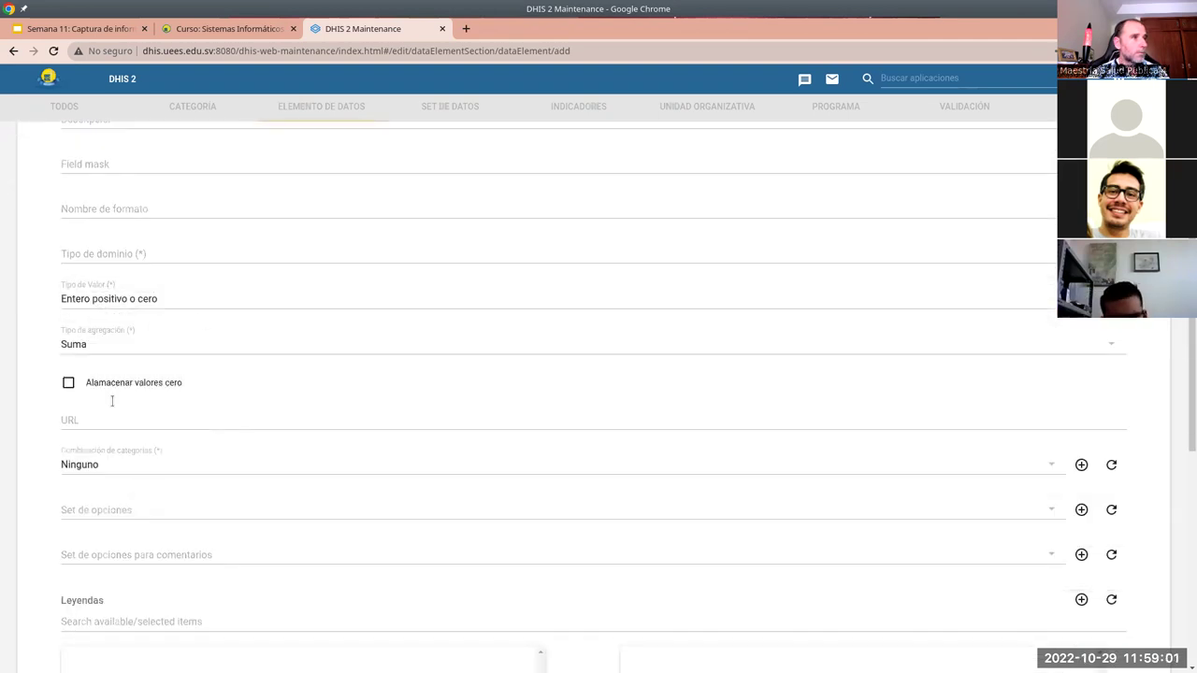
scroll(149, 452, "down", 2)
scroll(105, 273, "up", 1)
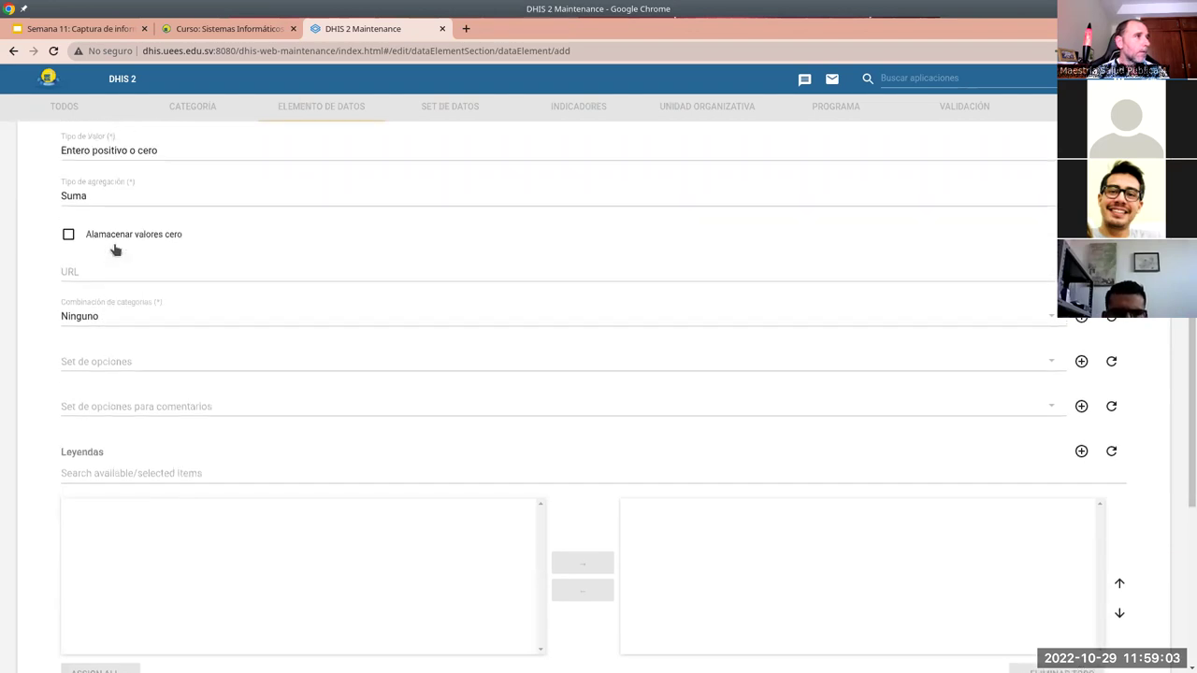
Set the Depresión Posparto data element's domain type to Agregar
left_click(120, 245)
left_click(13, 222)
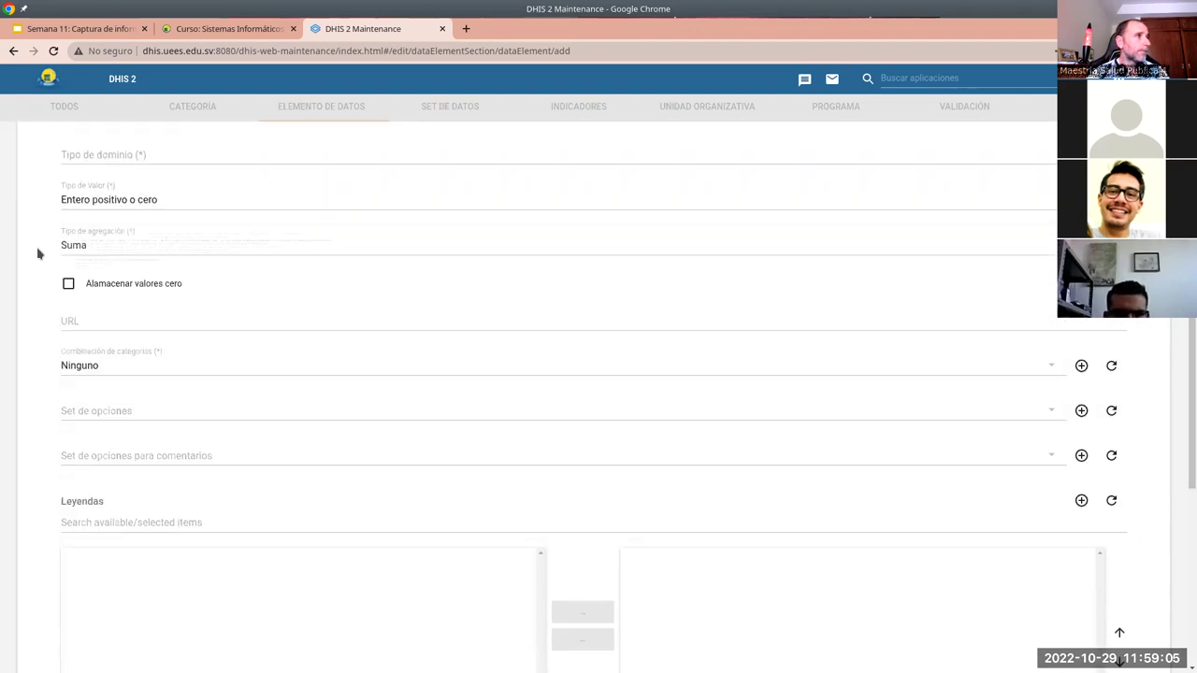
left_click(84, 159)
left_click(75, 155)
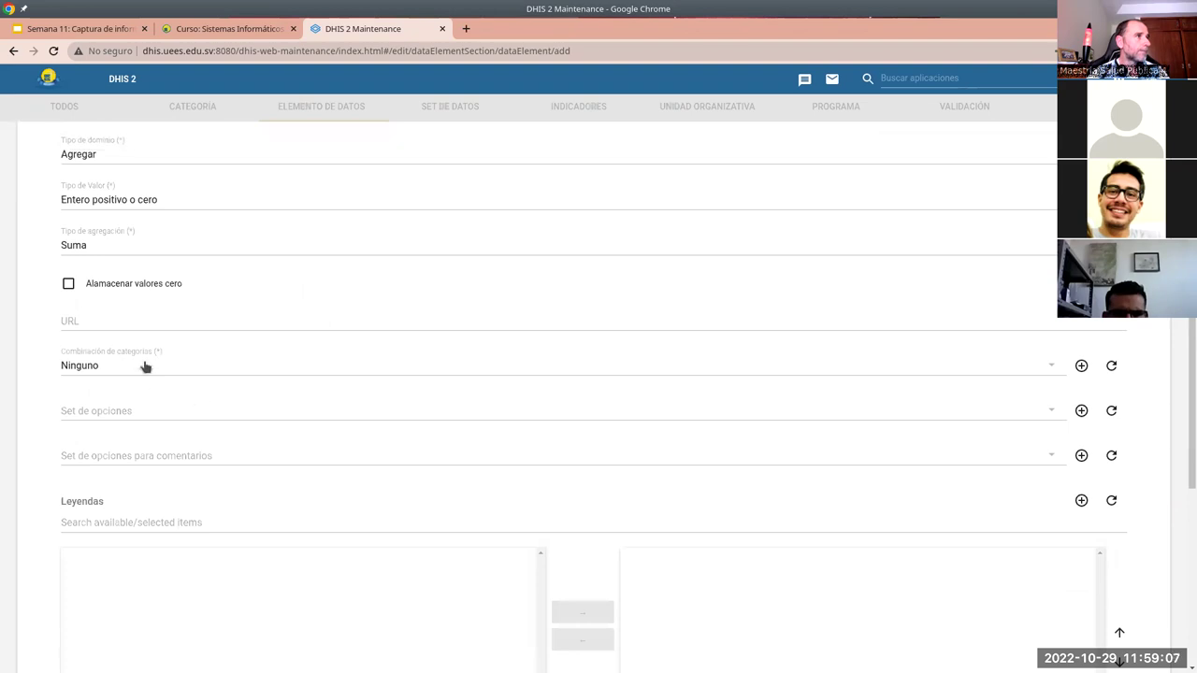
Assign Local as the aggregation level of the Depresión Posparto data element and save it
scroll(128, 388, "down", 2)
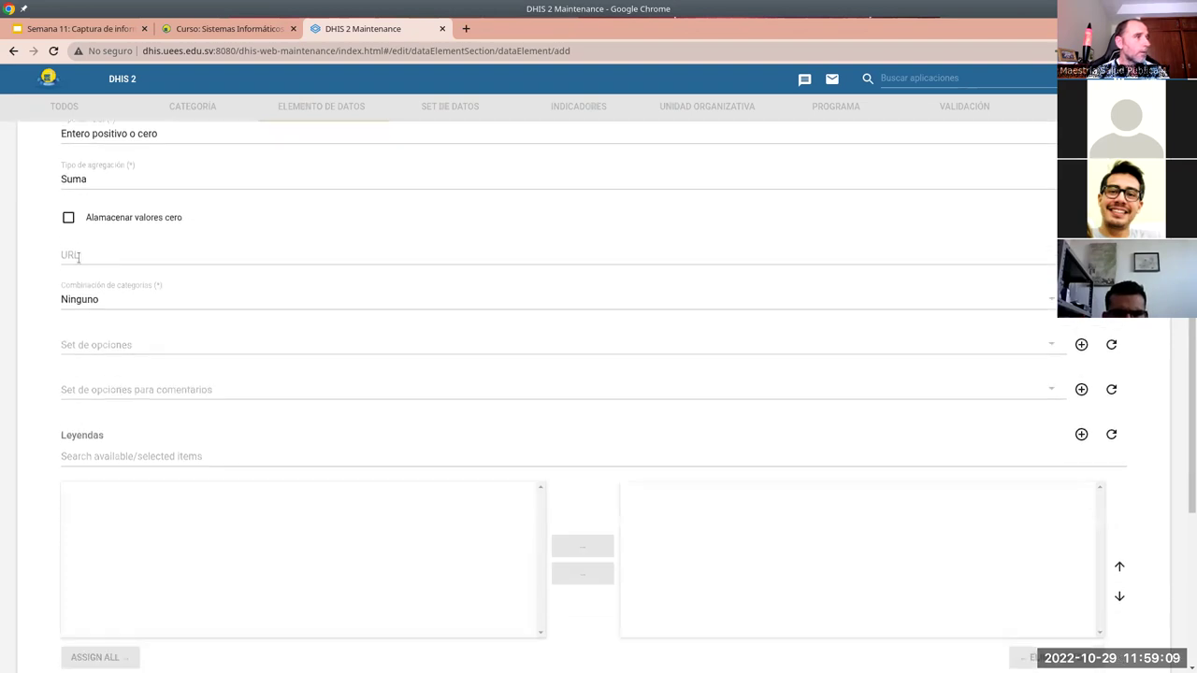
scroll(133, 510, "down", 5)
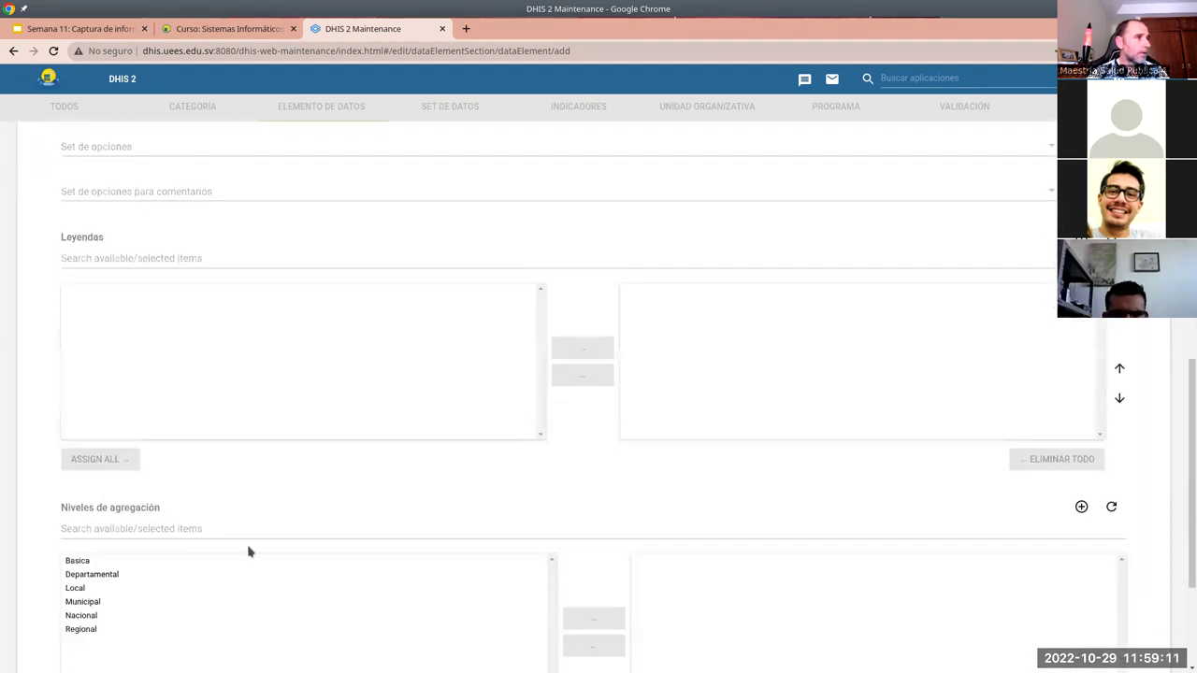
left_click(75, 522)
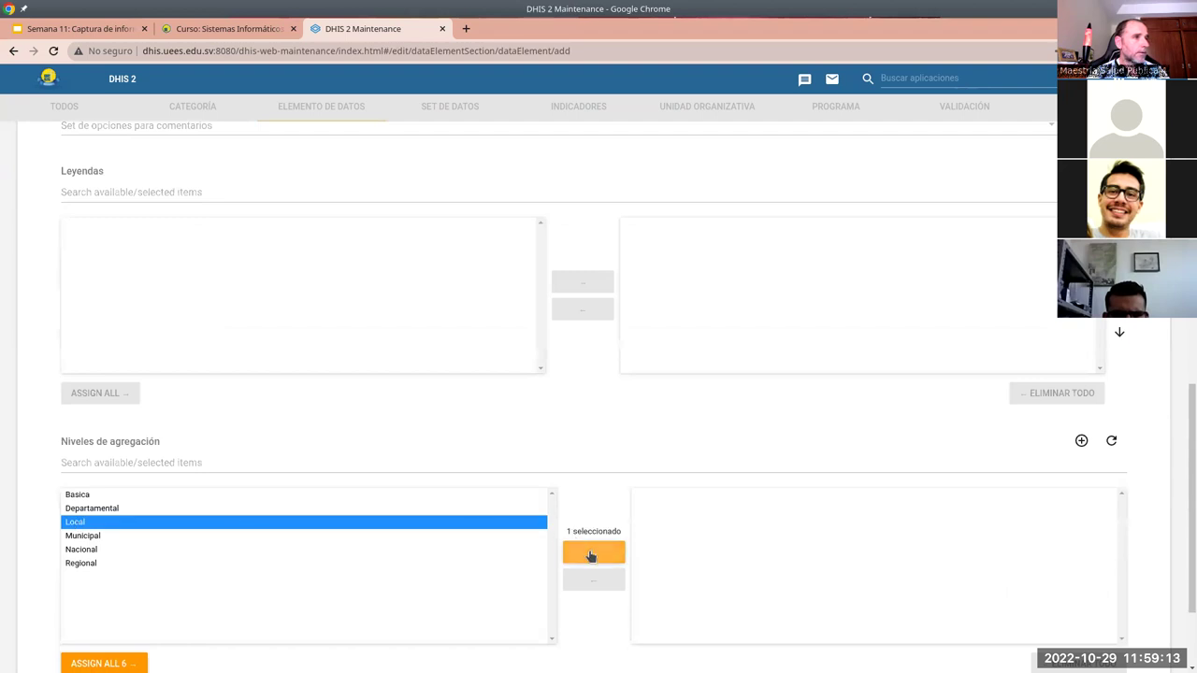
left_click(593, 553)
scroll(203, 572, "down", 3)
left_click(106, 574)
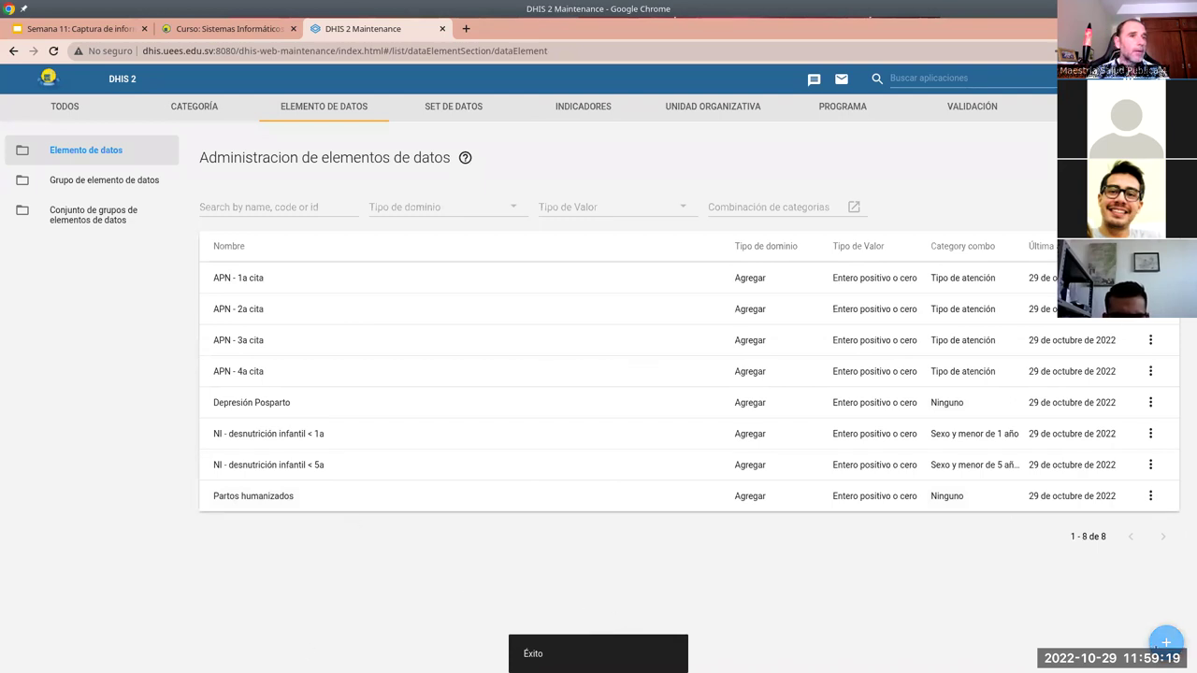
Create another data element named "Población de mujeres embarazadas" with the short name PEmb
left_click(1165, 643)
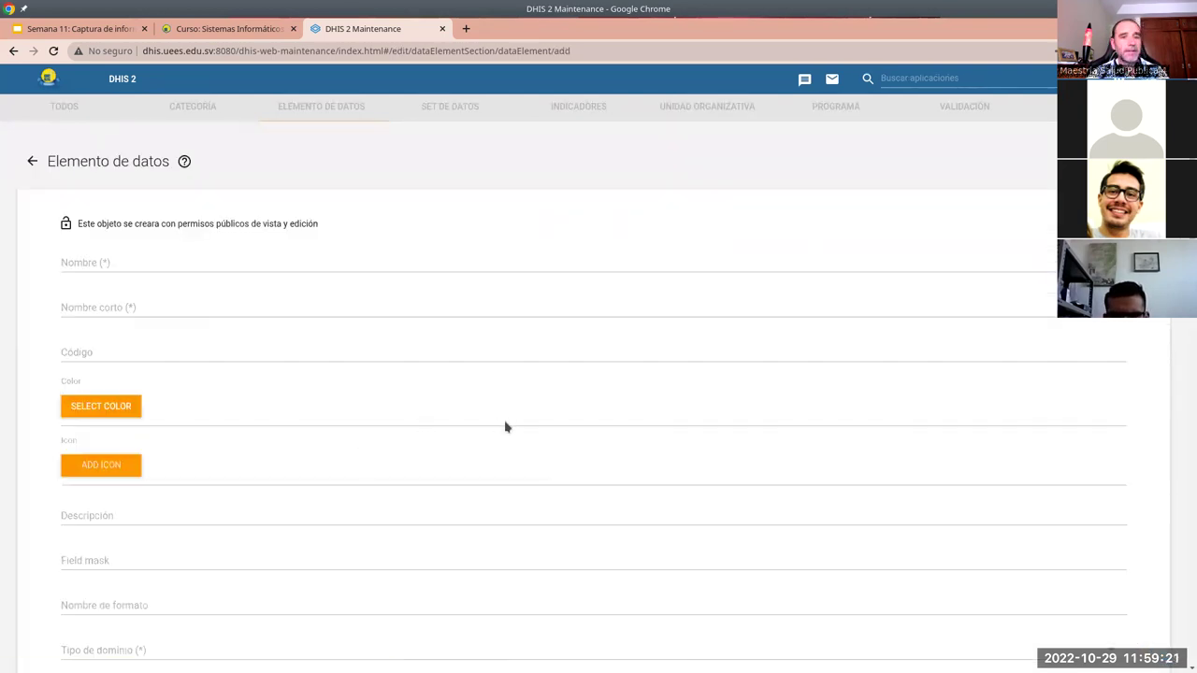
left_click(99, 265)
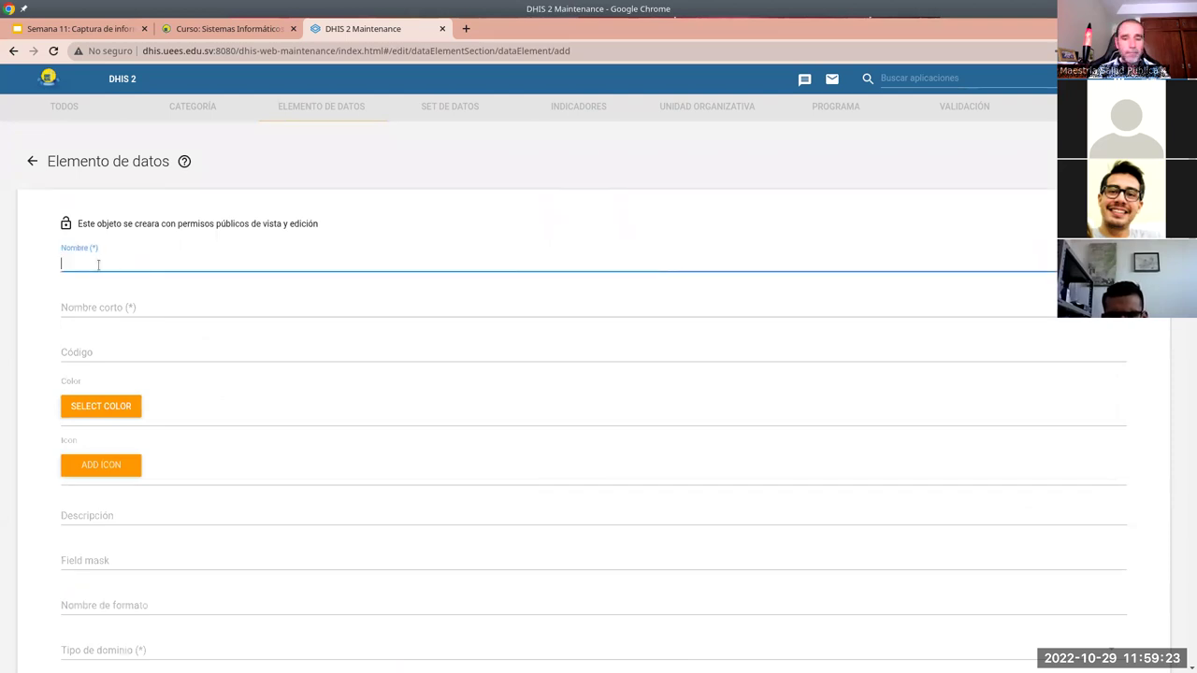
type("Población de muje")
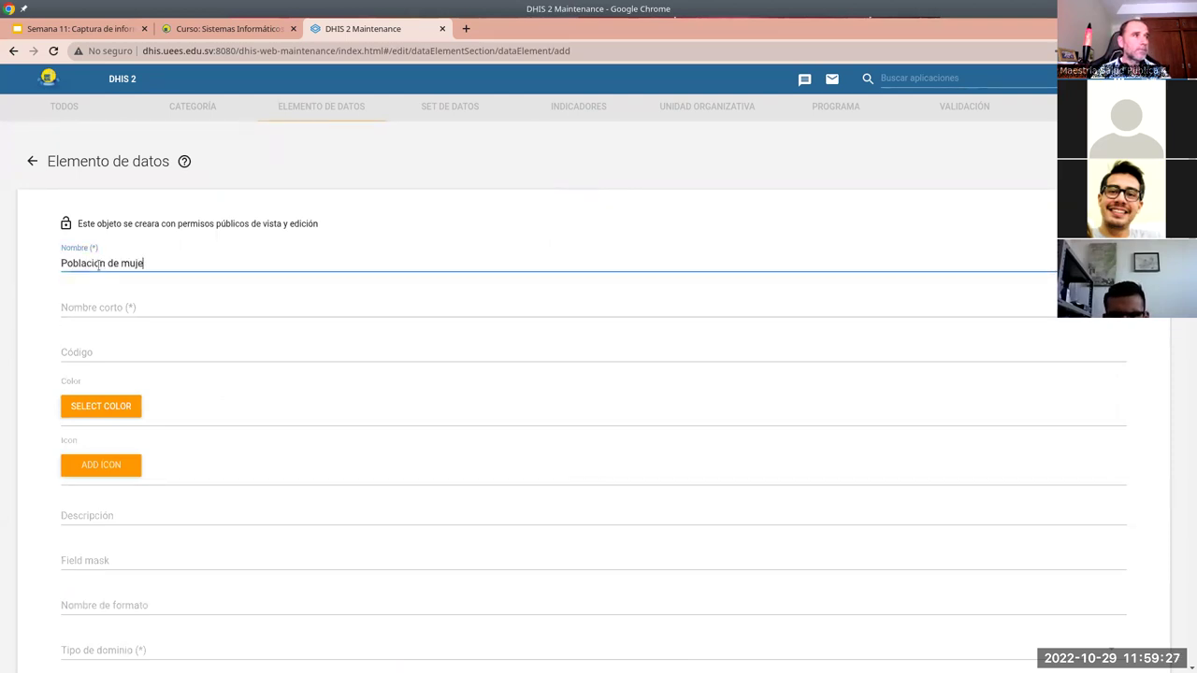
type("res embarazadas")
key("Tab")
type("P")
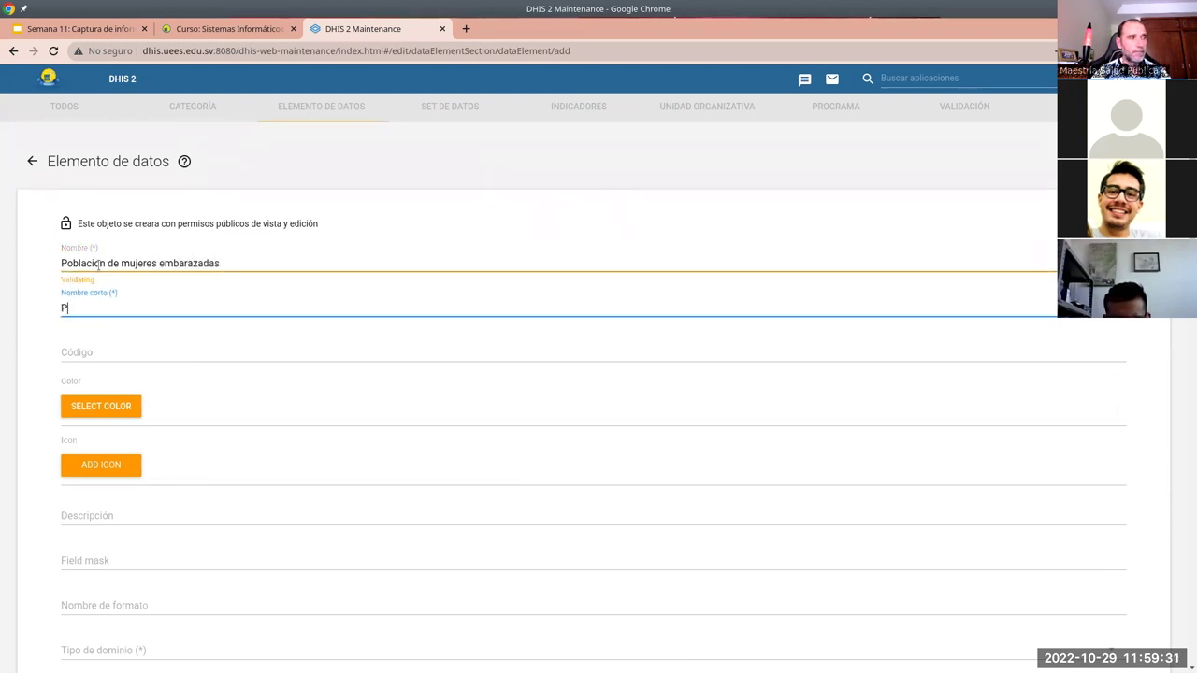
type("Emb")
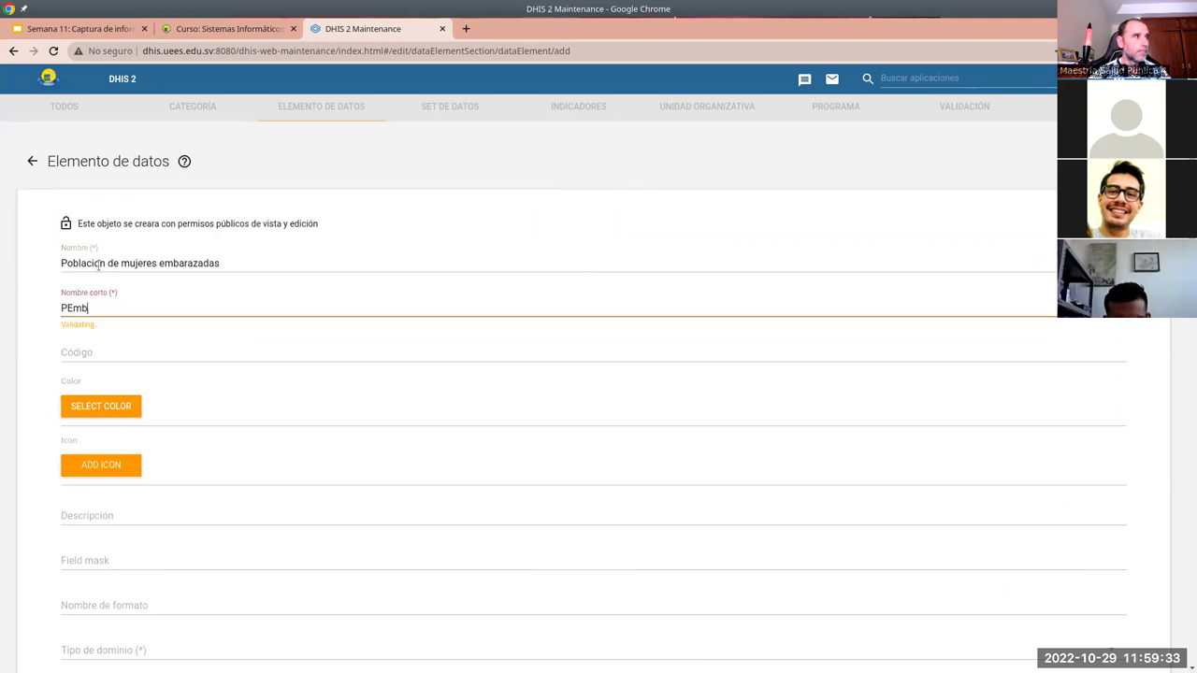
Set the pregnant women data element's value type to Entero positivo o cero and its domain type to Agregar
scroll(346, 337, "down", 5)
left_click(131, 340)
left_click(145, 448)
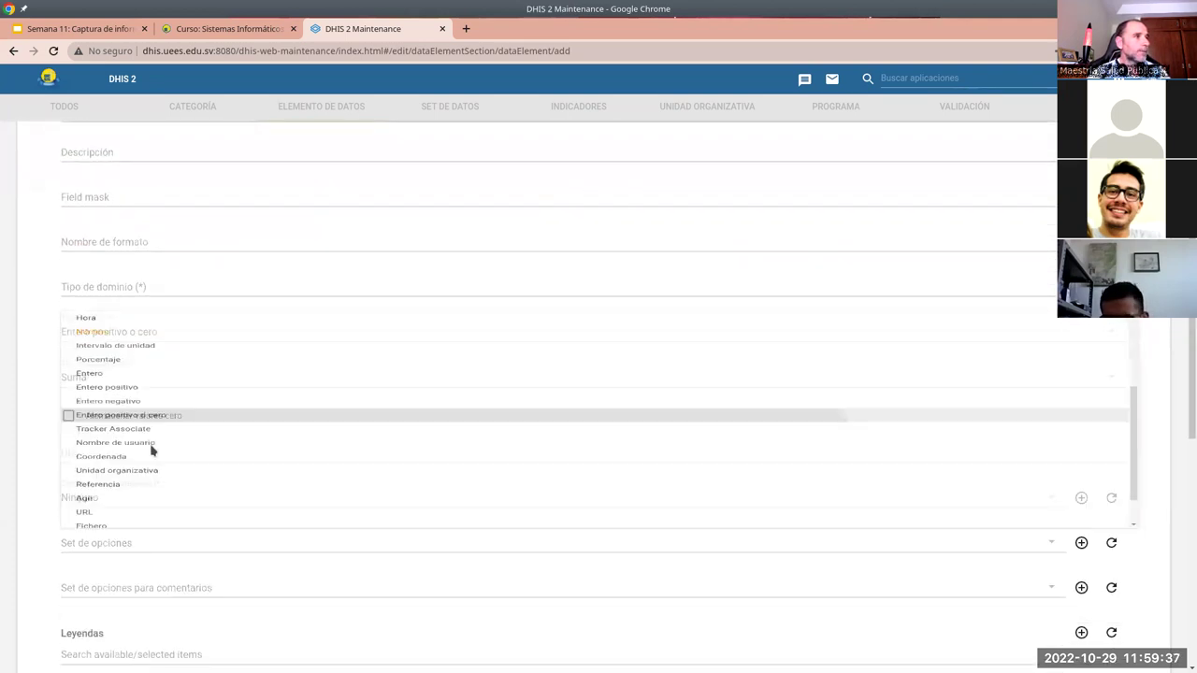
left_click(134, 286)
left_click(127, 290)
Assign Local as the aggregation level of the Población de mujeres embarazadas data element and save it
scroll(212, 409, "down", 3)
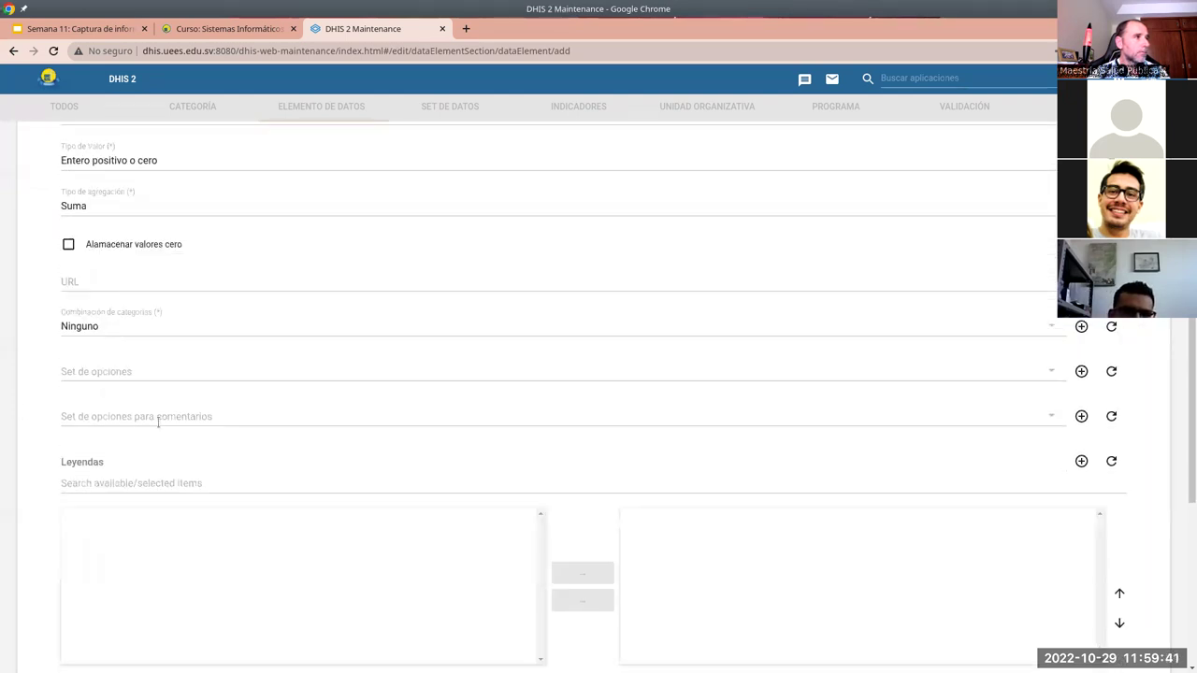
scroll(184, 565, "down", 3)
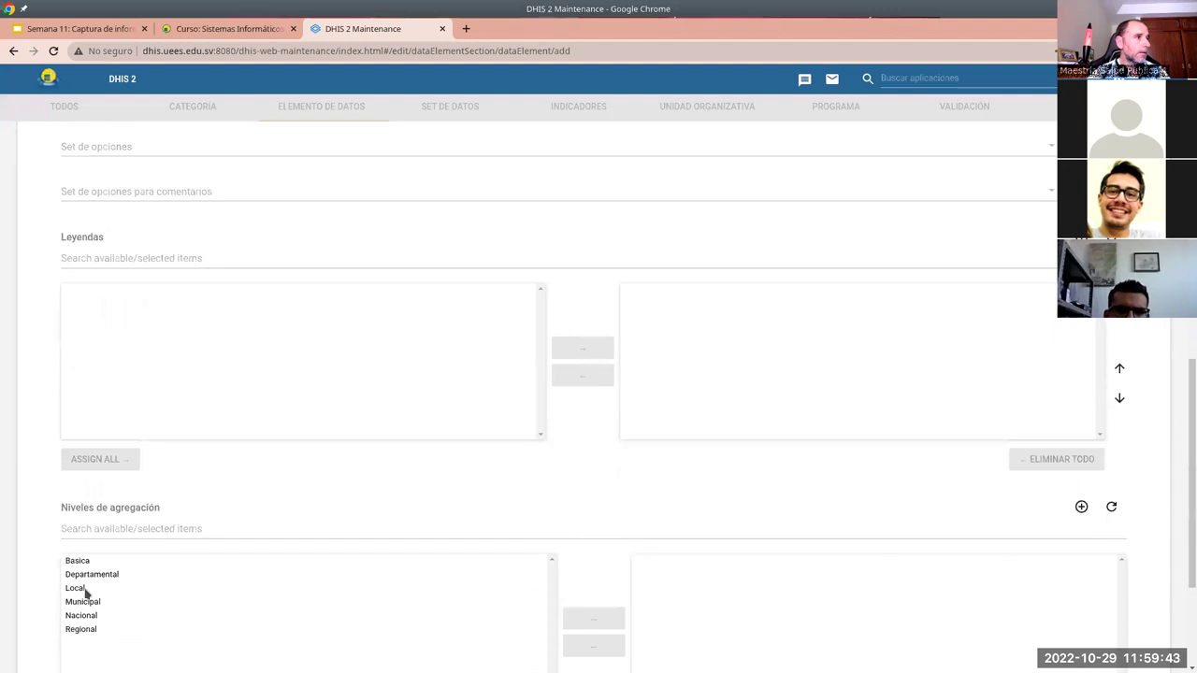
left_click(325, 550)
left_click(622, 583)
scroll(476, 543, "down", 2)
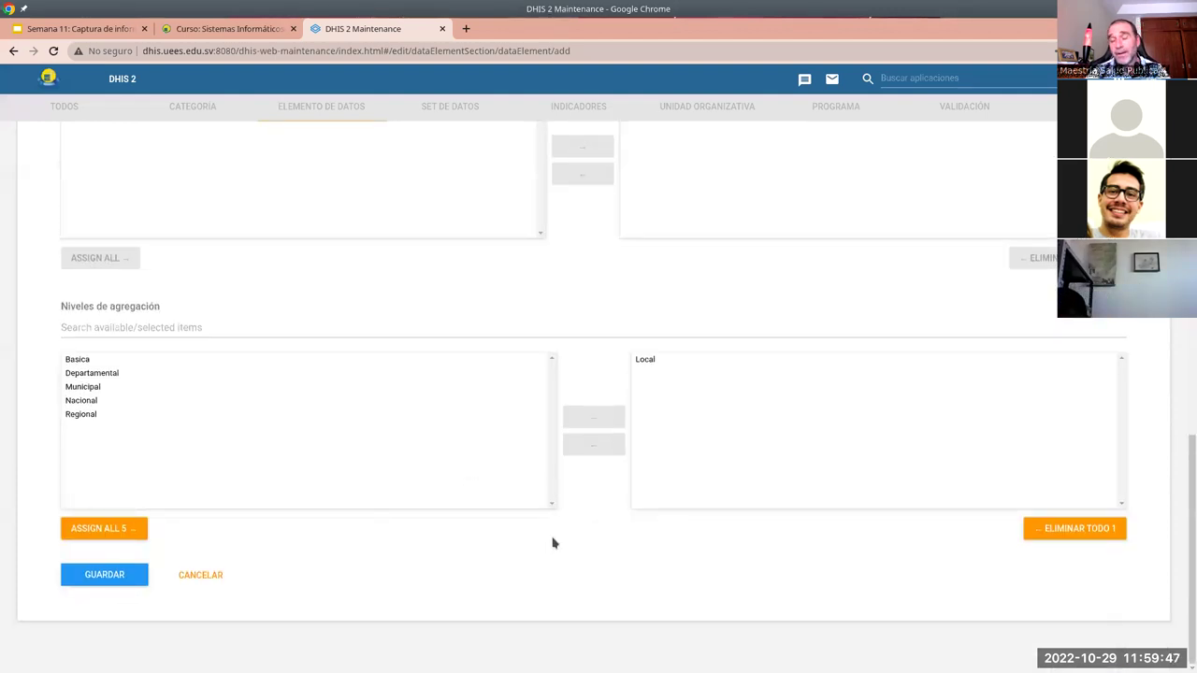
left_click(106, 574)
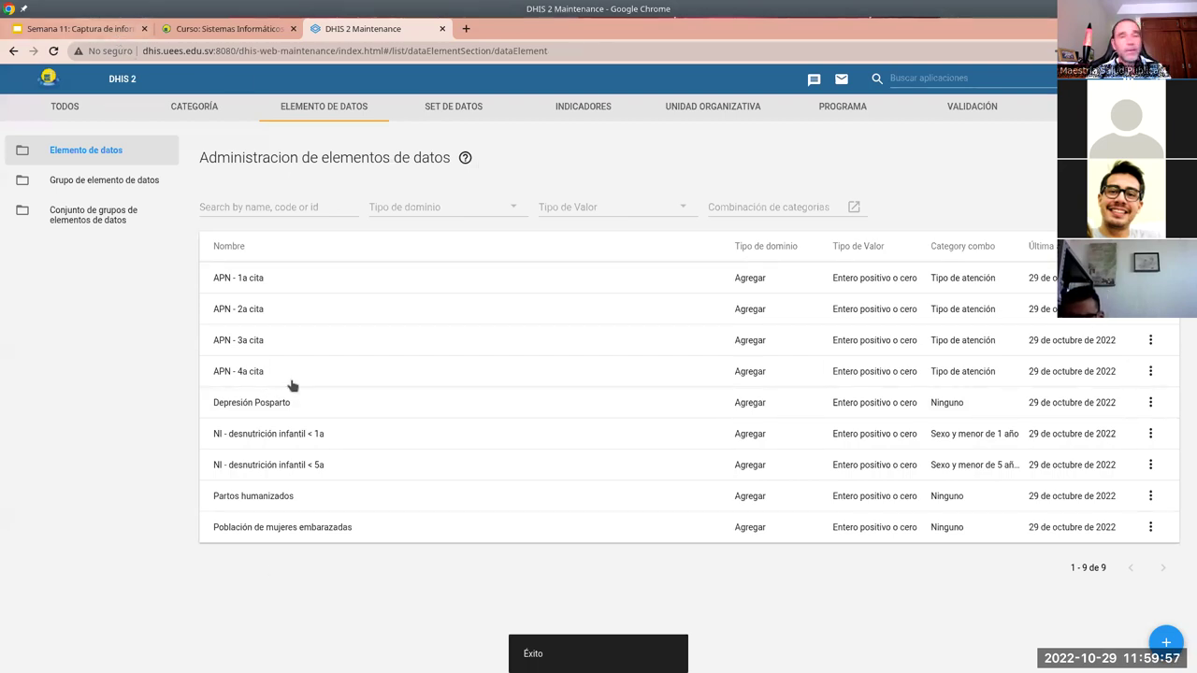
Switch to the Semana 11 Google Slides deck and present the Paso 4 slide, revealing the data elements and their groups
left_click(91, 31)
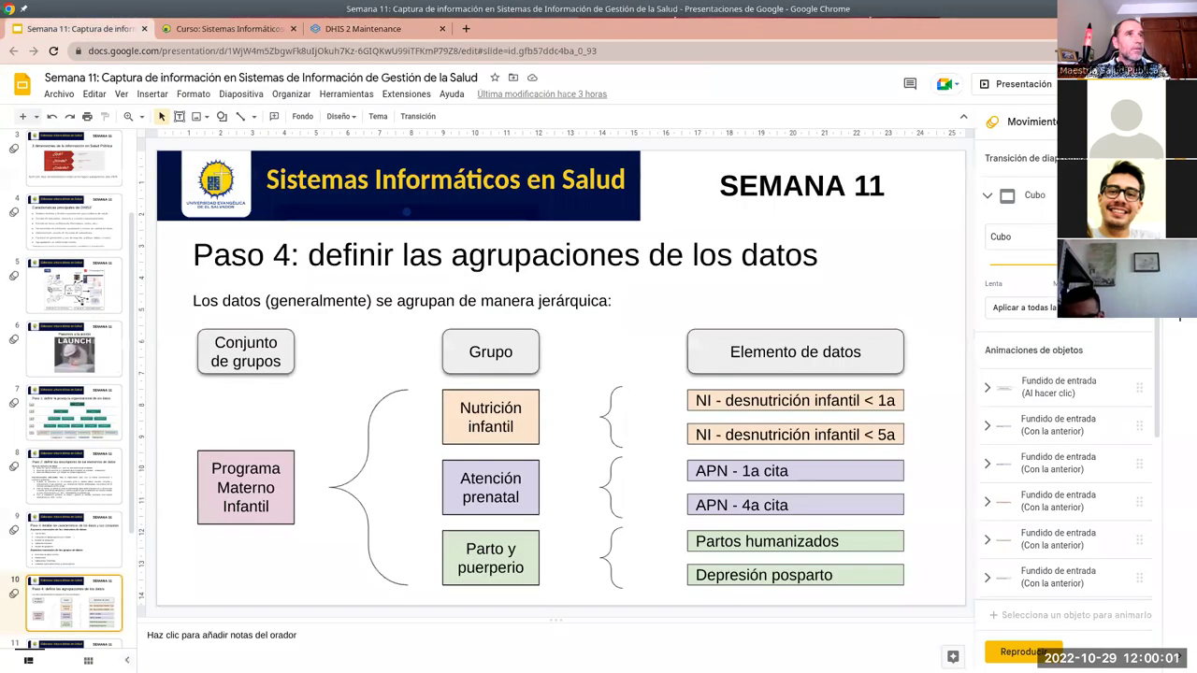
left_click(1020, 84)
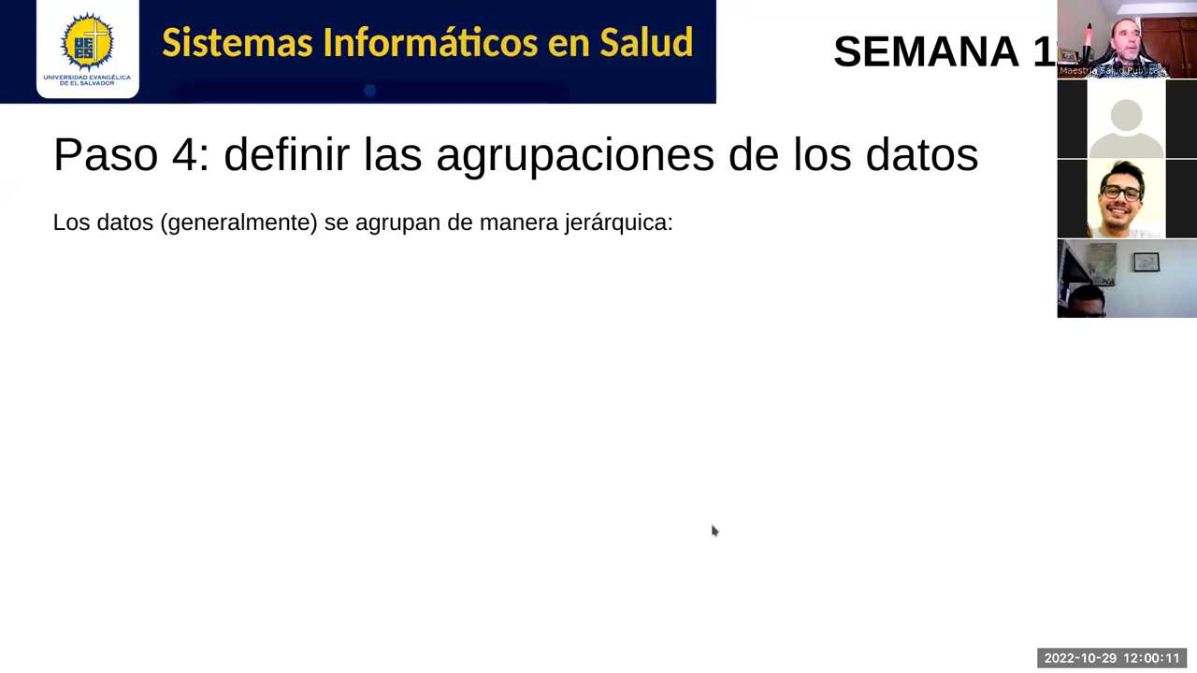
key("Right")
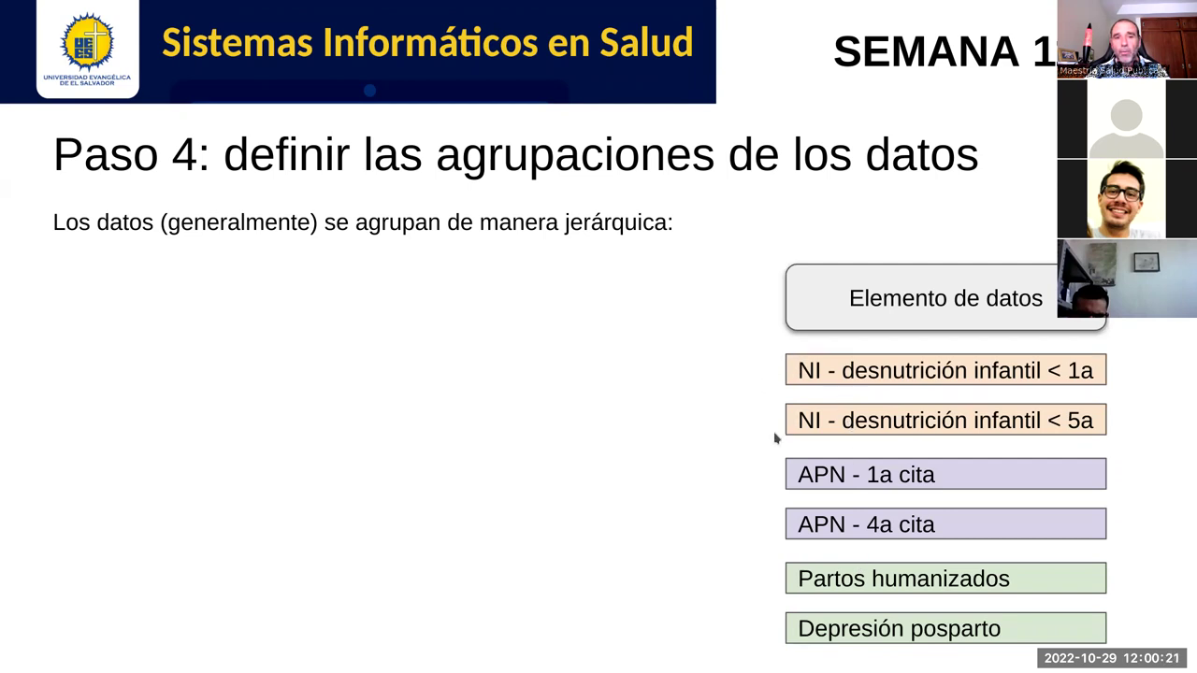
key("Right")
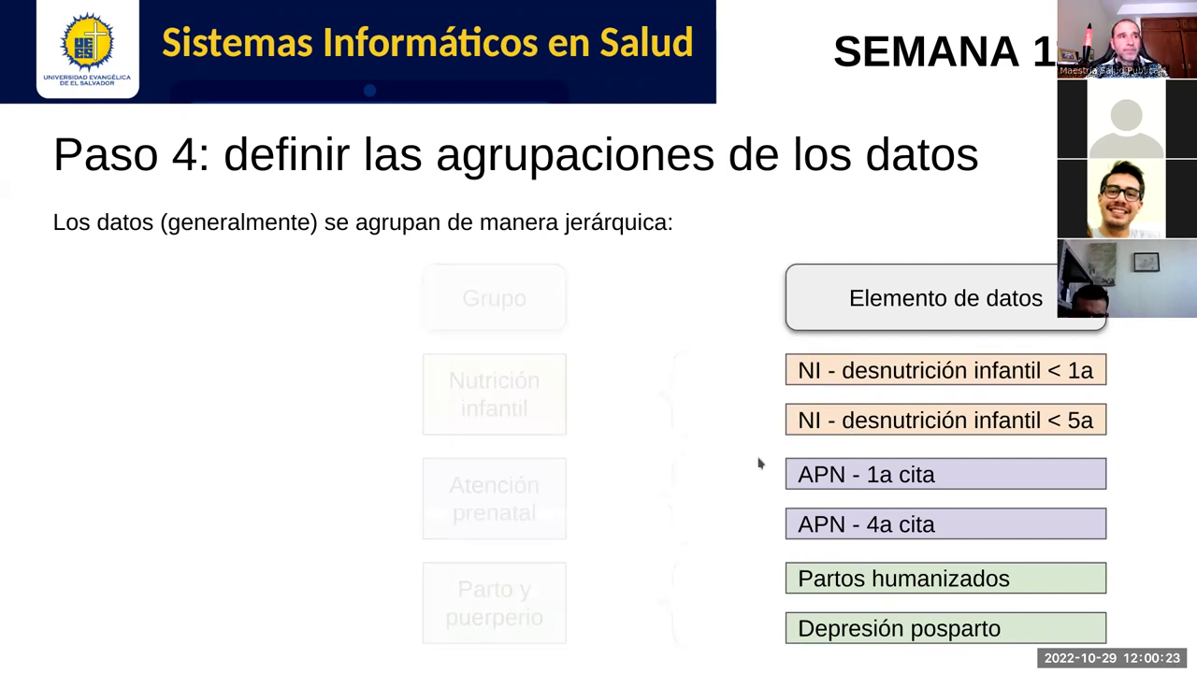
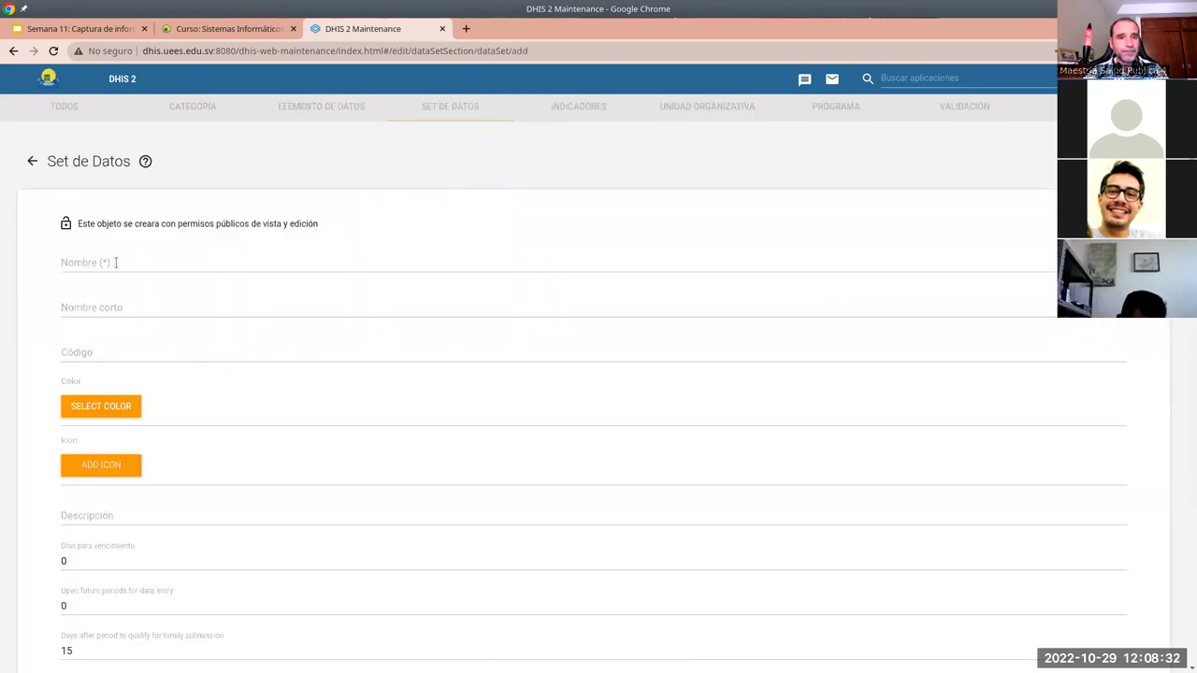
Name the new data set "Programa Materno Infantil"
left_click(116, 263)
type("Prog")
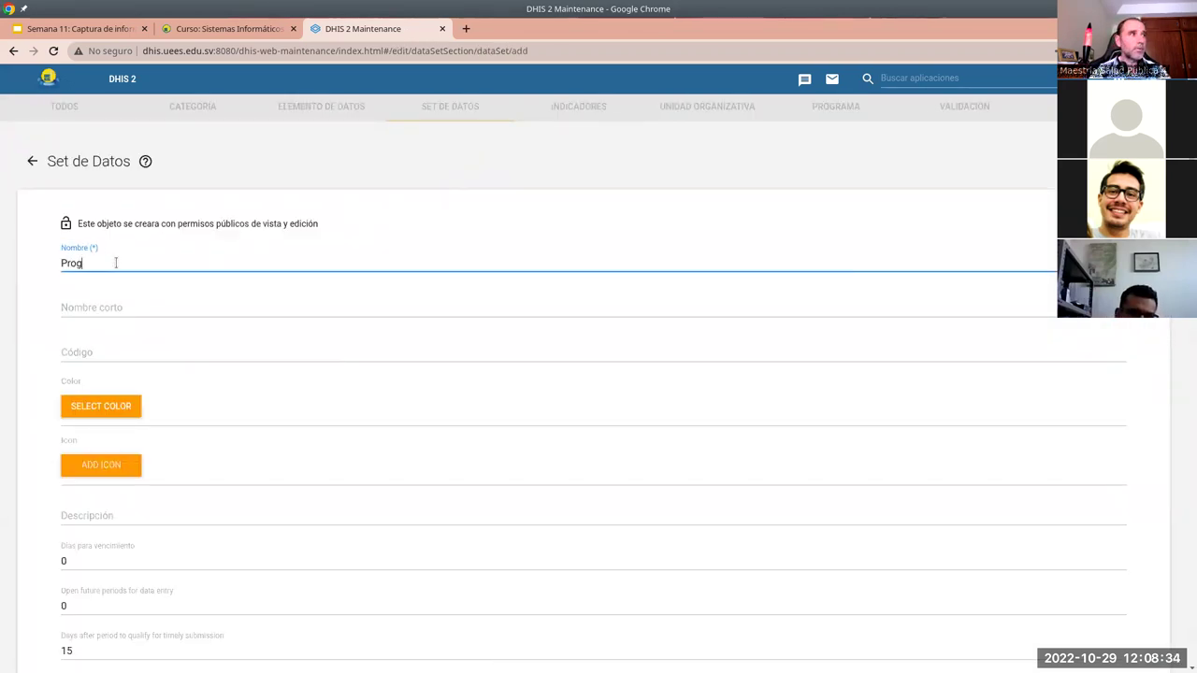
type("rama Matern")
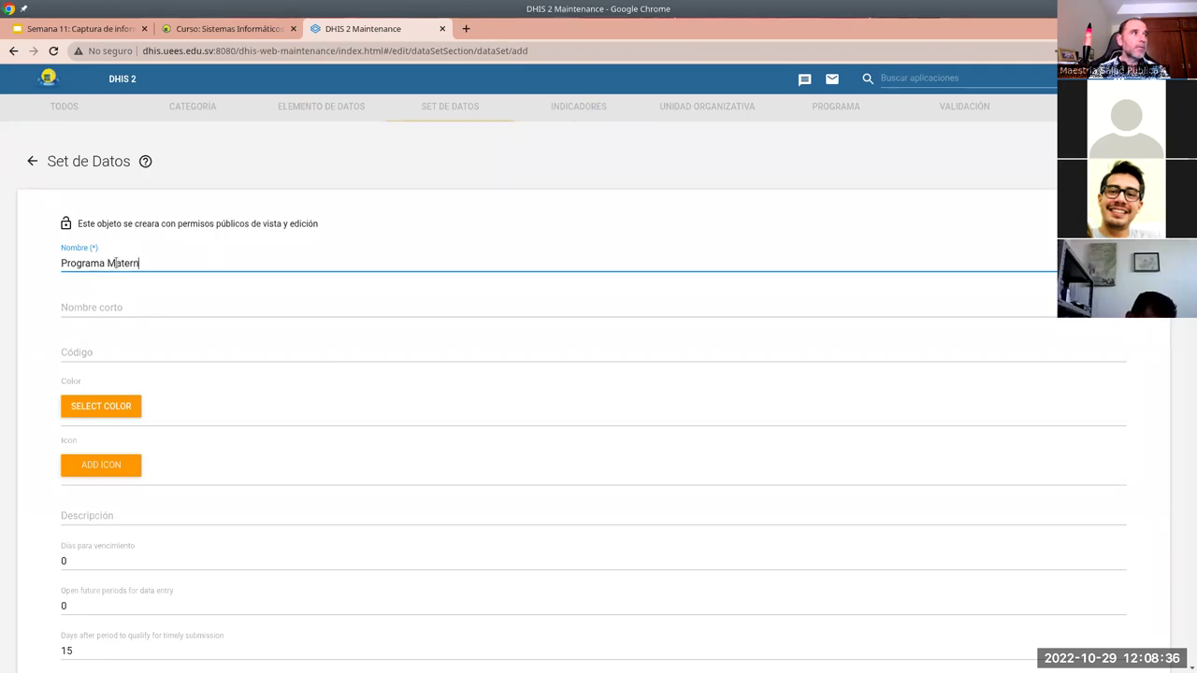
type("o Infantil")
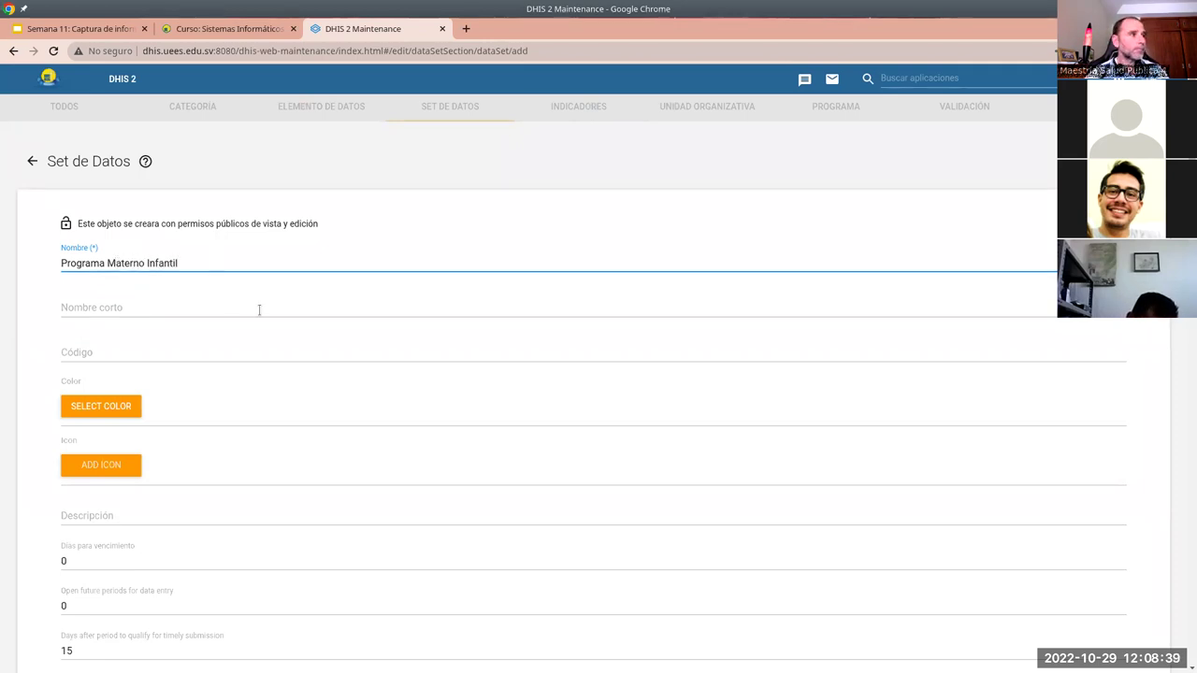
Examine the data set's submission deadline fields and the available period types
scroll(259, 310, "down", 2)
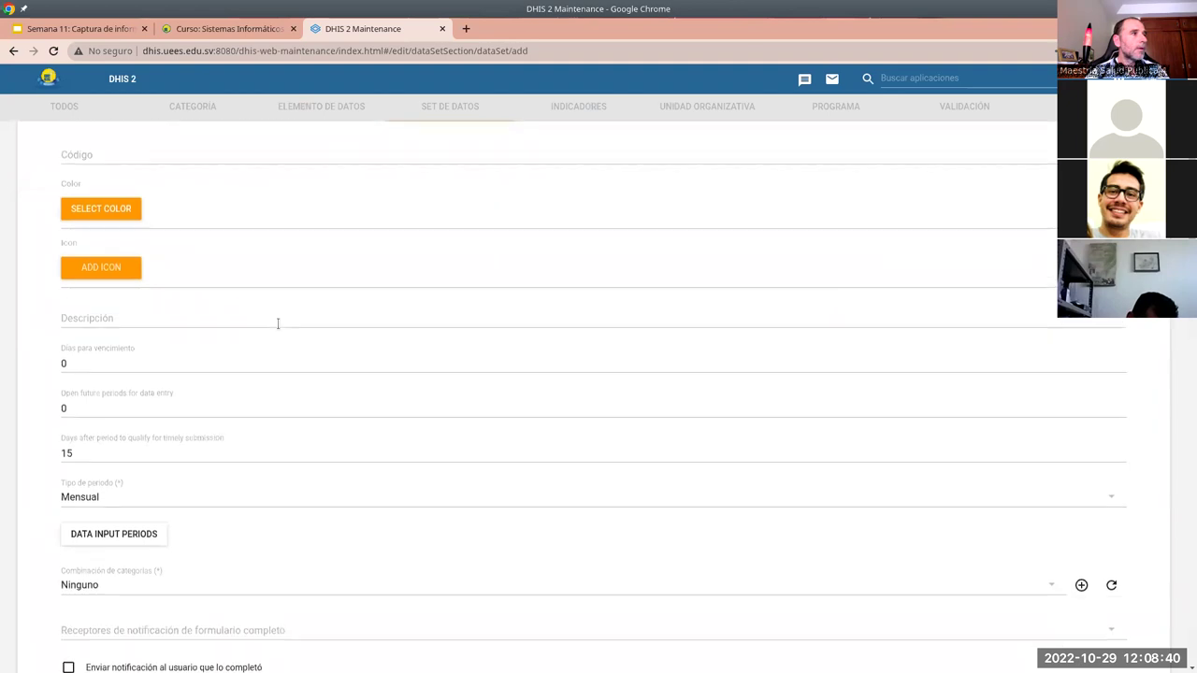
scroll(163, 455, "down", 1)
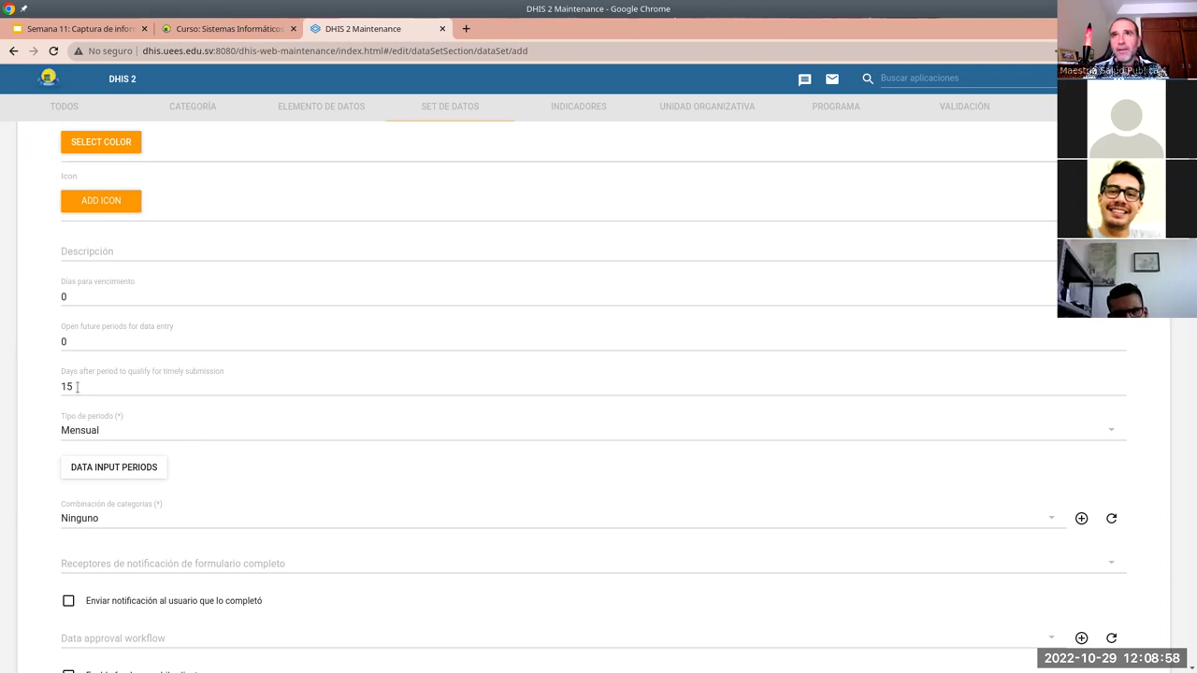
scroll(99, 277, "down", 1)
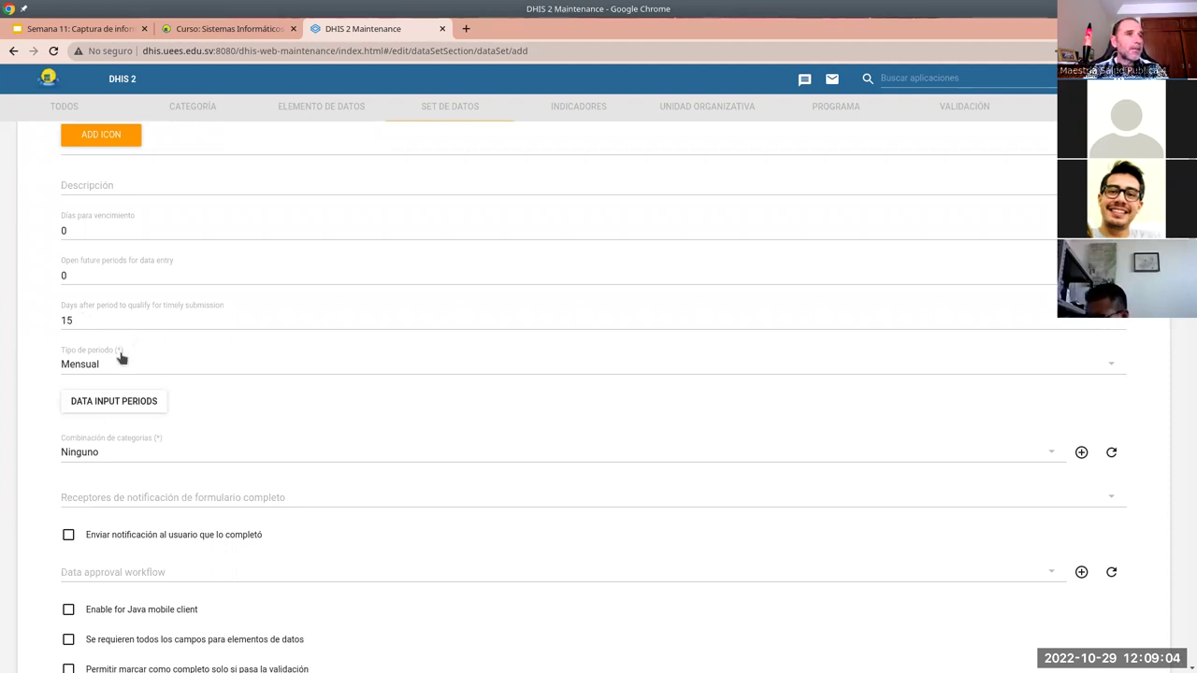
left_click(75, 367)
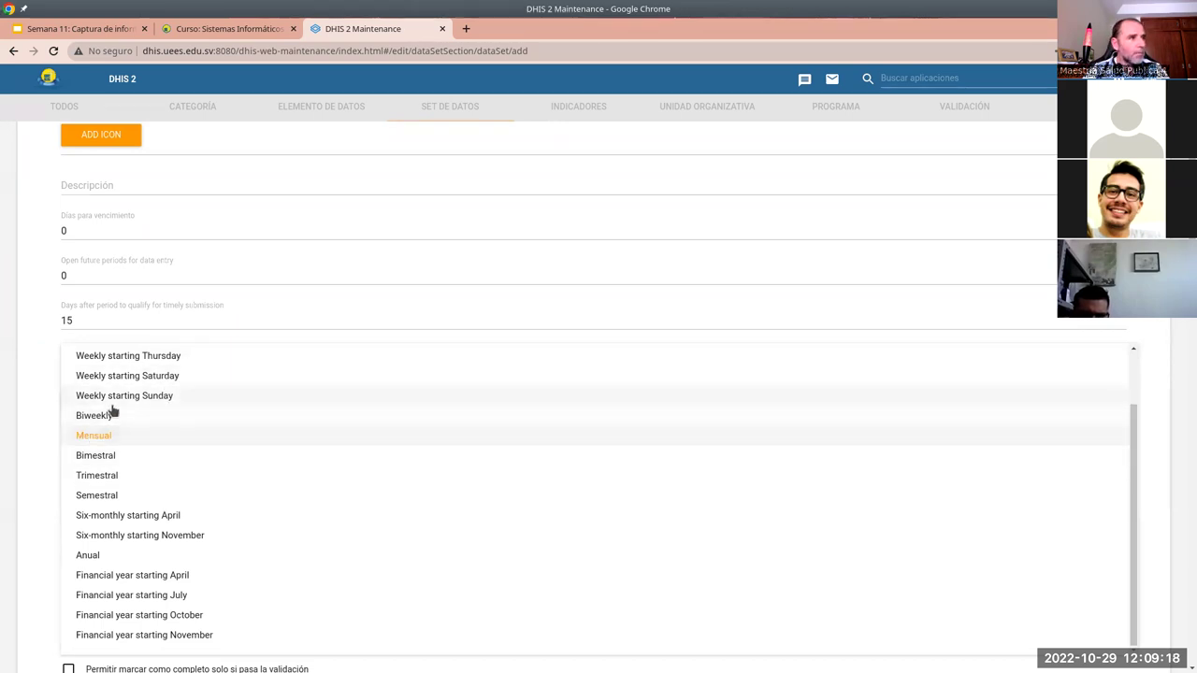
left_click(33, 365)
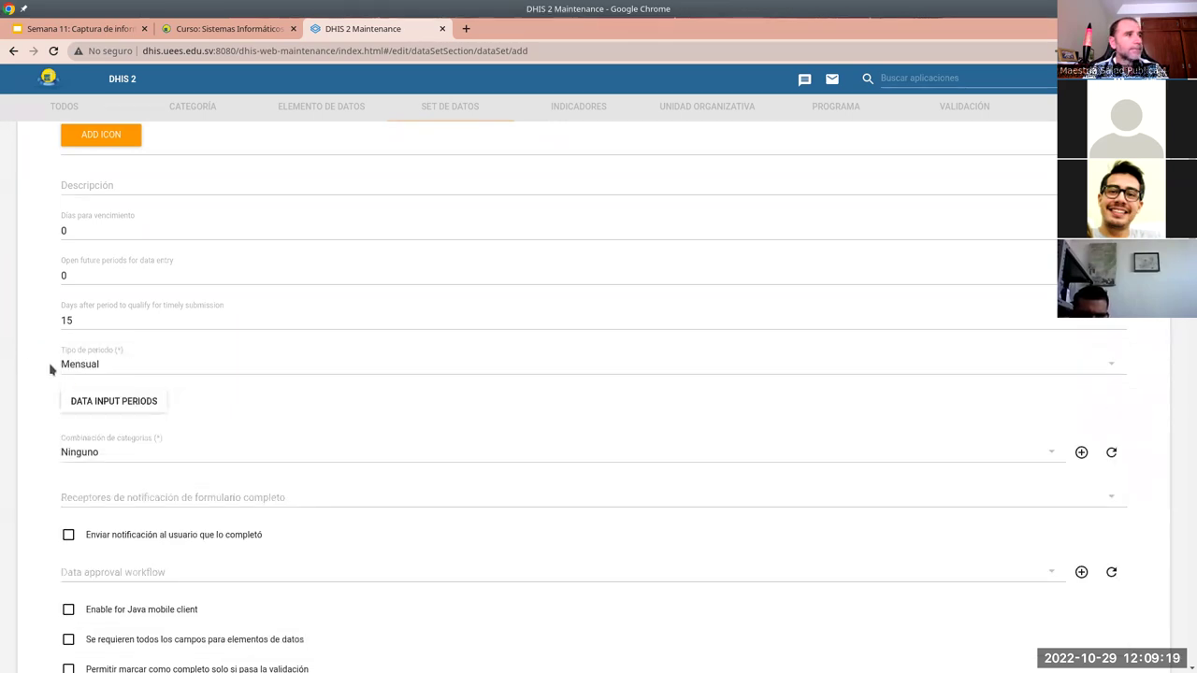
Add January 2022 (Enero) as a data input period of the Programa Materno Infantil data set
left_click(101, 401)
left_click(392, 380)
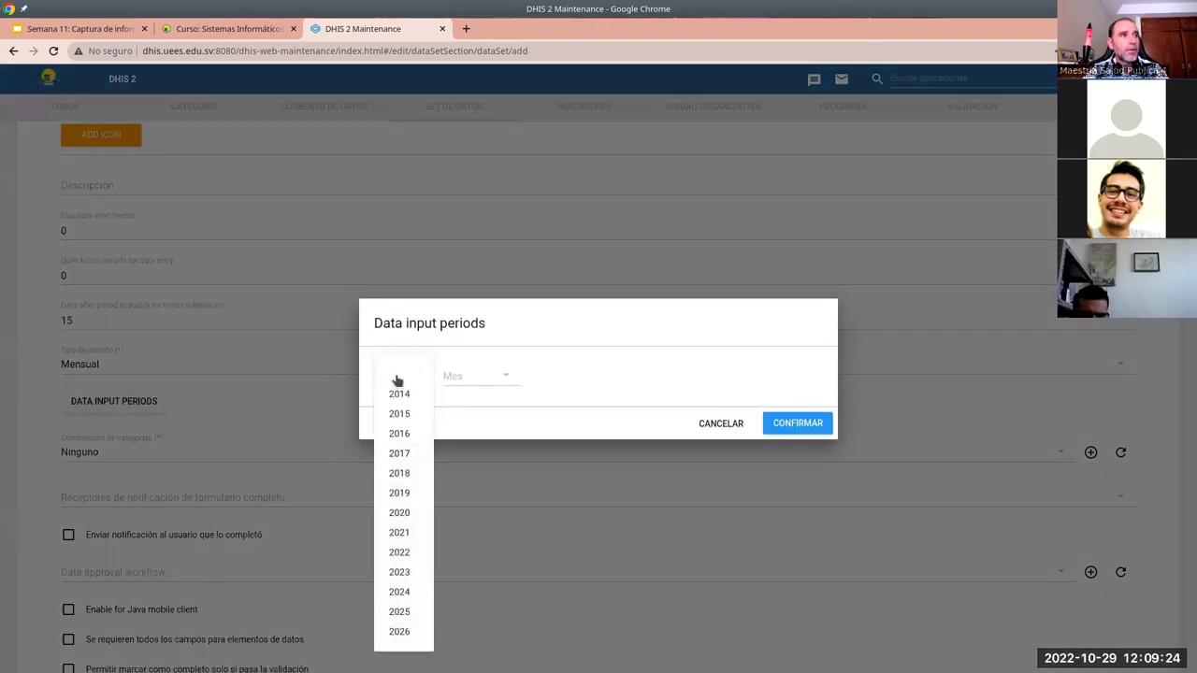
left_click(400, 554)
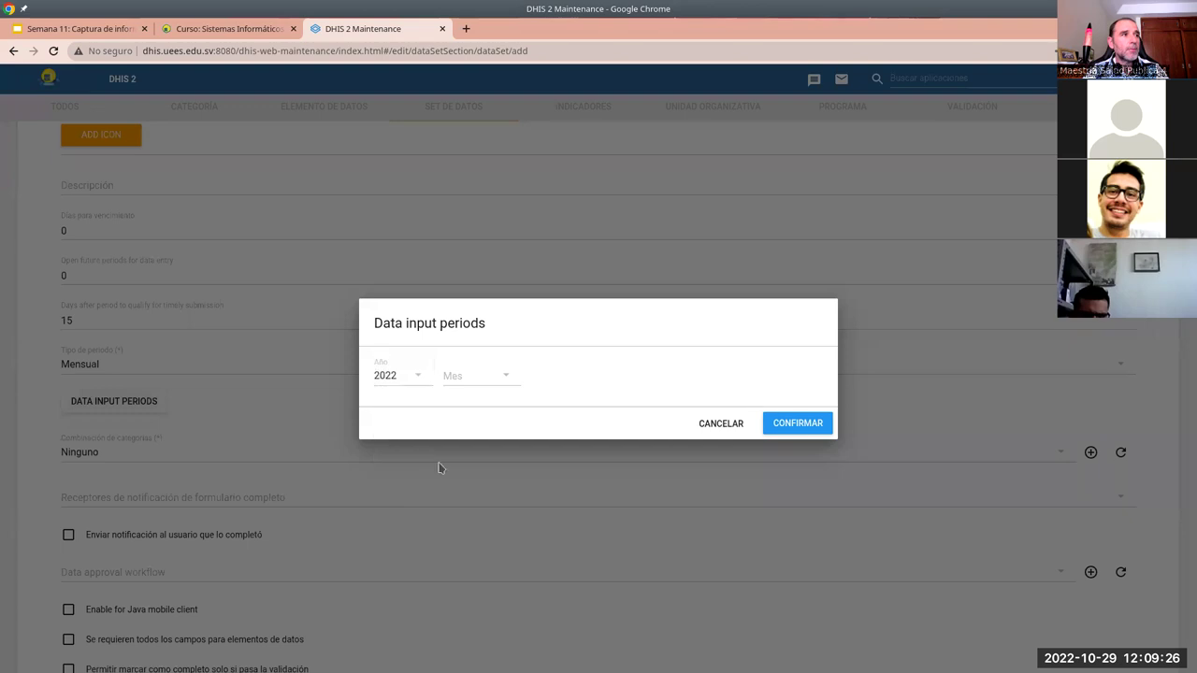
left_click(478, 383)
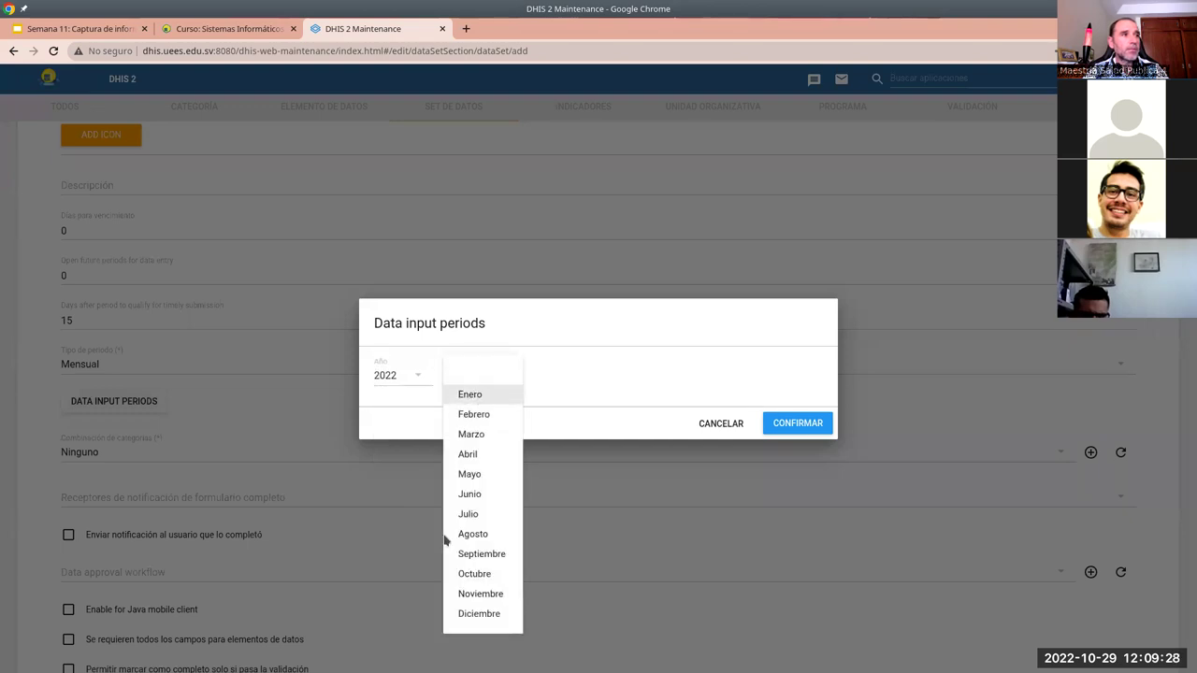
left_click(481, 399)
Set the opening date of the January 2022 input period to January 1, 2022 and confirm the data input periods
left_click(621, 361)
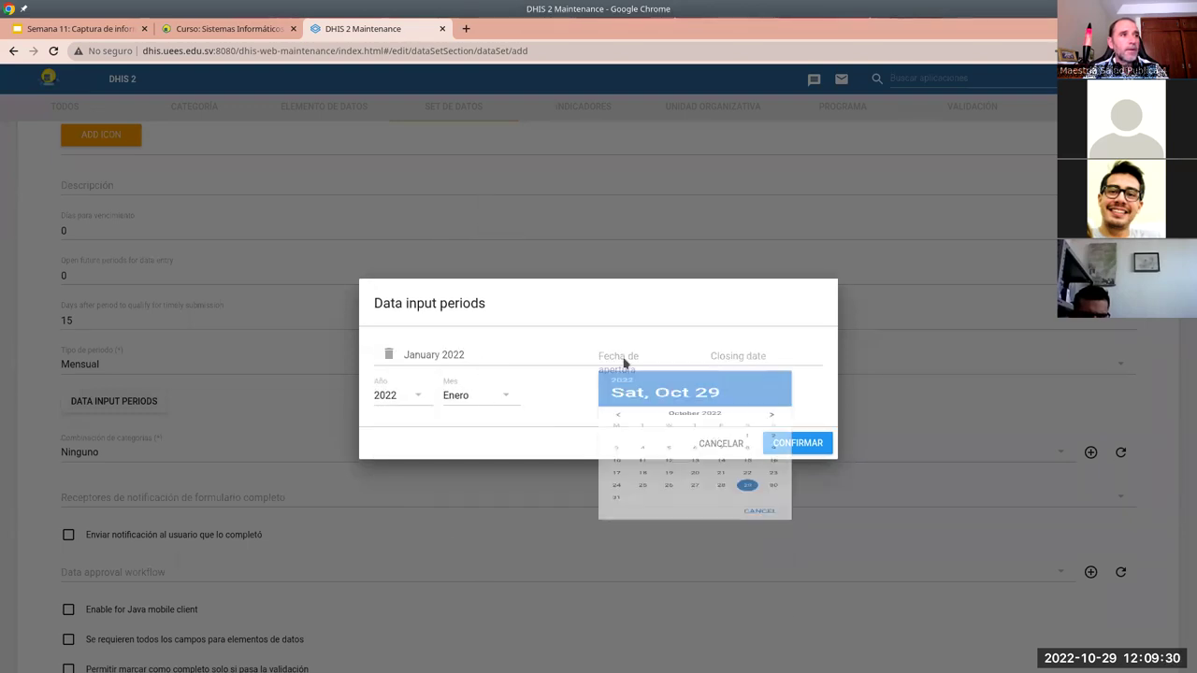
left_click(617, 452)
left_click(617, 452)
left_click(617, 452)
left_click(617, 452)
left_click(618, 452)
left_click(617, 451)
left_click(618, 451)
left_click(617, 452)
left_click(617, 452)
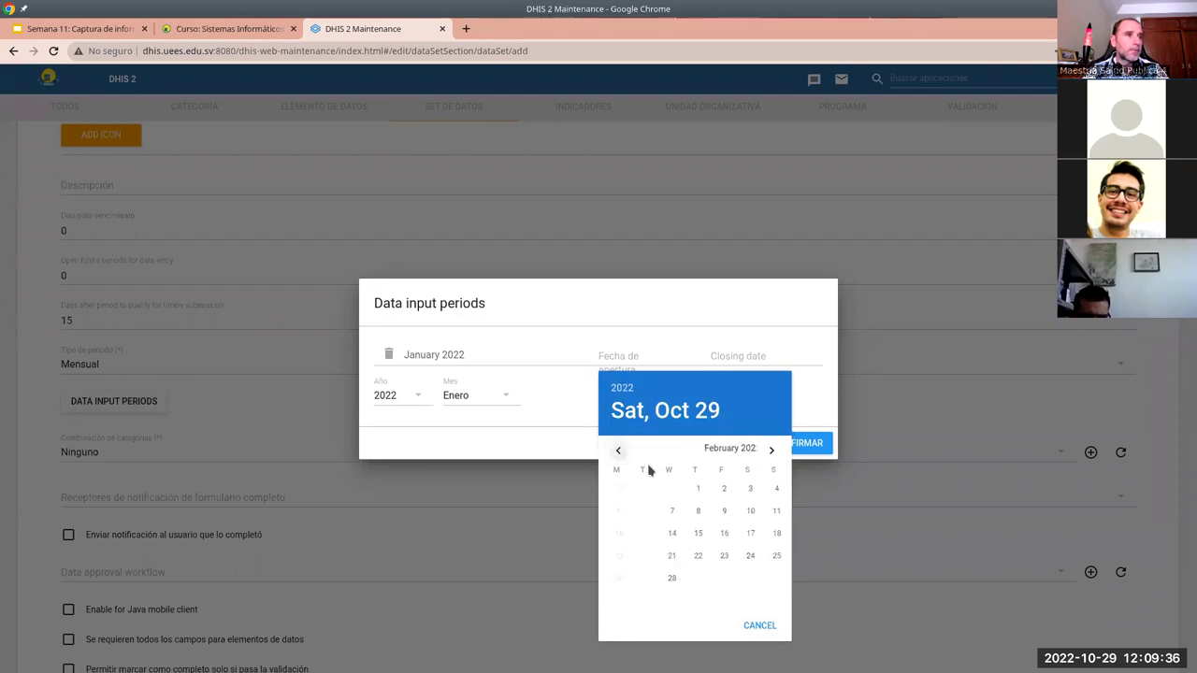
left_click(747, 488)
left_click(795, 445)
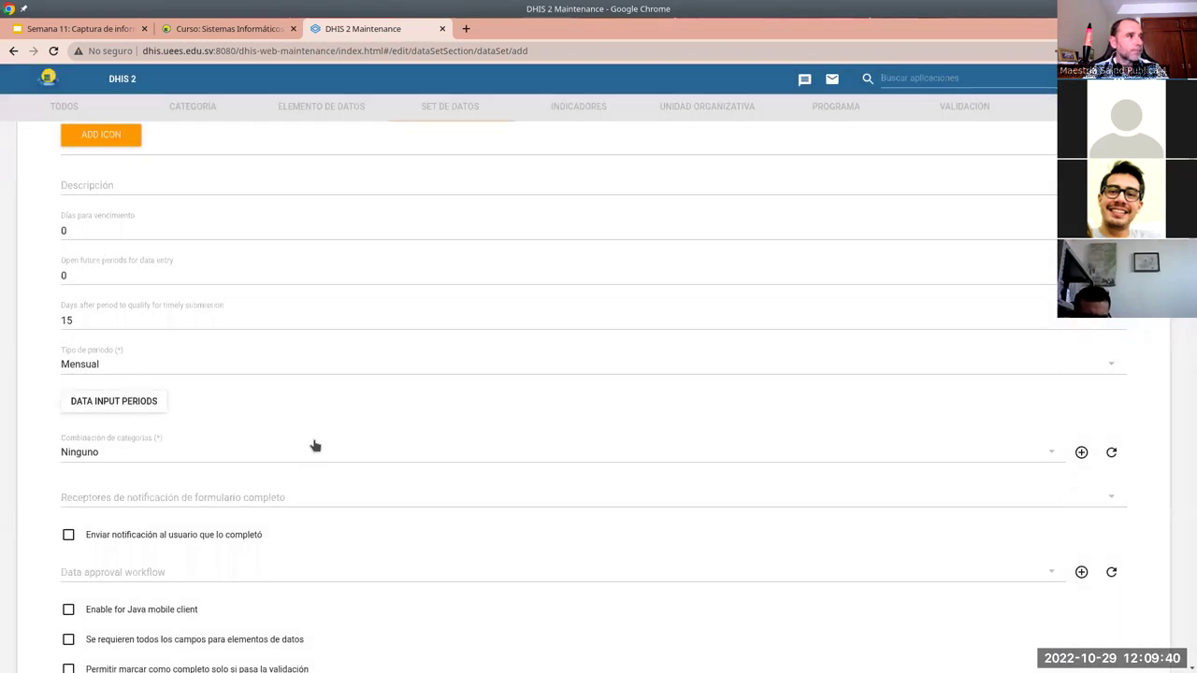
Keep the category combination at Ninguno and assign all available data elements to the data set
left_click(94, 454)
left_click(82, 436)
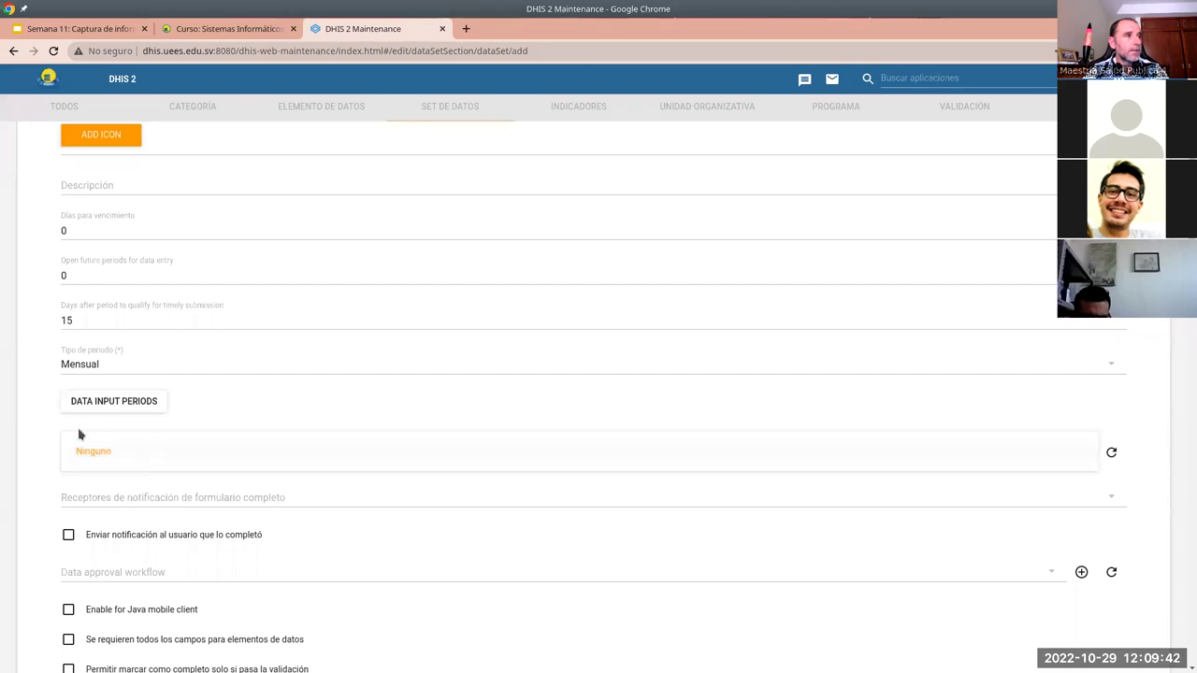
scroll(13, 441, "down", 2)
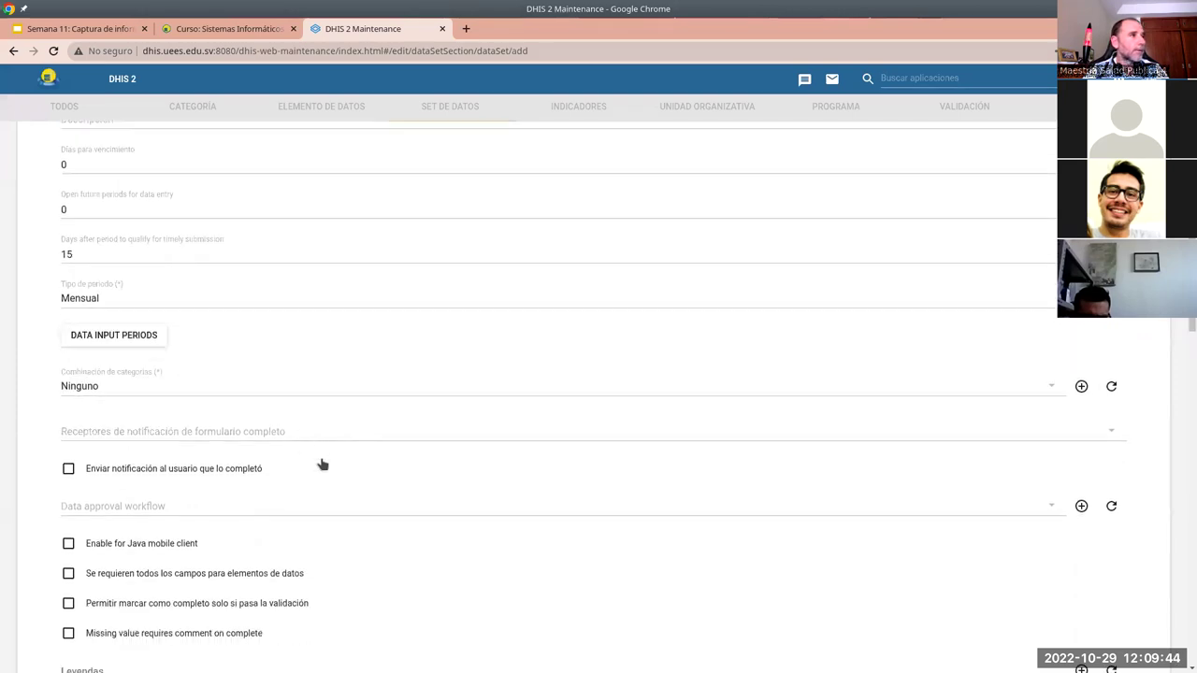
scroll(510, 506, "down", 2)
scroll(473, 485, "down", 2)
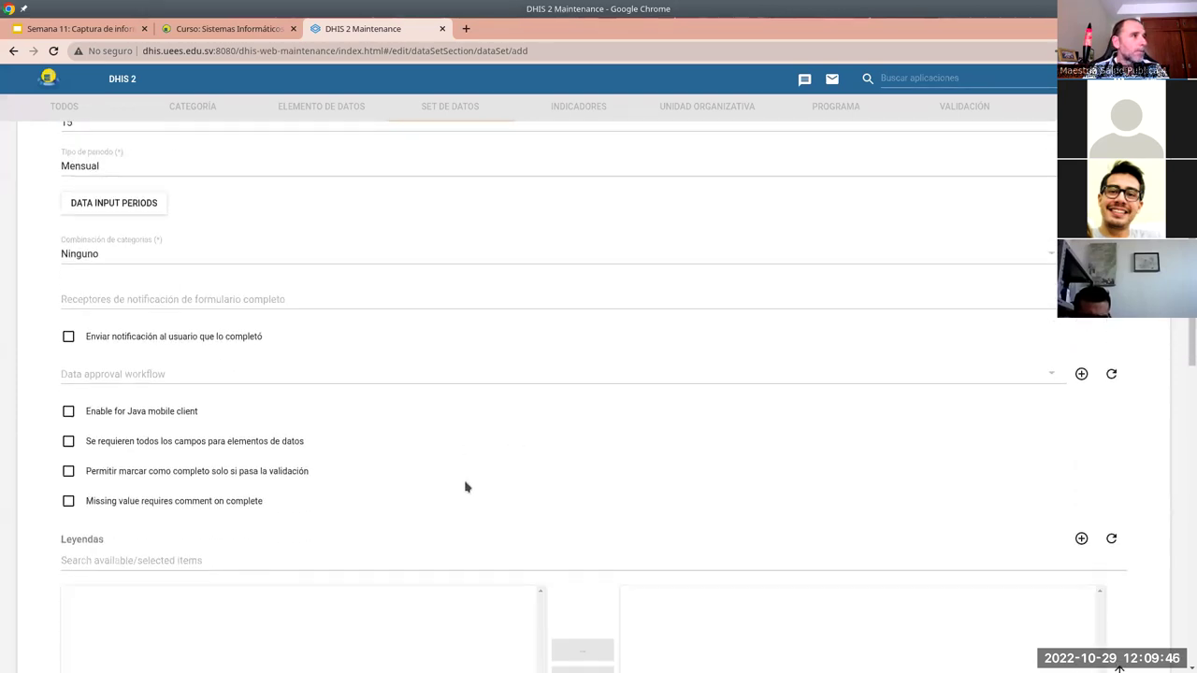
scroll(408, 471, "down", 5)
scroll(381, 466, "down", 3)
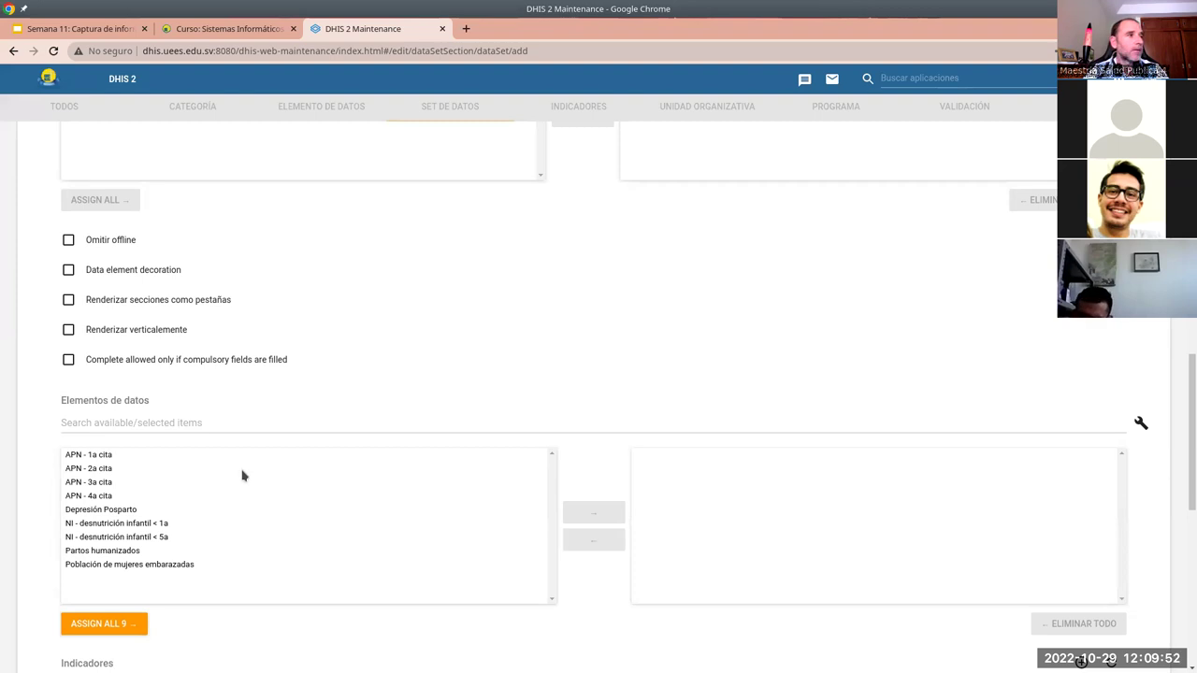
left_click(110, 626)
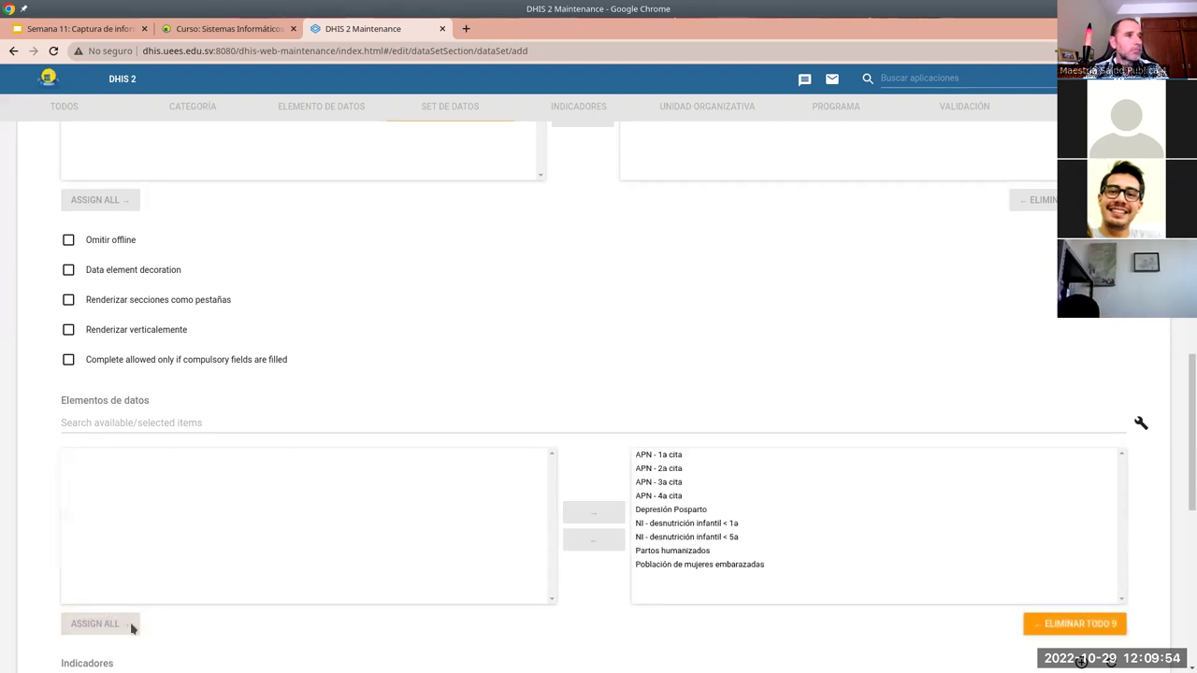
Assign the indicator "Porcentaje de mujeres embarazadas que acuden a primera cita APN" to the data set
scroll(799, 536, "down", 2)
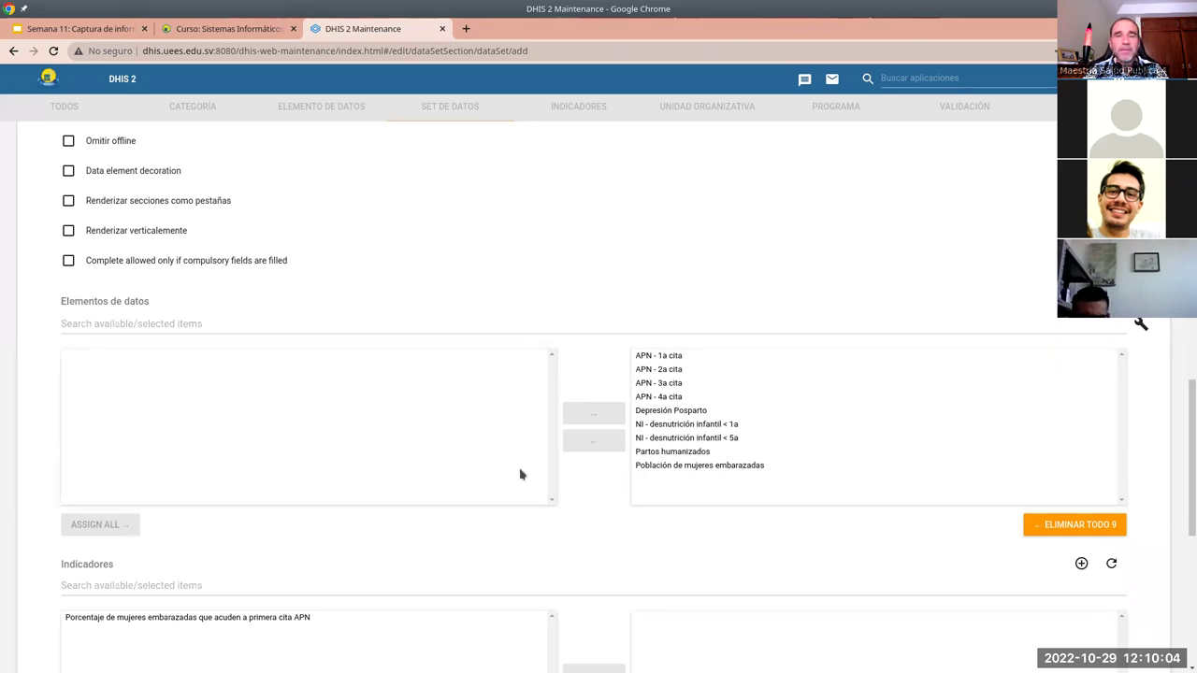
scroll(505, 474, "down", 3)
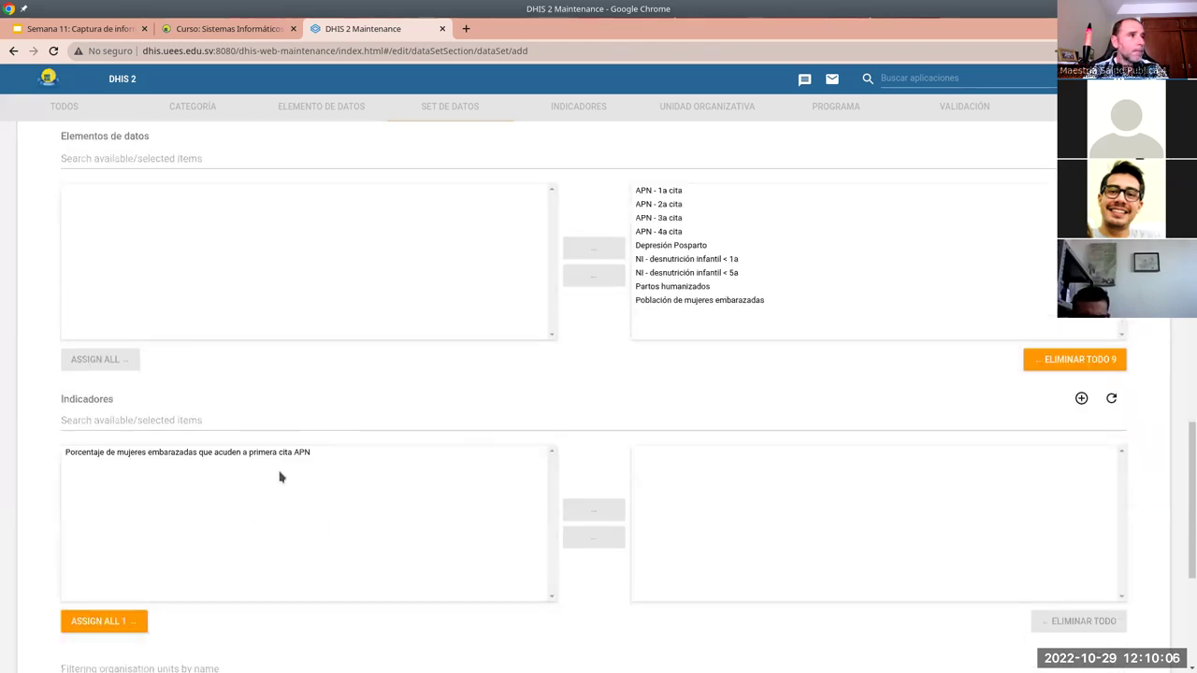
left_click(286, 454)
left_click(589, 507)
Select all organisation units of the Local level within El Salvador for the data set
scroll(279, 588, "down", 3)
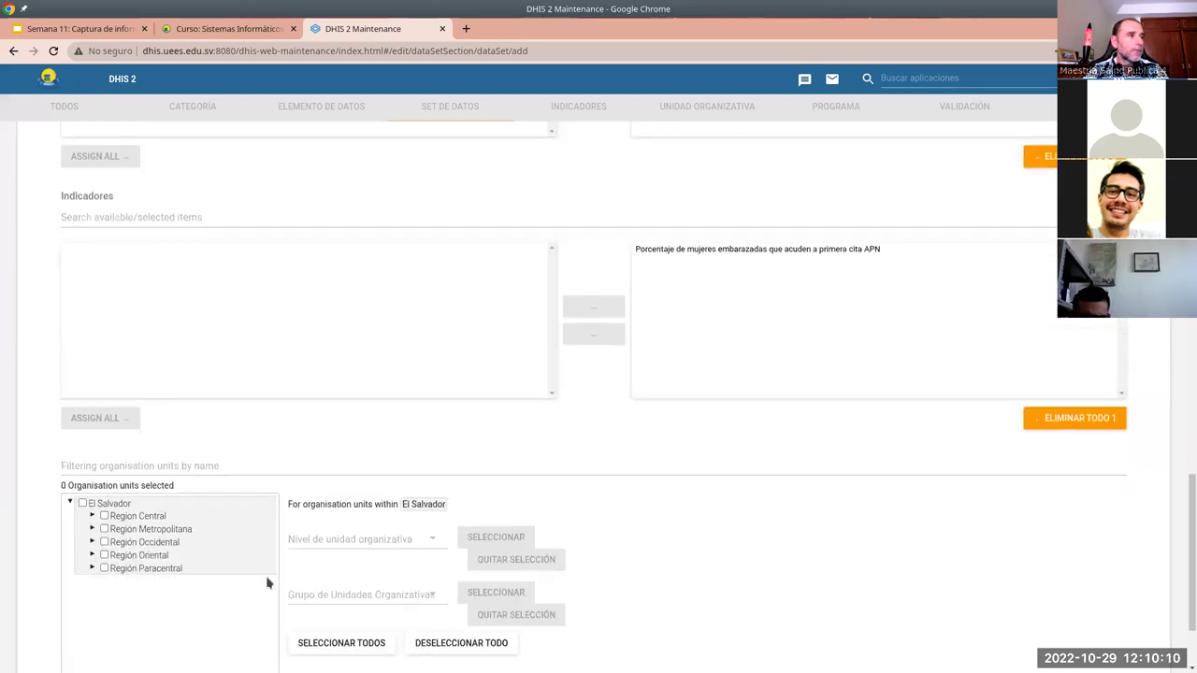
scroll(266, 583, "down", 2)
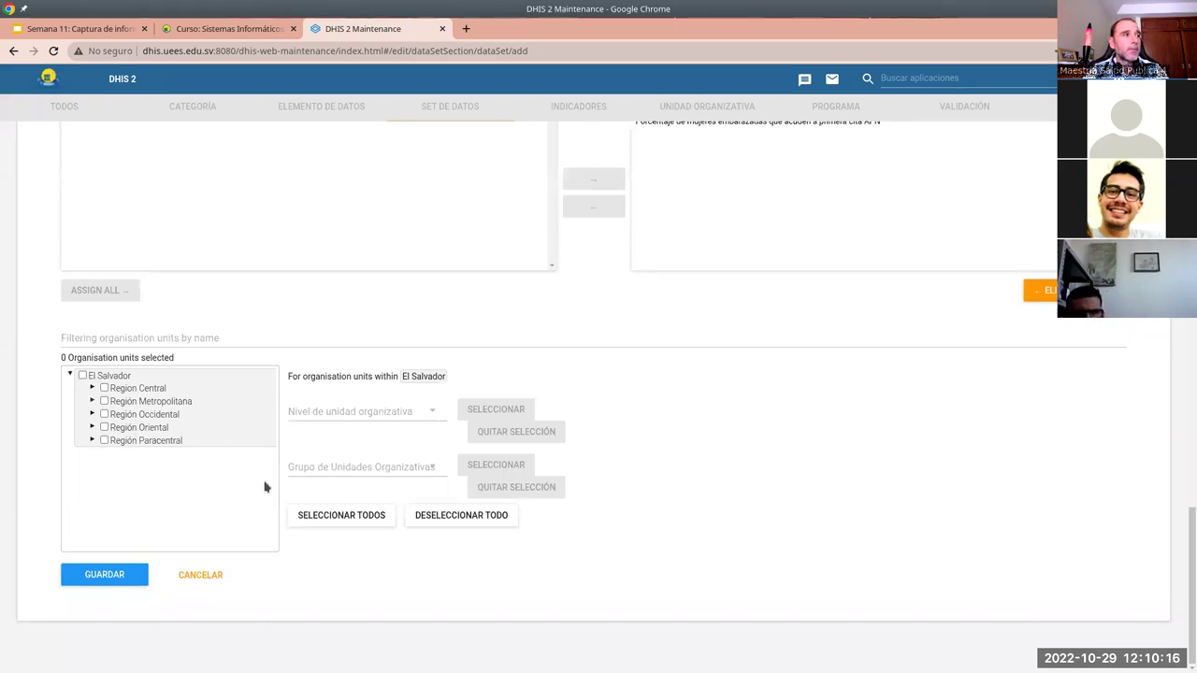
left_click(320, 414)
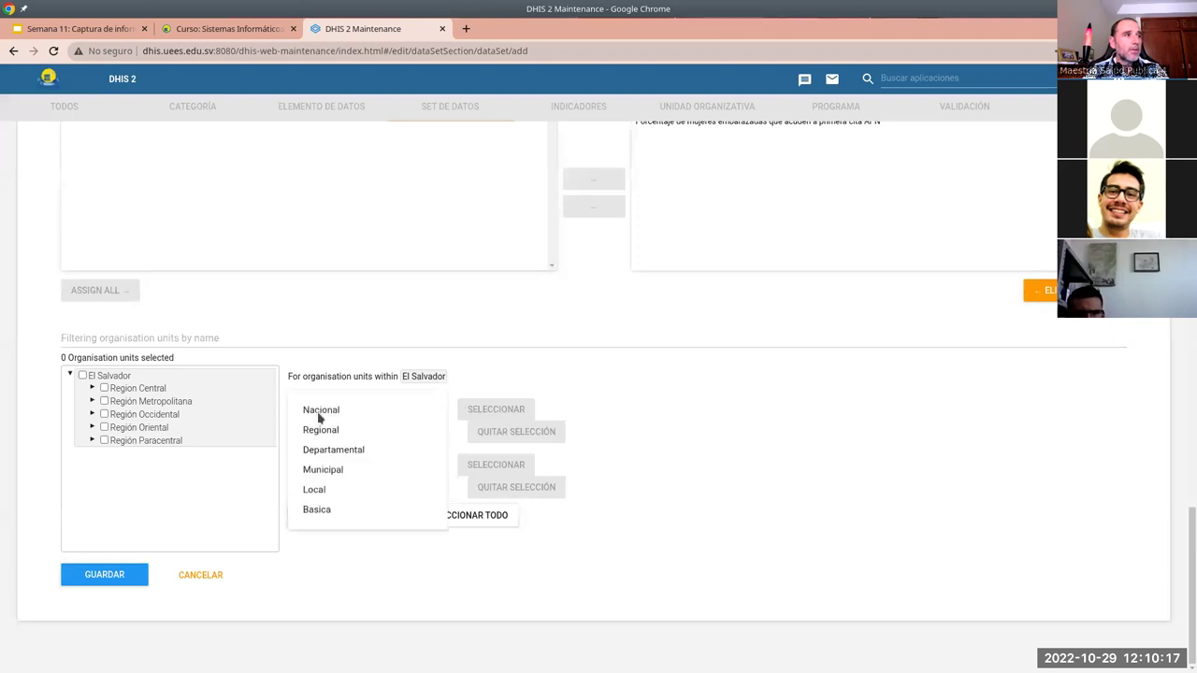
left_click(316, 492)
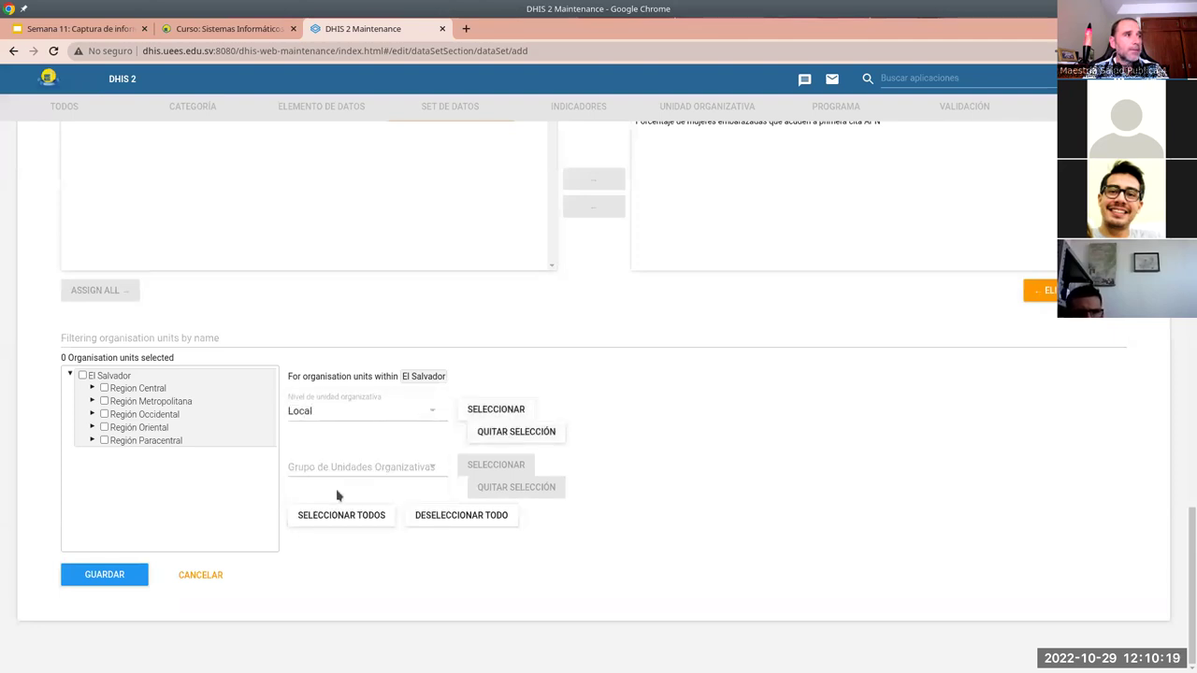
left_click(492, 409)
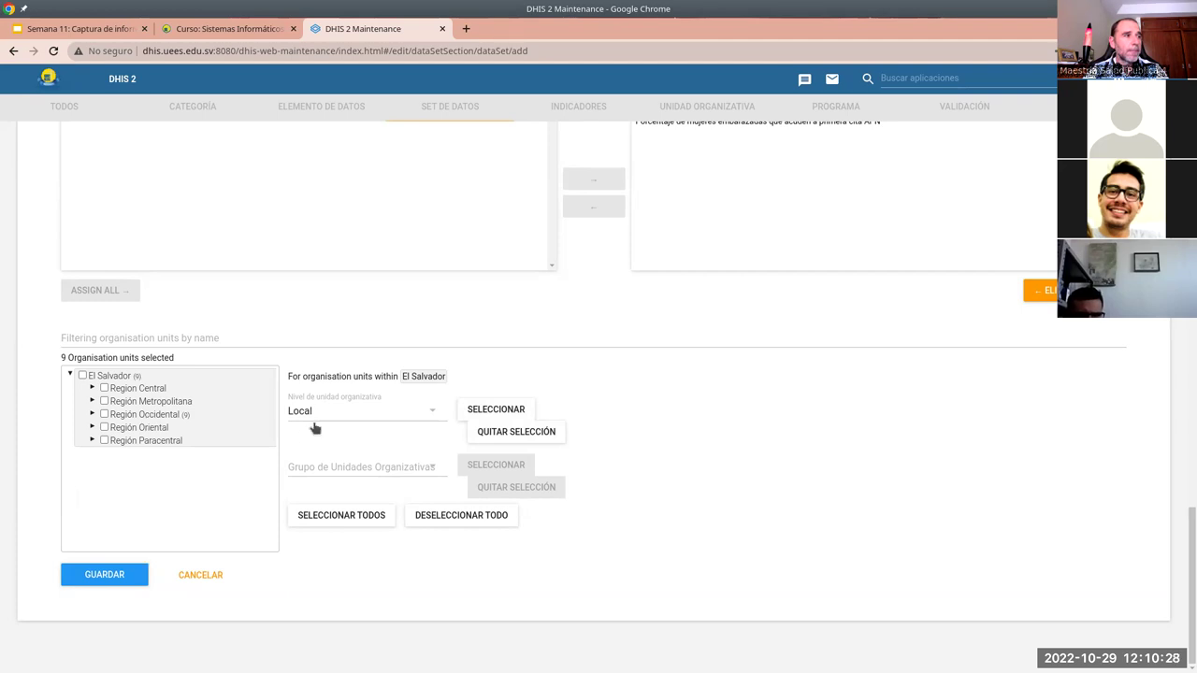
Exclude Clínica María Auxiliadora in Izalco, Departamento de Sonsonate, from the selected organisation units and save the data set
left_click(93, 413)
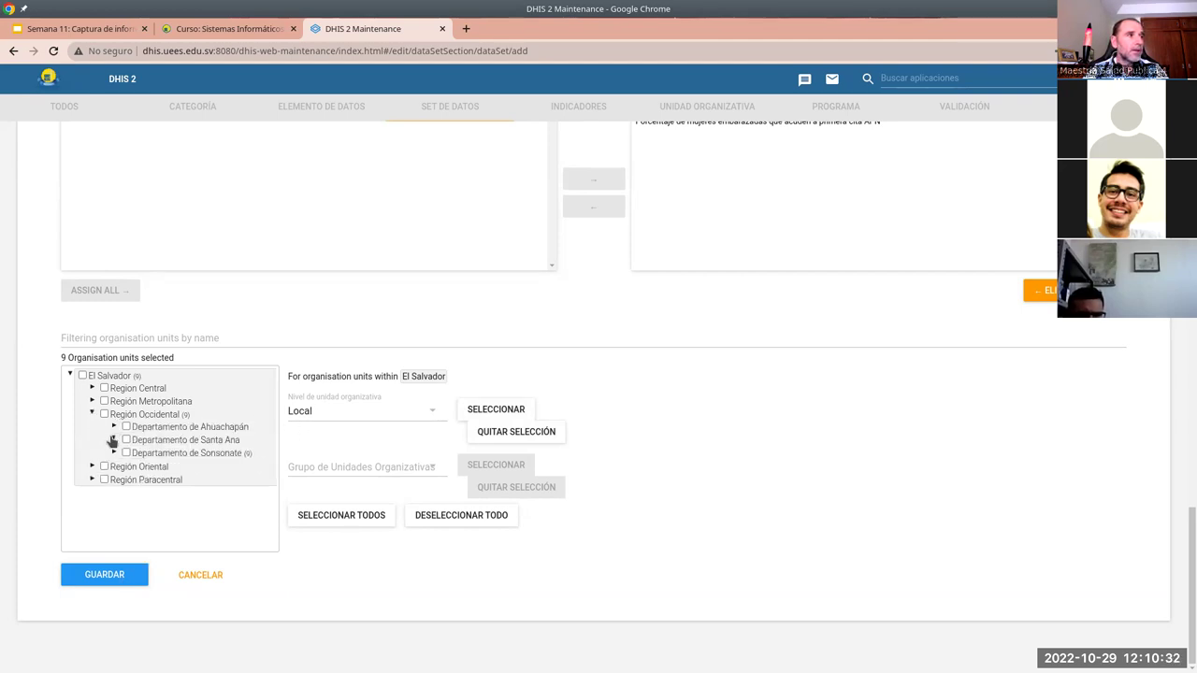
left_click(113, 440)
left_click(113, 505)
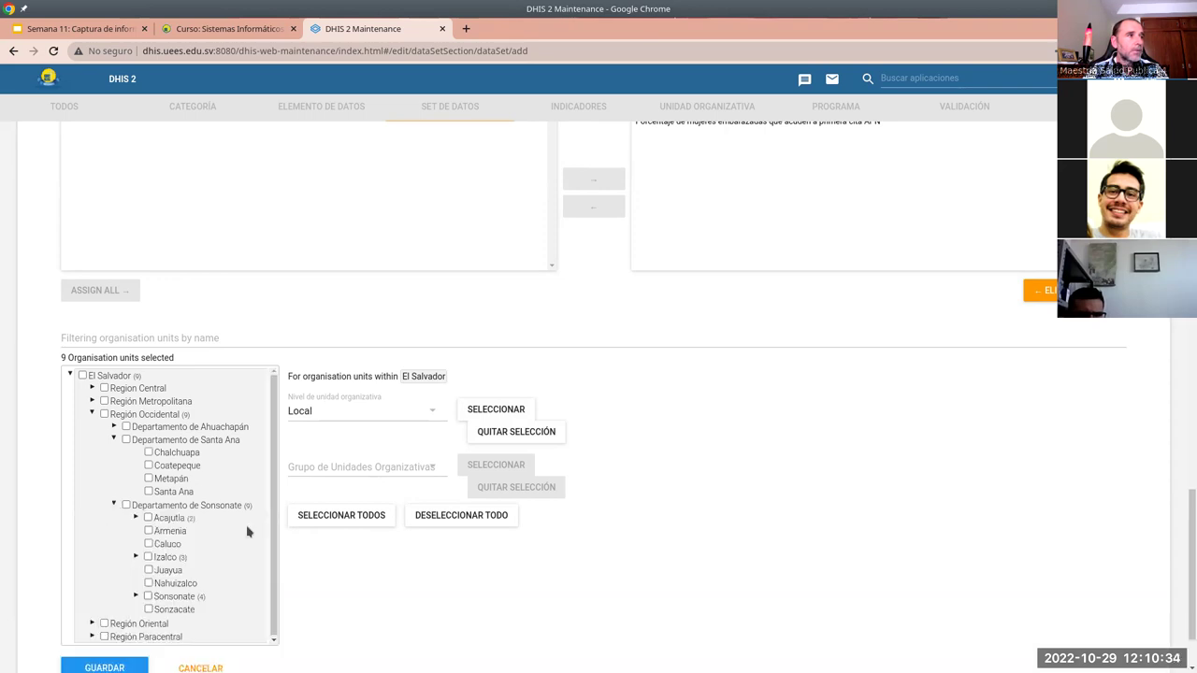
left_click(136, 557)
left_click(172, 573)
scroll(244, 556, "down", 5)
scroll(208, 383, "down", 1)
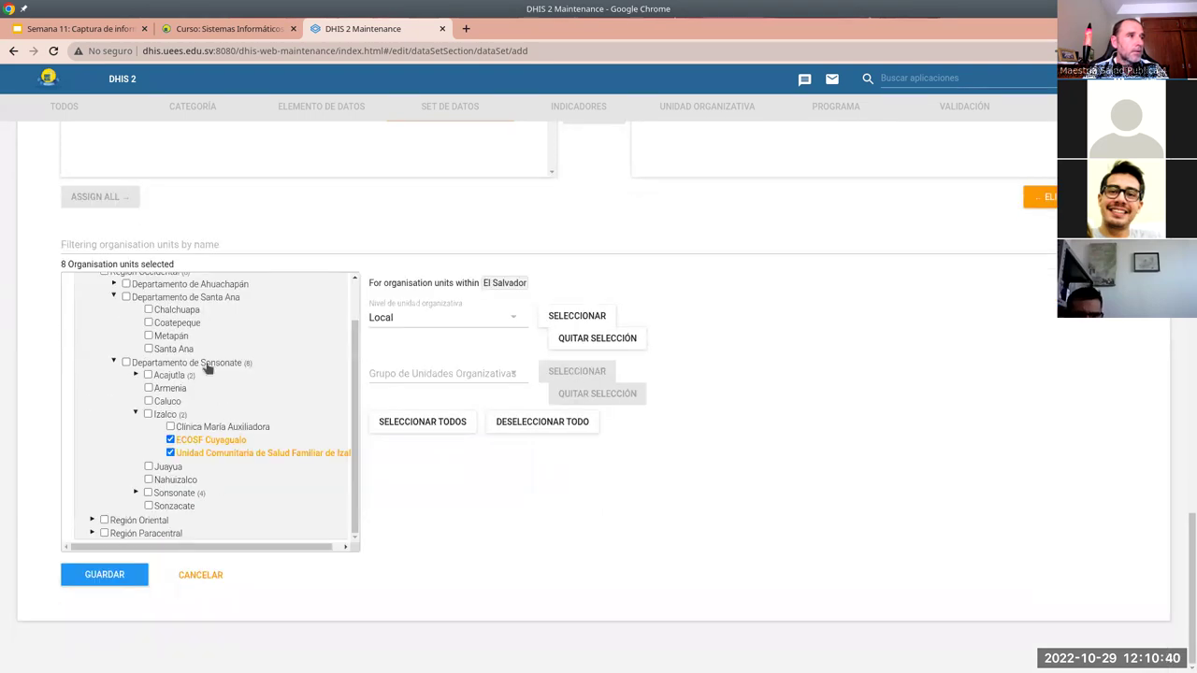
left_click(118, 576)
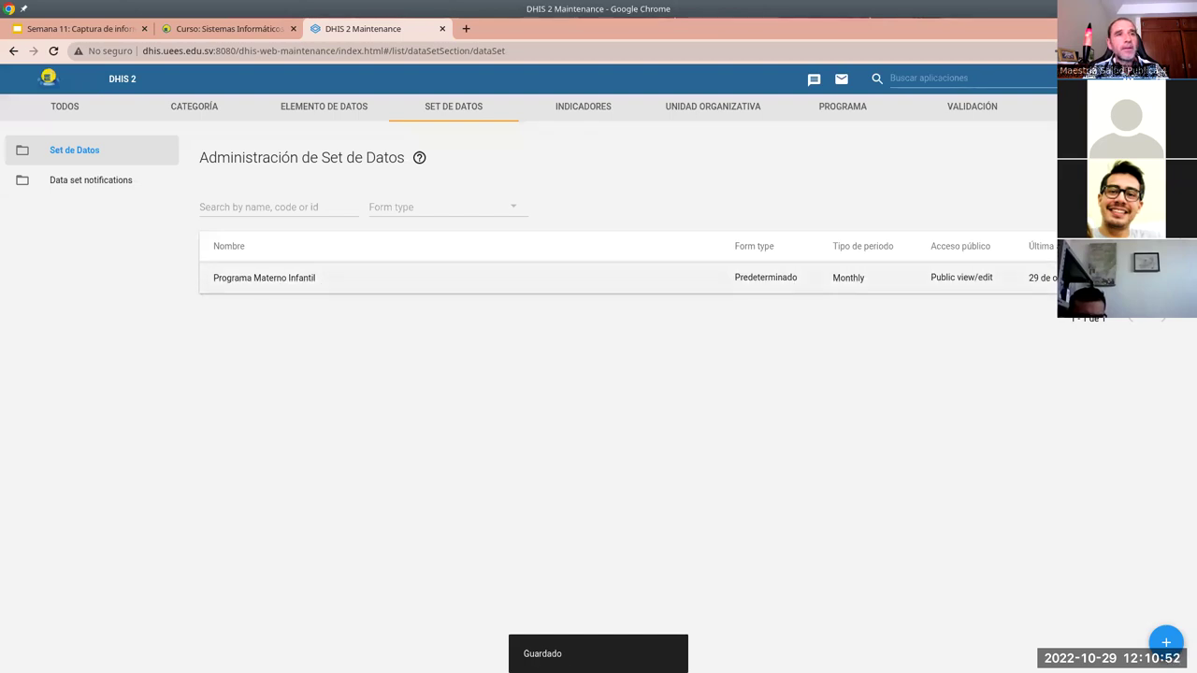
Add a section named "Parto y puerperio" to the Programa Materno Infantil data set, with row and column totals shown
left_click(922, 278)
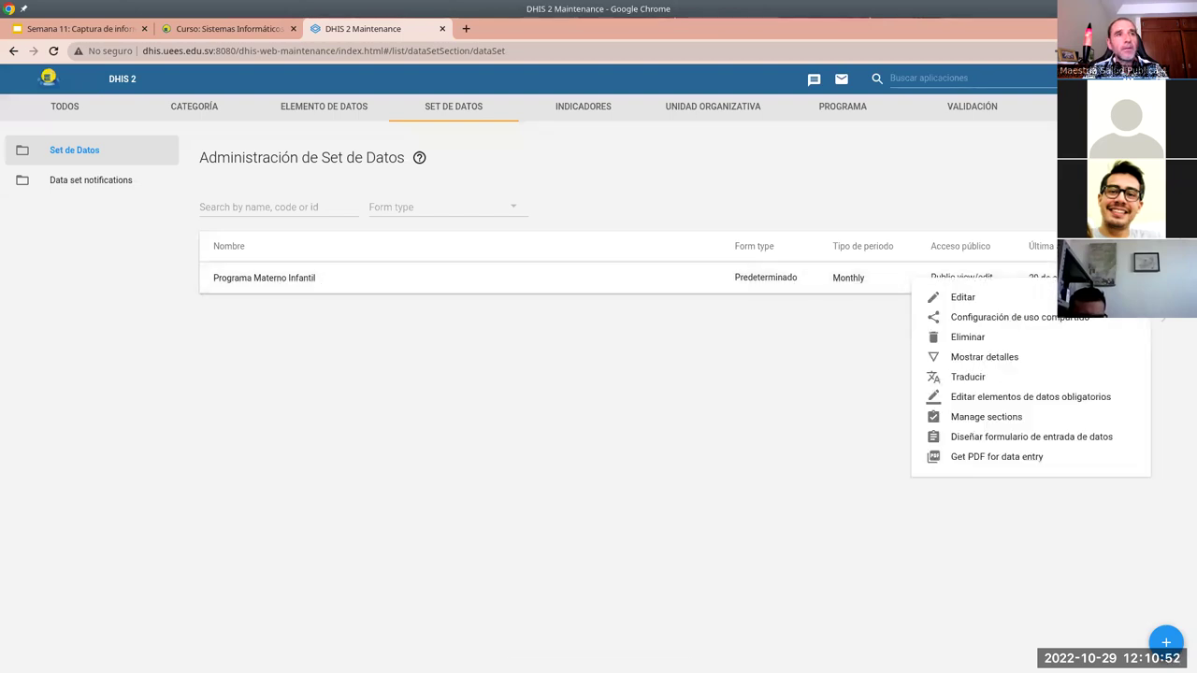
left_click(985, 423)
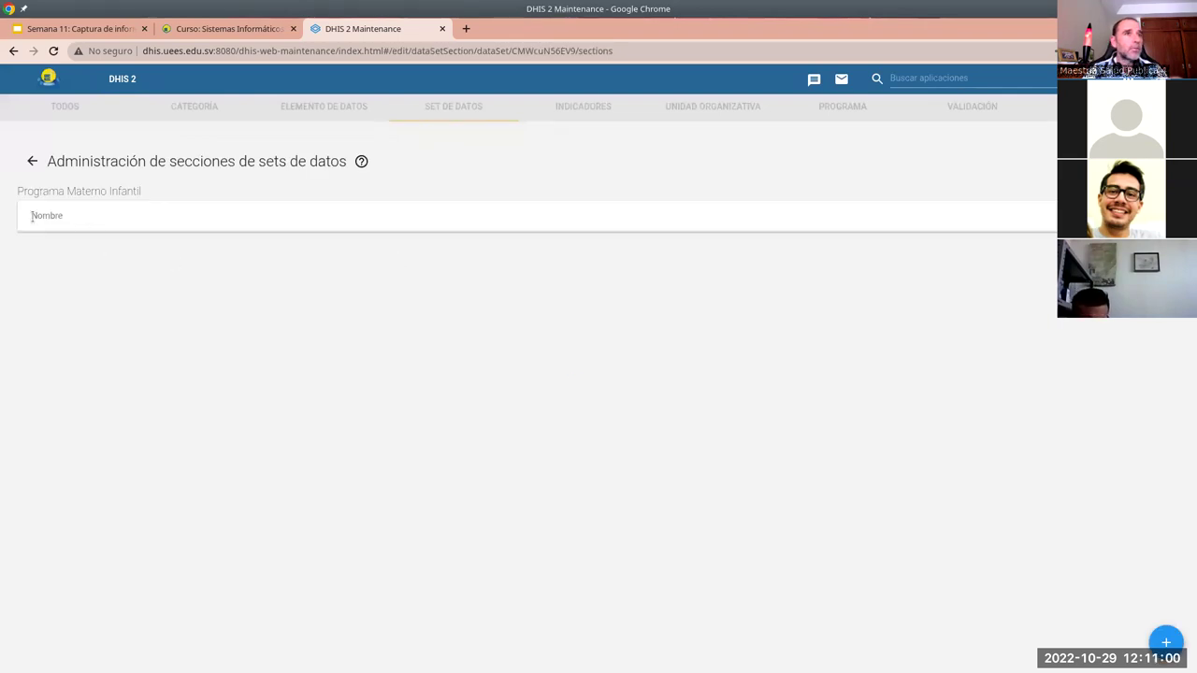
left_click(1167, 645)
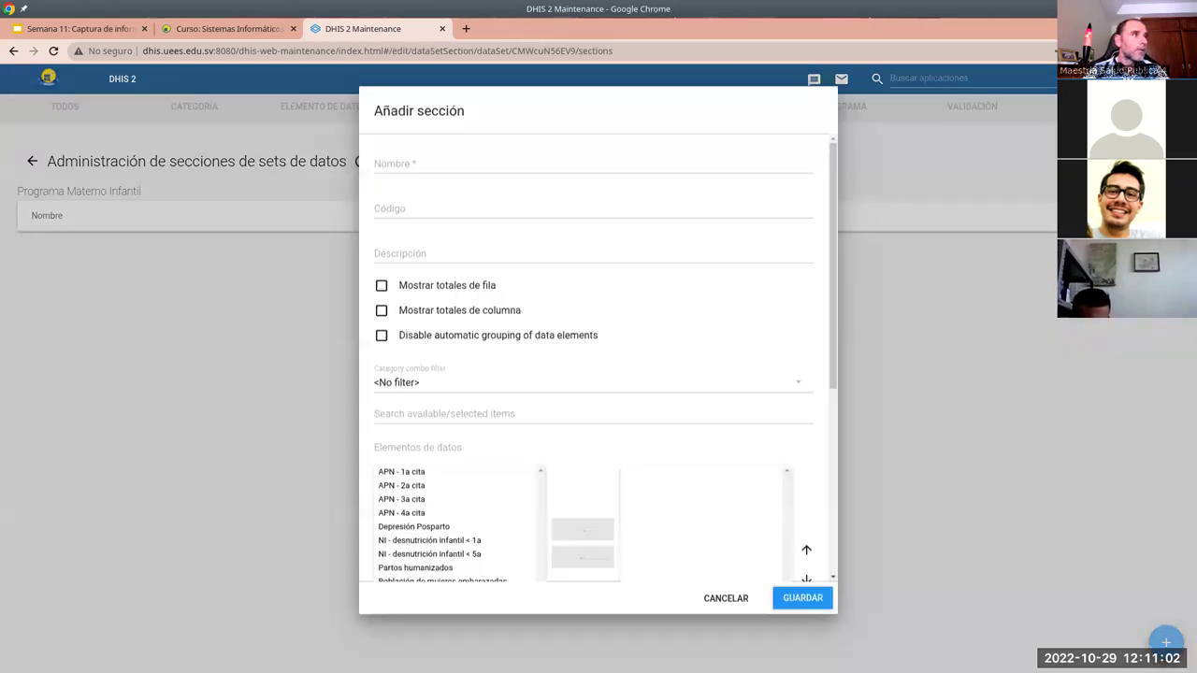
left_click(414, 191)
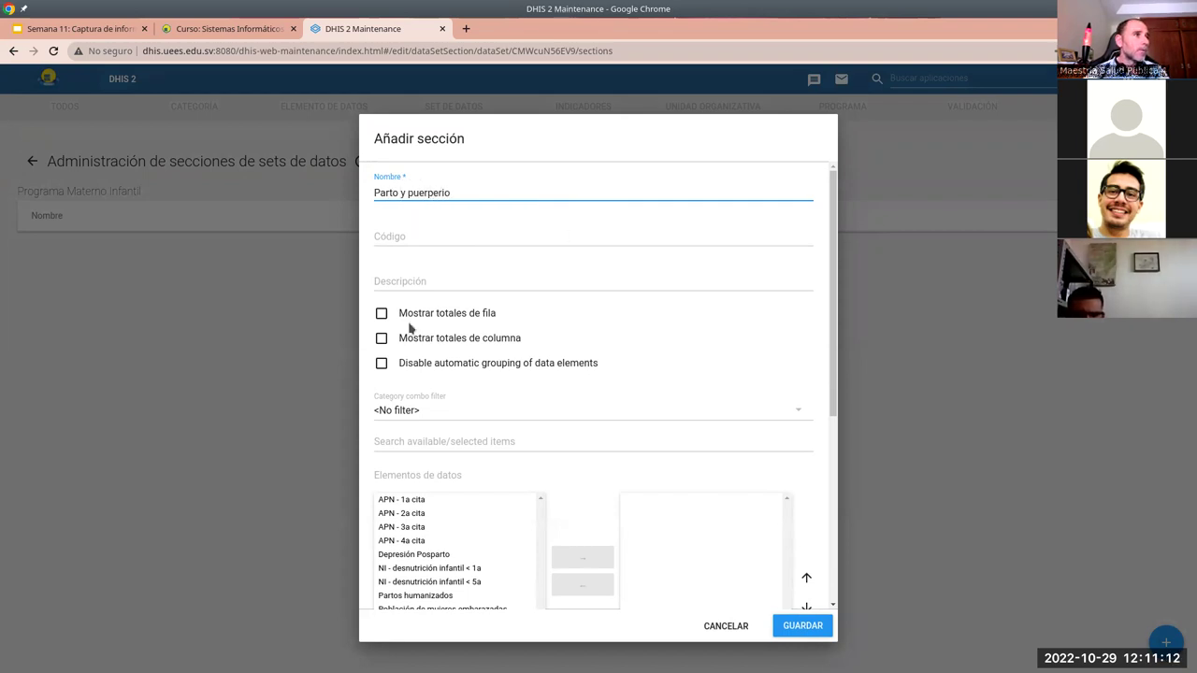
left_click(382, 313)
left_click(381, 338)
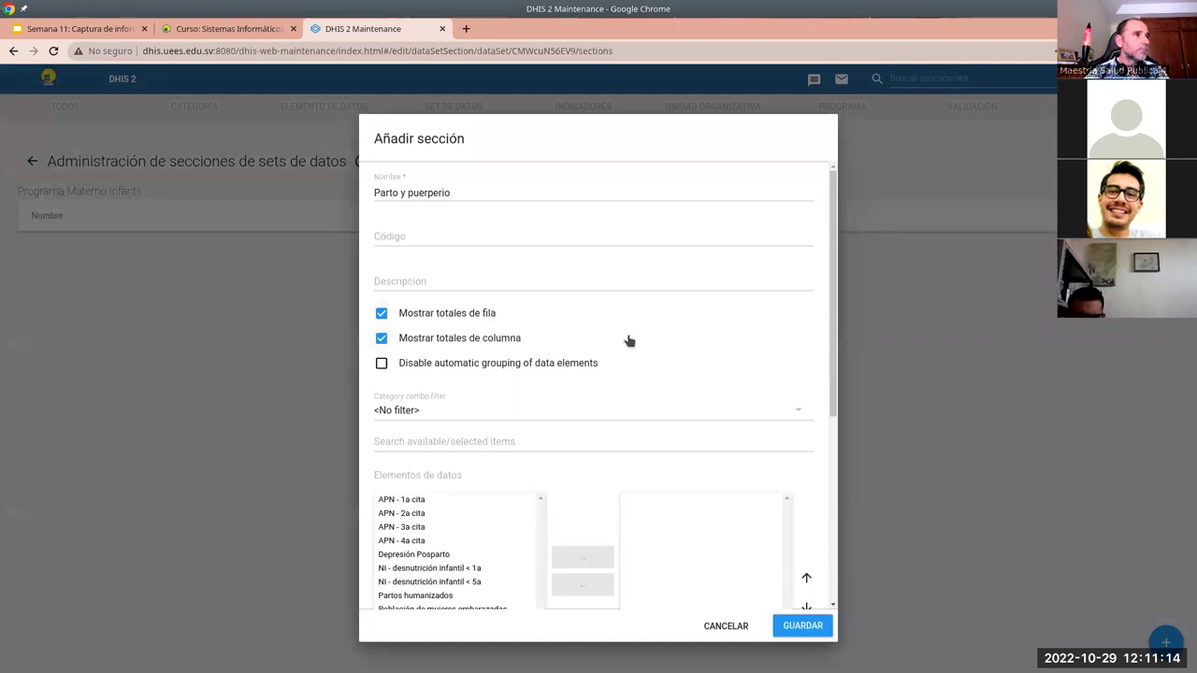
Assign Depresión Posparto and Partos humanizados to the Parto y puerperio section and save it
scroll(445, 474, "down", 1)
left_click(440, 455)
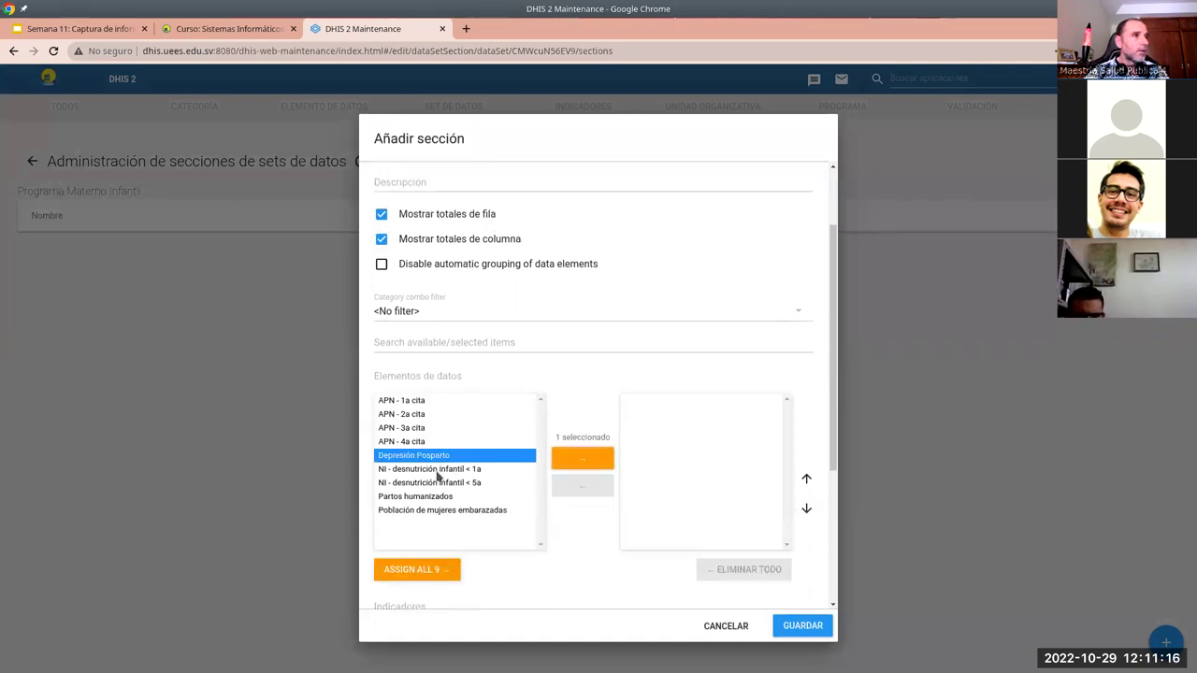
left_click(447, 497, "ctrl")
left_click(572, 461)
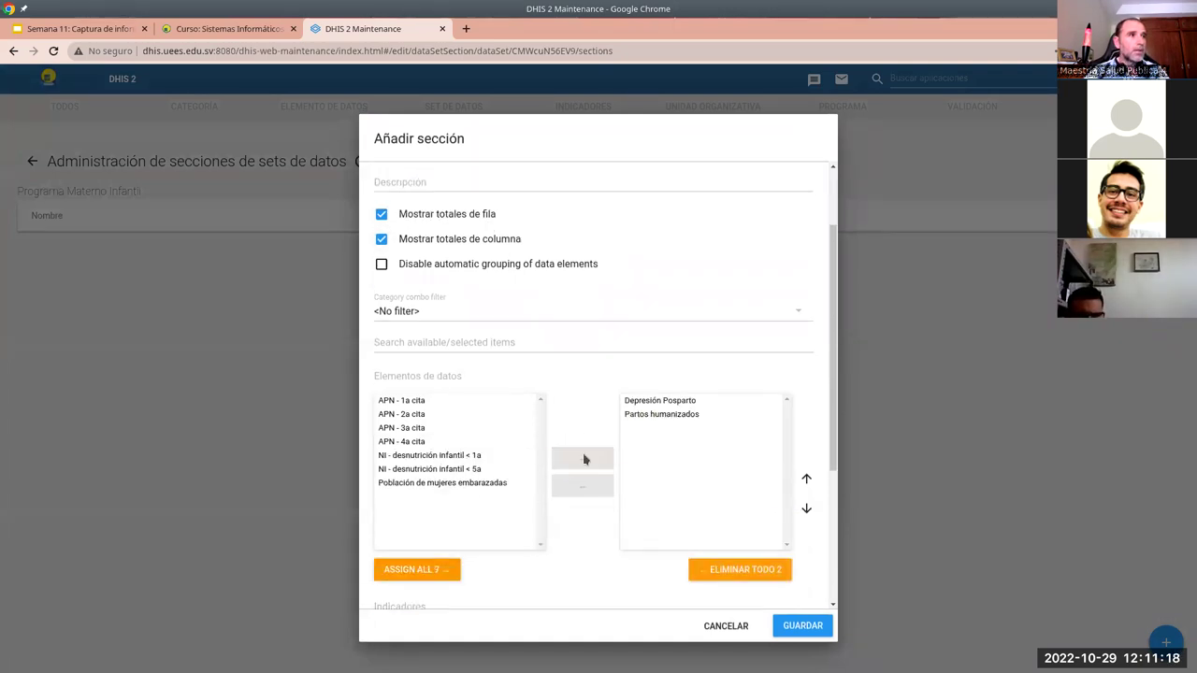
scroll(615, 358, "up", 1)
scroll(751, 588, "down", 2)
scroll(555, 541, "down", 2)
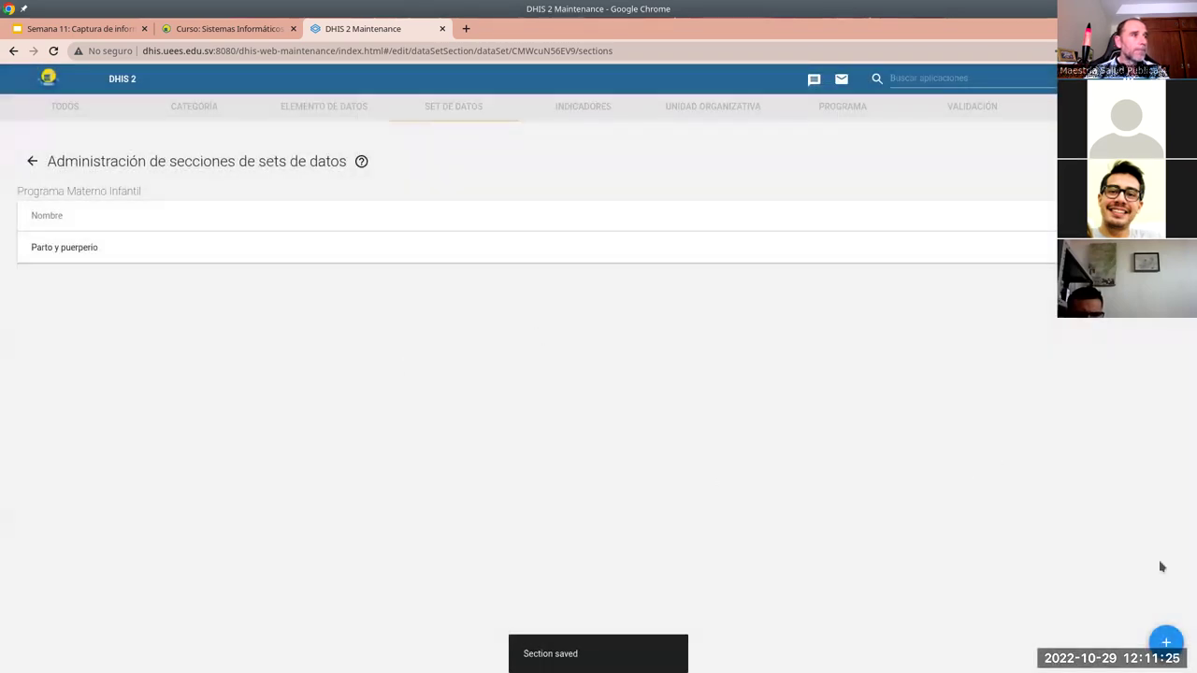
Add a section named "Nutrición Infantil" containing the data elements NI - desnutrición infantil < 1a and NI - desnutrición infantil < 5a
left_click(1166, 643)
left_click(411, 191)
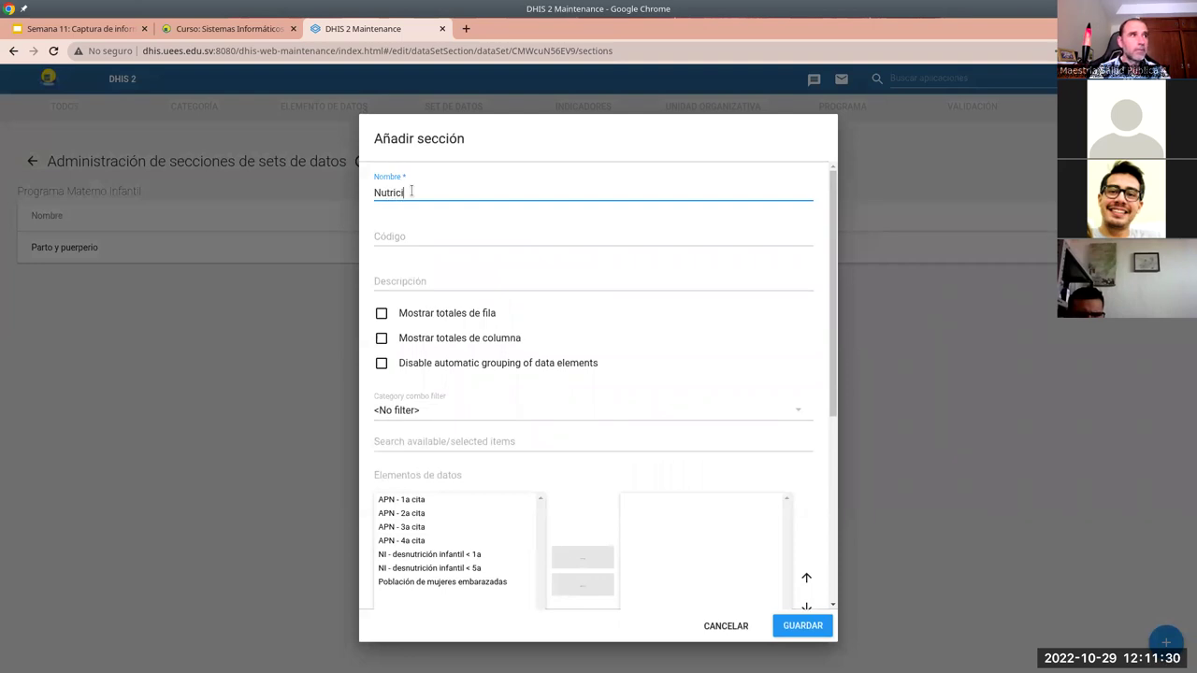
type("Nutrición Infantil")
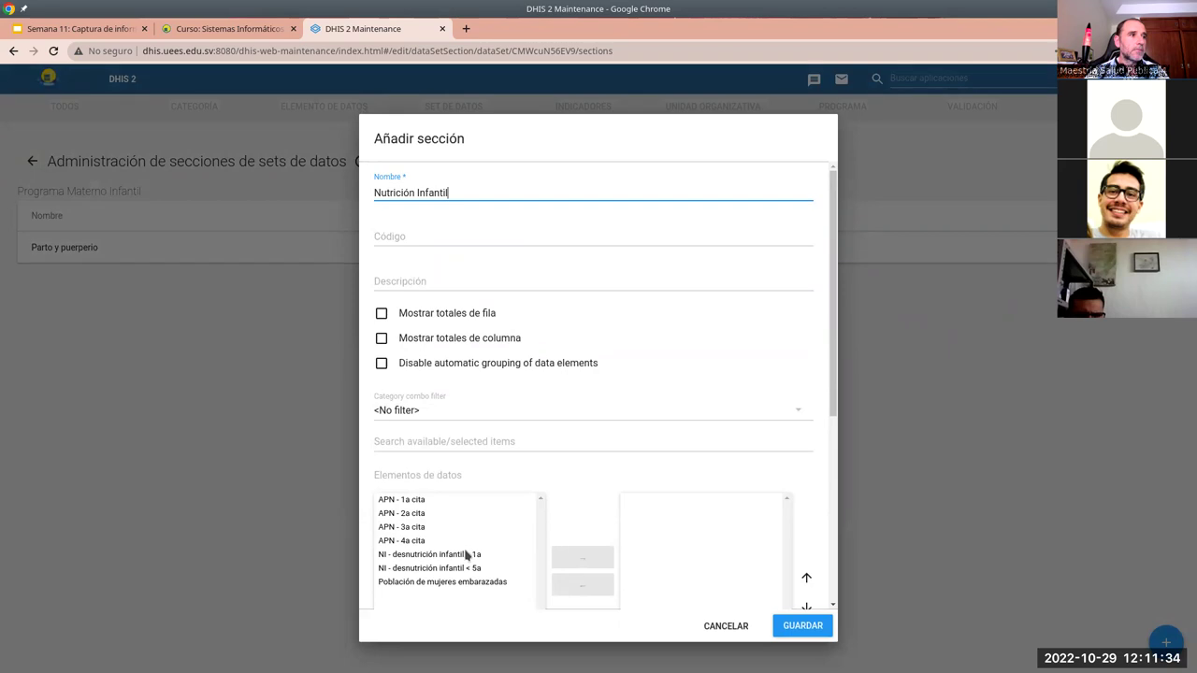
left_click(465, 555)
left_click(468, 531, "shift")
left_click(582, 517)
scroll(688, 557, "down", 3)
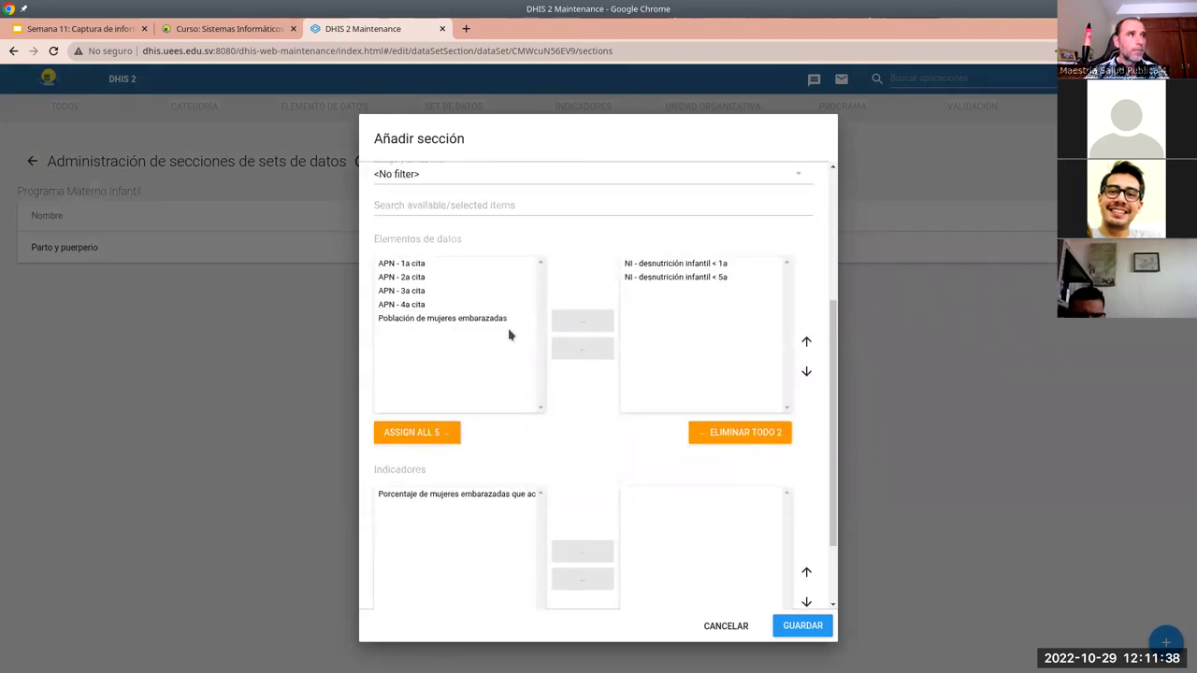
Enable row and column totals for the Nutrición Infantil section and save it
scroll(508, 406, "up", 3)
left_click(382, 241)
left_click(382, 266)
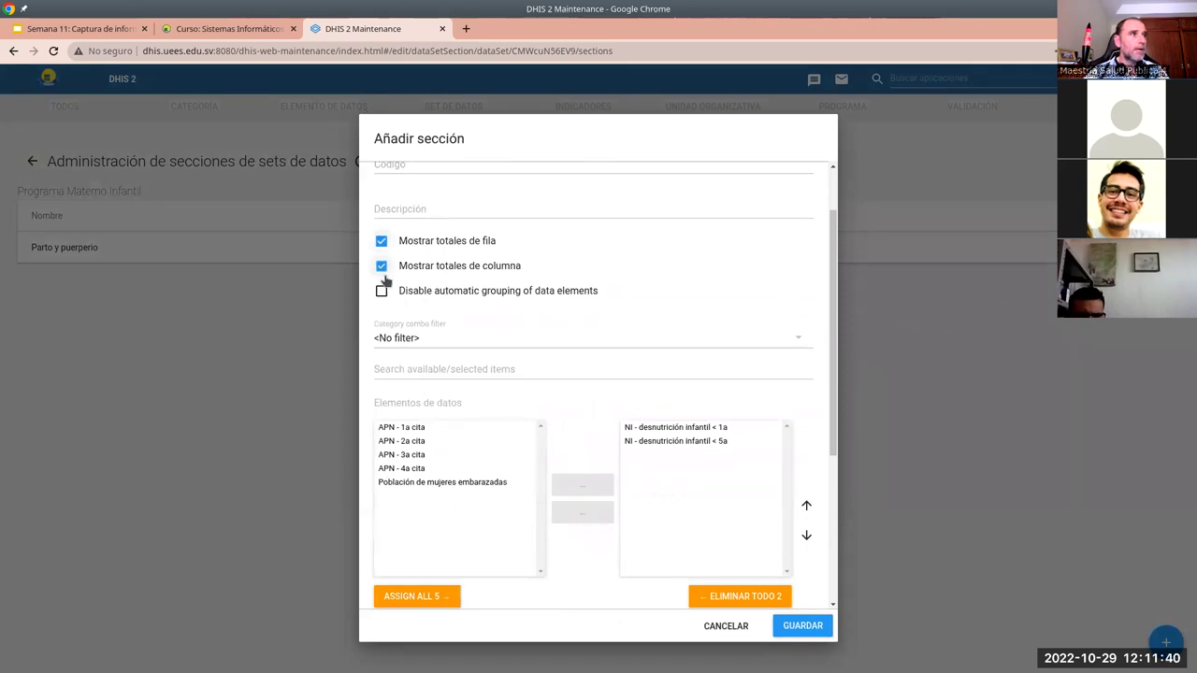
scroll(777, 580, "down", 5)
left_click(801, 629)
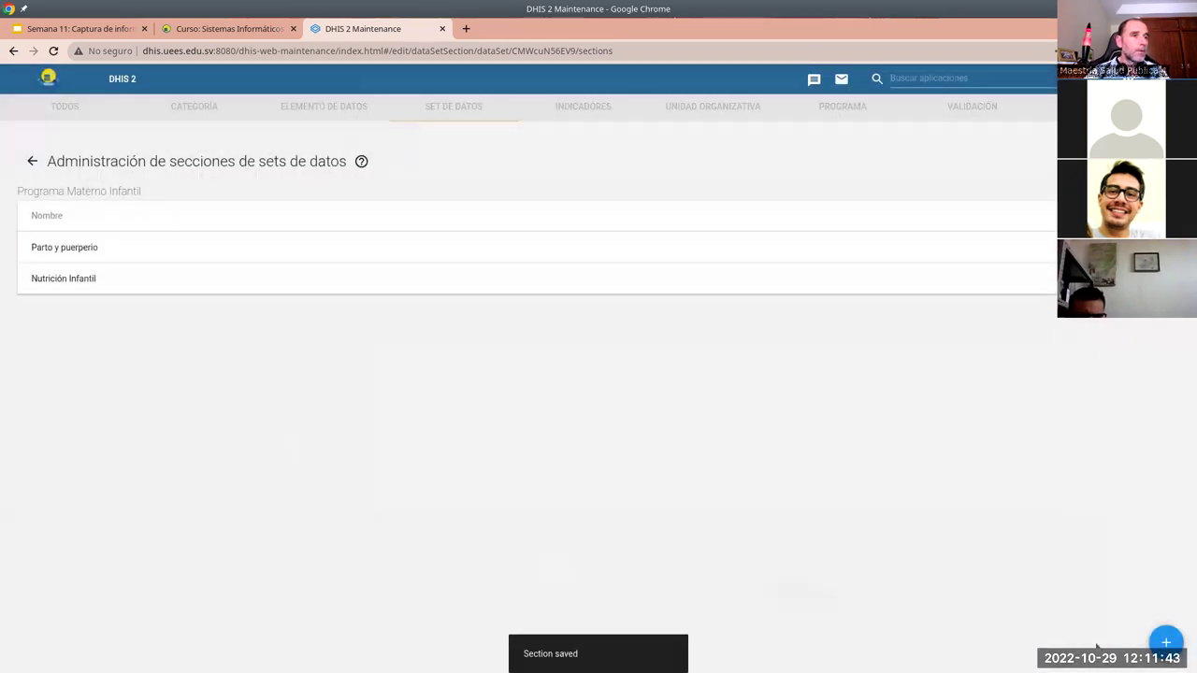
Add and save an "Atención Prenatal" section with the four APN cita elements and Población de mujeres embarazadas, returning to the data set list
left_click(1166, 643)
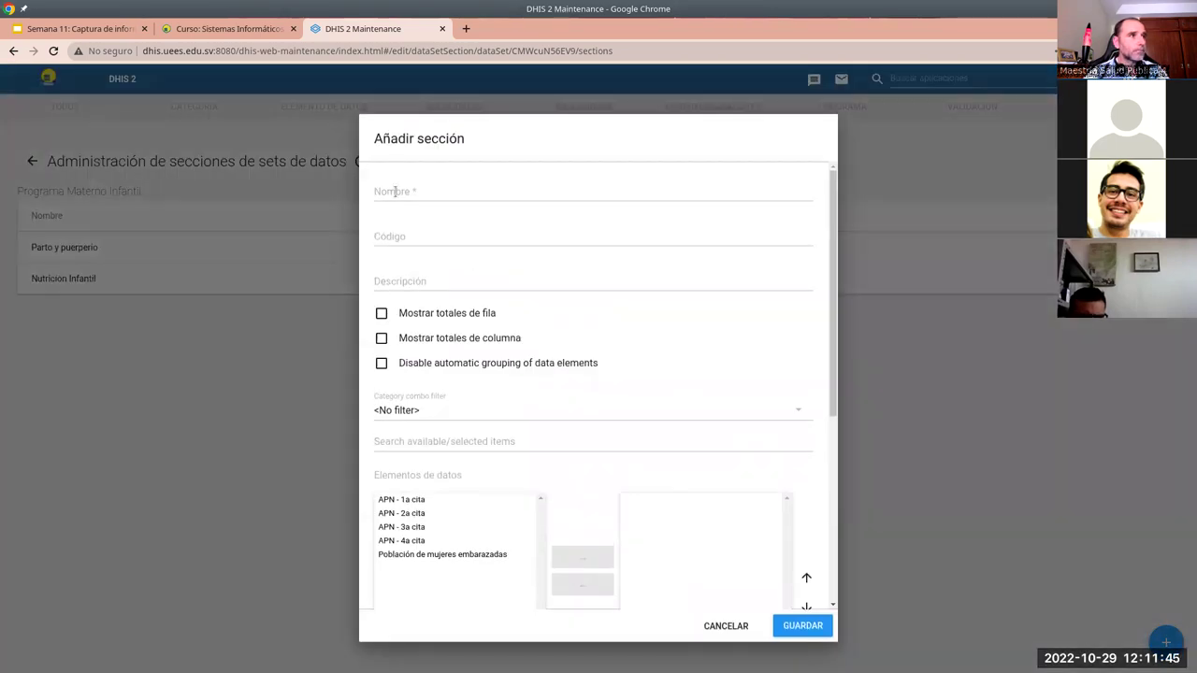
left_click(395, 191)
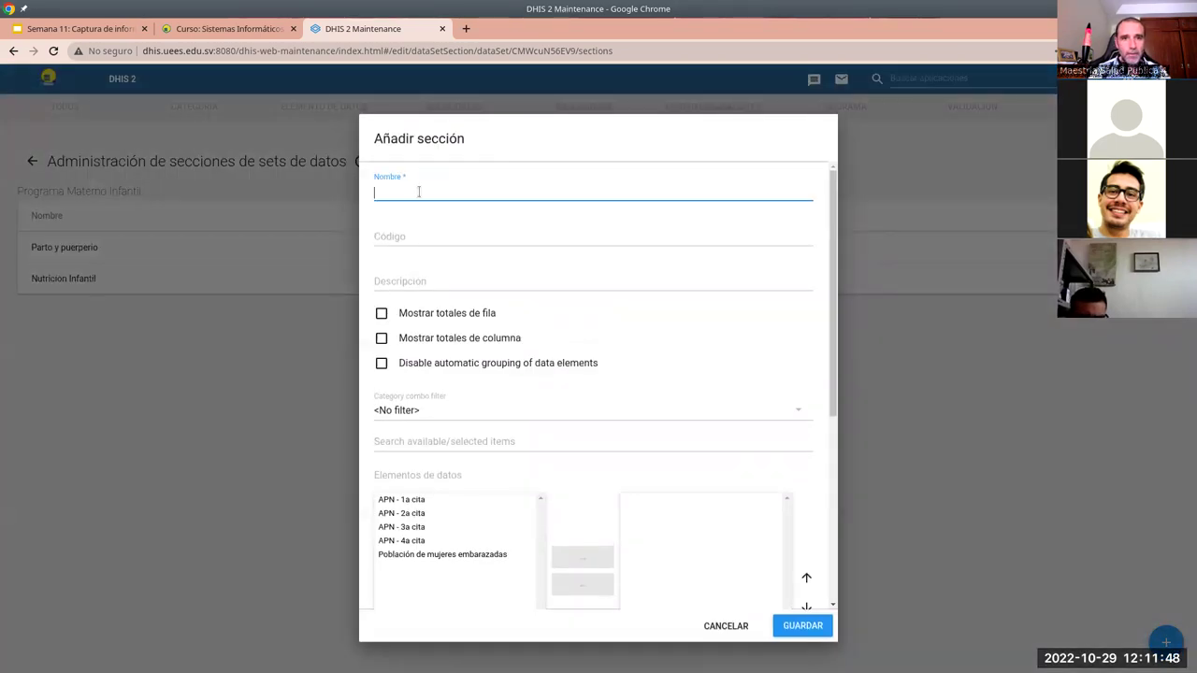
key("BackSpace")
type("tención Prenatal")
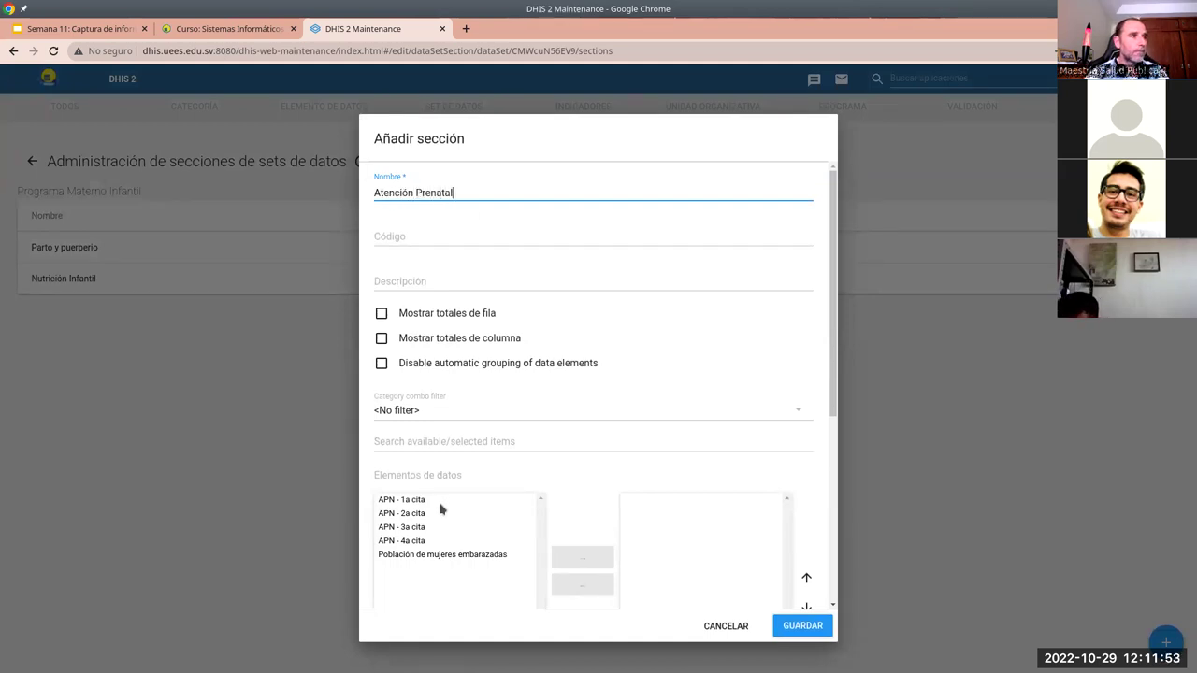
left_click_drag(440, 503, 454, 515)
left_click(584, 519)
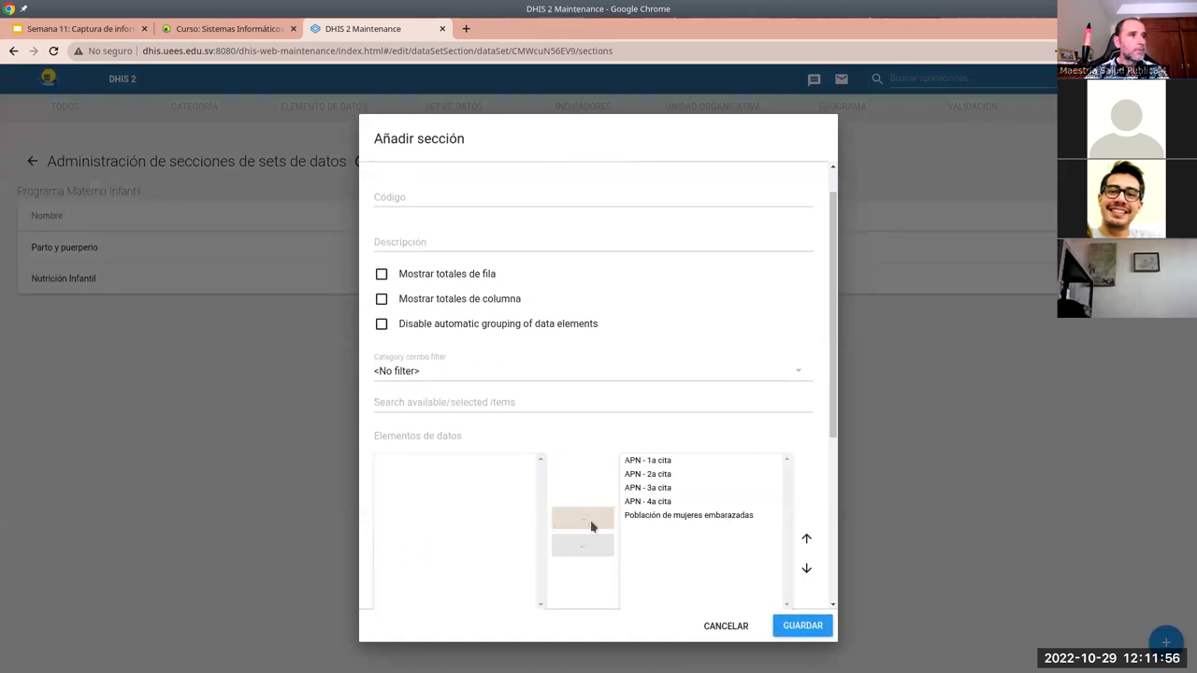
left_click(801, 626)
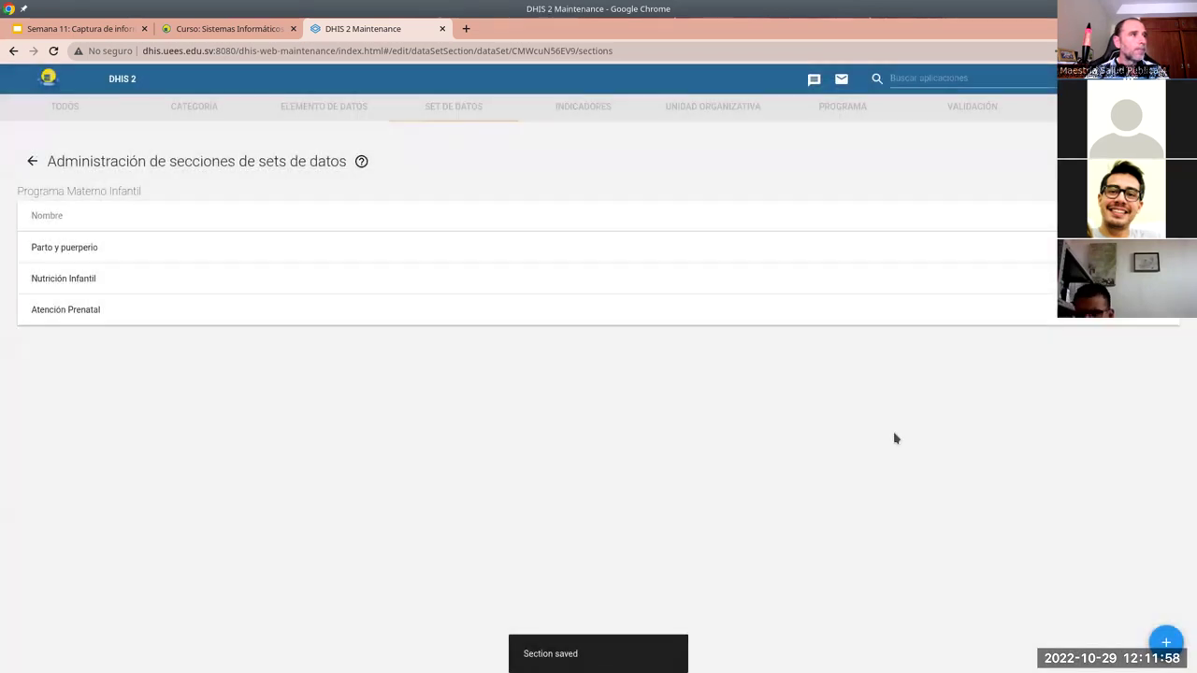
left_click(34, 164)
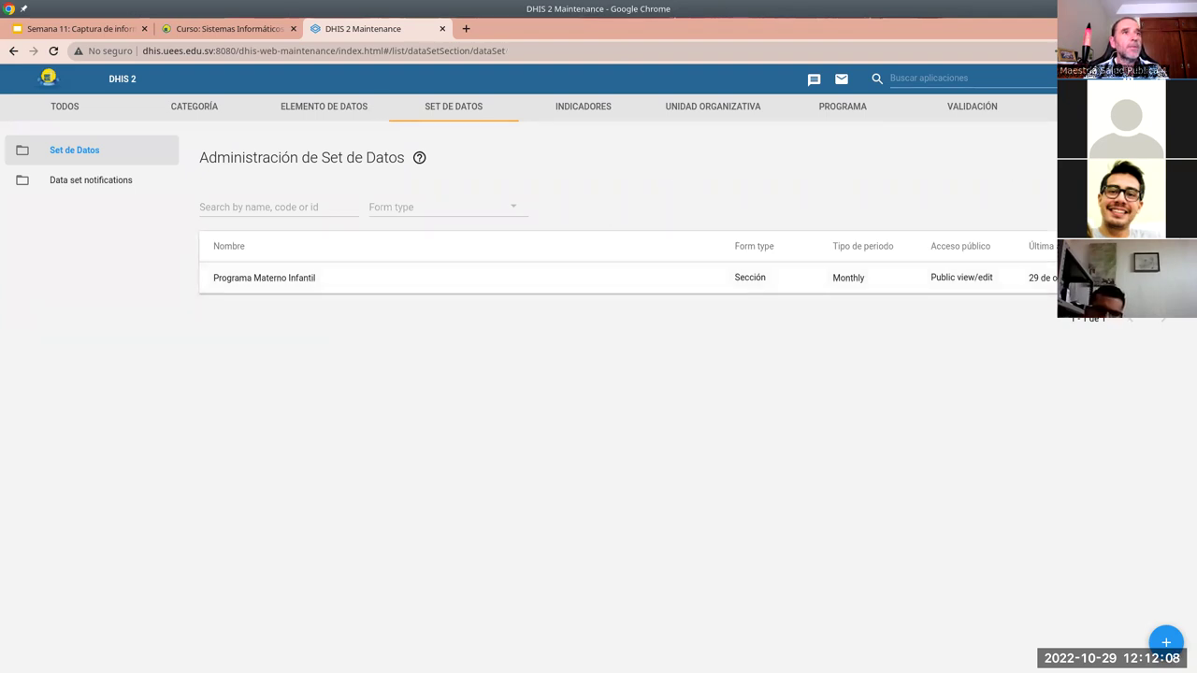
Open the Entrada de datos app, expand El Salvador's organisation units and check which data sets are available at country level
left_click(926, 78)
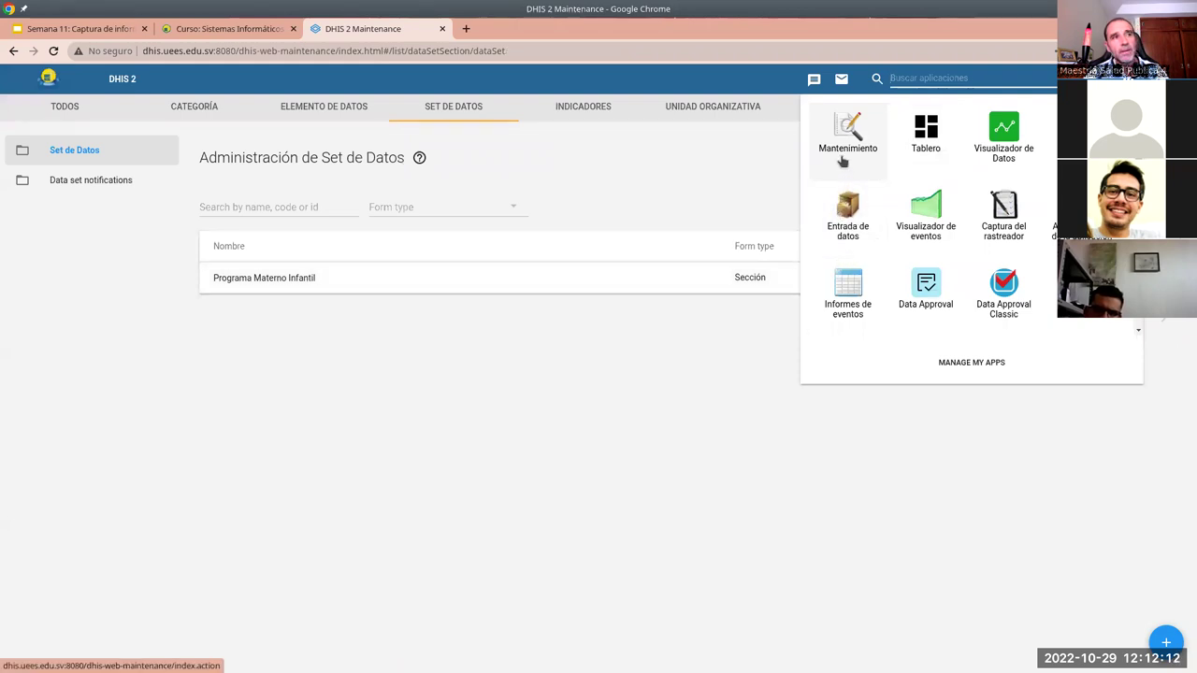
left_click(851, 230)
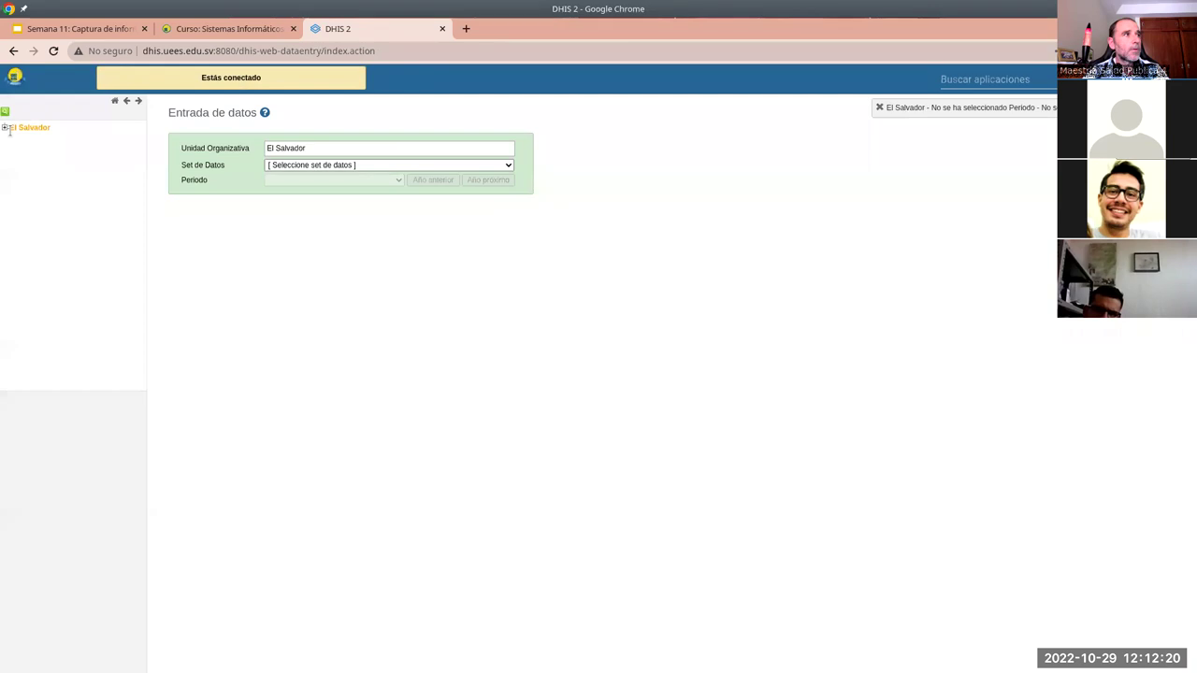
left_click(6, 128)
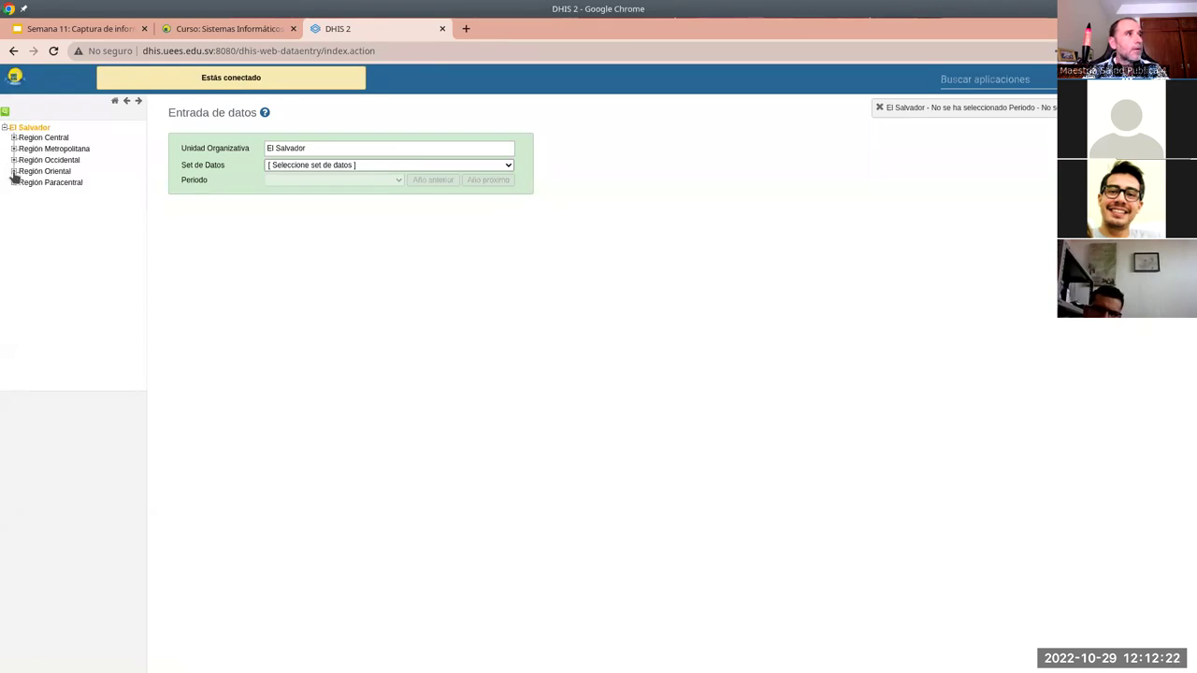
left_click(305, 165)
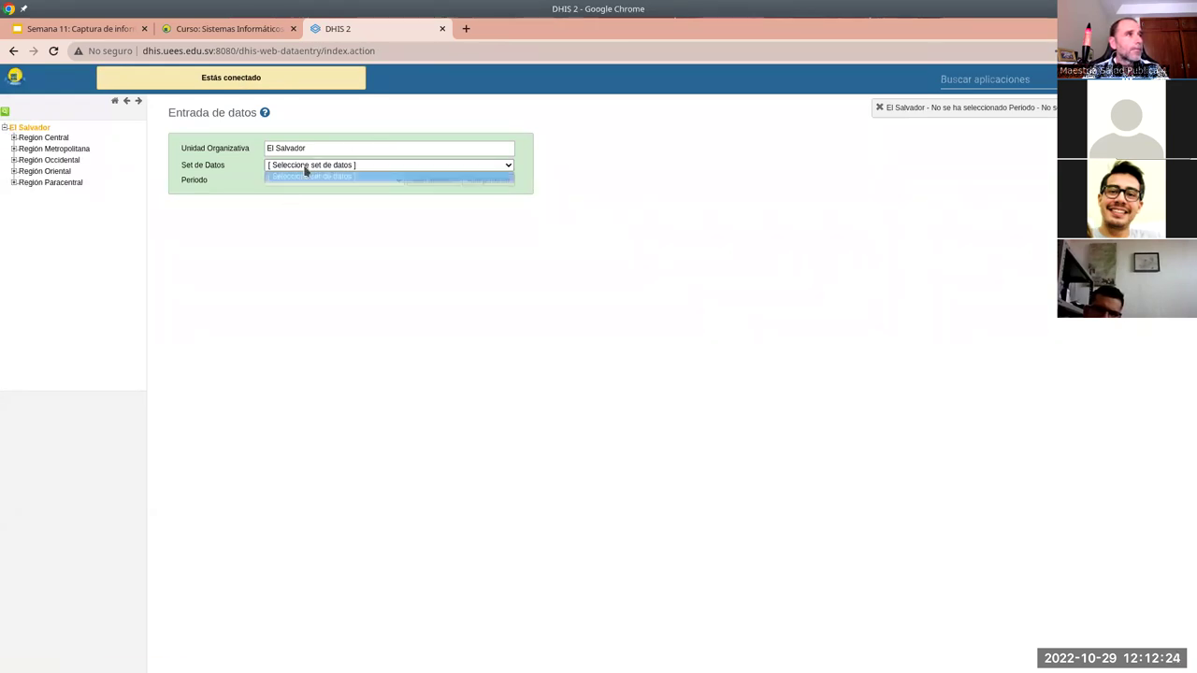
left_click(313, 246)
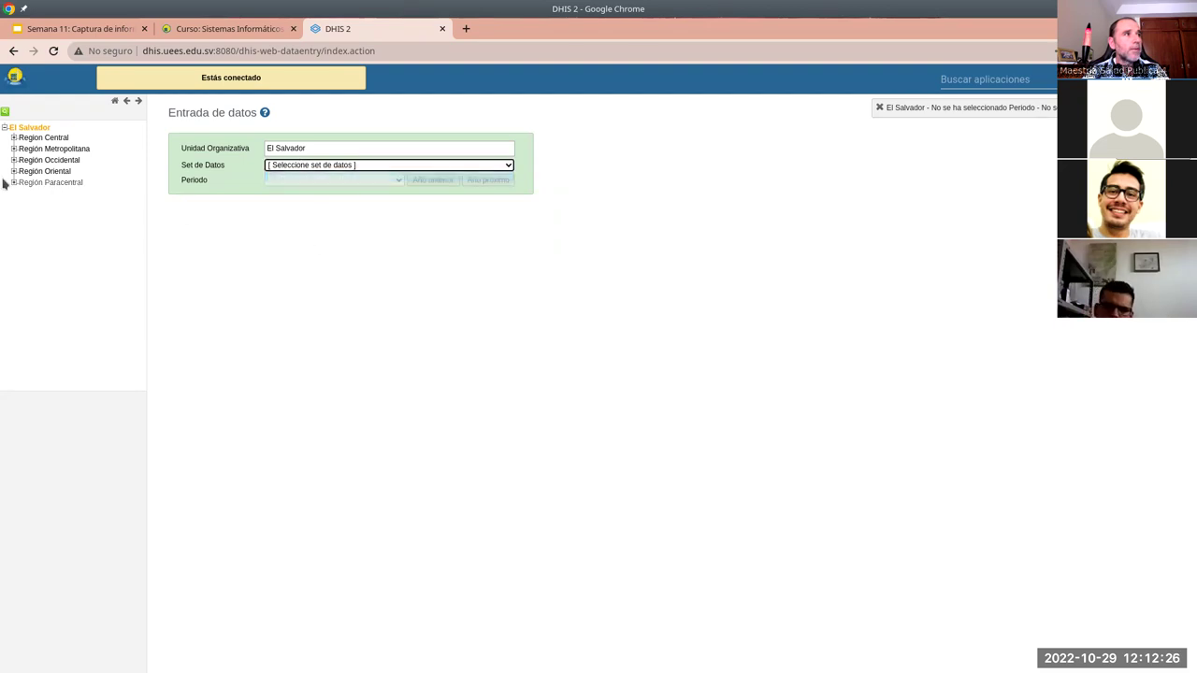
Open the Programa Materno Infantil form for Enero 2022 at ECOSF Cuyagualo, in Izalco, Departamento de Sonsonate, Región Occidental
left_click(13, 160)
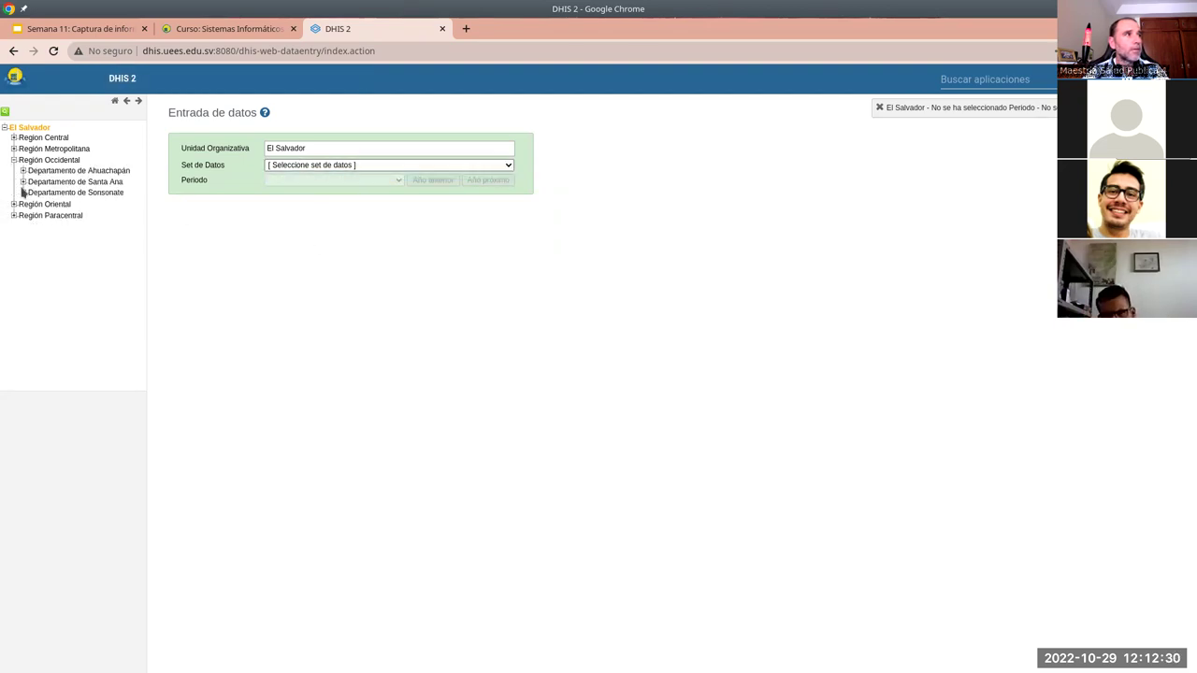
left_click(23, 193)
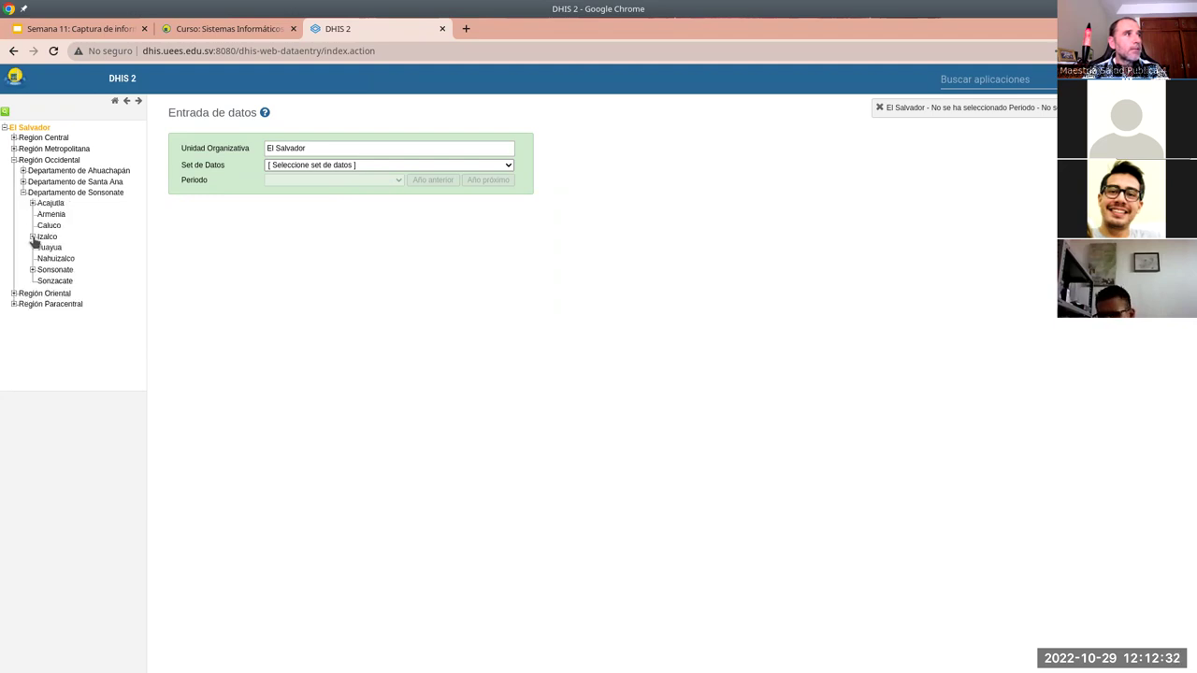
left_click(32, 237)
left_click(85, 259)
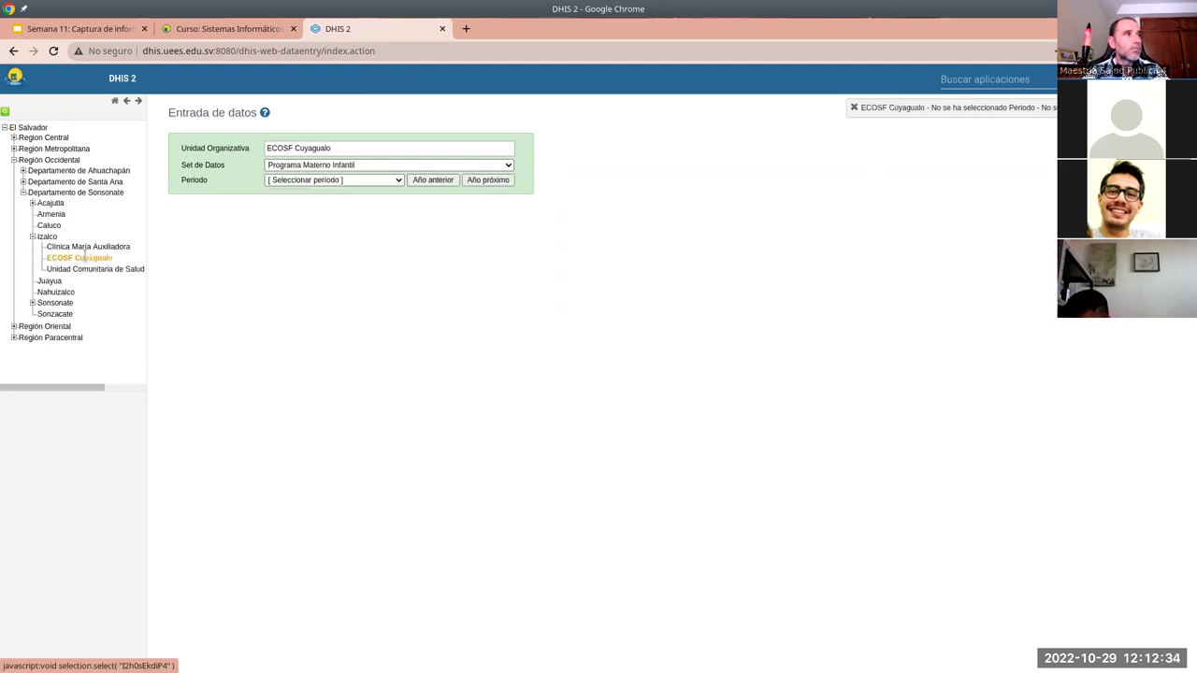
left_click(317, 181)
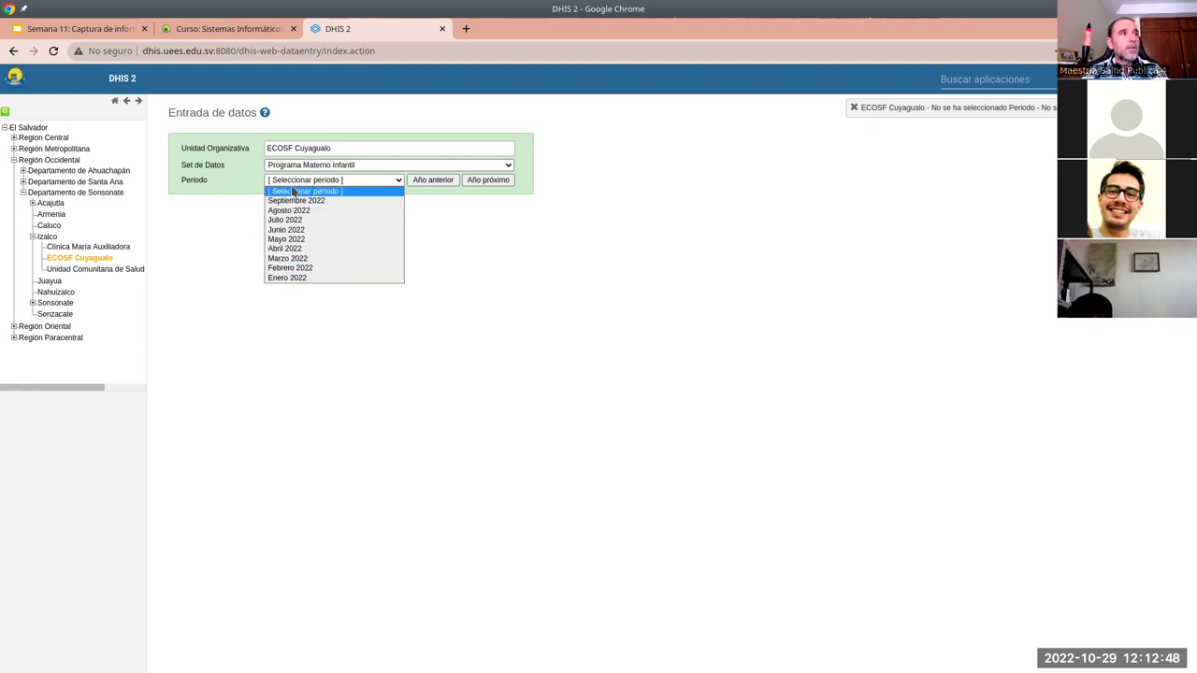
left_click(292, 278)
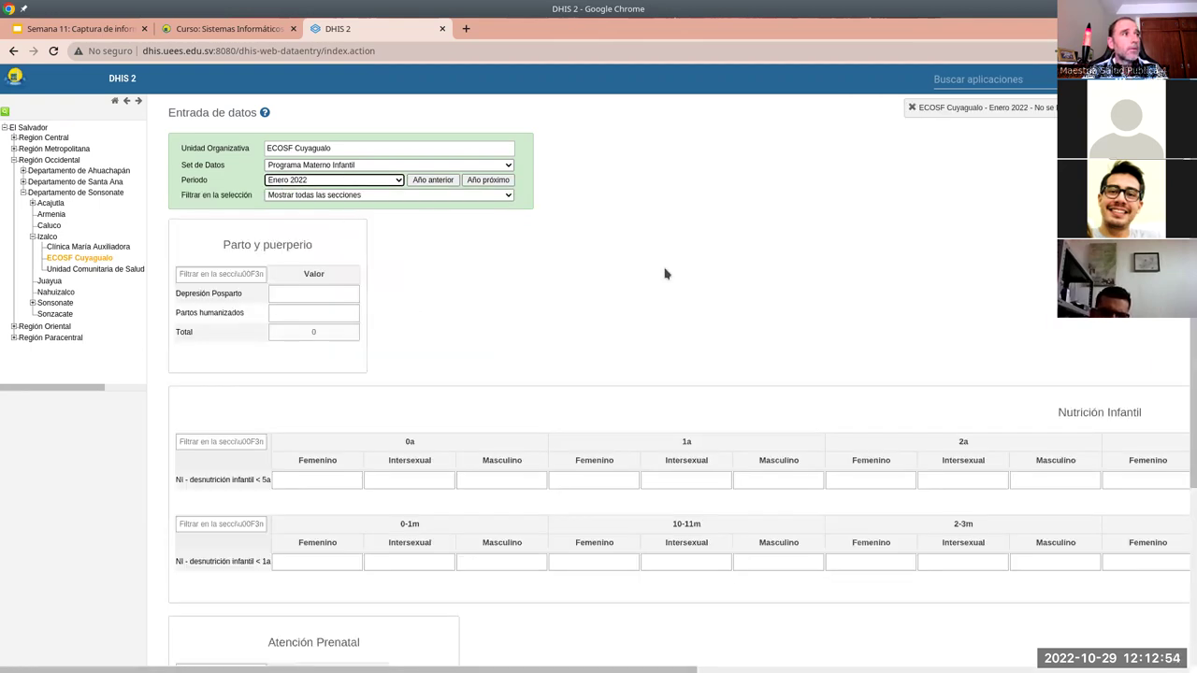
Review the layout of the Parto y puerperio, Nutrición Infantil and Atención Prenatal sections in the data entry form
scroll(558, 309, "down", 2)
scroll(502, 467, "down", 3)
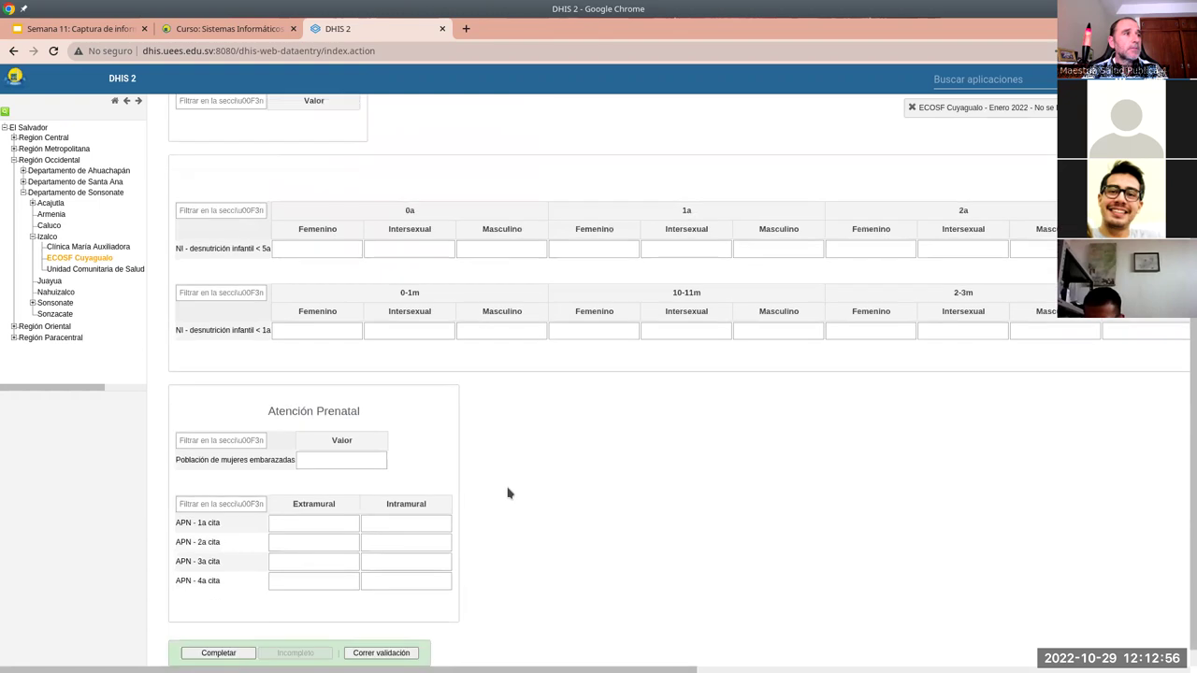
scroll(526, 361, "up", 4)
scroll(527, 360, "up", 1)
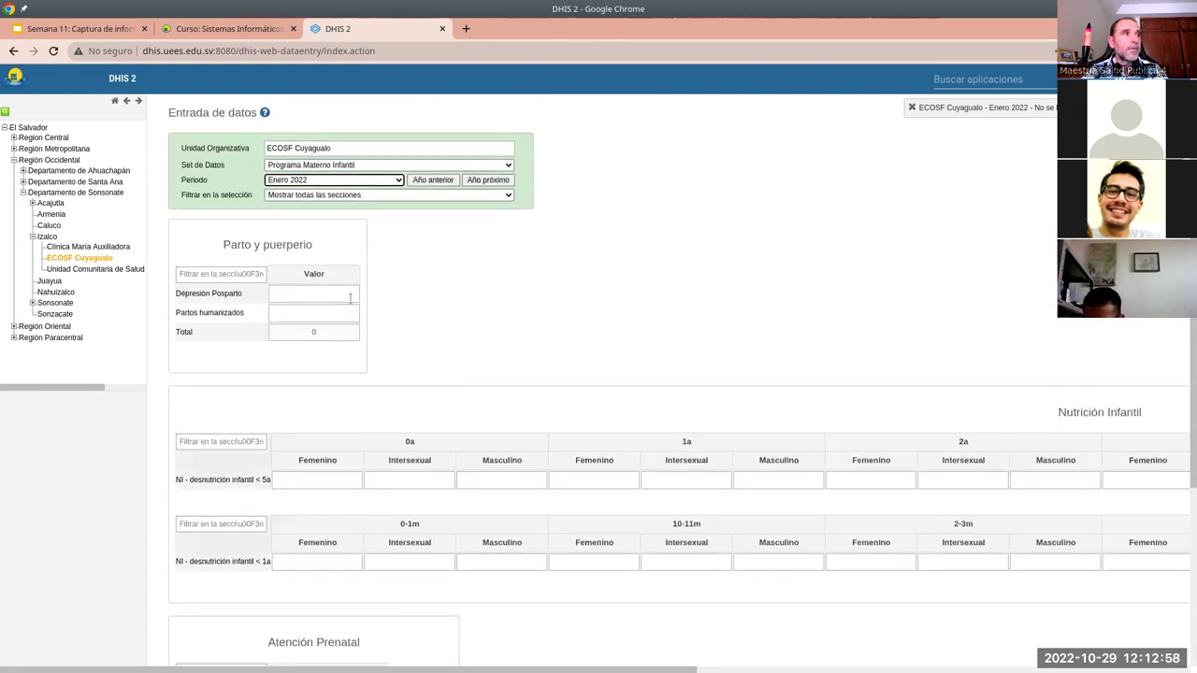
scroll(402, 402, "down", 2)
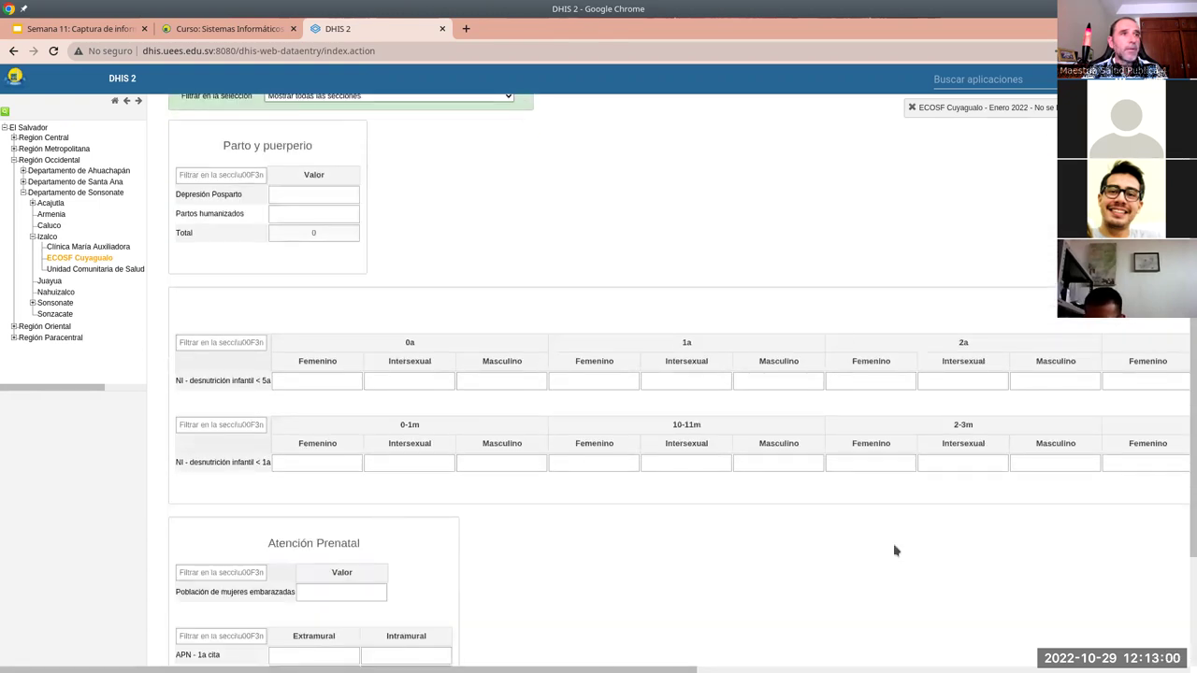
scroll(449, 358, "down", 1)
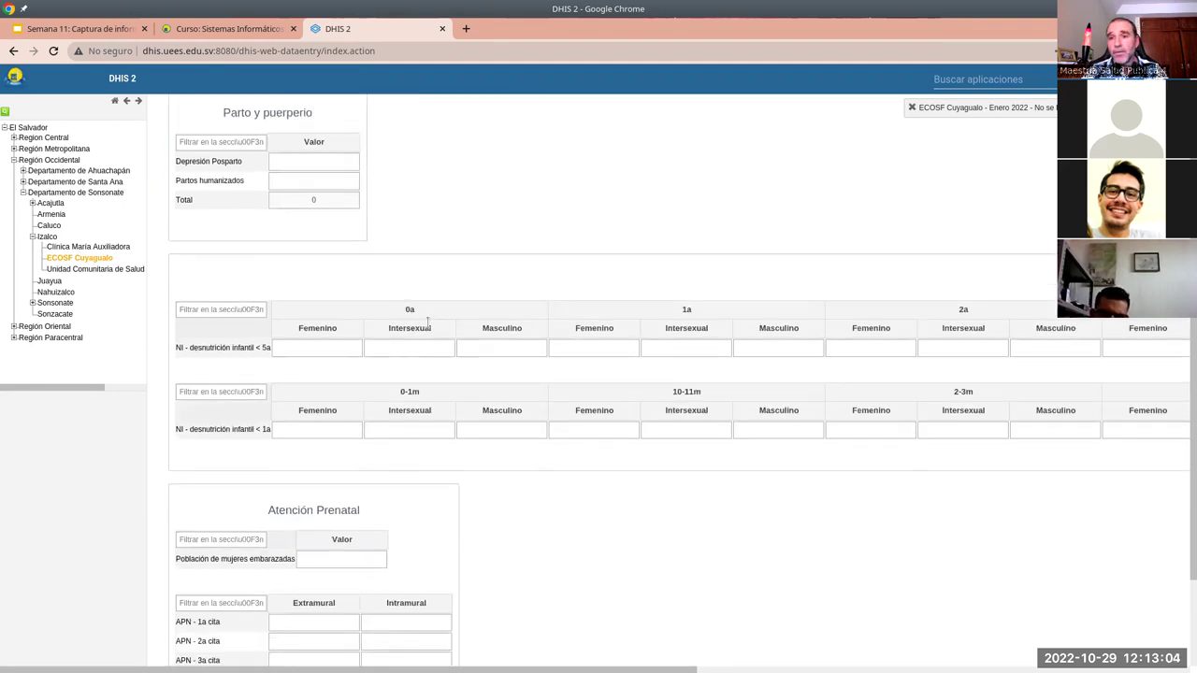
scroll(335, 286, "up", 2)
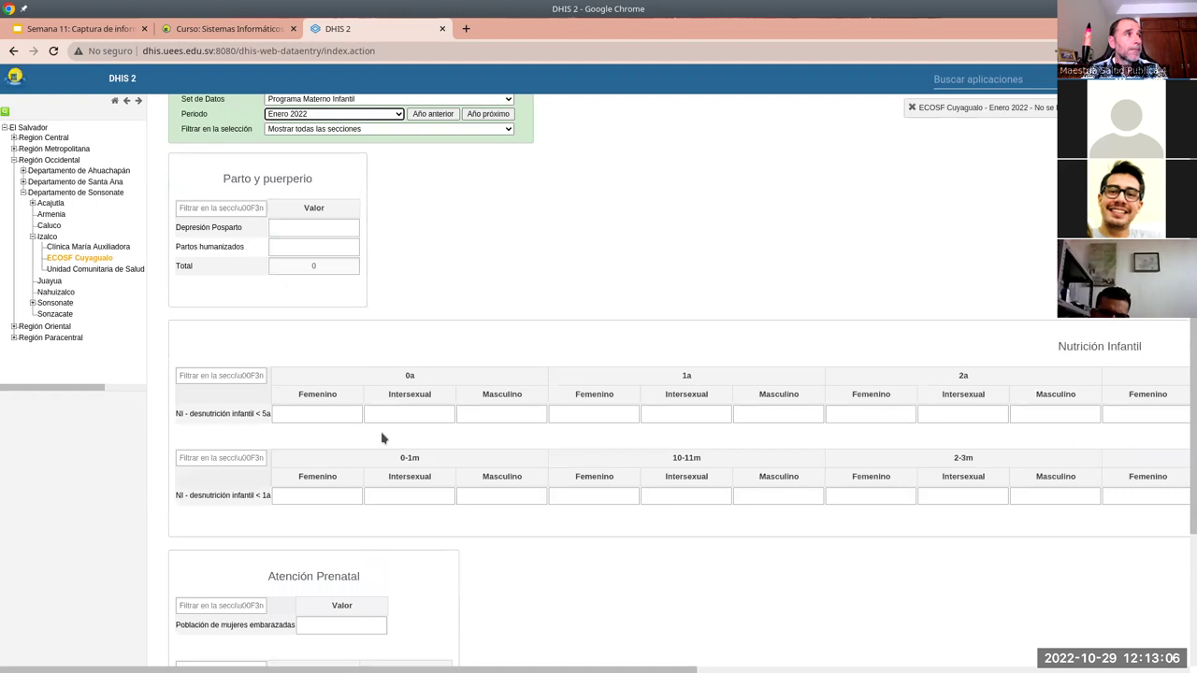
scroll(381, 438, "down", 3)
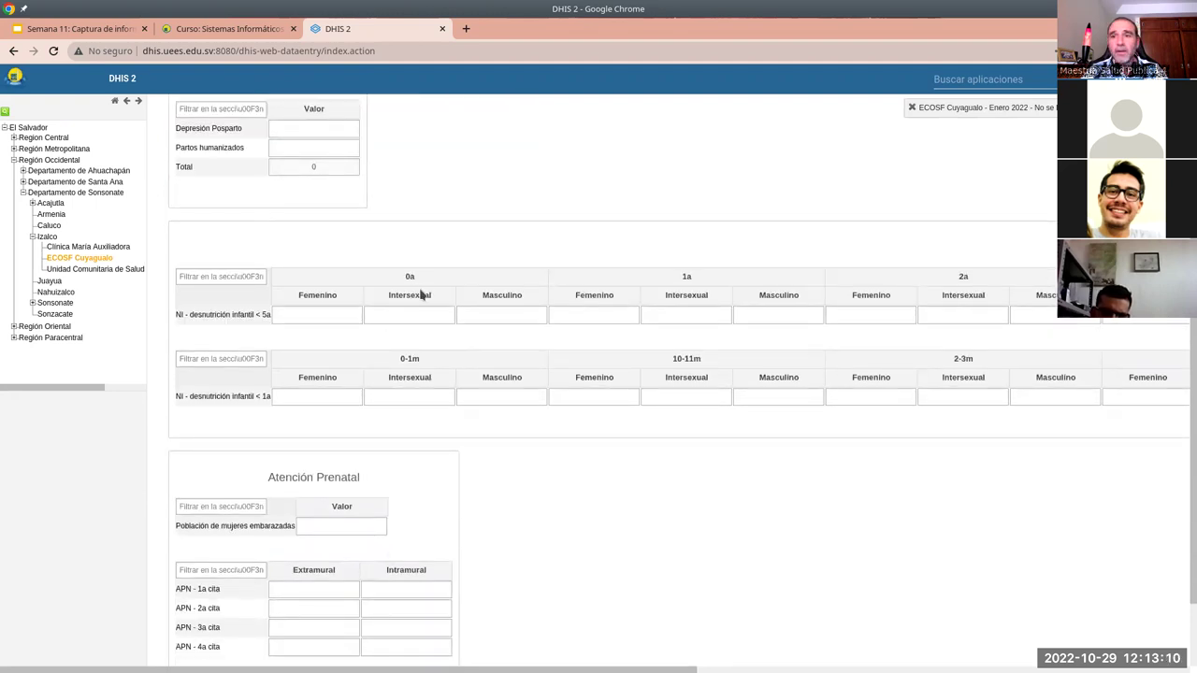
Examine the age and sex column headings for NI - desnutrición infantil < 5a in the Nutrición Infantil section
left_click_drag(395, 280, 968, 278)
scroll(465, 312, "right", 2)
left_click_drag(242, 296, 470, 297)
scroll(341, 358, "down", 2)
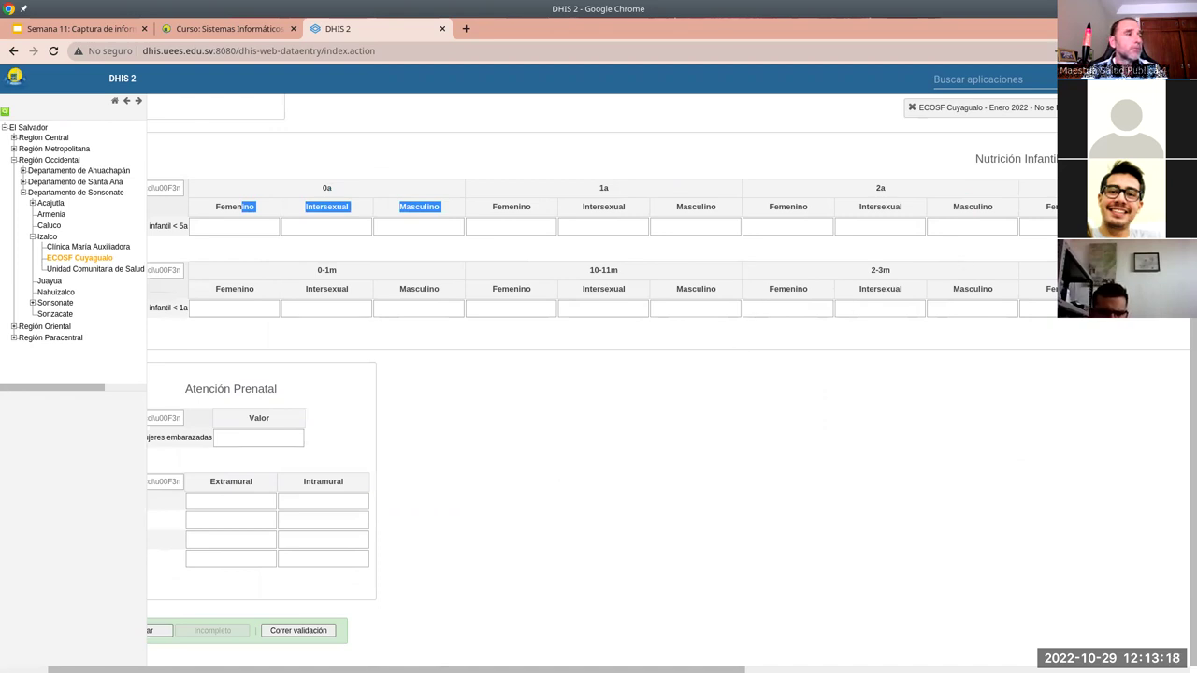
scroll(599, 374, "left", 2)
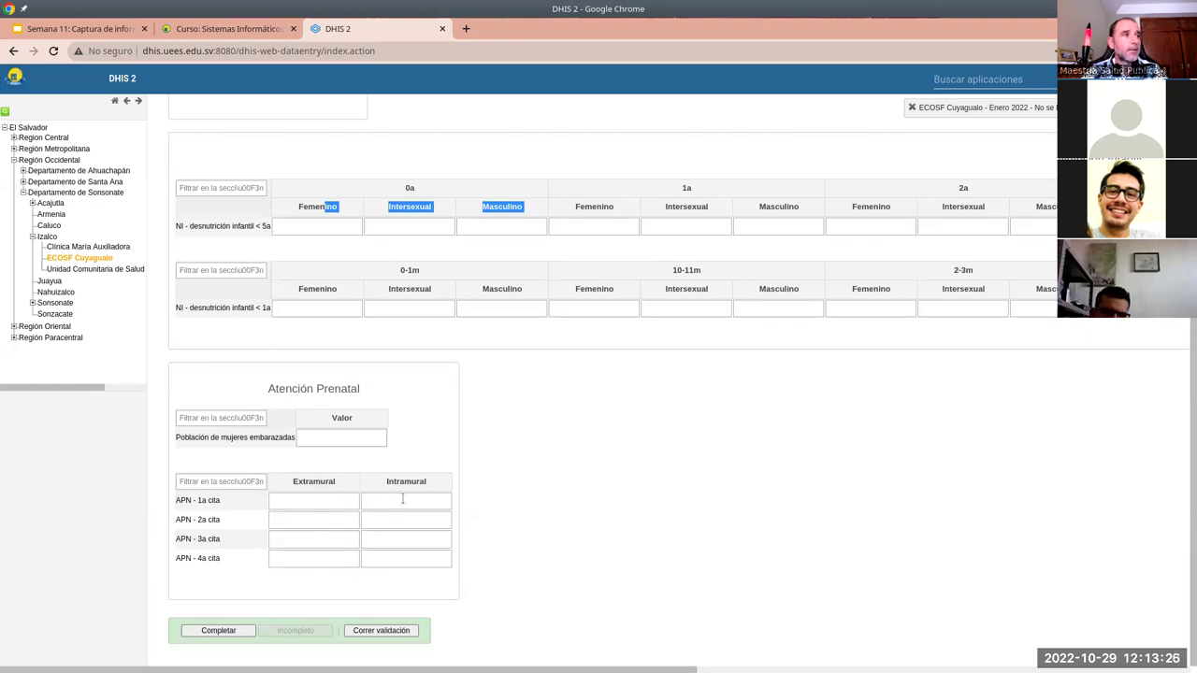
Inspect the Población de mujeres embarazadas entry field without entering a value, and look over the form's sections again
left_click(344, 438)
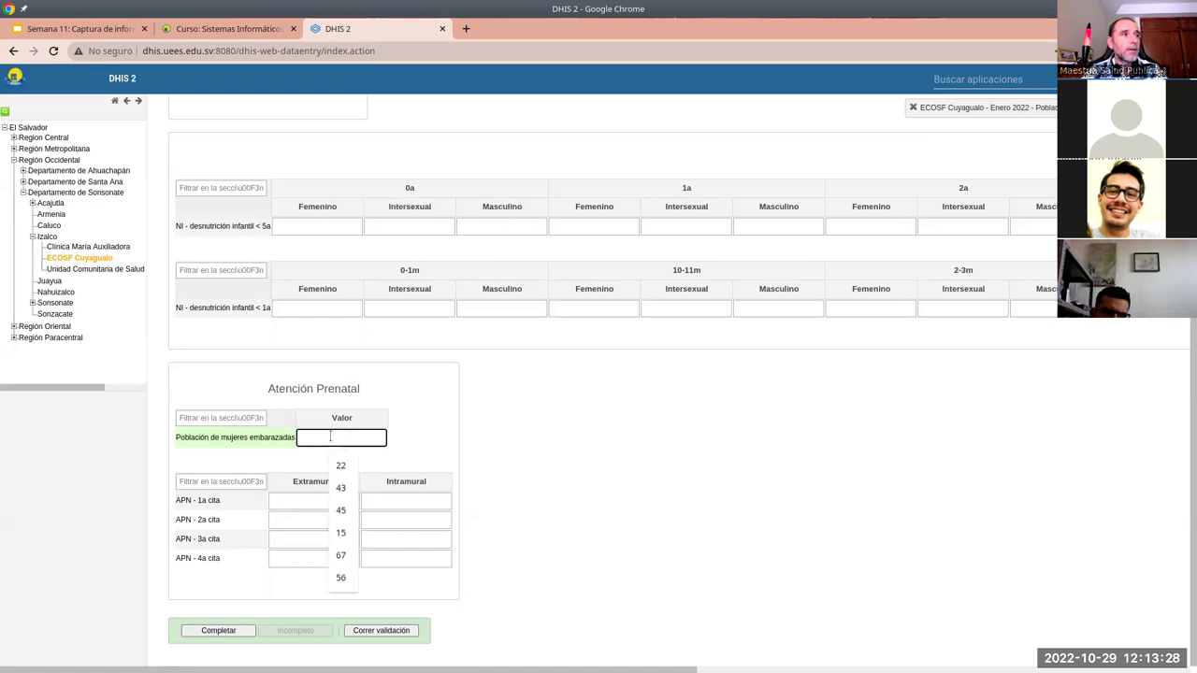
left_click(423, 437)
scroll(445, 456, "up", 1)
scroll(446, 454, "up", 3)
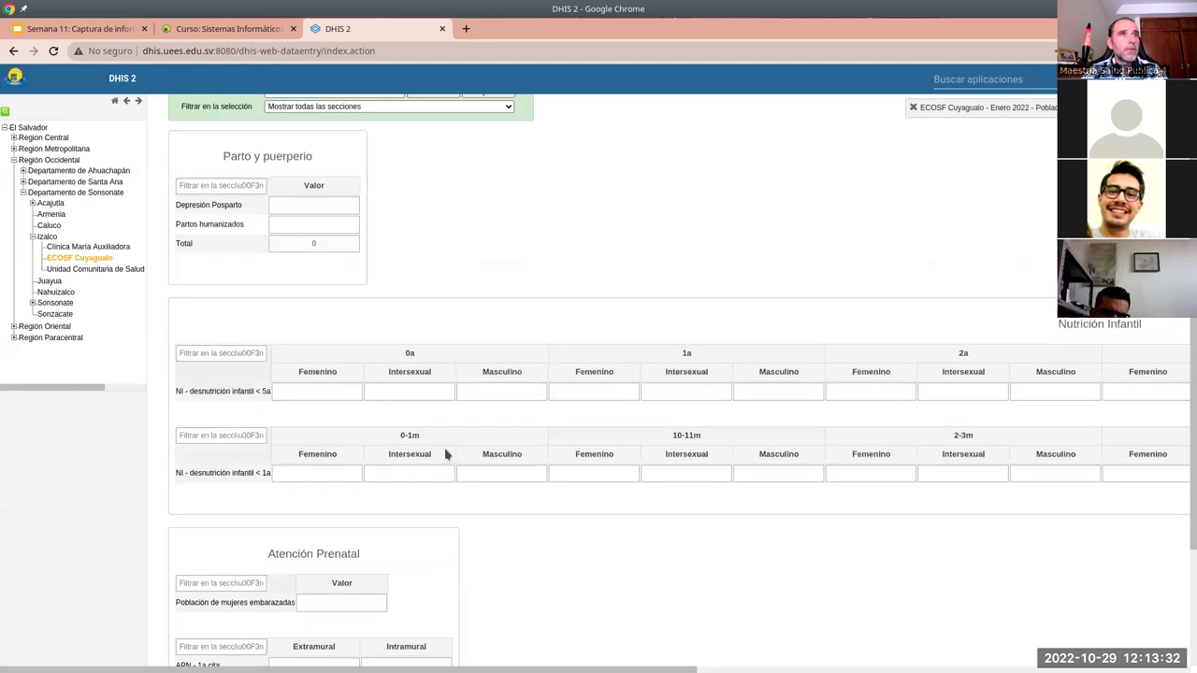
scroll(449, 433, "down", 2)
scroll(449, 420, "up", 2)
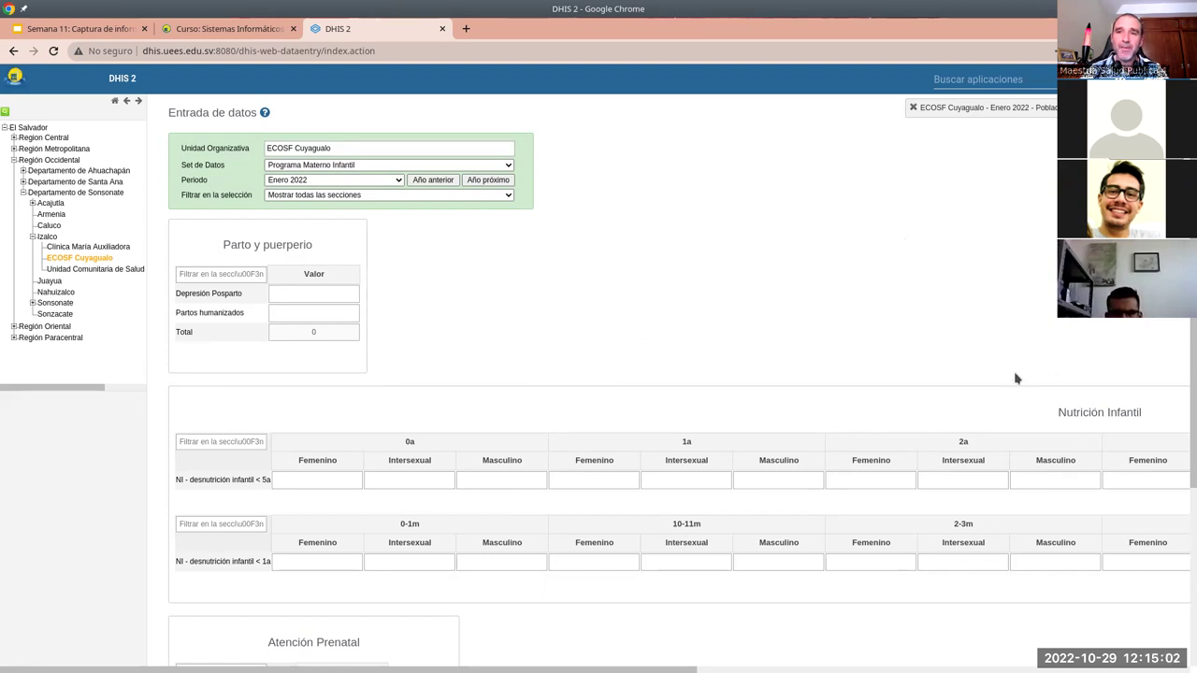
left_click(669, 66)
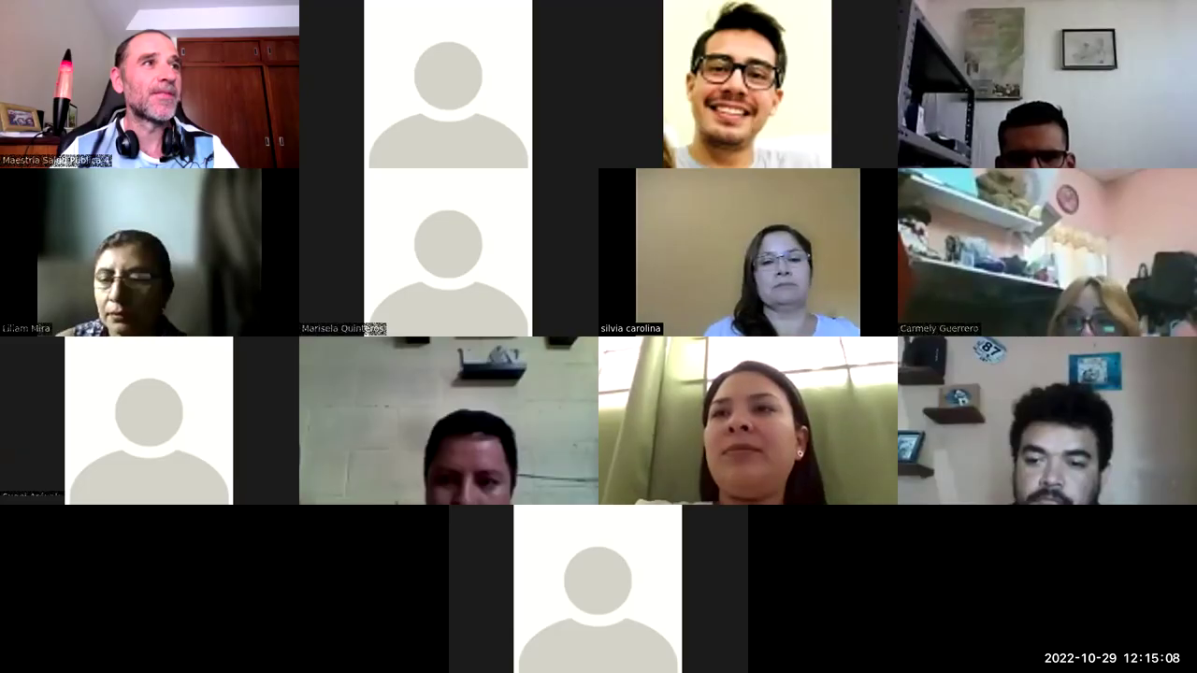